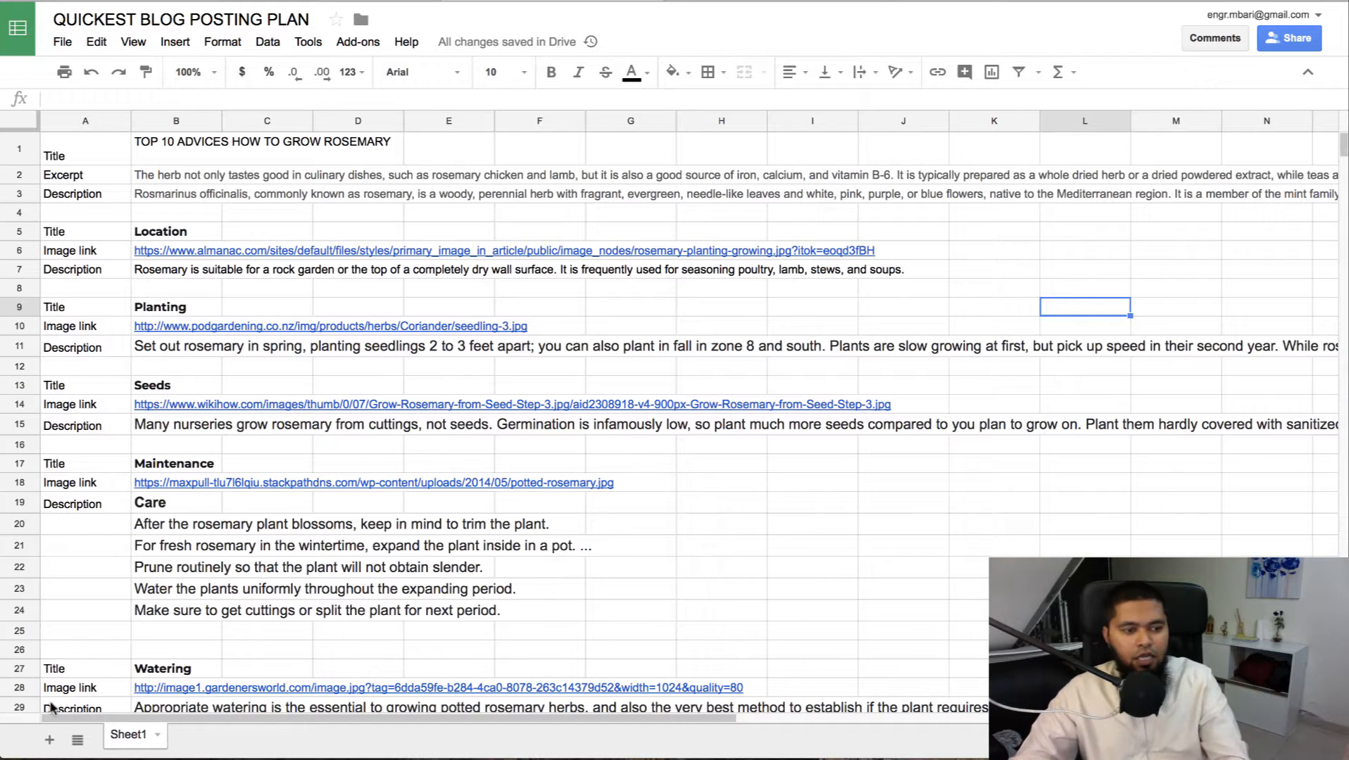
- Add a new sheet and enter the labels Title, Excerpt and Description in cells A1 to A3
left_click(49, 740)
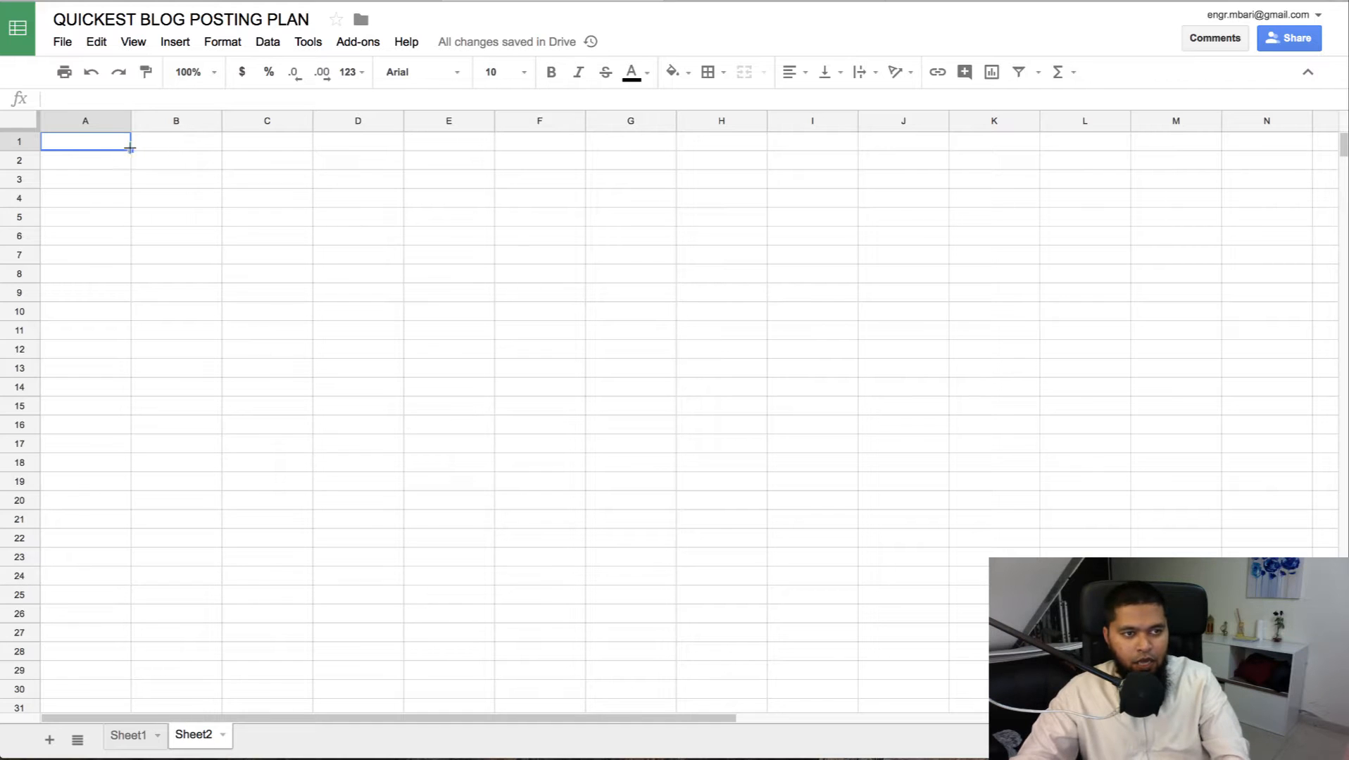
left_click(103, 192)
left_click(96, 147)
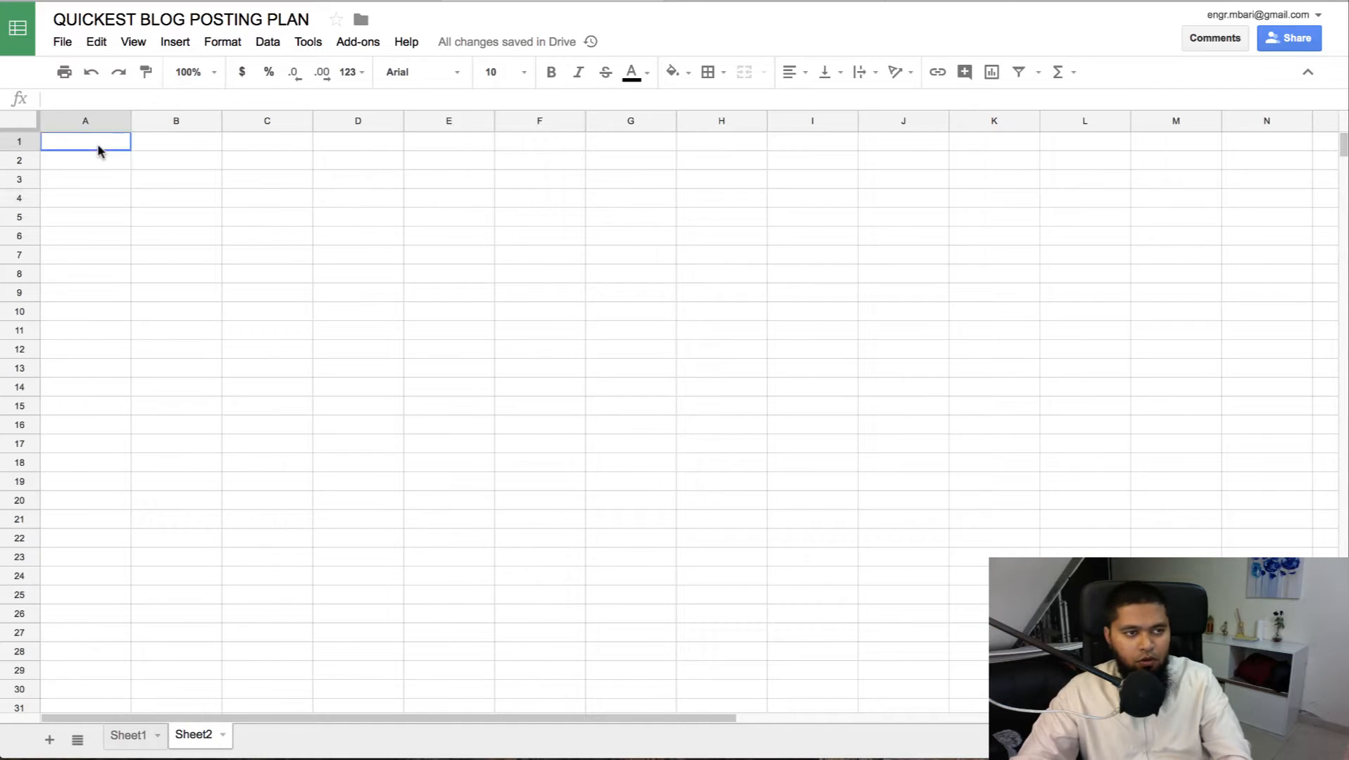
type("Title")
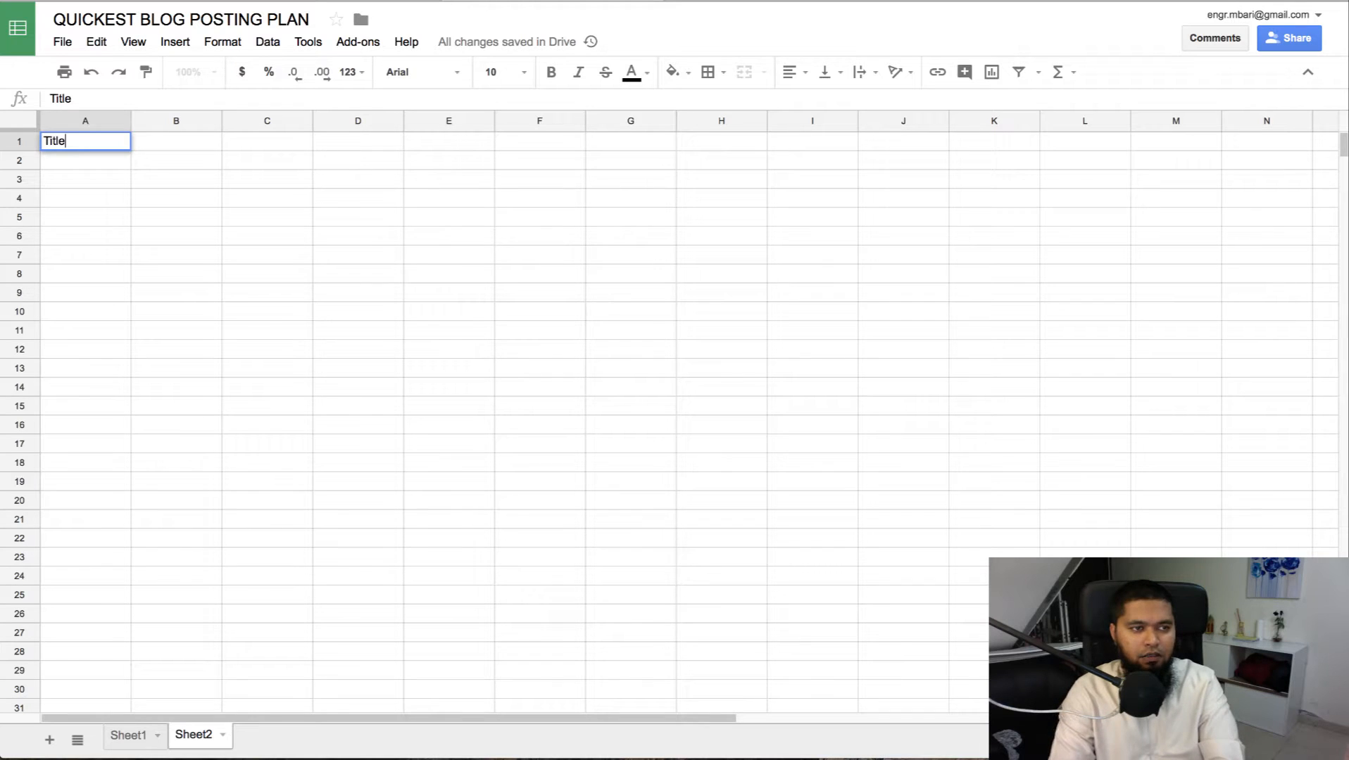
key("Return")
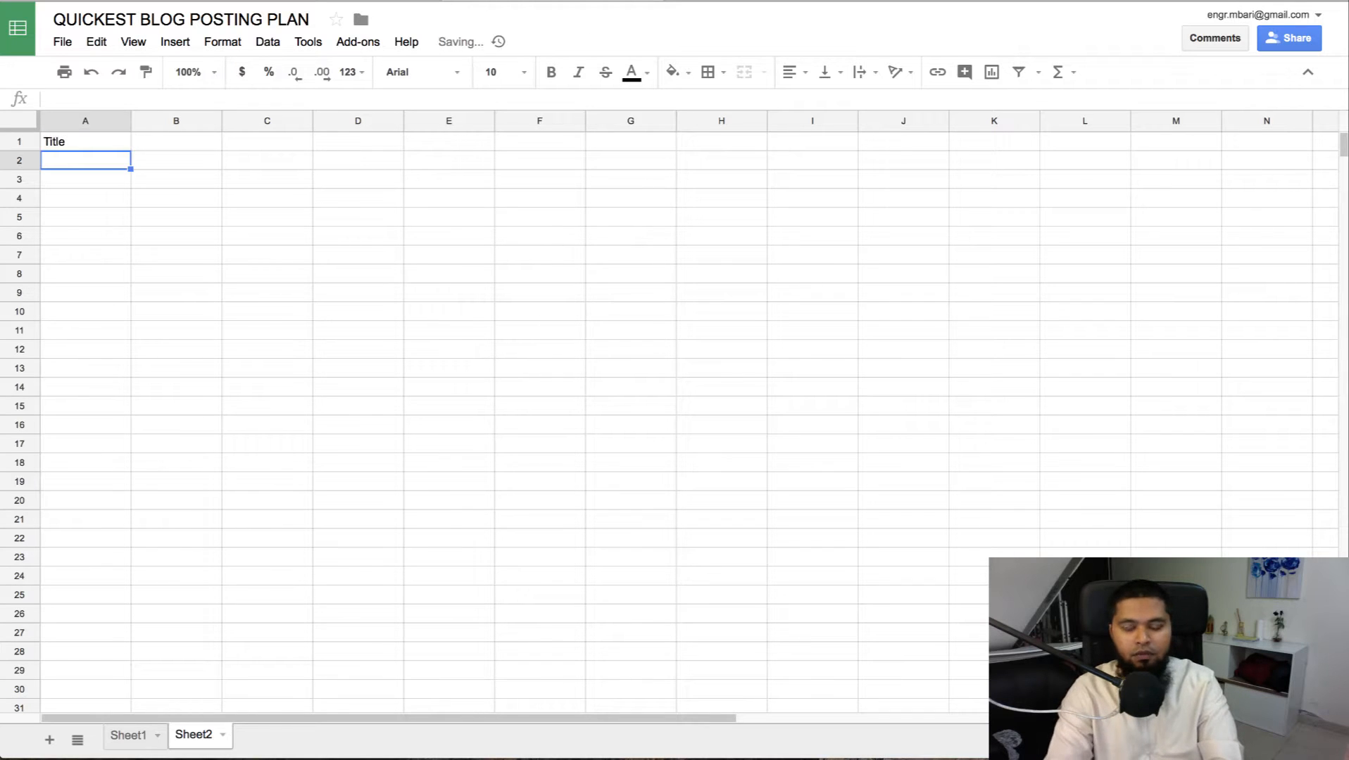
type("Excerpt")
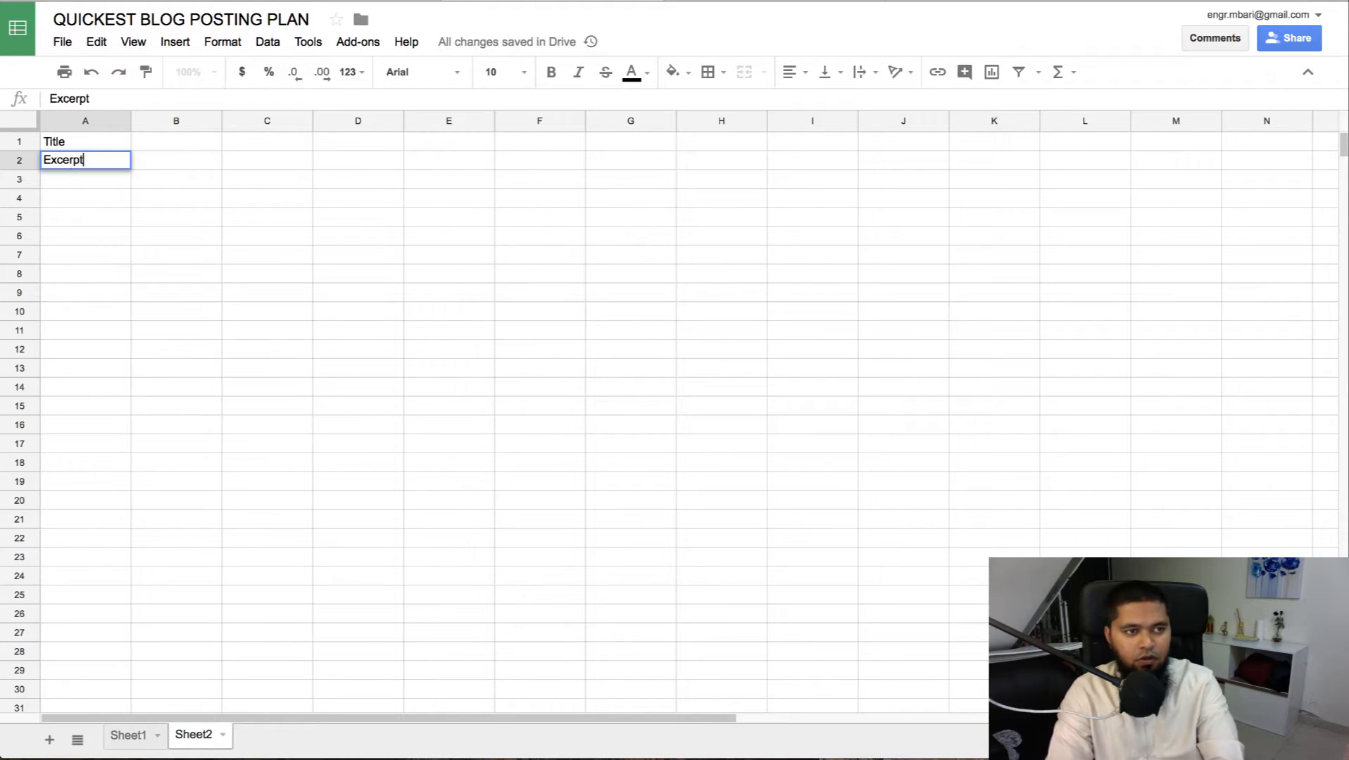
key("Return")
type("De")
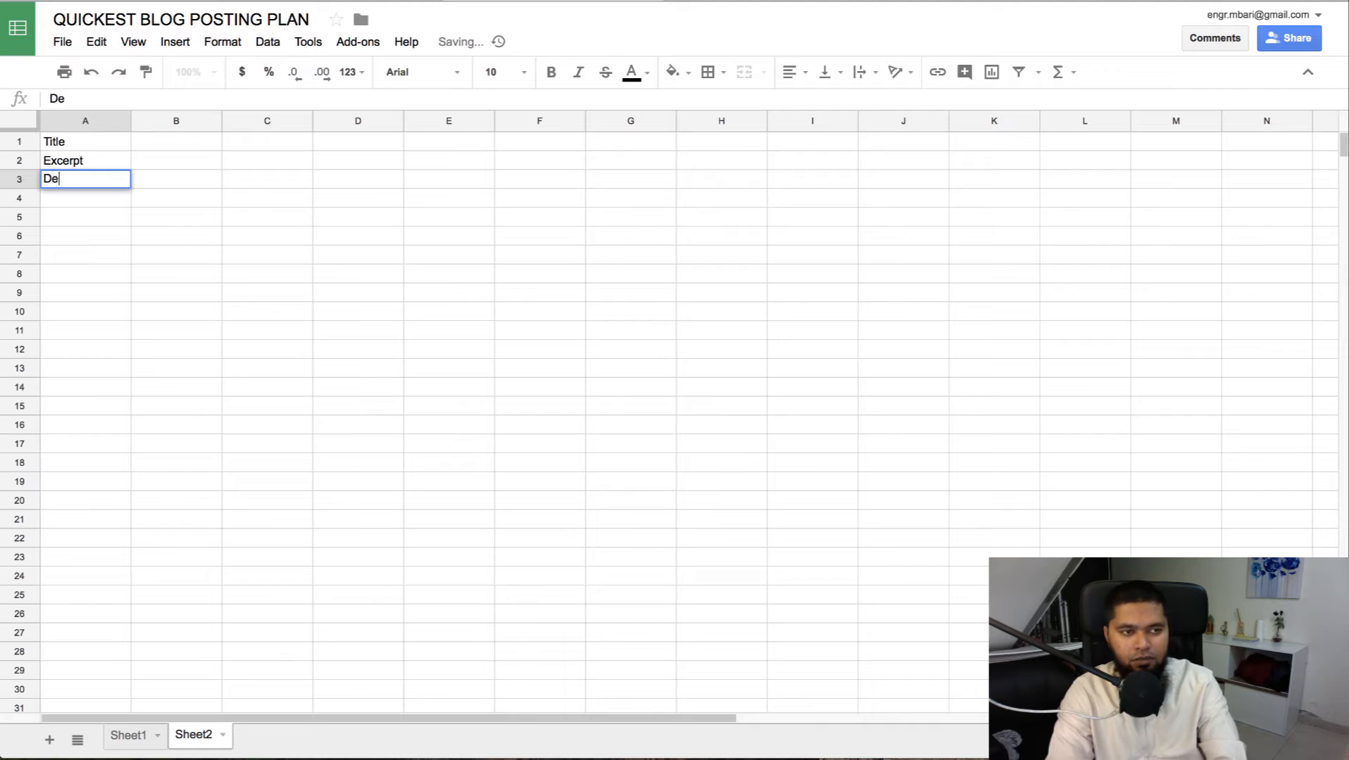
type("scrip")
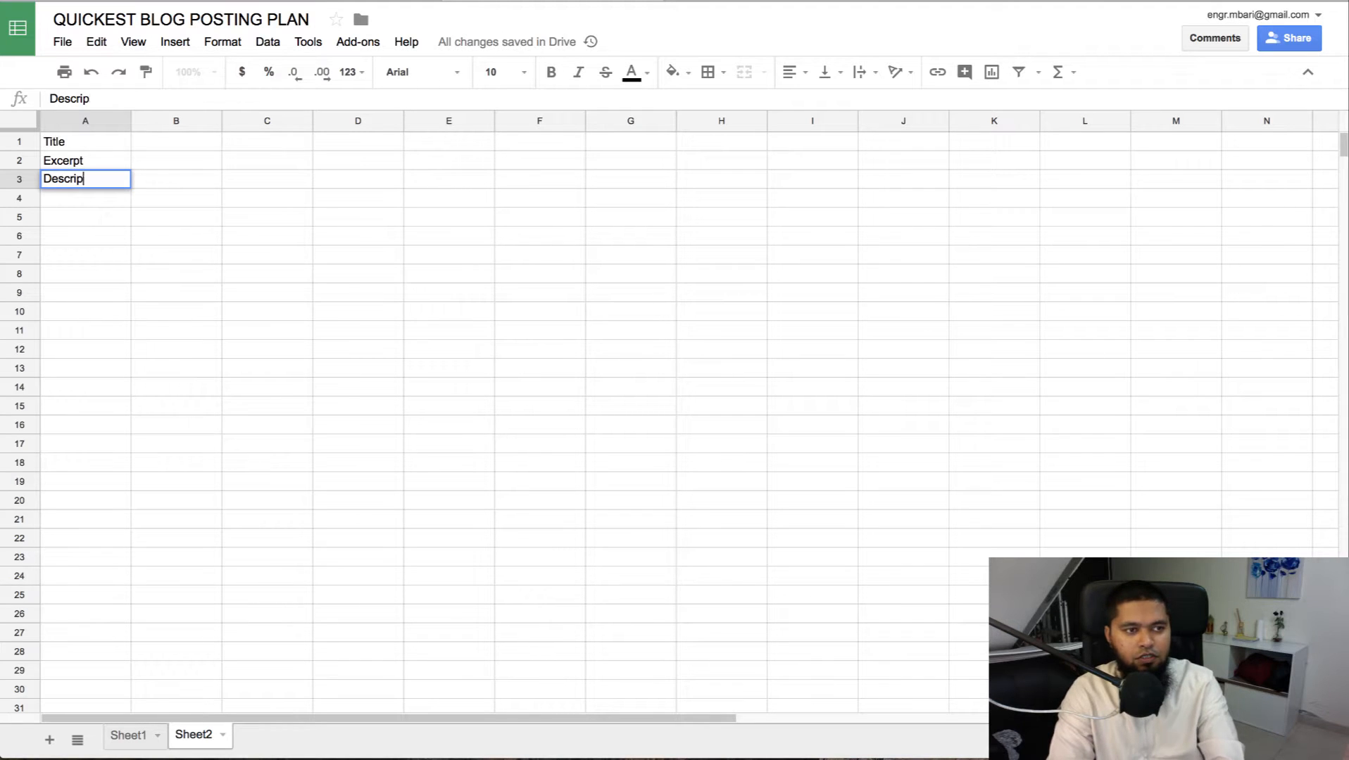
type("tion")
key("Return")
key("Return")
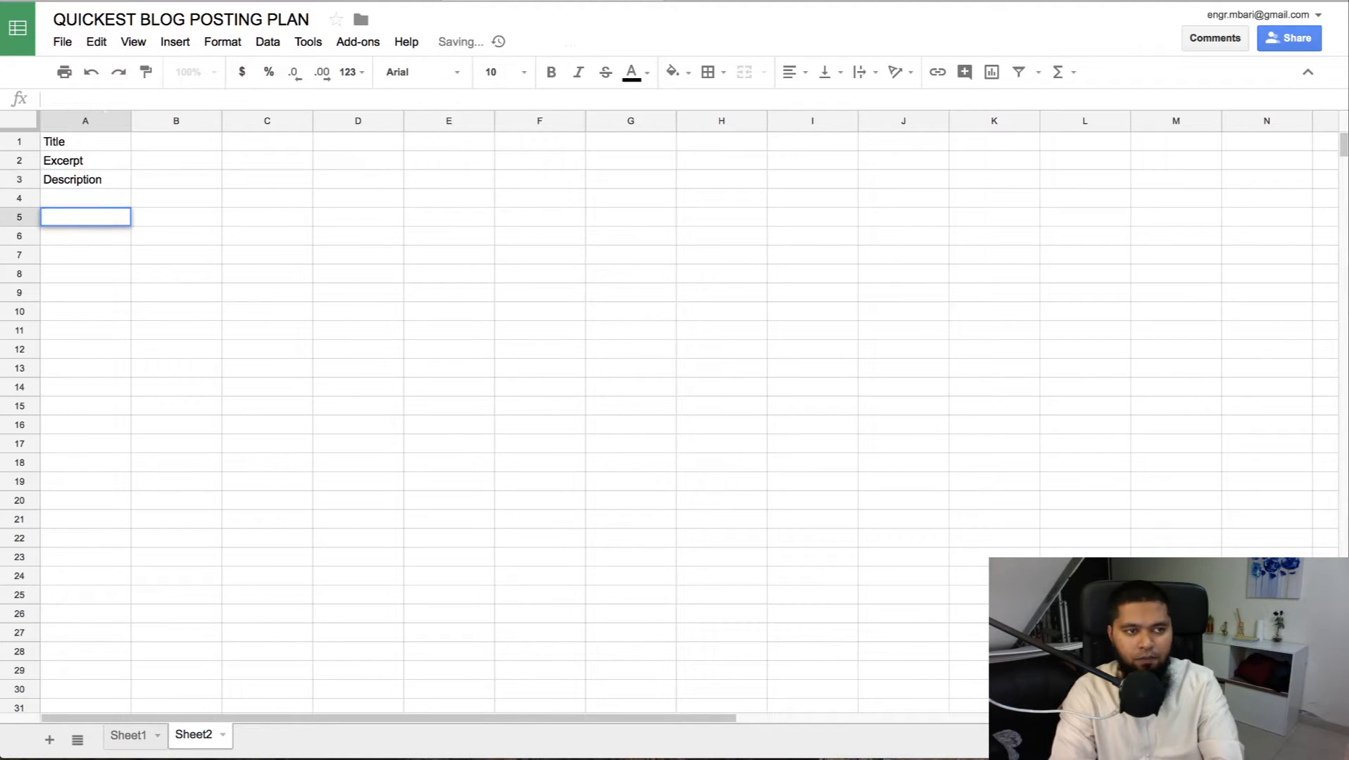
- Enter a second label block of Title, Image and Description in cells A5 to A7
type("I")
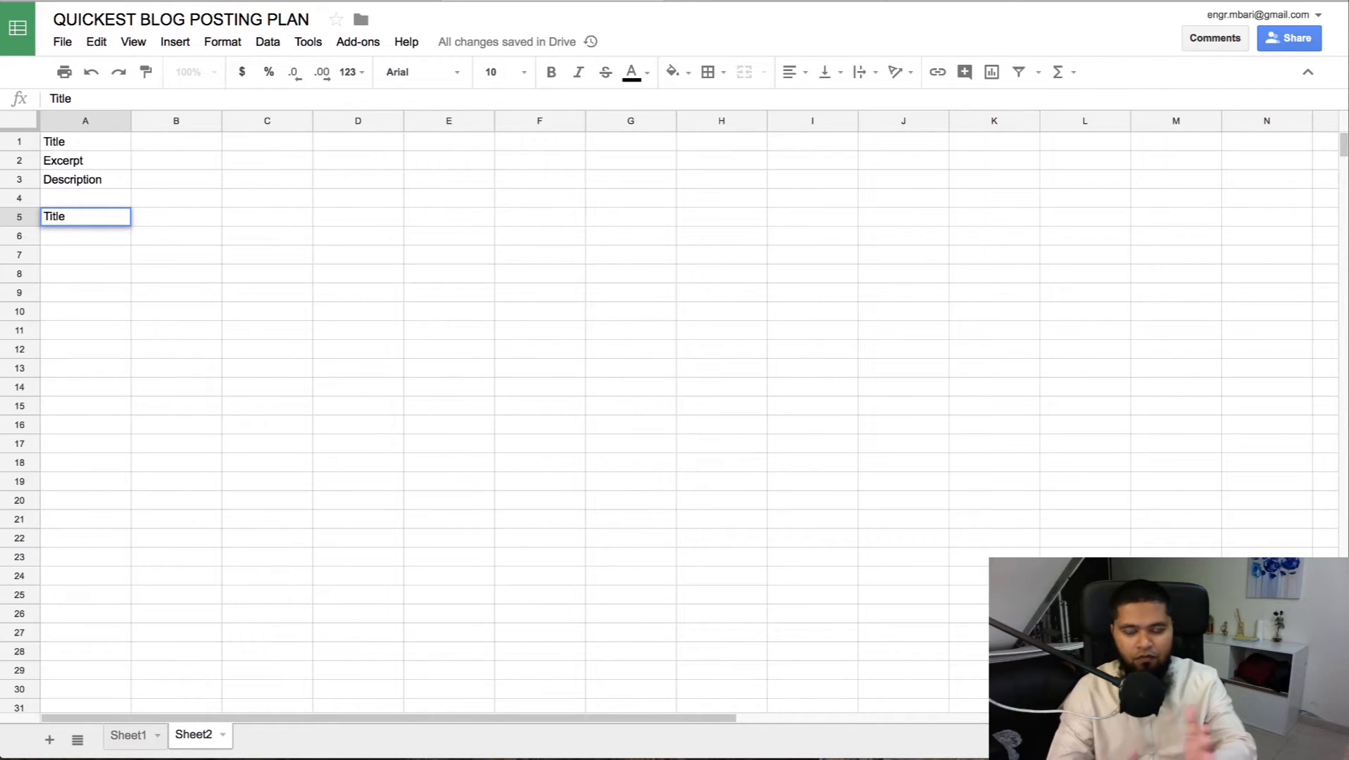
key("Return")
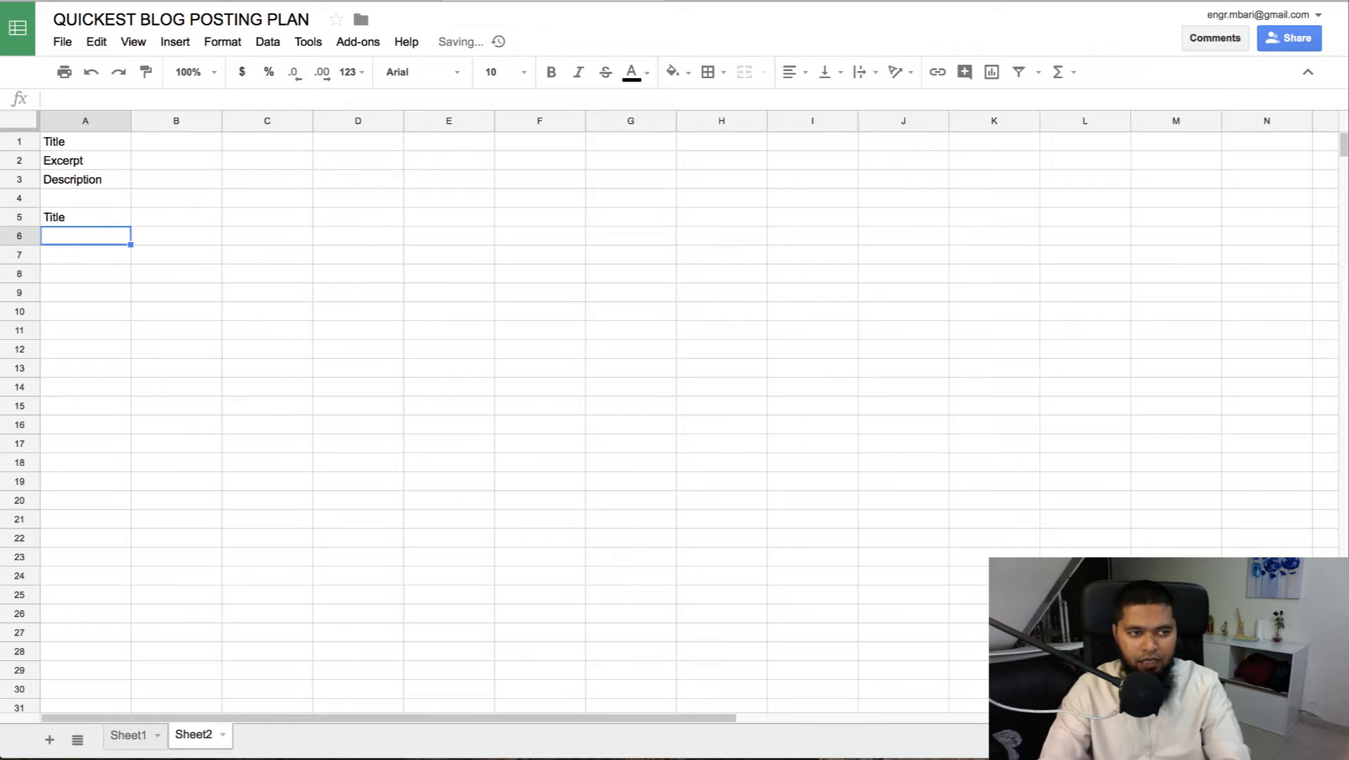
type("Image")
key("Return")
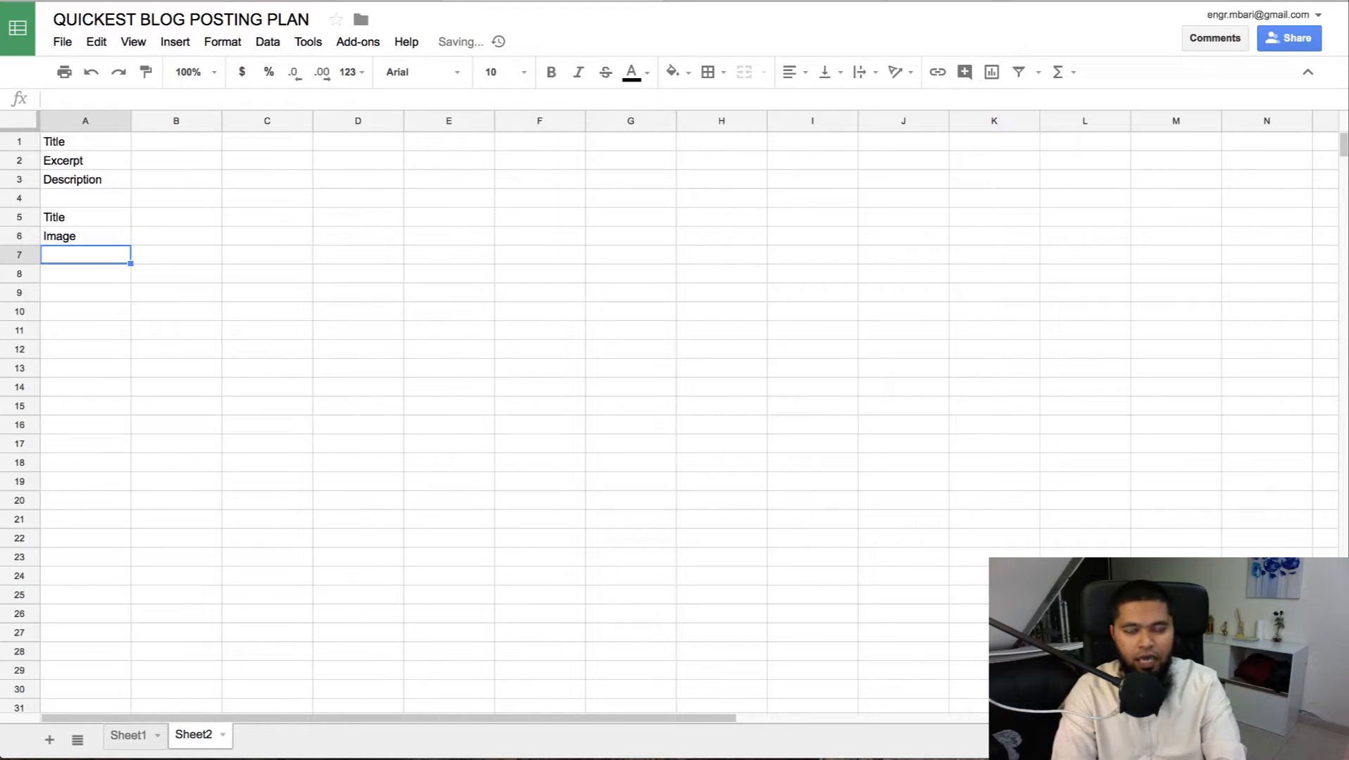
type("Dec")
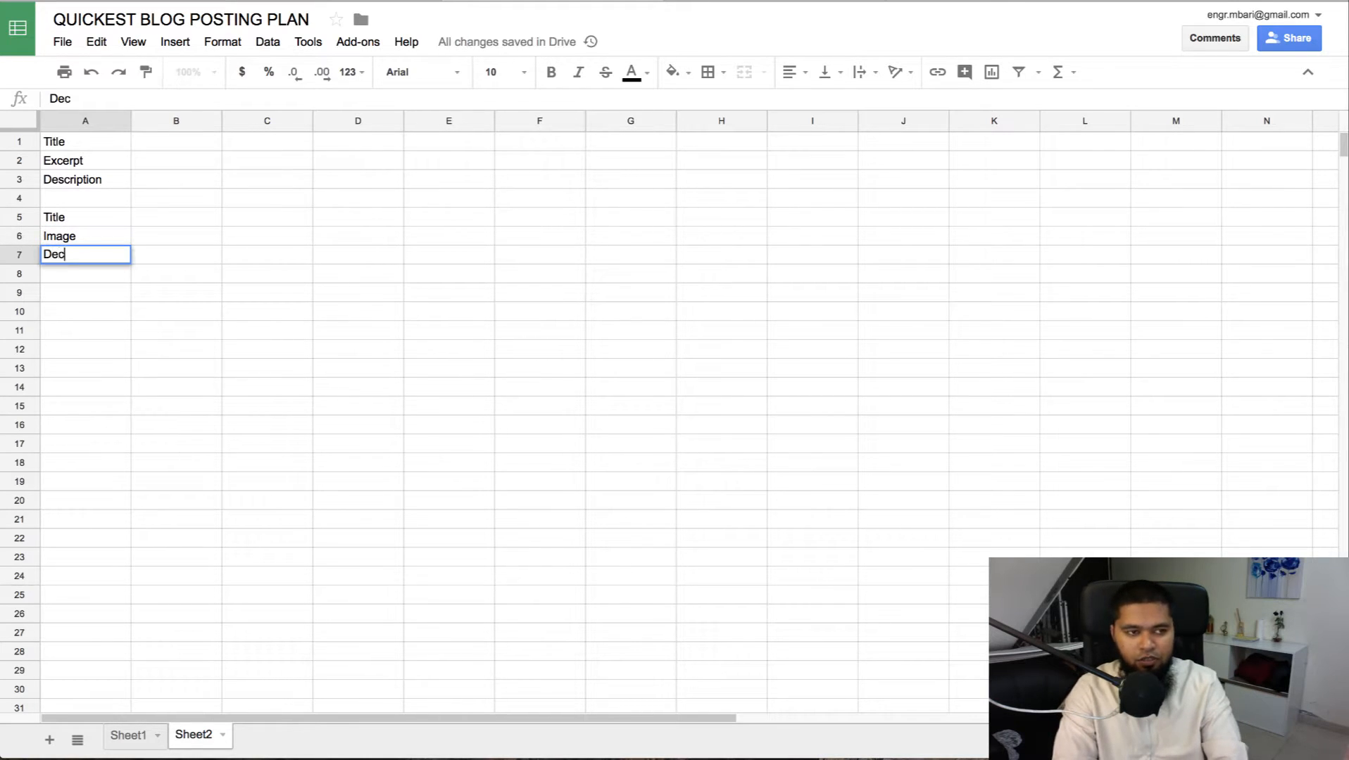
type("r")
key("BackSpace")
key("BackSpace")
type("scription")
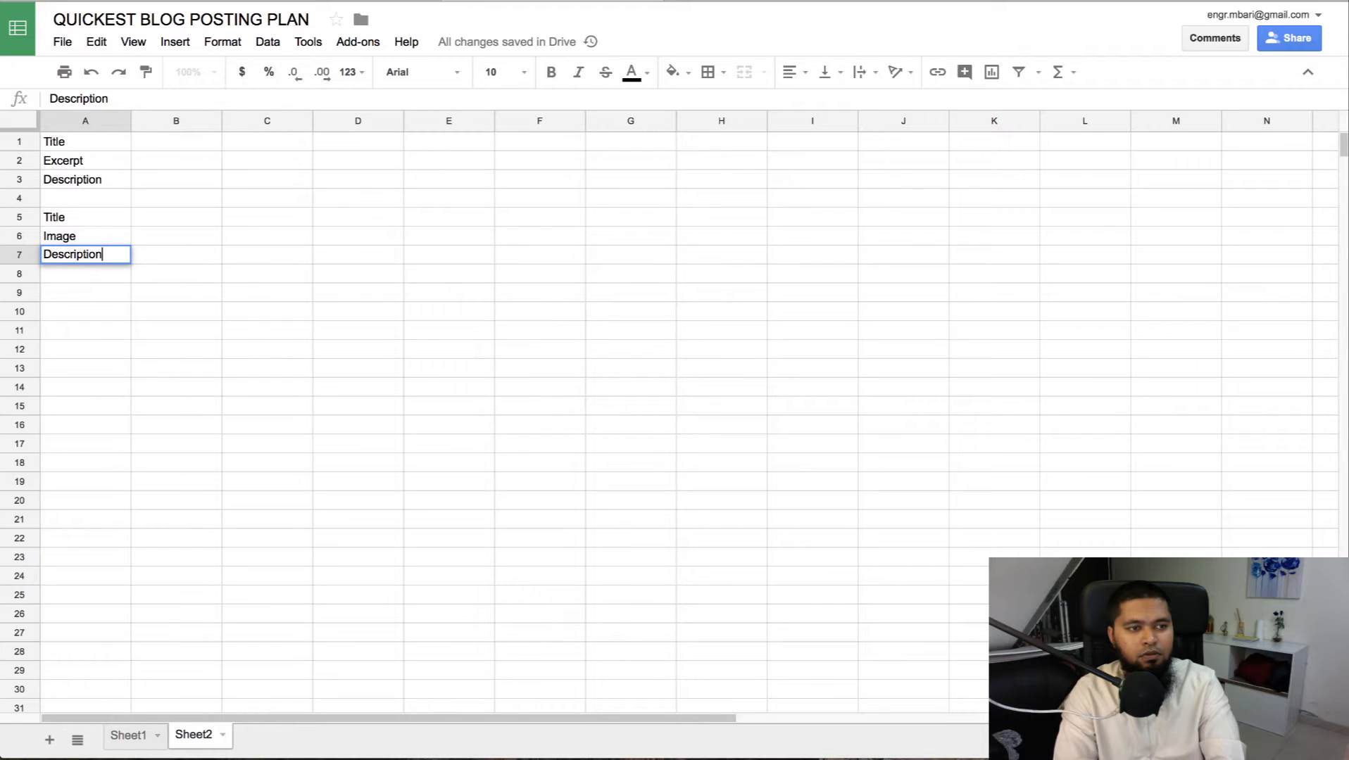
key("Return")
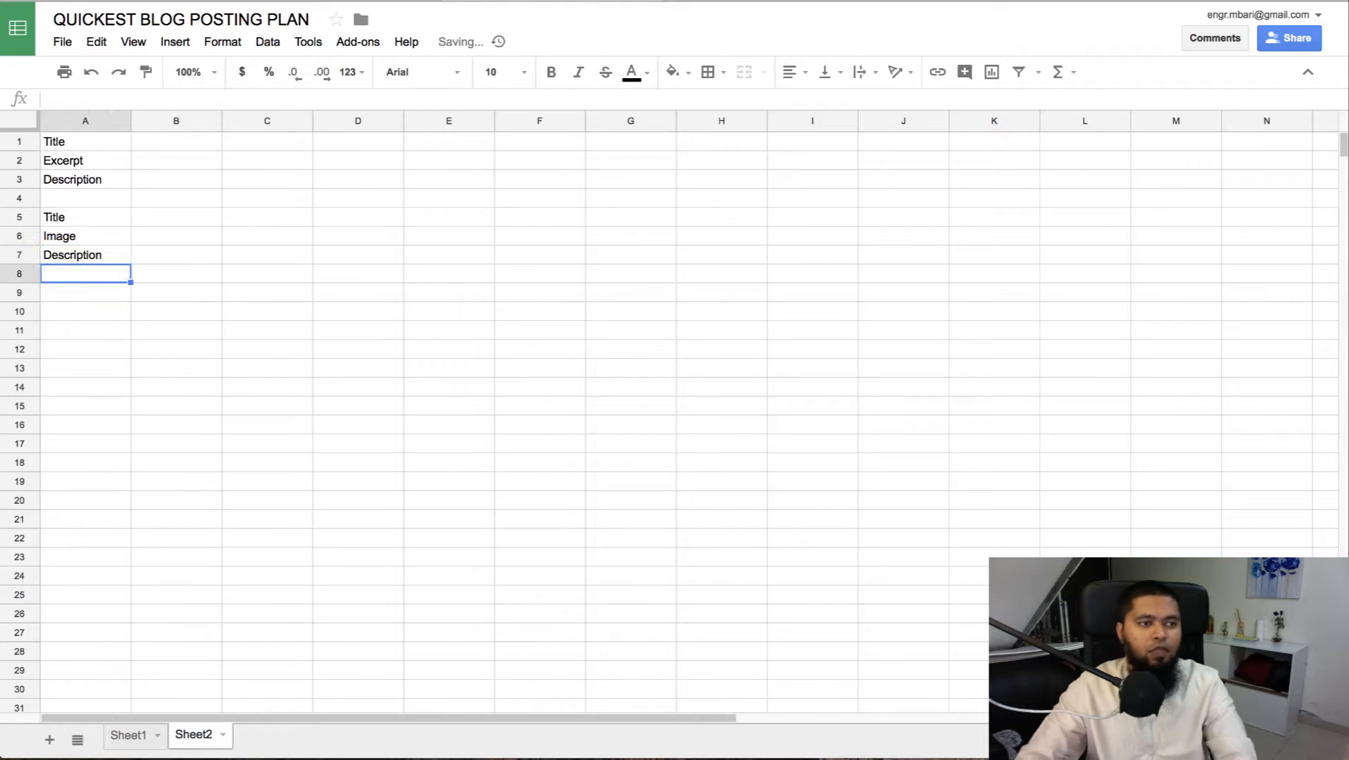
left_click(592, 273)
left_click_drag(80, 143, 94, 259)
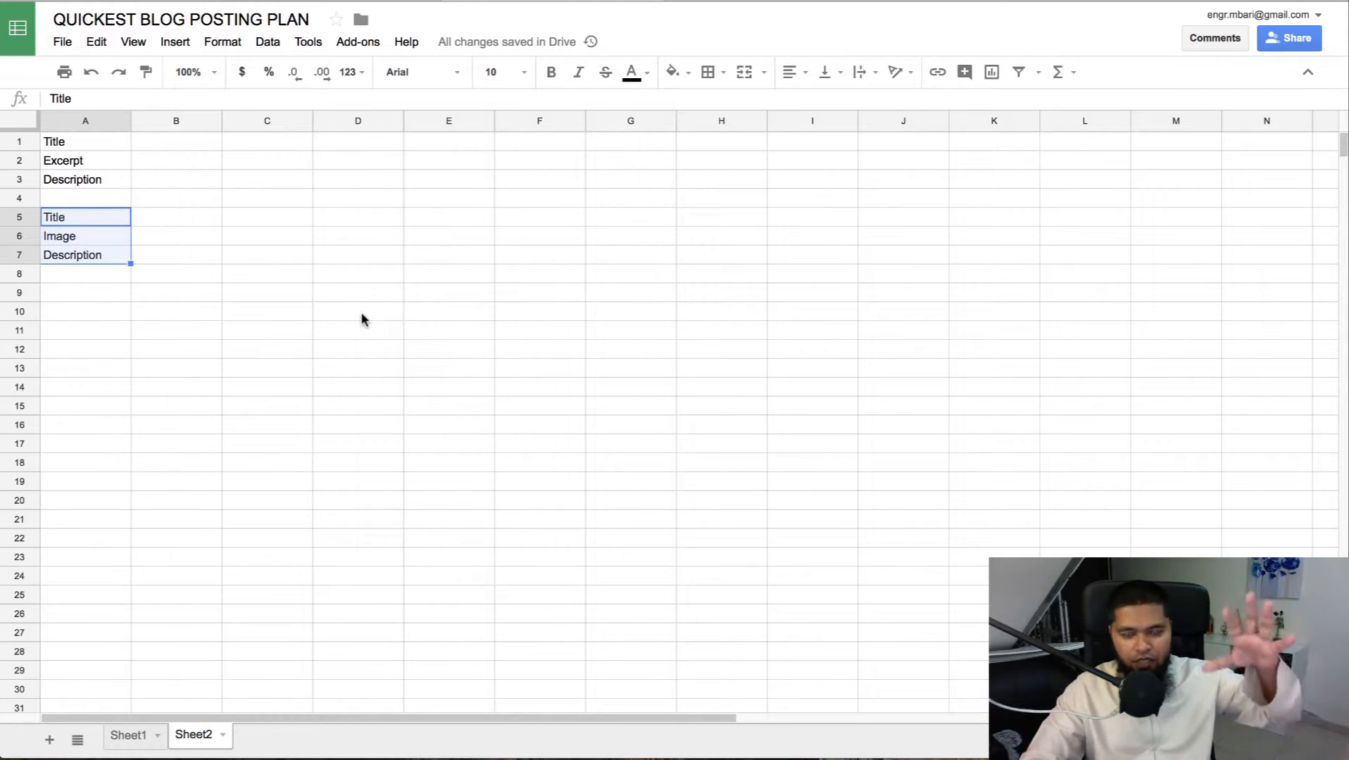
left_click(535, 294)
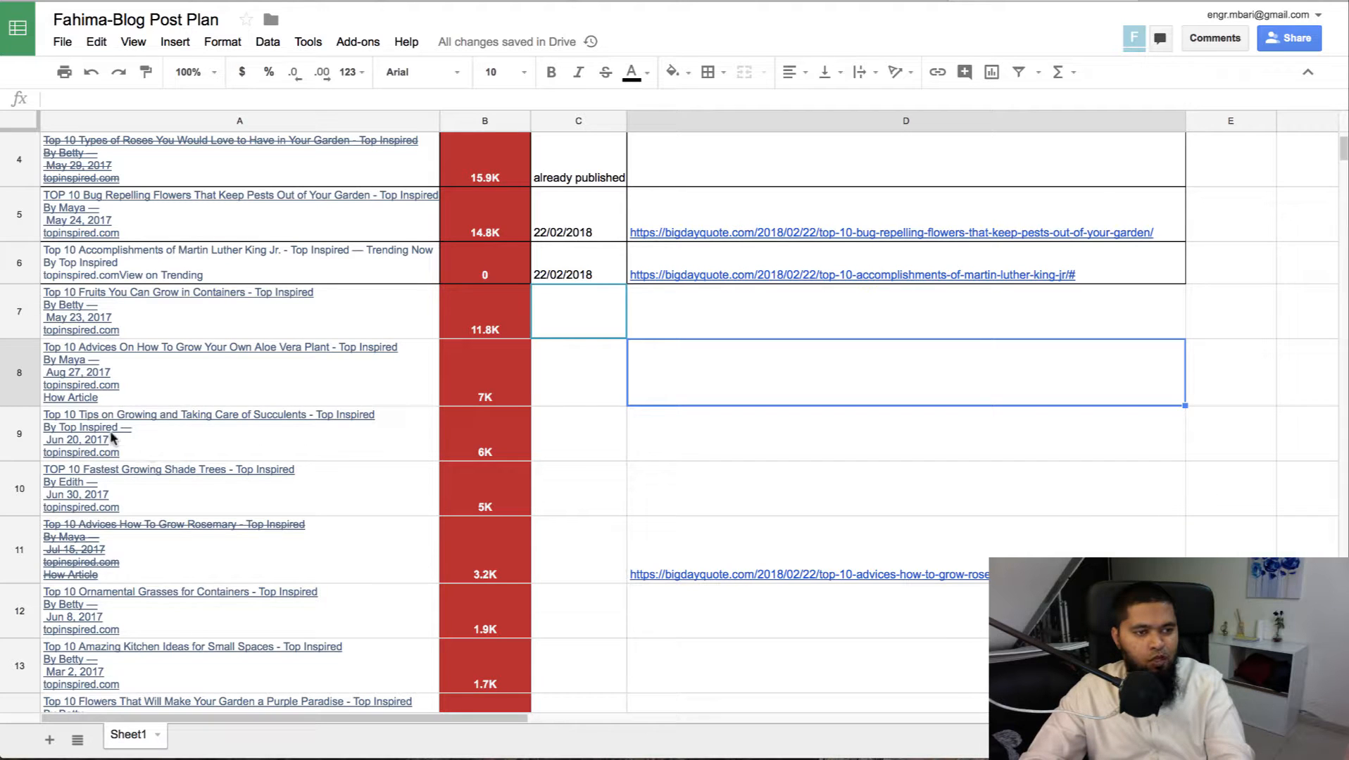
- In the other blog post plan spreadsheet, open the article linked in the TOP 10 Fastest Growing Shade Trees row
left_click(165, 473)
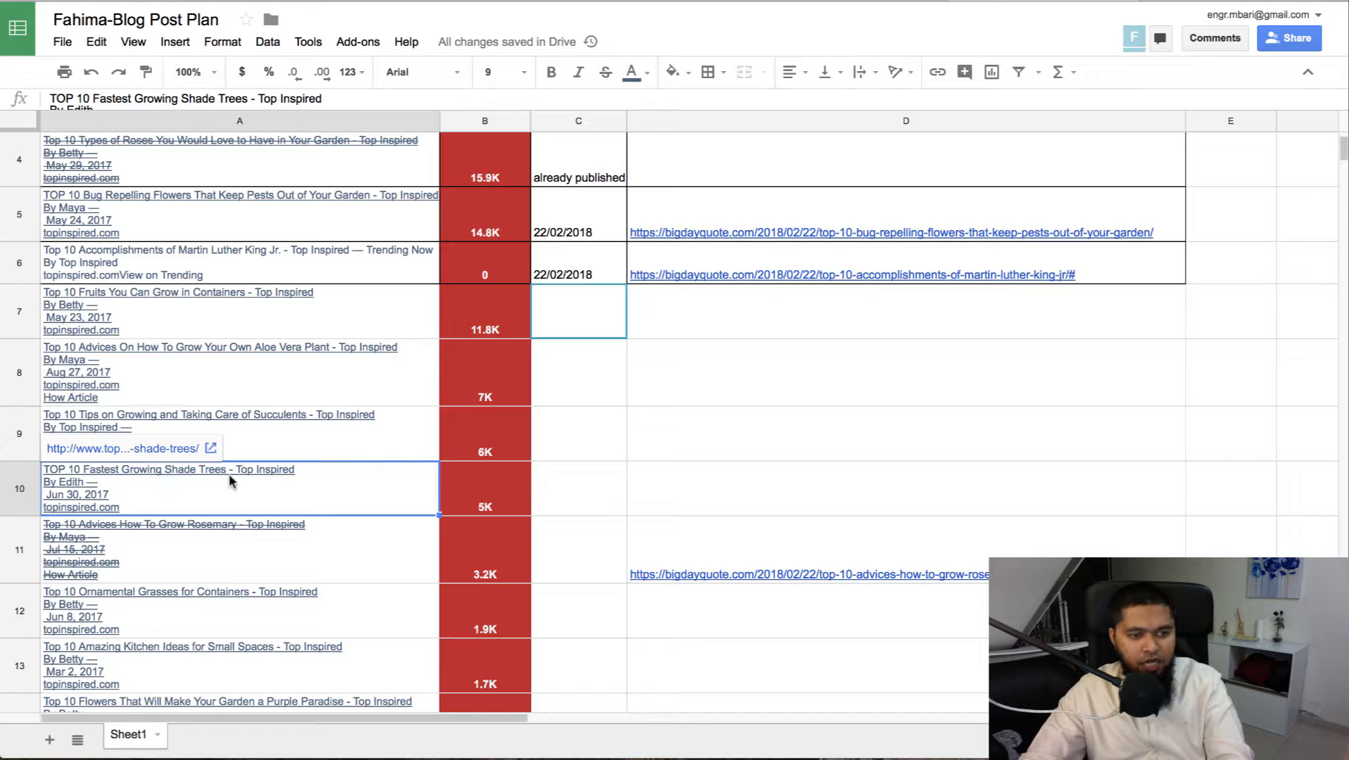
left_click(162, 450)
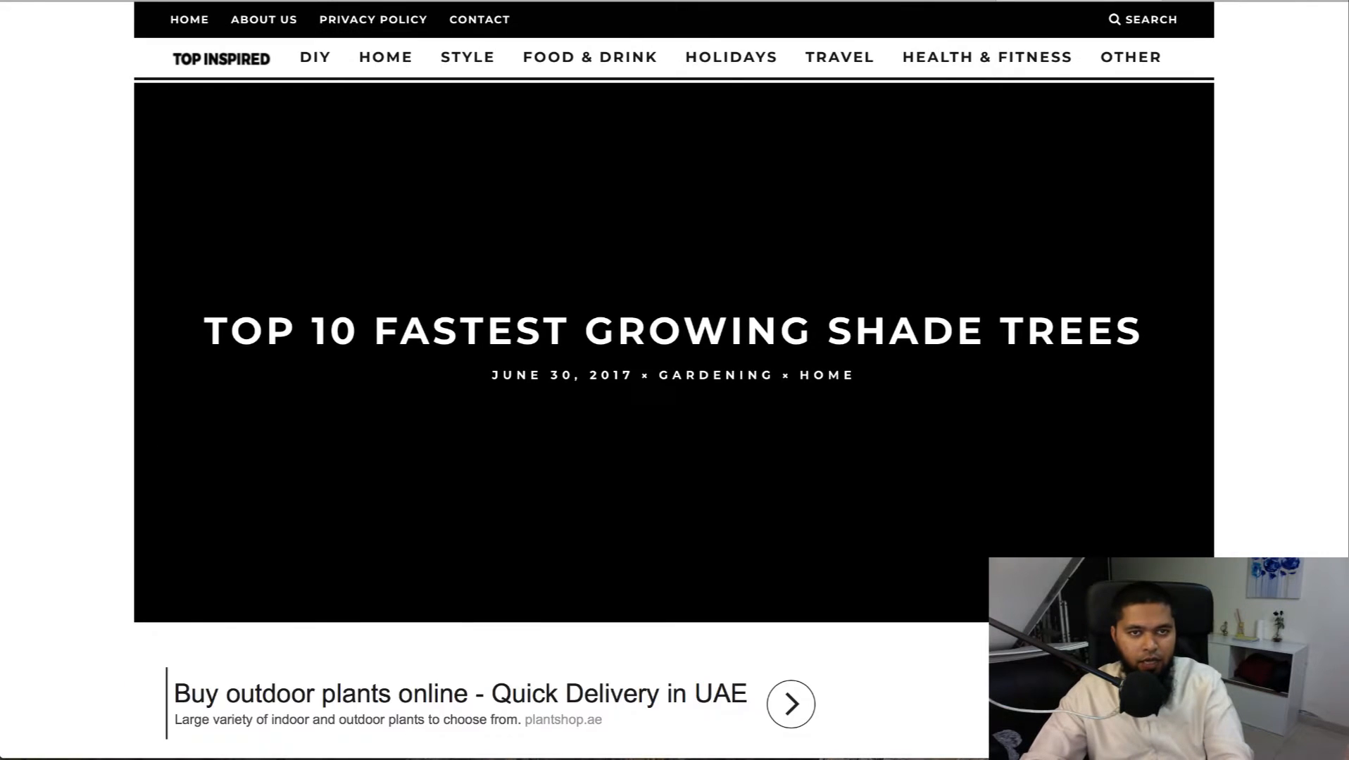
left_click(951, 1)
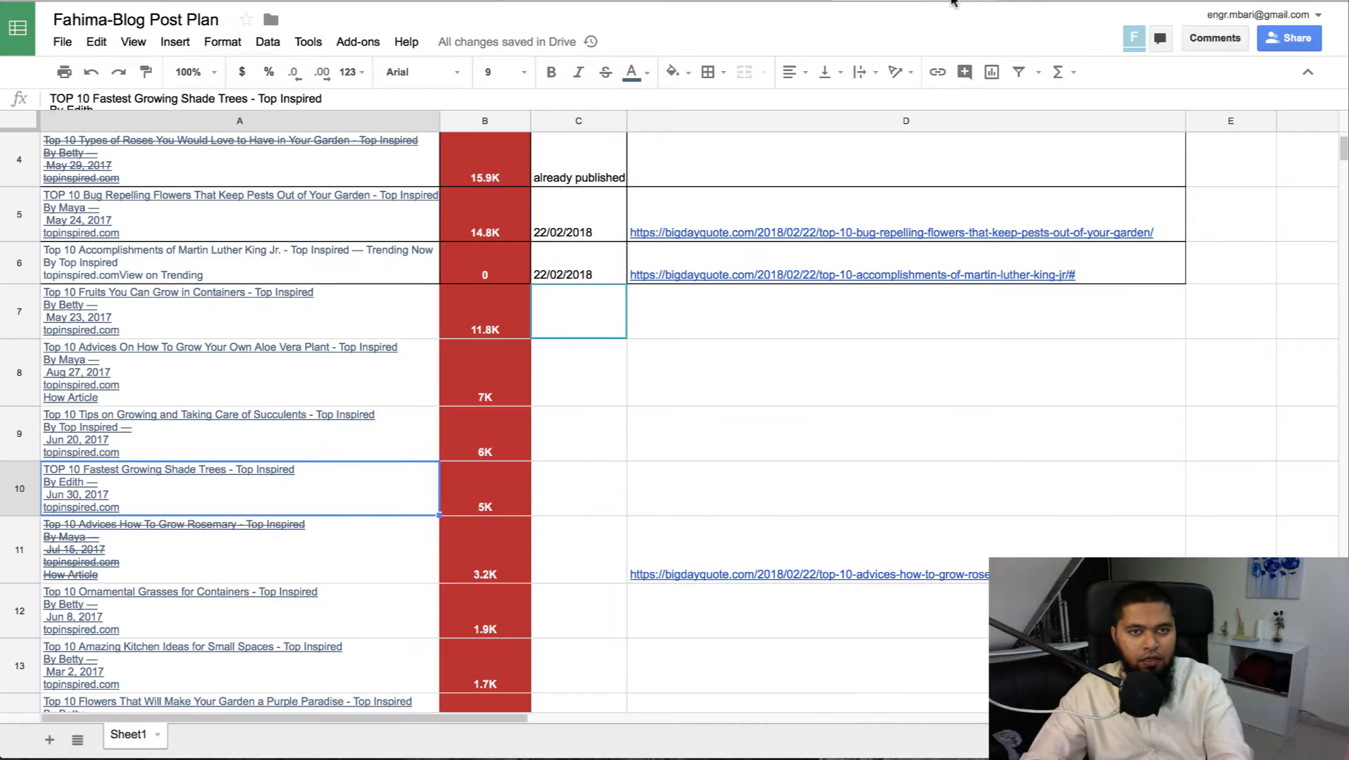
left_click(1034, 1)
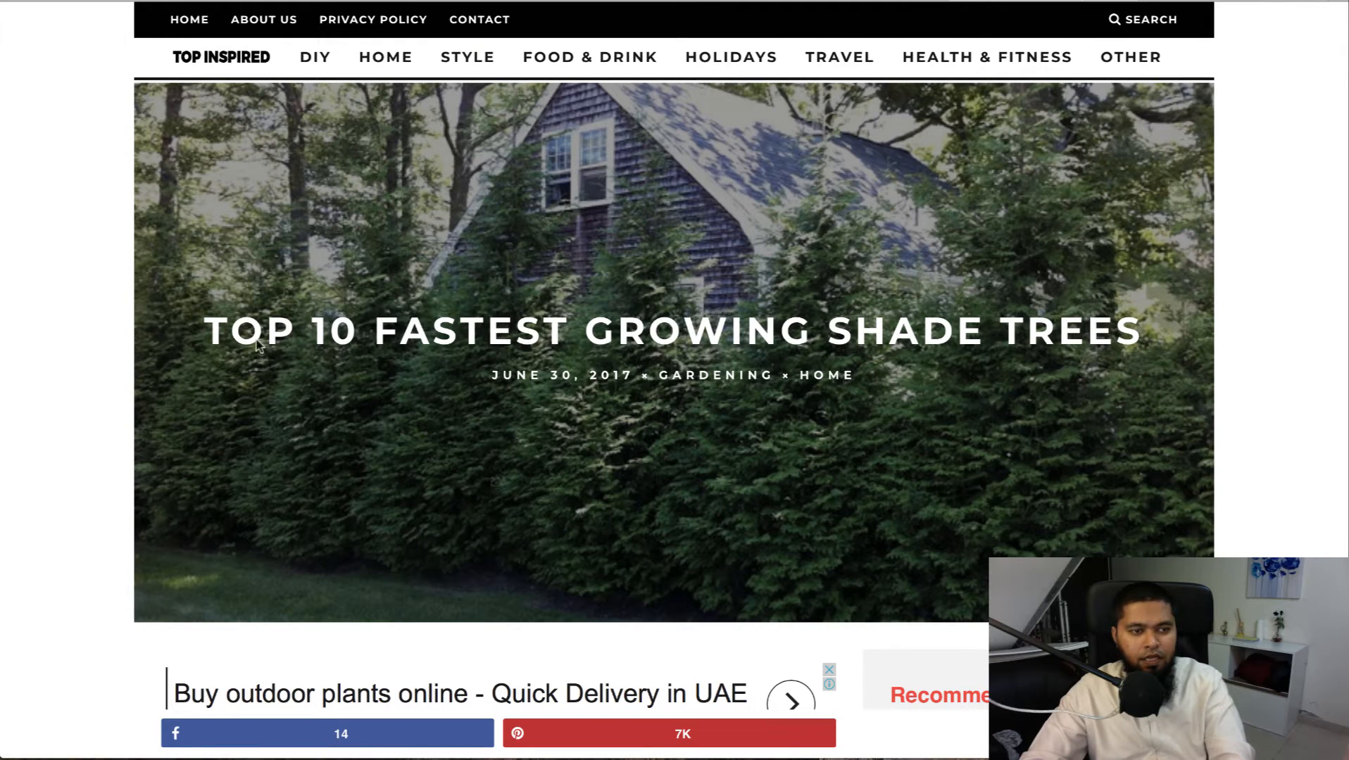
- Copy the article's headline and paste it into cell B1 of Sheet2 in the QUICKEST BLOG POSTING PLAN spreadsheet
left_click_drag(204, 325, 1137, 331)
key("ctrl+c")
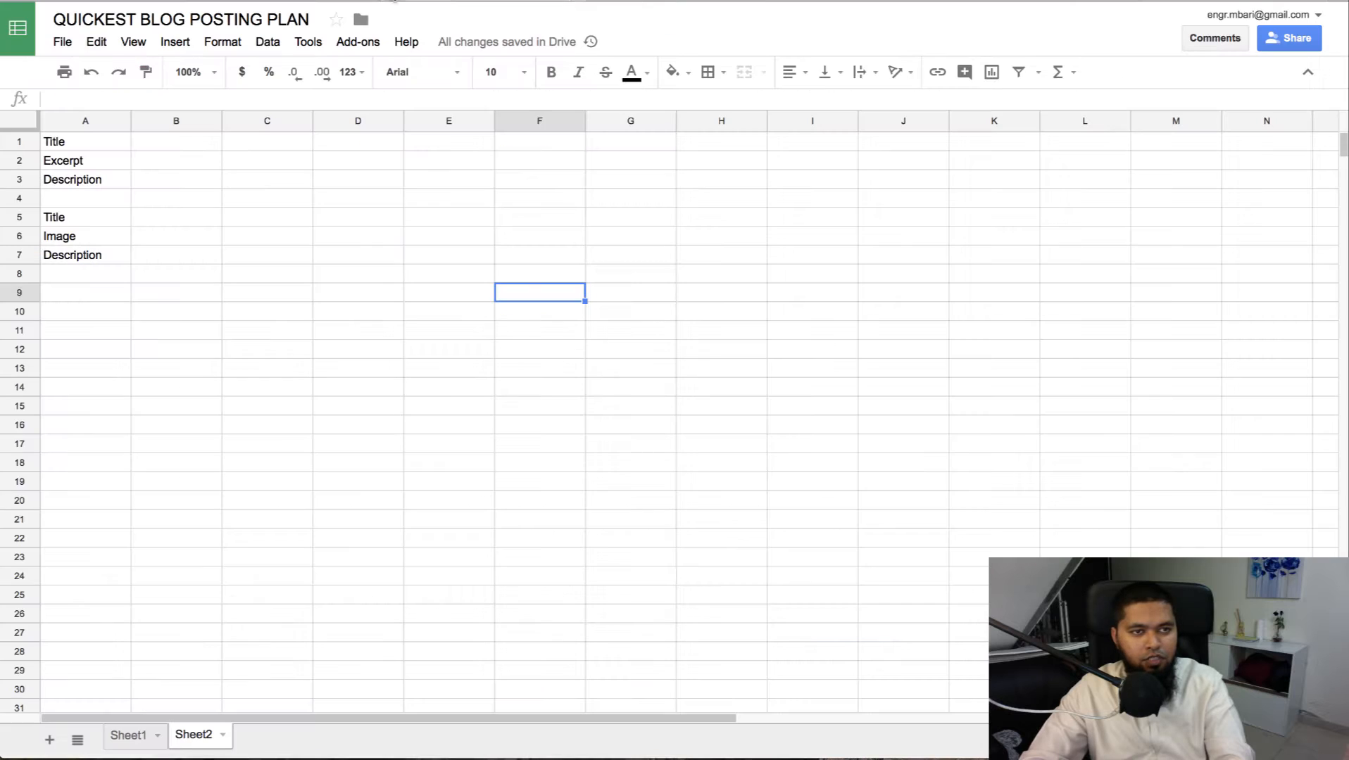
left_click(158, 146)
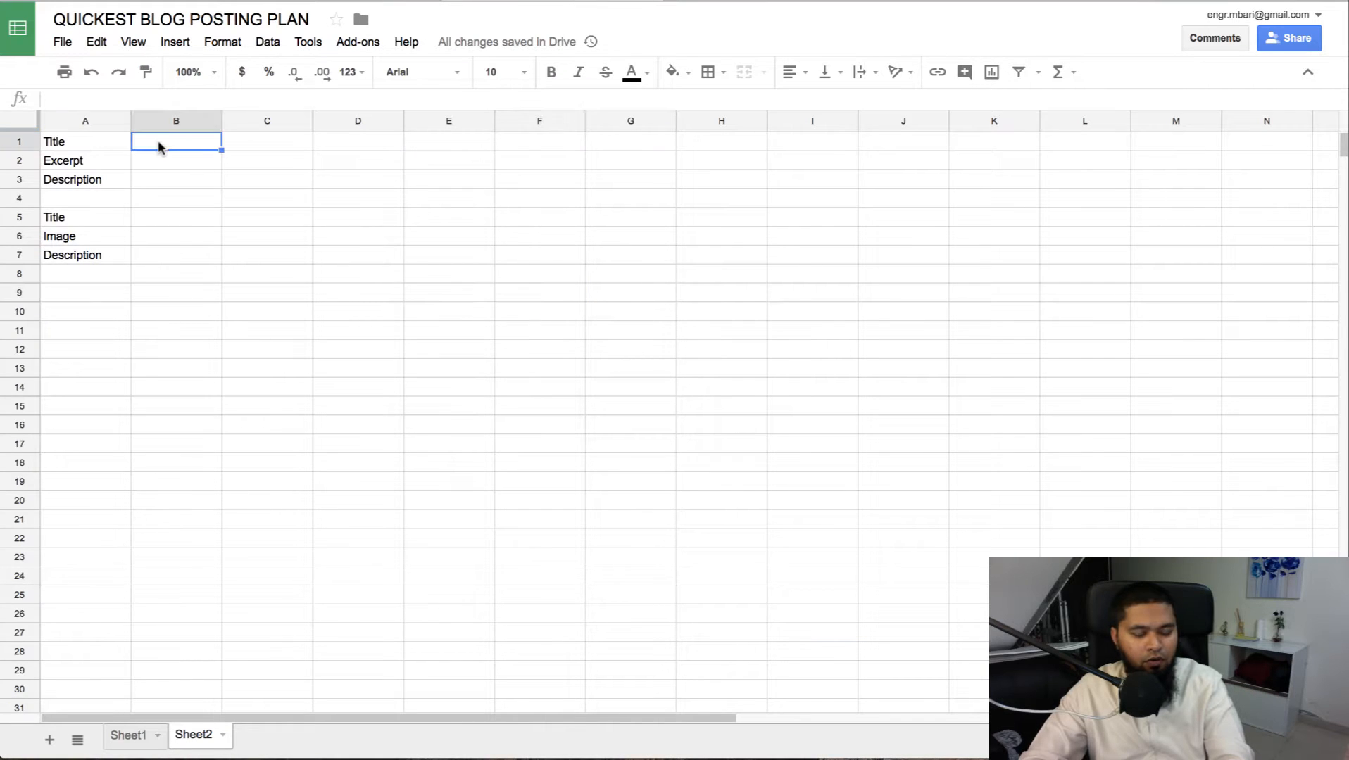
key("ctrl+v")
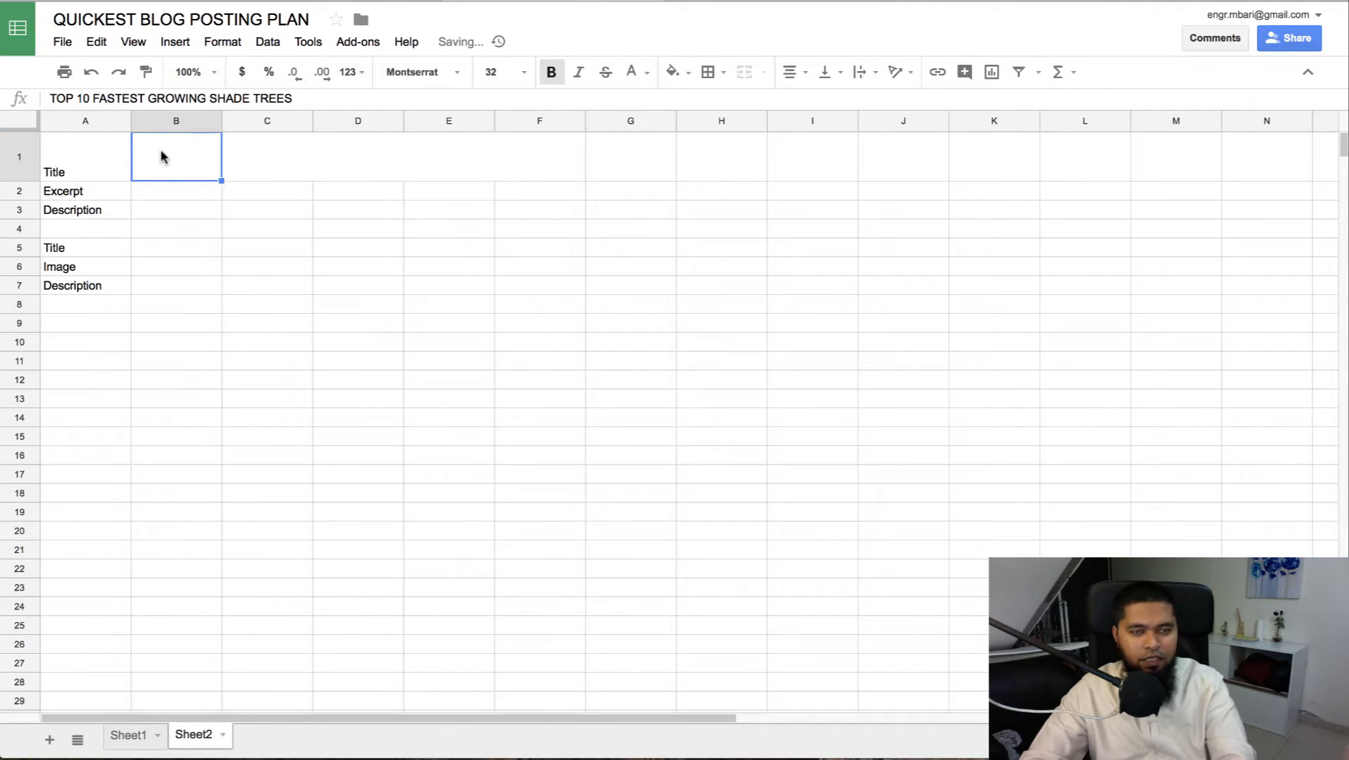
- Format the pasted title in B1 with black text and font size 12
left_click(633, 72)
left_click(644, 132)
left_click(315, 261)
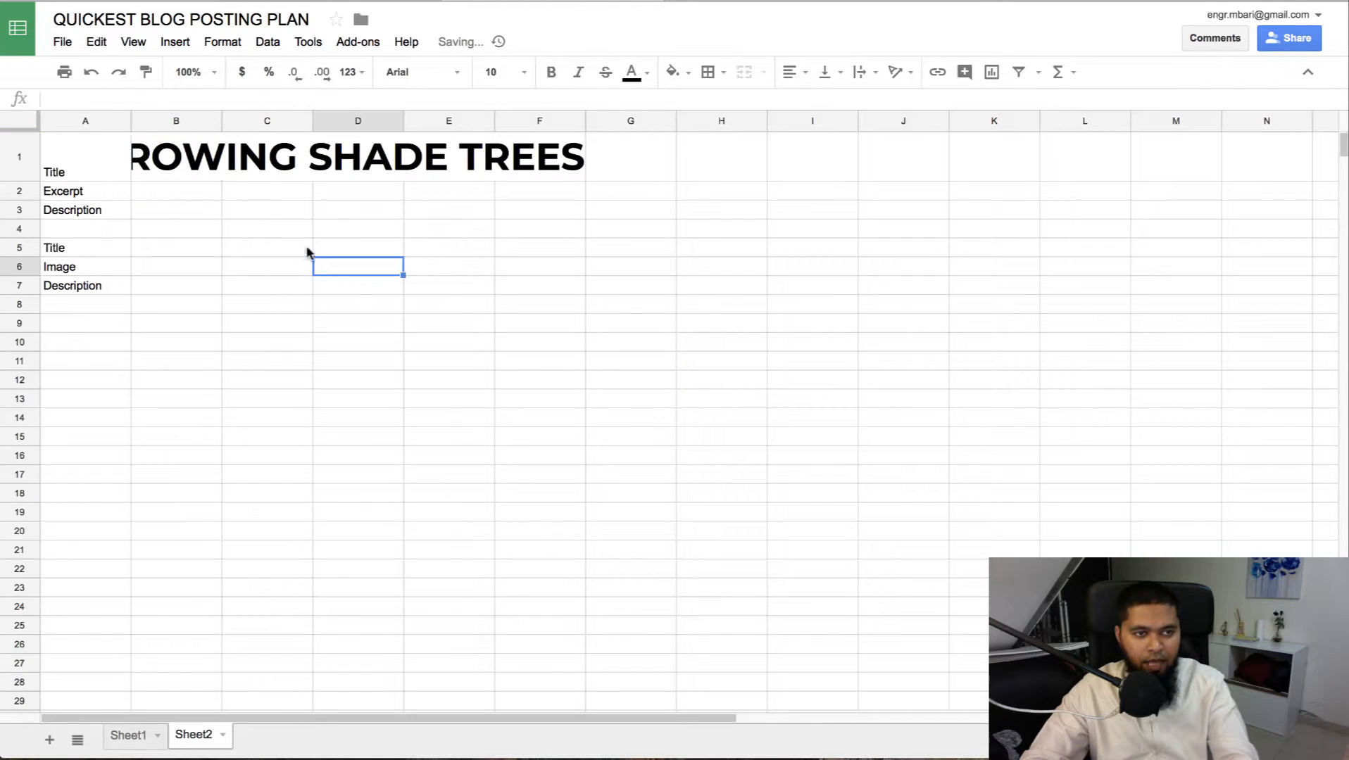
left_click(202, 174)
left_click(509, 72)
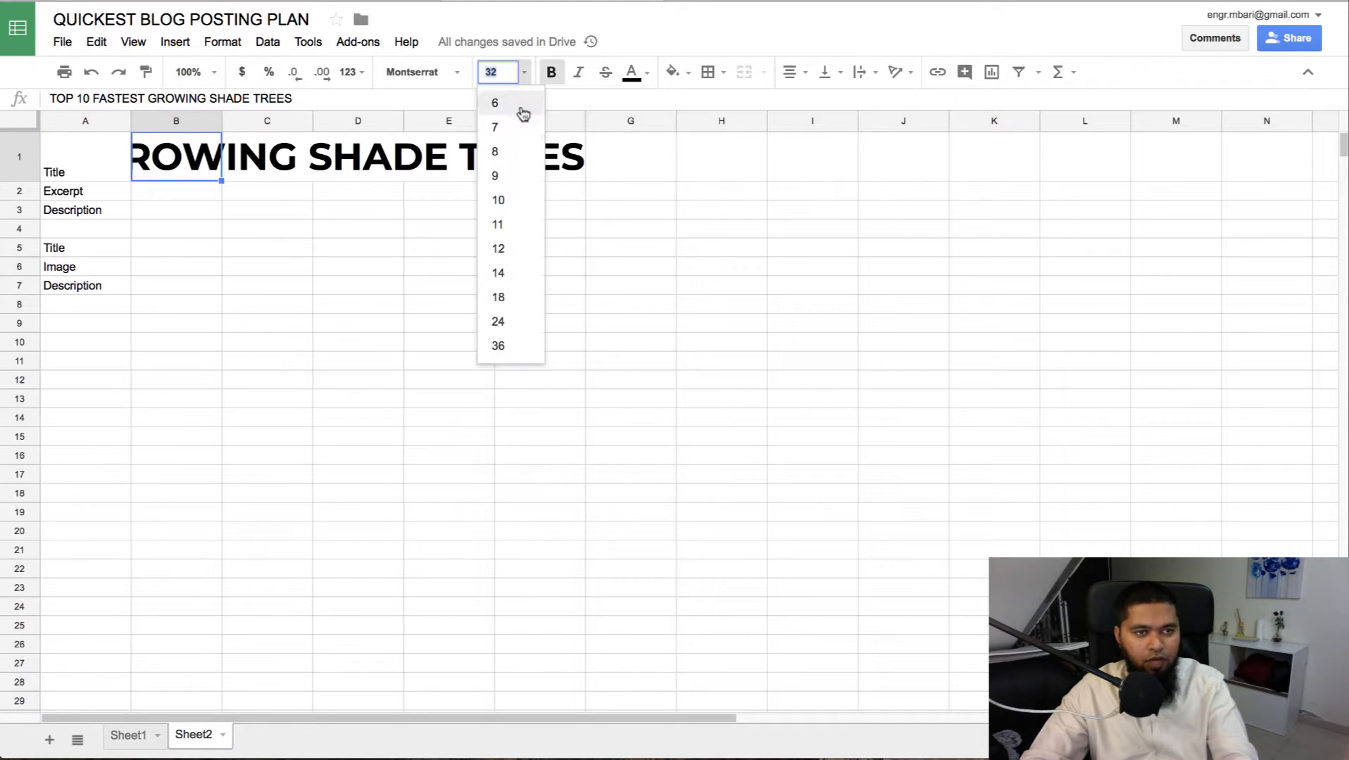
left_click(505, 248)
left_click(722, 296)
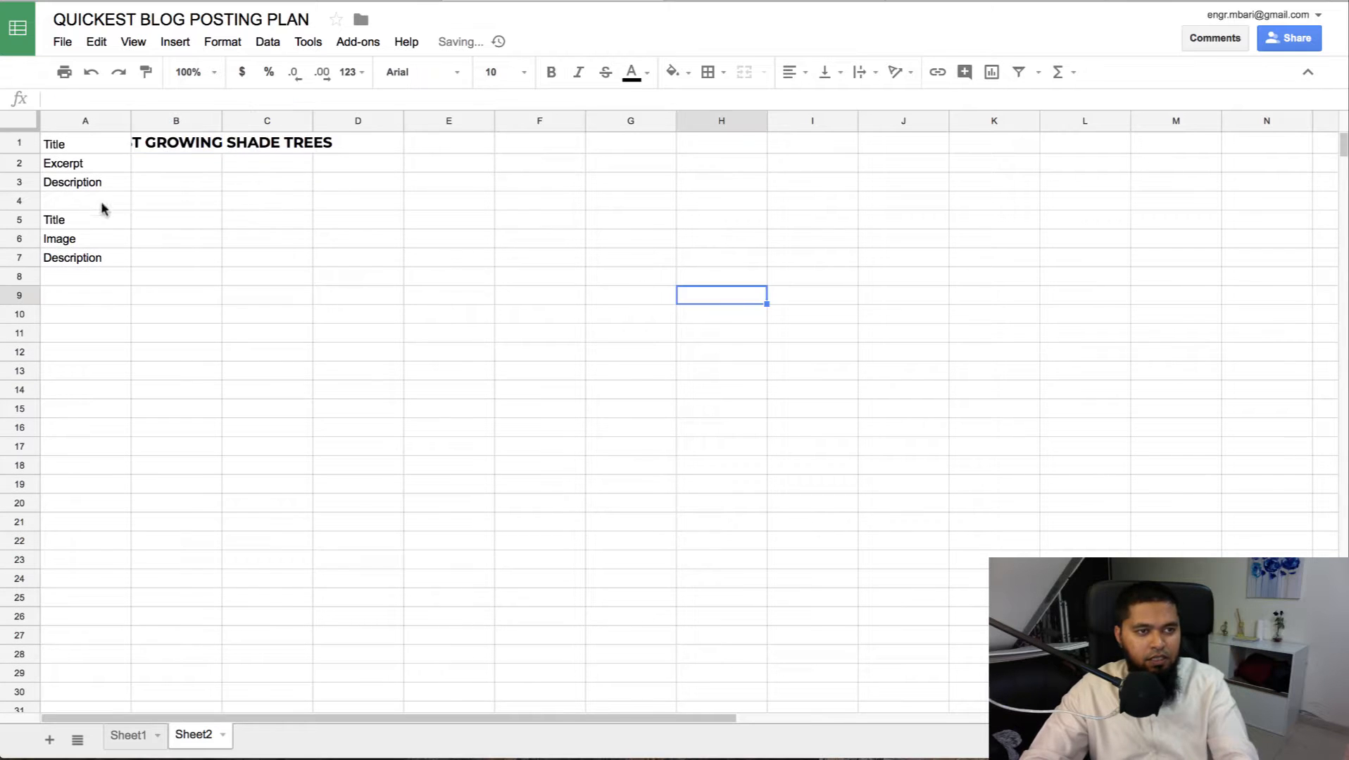
- Left-align the title in cell B1
left_click(152, 144)
left_click(790, 72)
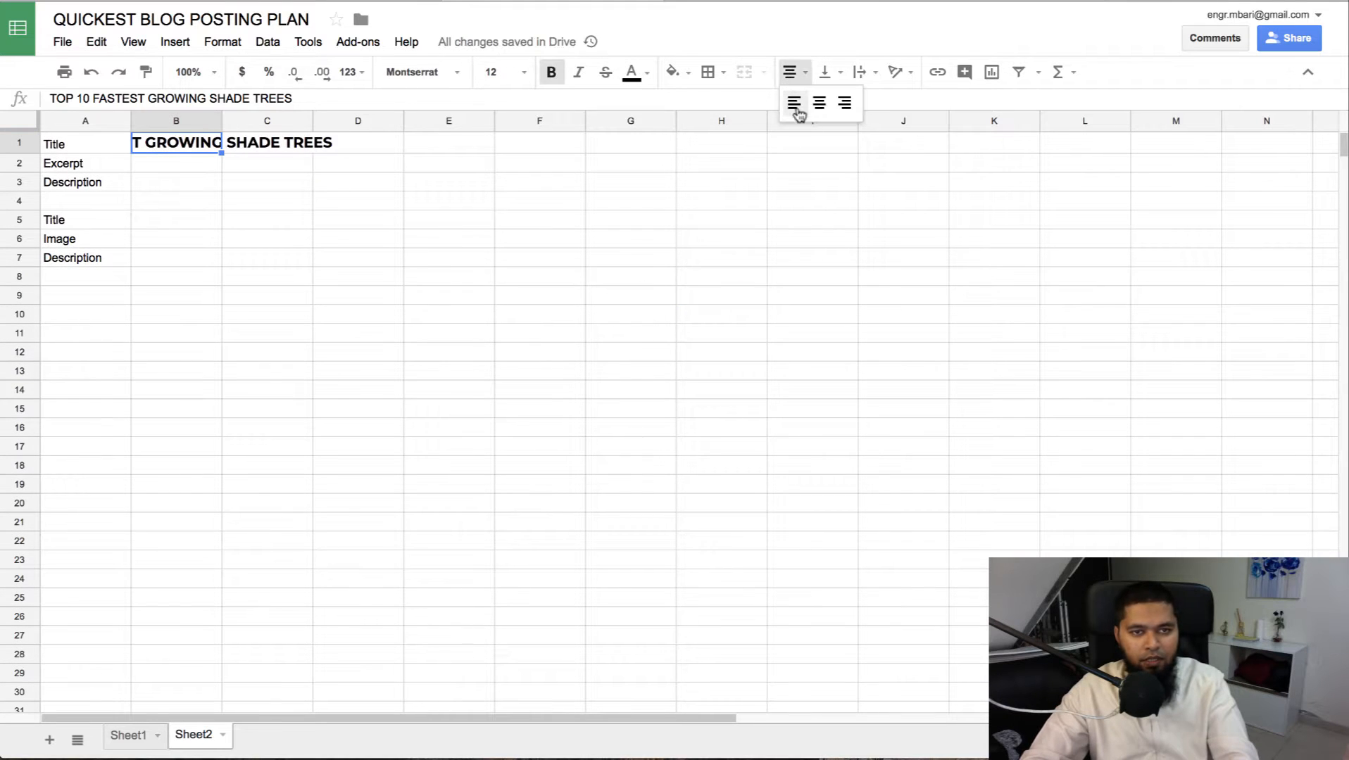
left_click(794, 103)
left_click(719, 258)
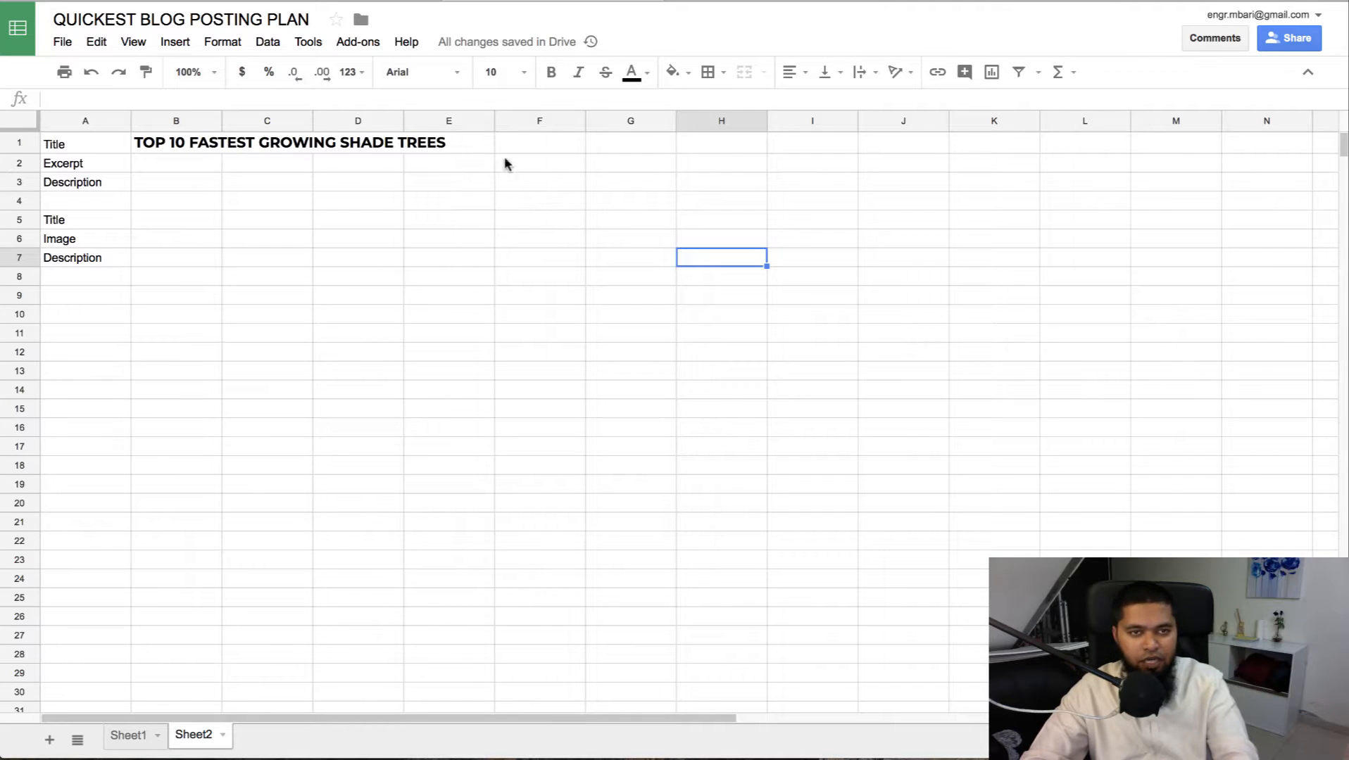
- Examine the article's introduction and its Northern Red Oak heading, then return to the QUICKEST BLOG POSTING PLAN spreadsheet
key("ctrl+Tab")
left_click(885, 301)
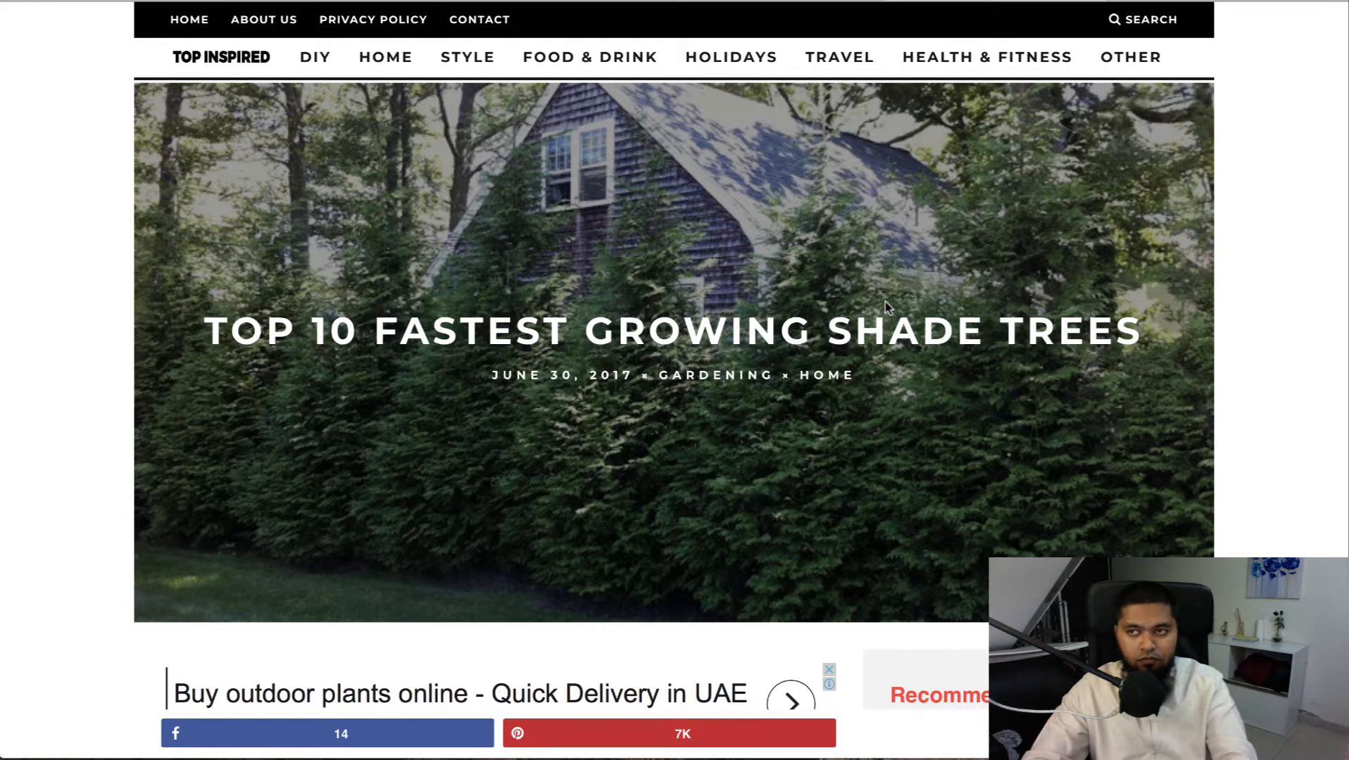
scroll(885, 301, "down", 5)
scroll(884, 301, "down", 6)
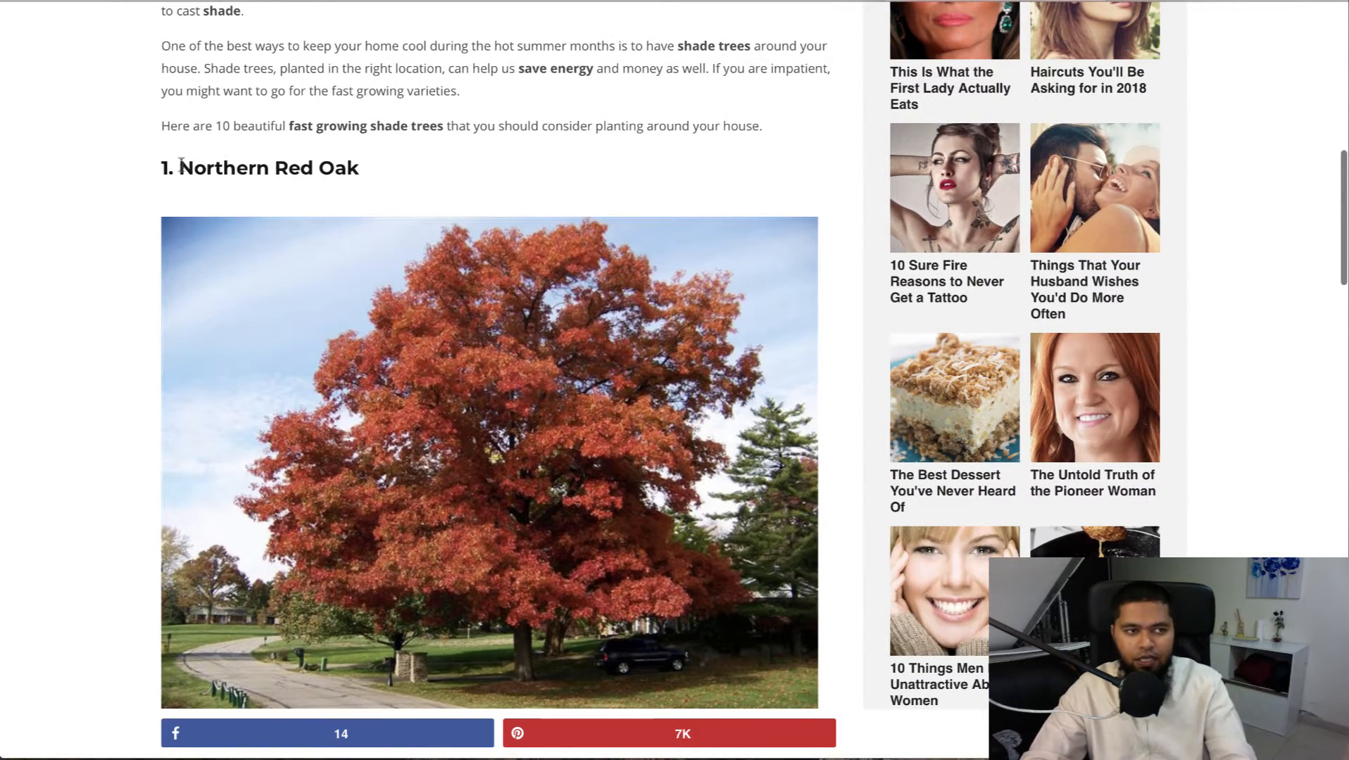
left_click_drag(179, 168, 362, 171)
left_click(259, 162)
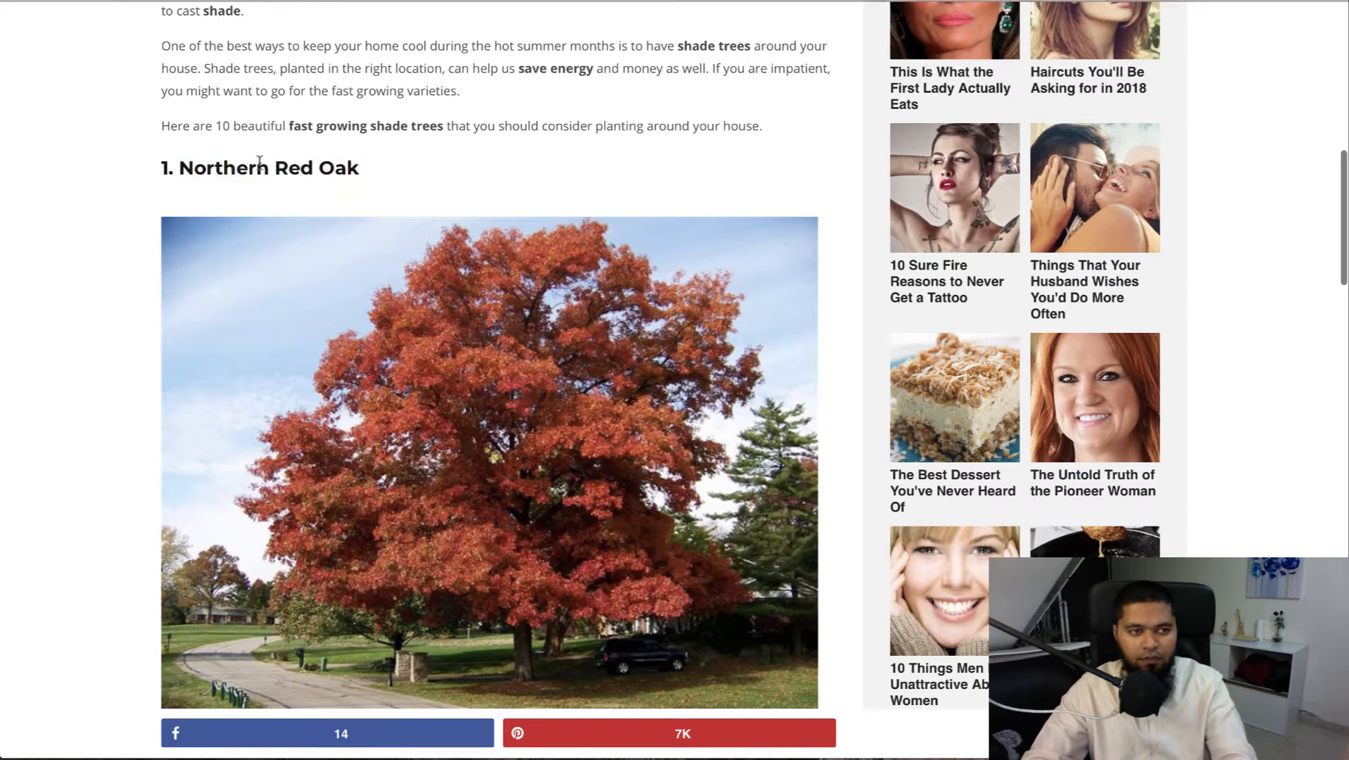
left_click_drag(182, 169, 367, 177)
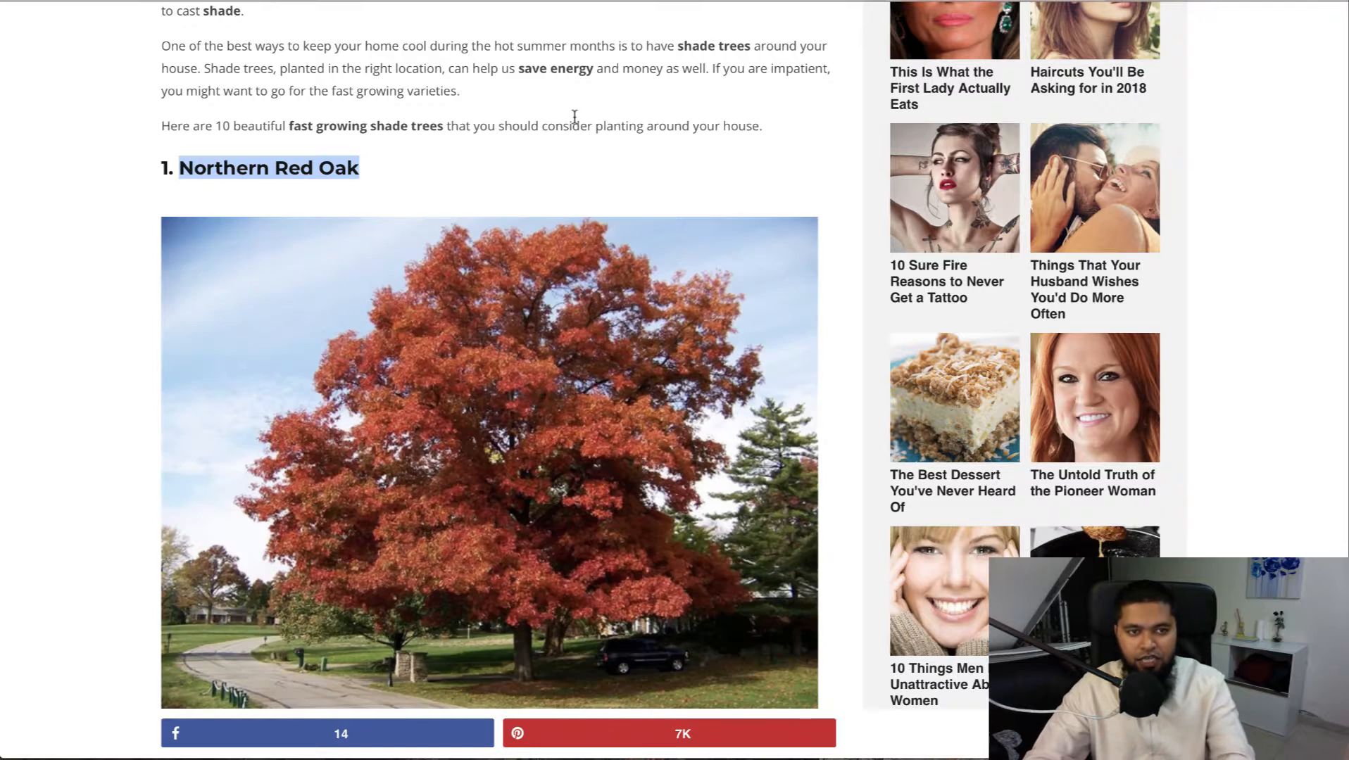
left_click(575, 116)
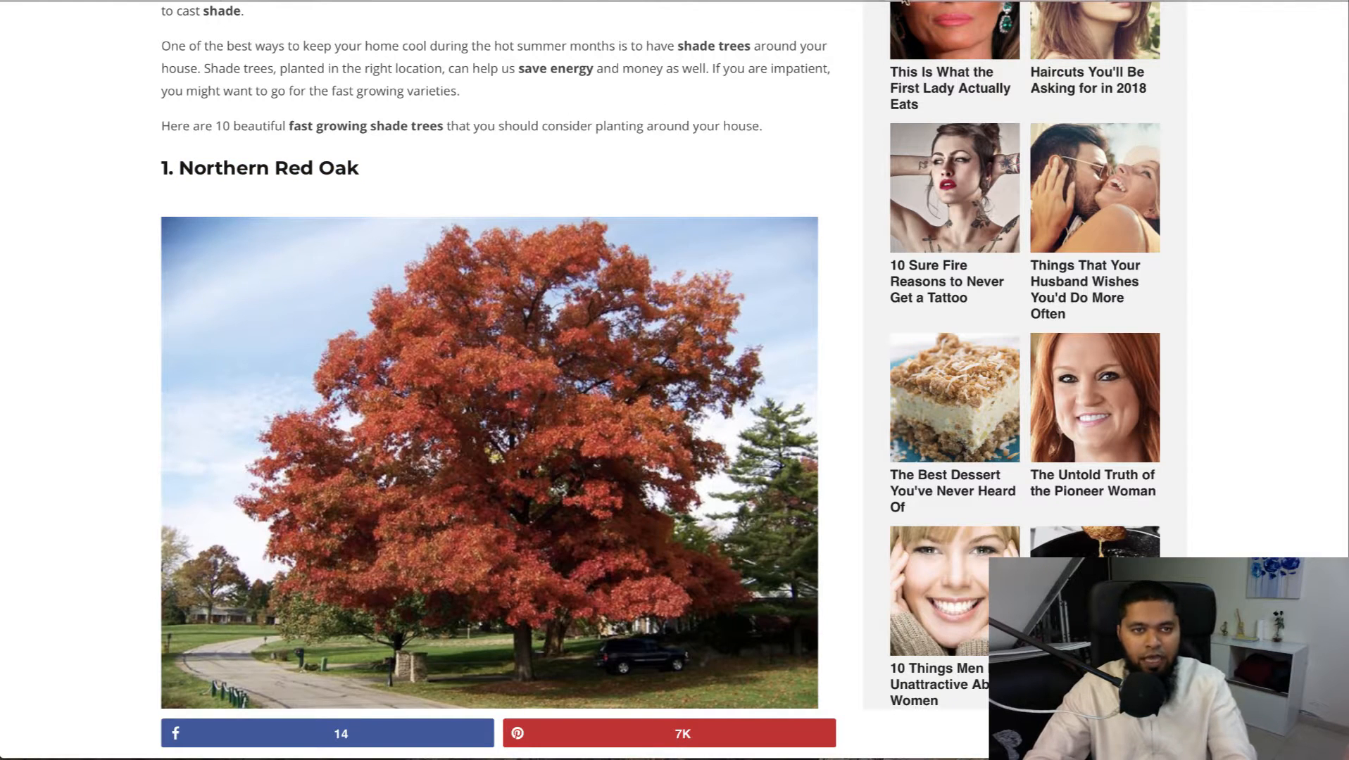
left_click(739, 0)
left_click(752, 2)
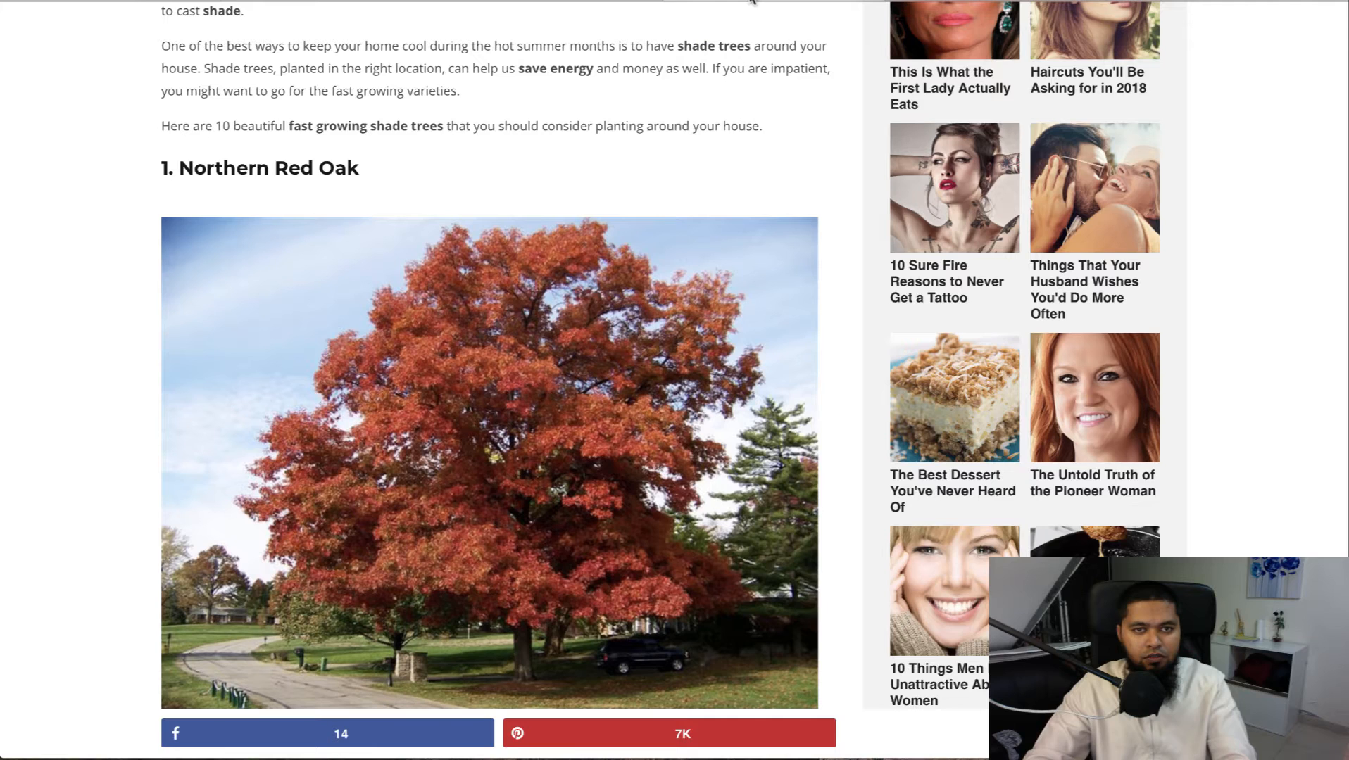
left_click(539, 2)
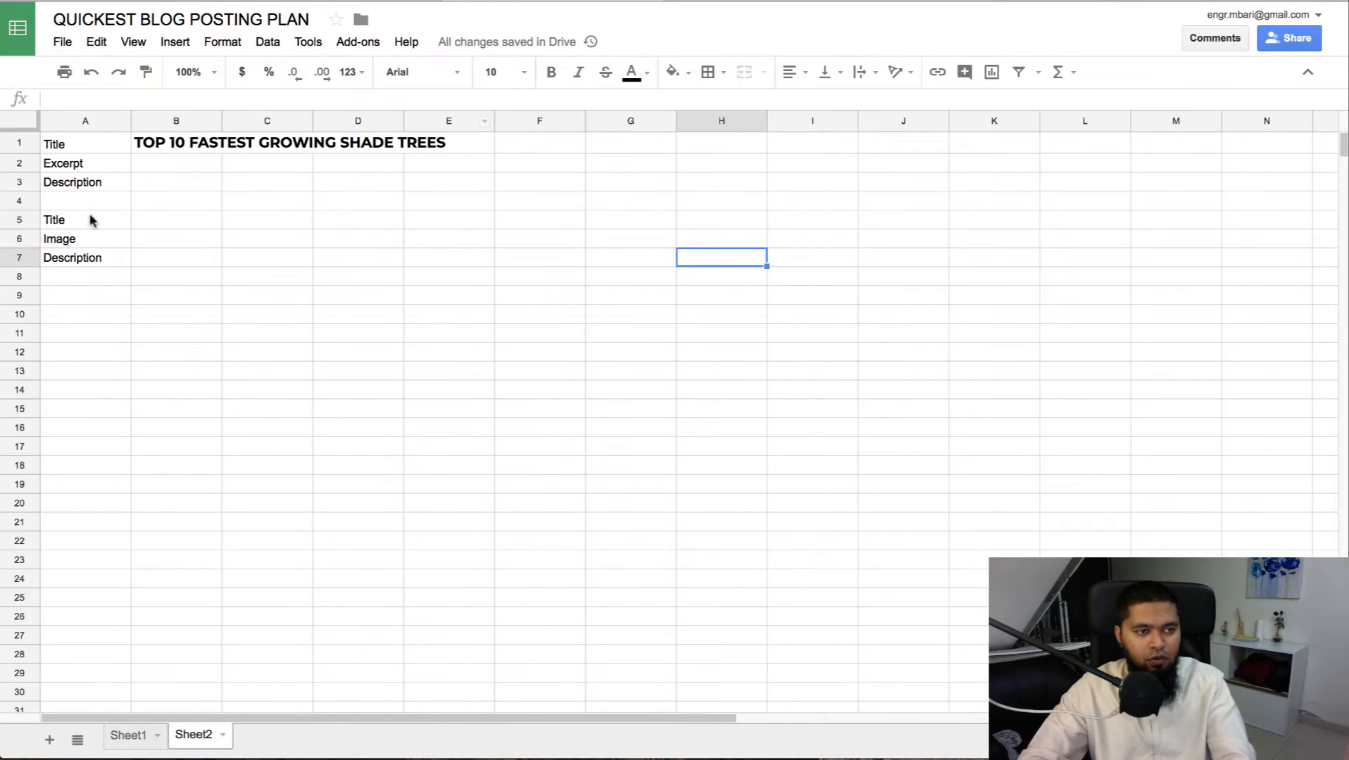
- Copy the Title, Image and Description labels in A5:A7 and paste them at A9, A13, A17 and A21
left_click_drag(90, 220, 90, 261)
key("ctrl+c")
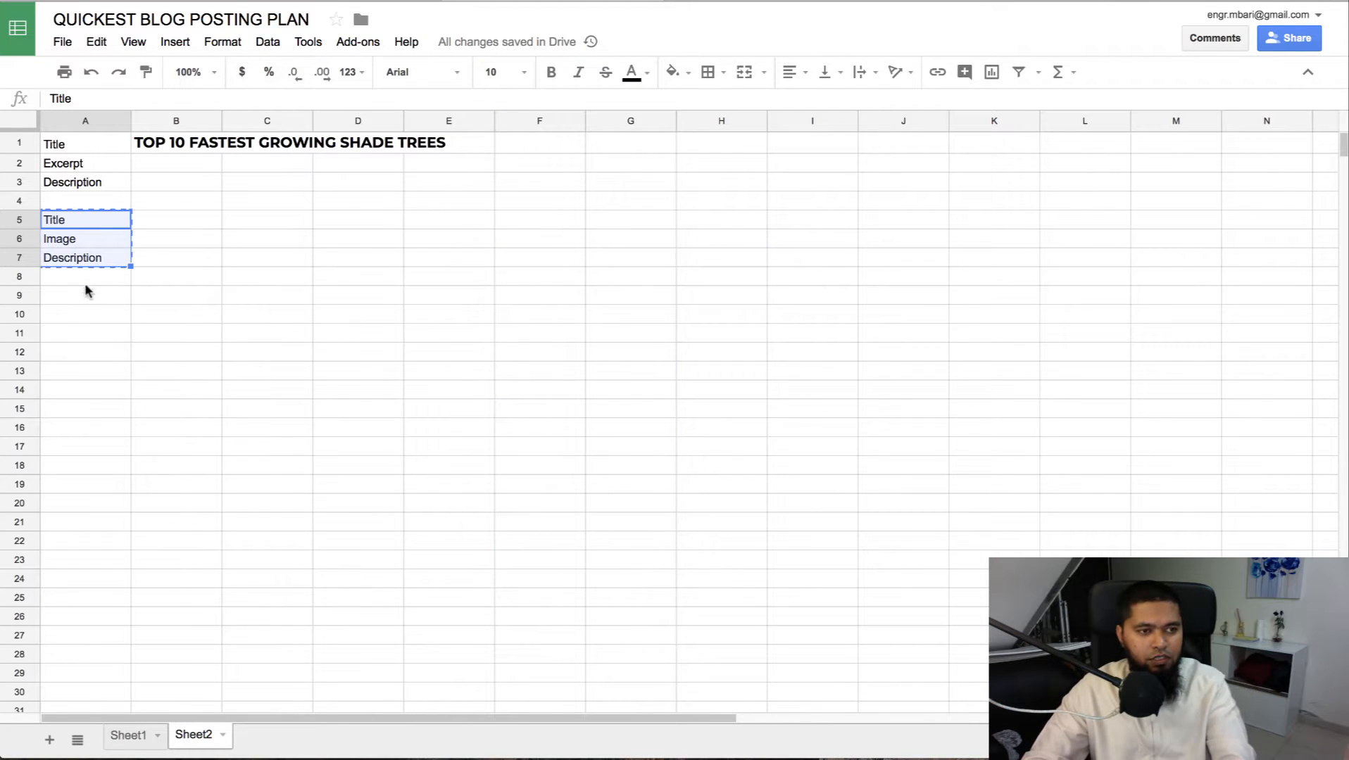
left_click(74, 296)
key("ctrl+v")
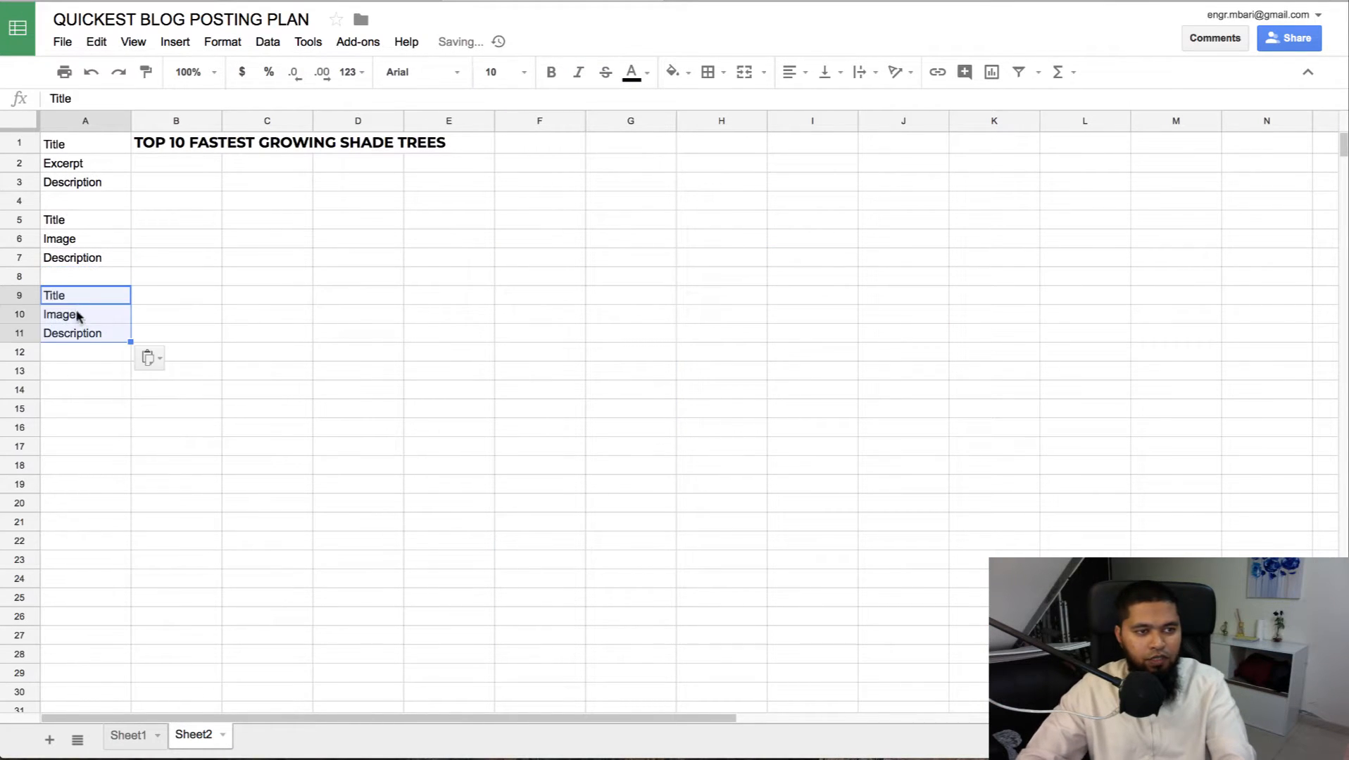
left_click(67, 371)
key("ctrl+v")
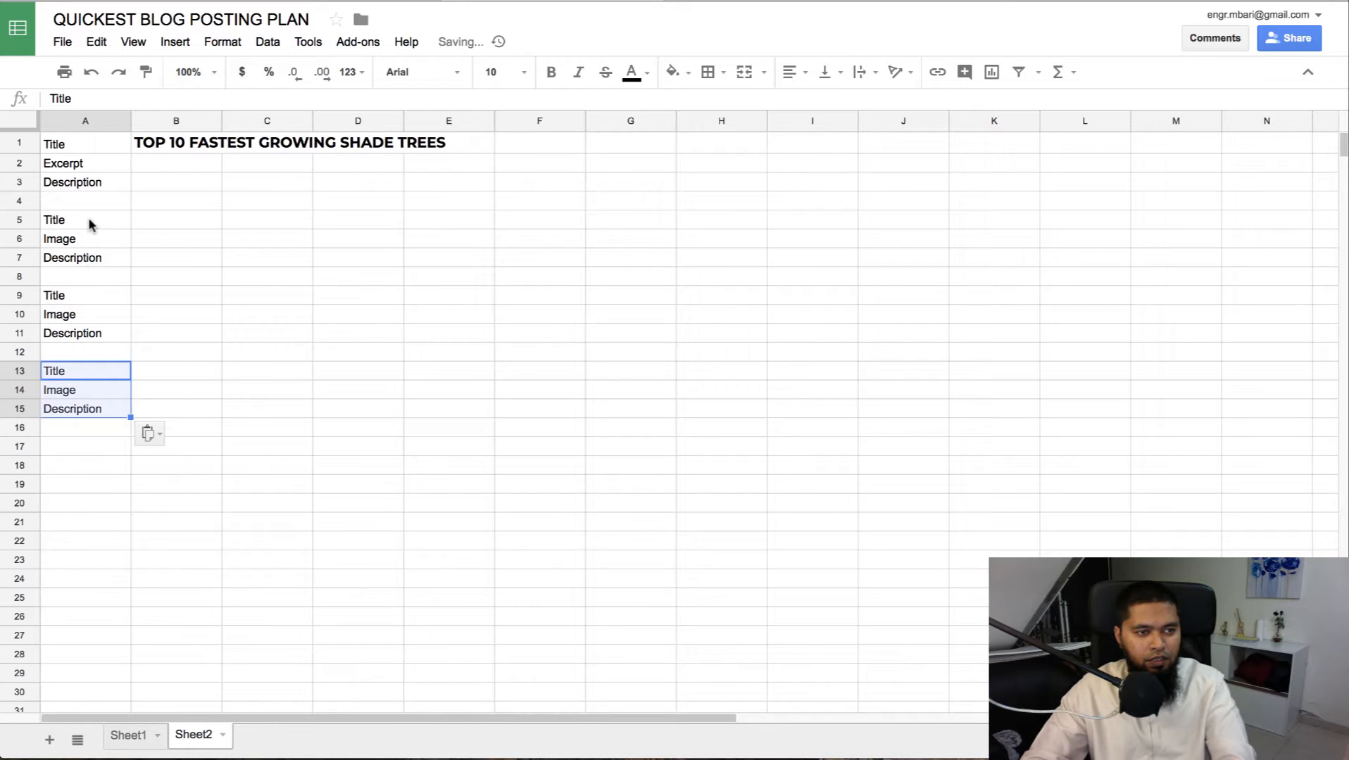
left_click(88, 448)
key("ctrl+v")
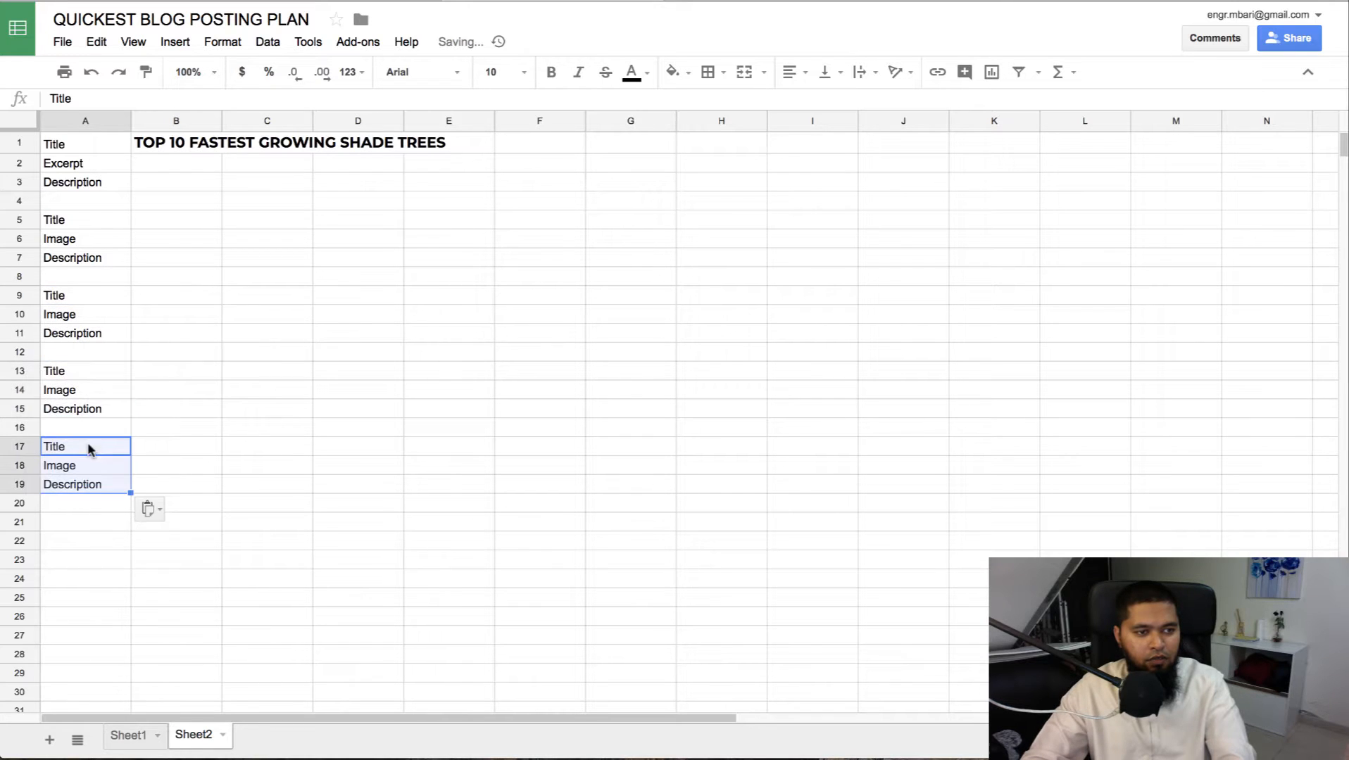
left_click(87, 520)
key("ctrl+v")
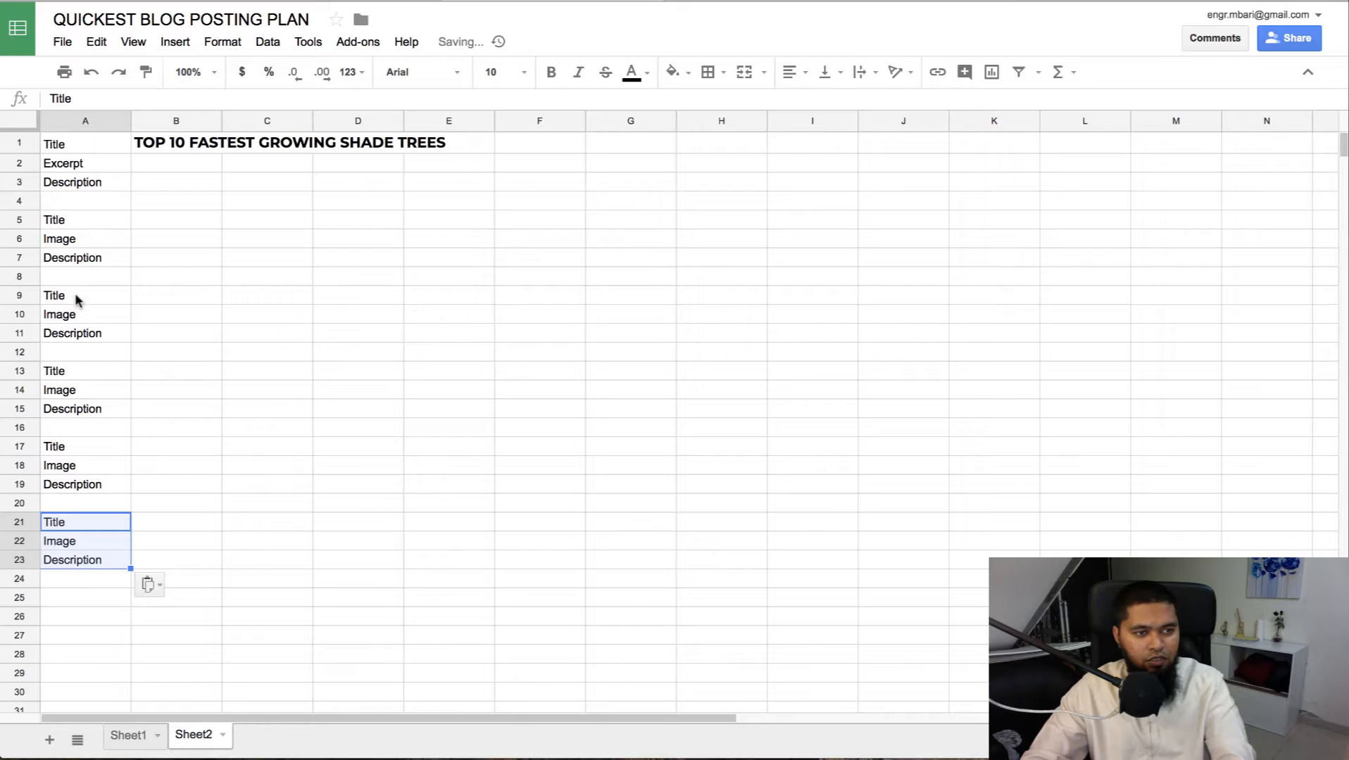
- Copy the five label groups in A5:A23 and paste them starting at A25
left_click(73, 223)
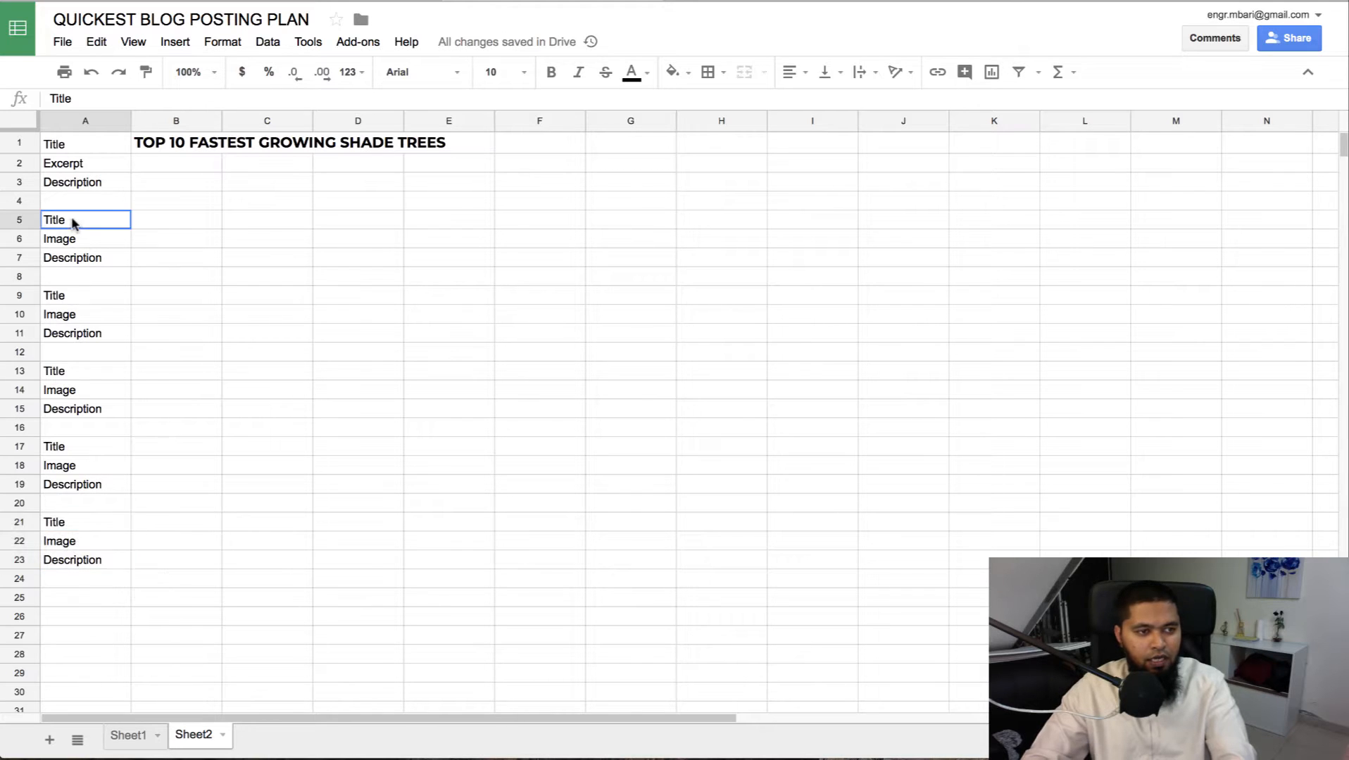
left_click_drag(73, 223, 79, 561)
key("ctrl+c")
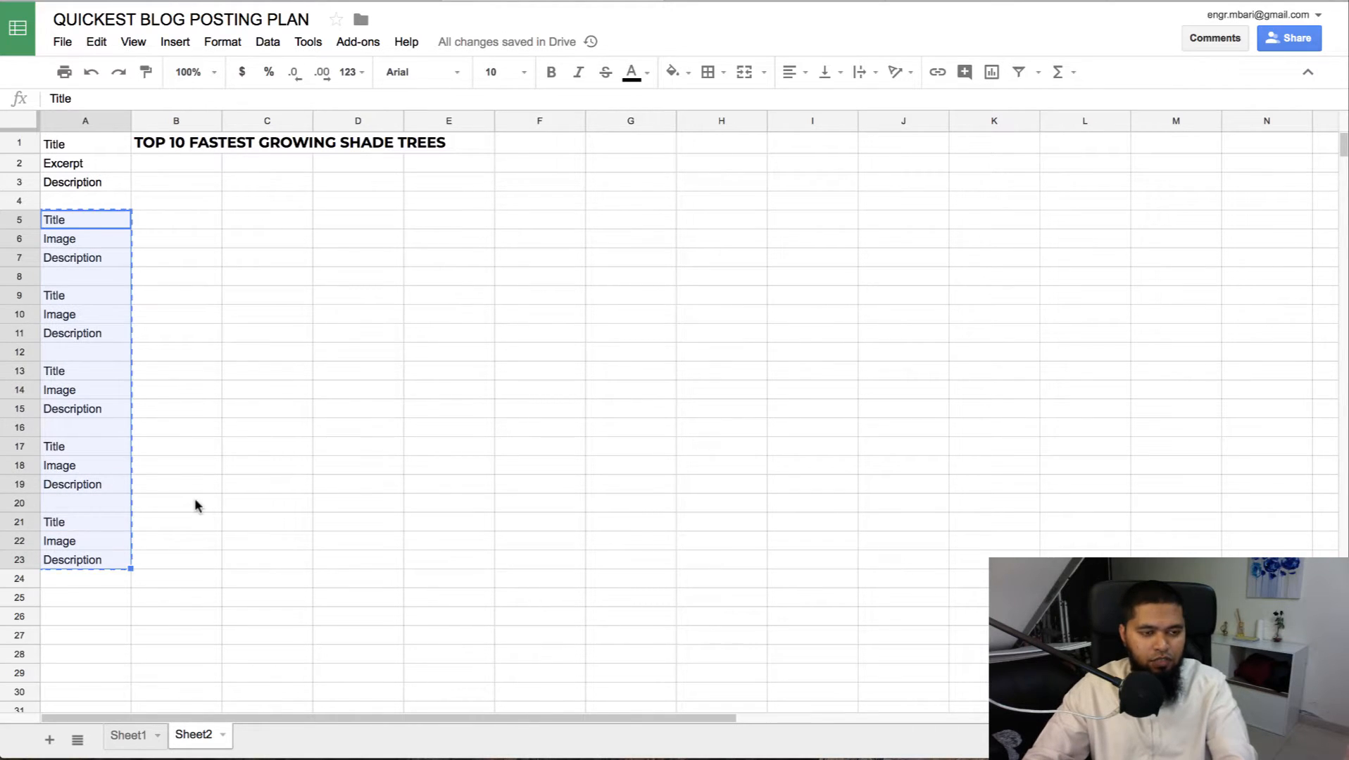
left_click(102, 597)
key("ctrl+v")
scroll(355, 478, "down", 2)
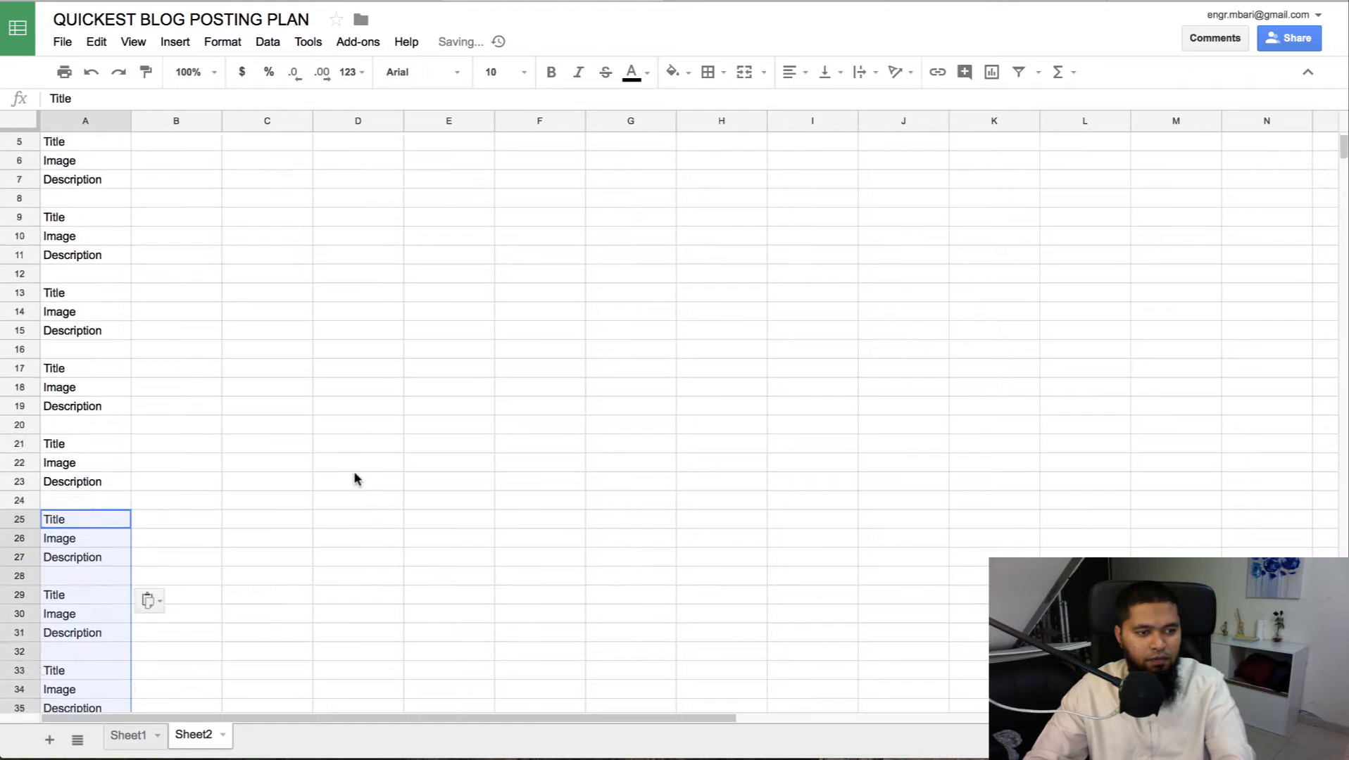
scroll(354, 473, "down", 5)
scroll(355, 473, "up", 7)
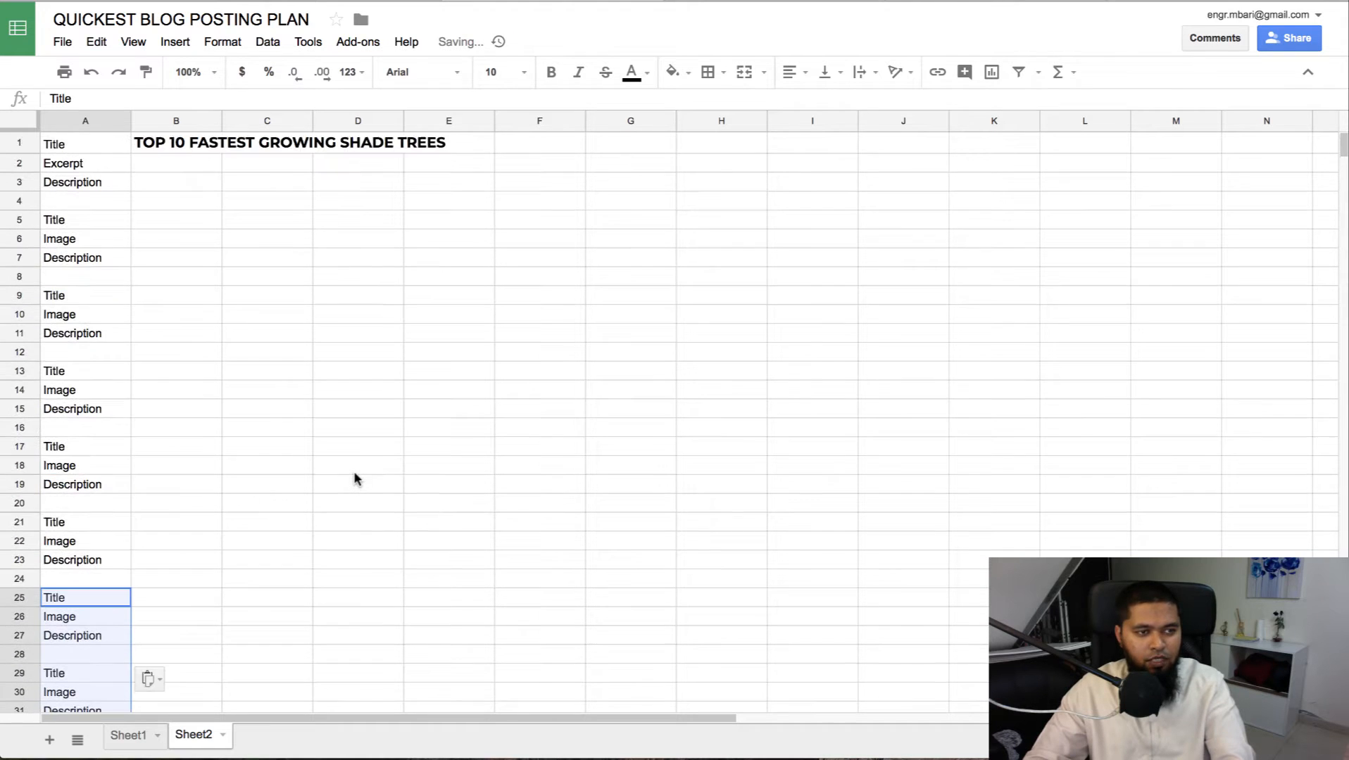
- Copy the article's first tree name, Northern Red Oak, and paste it into cell B5
left_click(183, 222)
left_click(717, 1)
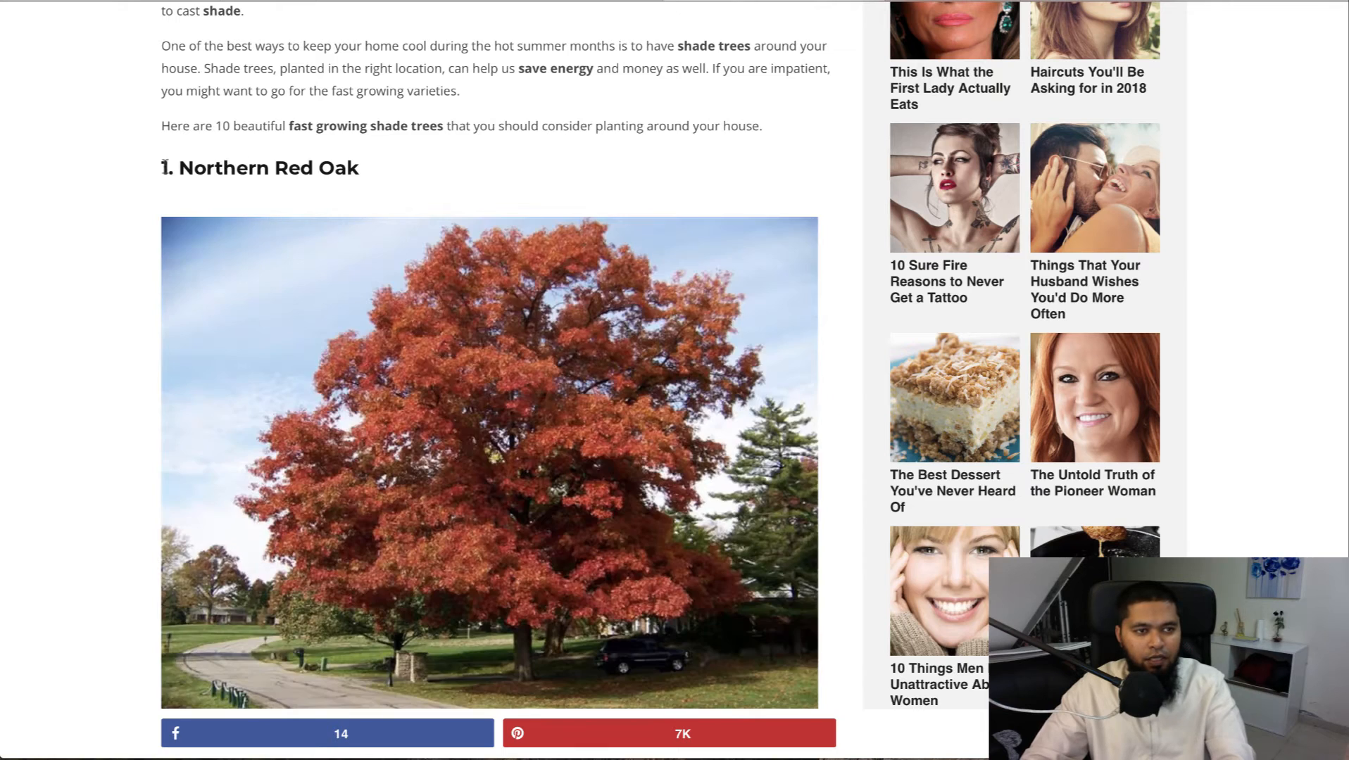
left_click_drag(180, 168, 364, 169)
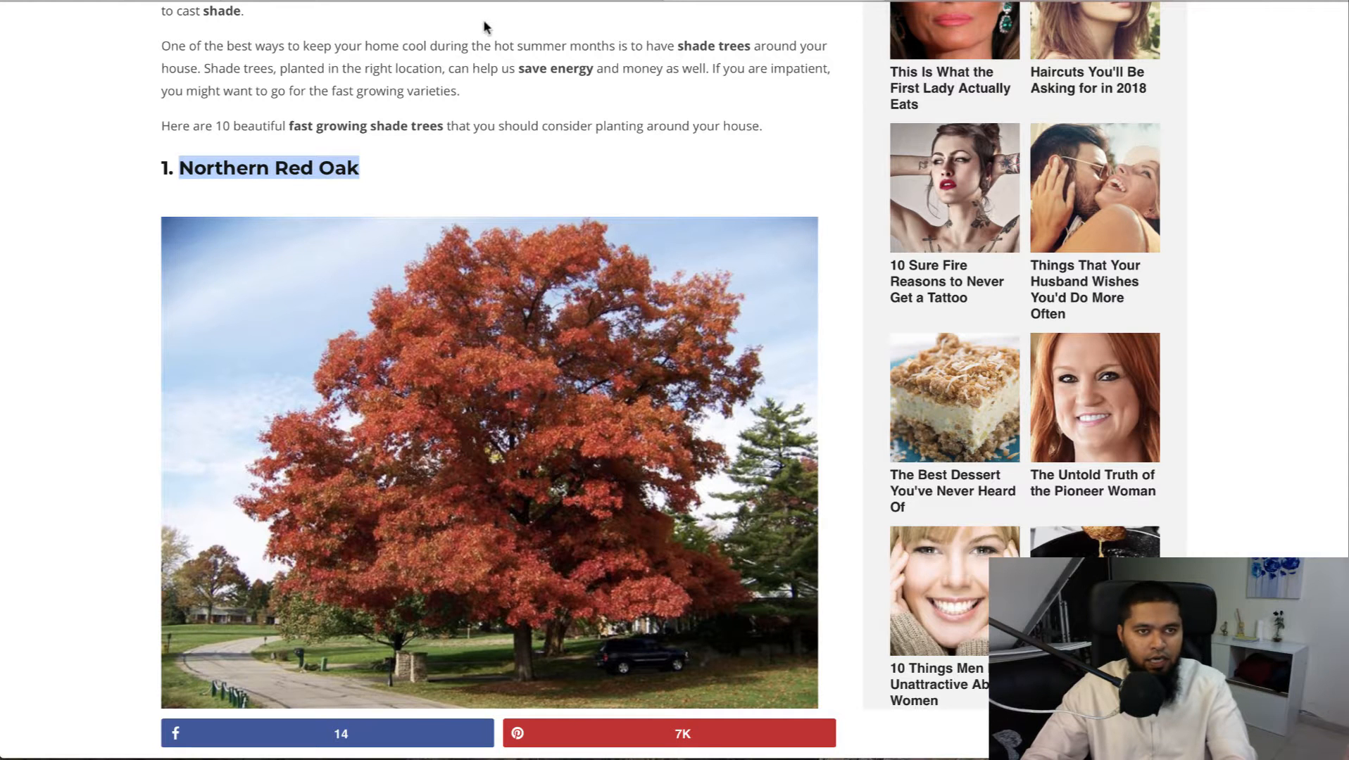
left_click(518, 3)
key("ctrl+v")
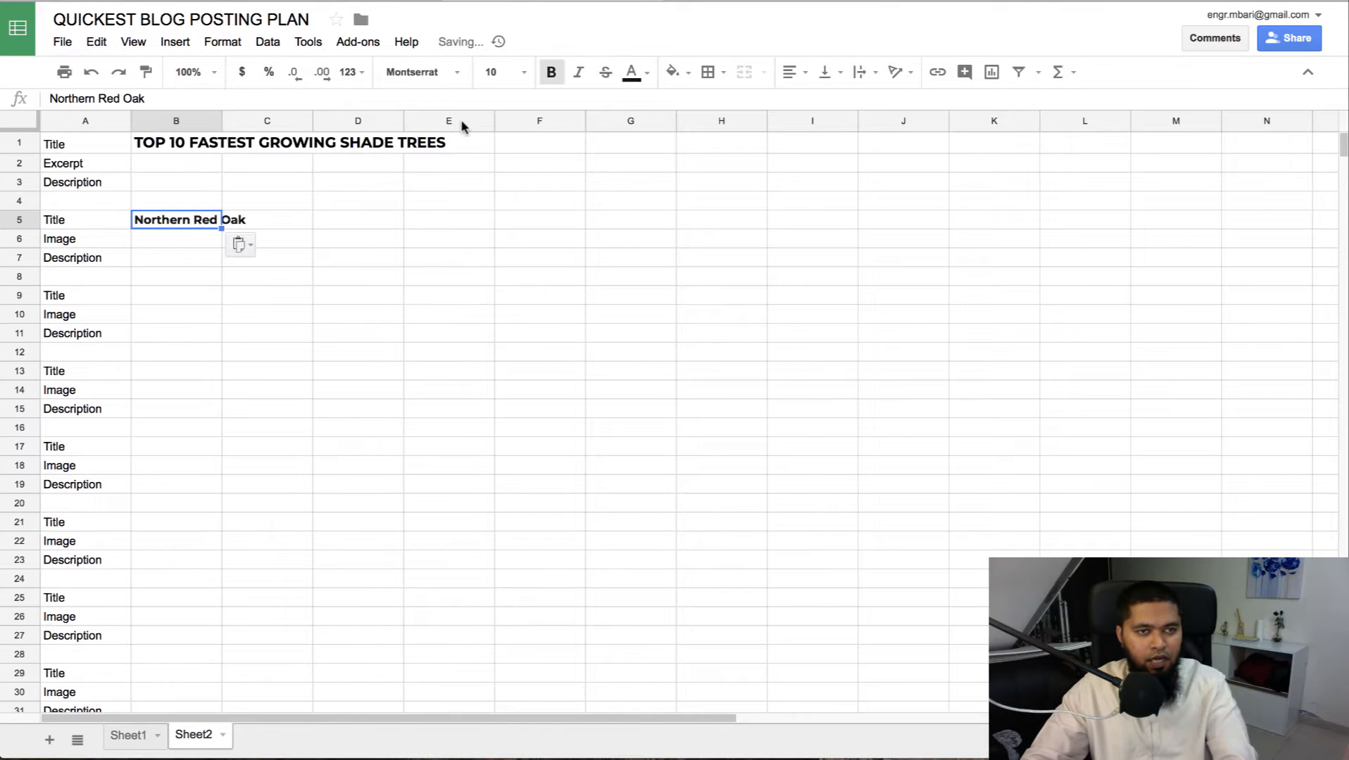
- Go to the article's second page, copy the tree name American Sycamore and paste it into cell B9
left_click(740, 2)
scroll(492, 337, "down", 4)
scroll(492, 336, "down", 5)
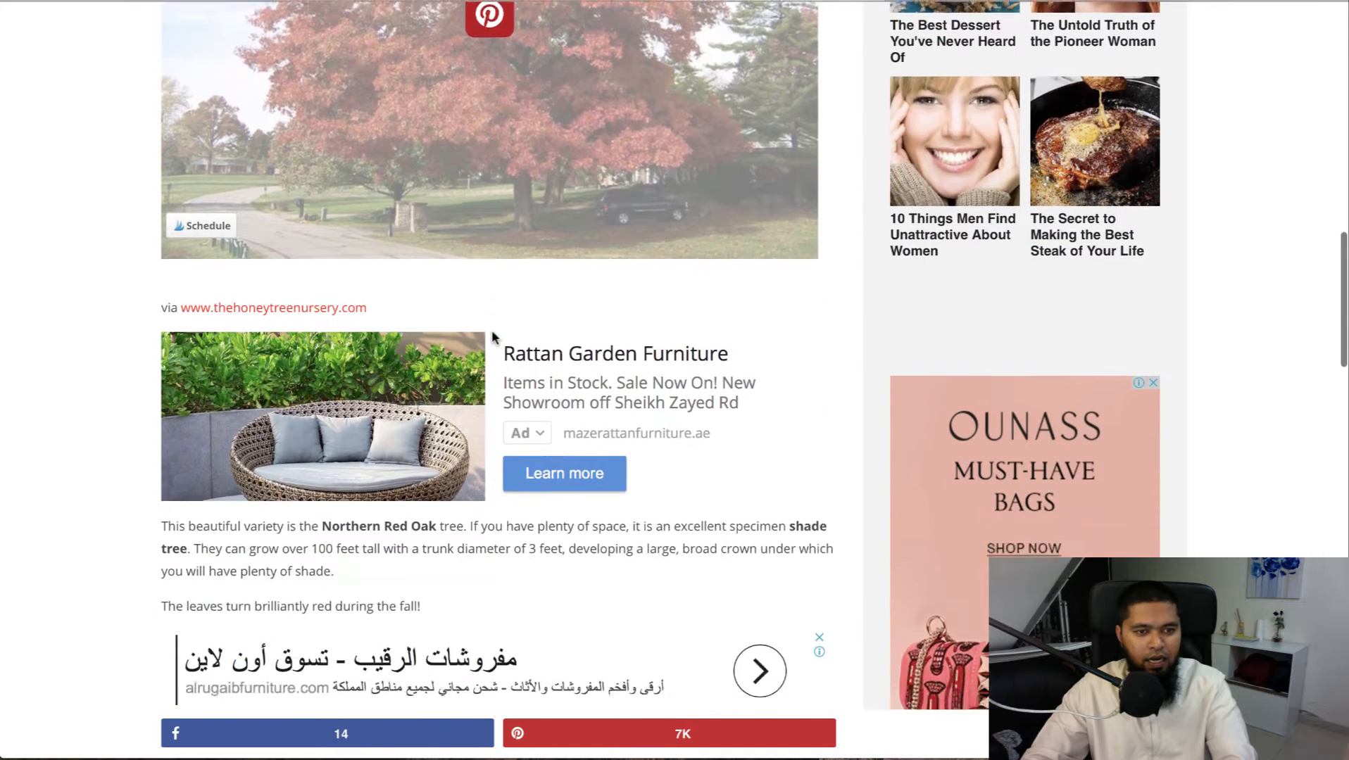
left_click(787, 588)
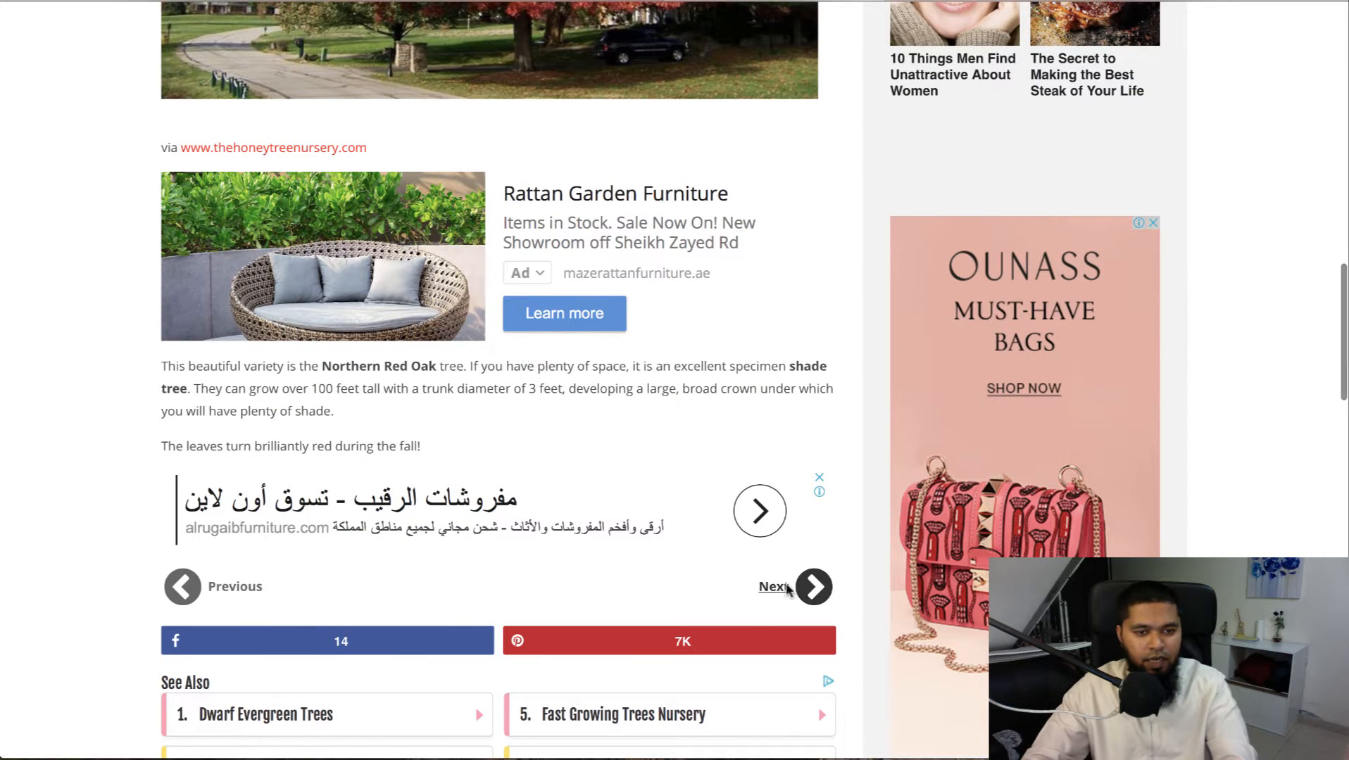
scroll(790, 223, "down", 9)
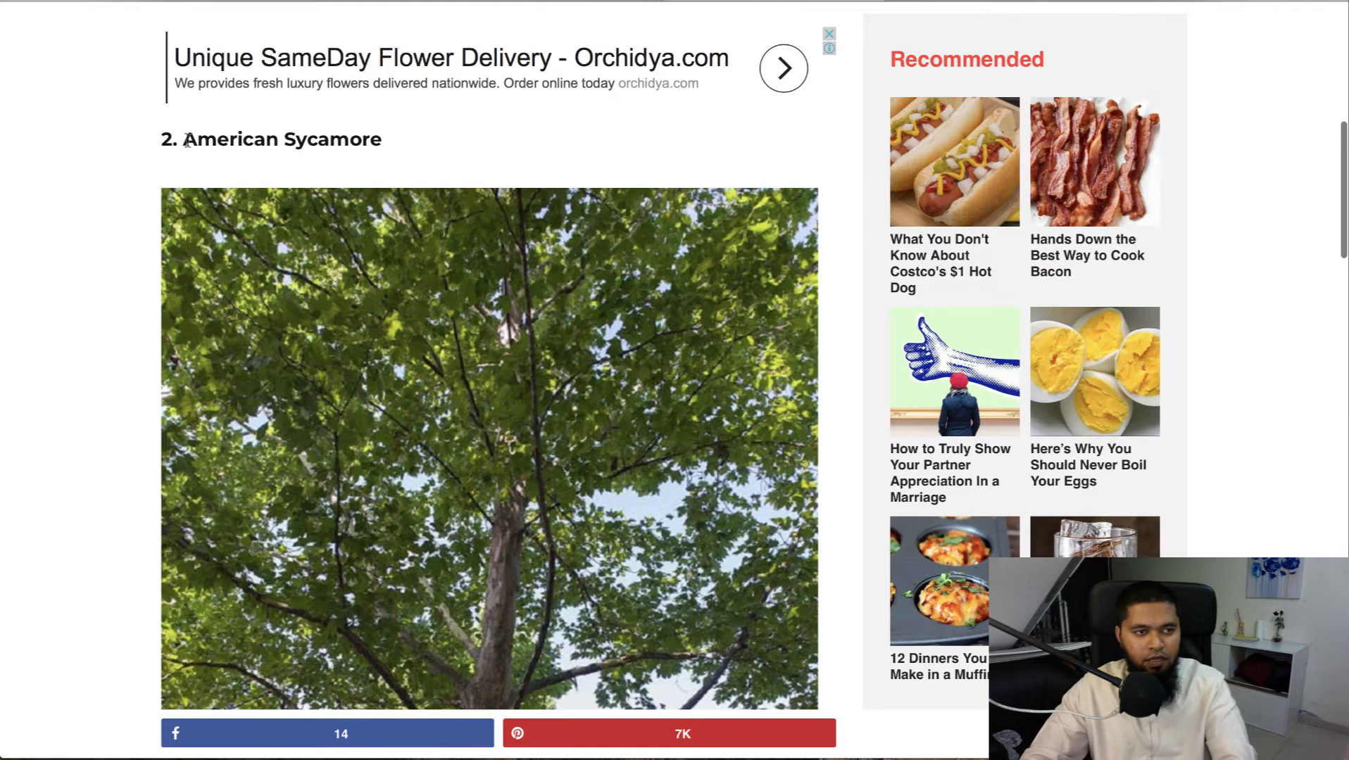
left_click_drag(187, 140, 387, 144)
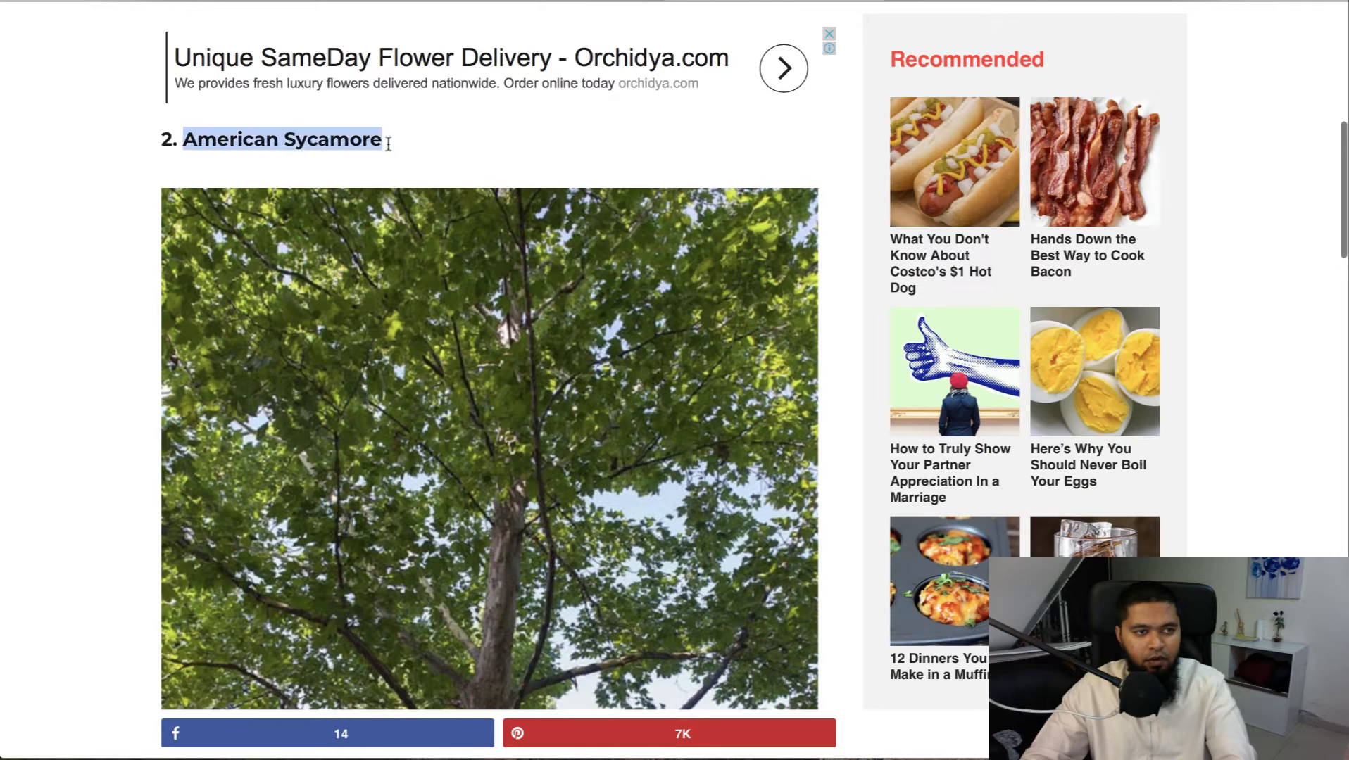
left_click(526, 5)
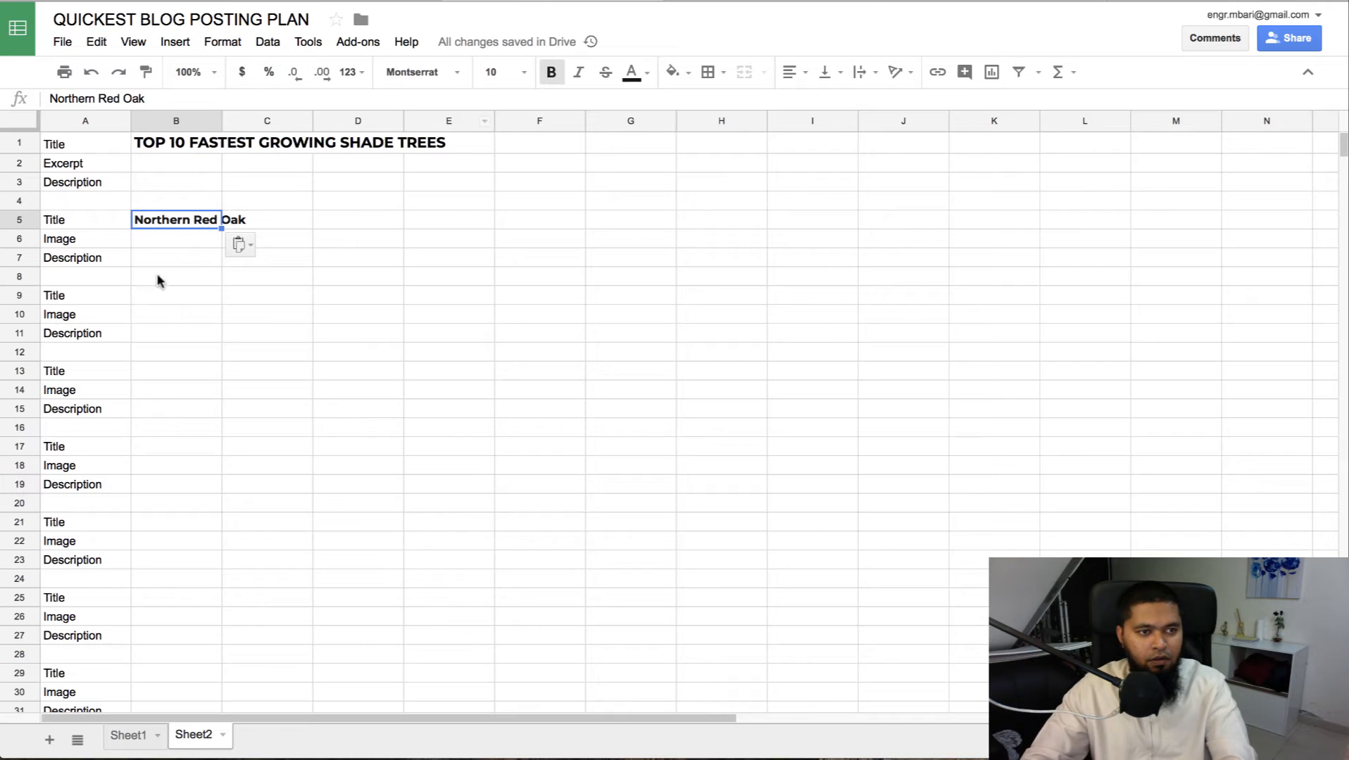
left_click(151, 292)
key("ctrl+v")
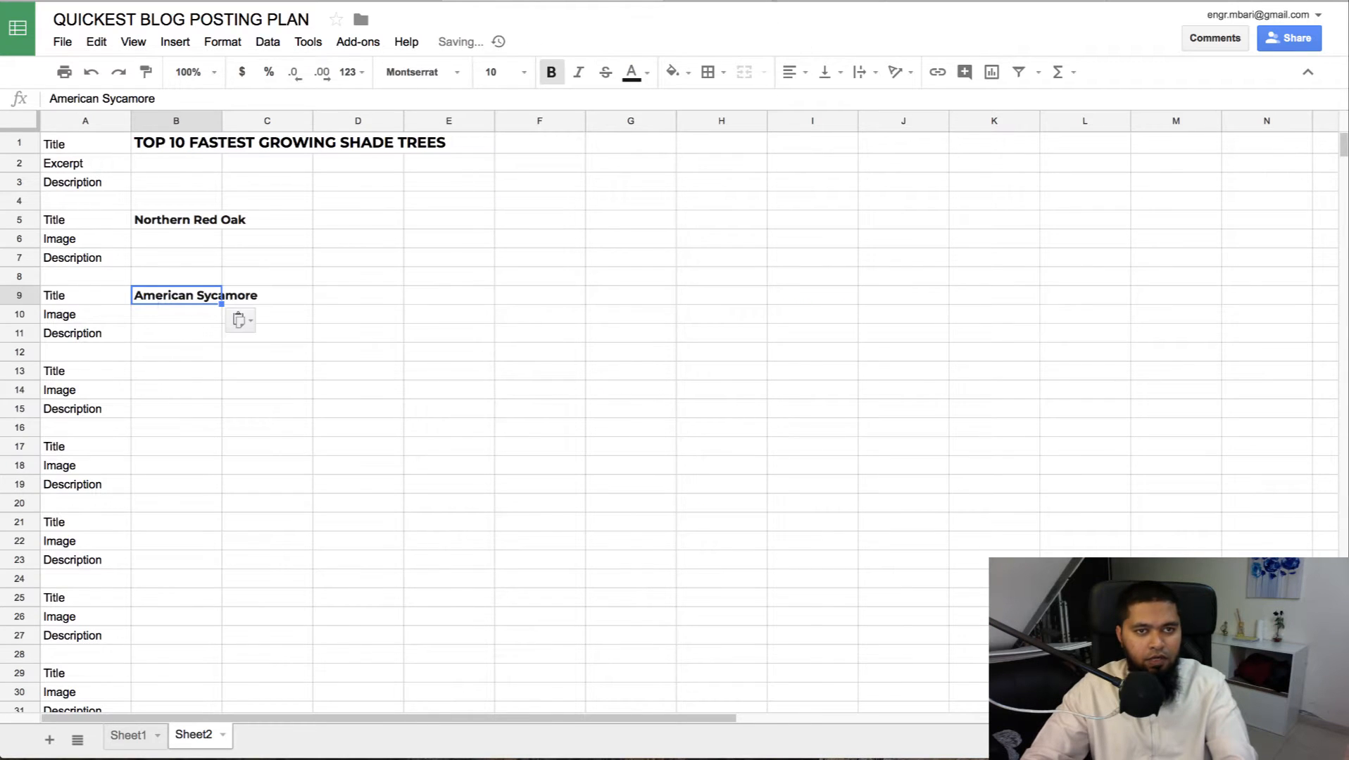
- Go to the article's third page, copy the tree name Freeman Maple and paste it into cell B13
left_click(783, 10)
scroll(585, 401, "down", 10)
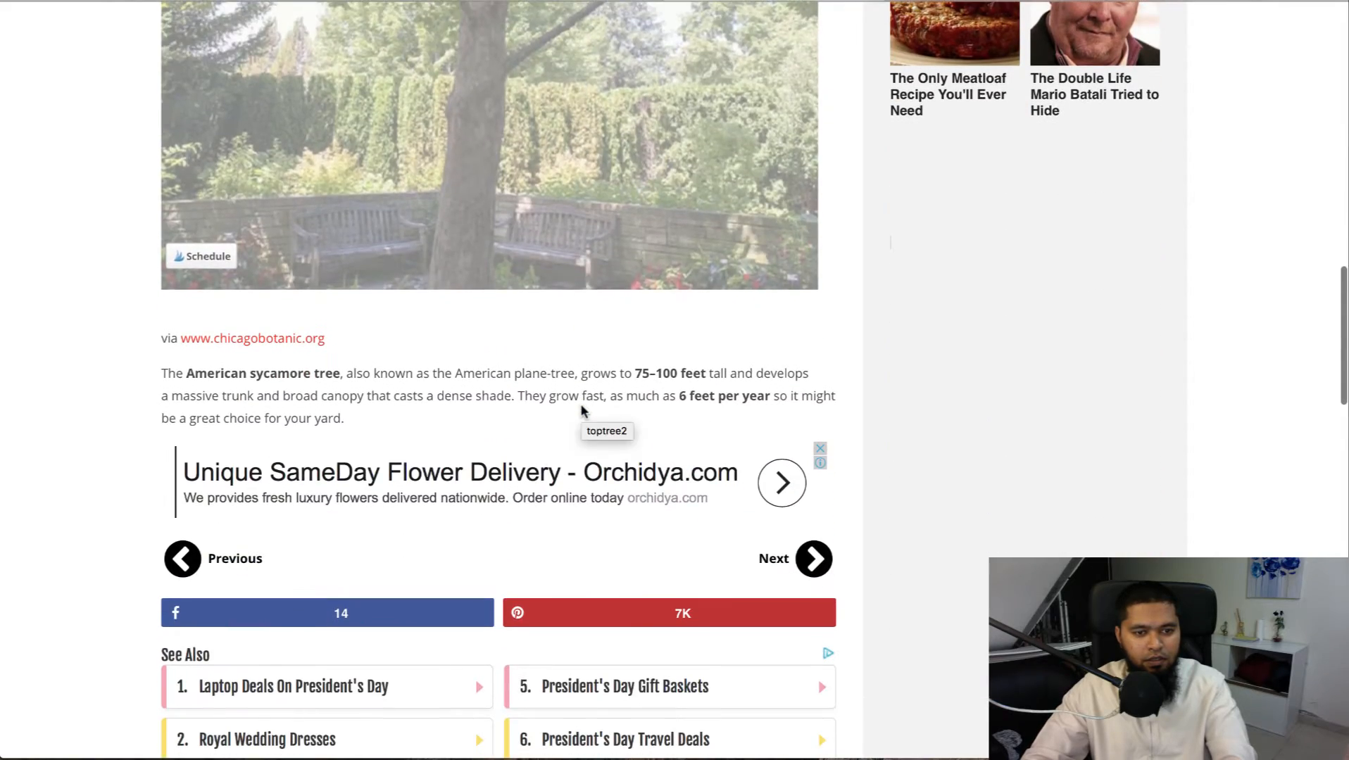
left_click(771, 558)
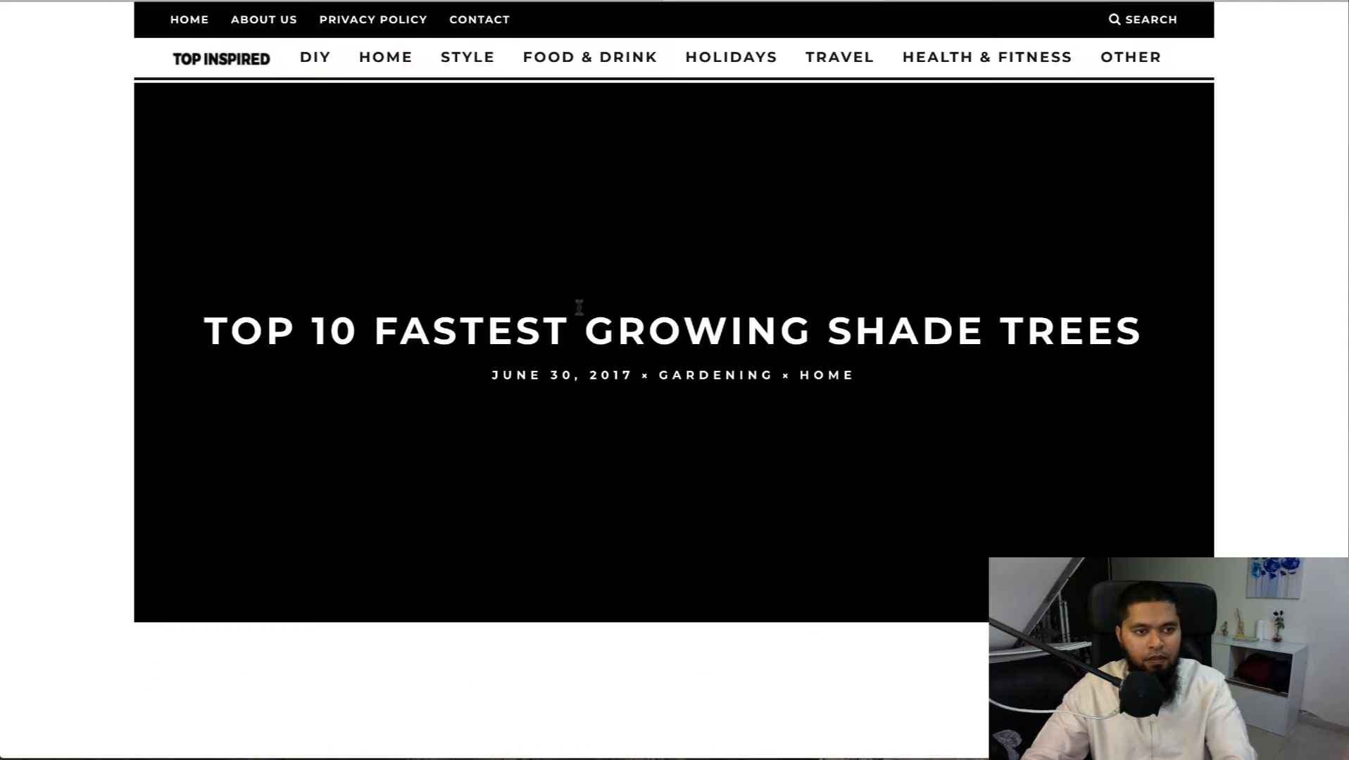
scroll(392, 362, "down", 3)
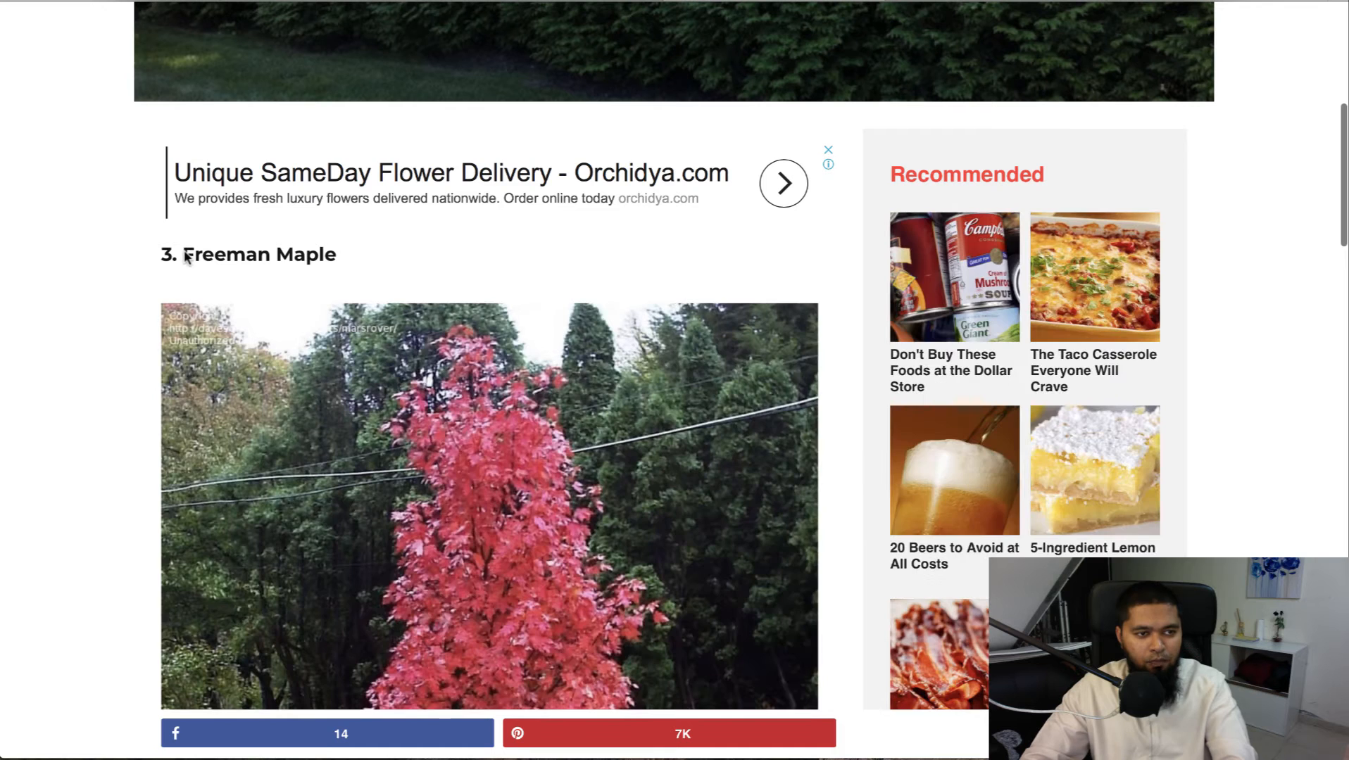
left_click_drag(189, 256, 344, 258)
key("ctrl+c")
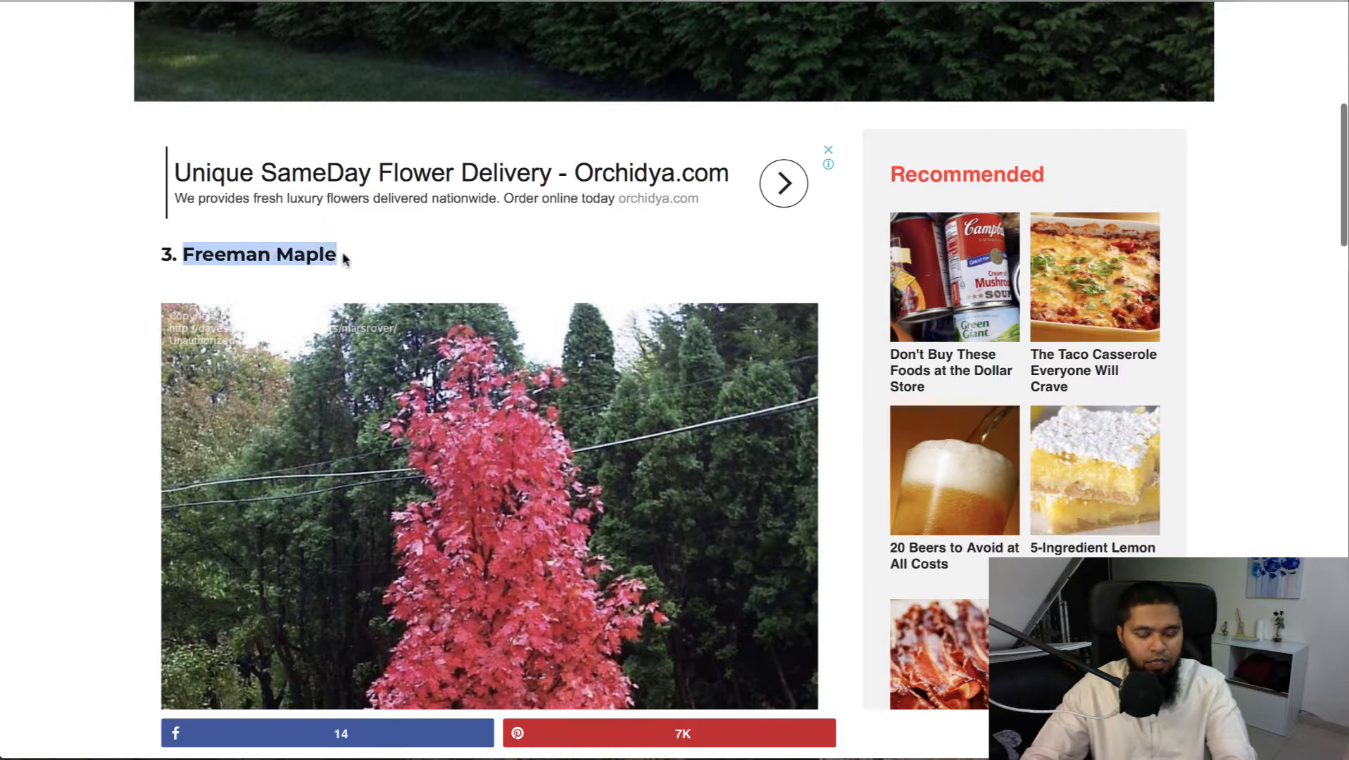
left_click(559, 1)
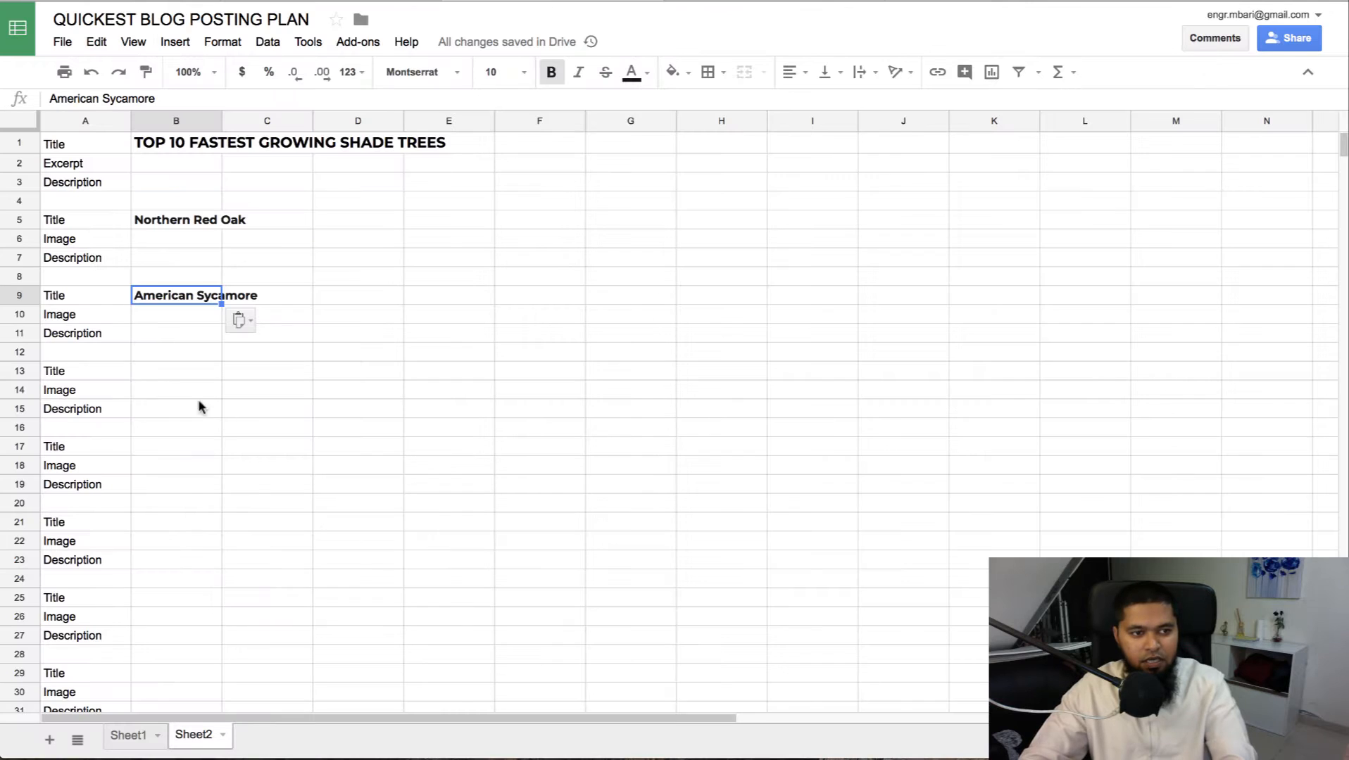
left_click(153, 371)
key("ctrl+v")
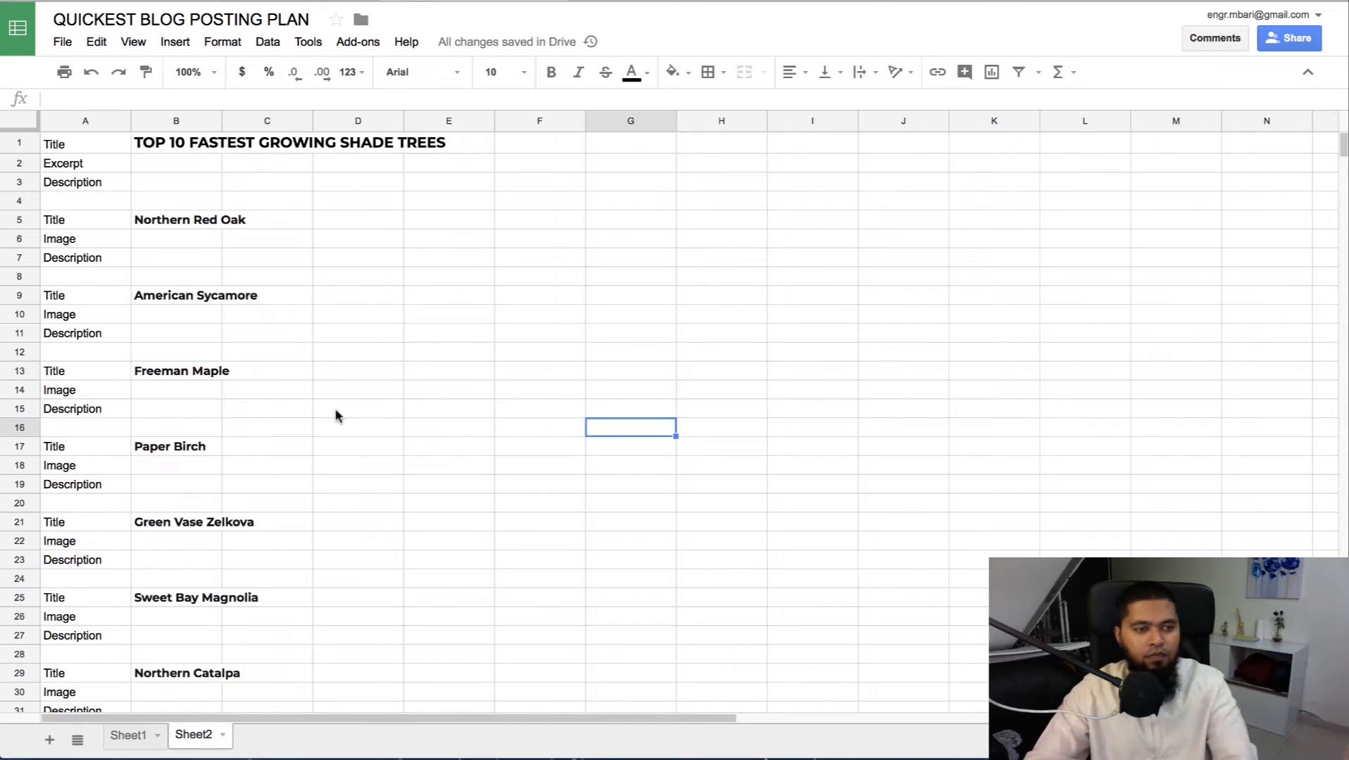
- Review the tree titles in column B down to the last label group in row 43
left_click(380, 409)
scroll(459, 394, "down", 5)
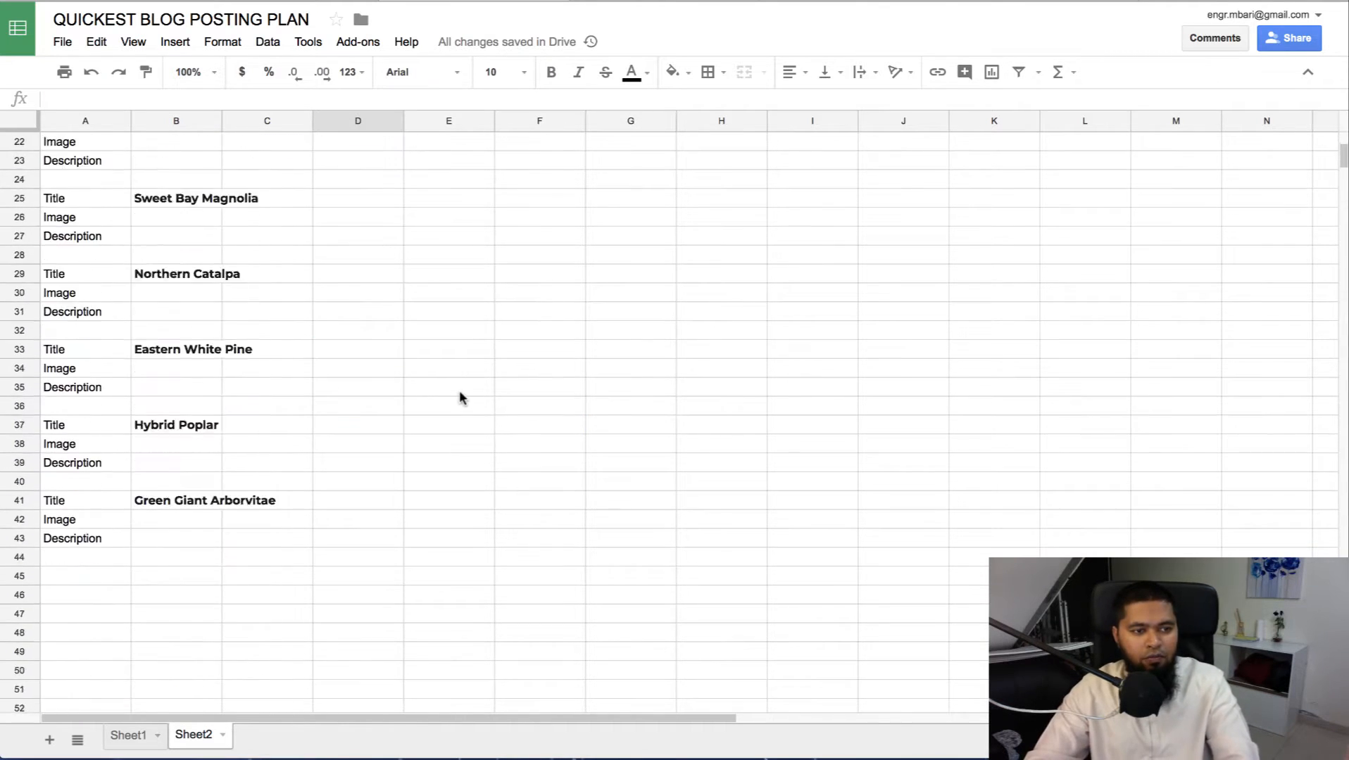
scroll(461, 397, "up", 5)
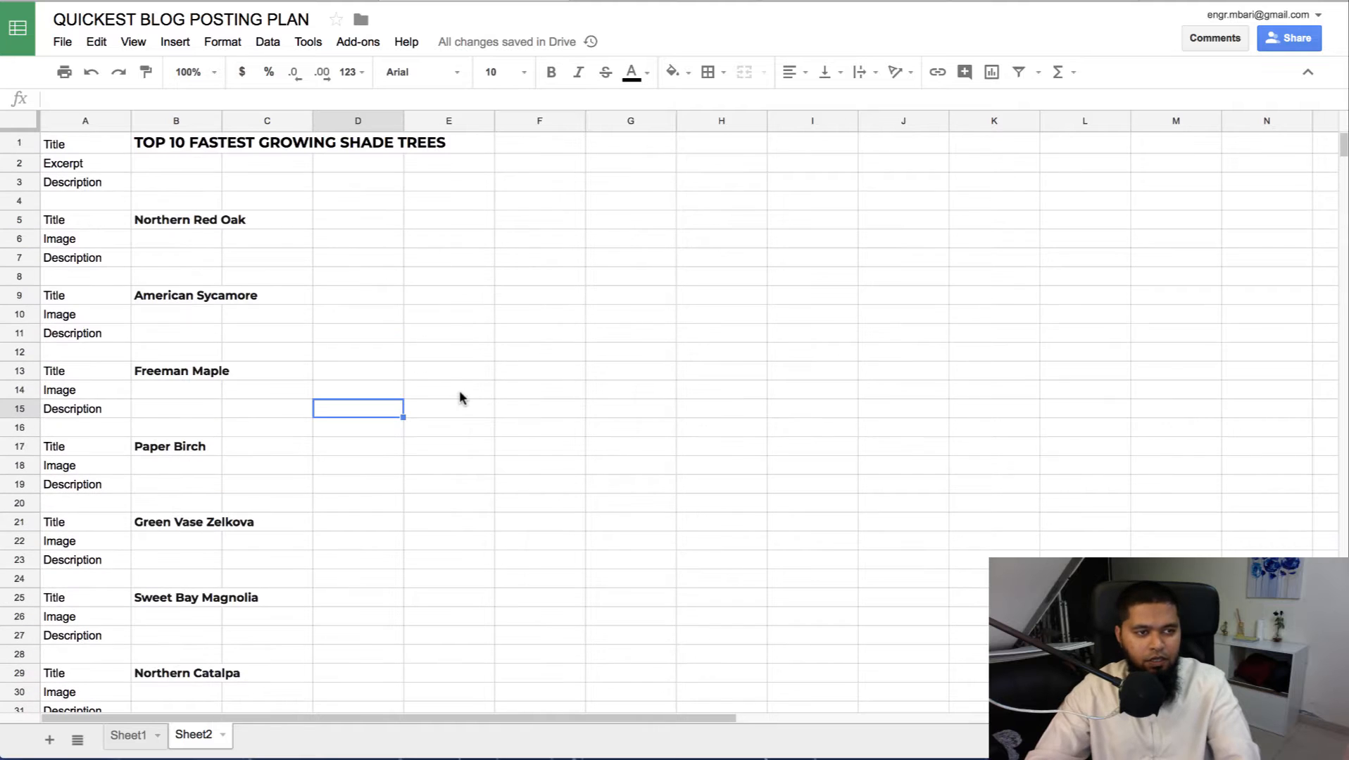
- Copy the Northern Red Oak title from B5 and run a Google web search for it
left_click(153, 219)
left_click(642, 2)
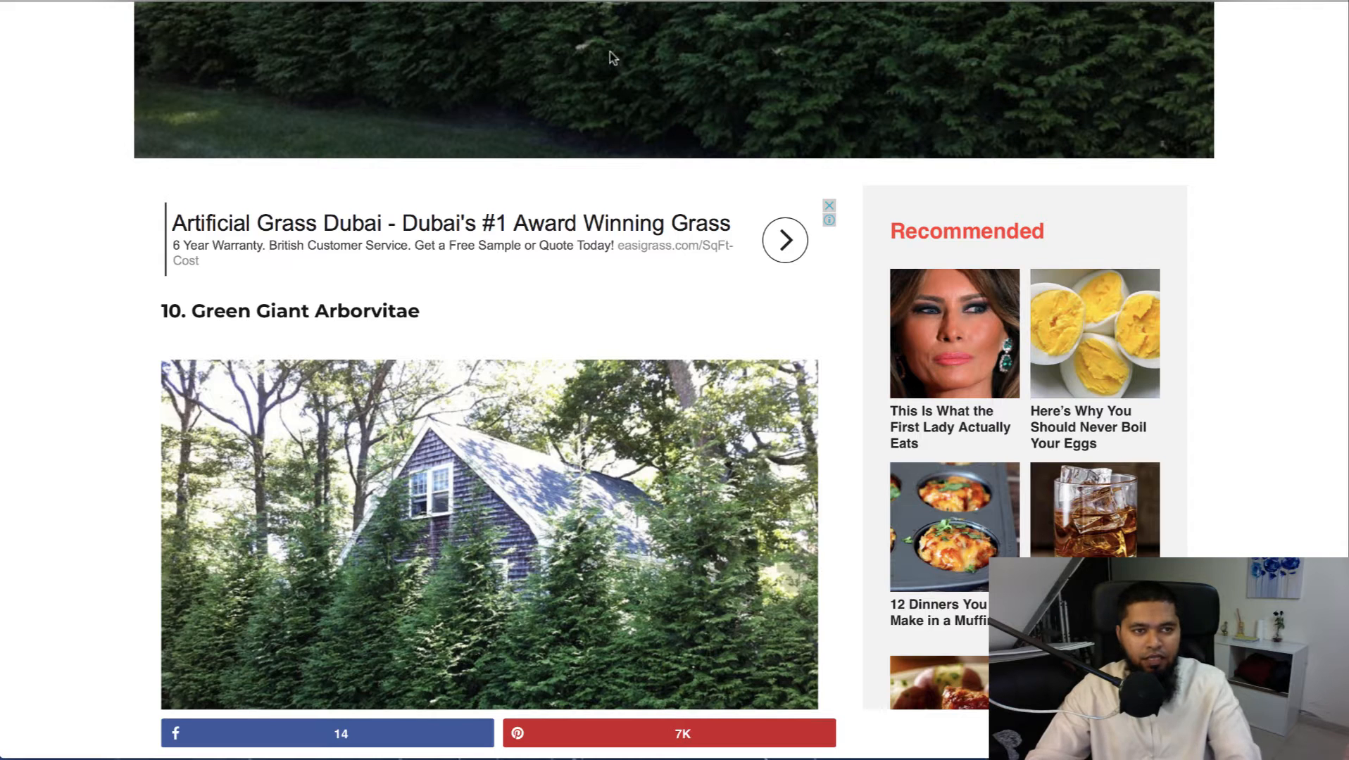
left_click(586, 2)
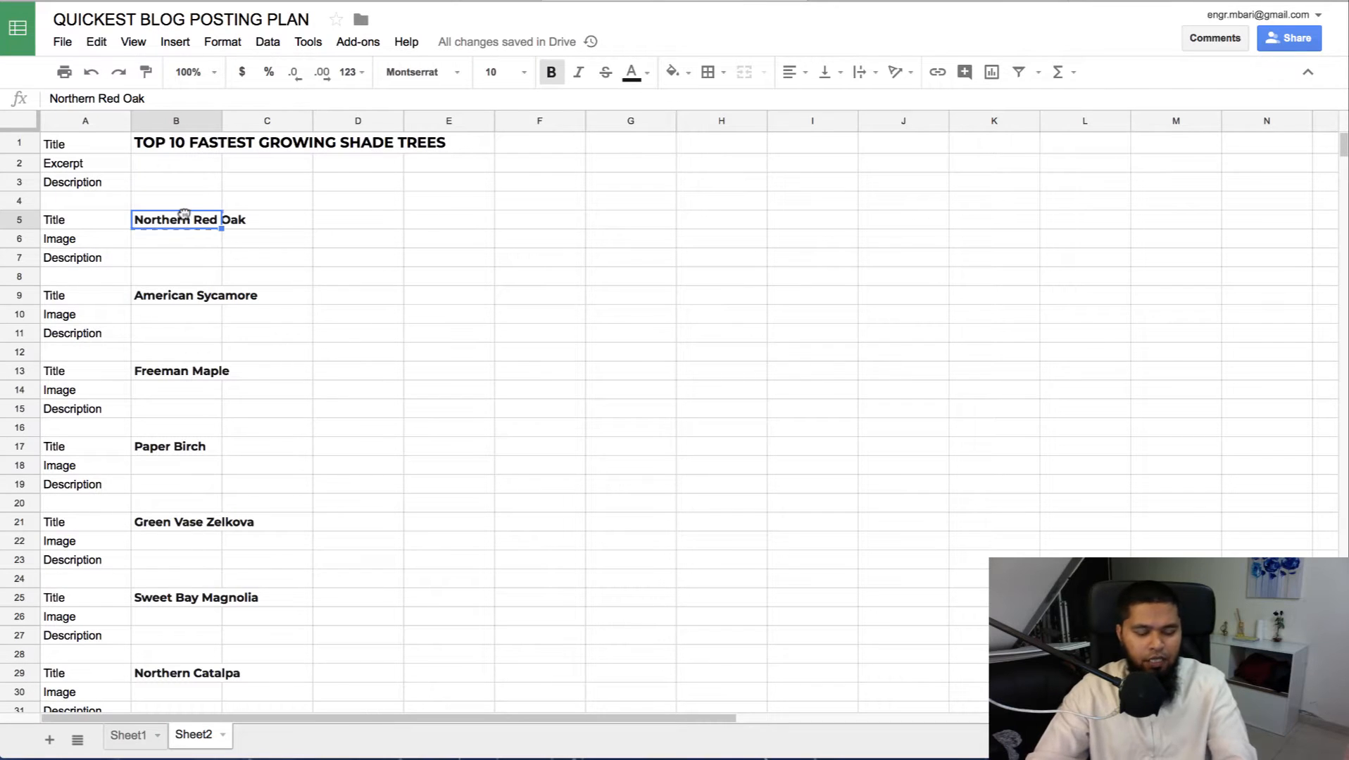
key("ctrl+c")
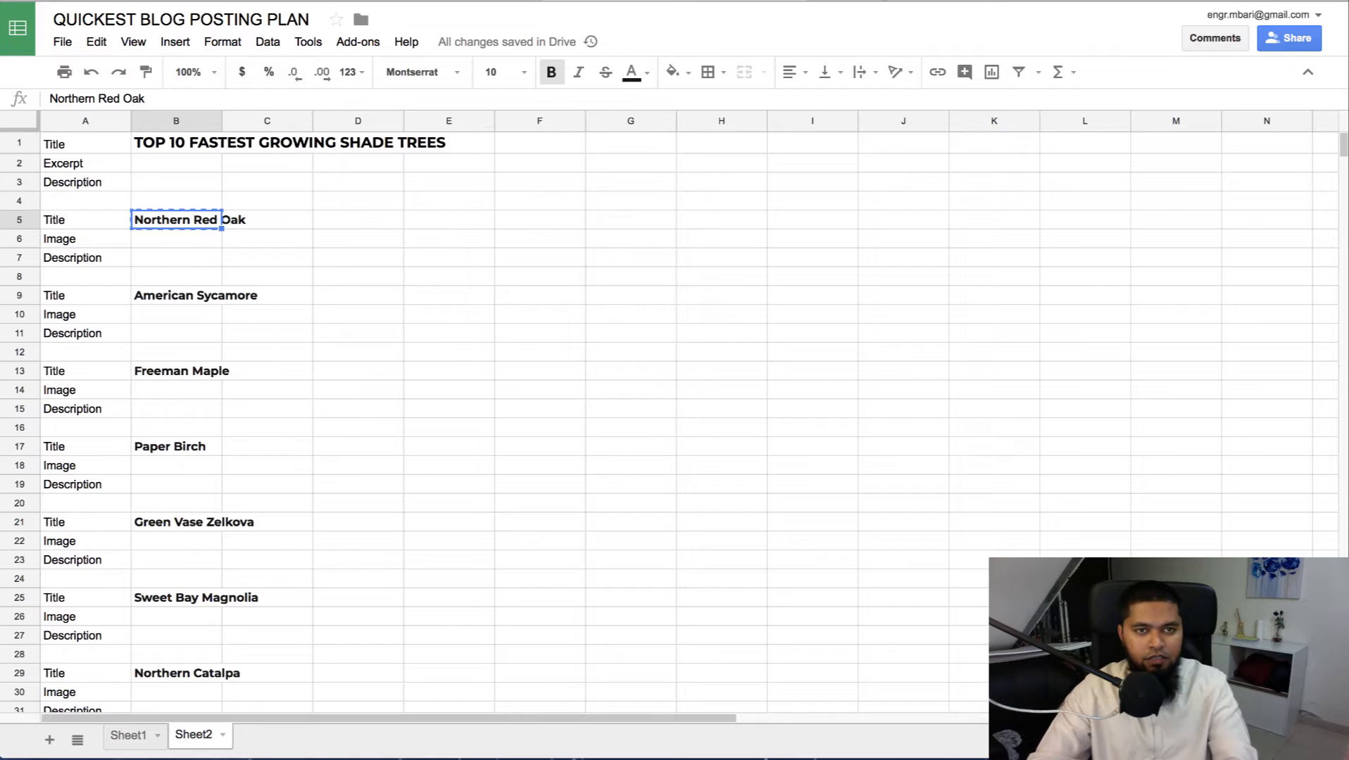
key("ctrl+Tab")
key("ctrl+v")
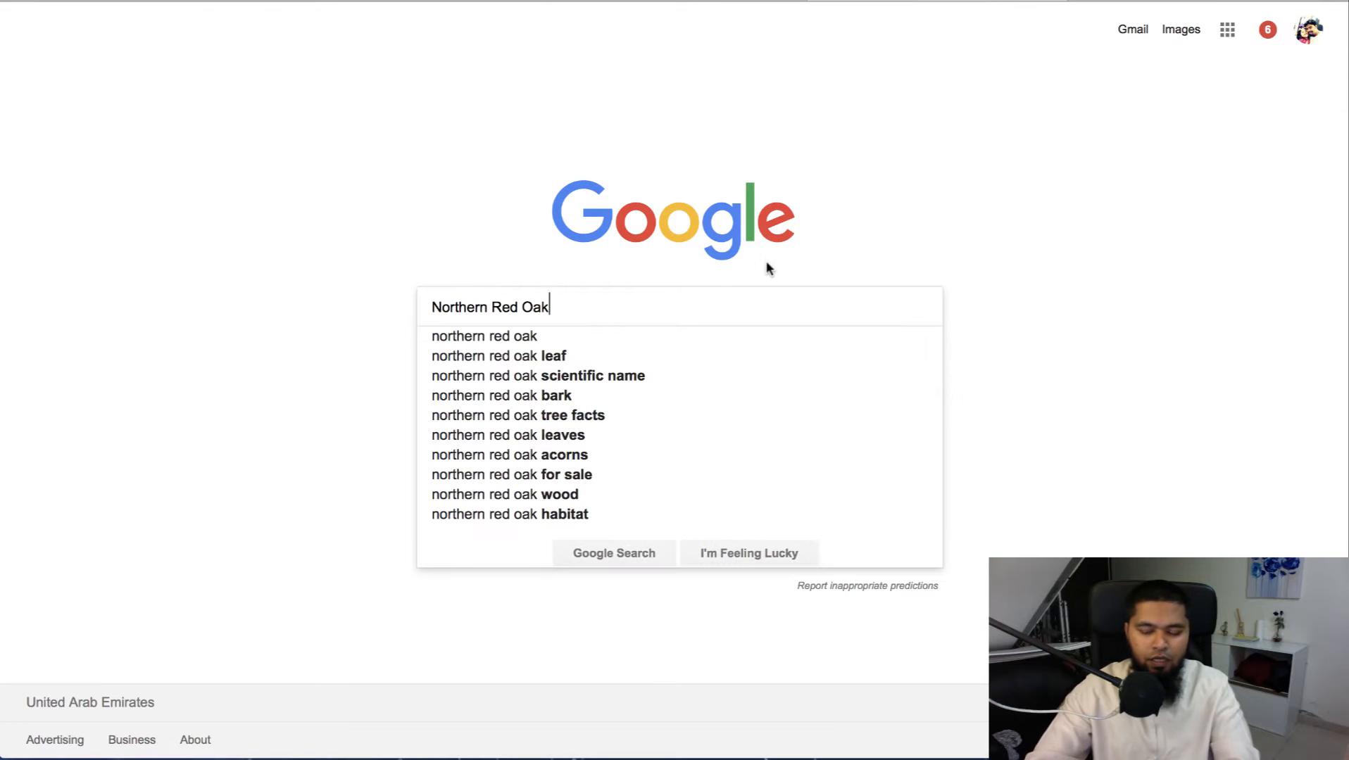
key("Return")
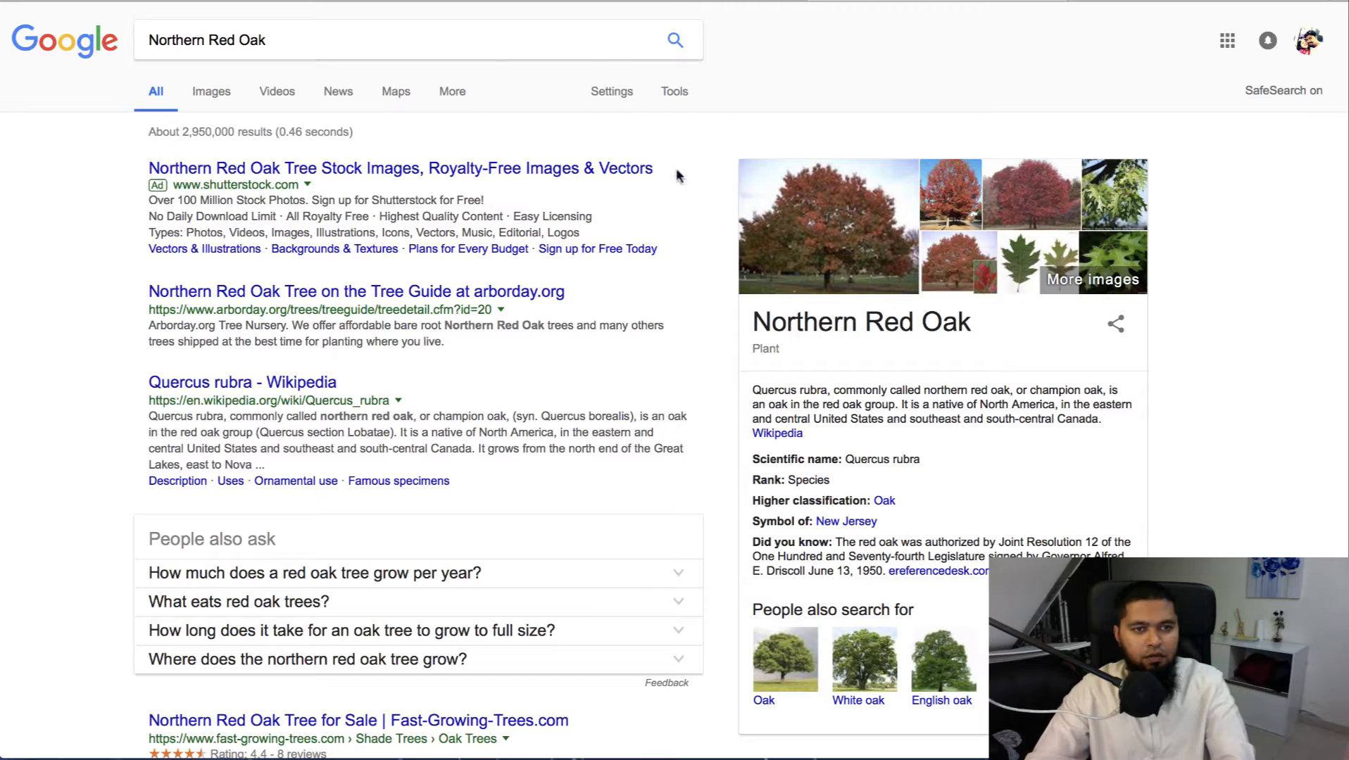
- Run a Google search for Northern Red Oak in a second browser tab and show its image results
left_click(1178, 2)
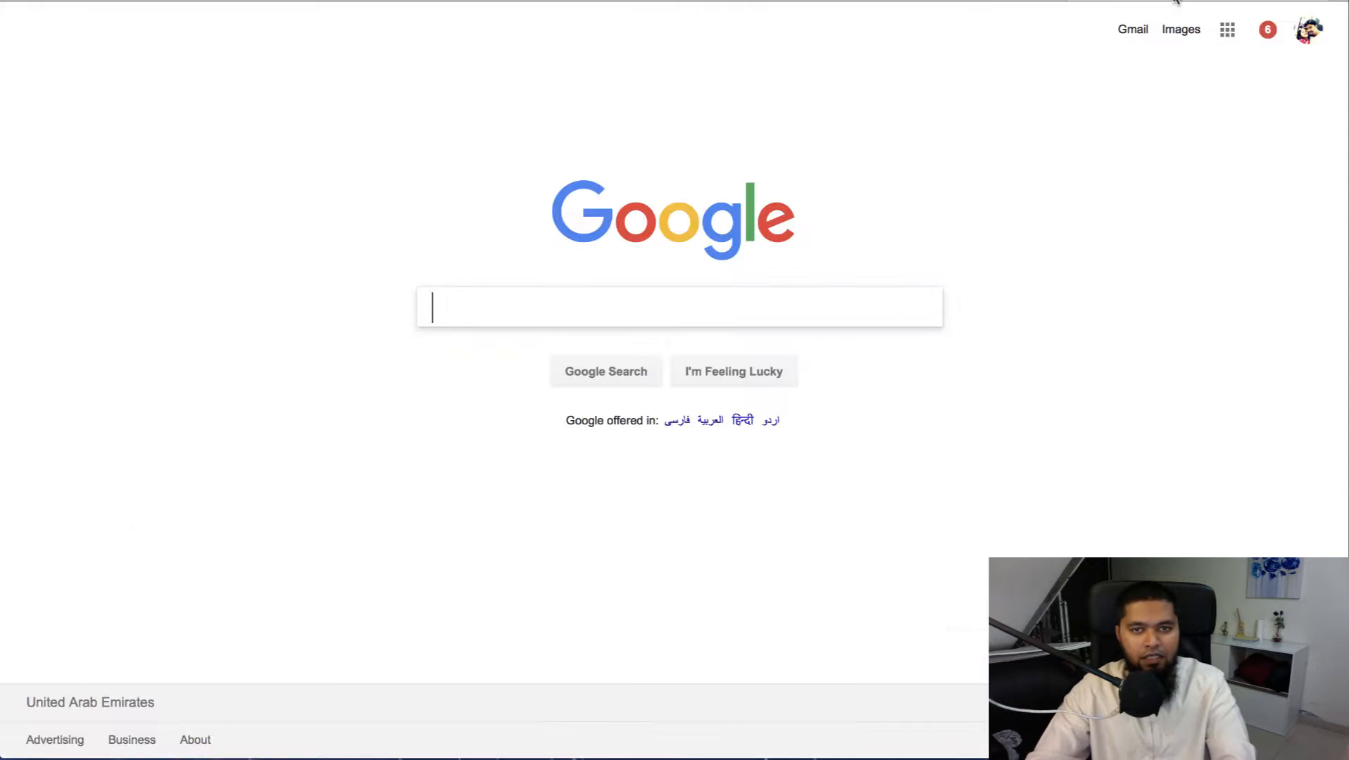
key("super+v")
key("Return")
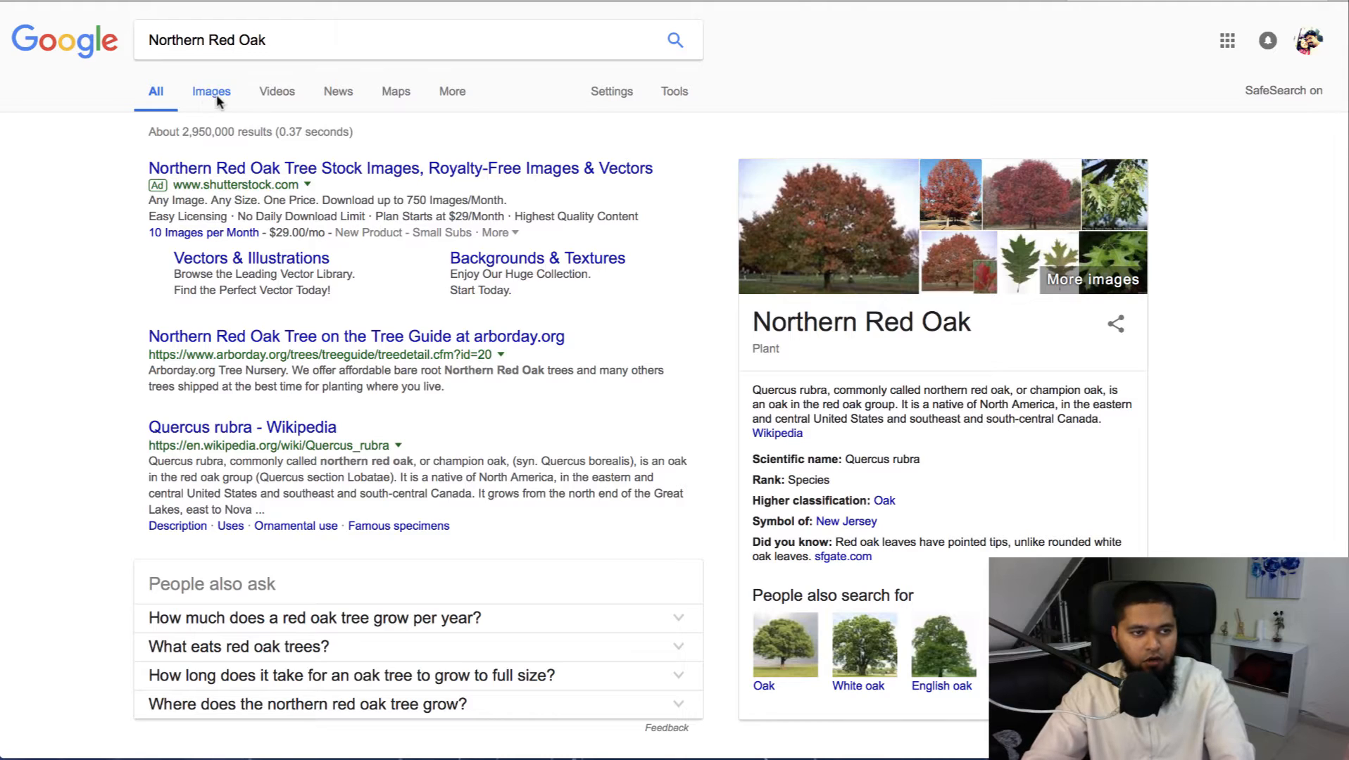
left_click(211, 92)
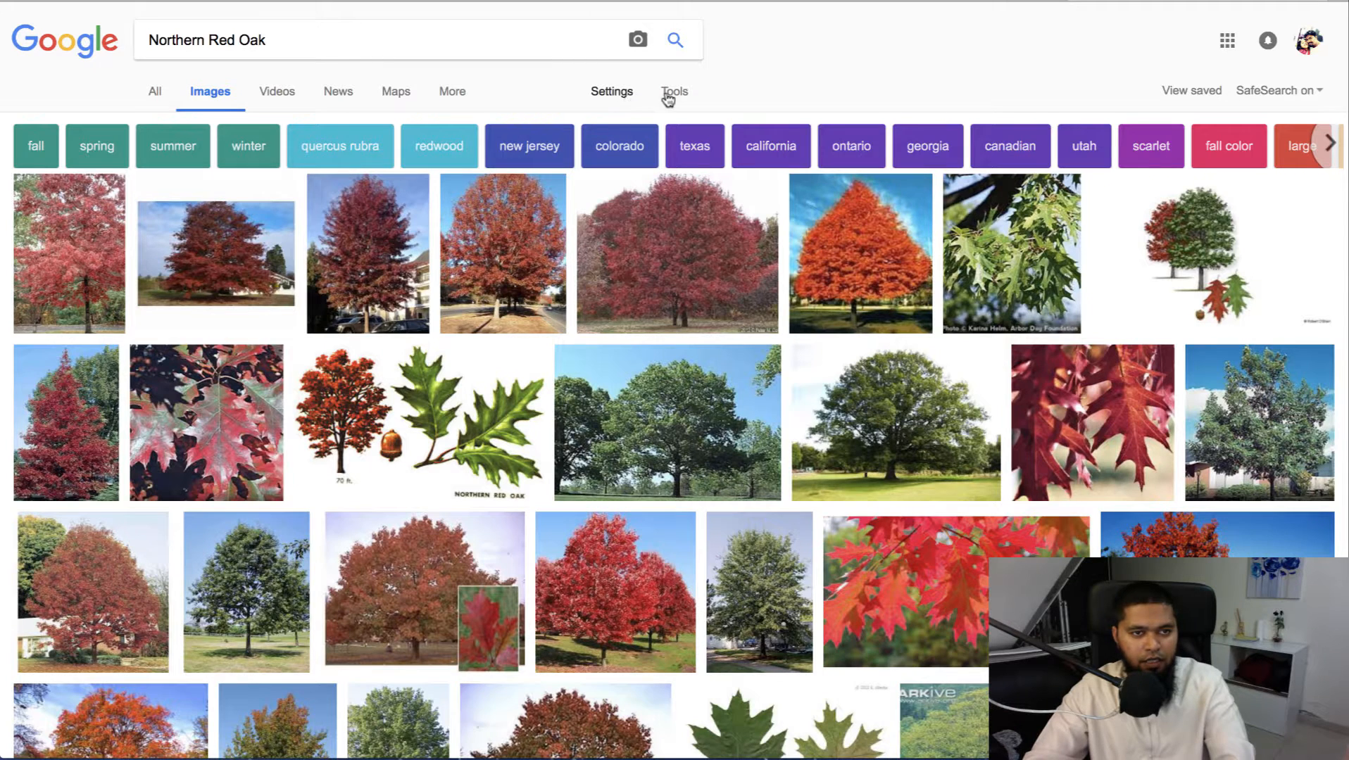
- Filter the Northern Red Oak image results to sizes larger than 800×600
left_click(672, 93)
left_click(161, 124)
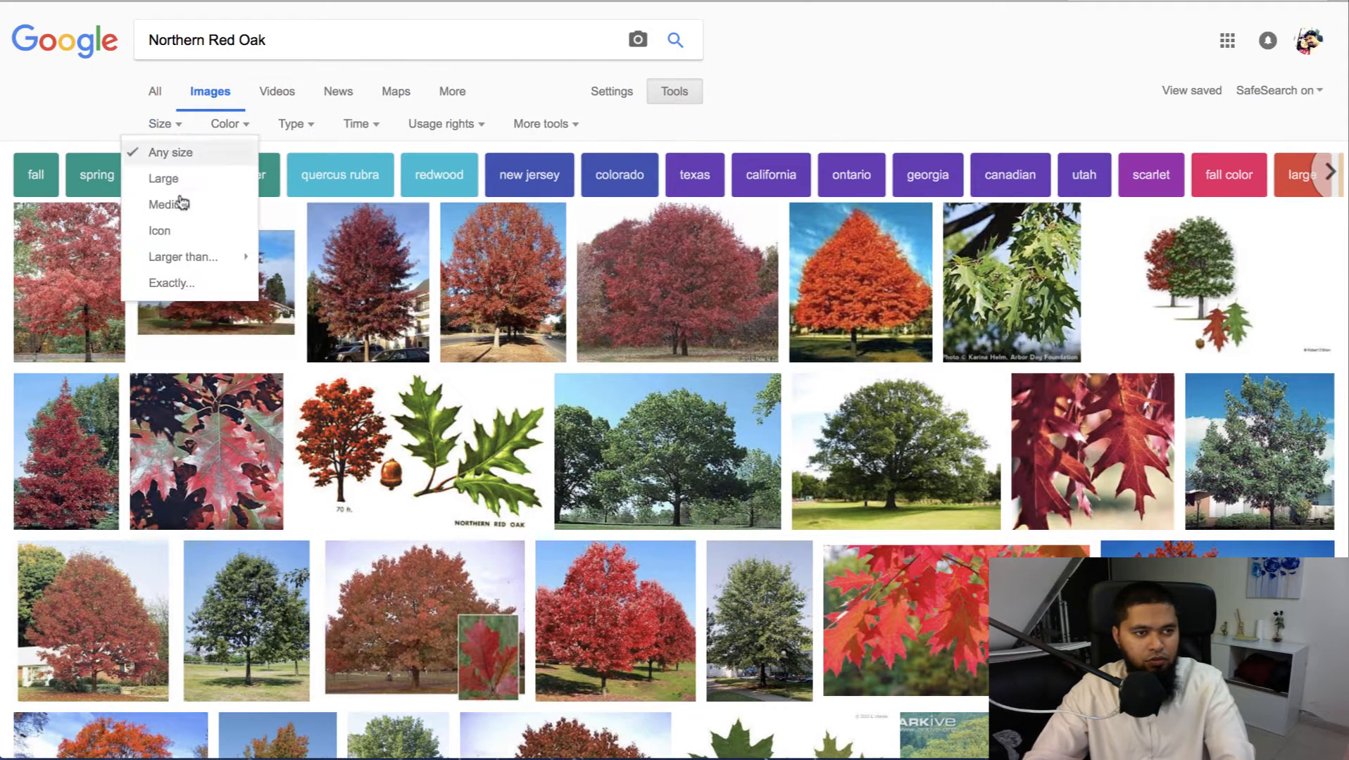
mouse_move(185, 259)
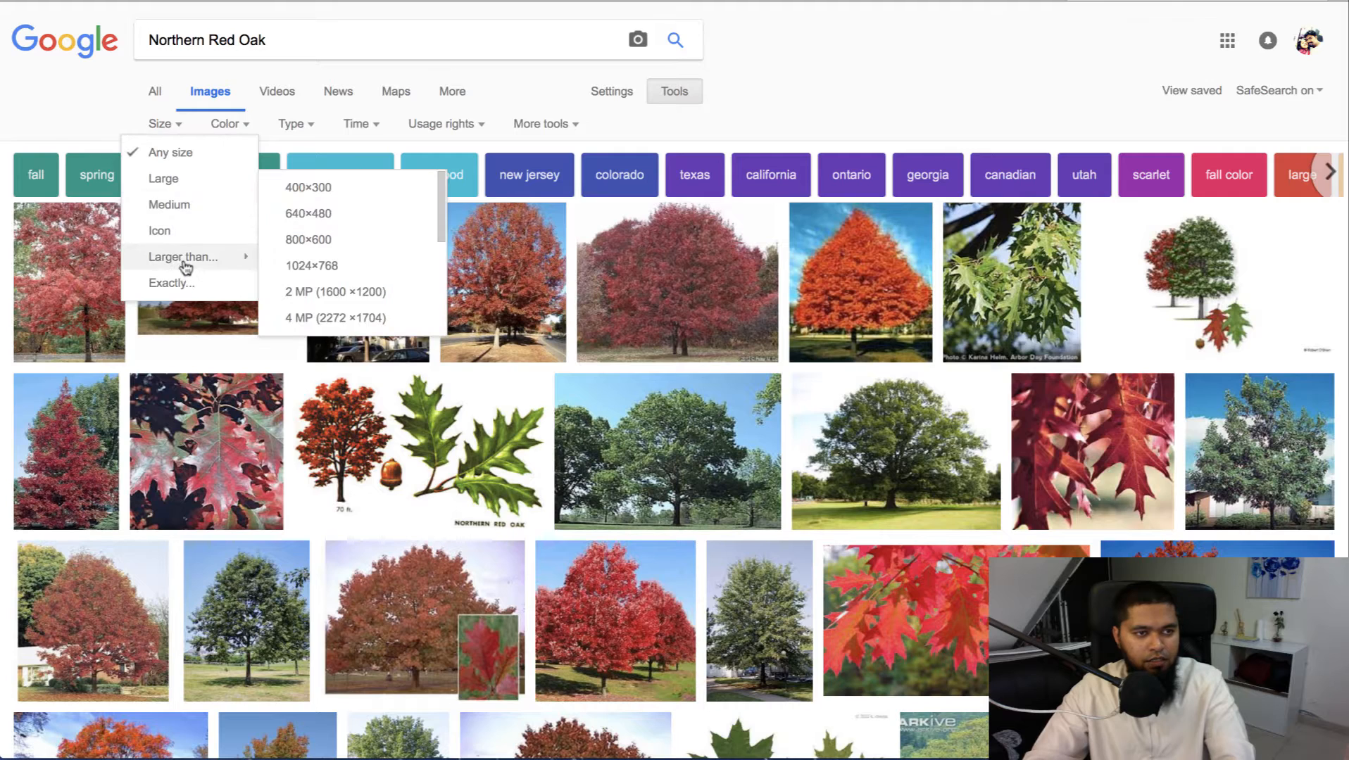
left_click(299, 241)
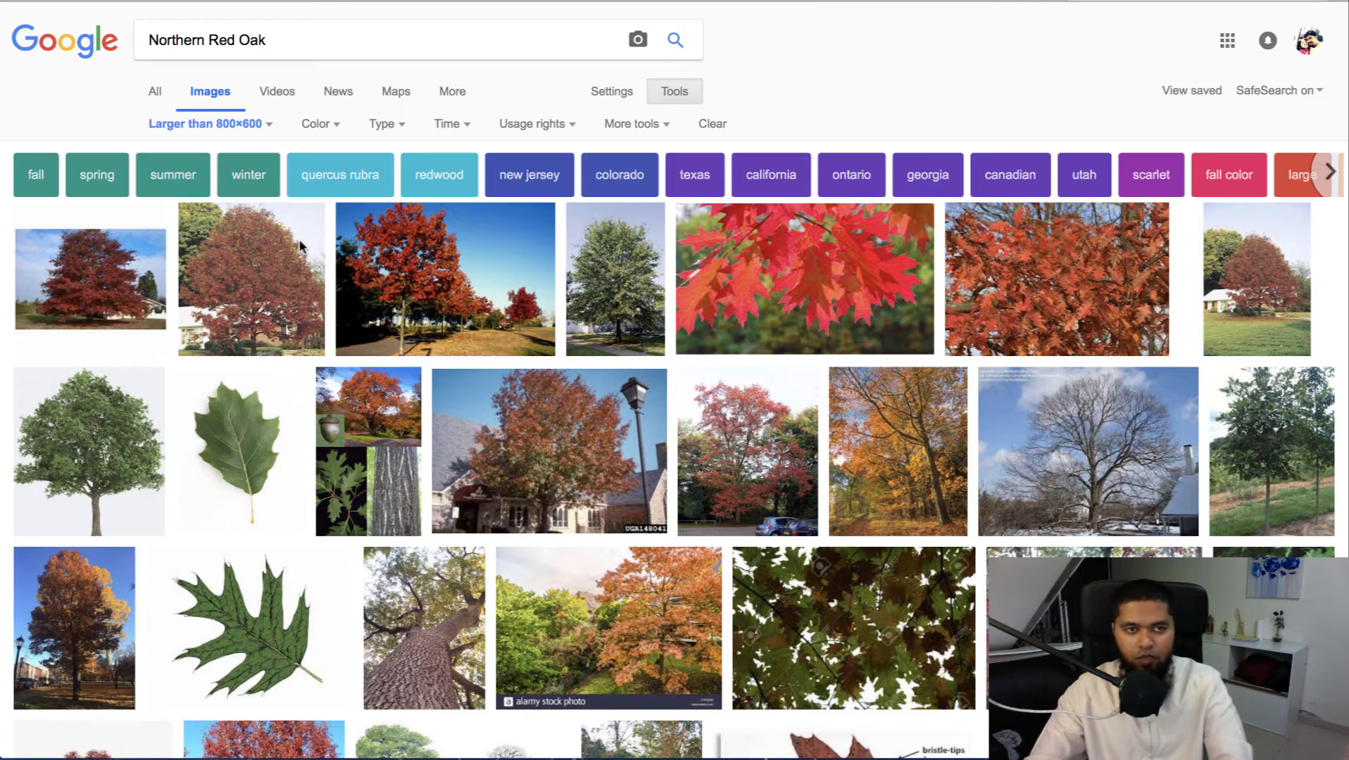
- Copy The Morton Arboretum's Northern red oak description from the web results and paste it into cell B7 of the plan sheet
left_click(925, 1)
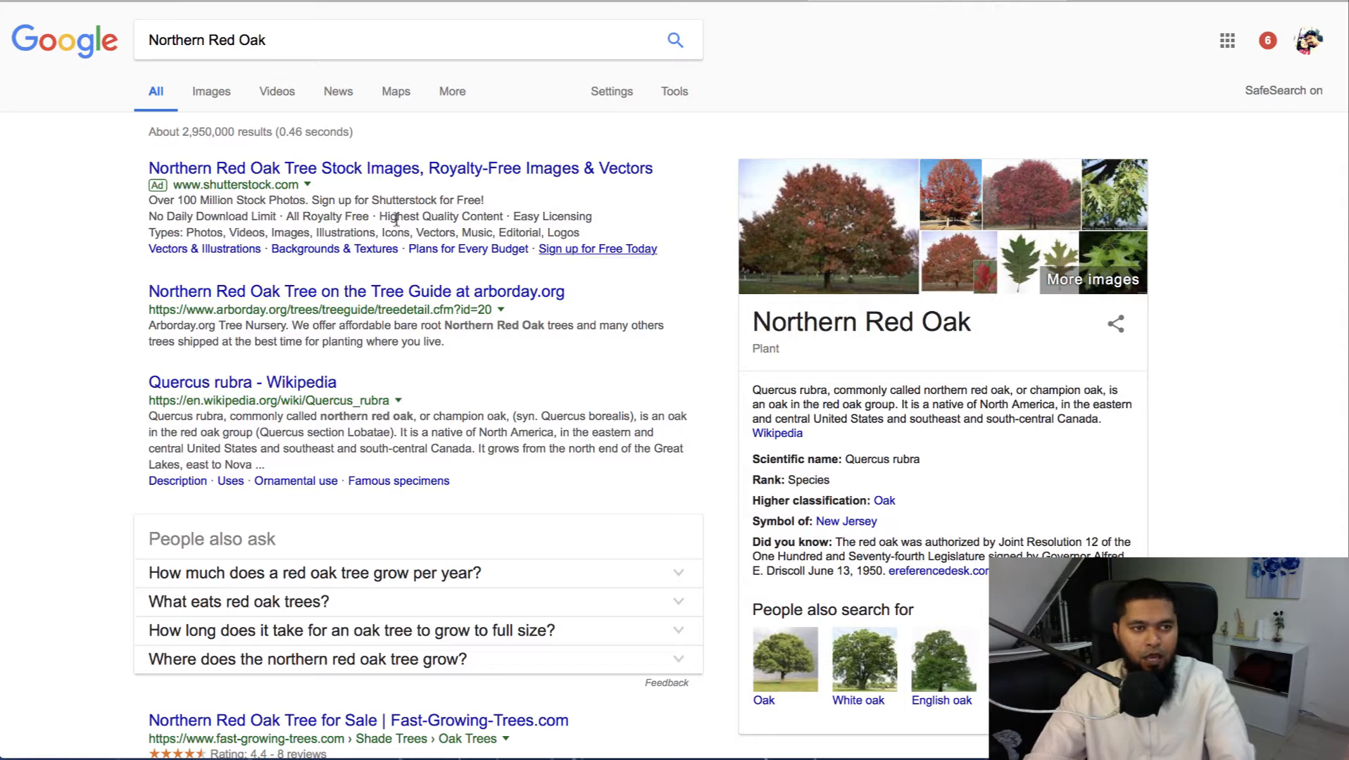
scroll(605, 303, "down", 1)
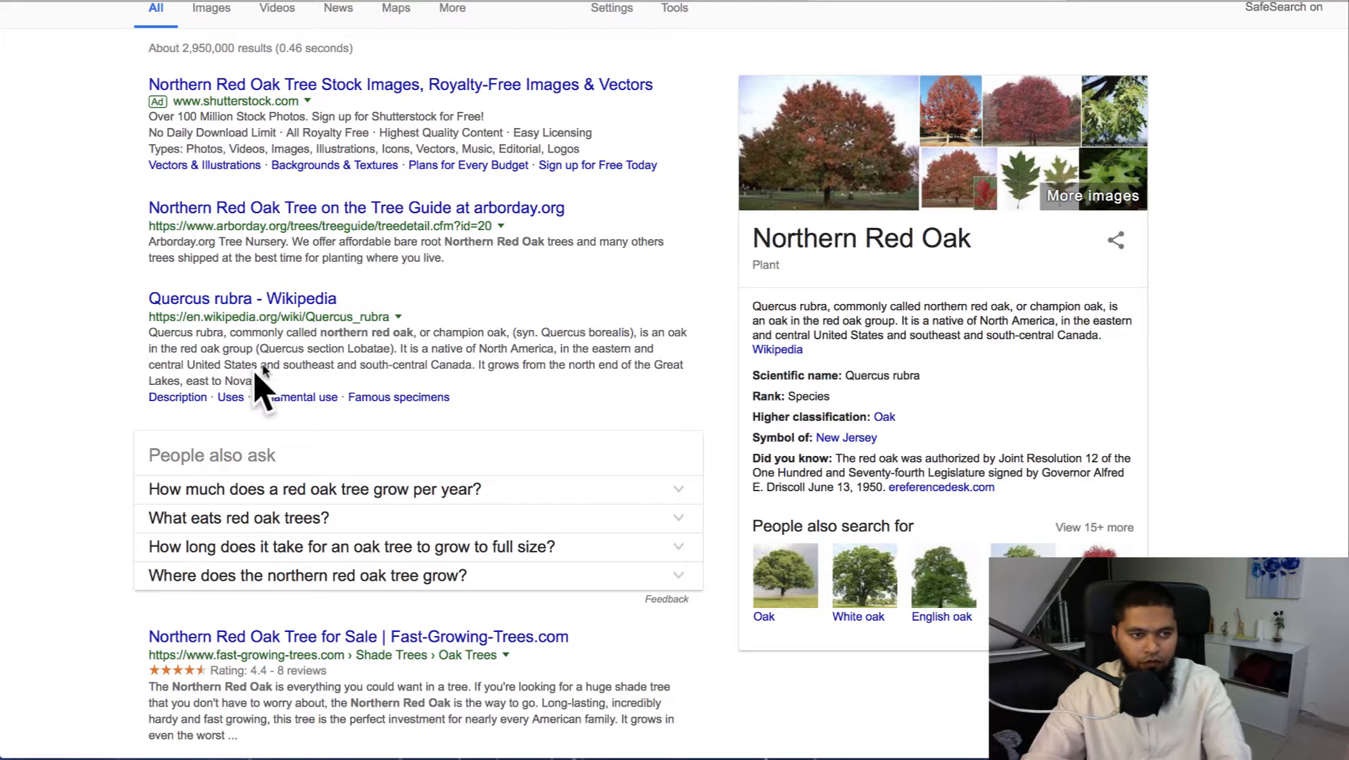
scroll(231, 317, "up", 1)
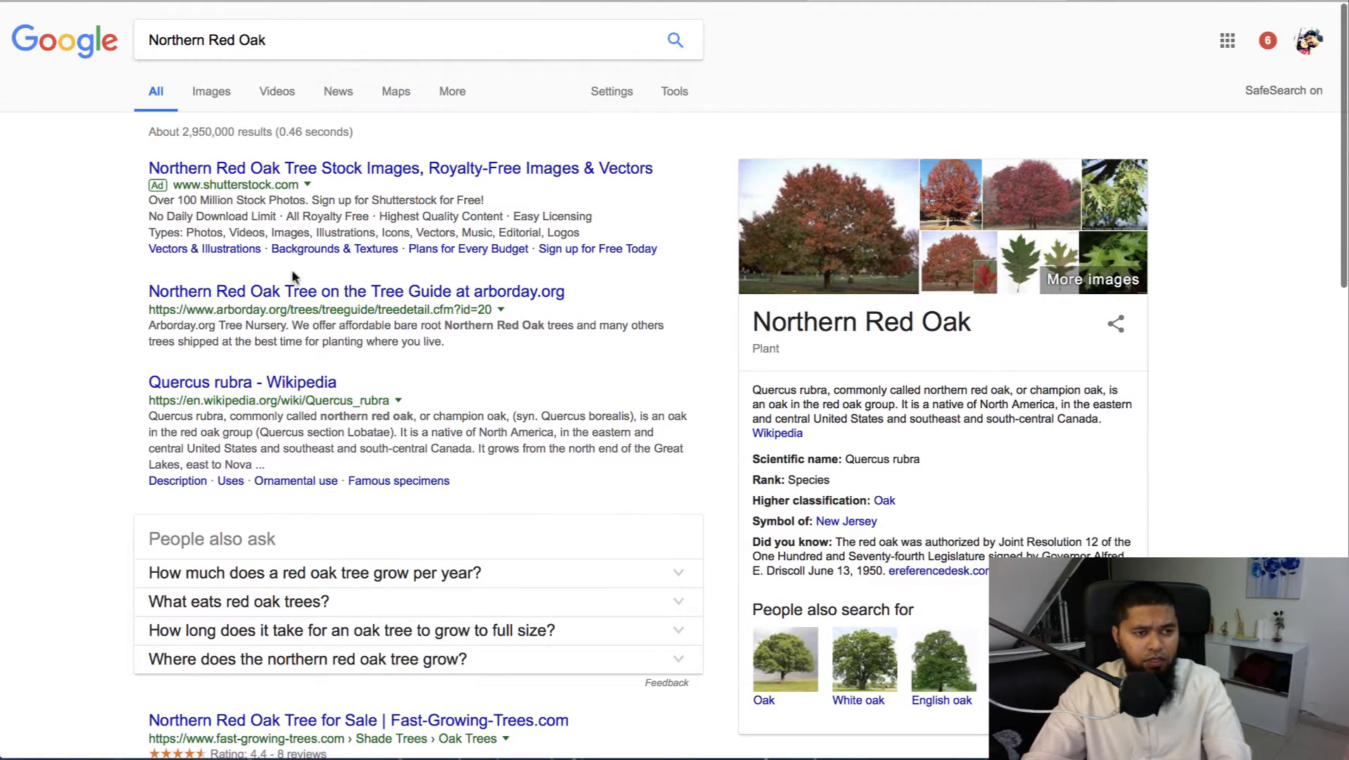
scroll(456, 439, "down", 2)
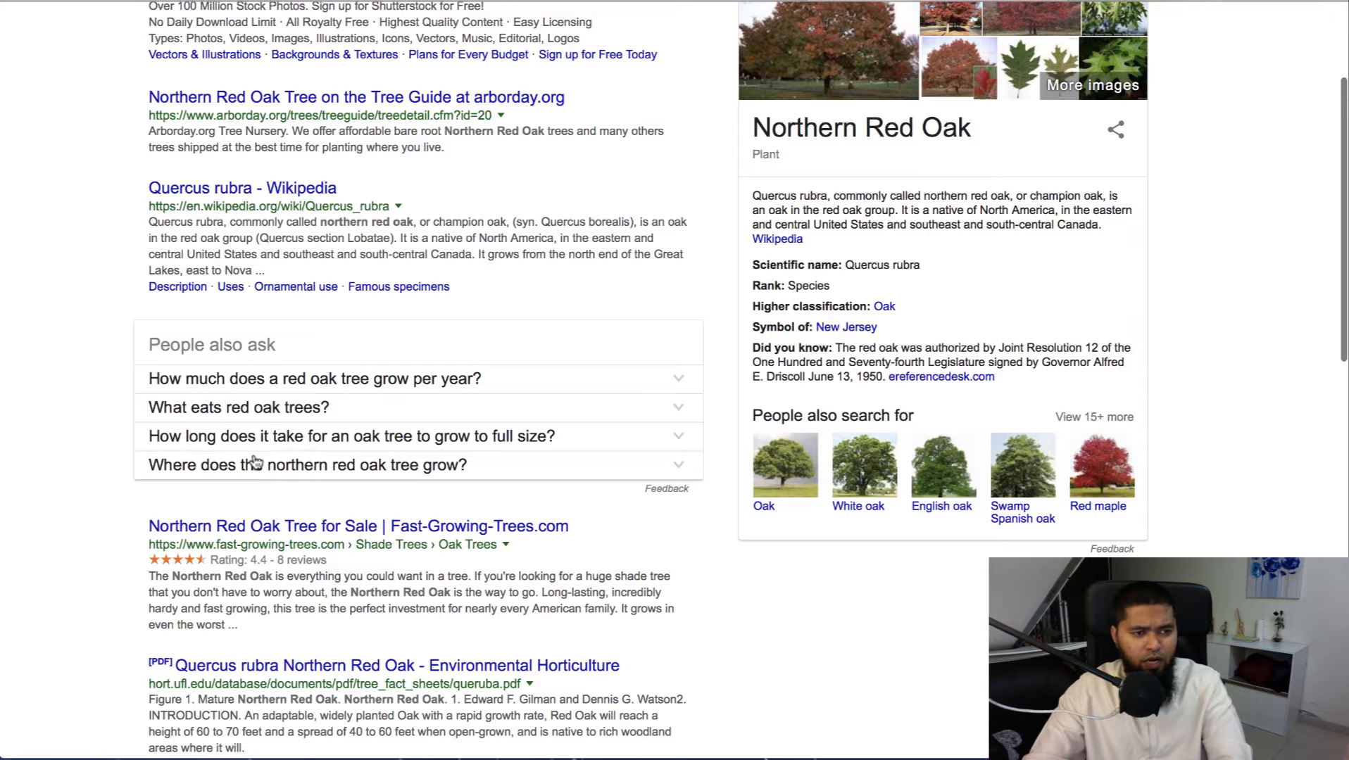
scroll(310, 422, "down", 1)
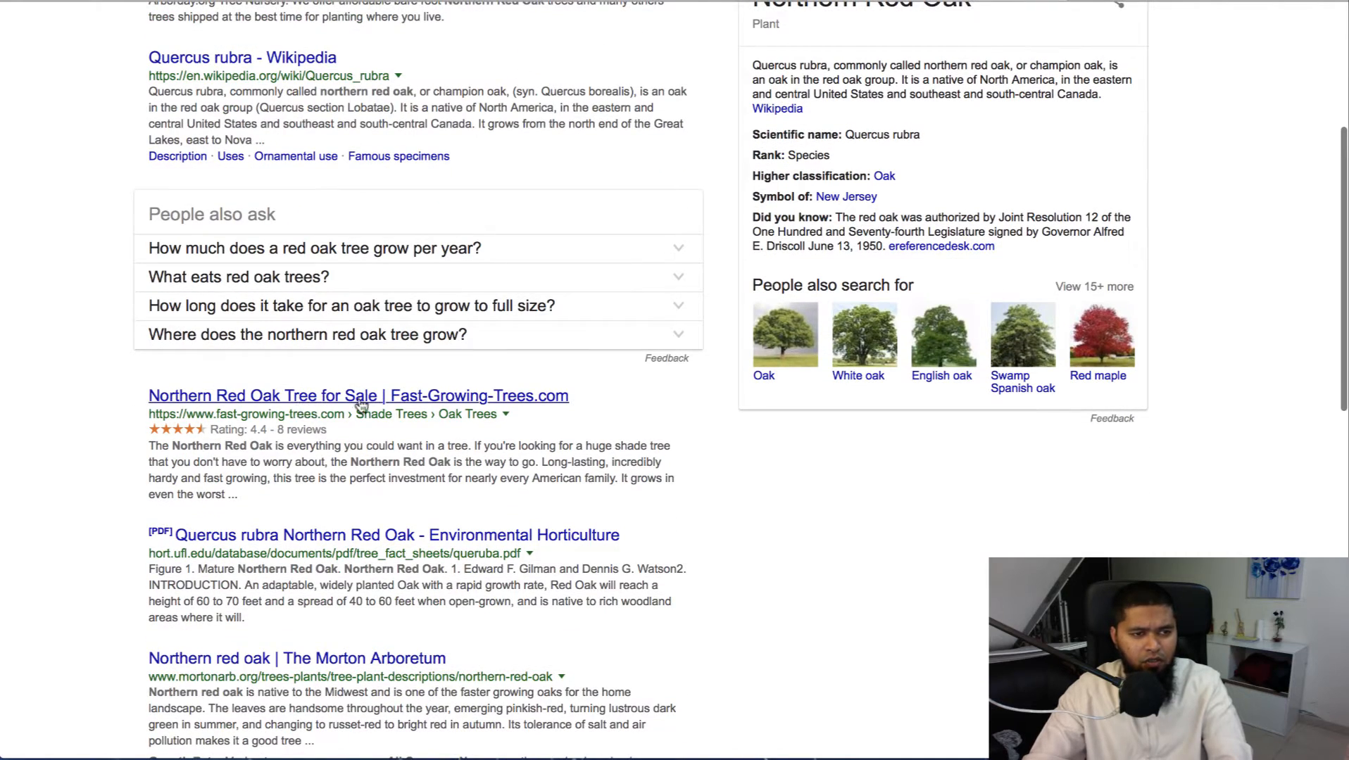
scroll(308, 402, "down", 1)
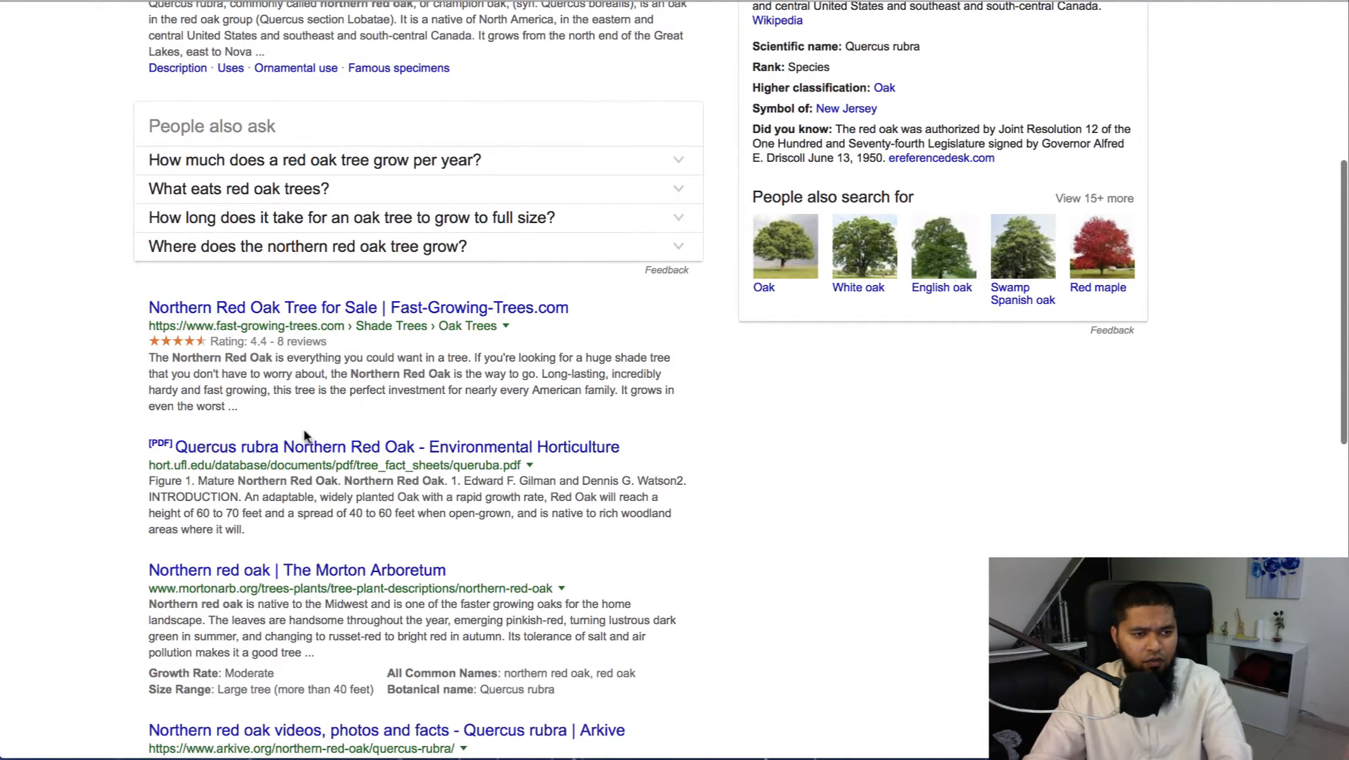
scroll(304, 435, "down", 2)
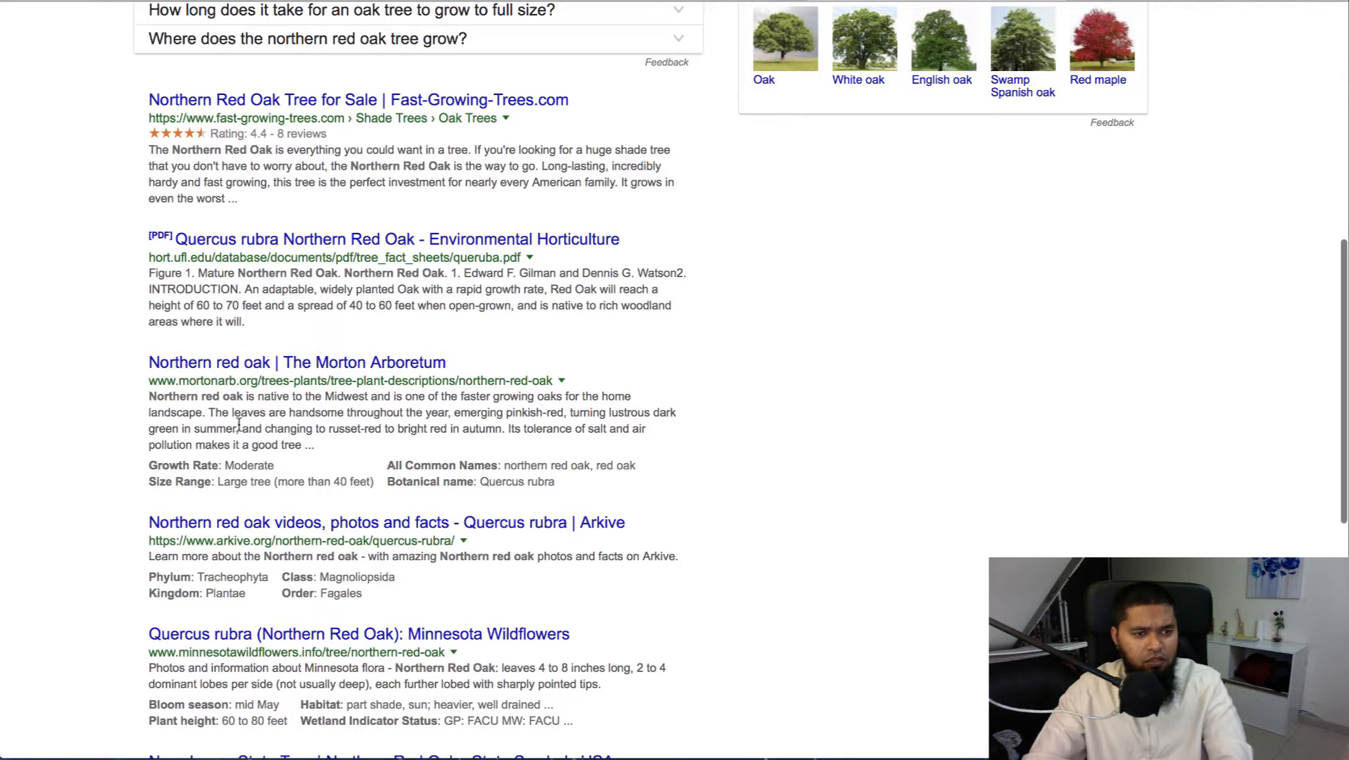
left_click_drag(151, 398, 301, 449)
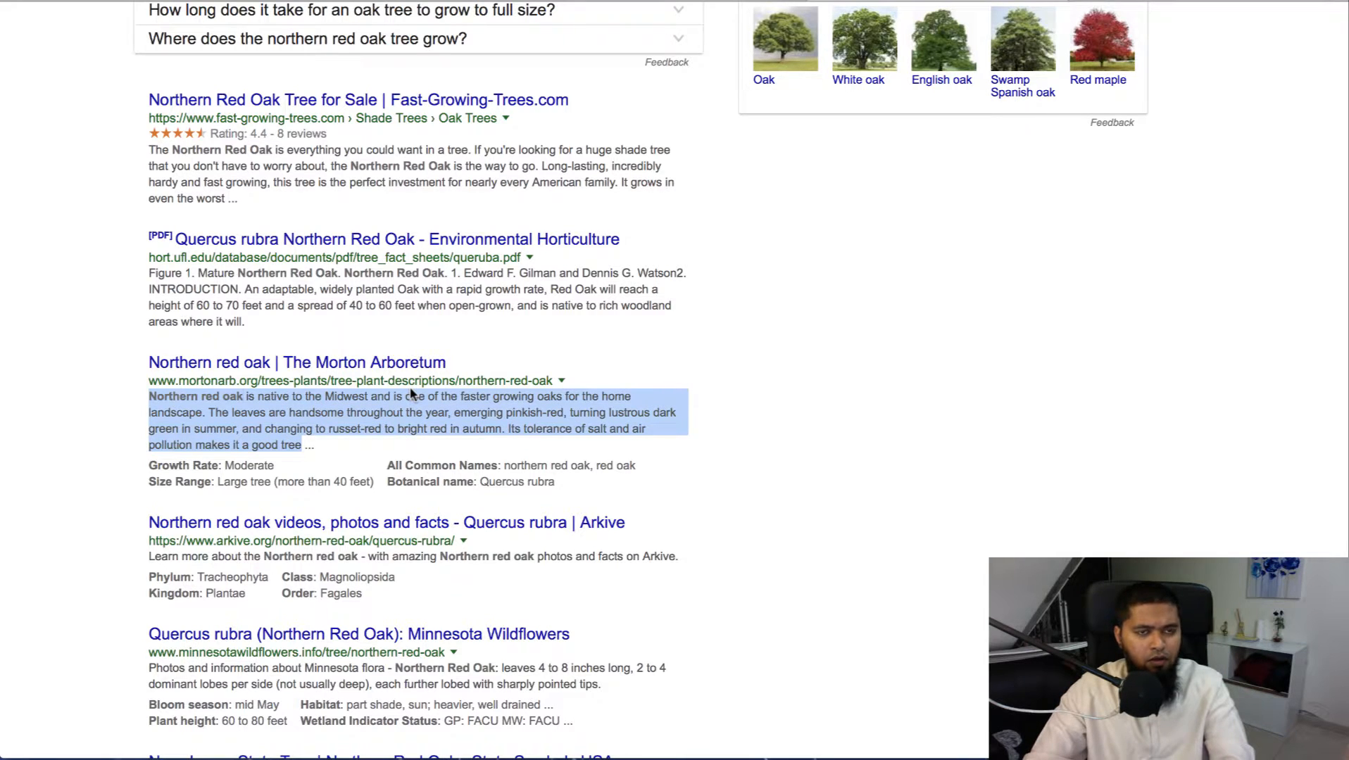
left_click(685, 1)
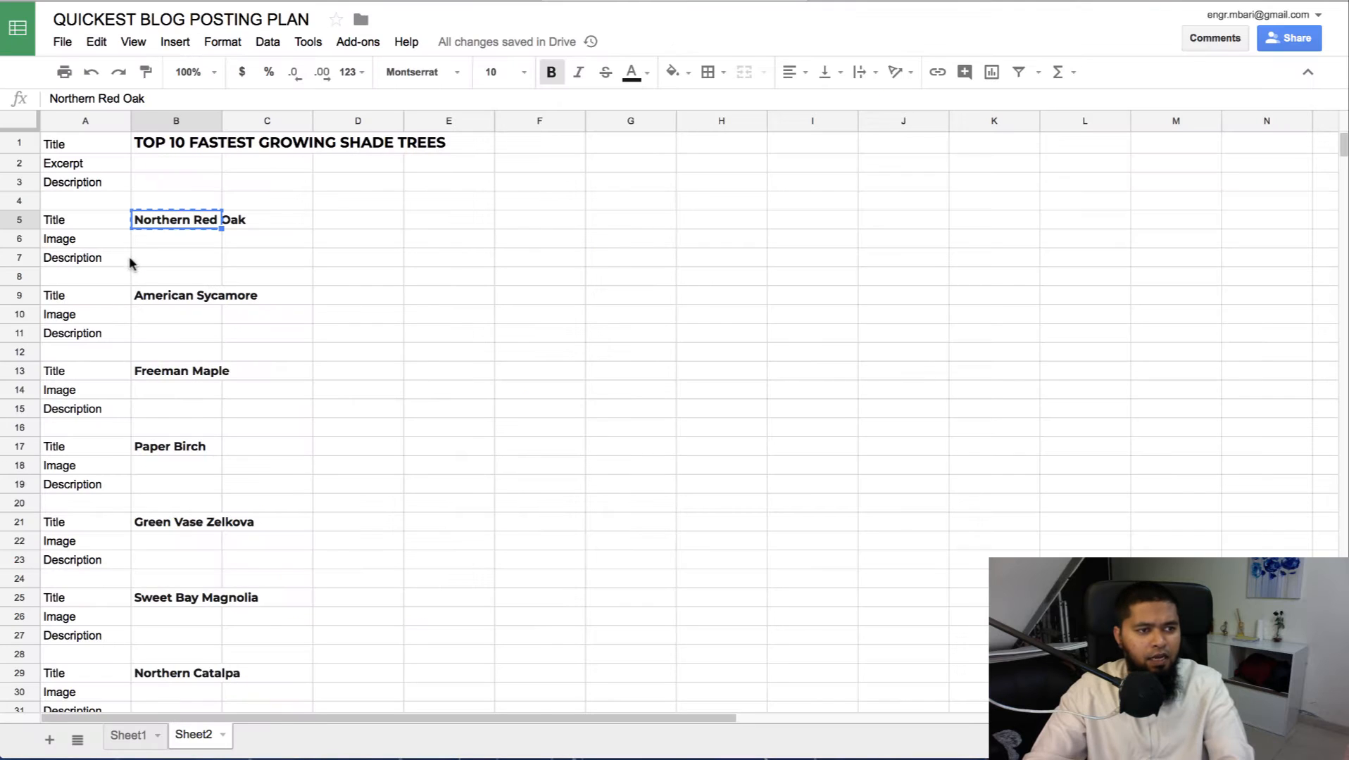
left_click(158, 263)
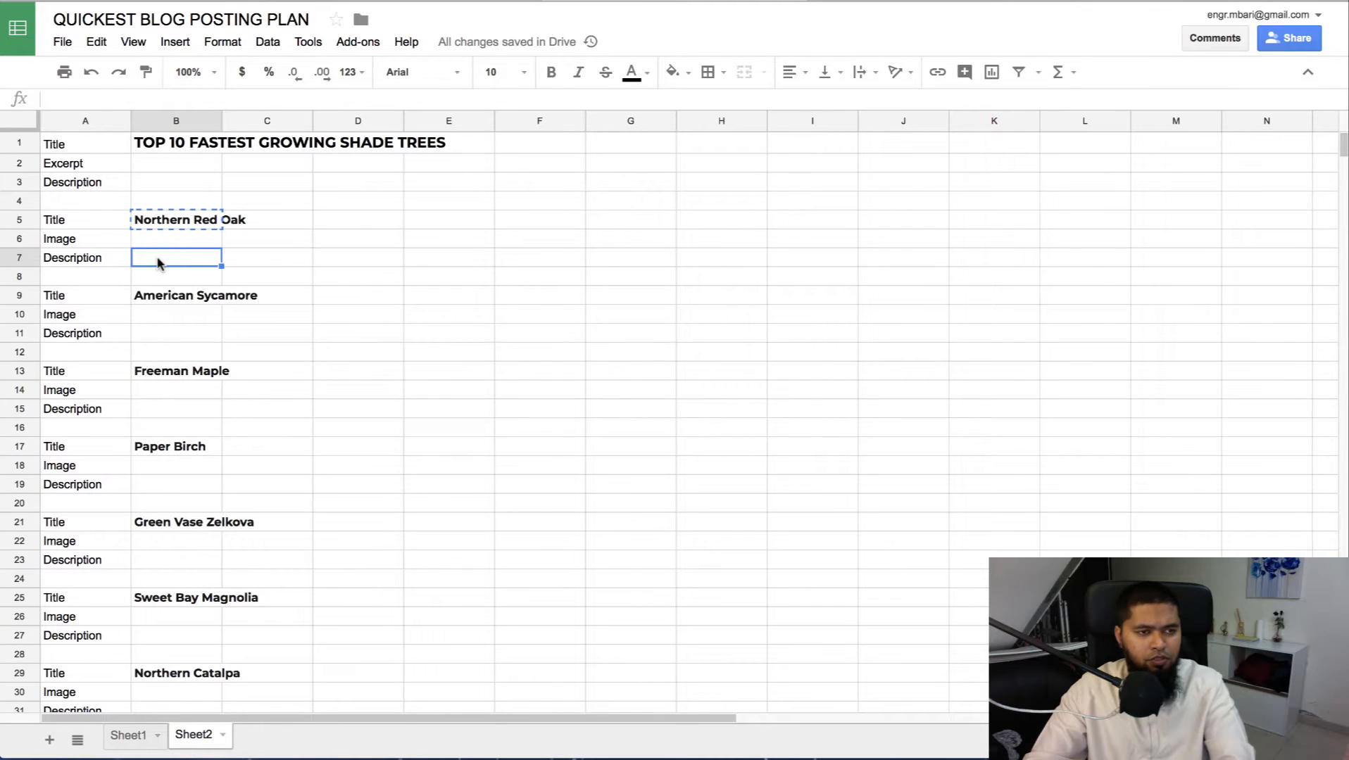
key("ctrl+v")
- Copy the image address of the Bower & Branch Northern Red Oak autumn photo and paste it into cell B6
left_click(1154, 3)
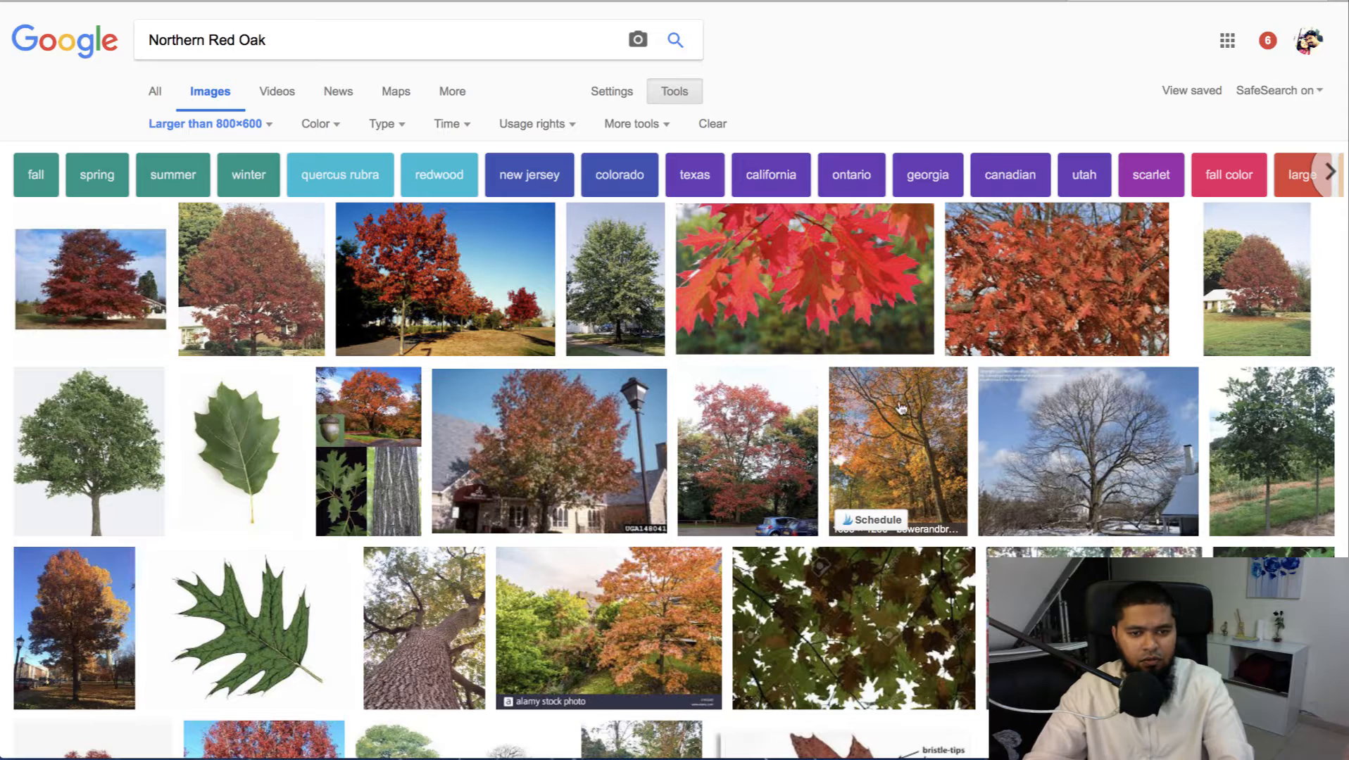
left_click(908, 457)
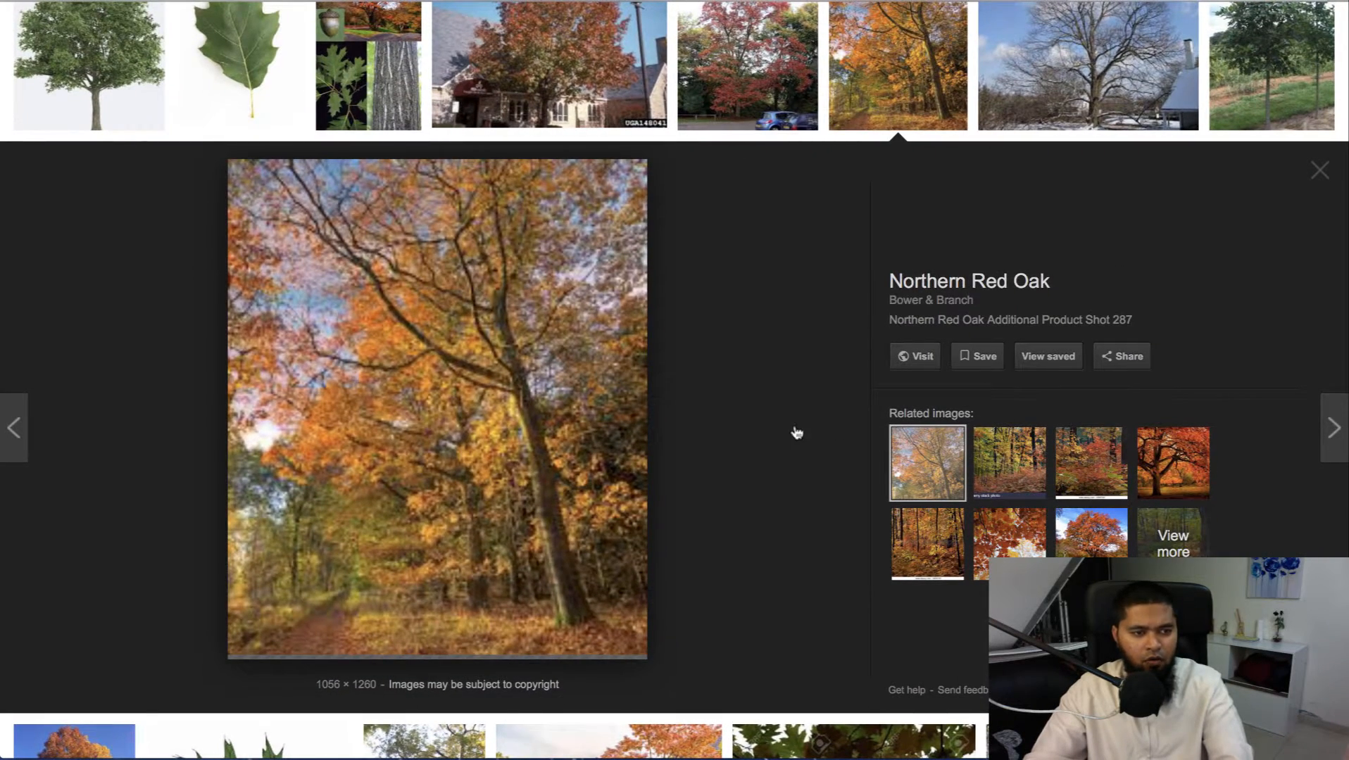
left_click(917, 362)
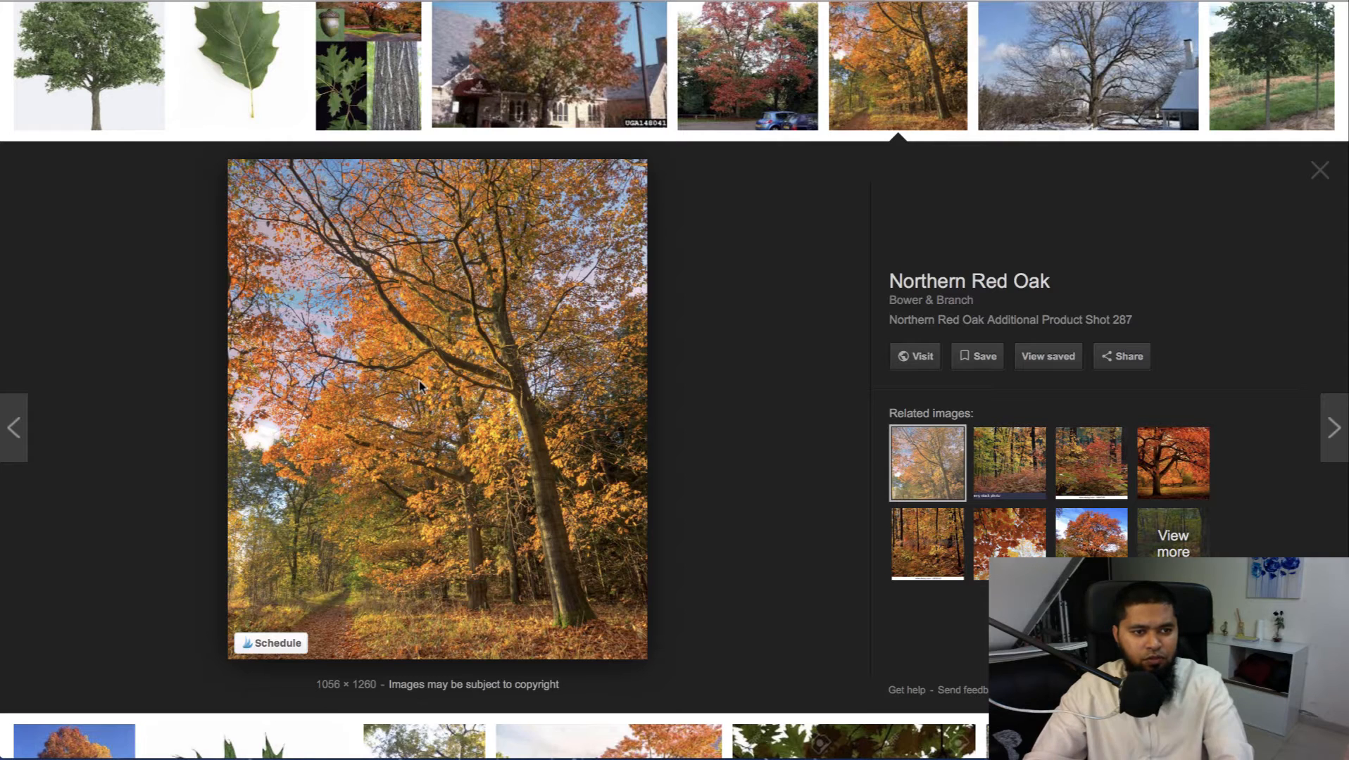
right_click(415, 380)
left_click(509, 667)
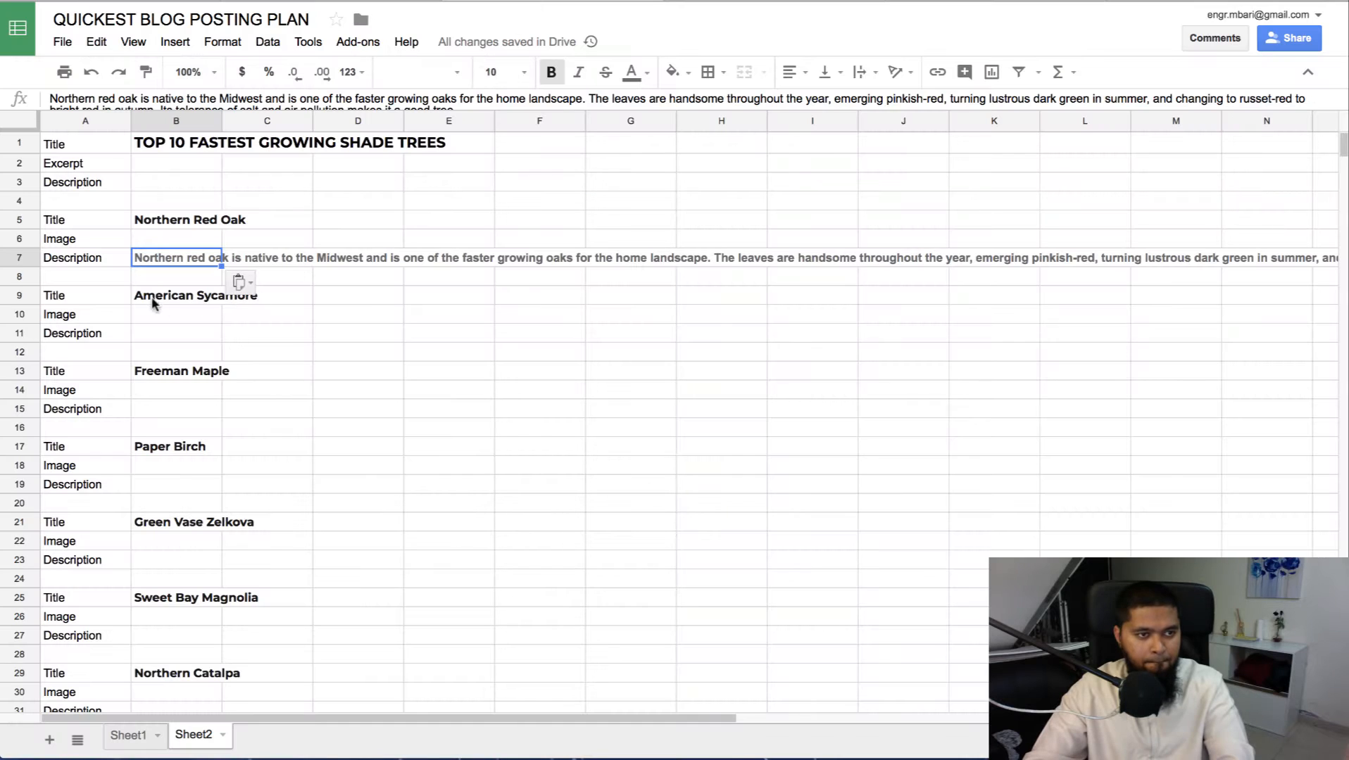
left_click(163, 241)
key("ctrl+v")
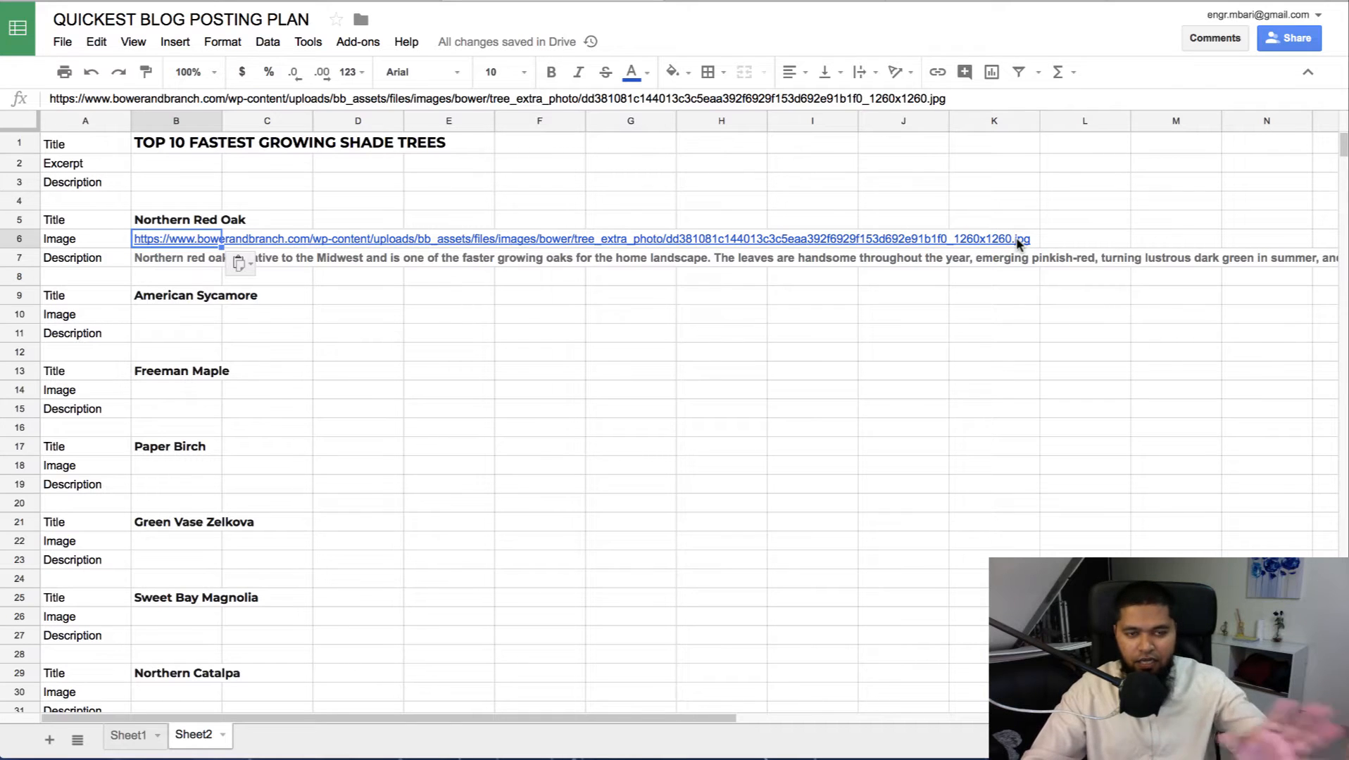
- Examine the endings of the image links in Sheet1's rosemary plan, including those in rows 6 and 28
left_click(128, 736)
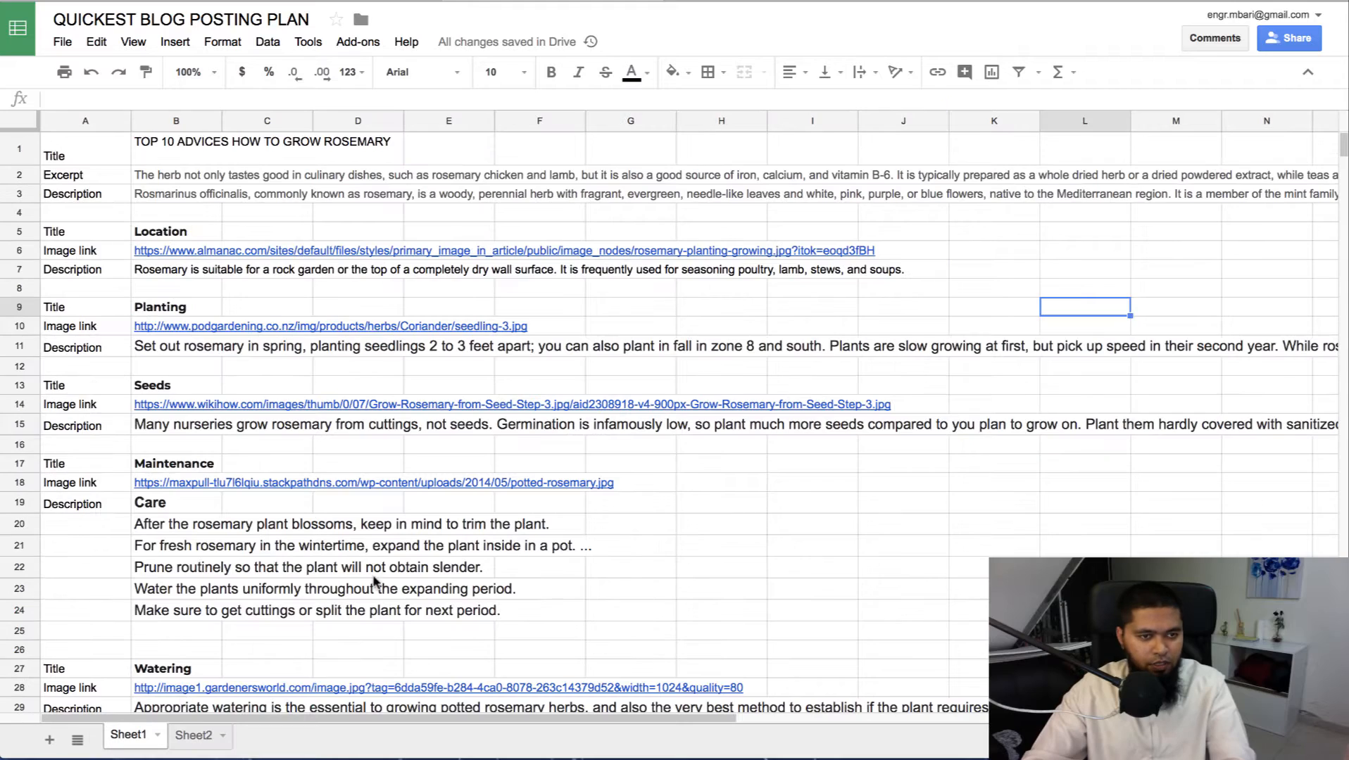
left_click(838, 254)
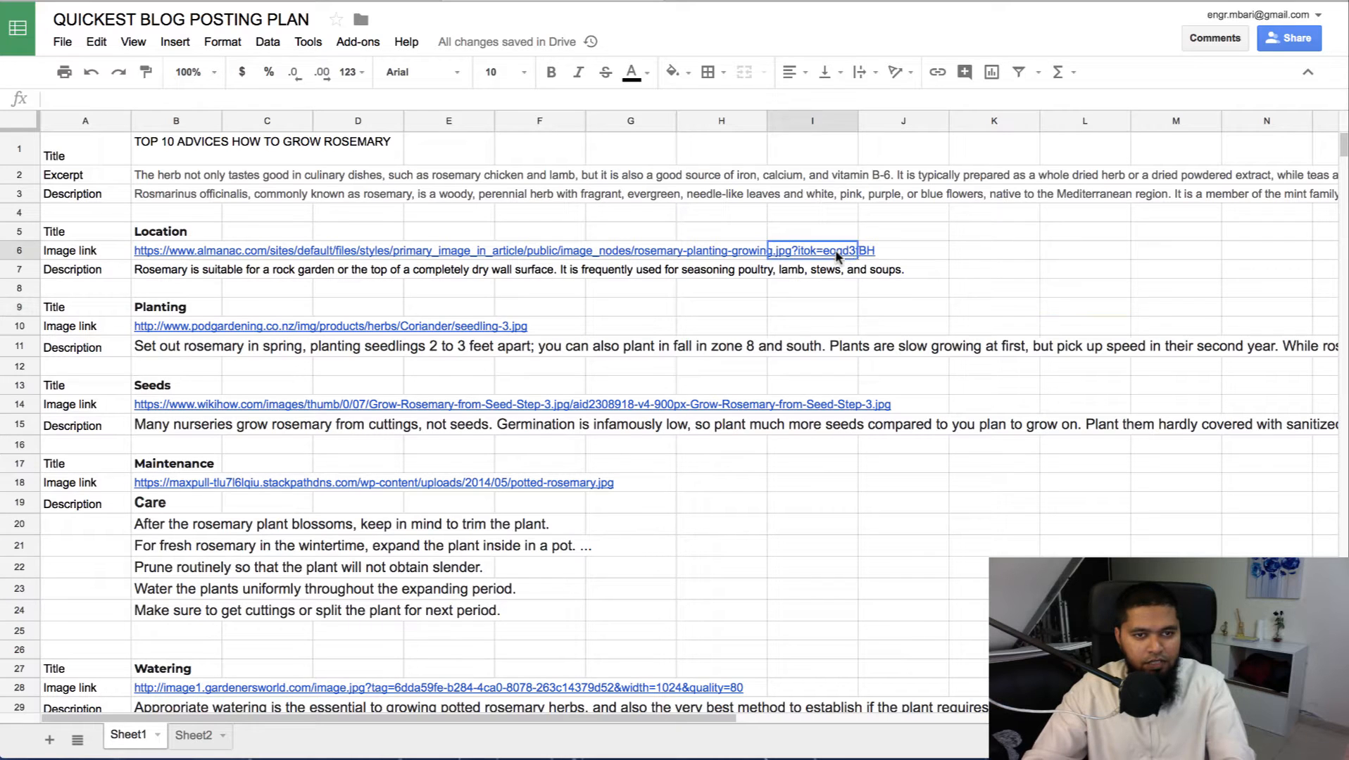
left_click(185, 252)
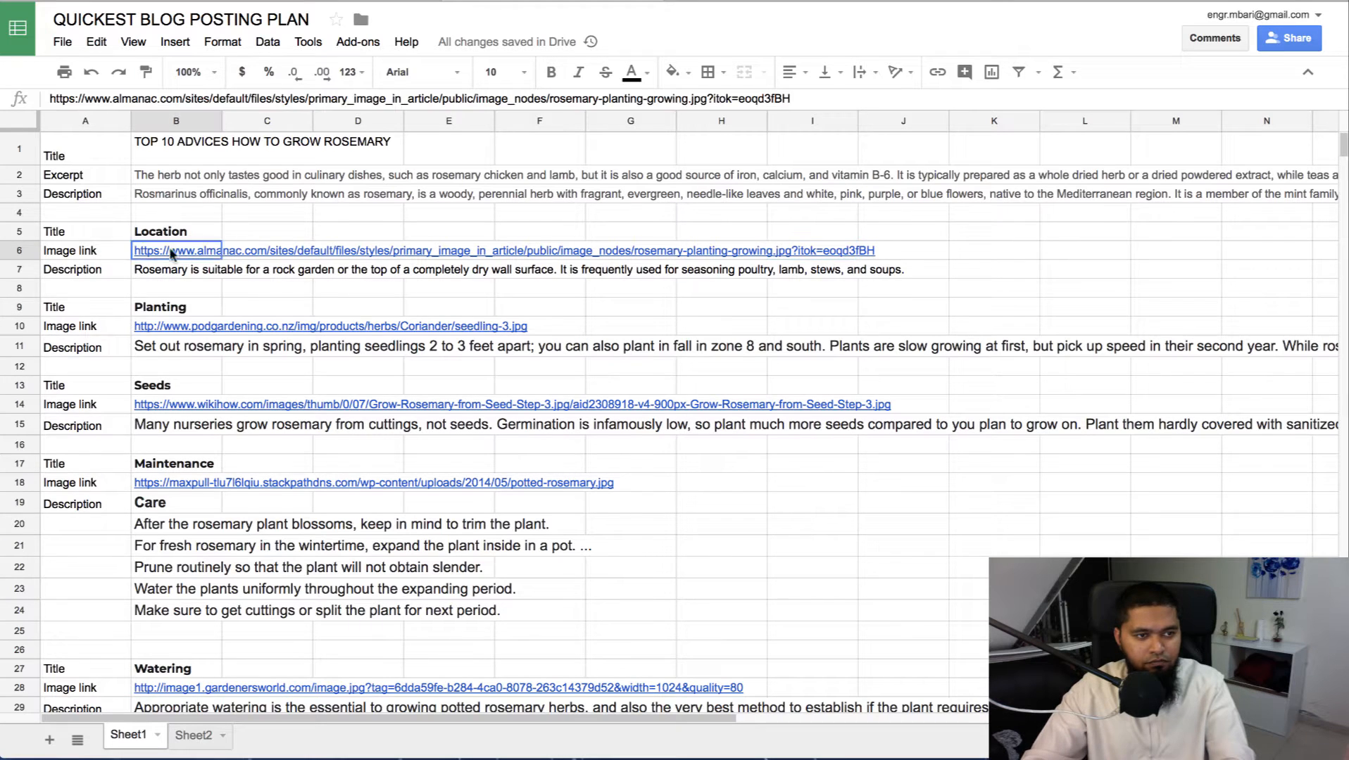
left_click(806, 254)
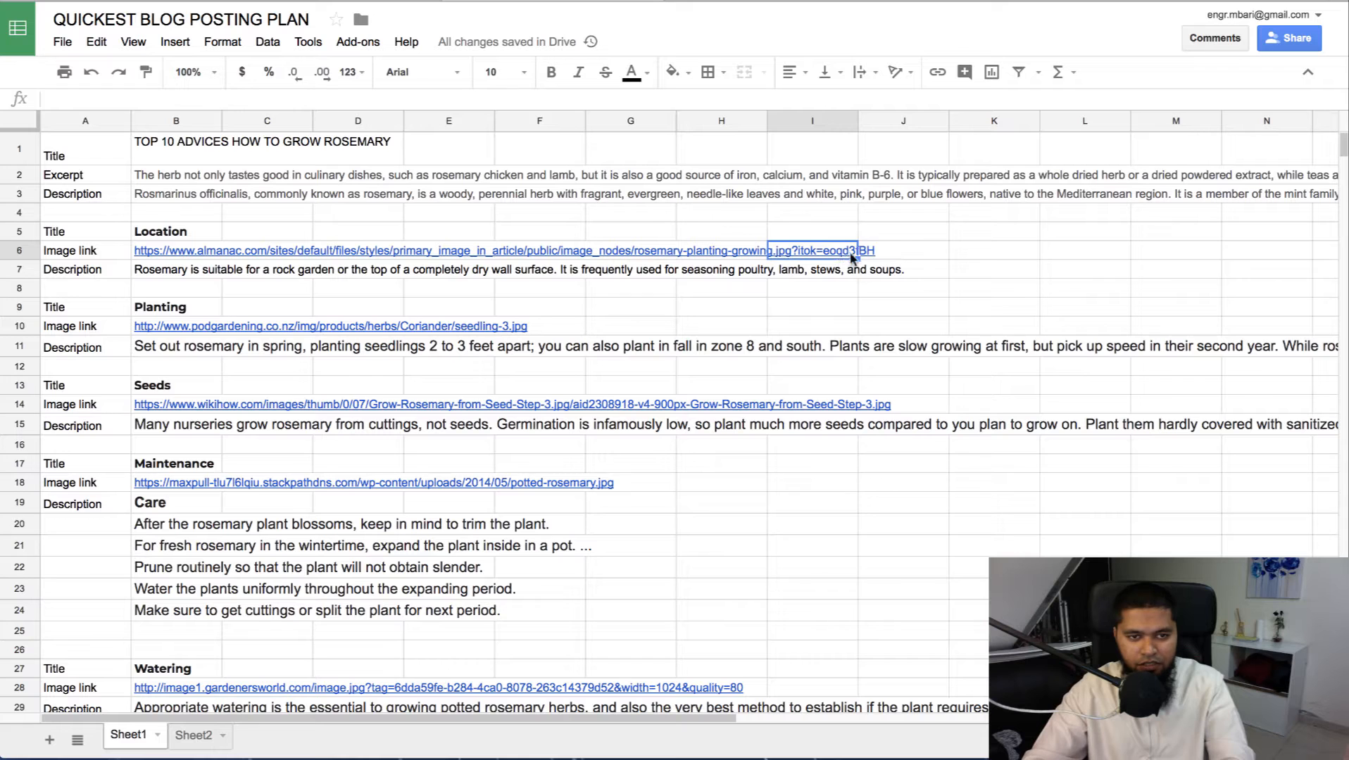
left_click(930, 333)
scroll(719, 472, "down", 5)
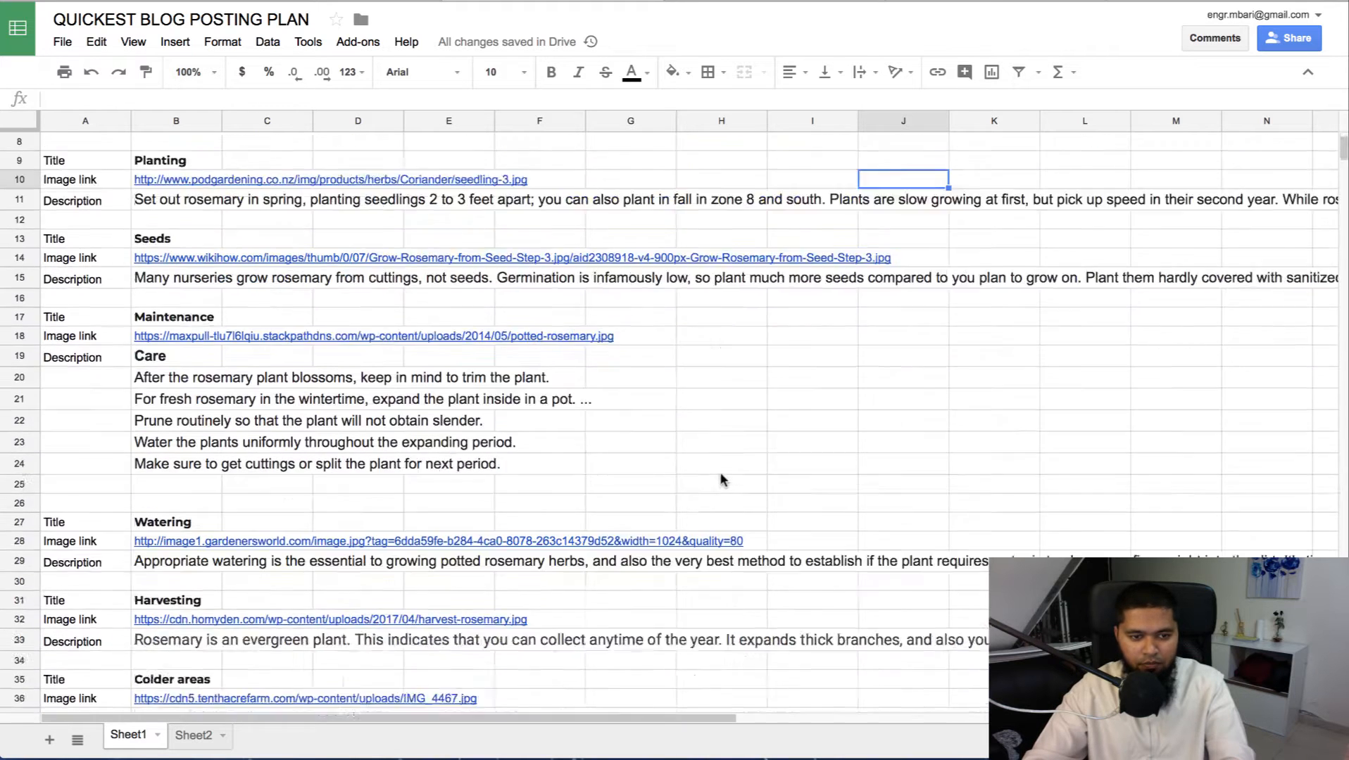
left_click(654, 429)
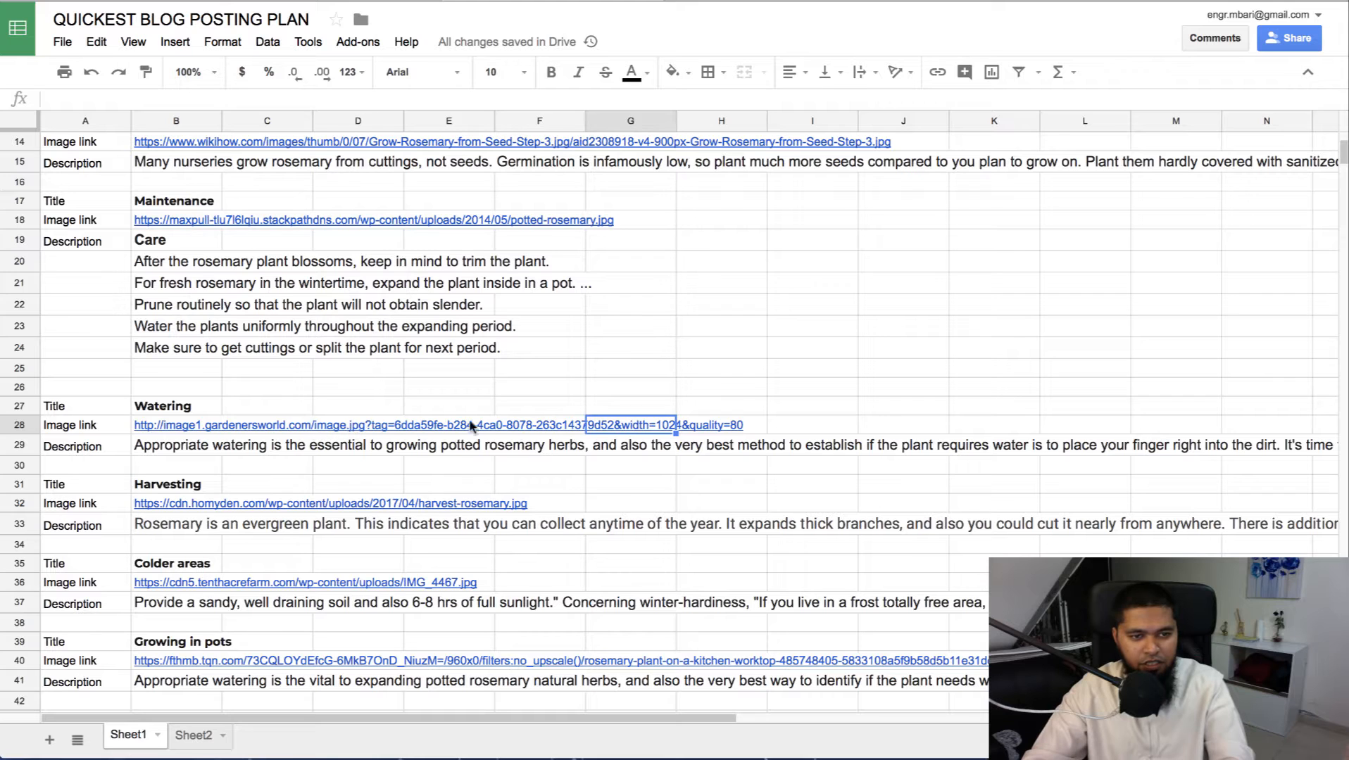
left_click(725, 428)
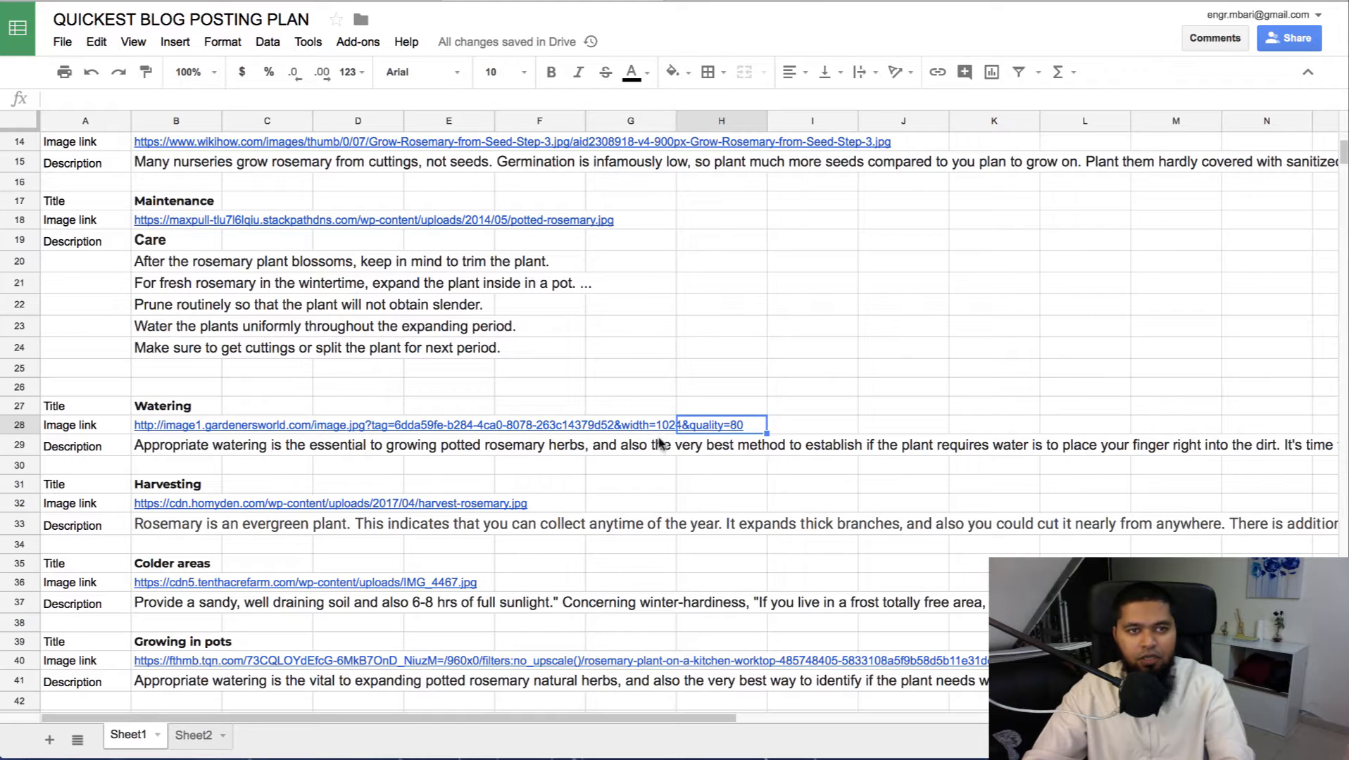
left_click(795, 2)
scroll(850, 296, "up", 3)
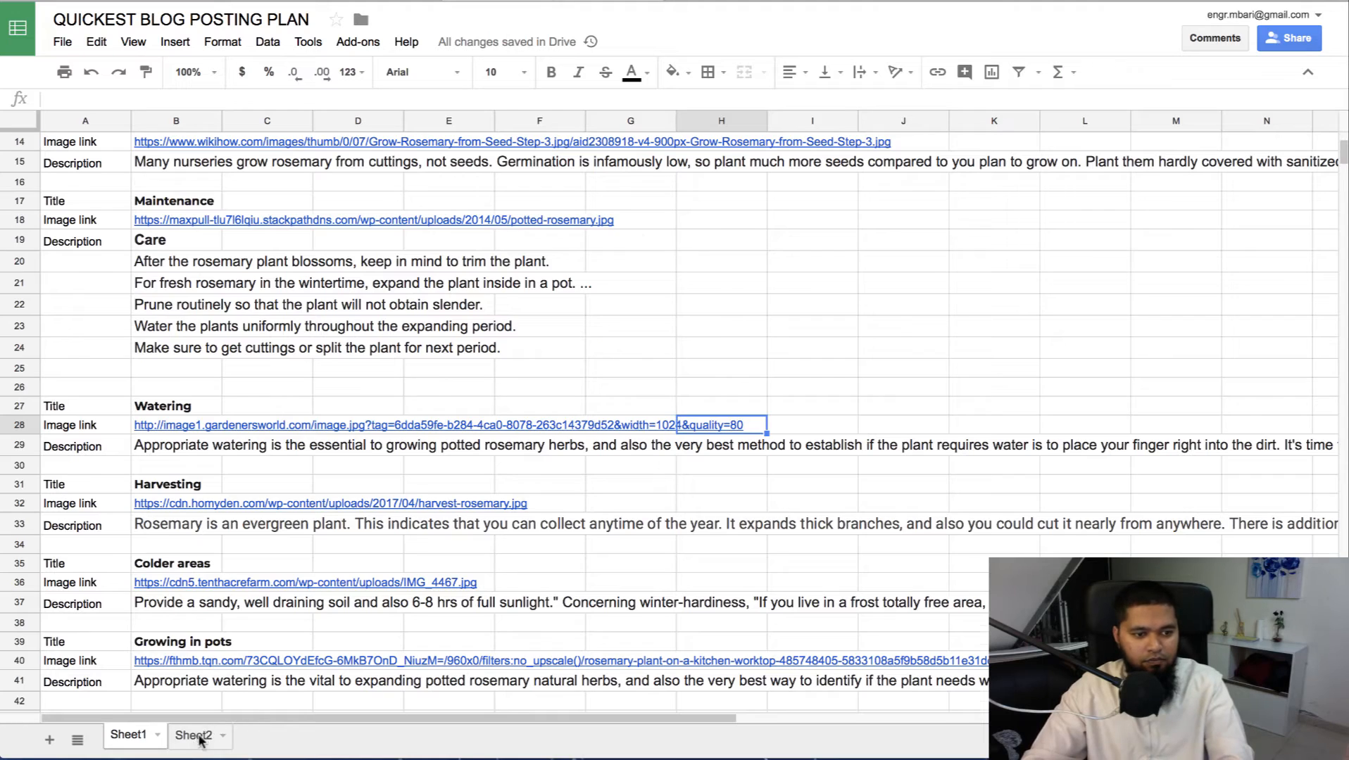
- Copy the American Sycamore title from B9 in Sheet2 and run a Google web search for it
left_click(196, 734)
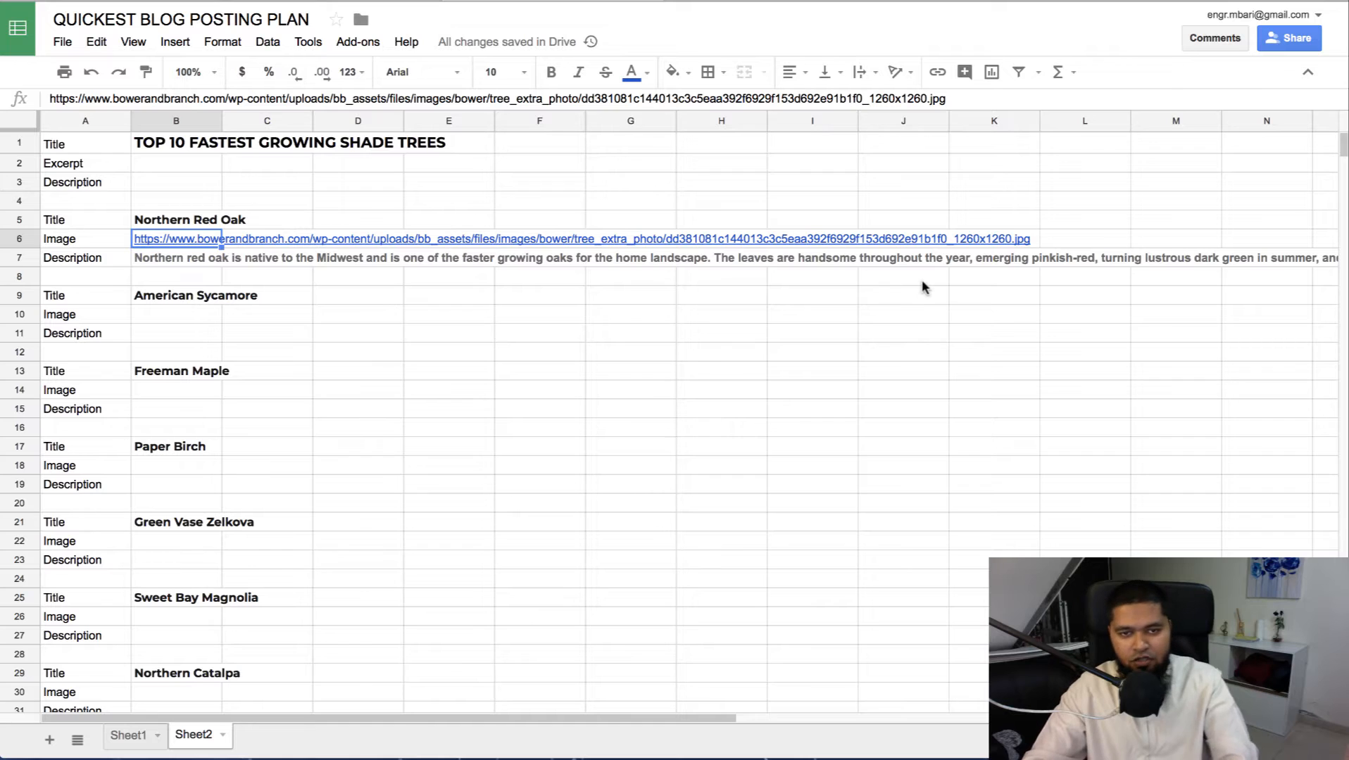
left_click(157, 302)
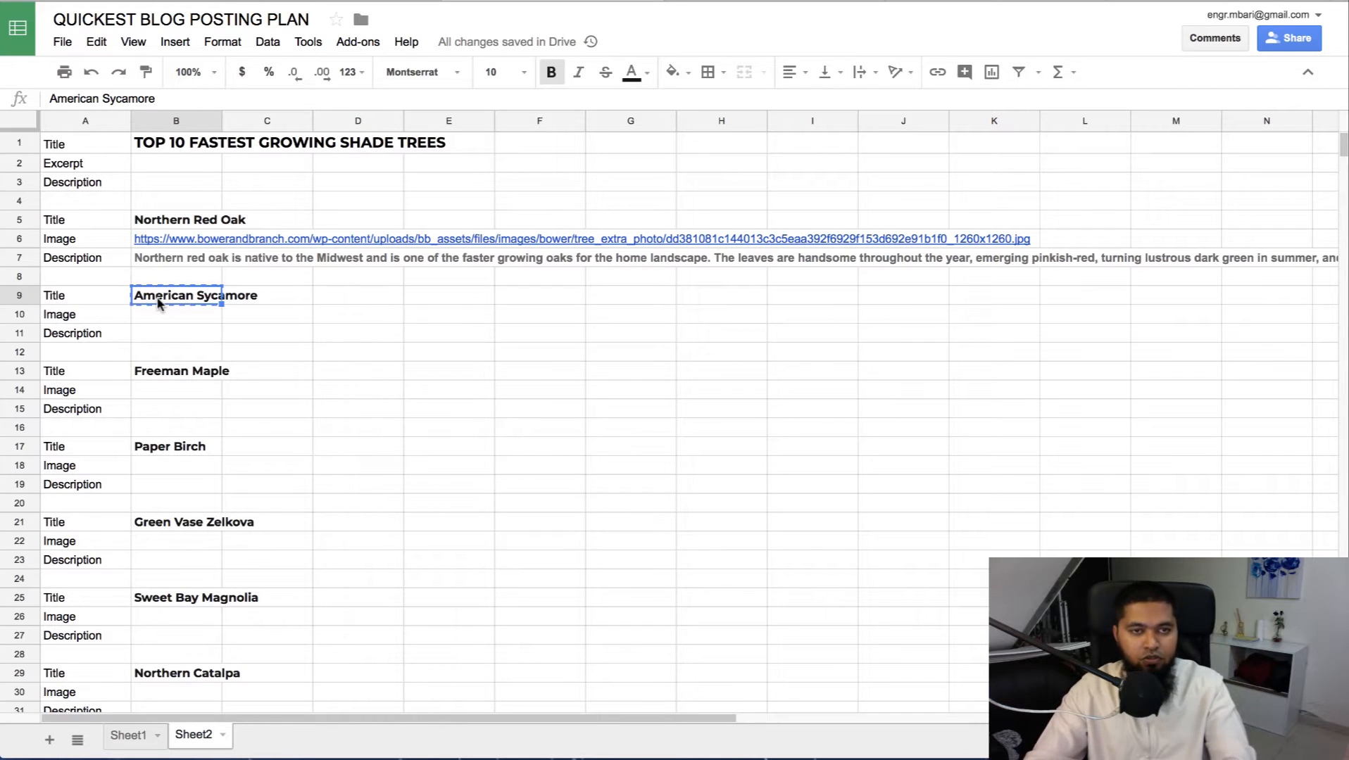
left_click(772, 1)
scroll(455, 389, "up", 6)
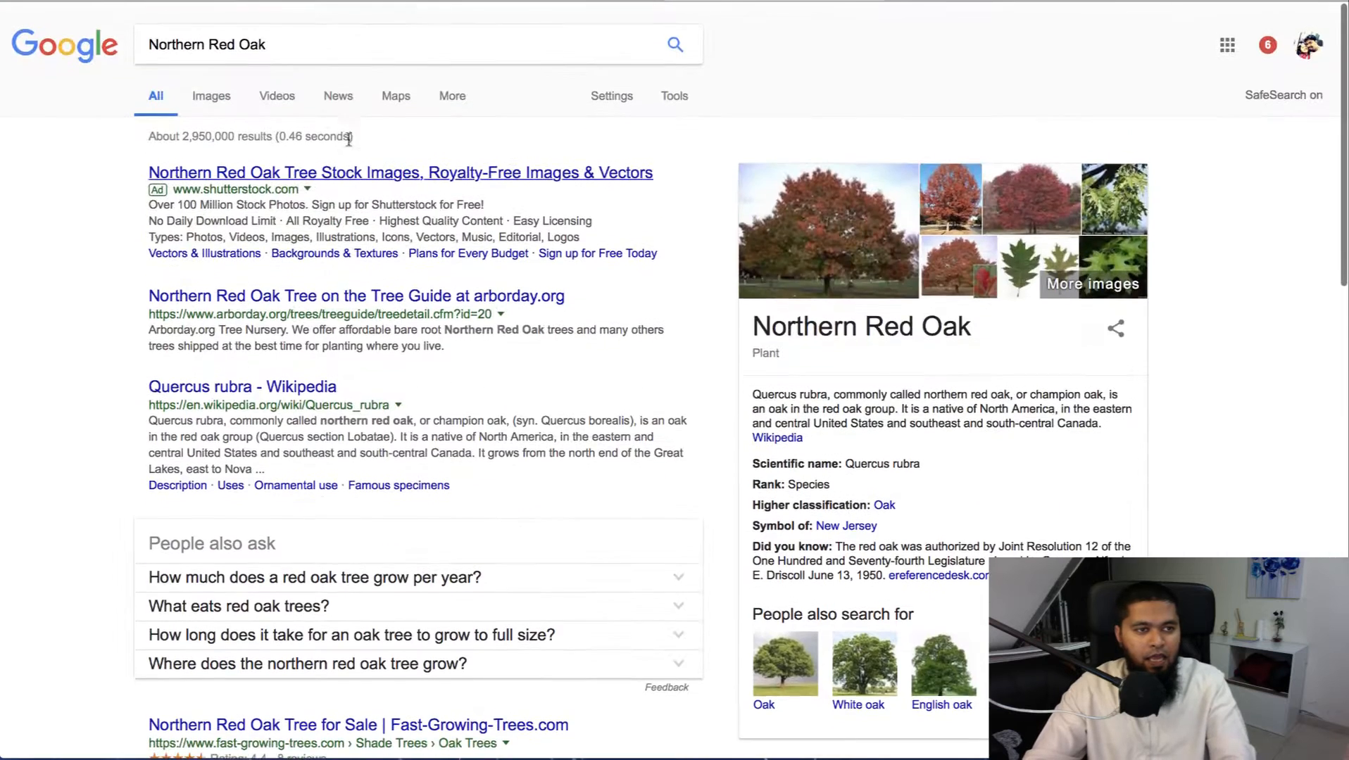
left_click_drag(267, 40, 104, 38)
type("American Sycamore")
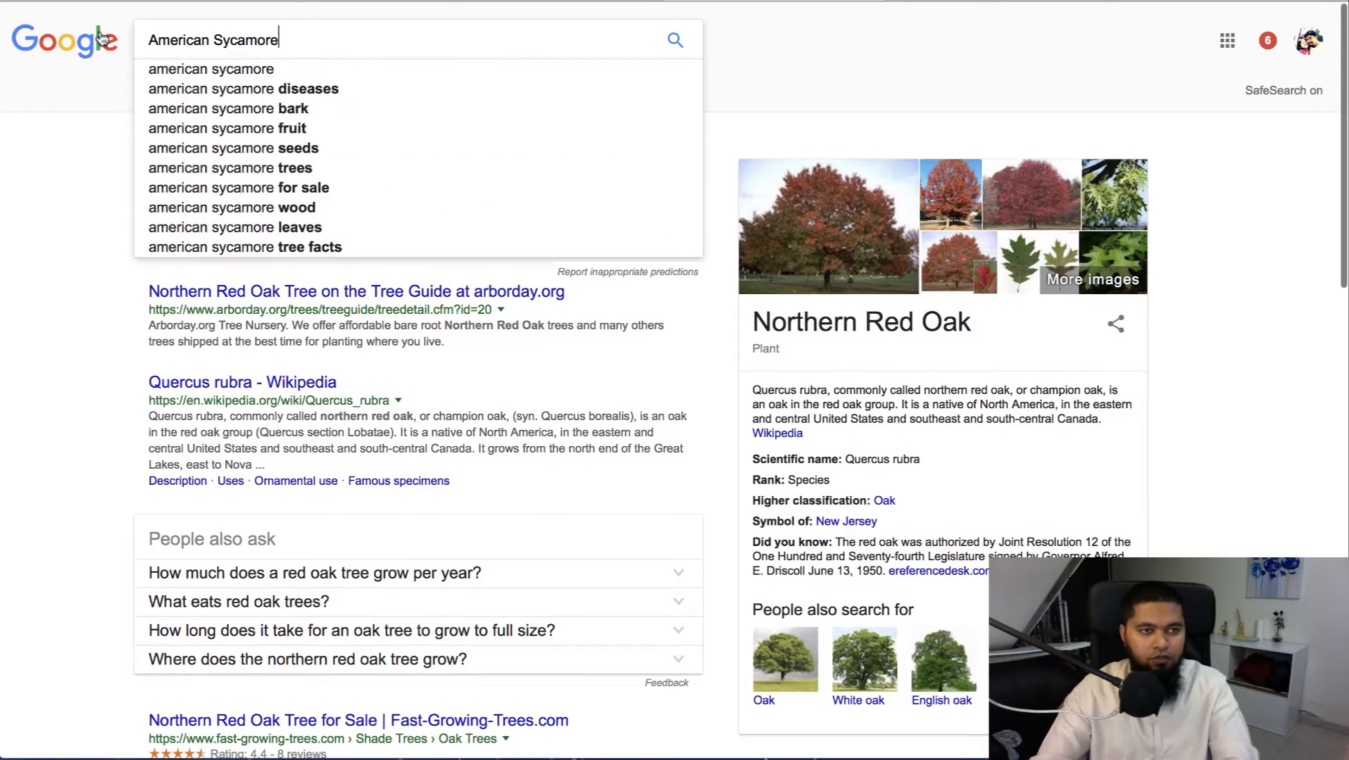
key("Return")
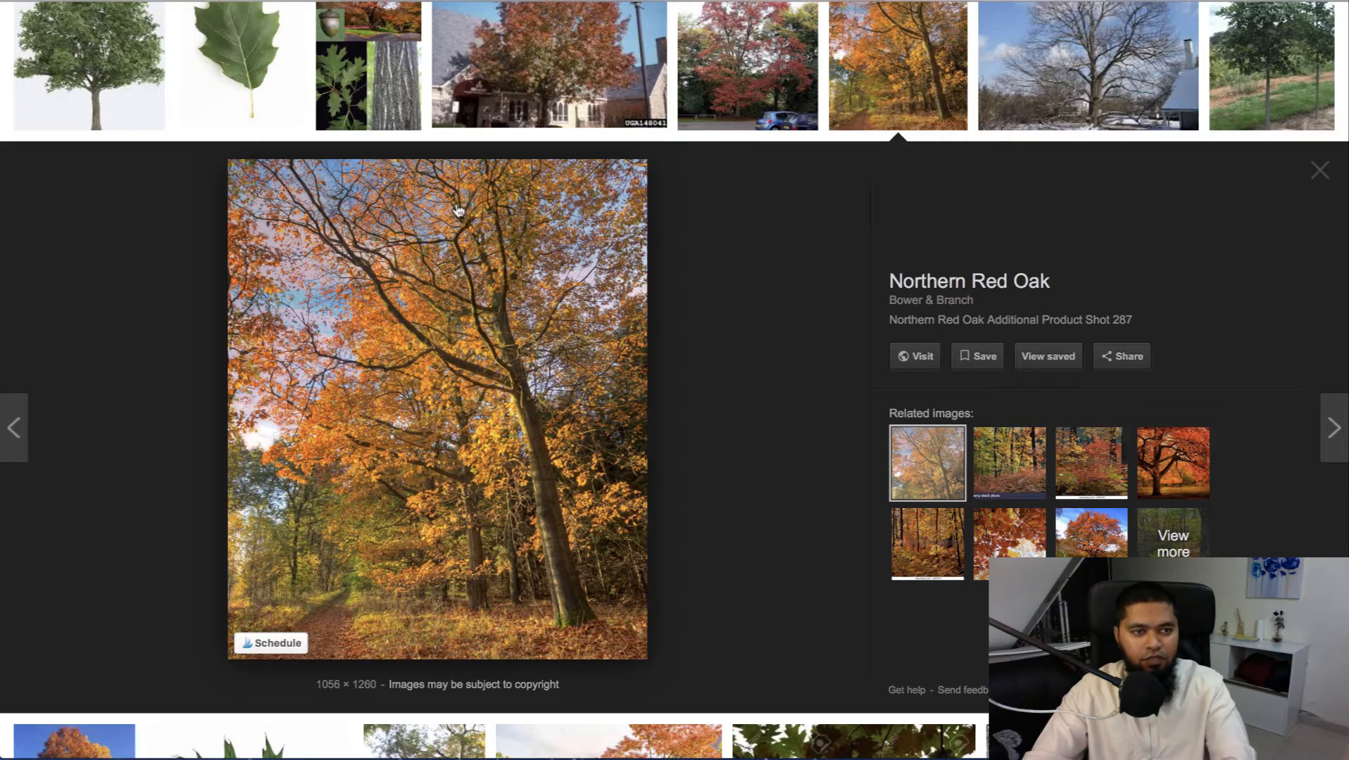
- Run a Google image search for American Sycamore in place of the Northern Red Oak search
scroll(247, 70, "up", 5)
left_click_drag(284, 39, 101, 36)
type("American Sycamore")
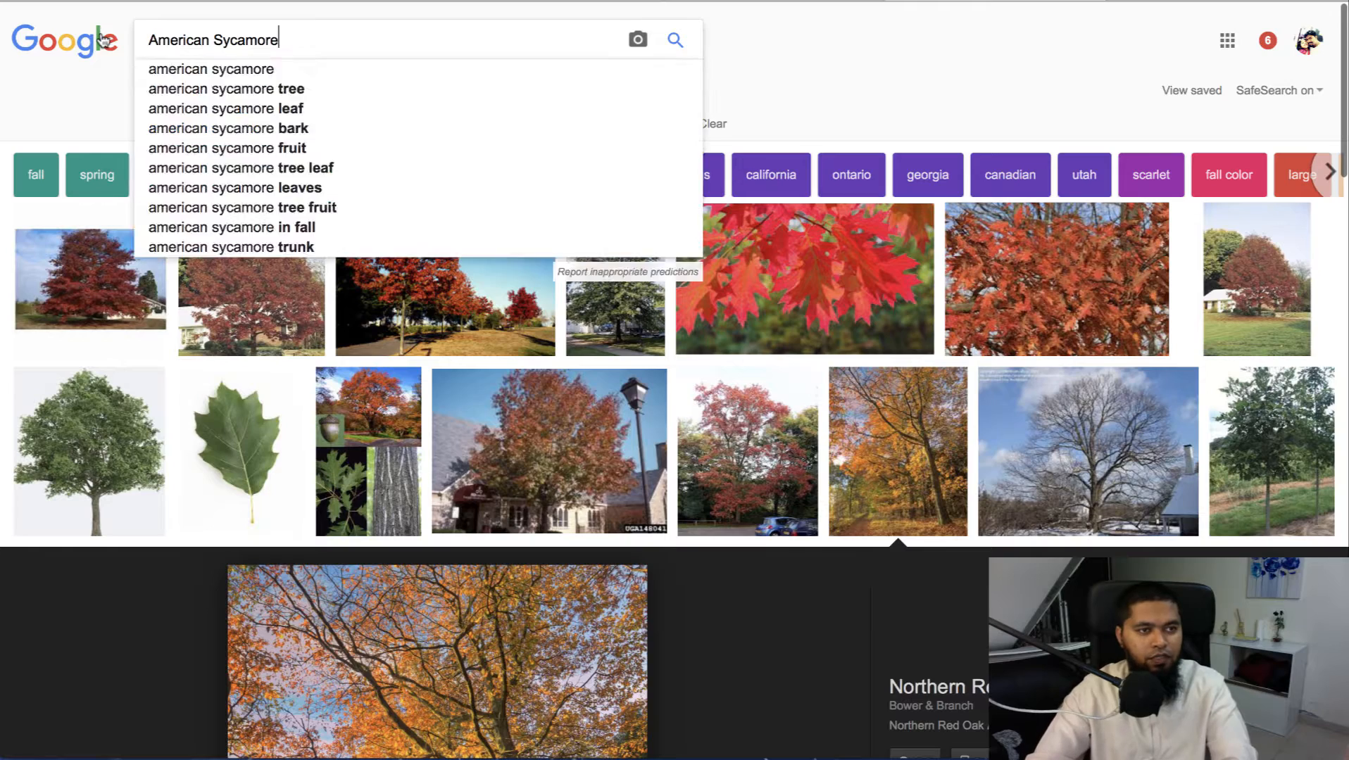
key("Return")
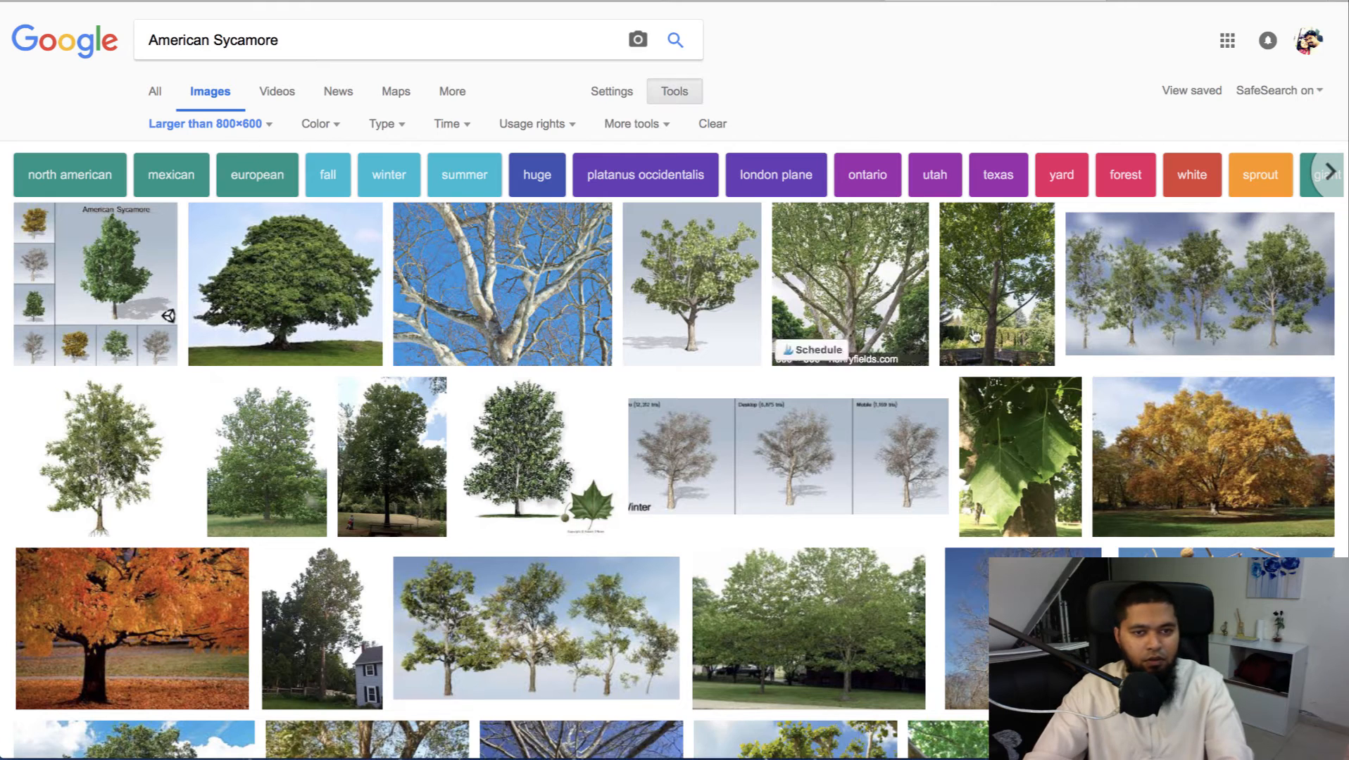
- Copy Wikipedia's American sycamore description, up to "other parts of the world", from the web results and paste it into cell B11 of the plan sheet
left_click(798, 1)
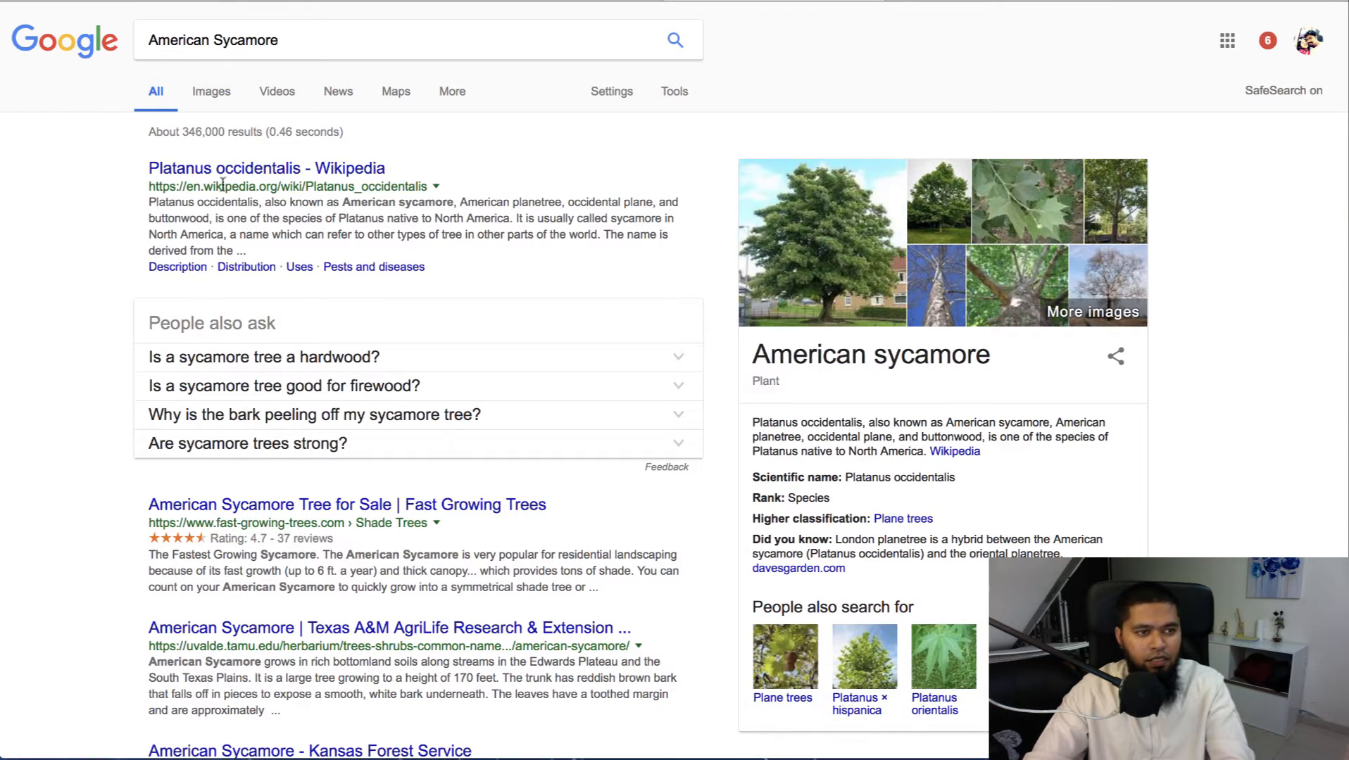
left_click_drag(151, 202, 604, 238)
key("ctrl+c")
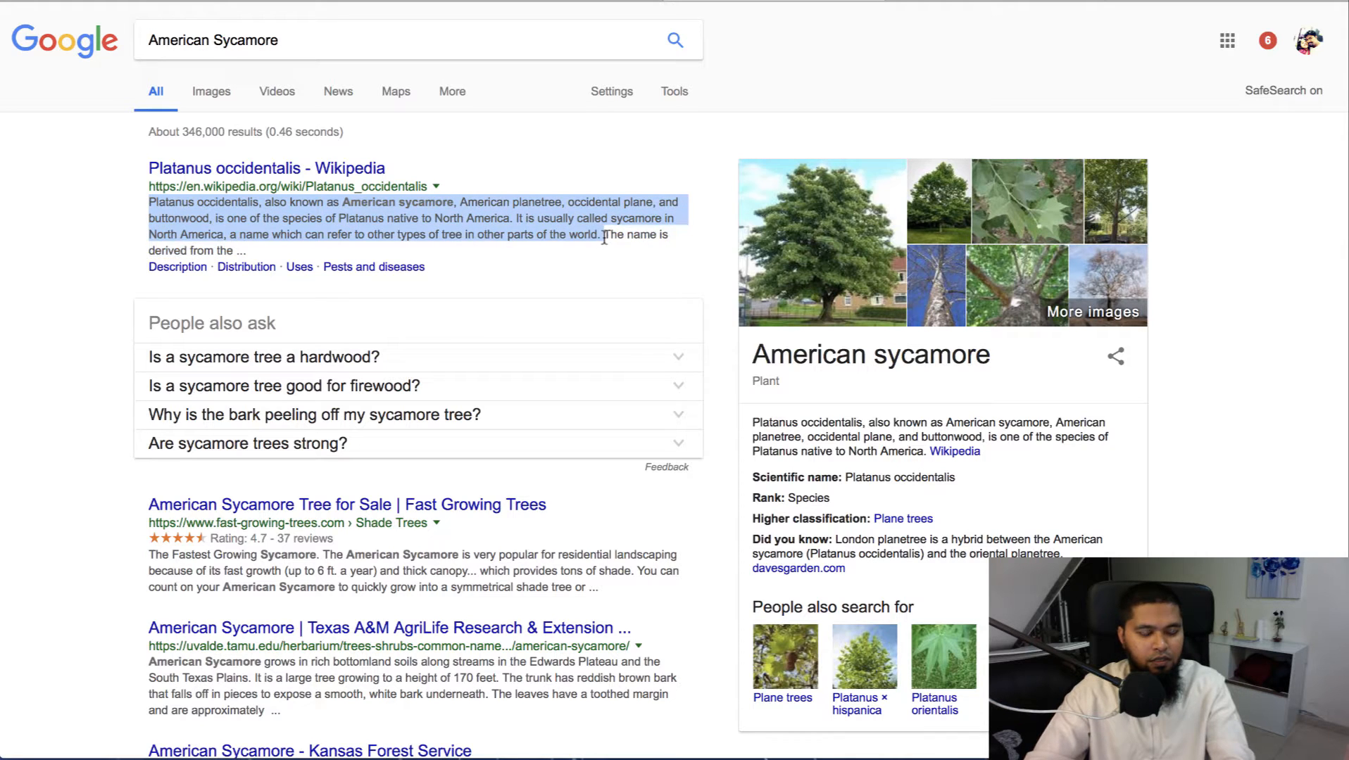
left_click(564, 2)
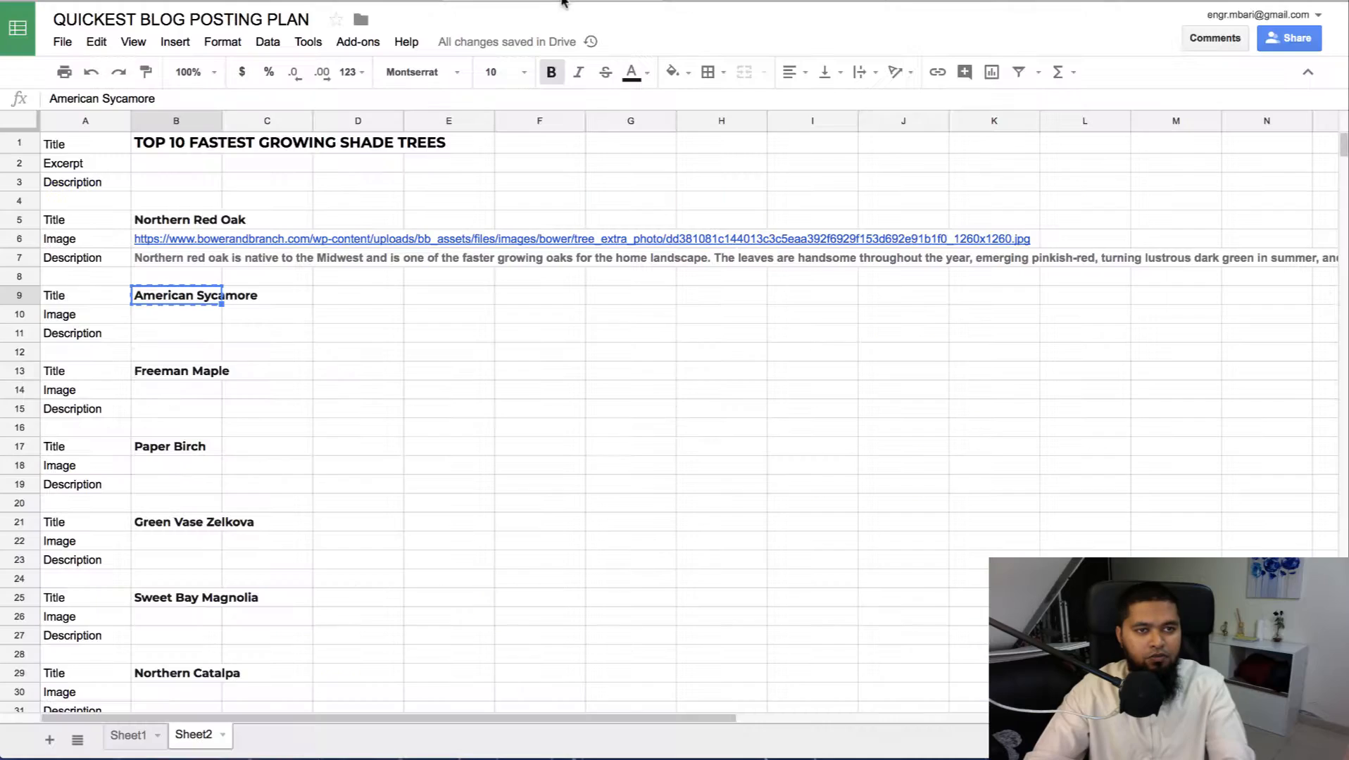
left_click(166, 338)
key("ctrl+v")
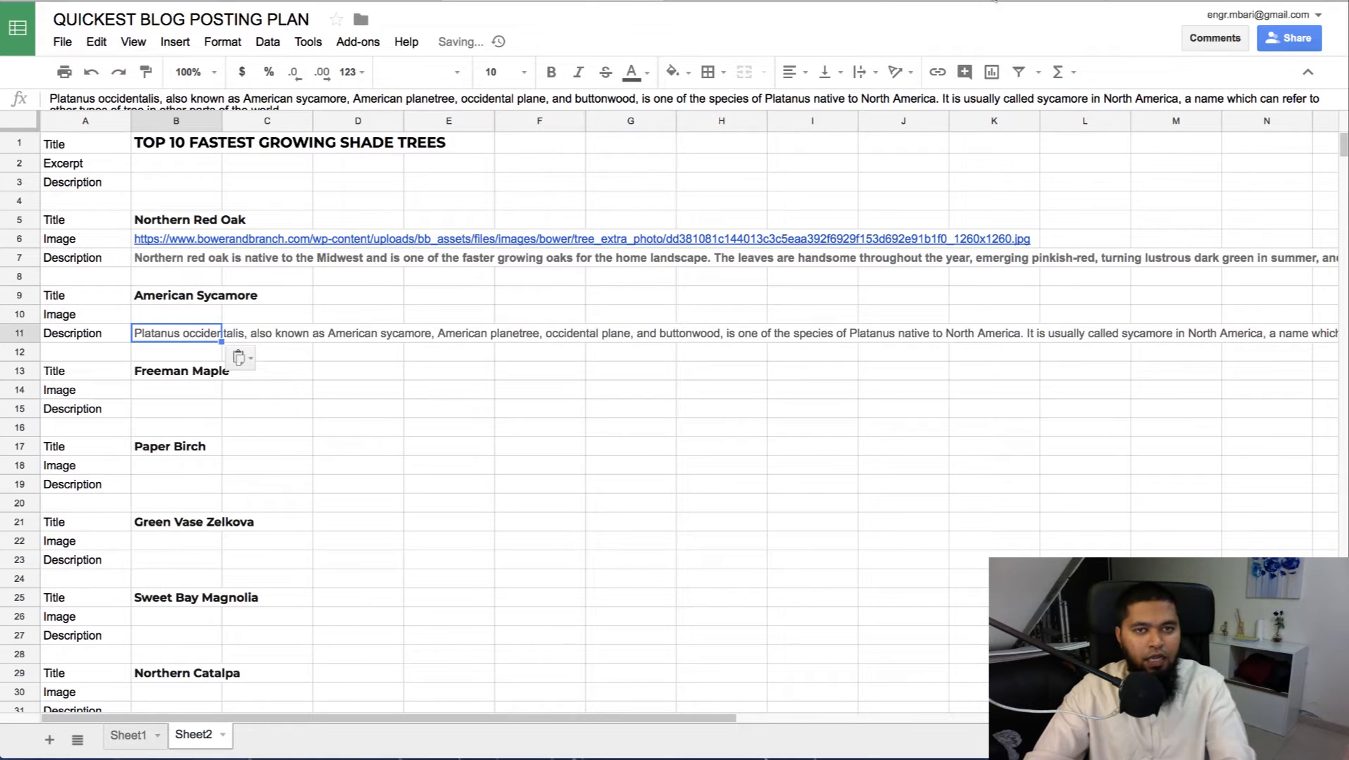
- Copy the image address of the Henry Field's American Sycamore Tree photo and paste it into cell B10
left_click(1005, 2)
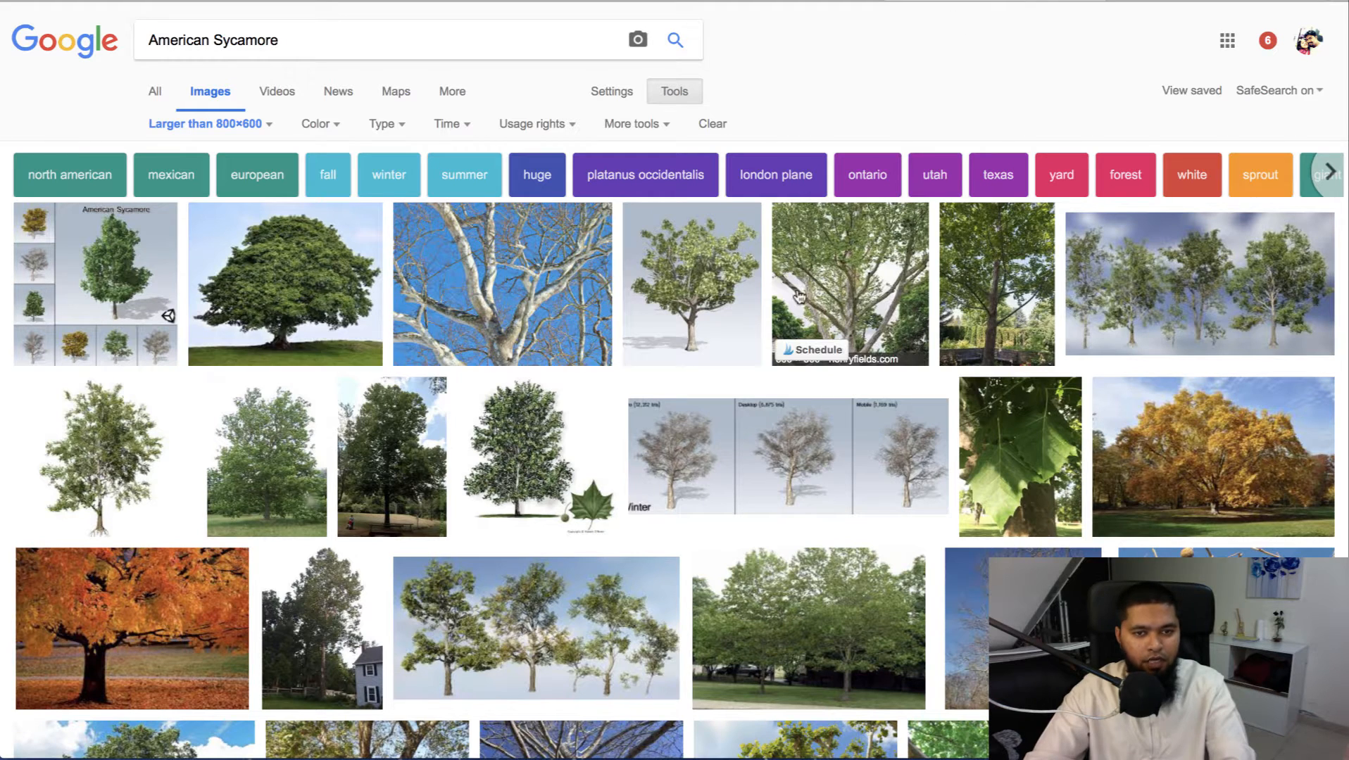
left_click(838, 276)
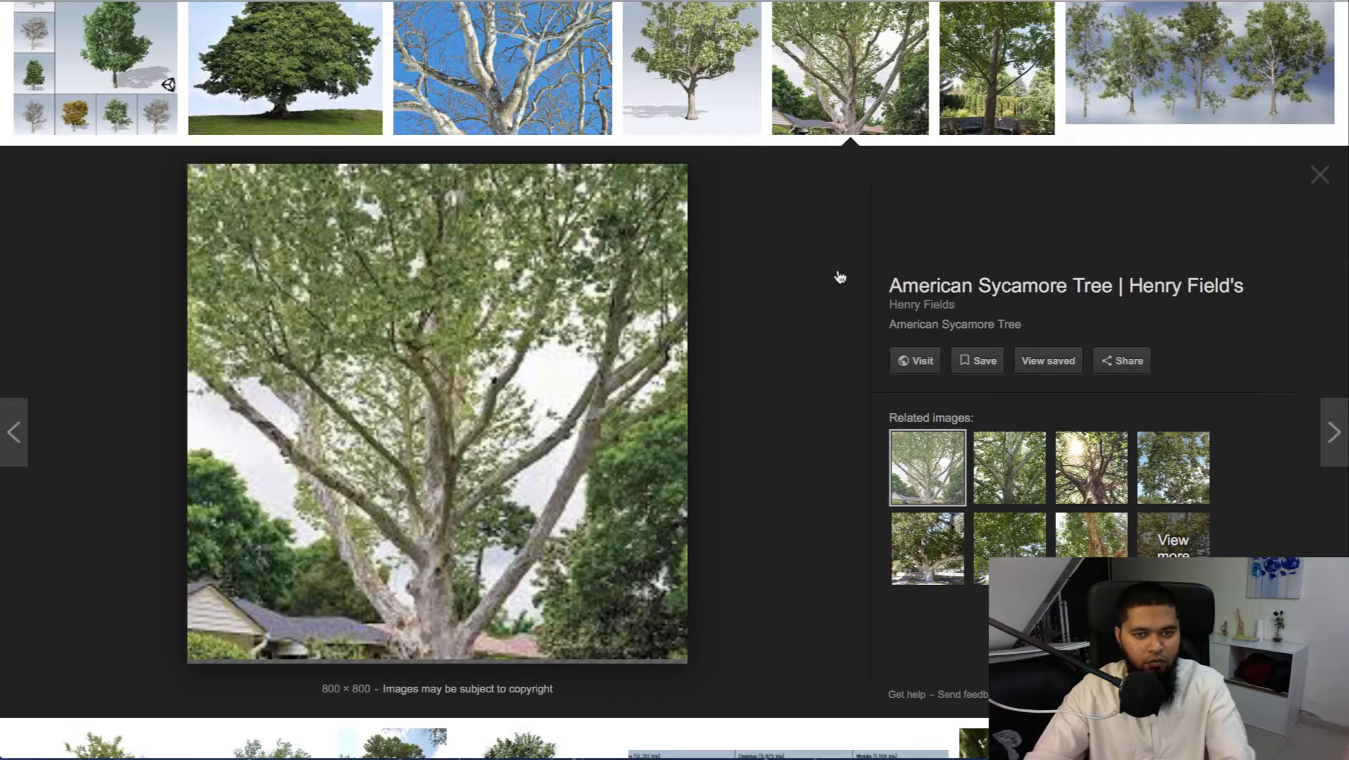
scroll(619, 295, "up", 3)
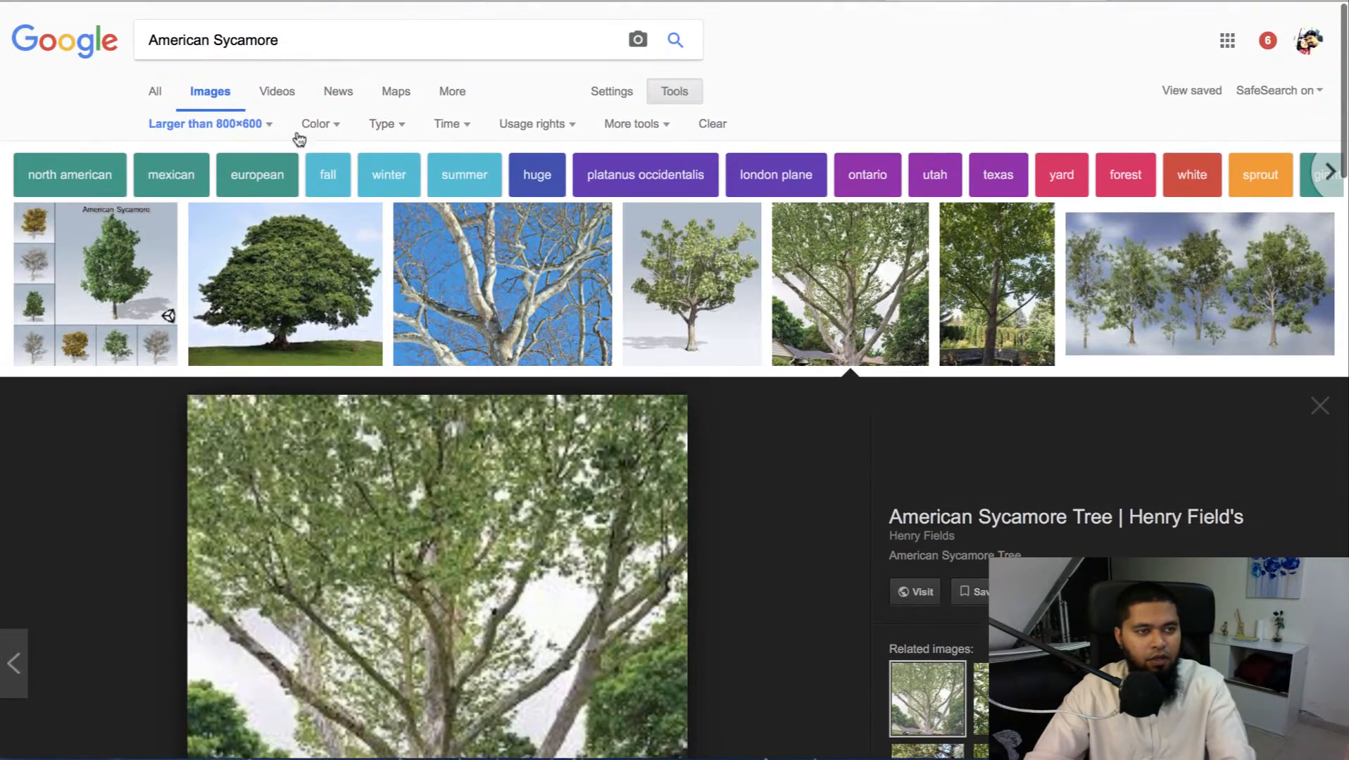
scroll(298, 136, "down", 3)
scroll(387, 255, "down", 2)
right_click(372, 237)
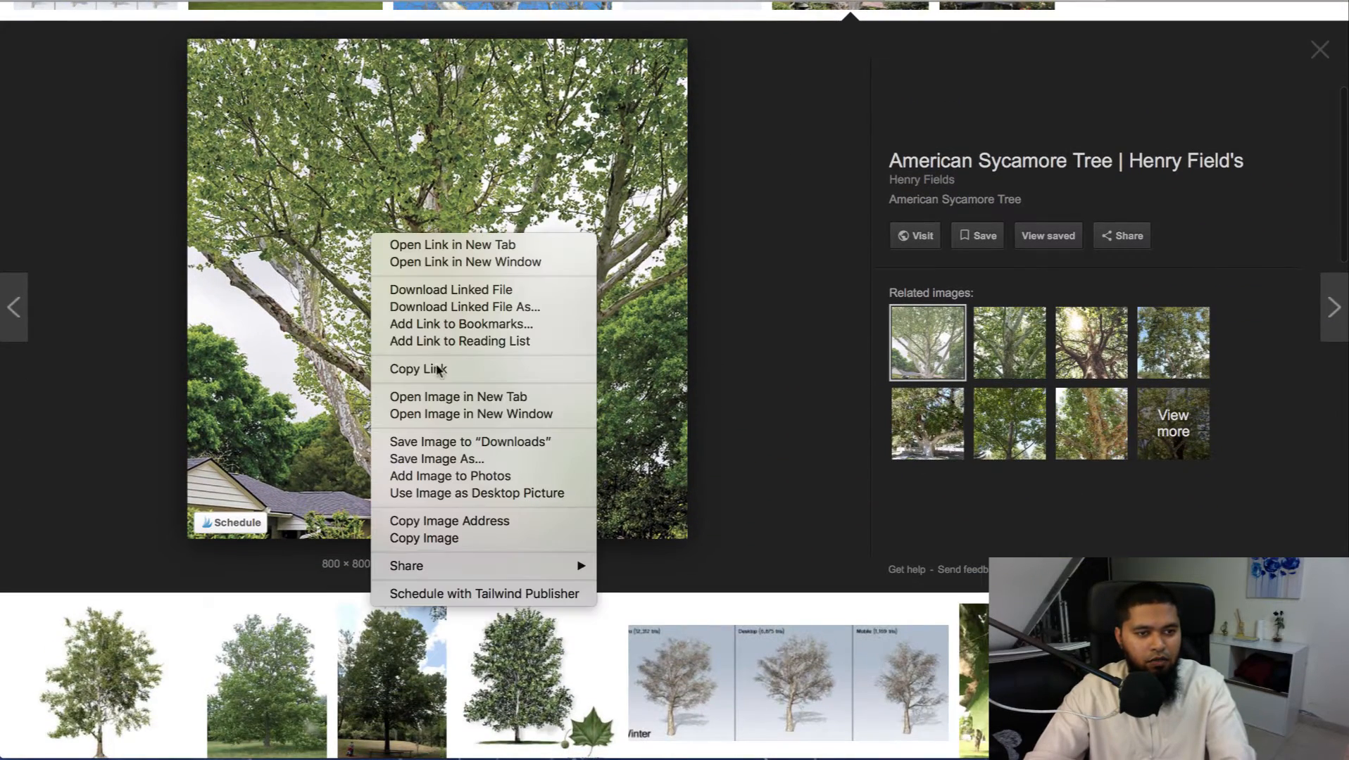
left_click(466, 520)
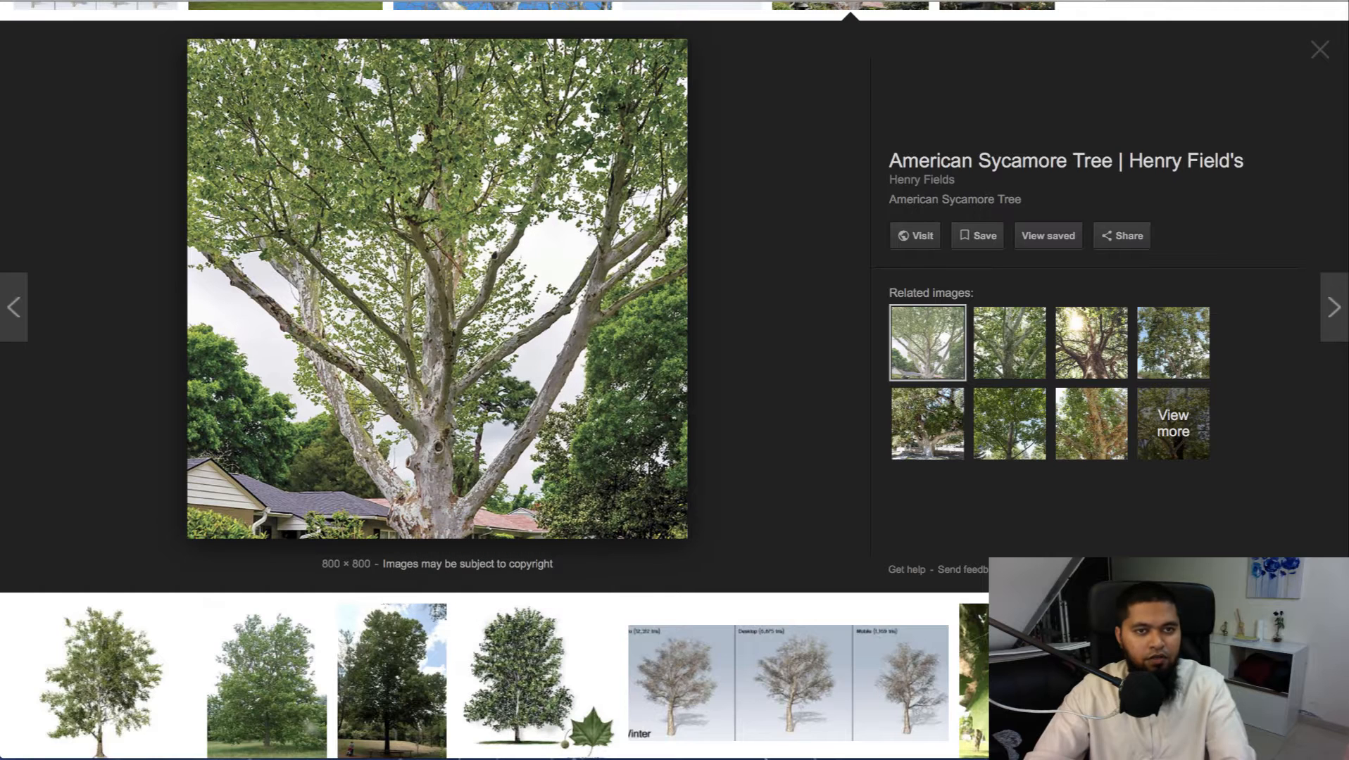
left_click(569, 1)
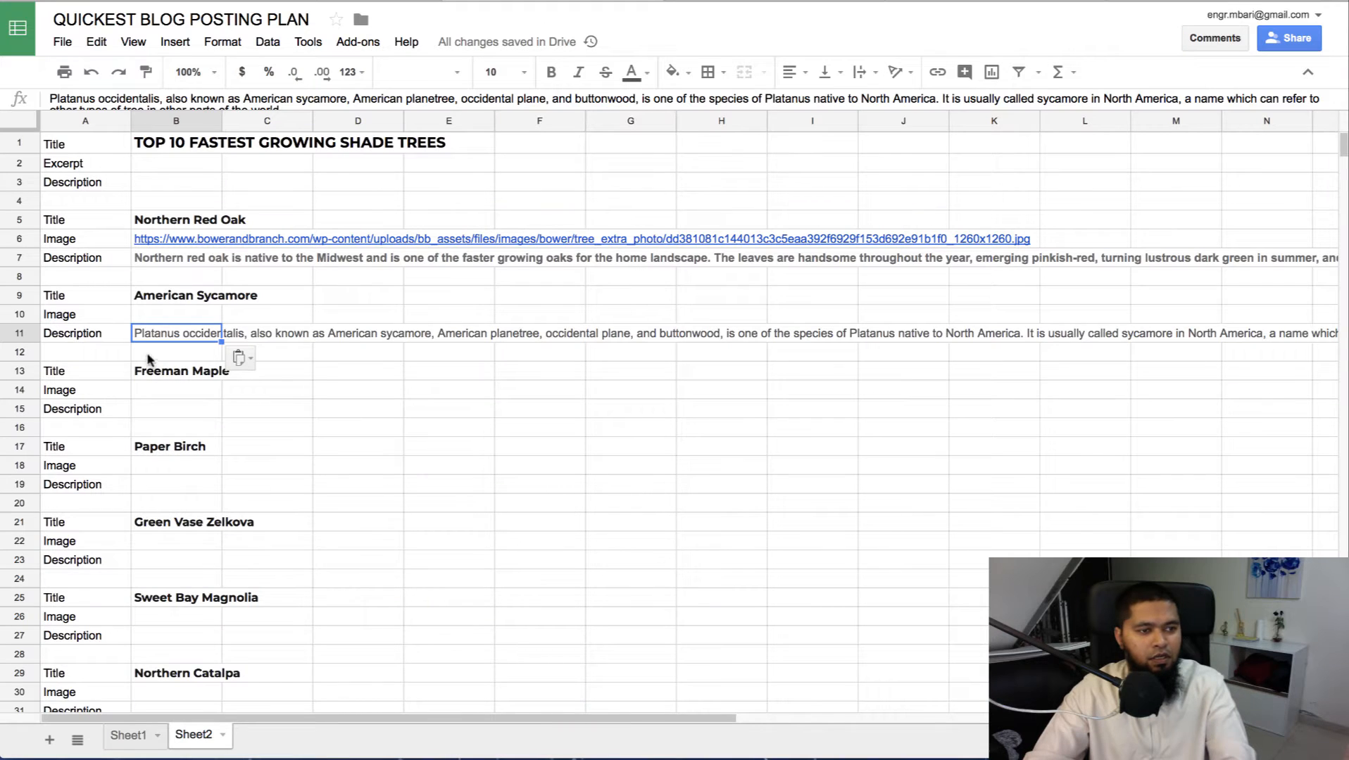
left_click(167, 320)
type("https://www.henryfields.com/images/800/04487.jpg")
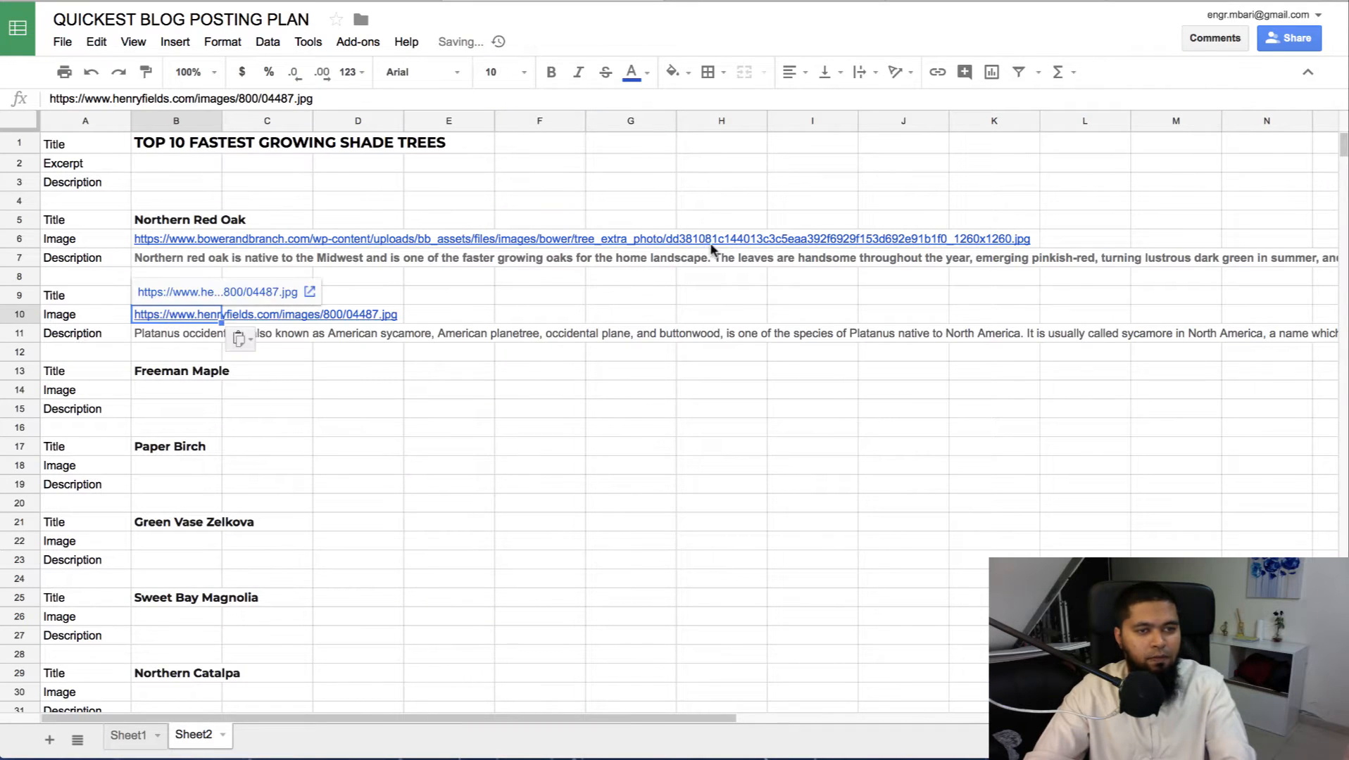
- Copy the Freeman Maple title from B13 in Sheet2 and run a Google image search for it
left_click(722, 239)
left_click(964, 1)
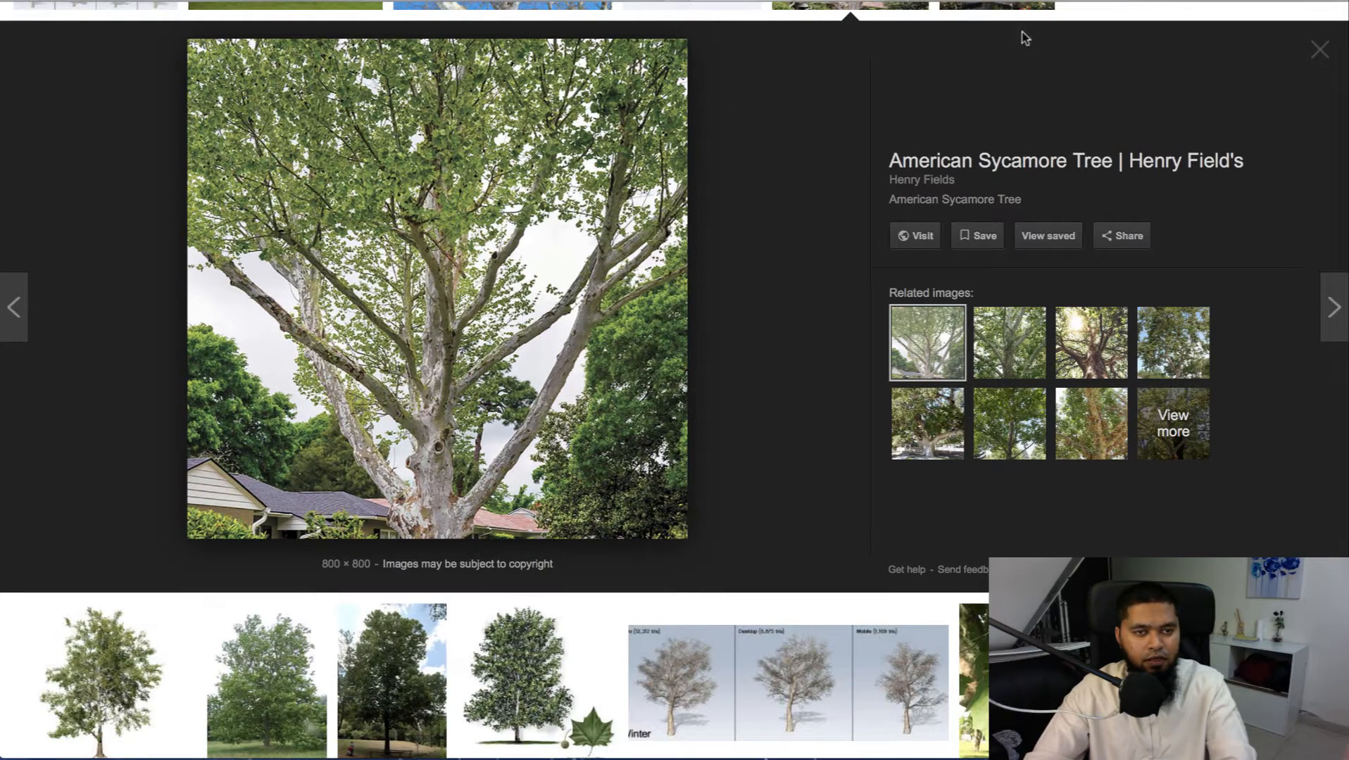
scroll(831, 130, "up", 4)
scroll(831, 132, "up", 1)
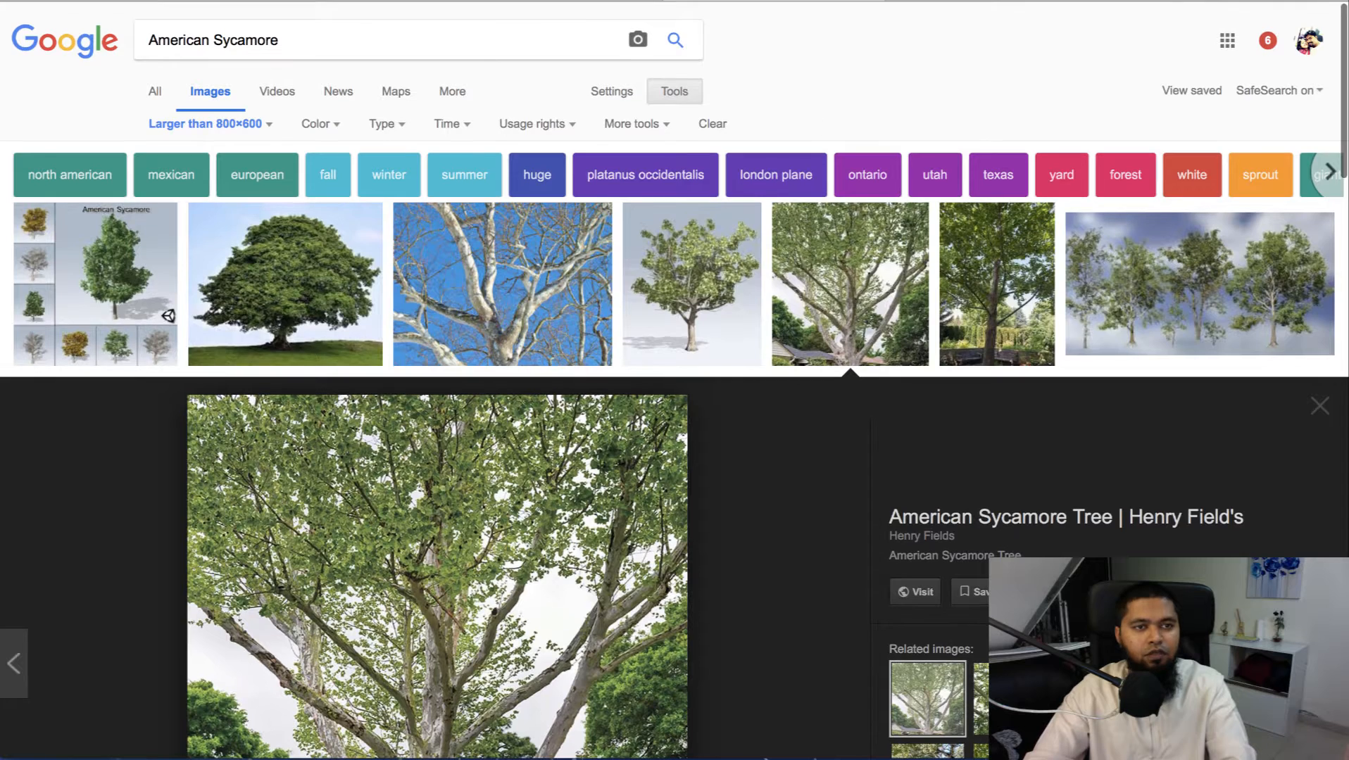
left_click(564, 1)
left_click(158, 378)
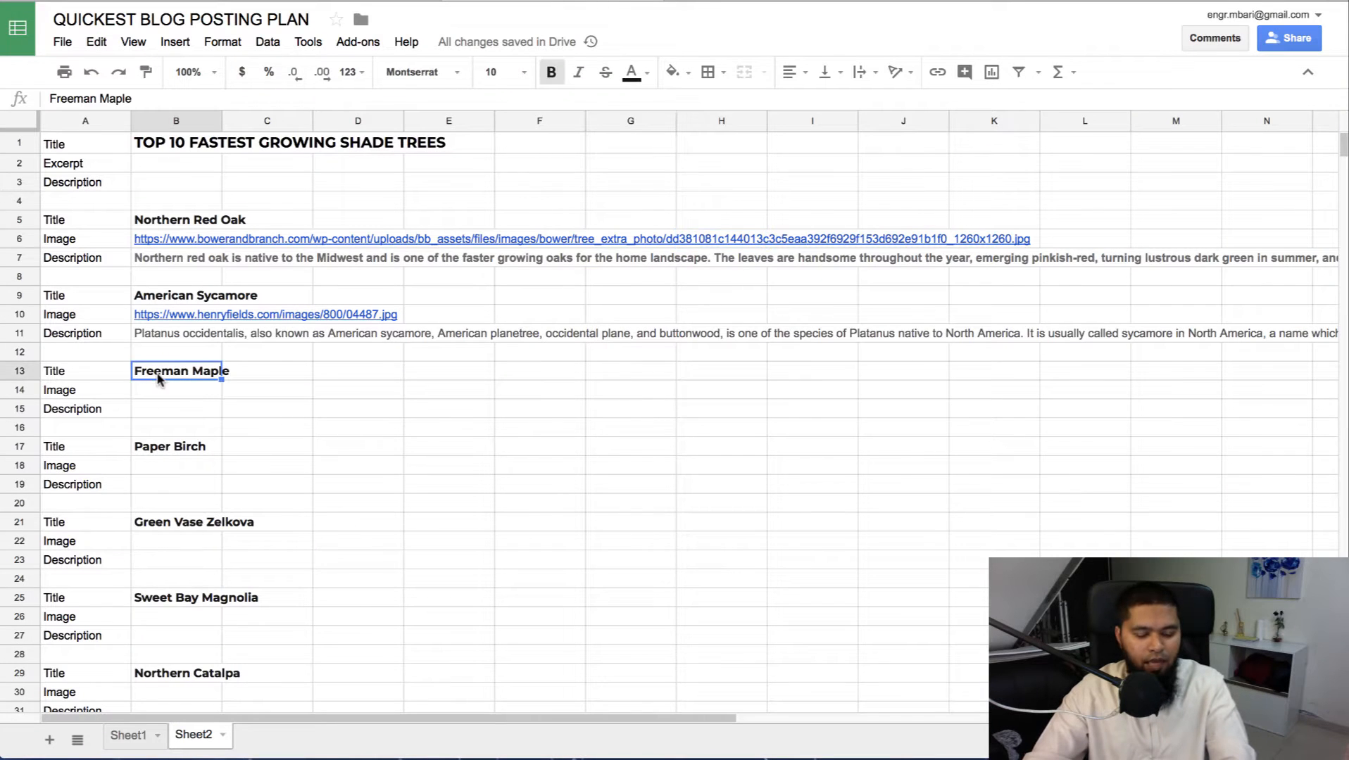
left_click(715, 2)
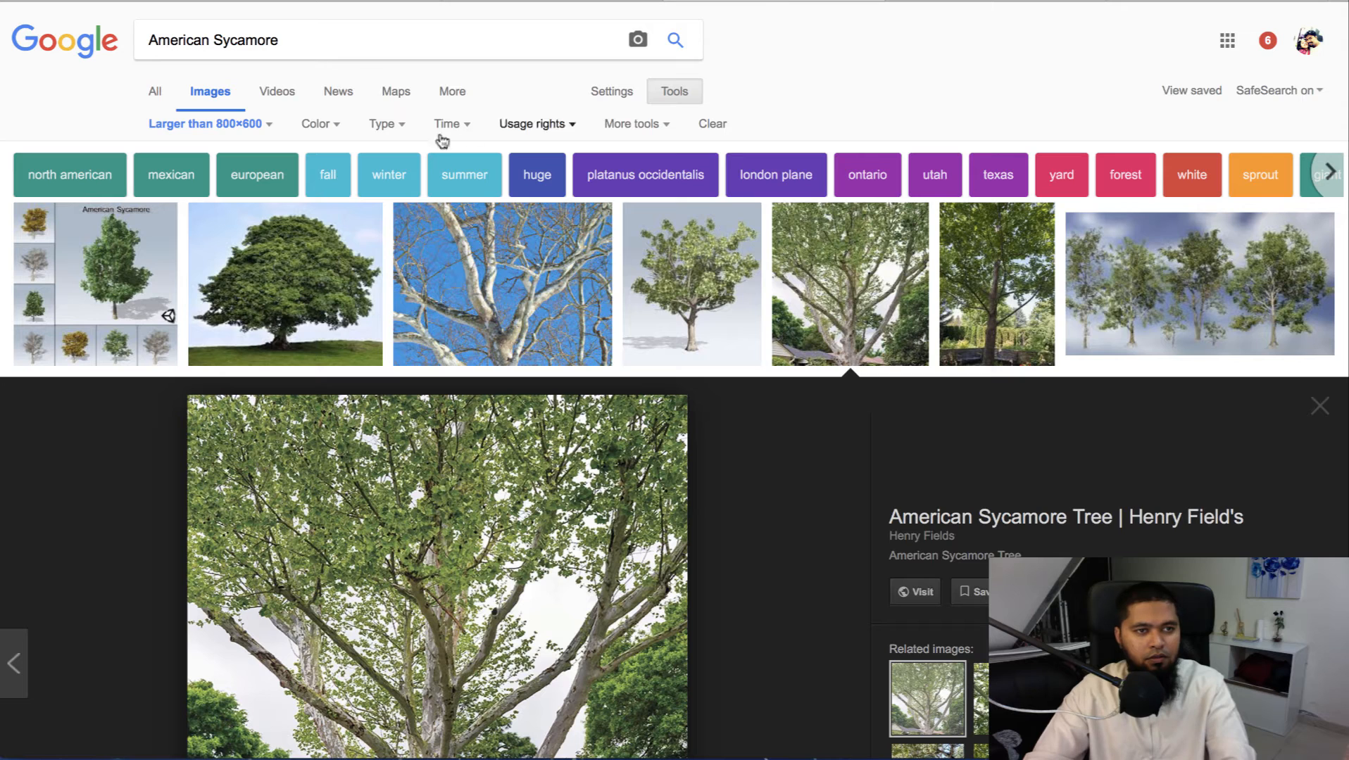
key("ctrl+a")
type("Freeman Maple")
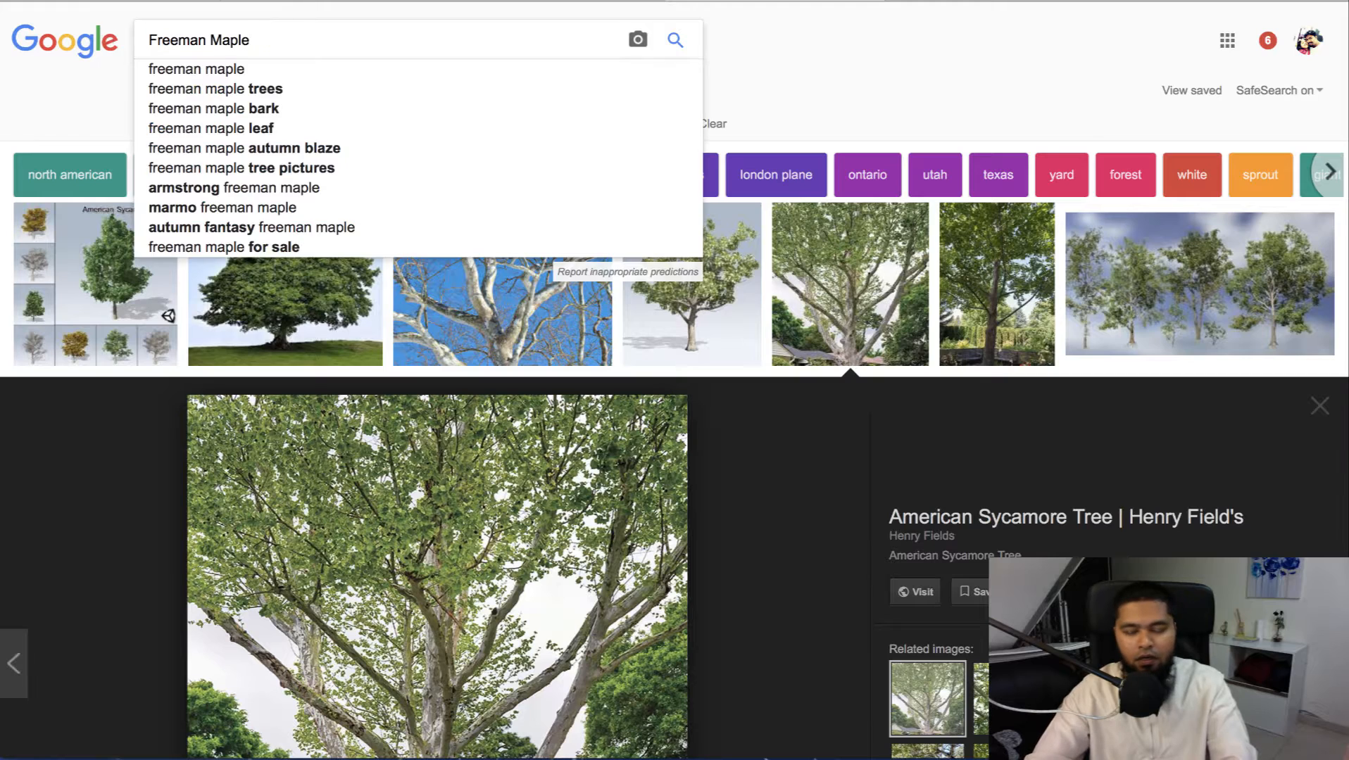
key("Return")
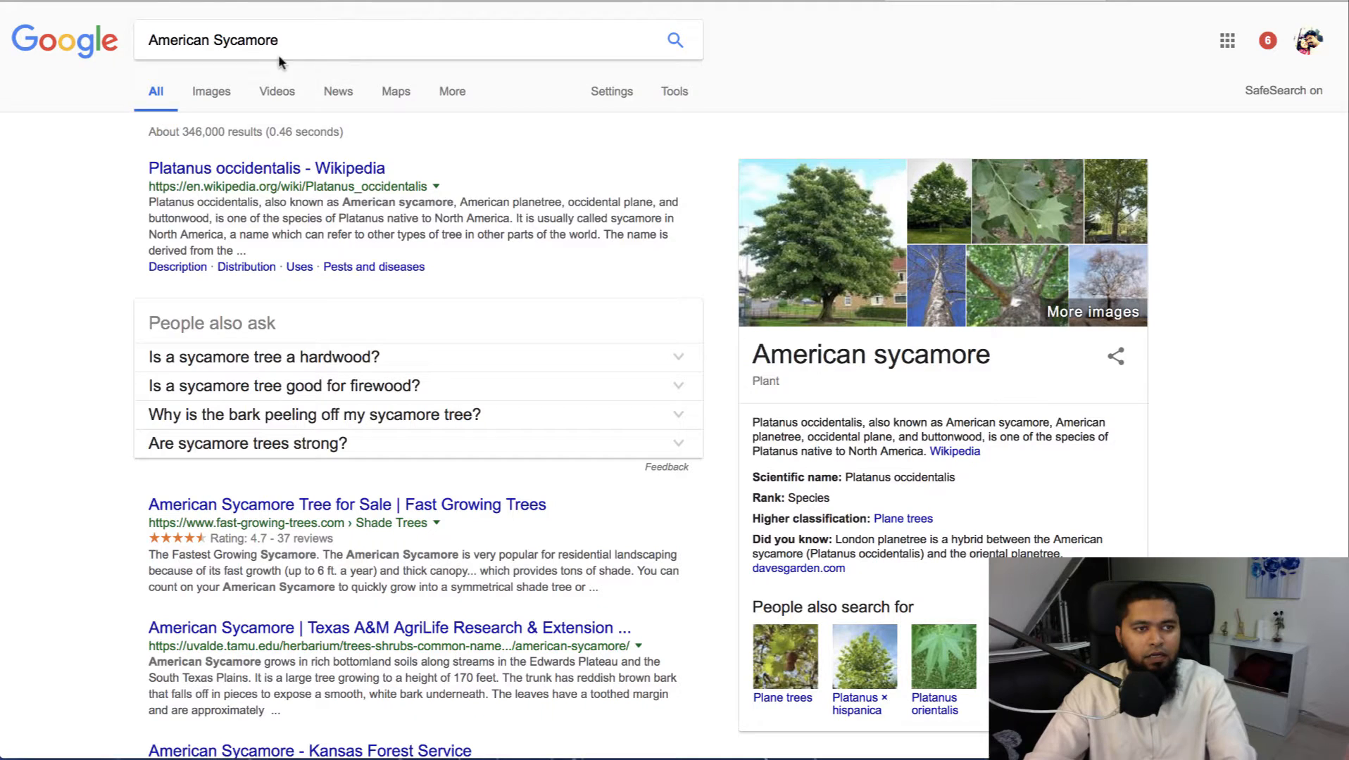
- Replace American Sycamore with Freeman Maple in the Google web search and run it
left_click(280, 54)
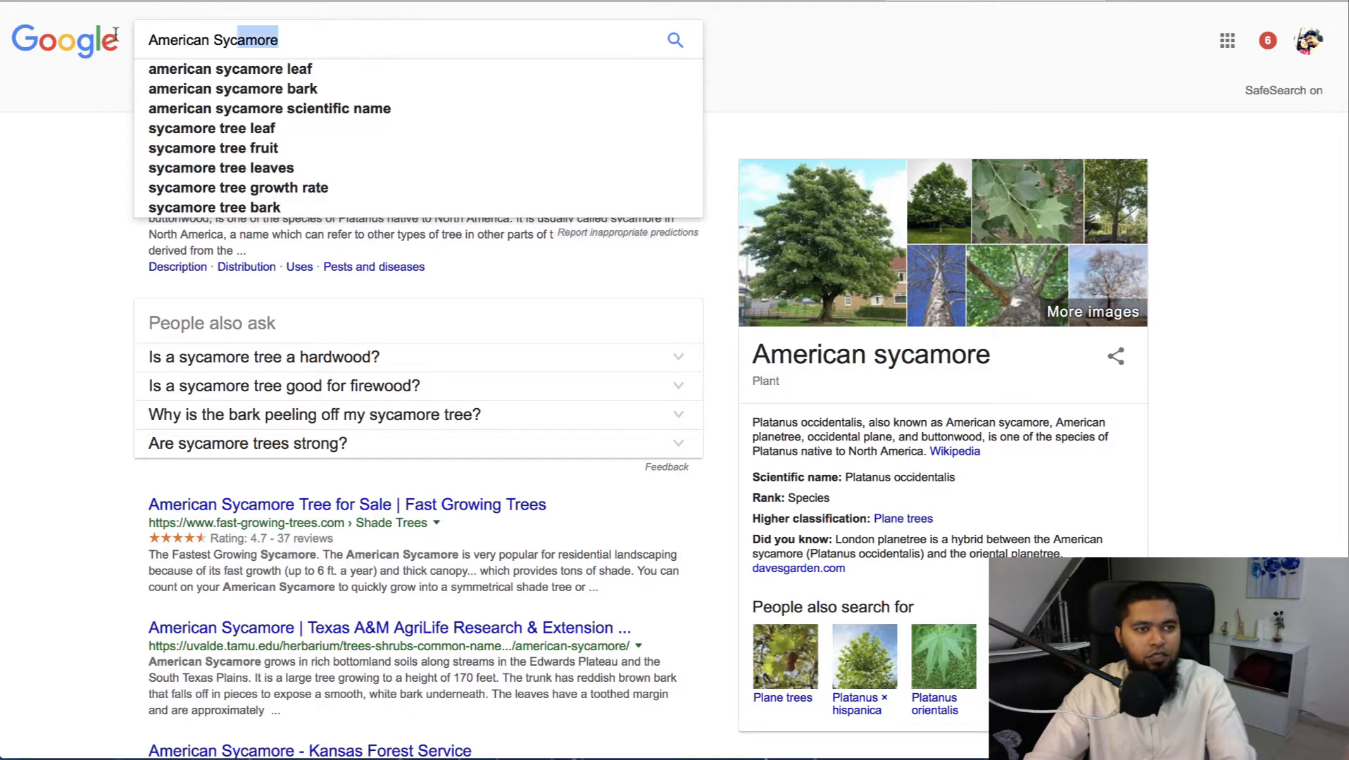
key("ctrl+a")
type("Freeman Maple")
key("Return")
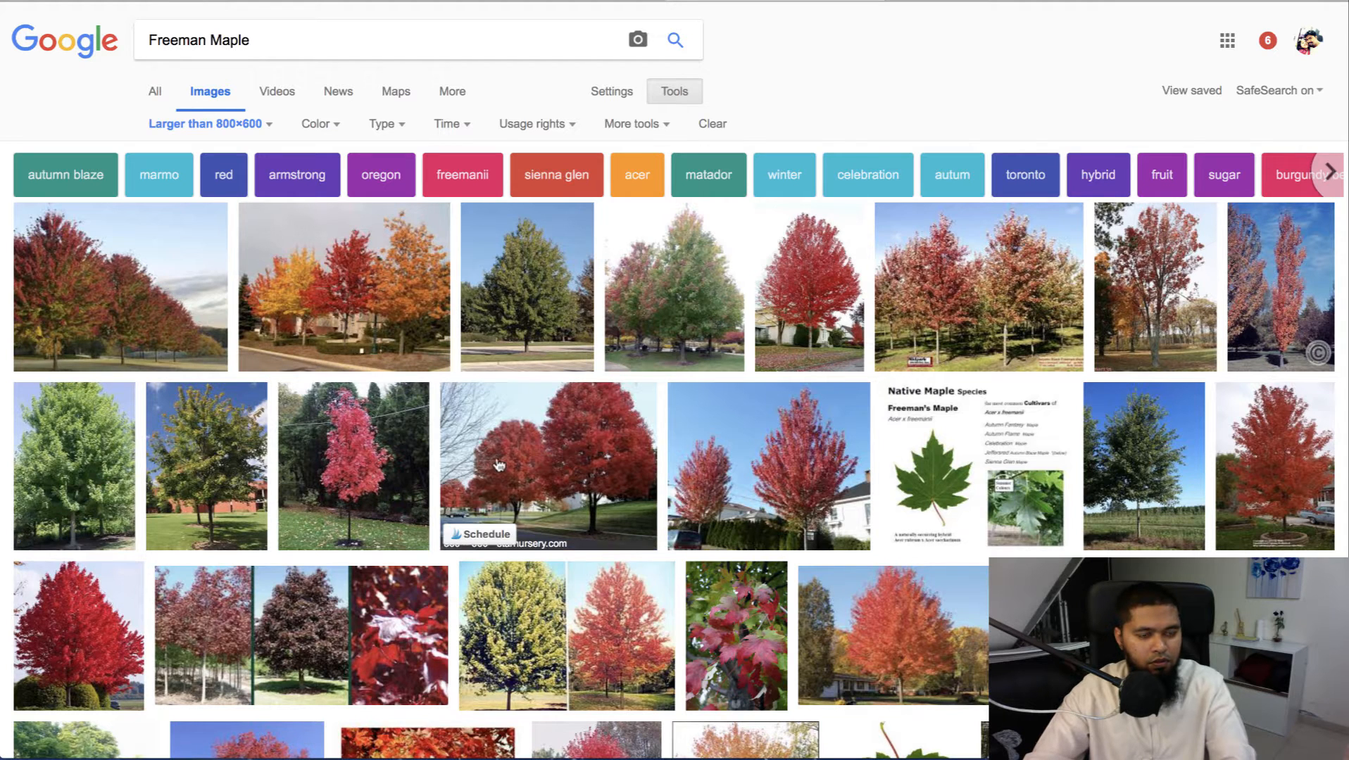
- Copy the image address of the Dave's Garden red Freeman's Maple photo and paste it into cell B14
left_click(364, 464)
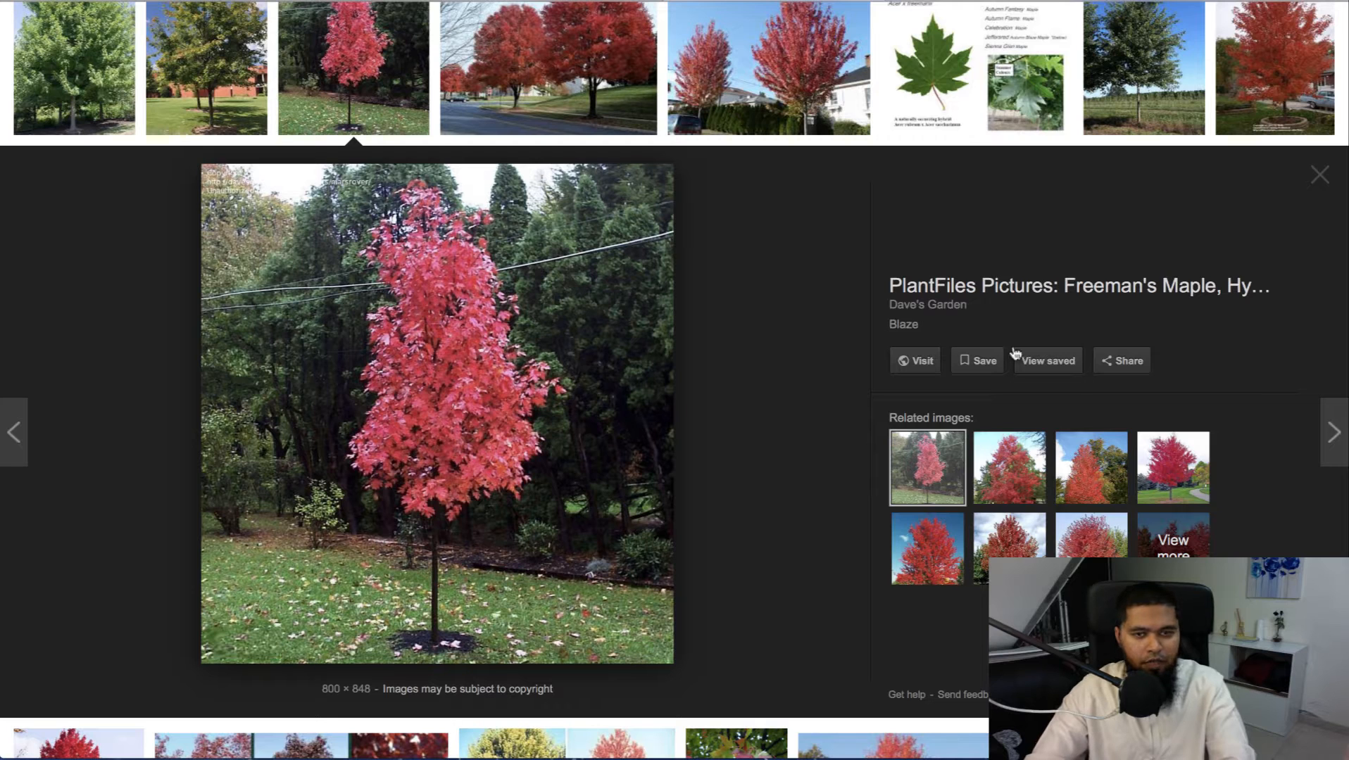
right_click(461, 338)
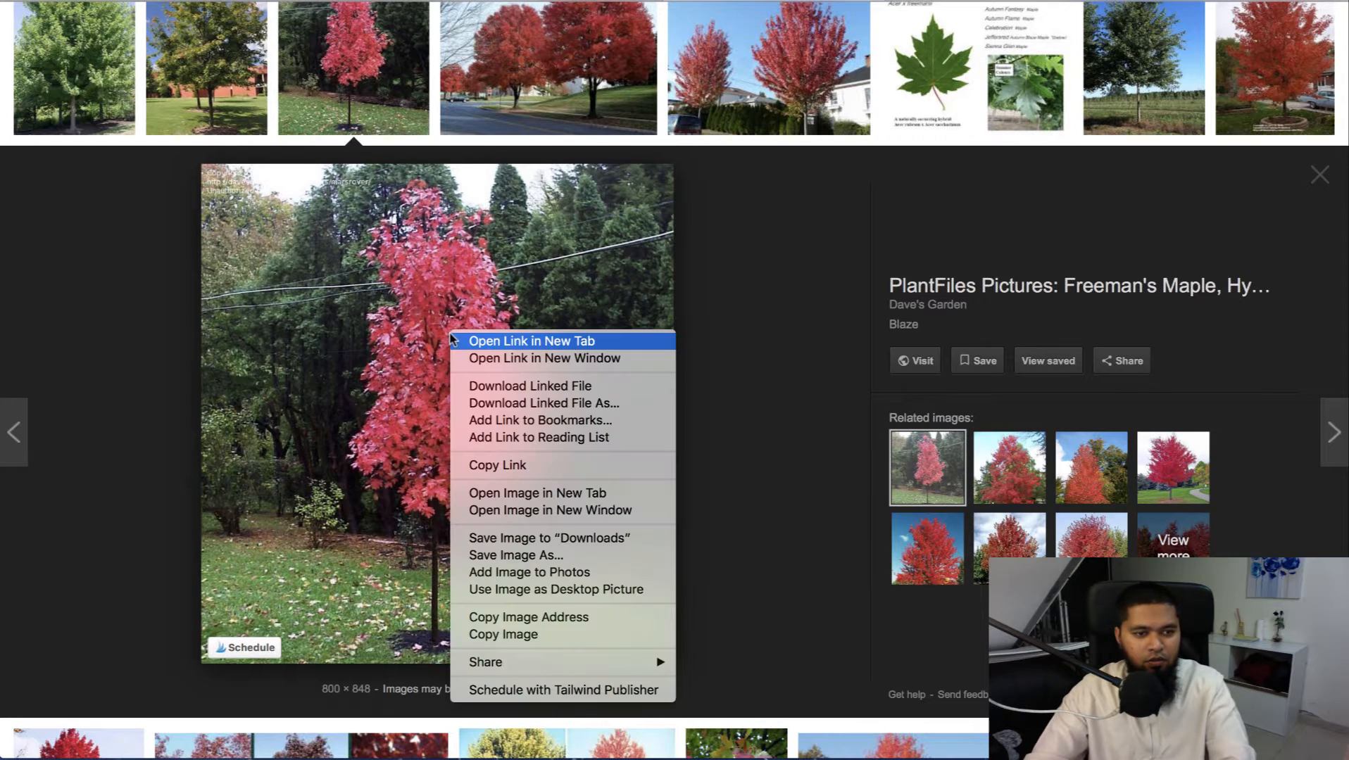
left_click(528, 620)
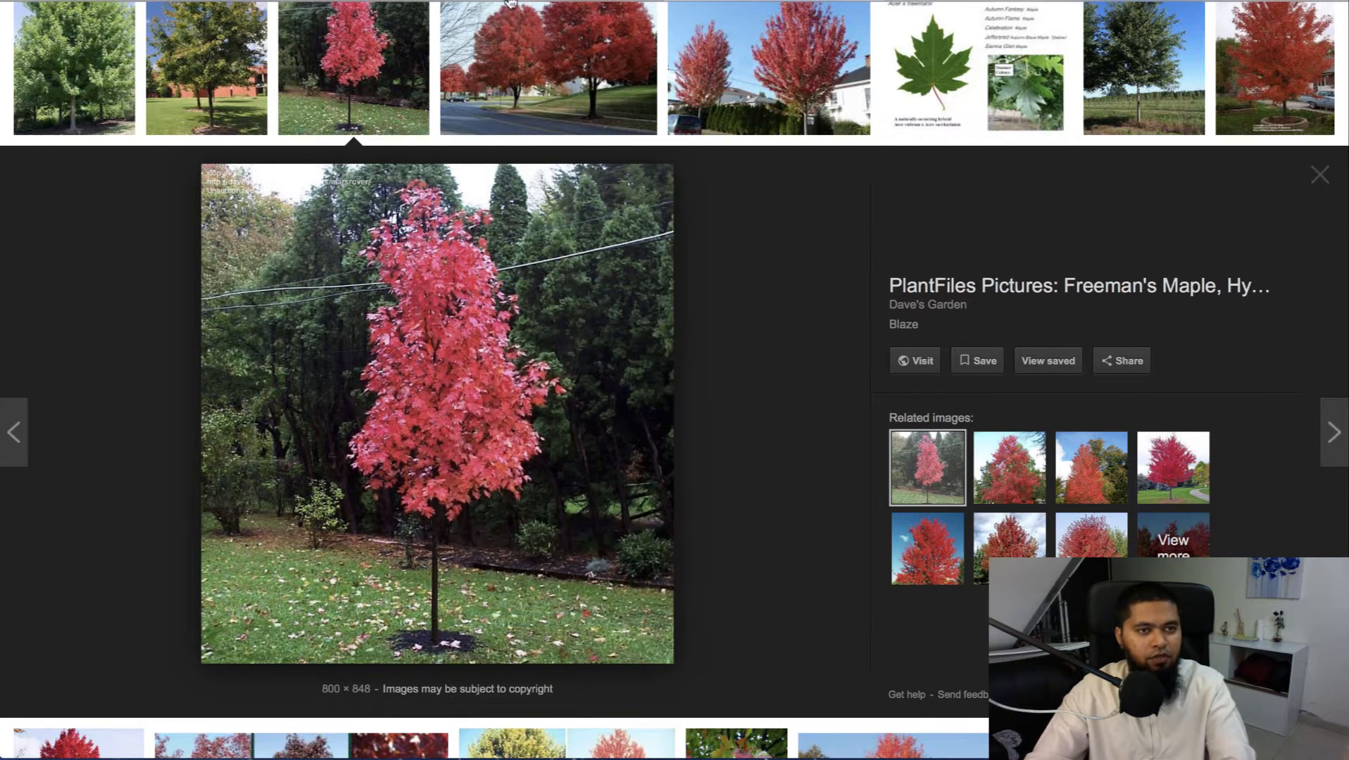
left_click(550, 1)
left_click(156, 394)
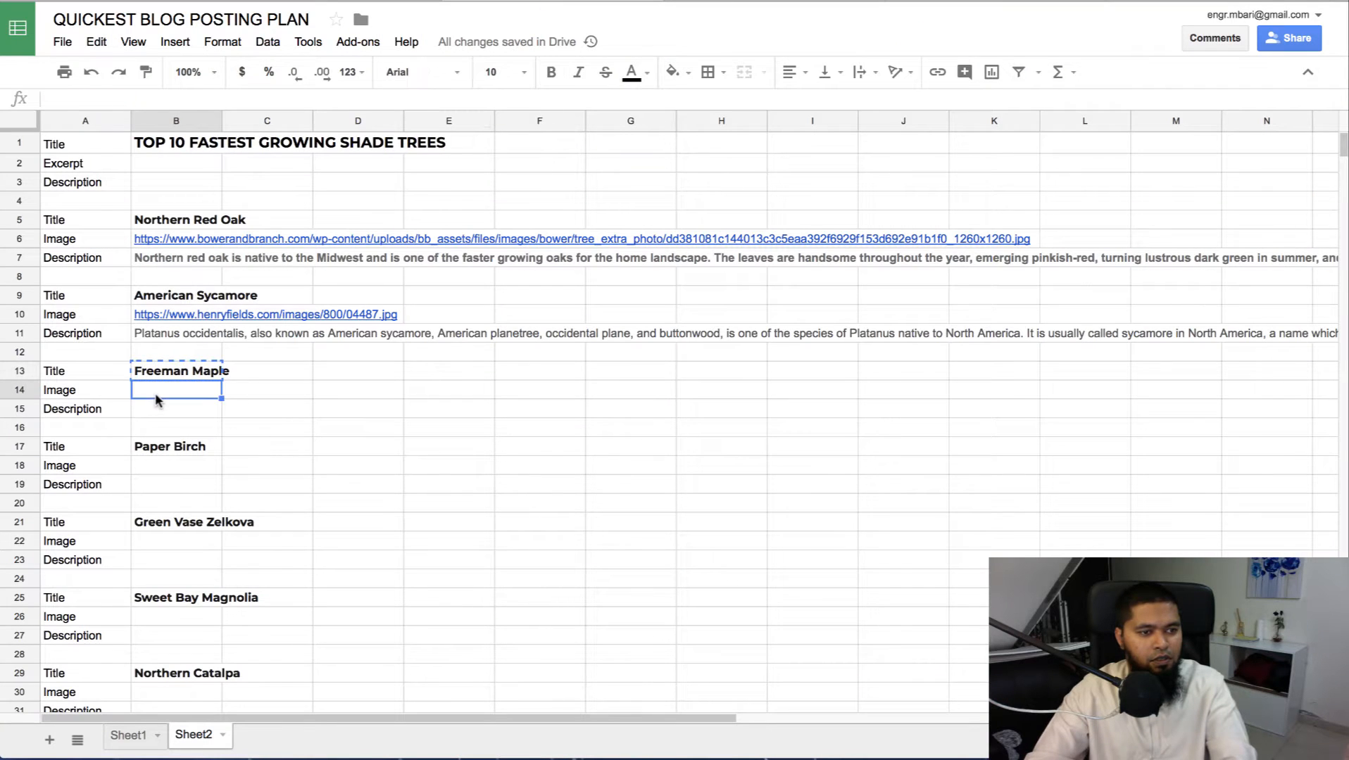
key("ctrl+v")
- Copy The Morton Arboretum's Freeman's maple description from the web results and paste it into cell B15
left_click(936, 3)
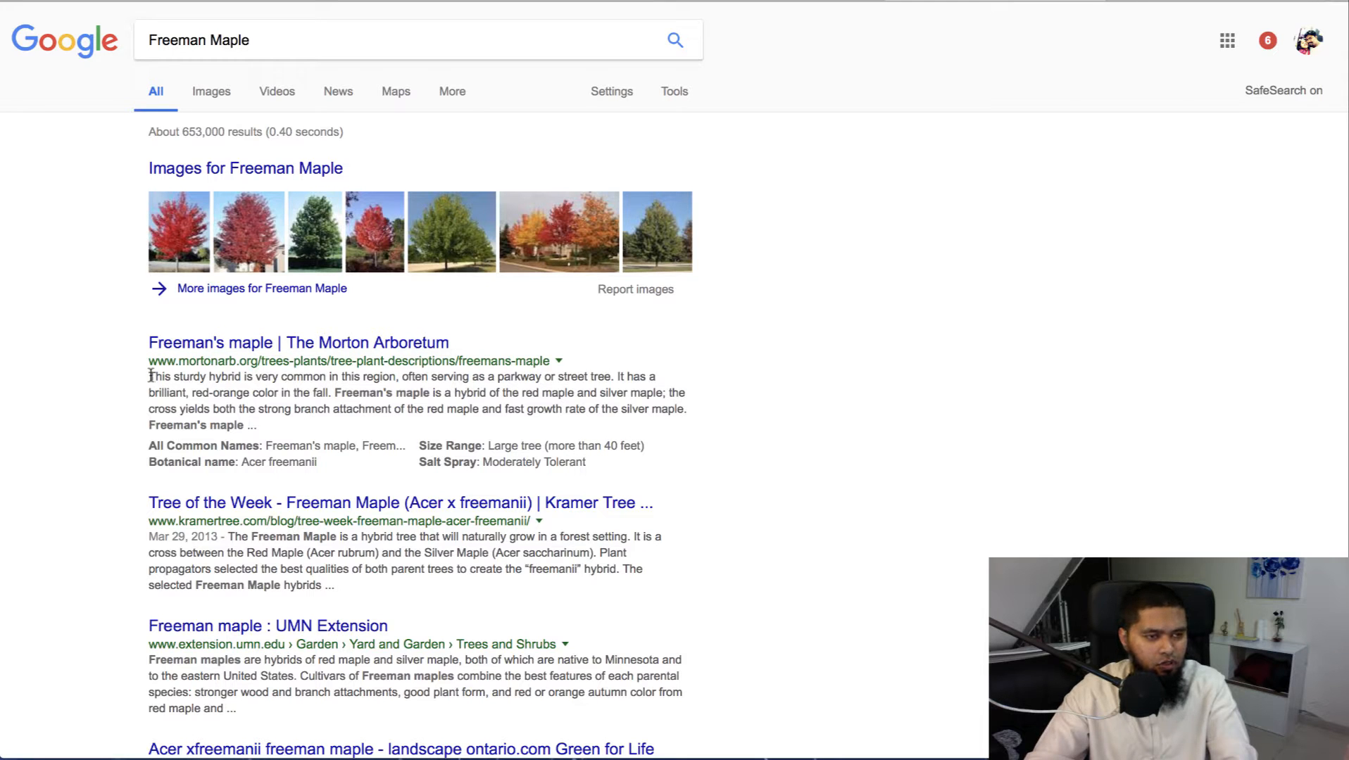
left_click_drag(150, 377, 695, 409)
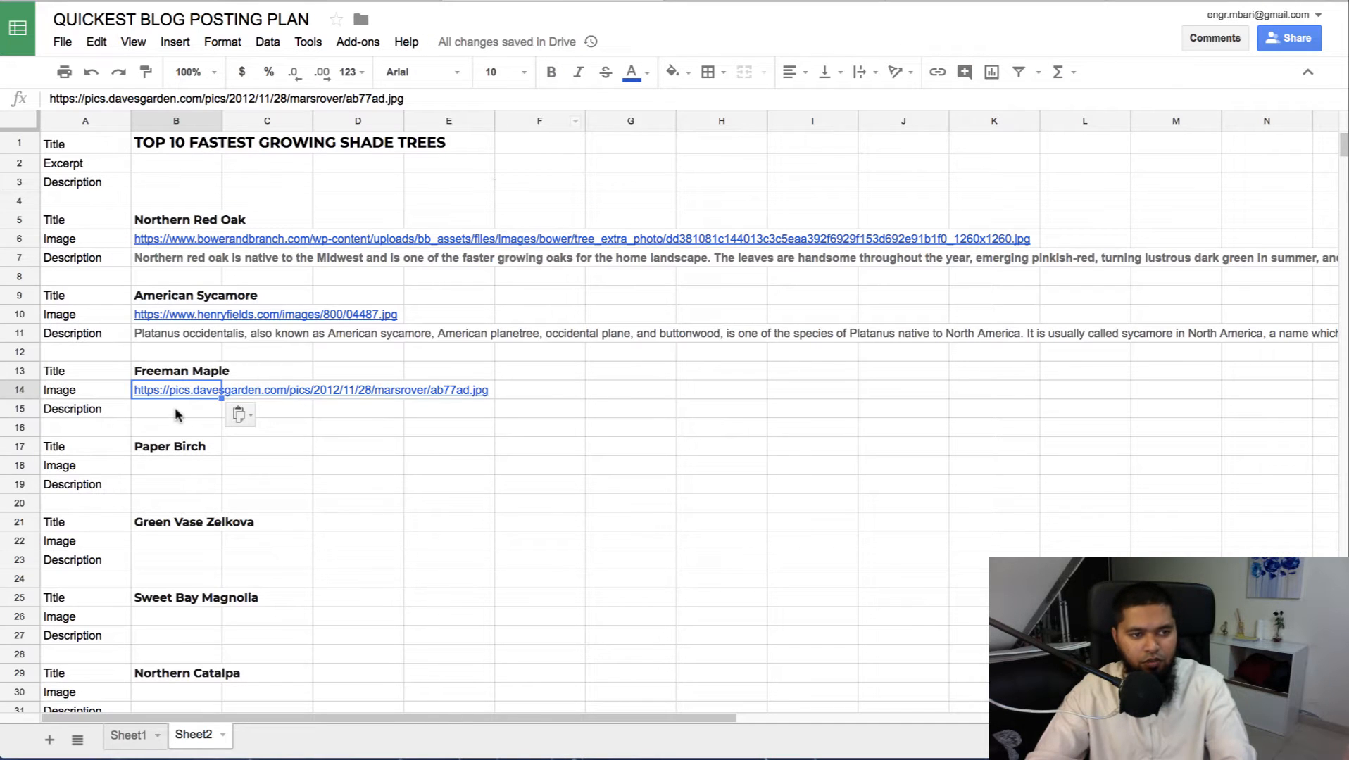
left_click(176, 414)
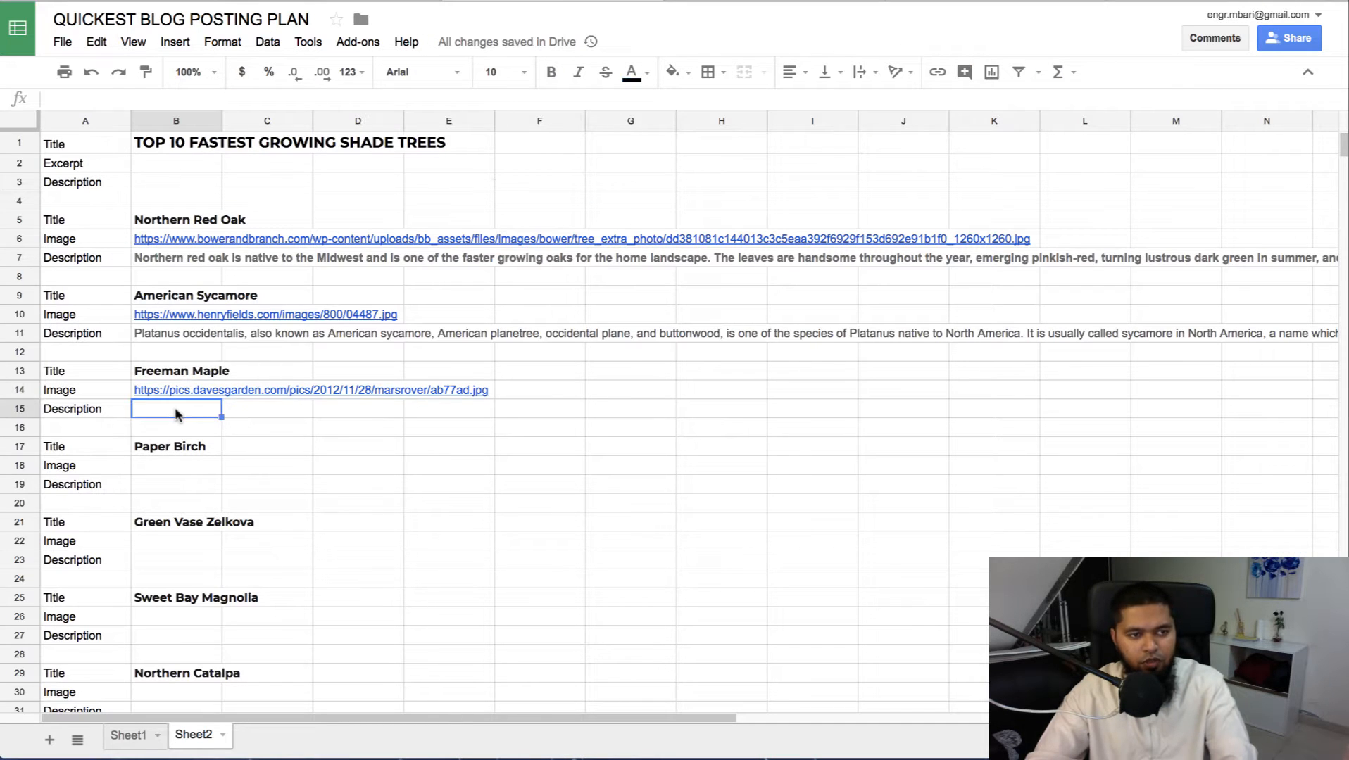
key("ctrl+v")
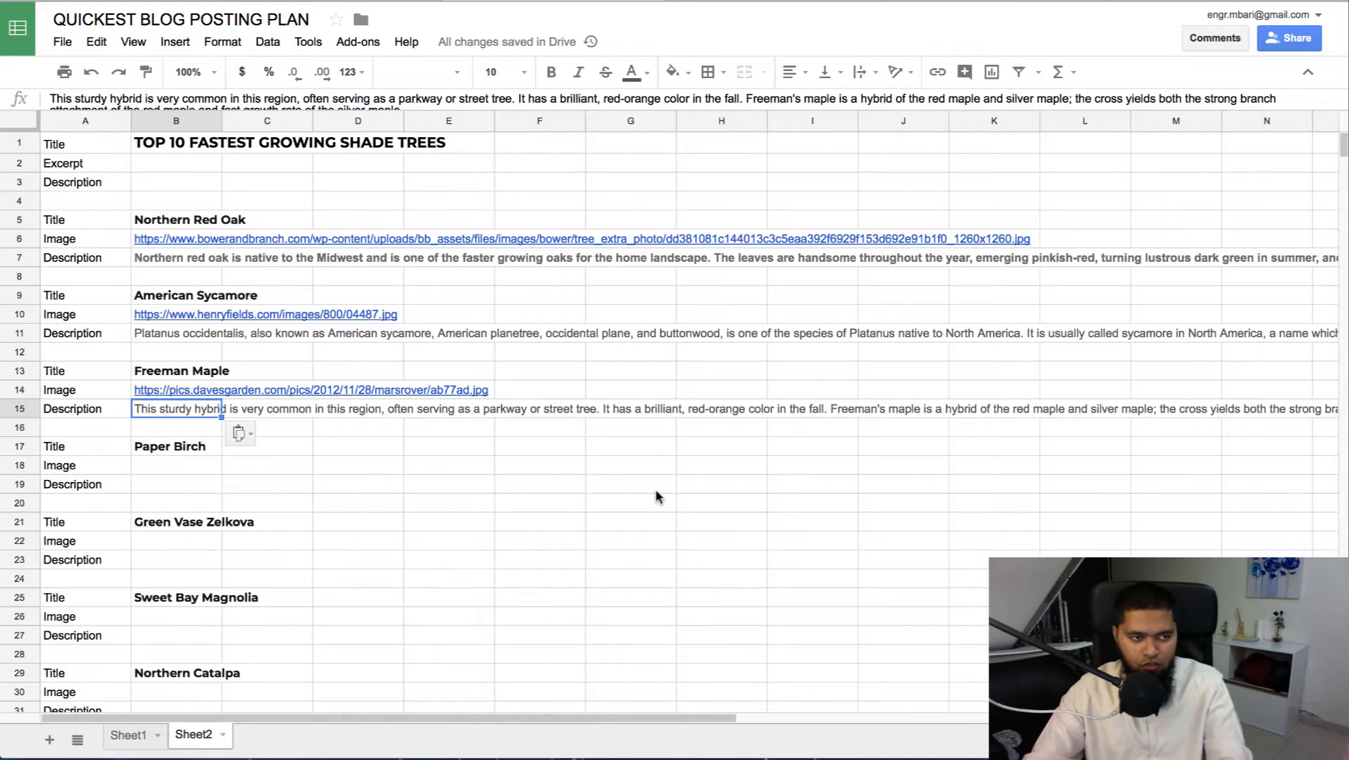
- Review the title, image and description entries of all the trees in Sheet2, down to Green Giant Arborvitae
scroll(348, 455, "down", 6)
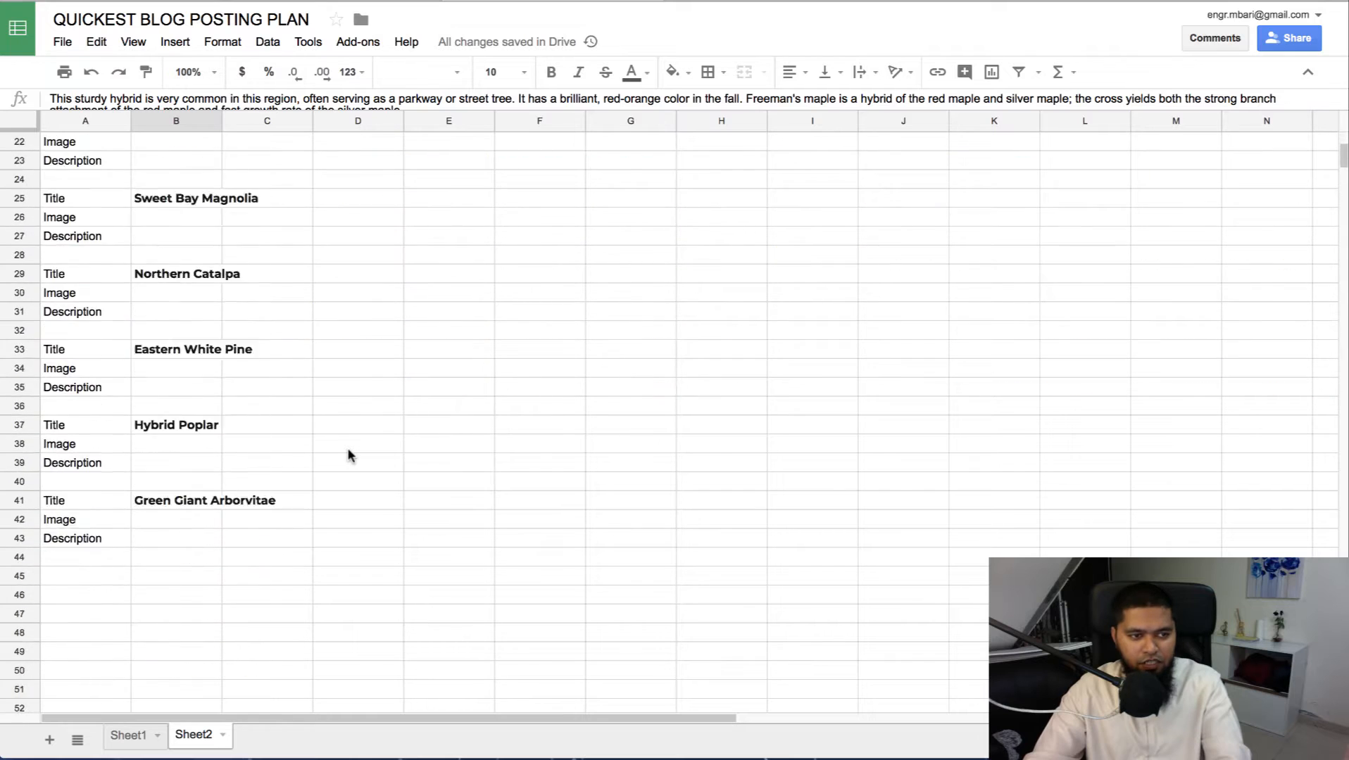
scroll(354, 456, "up", 6)
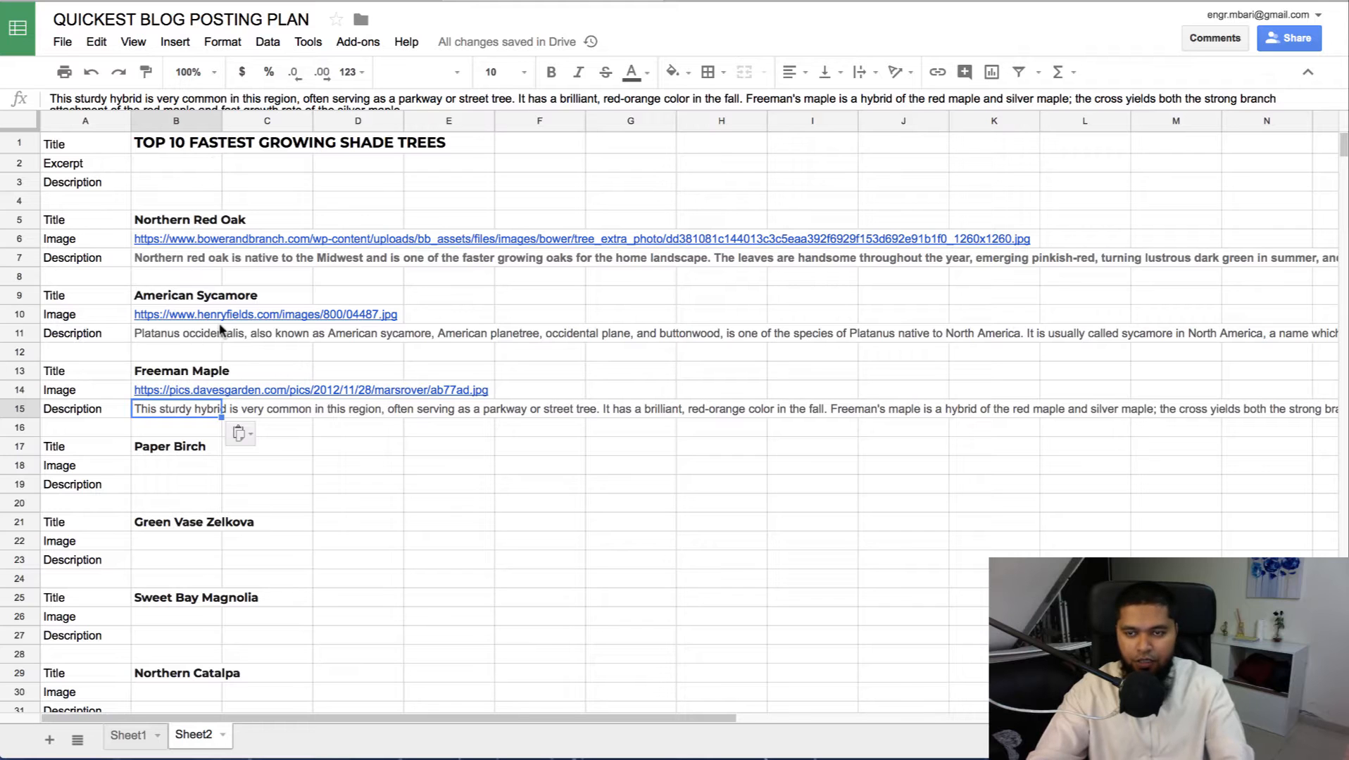
scroll(295, 413, "down", 4)
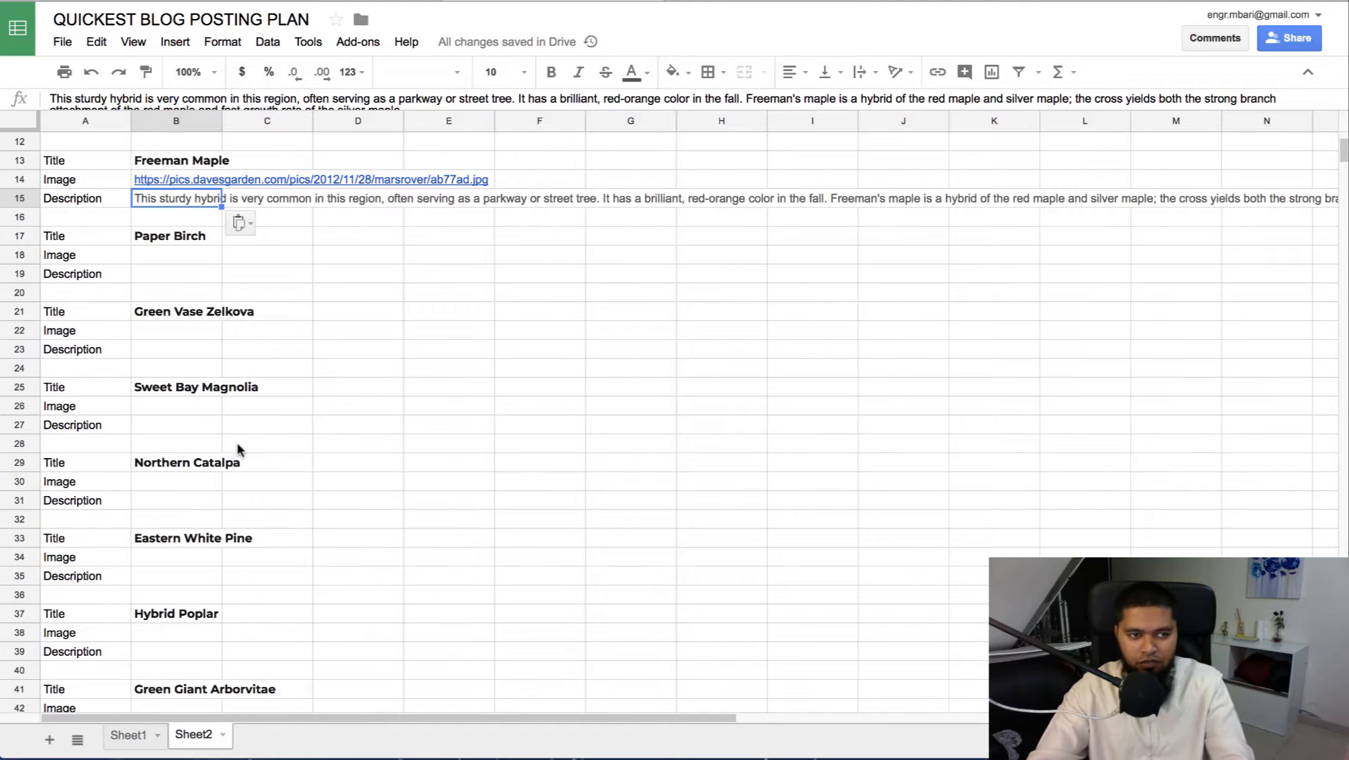
scroll(238, 446, "down", 3)
scroll(268, 454, "up", 6)
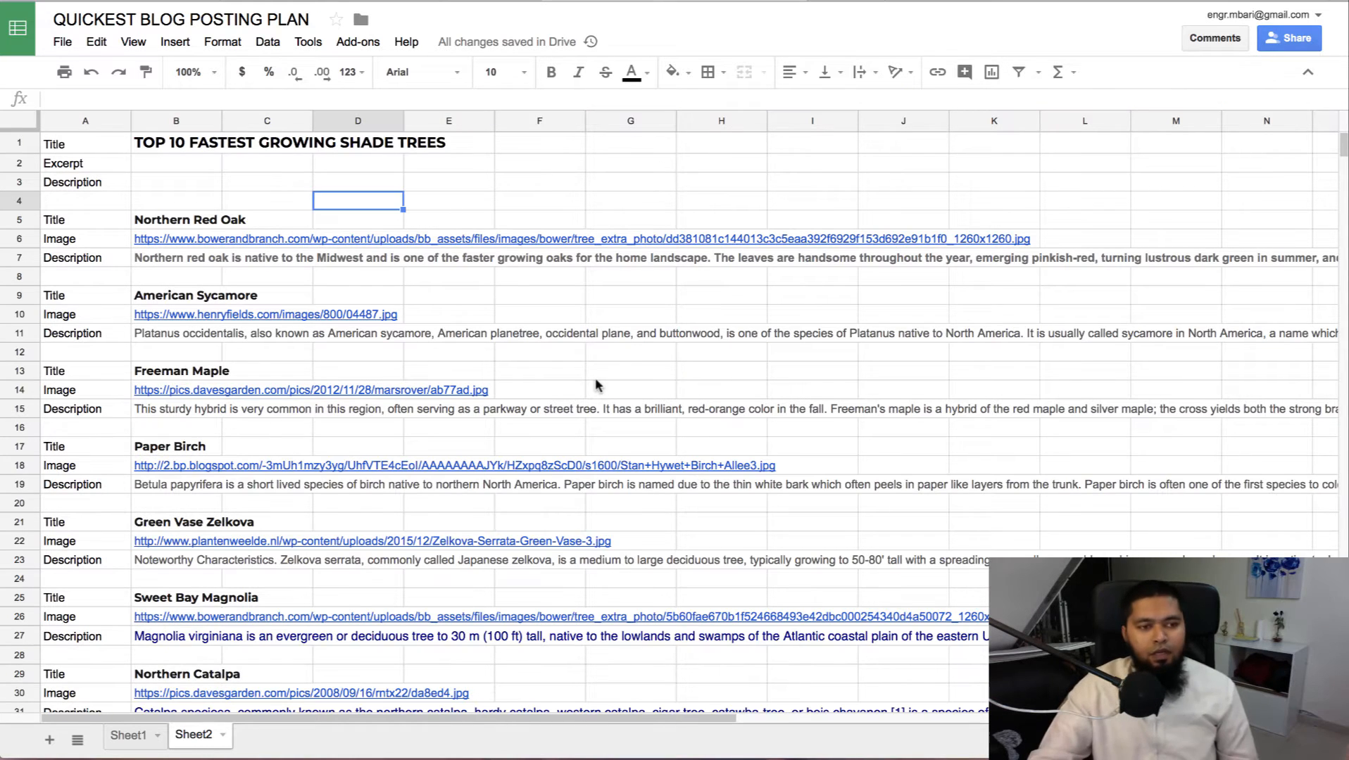
left_click(596, 373)
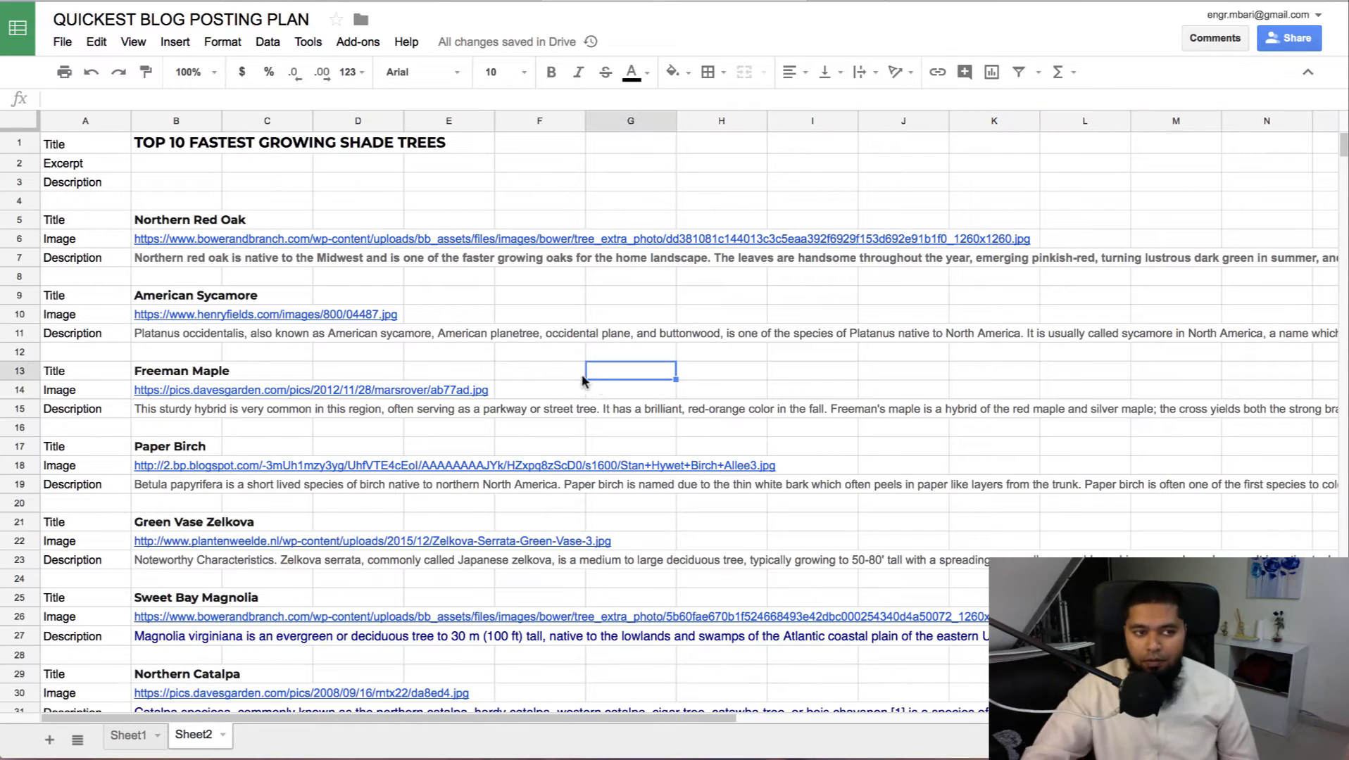
scroll(217, 240, "down", 6)
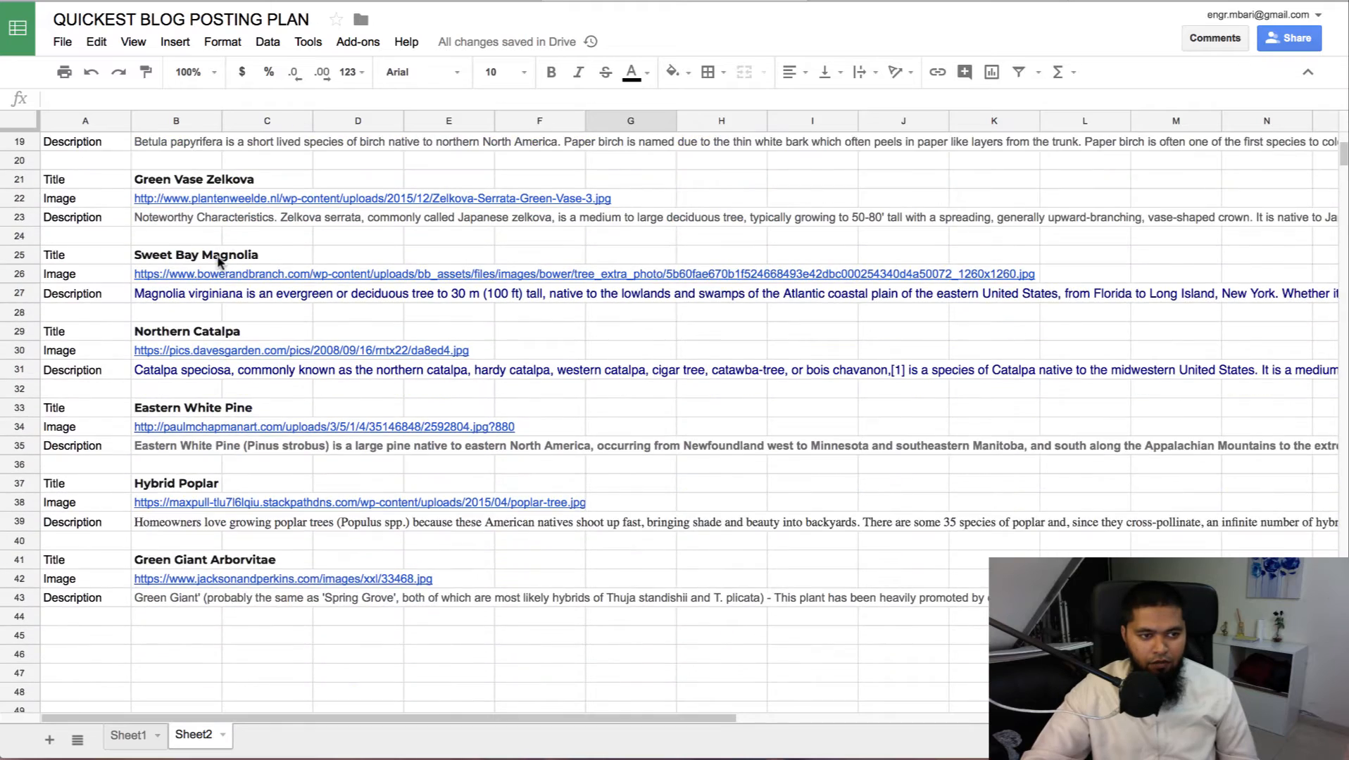
scroll(219, 233, "up", 4)
scroll(236, 268, "up", 2)
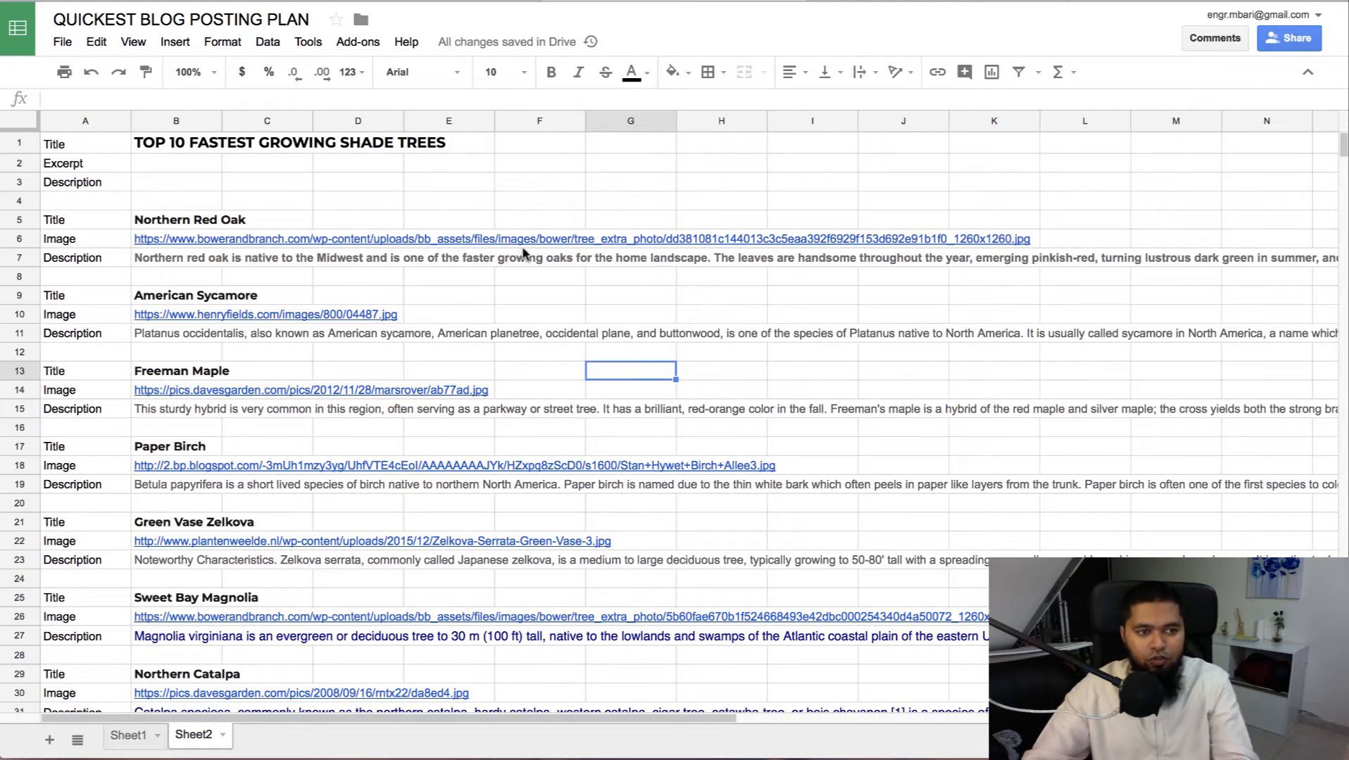
left_click(159, 262)
left_click(166, 244)
scroll(184, 240, "down", 1)
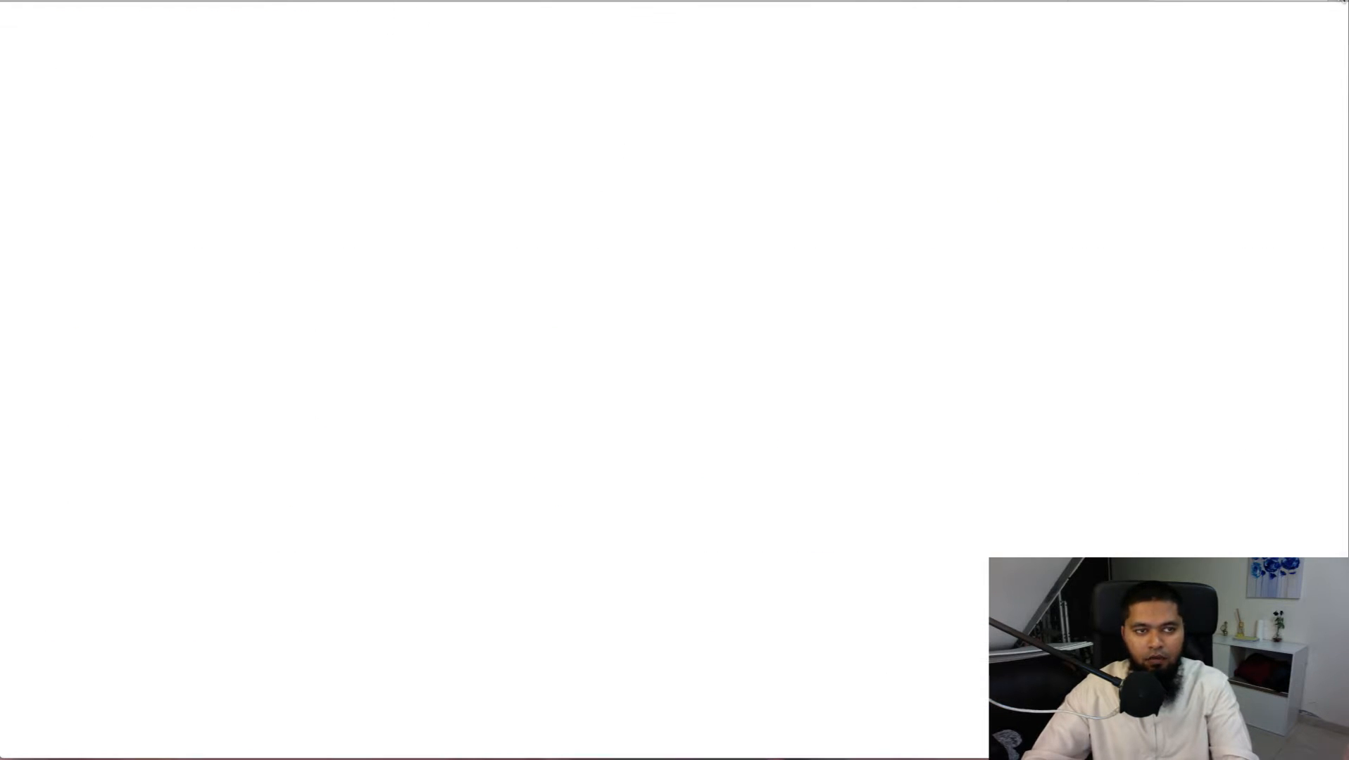
- Open the Big Day Quote WordPress dashboard and the Spin Rewriter site in separate browser tabs
type("big")
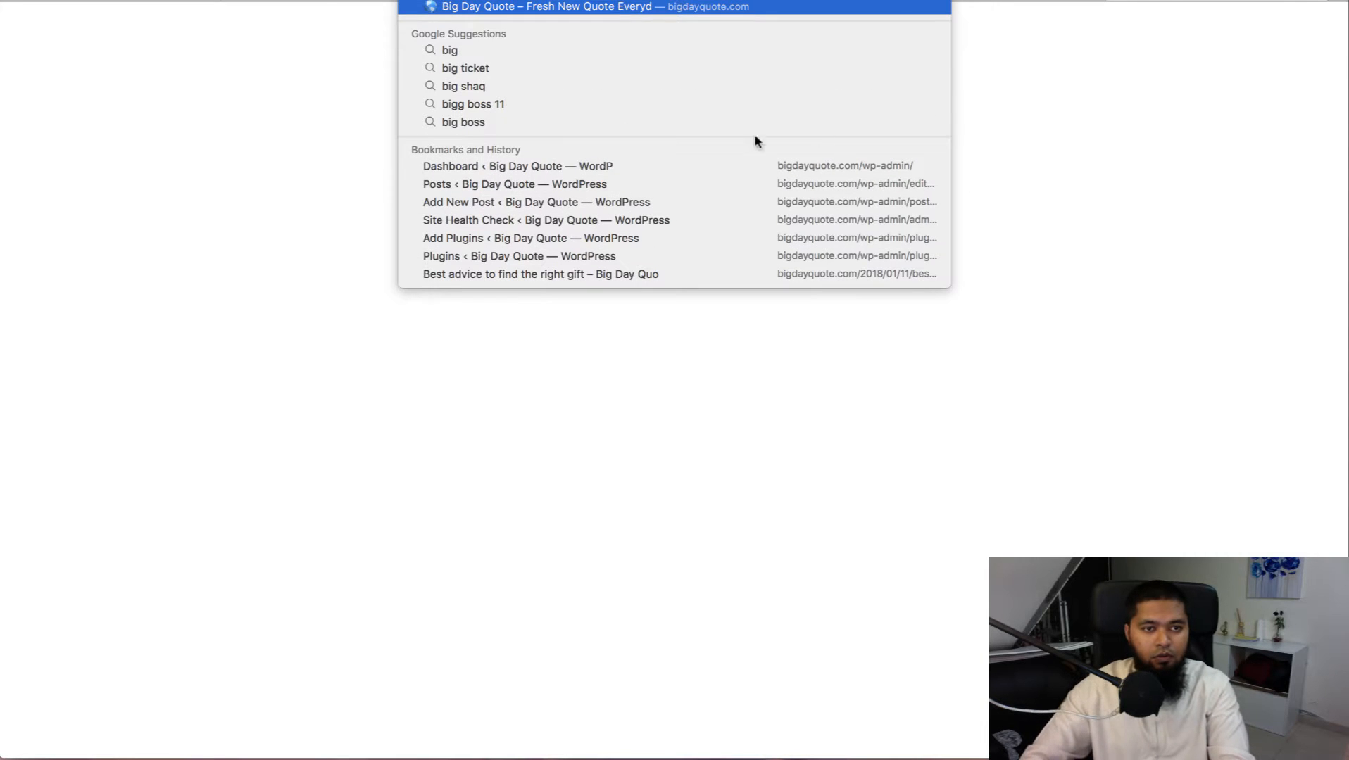
left_click(562, 168)
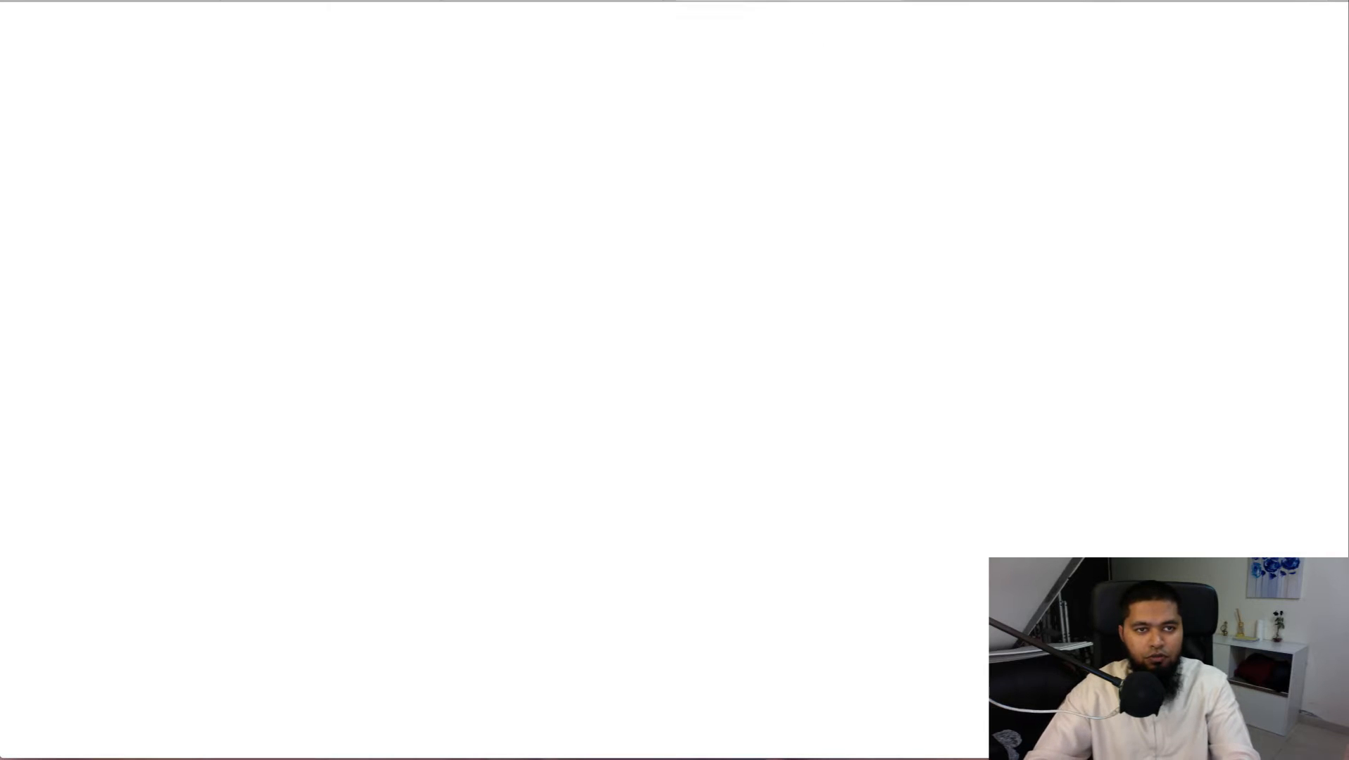
key("super+t")
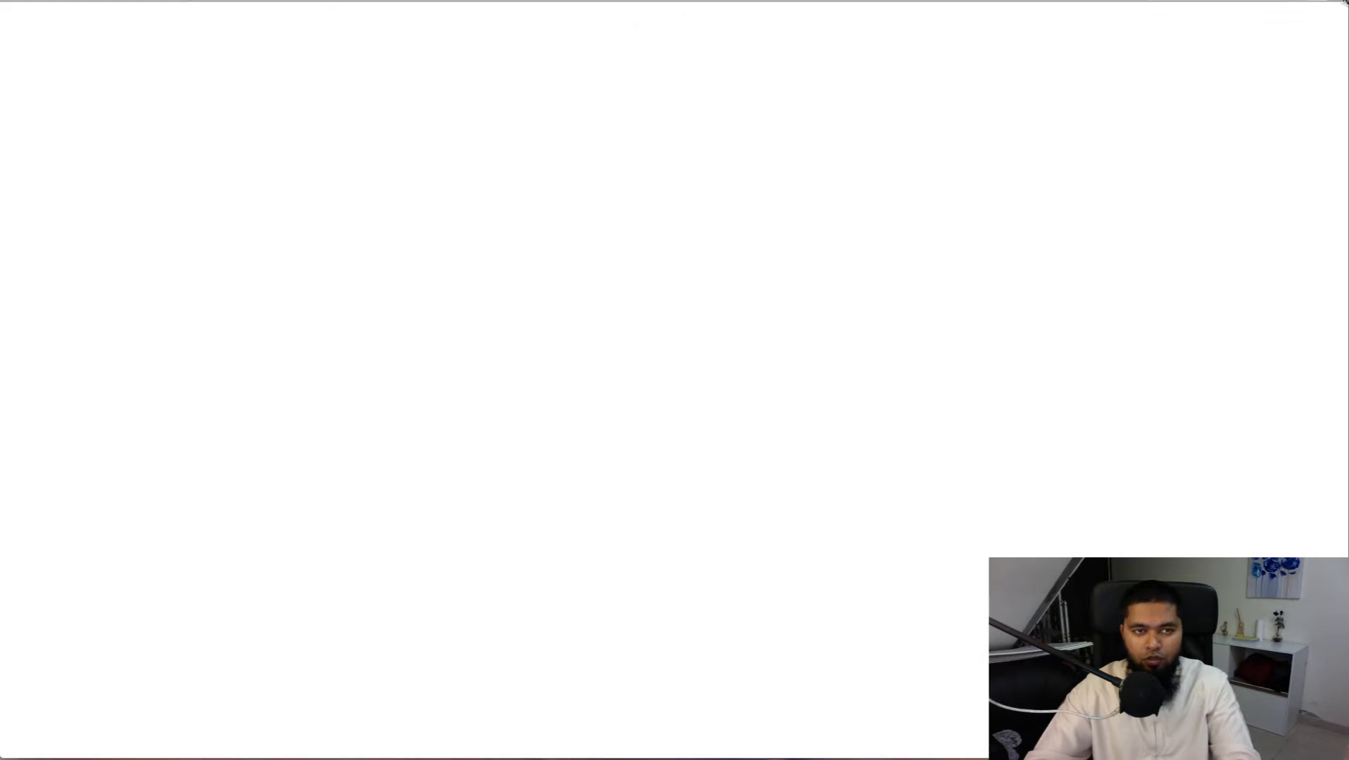
type("spi")
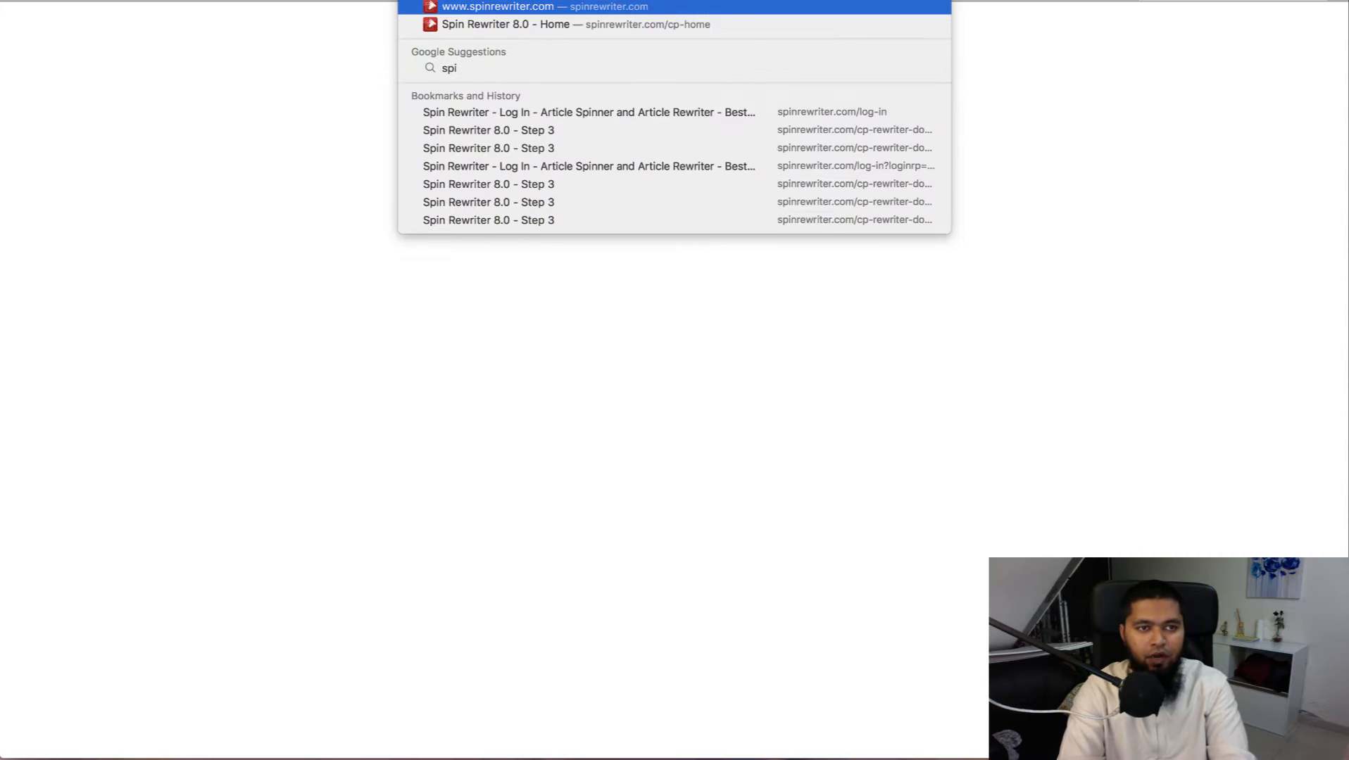
key("Return")
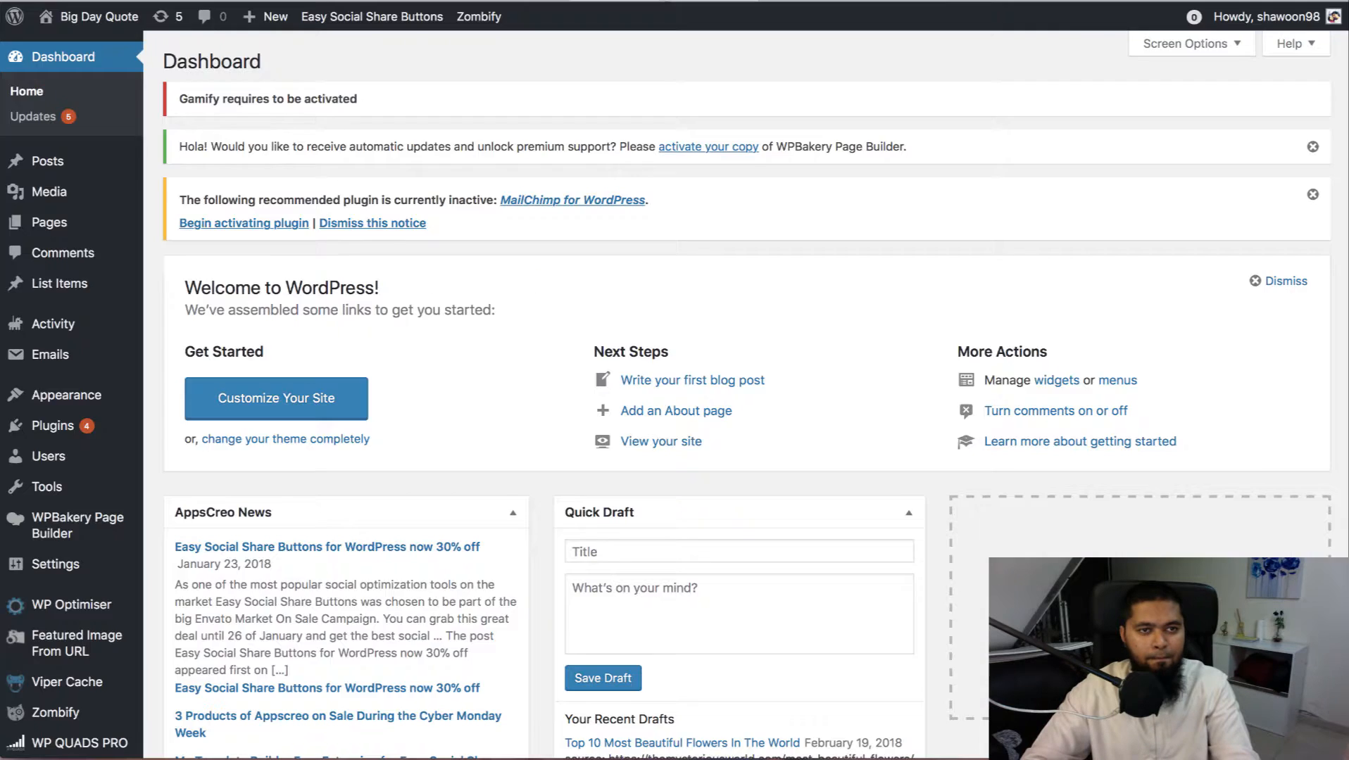
- Copy the post title TOP 10 FASTEST GROWING SHADE TREES from cell B1 of Sheet2
mouse_move(48, 161)
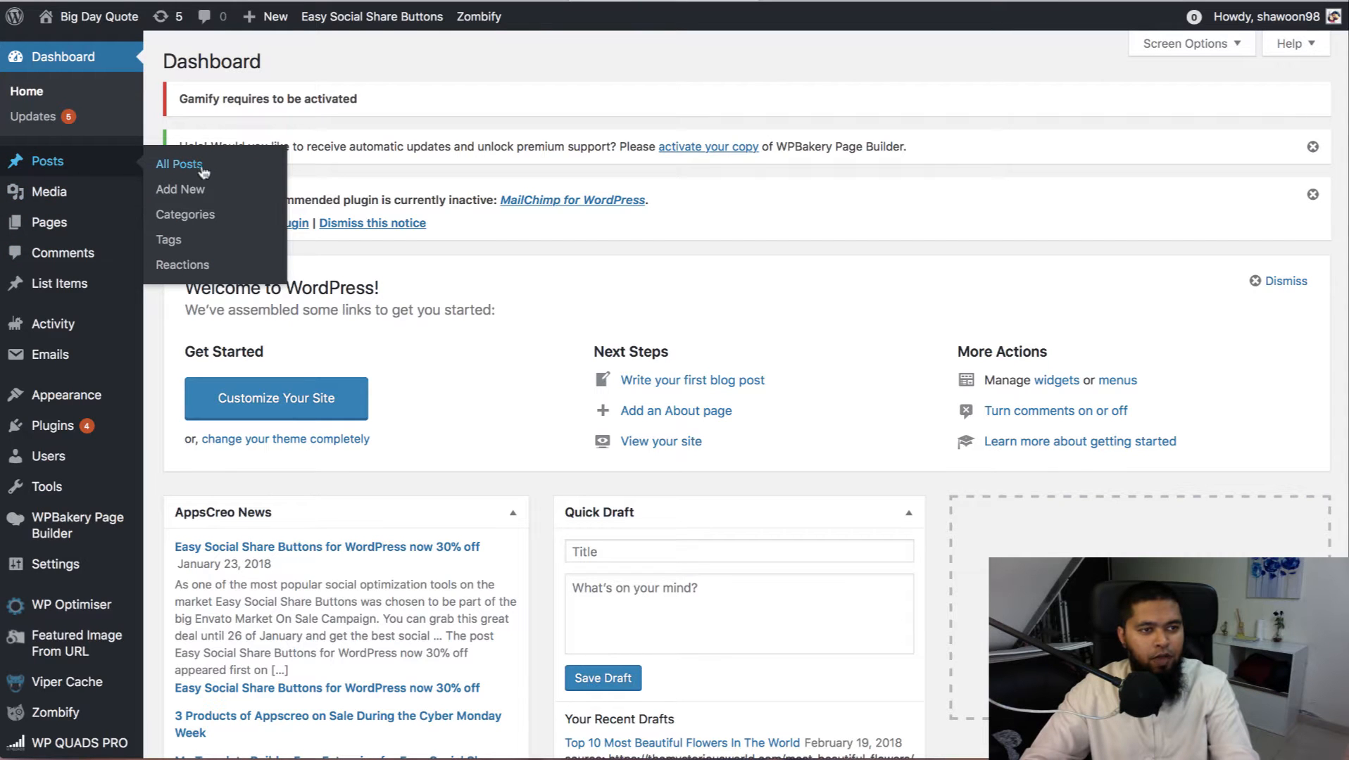
scroll(181, 198, "down", 1)
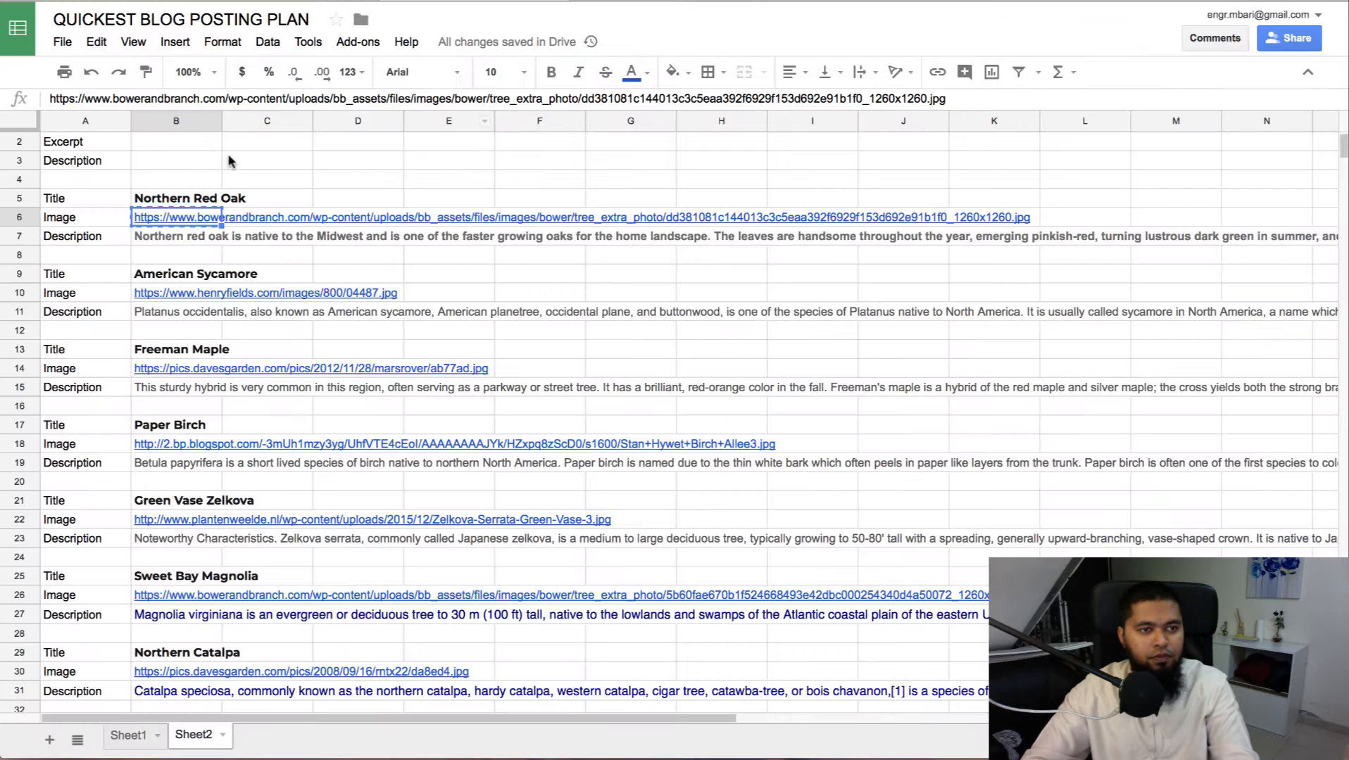
scroll(183, 162, "up", 1)
left_click(168, 146)
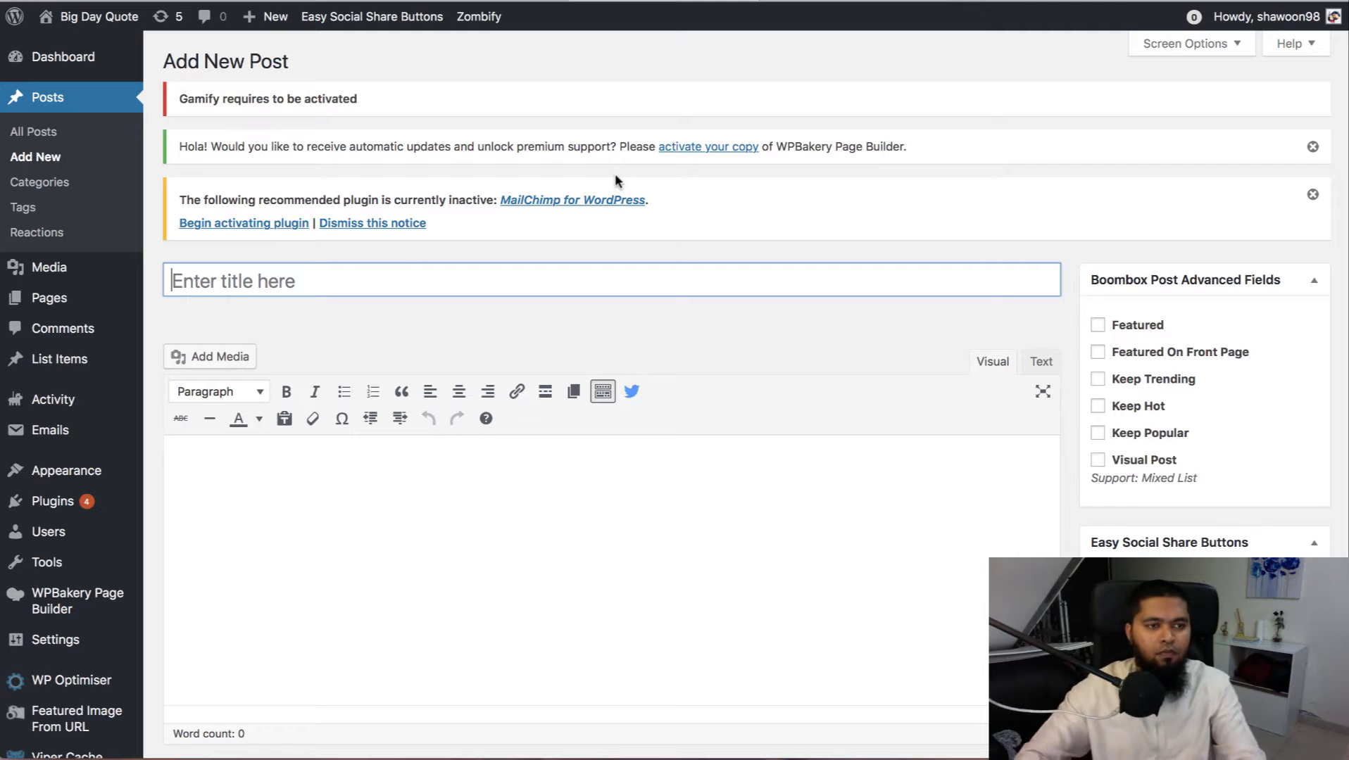
- Start a new Zombify post in the List format and title it TOP 10 FASTEST GROWING SHADE TREES
left_click(486, 17)
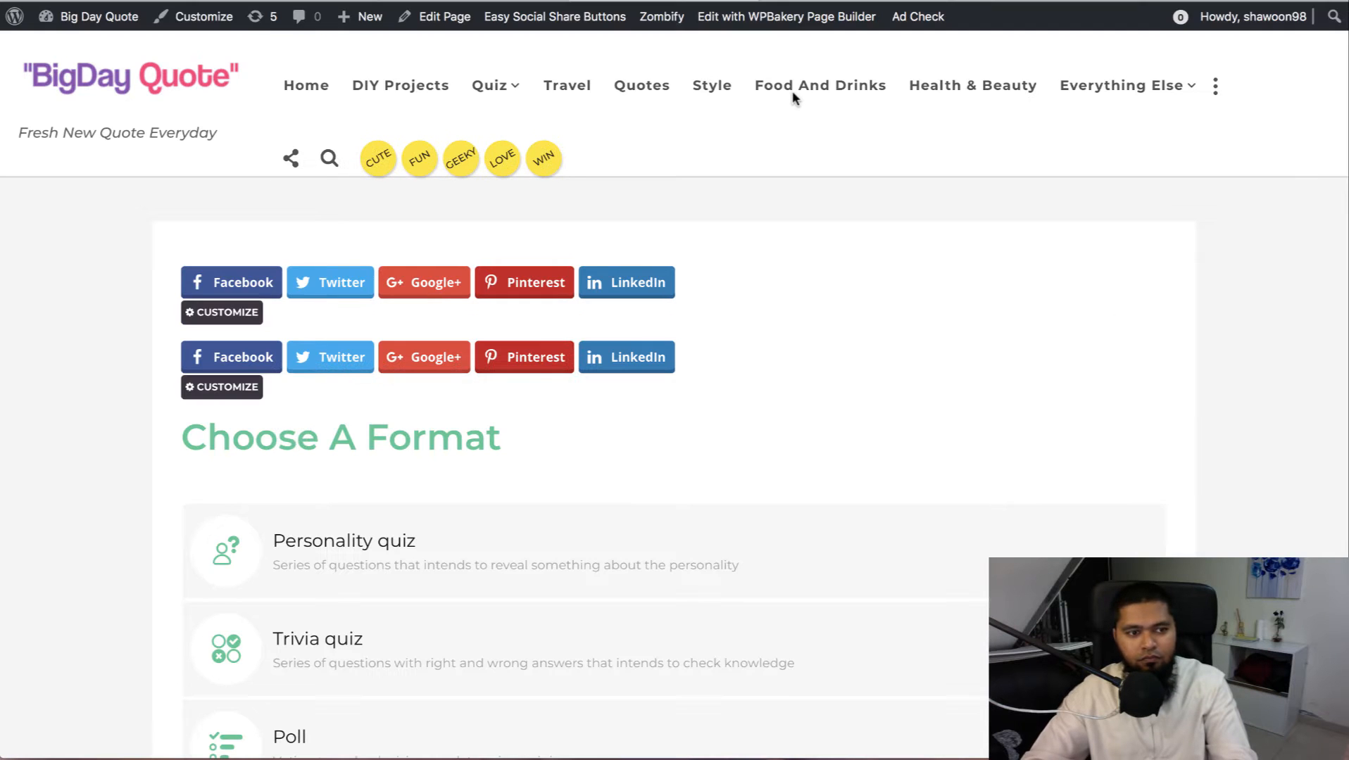
scroll(614, 331, "down", 2)
scroll(611, 331, "down", 8)
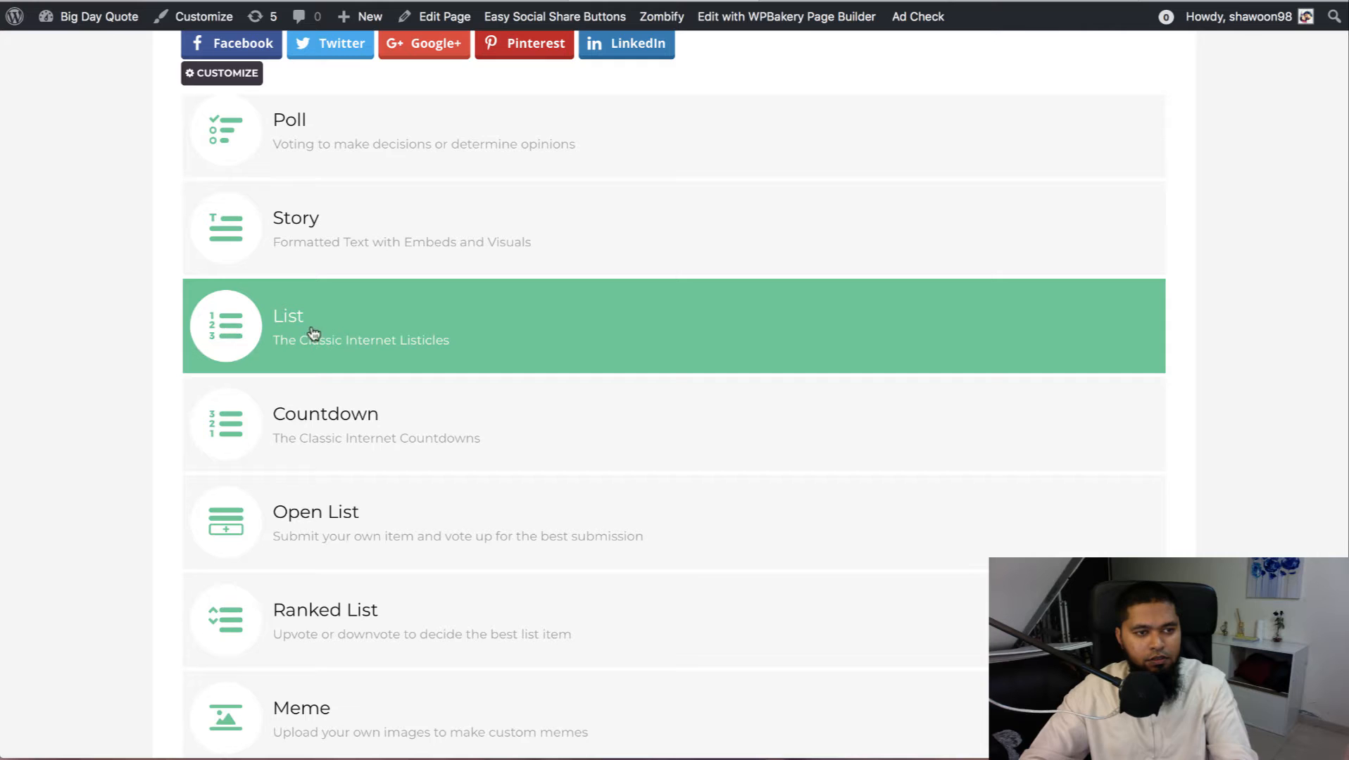
left_click(312, 328)
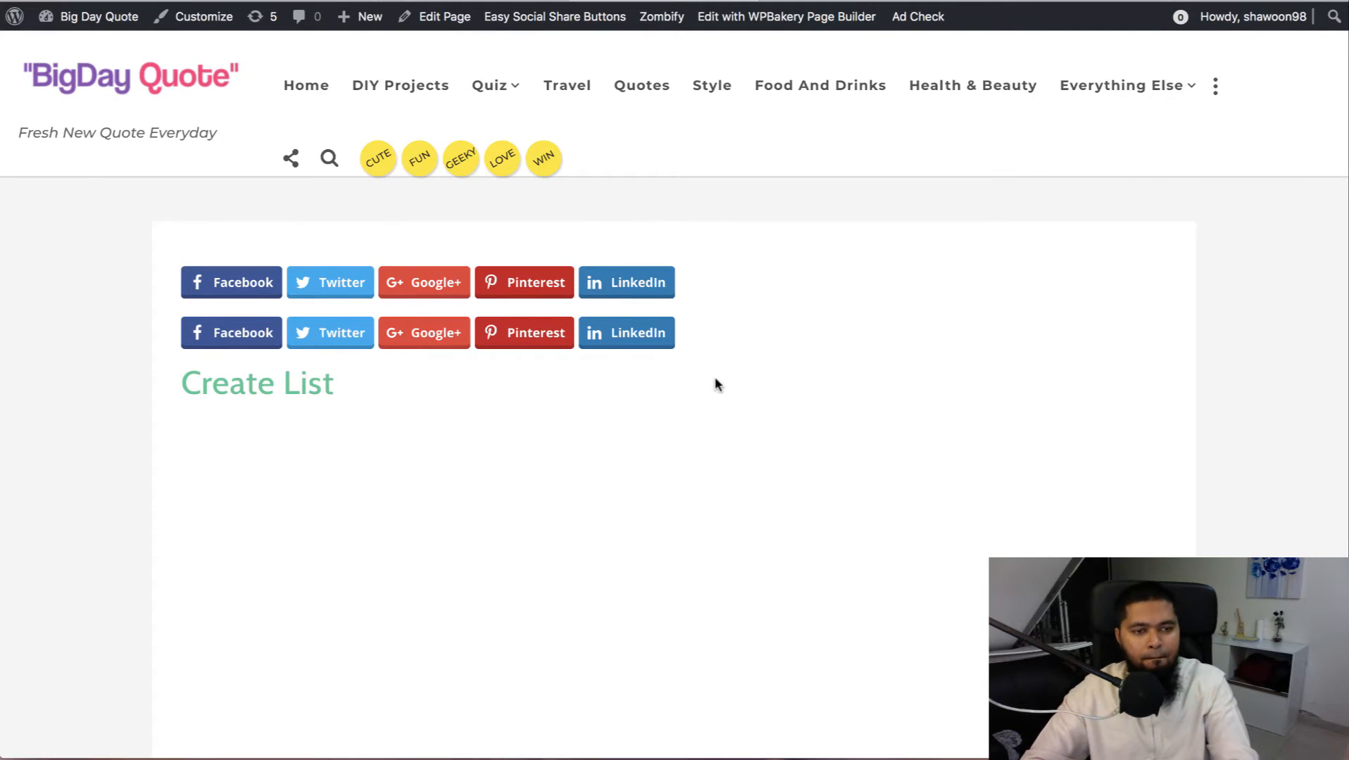
scroll(715, 376, "down", 2)
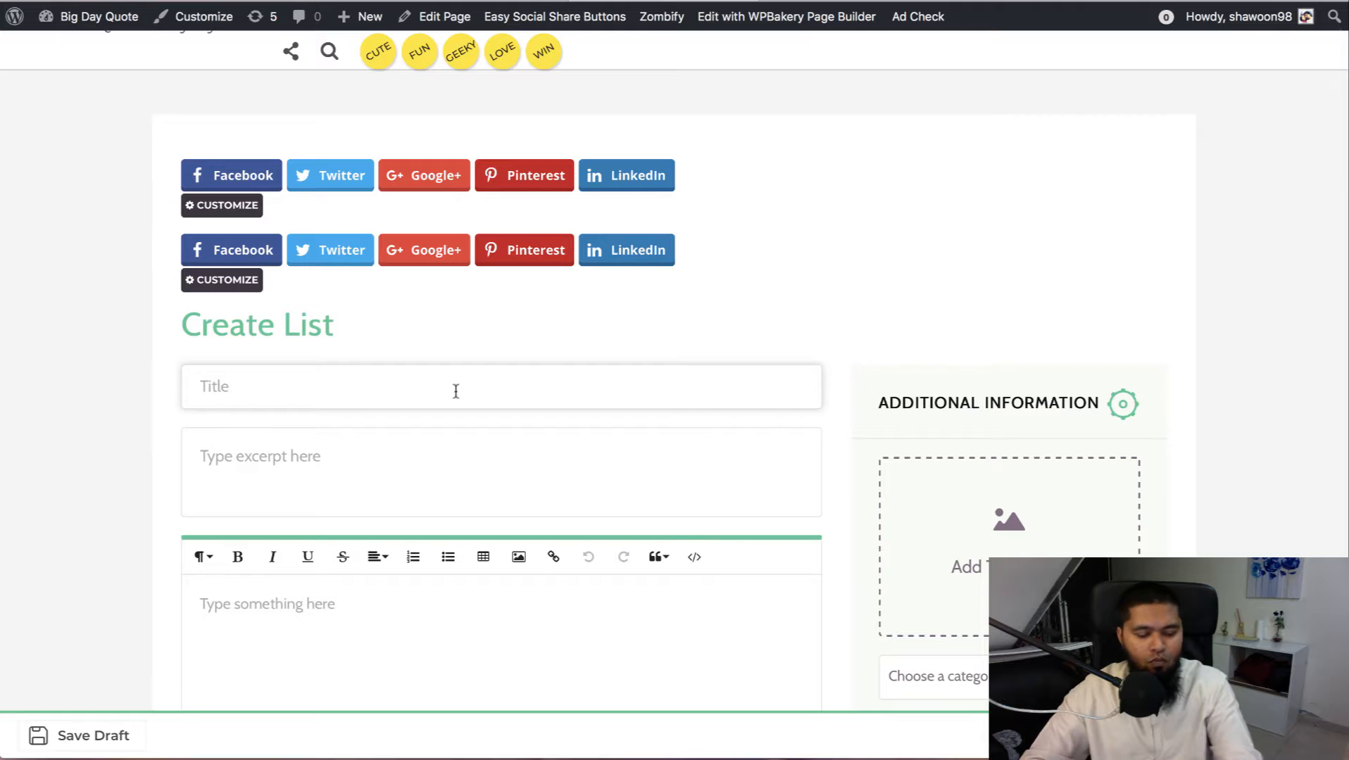
type("TOP 10 FASTEST GROWING SHADE TREES")
- Copy the title Northern Red Oak from cell B5 of the plan and paste it as the title of list item 1
scroll(798, 303, "down", 3)
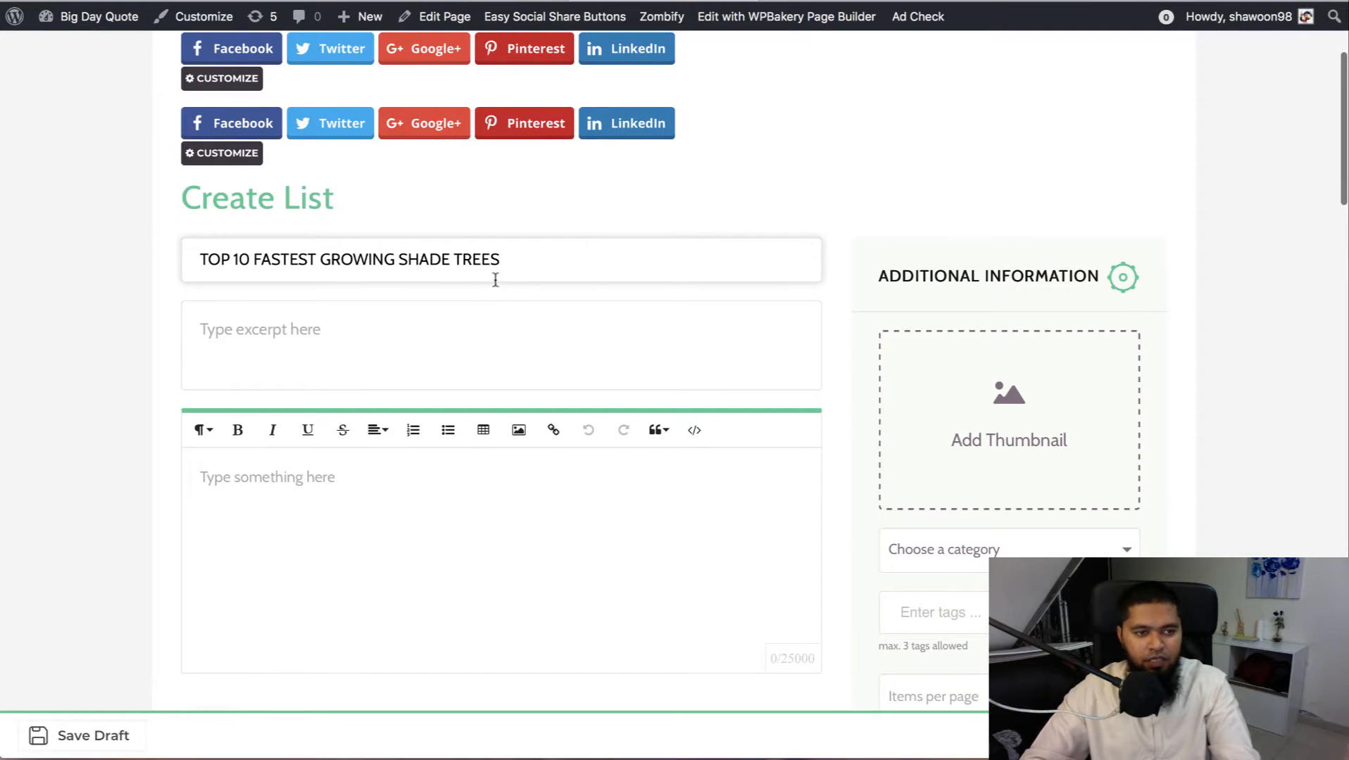
scroll(494, 278, "down", 5)
scroll(495, 280, "down", 3)
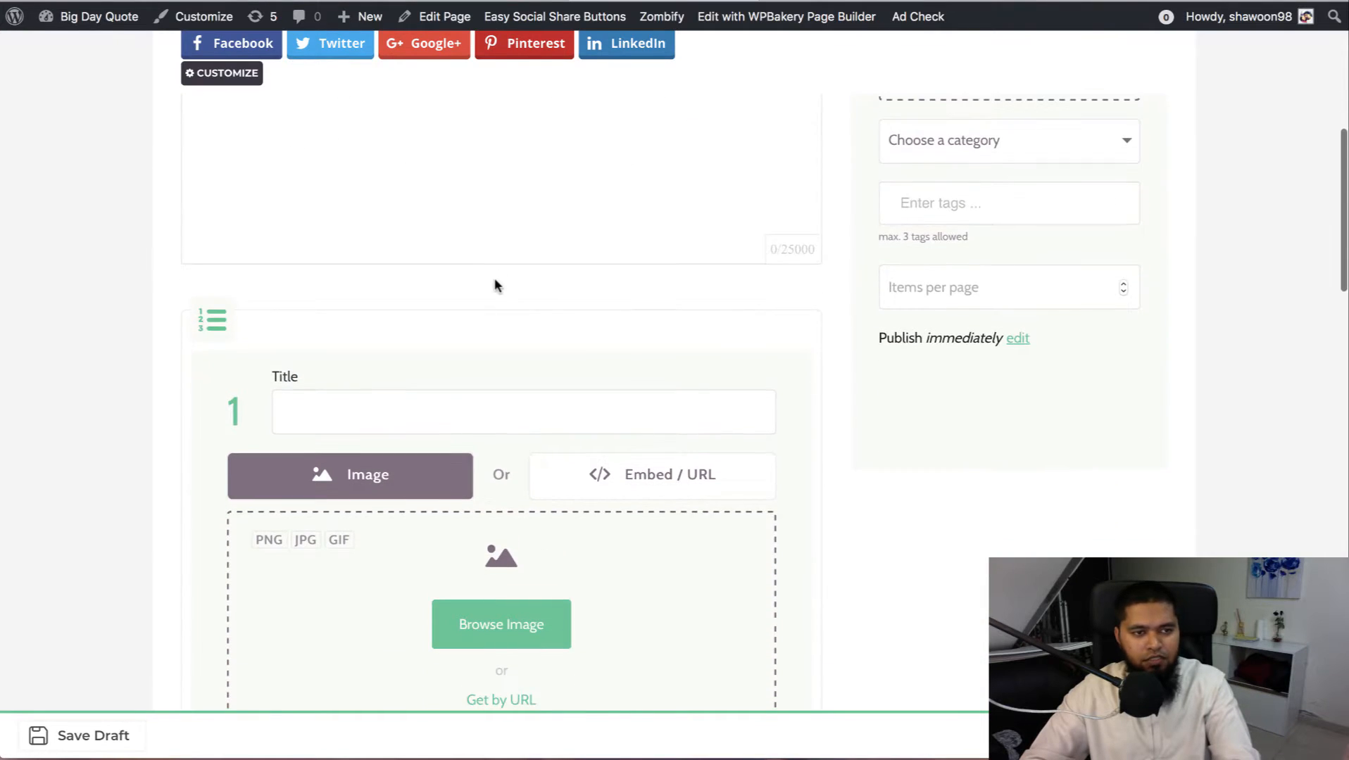
scroll(494, 284, "down", 2)
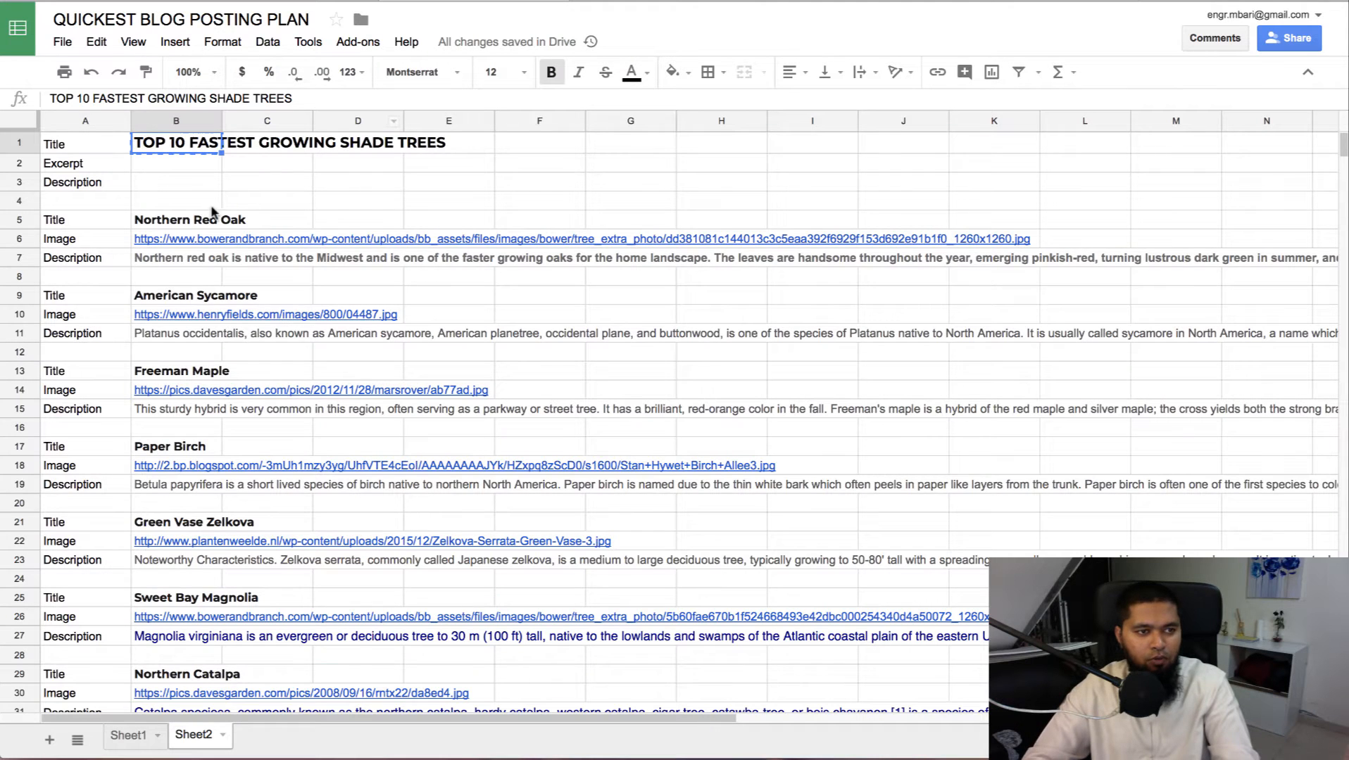
left_click(182, 223)
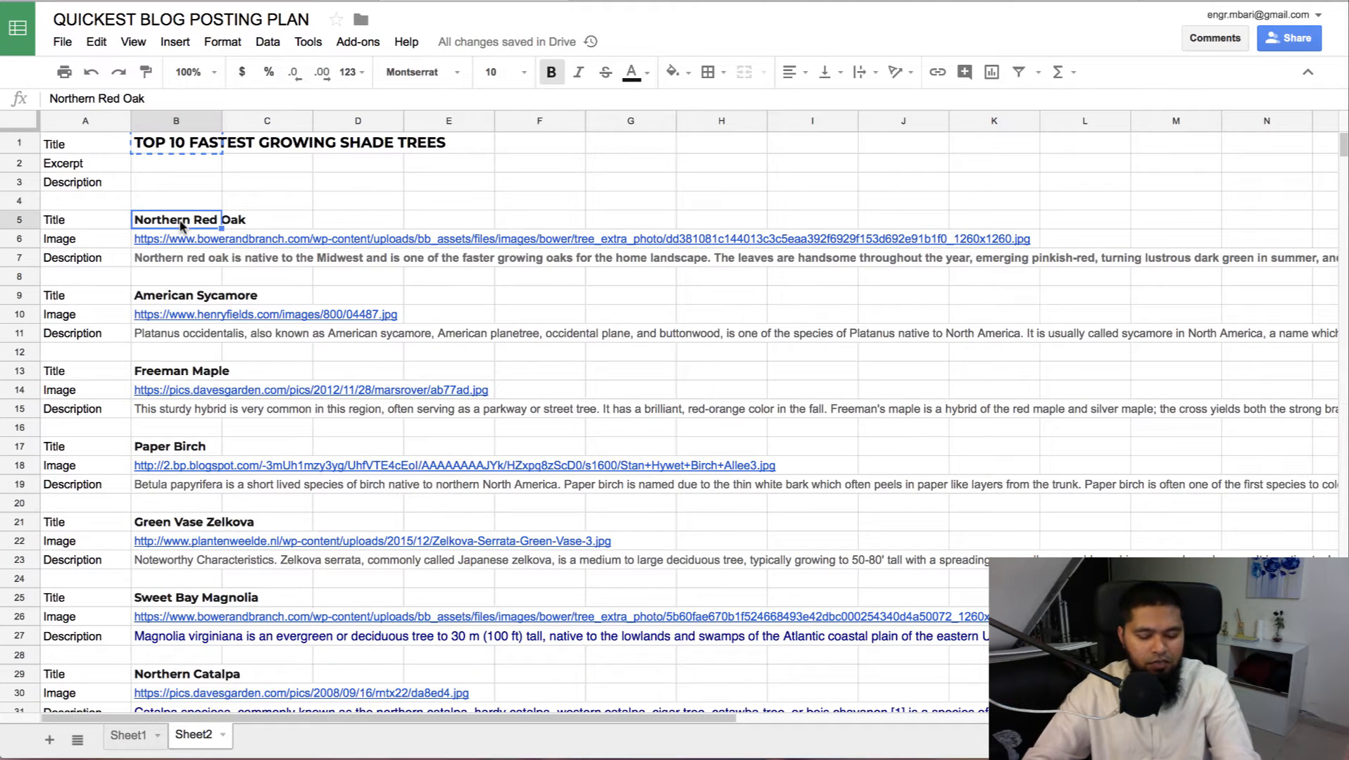
key("super+c")
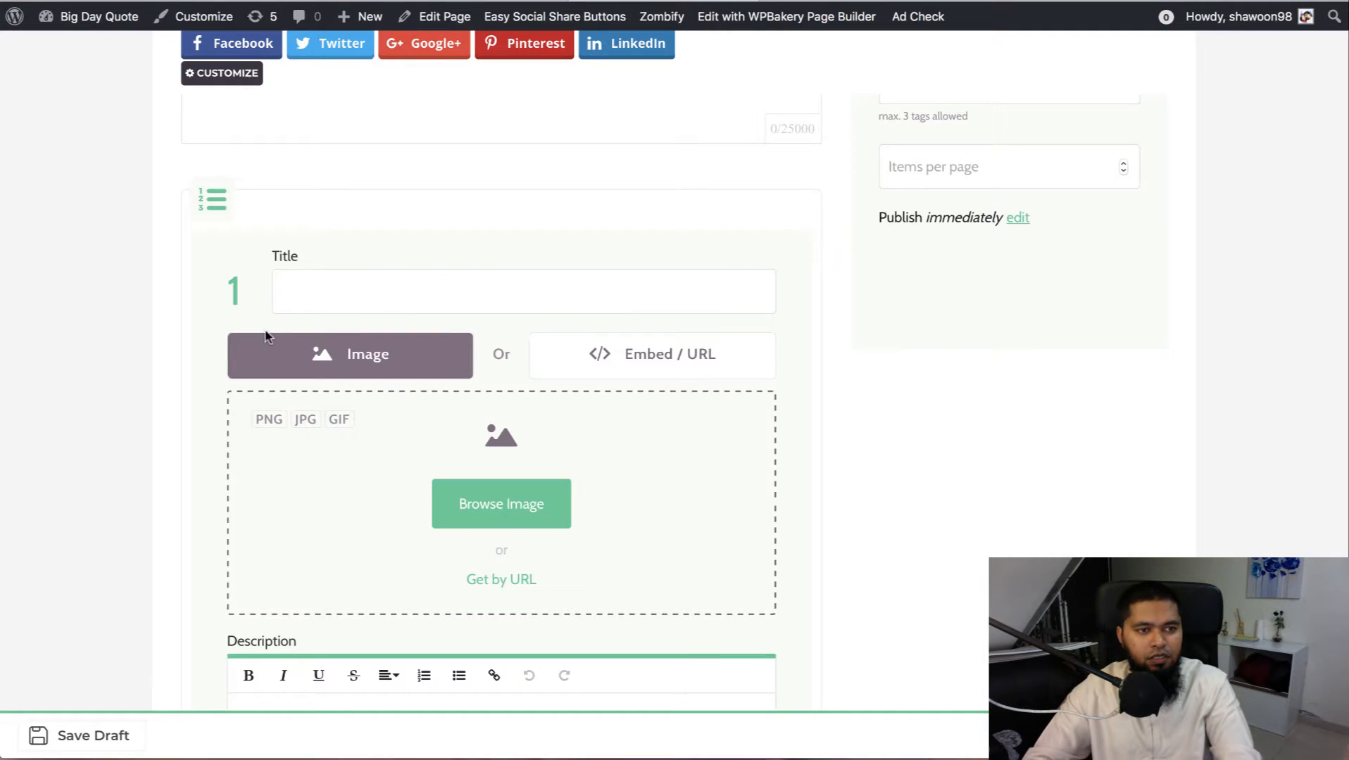
left_click(374, 303)
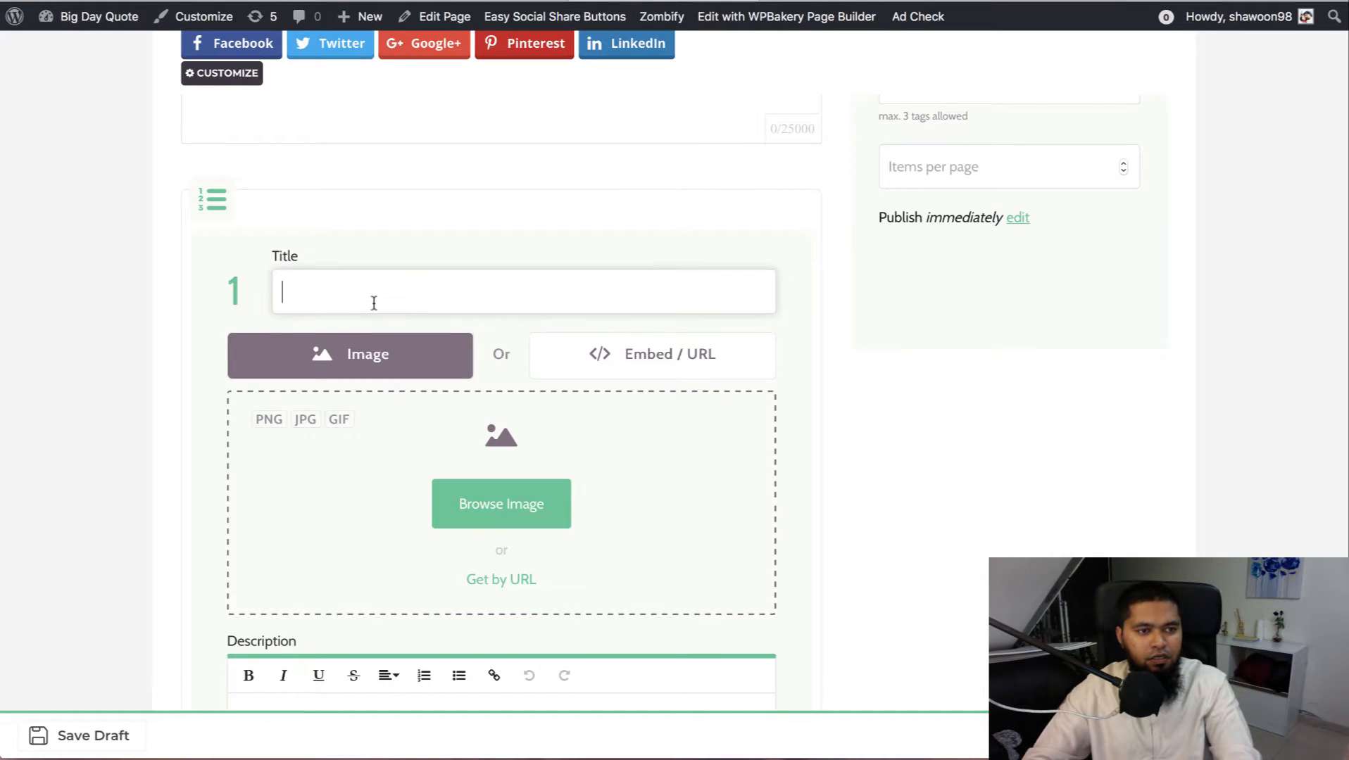
key("super+v")
- Copy the Northern Red Oak image link from cell B6 and submit it as list item 1's image by URL
key("super+Tab")
left_click(182, 240)
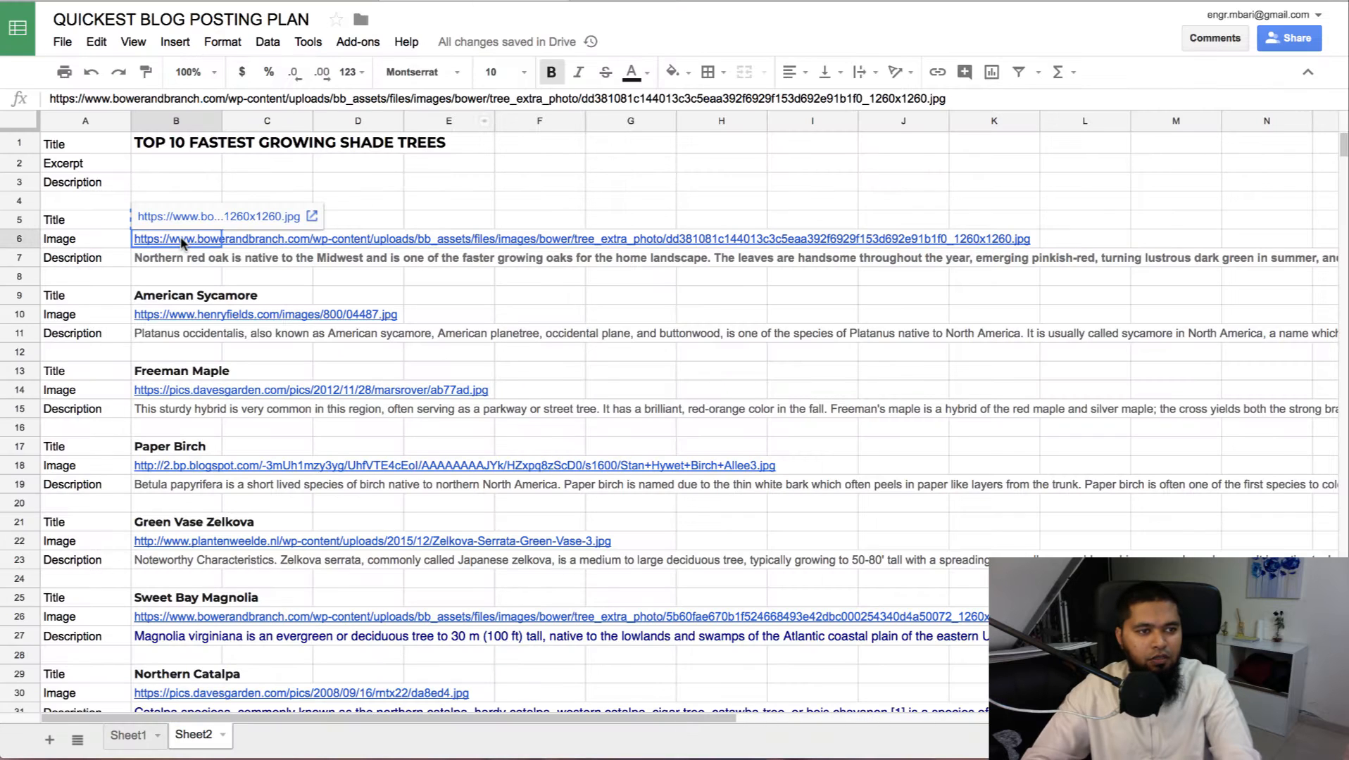
key("super+c")
key("super+Tab")
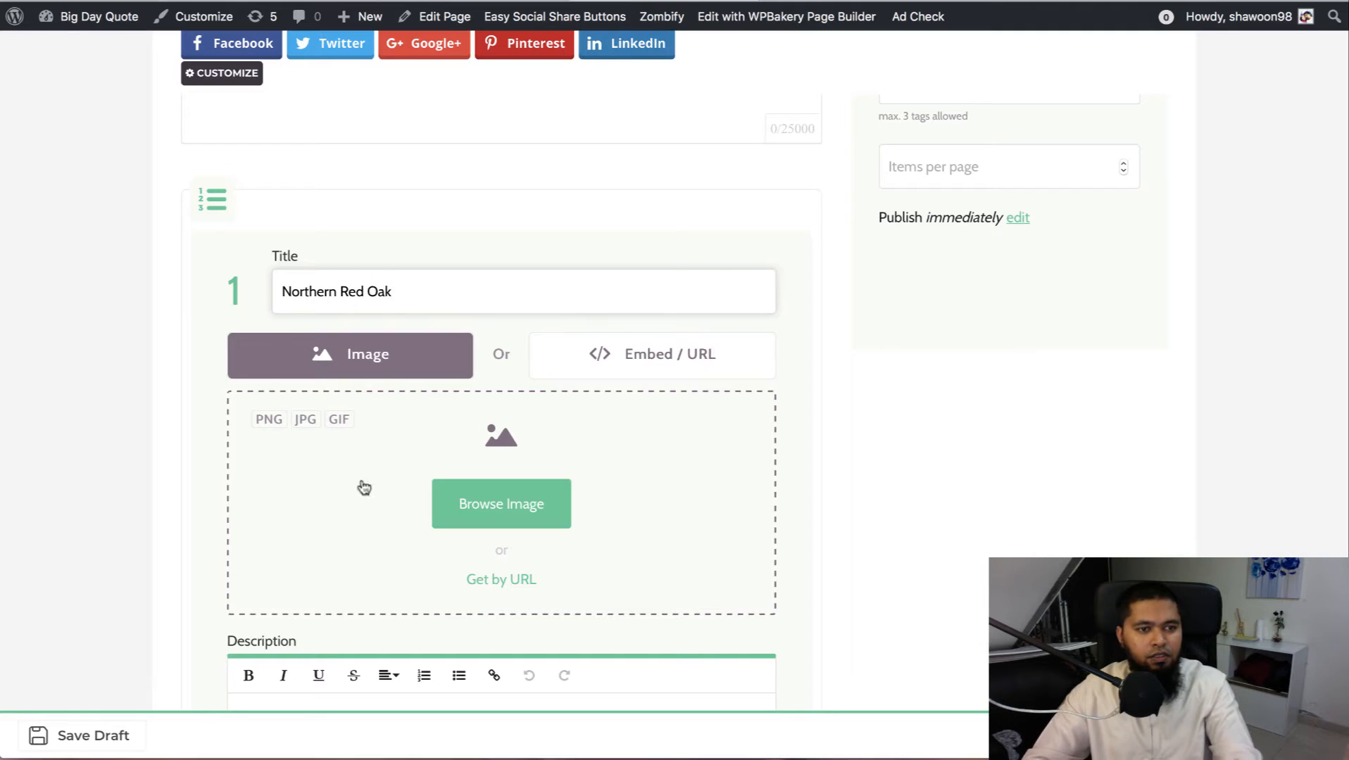
left_click(489, 581)
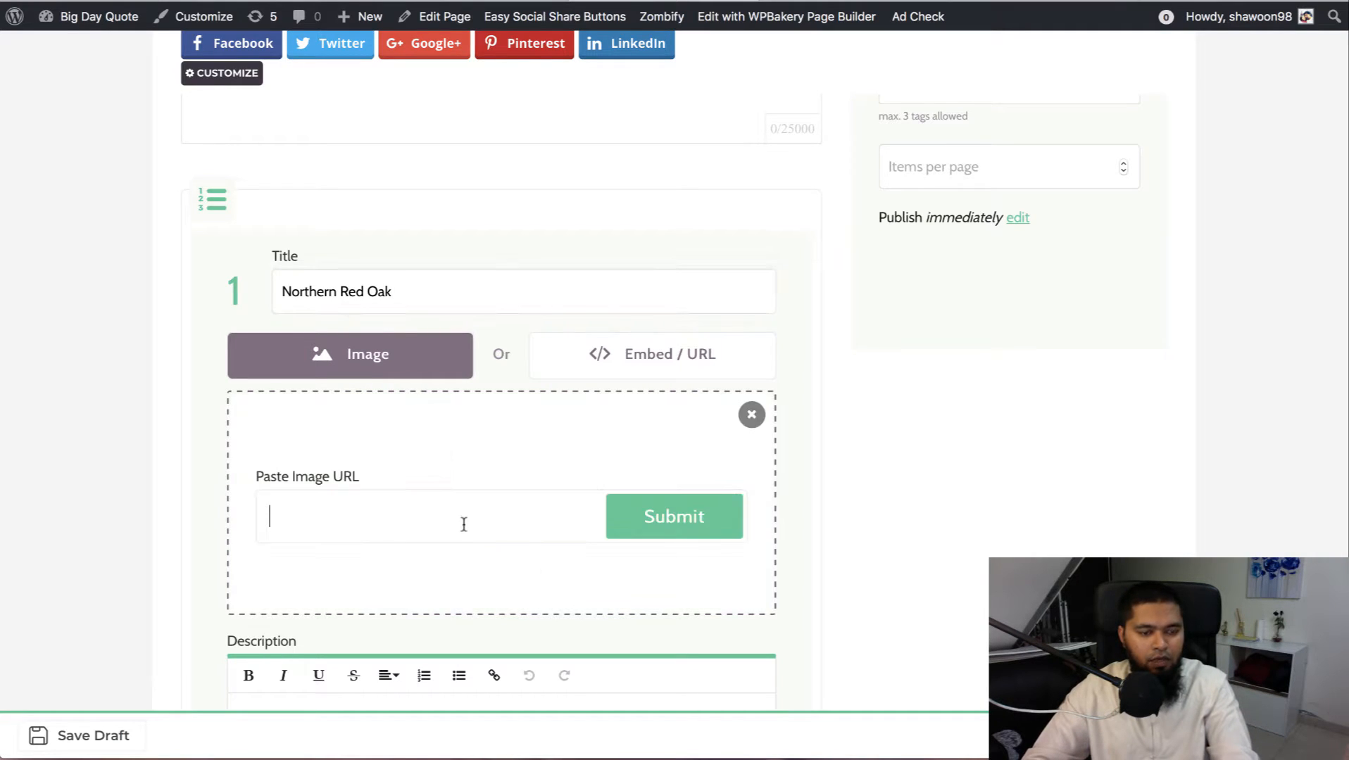
key("super+v")
left_click(673, 516)
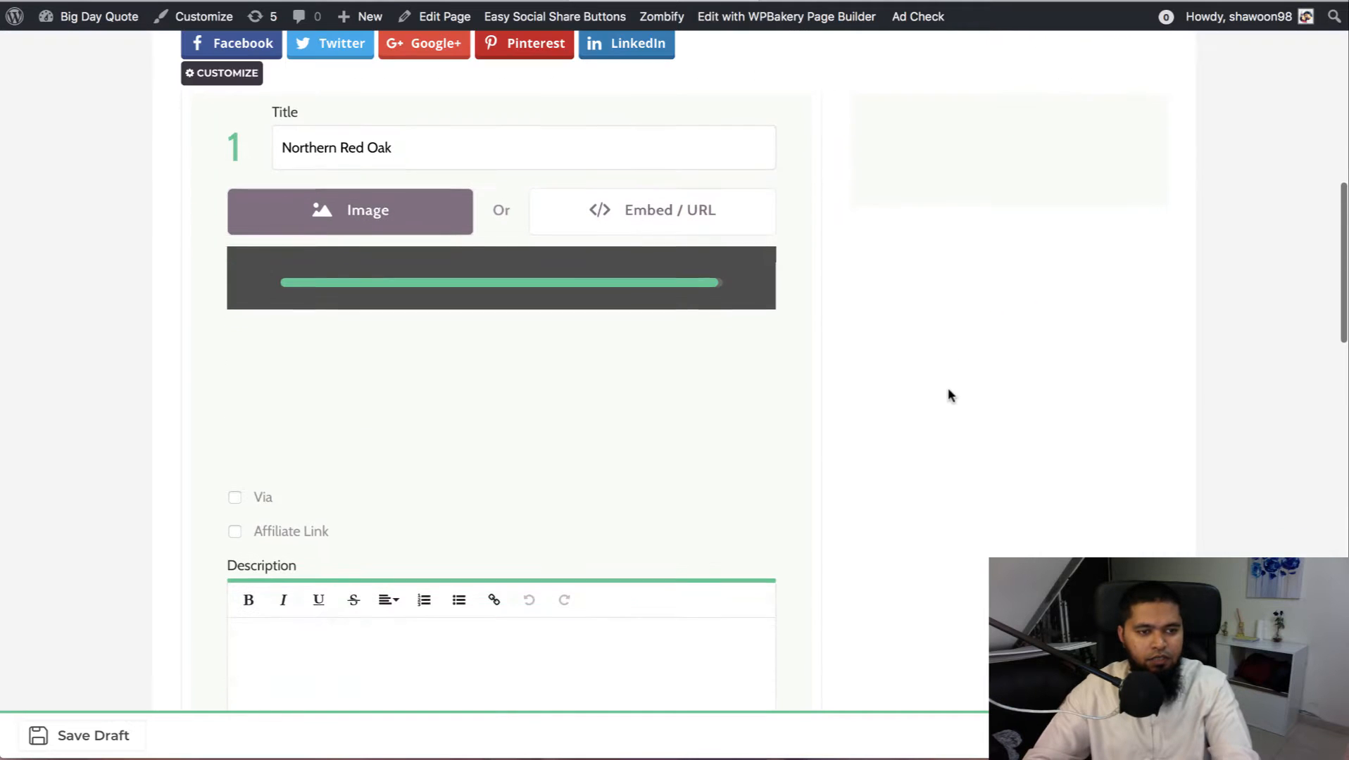
- Enable the Via credit for list item 1 and paste the Northern Red Oak image link as its source URL
left_click(234, 496)
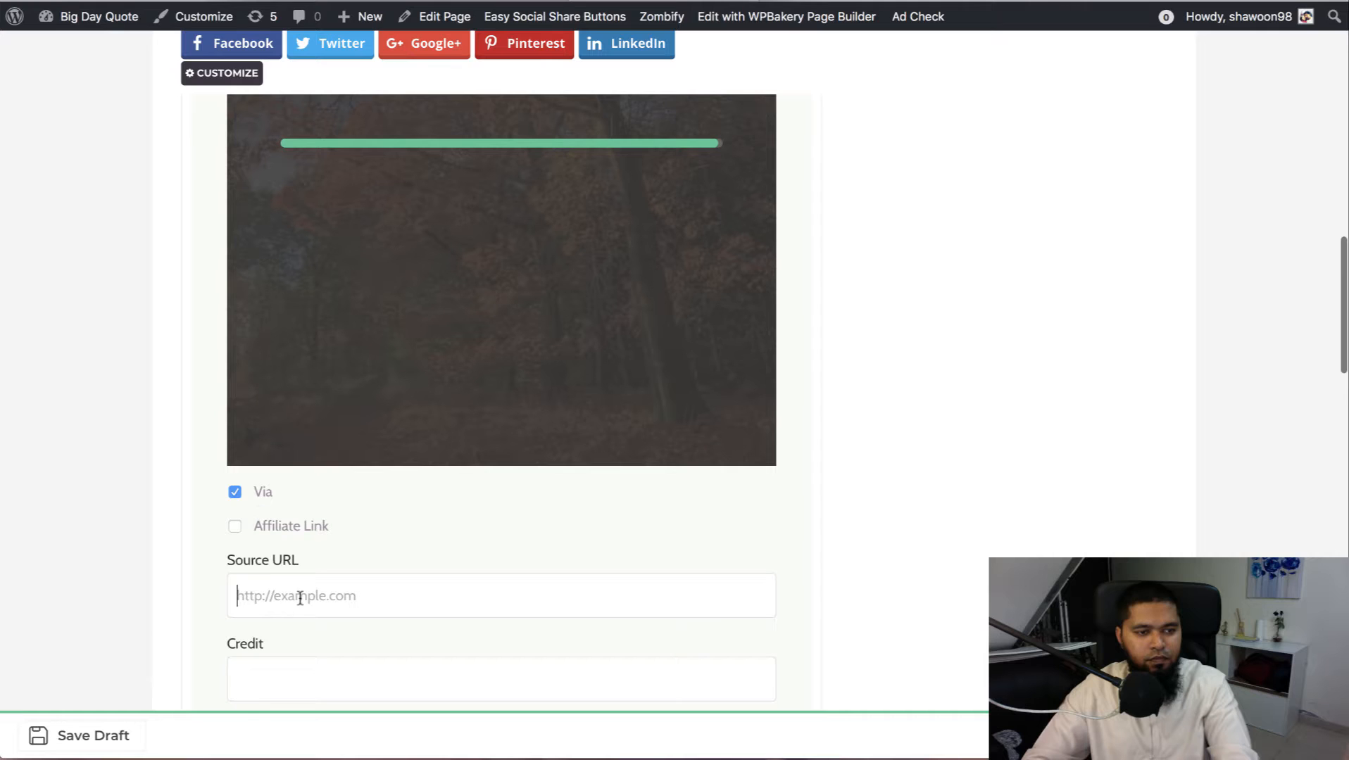
key("super+v")
scroll(932, 485, "down", 7)
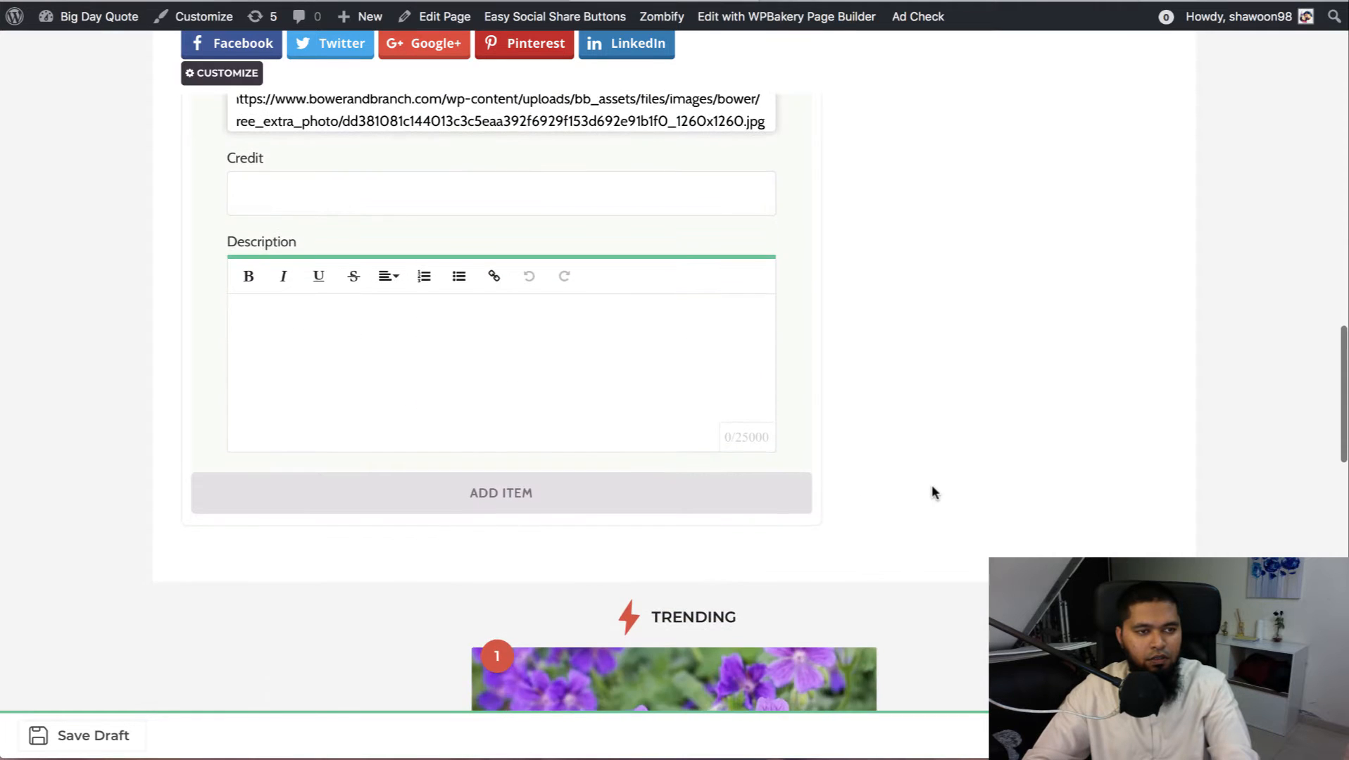
- Copy the Northern Red Oak description from cell B7 of the blog posting plan
left_click(535, 1)
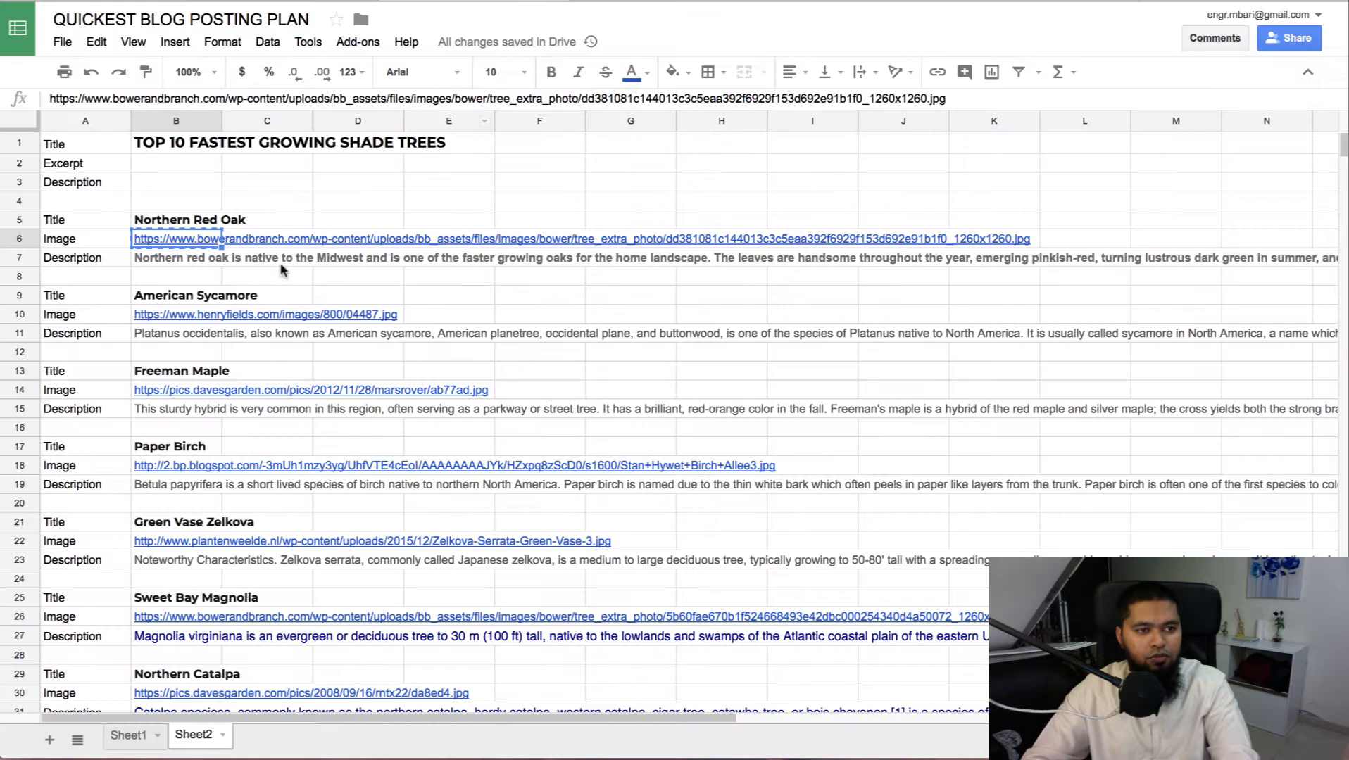
left_click(174, 258)
key("ctrl+c")
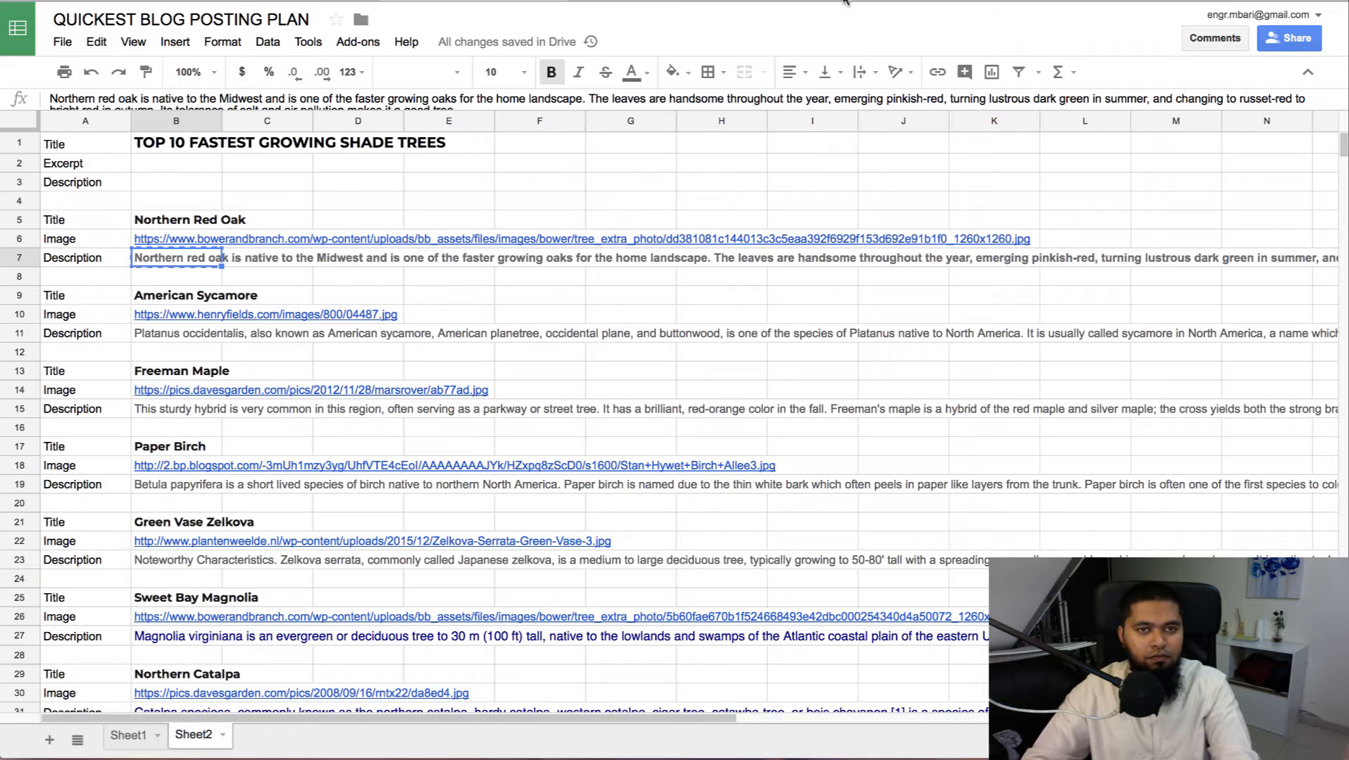
- Start a single-article rewrite in Spin Rewriter, ignore the unfinished draft, and paste the Northern Red Oak description as the original text
left_click(845, 2)
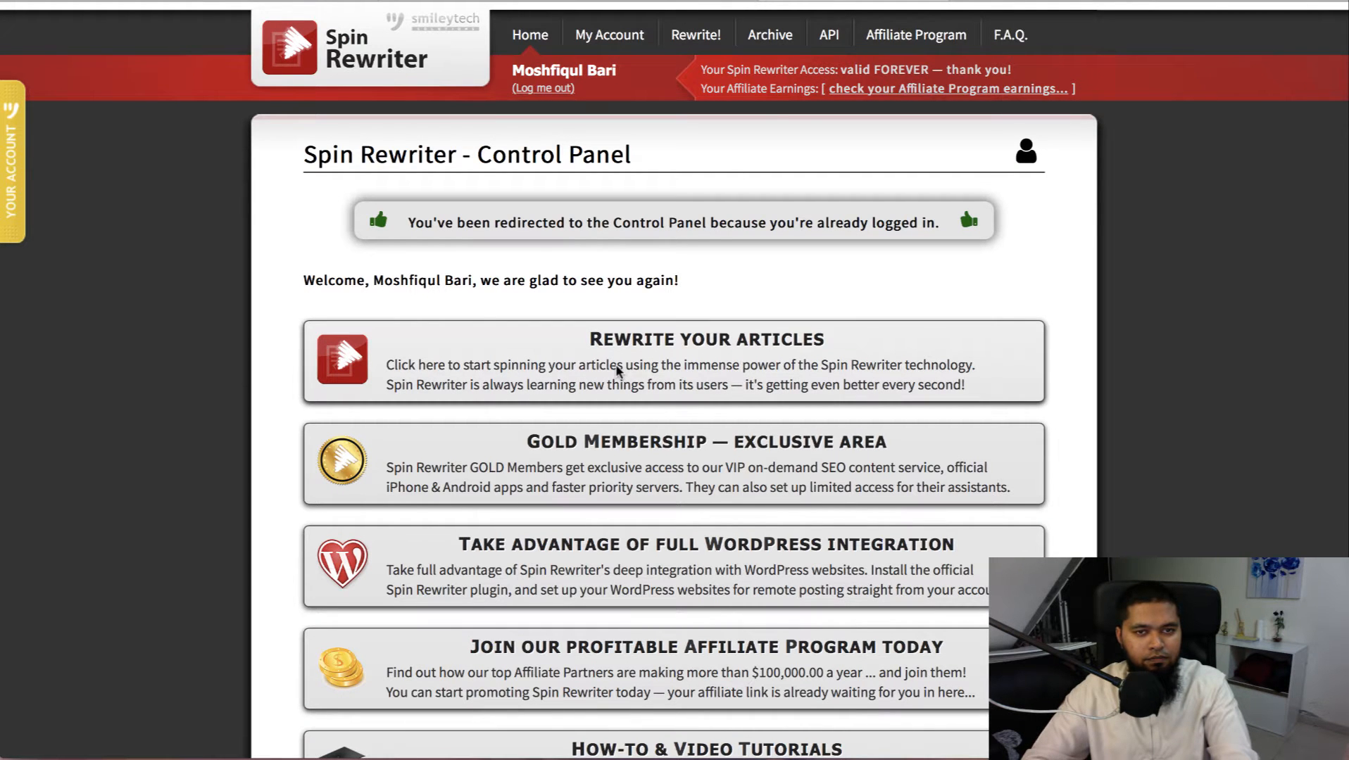
left_click(645, 380)
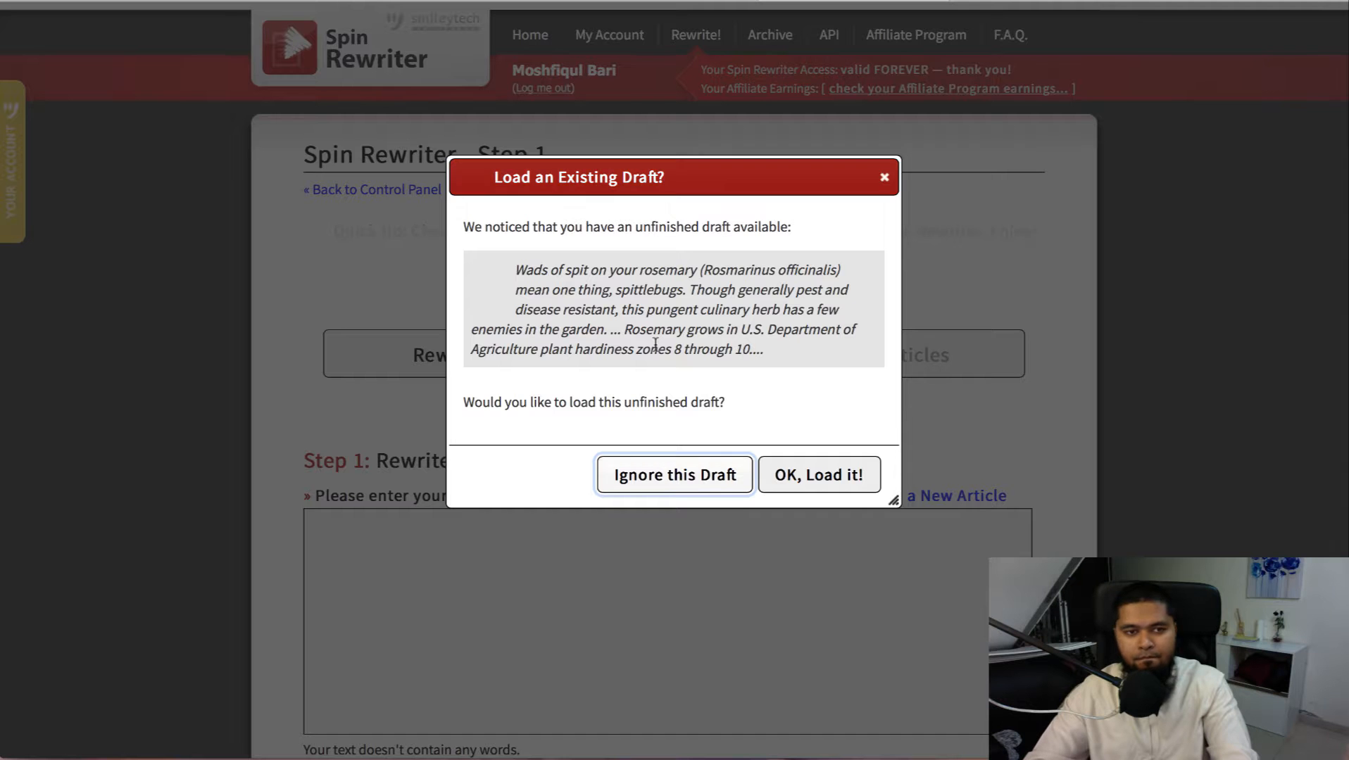
left_click(649, 494)
left_click(578, 597)
key("ctrl+v")
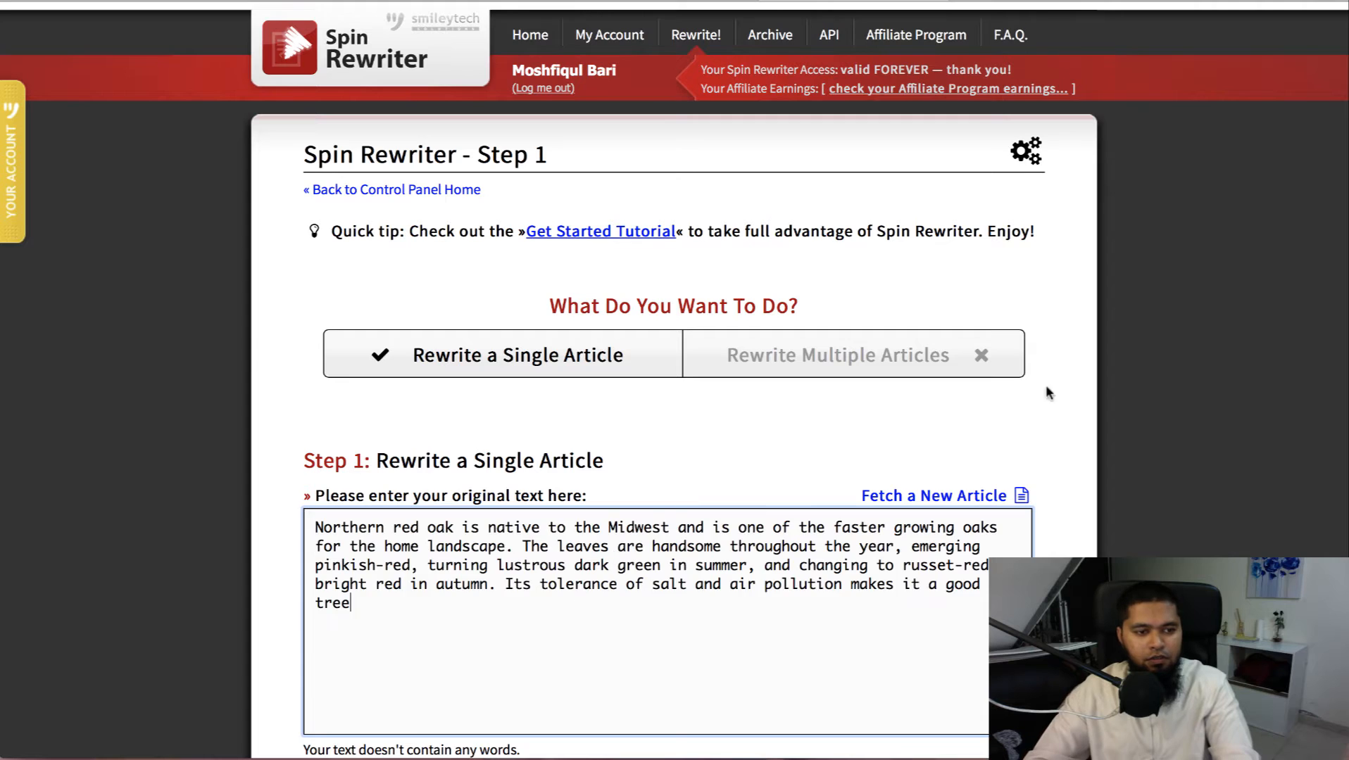
scroll(1064, 380, "down", 3)
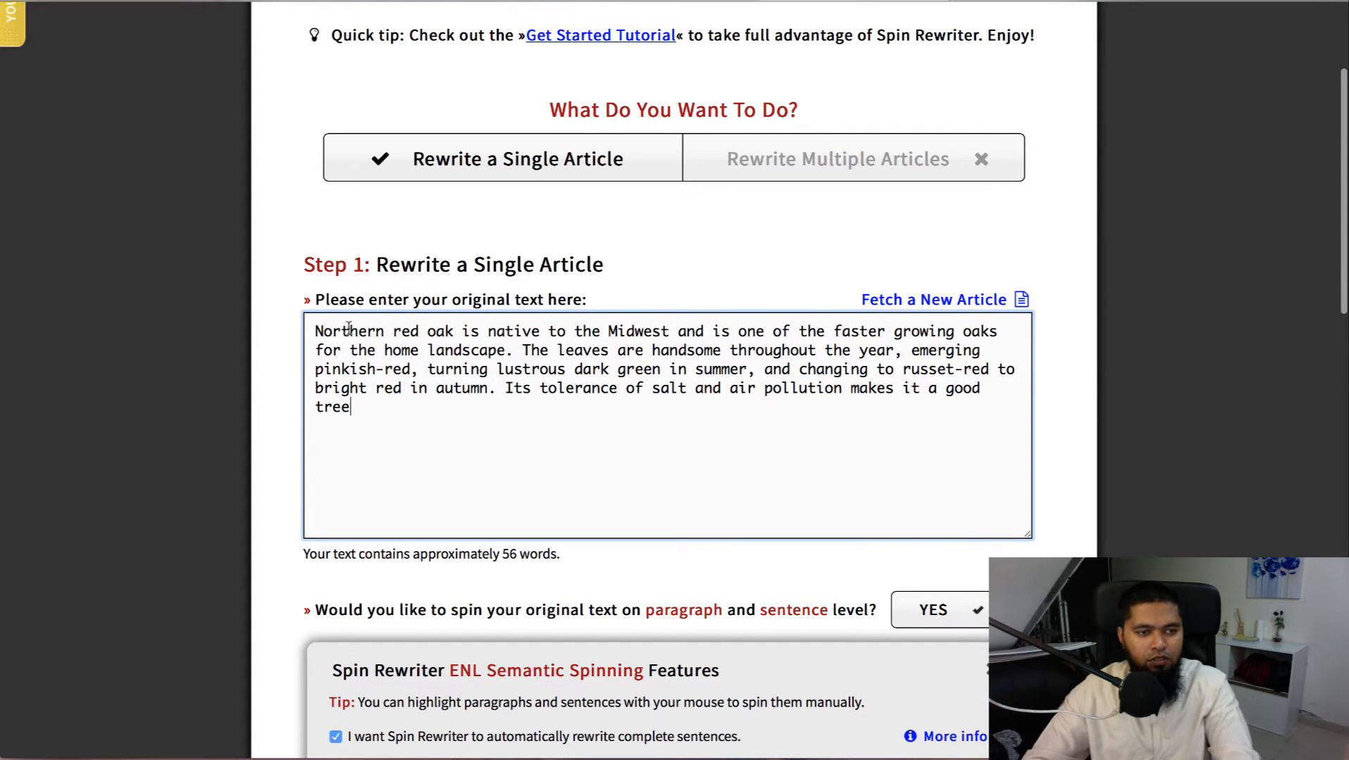
left_click_drag(314, 331, 453, 331)
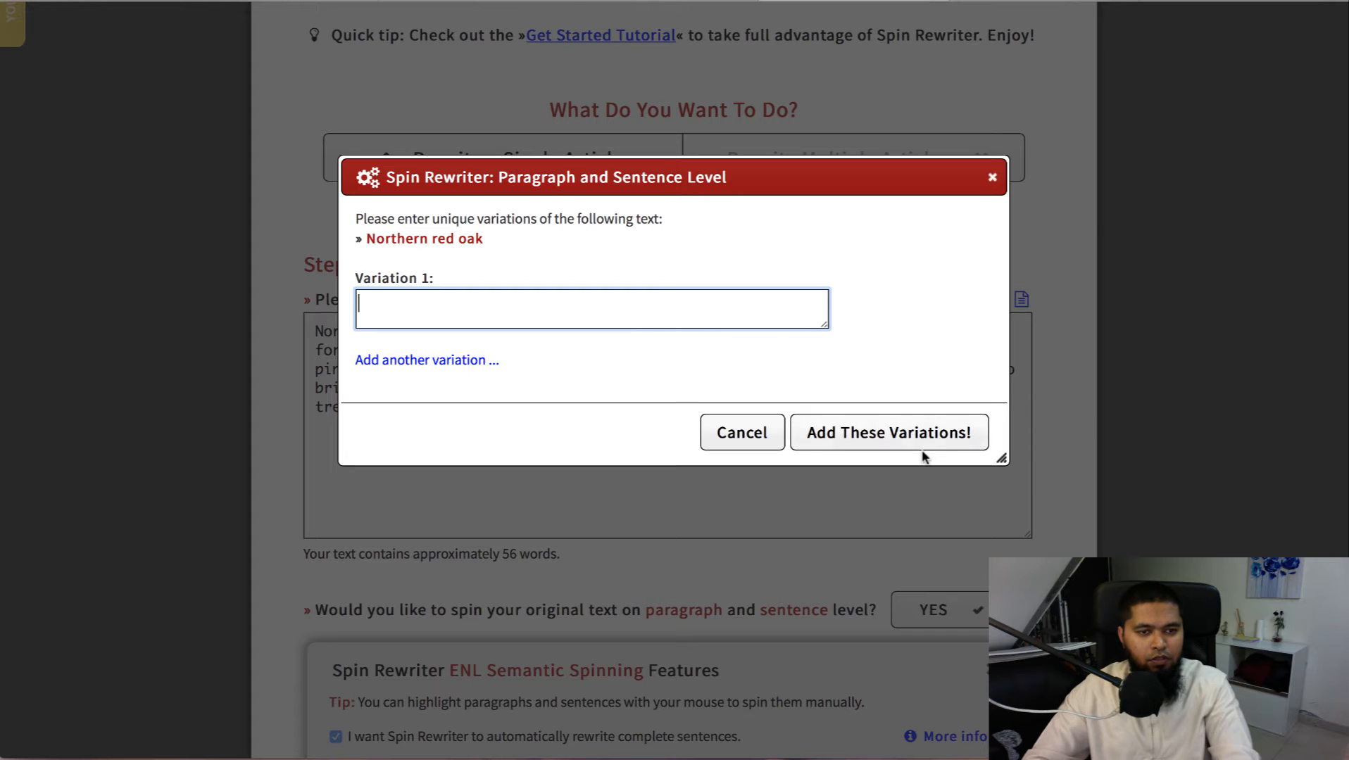
left_click(992, 177)
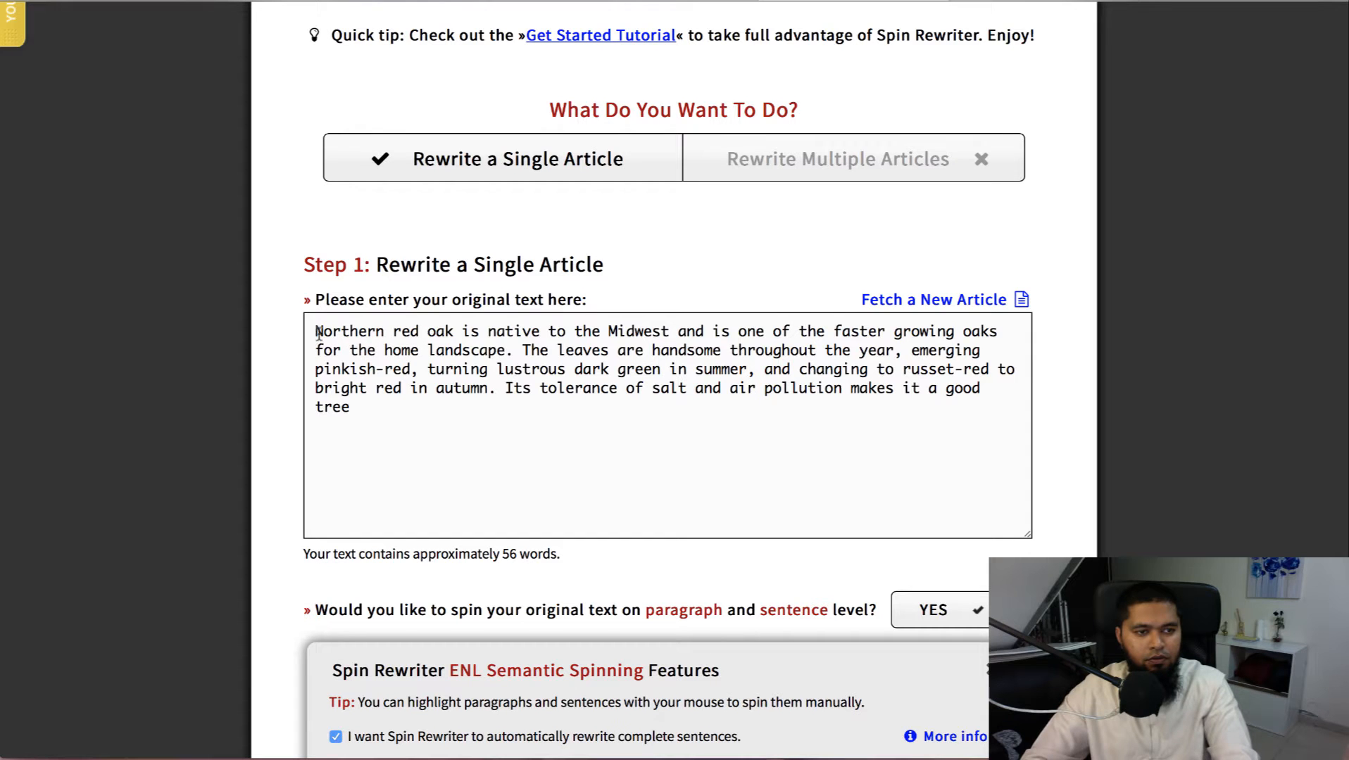
left_click_drag(318, 333, 459, 333)
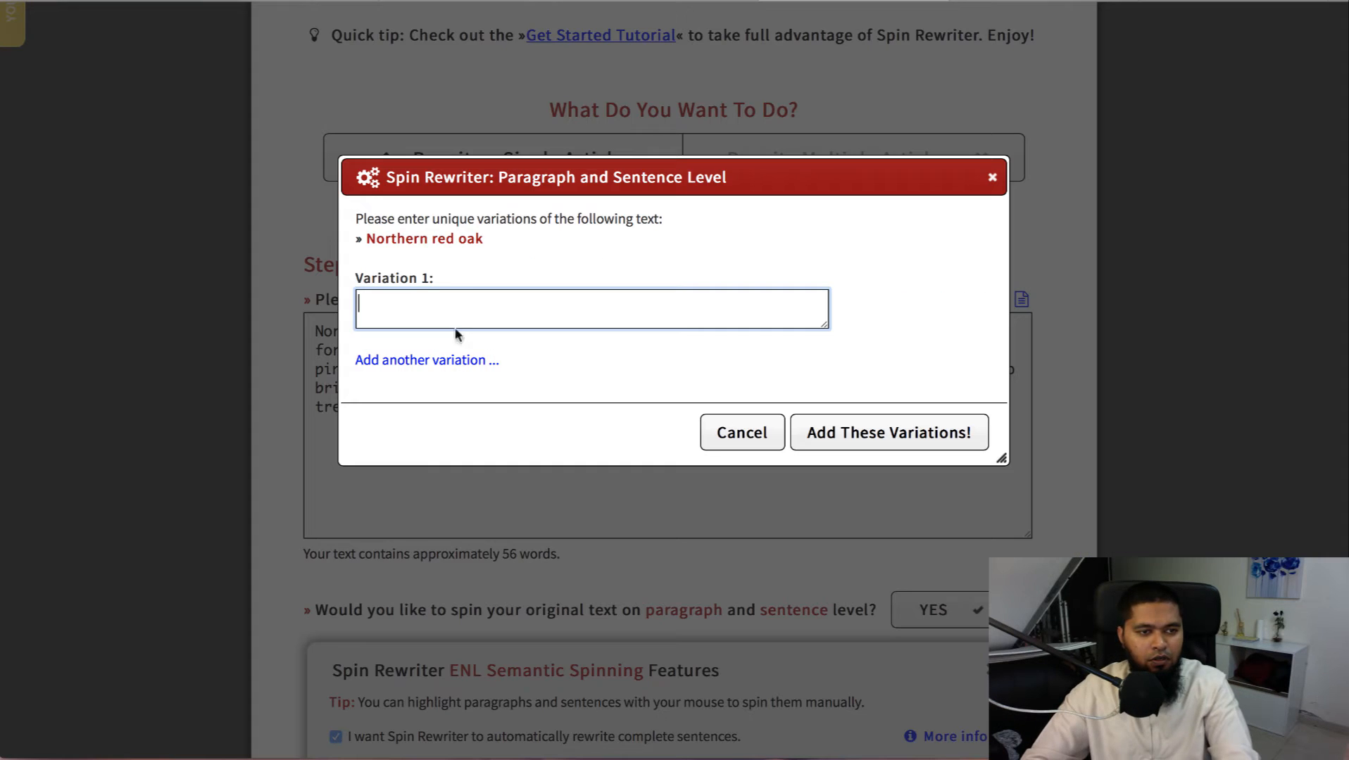
left_click(733, 438)
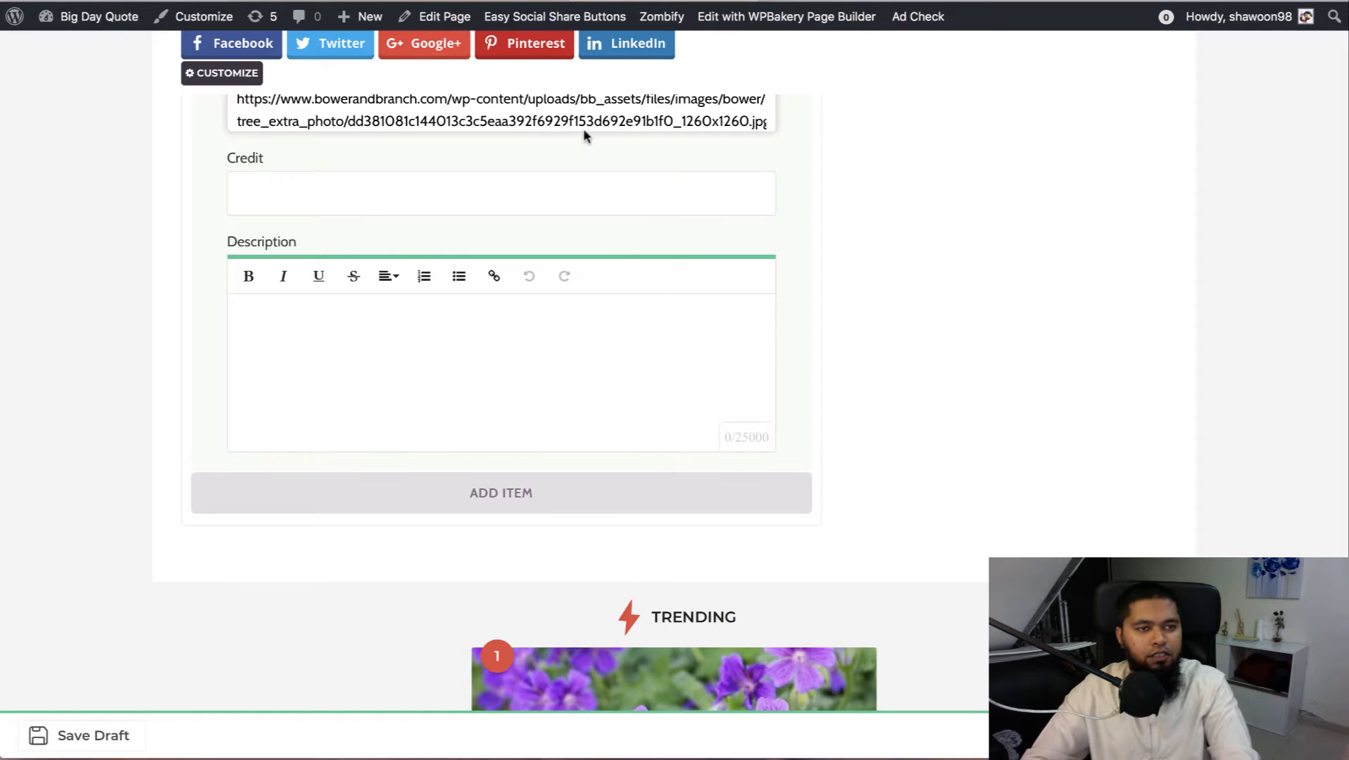
- Copy the Northern Red Oak title from cell B5 and replace the protected keywords in Spin Rewriter's I'm Feeling Lucky settings with it
mouse_move(555, 16)
mouse_move(612, 93)
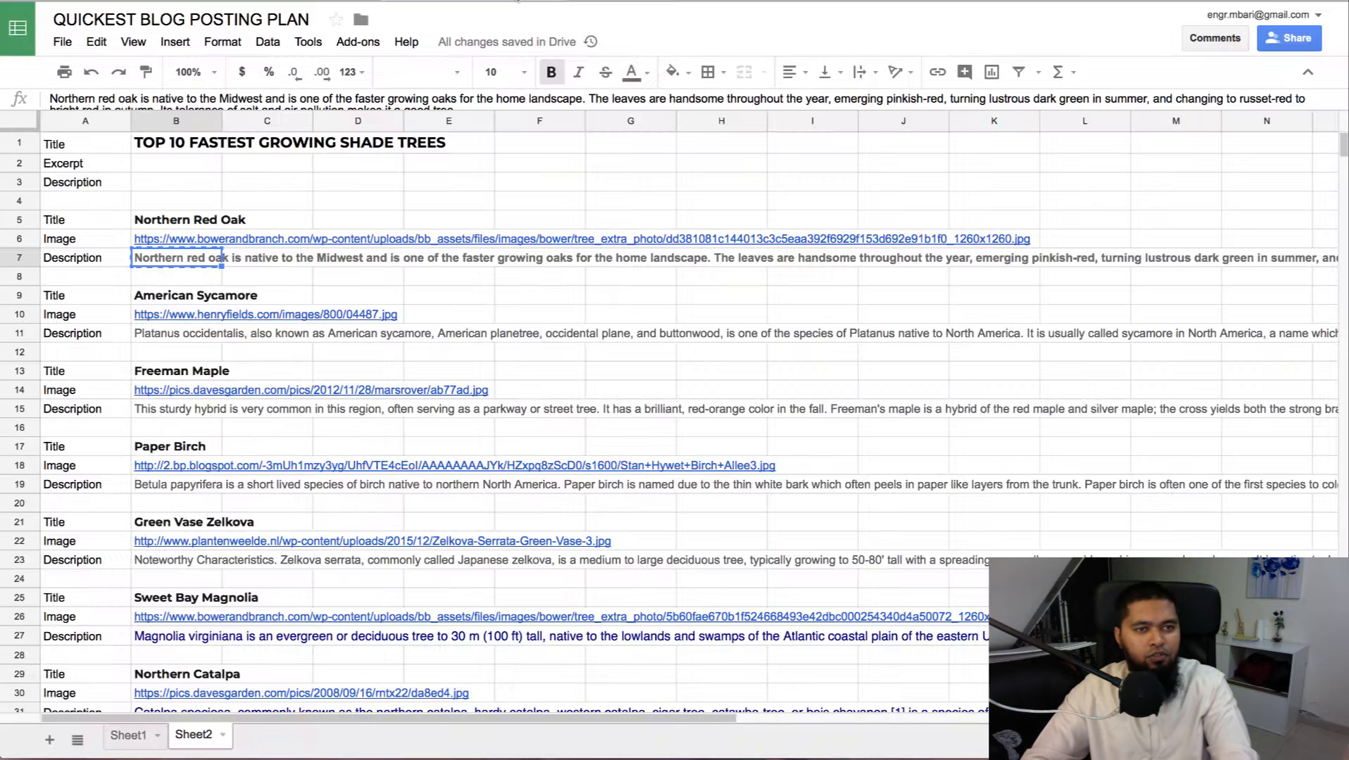
left_click(155, 224)
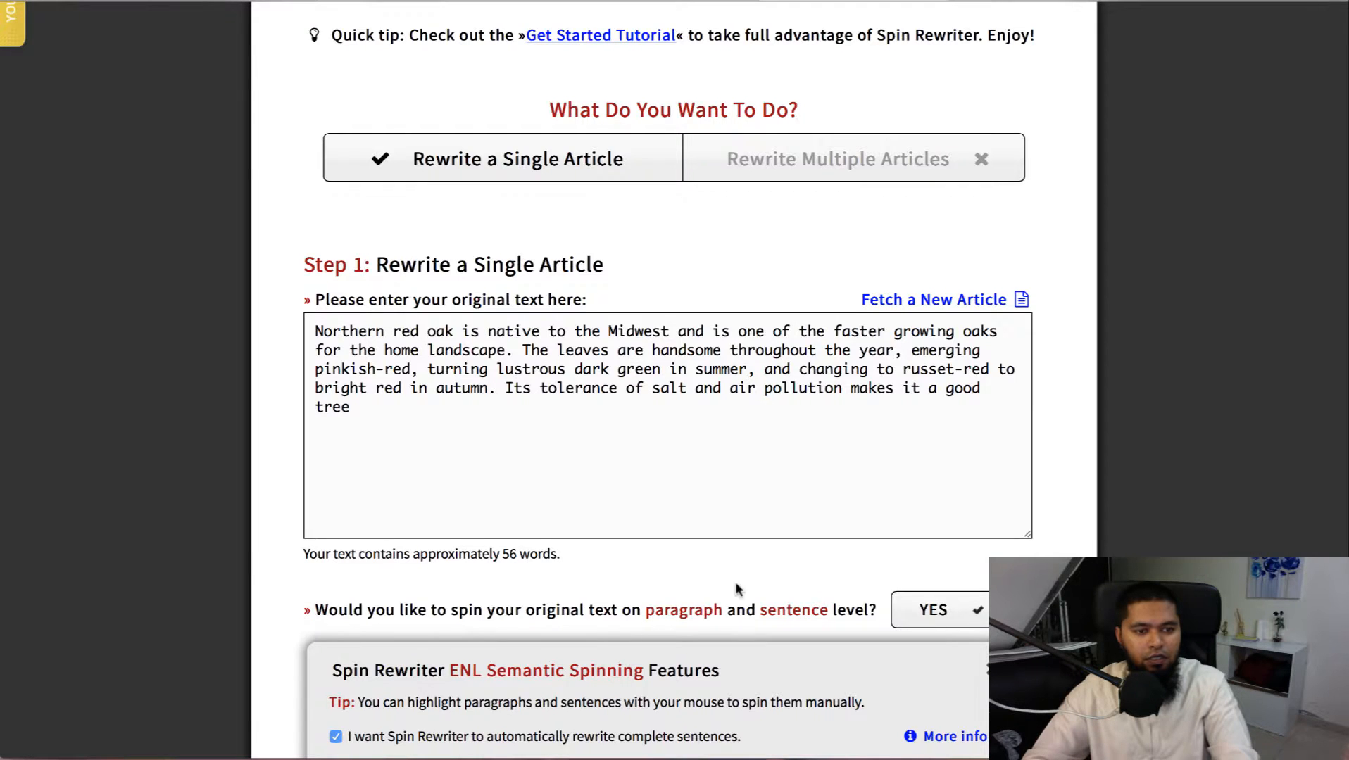
scroll(736, 590, "down", 8)
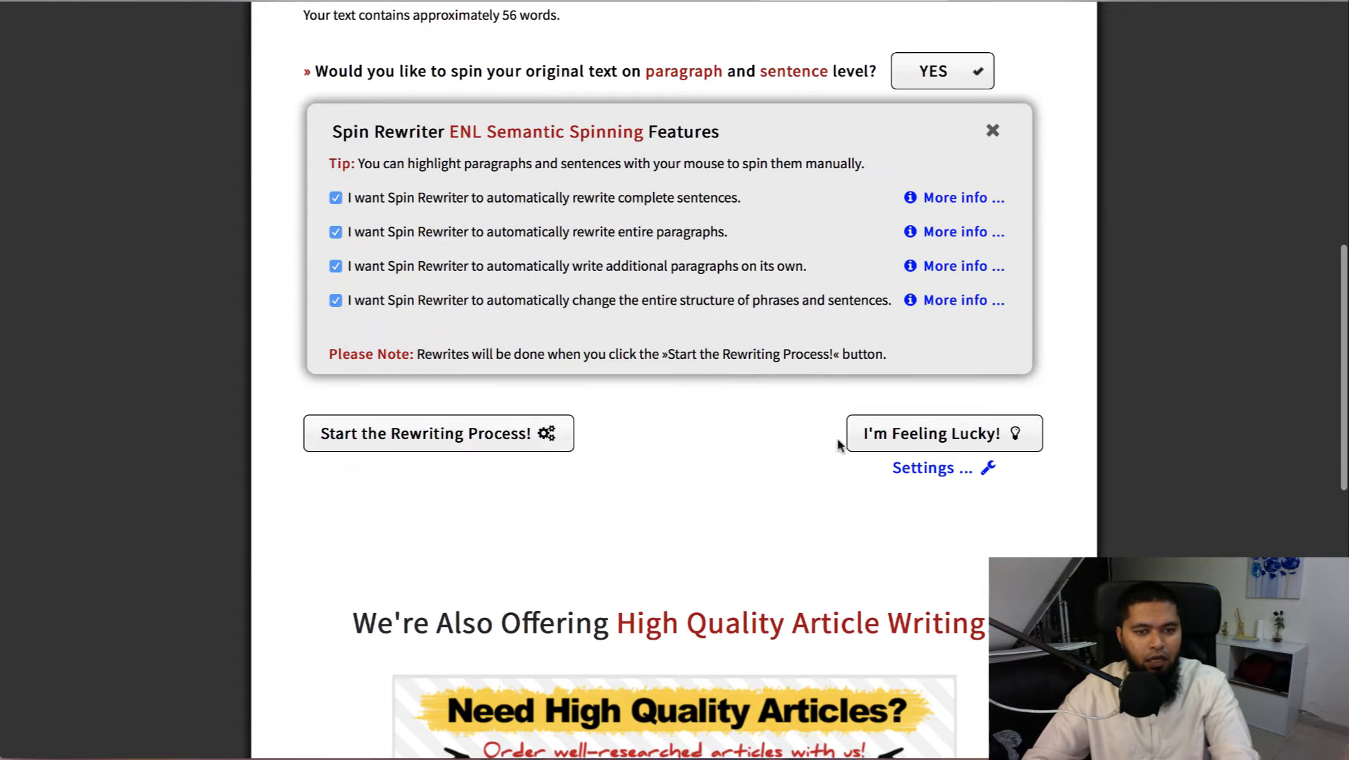
left_click(925, 469)
scroll(925, 469, "down", 6)
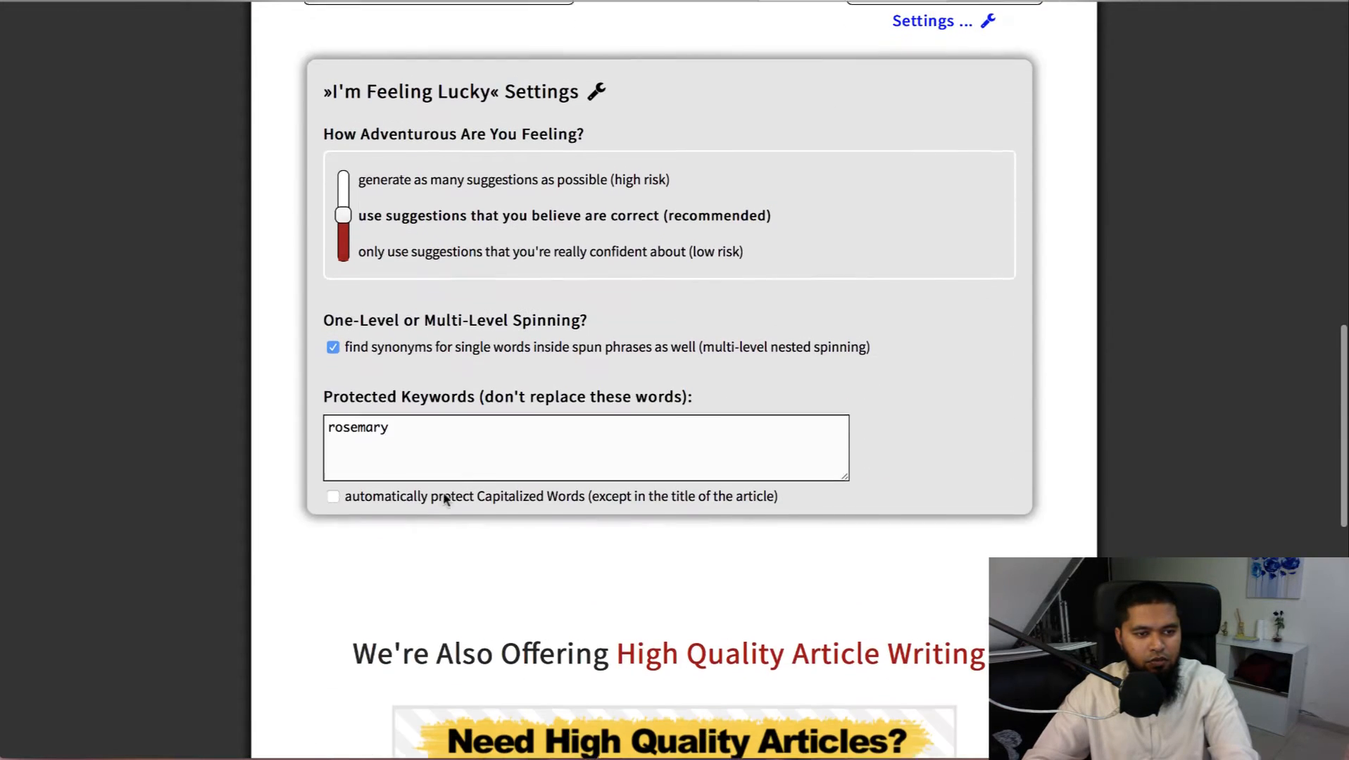
left_click_drag(398, 397, 277, 385)
type("Northern Red Oak")
scroll(582, 411, "down", 5)
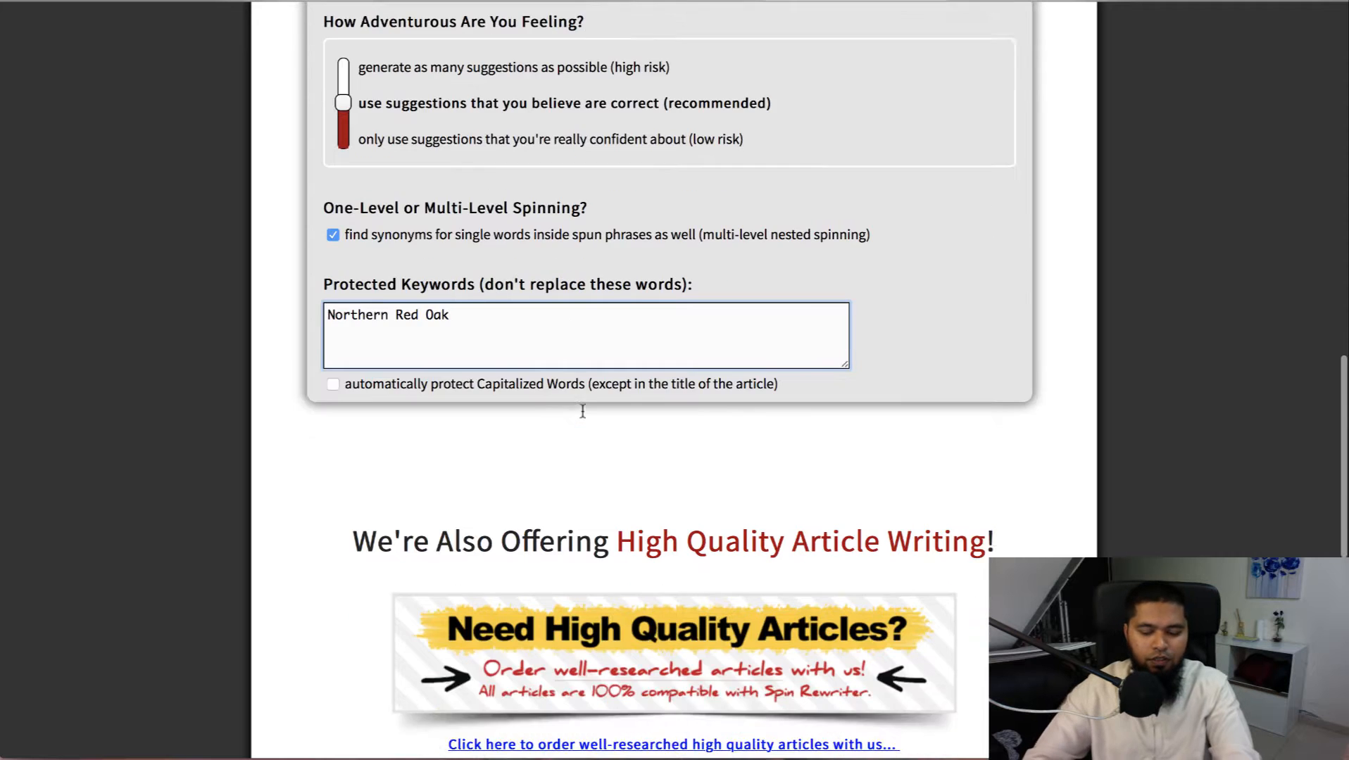
scroll(580, 521, "up", 3)
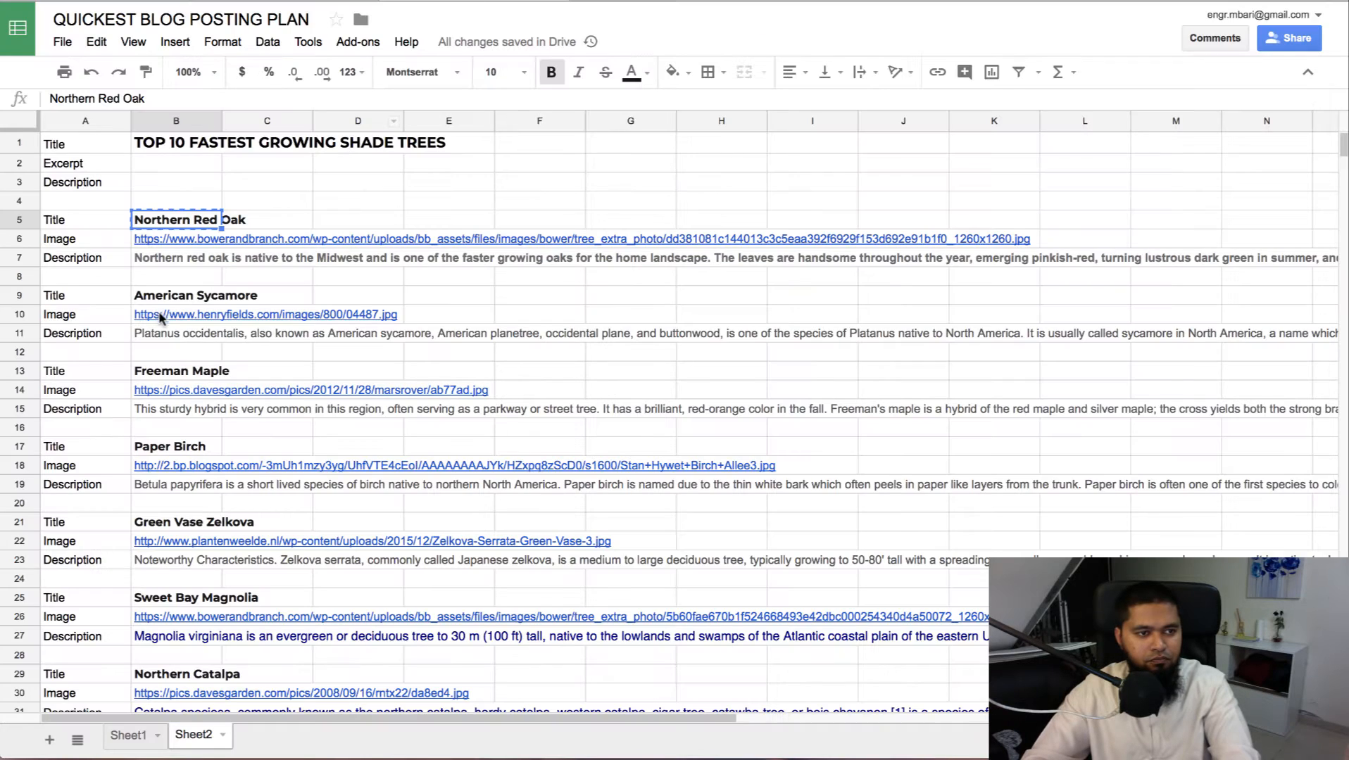
- Add the American Sycamore and Freeman Maple titles from the sheet to the protected keywords, each on its own line
left_click(162, 296)
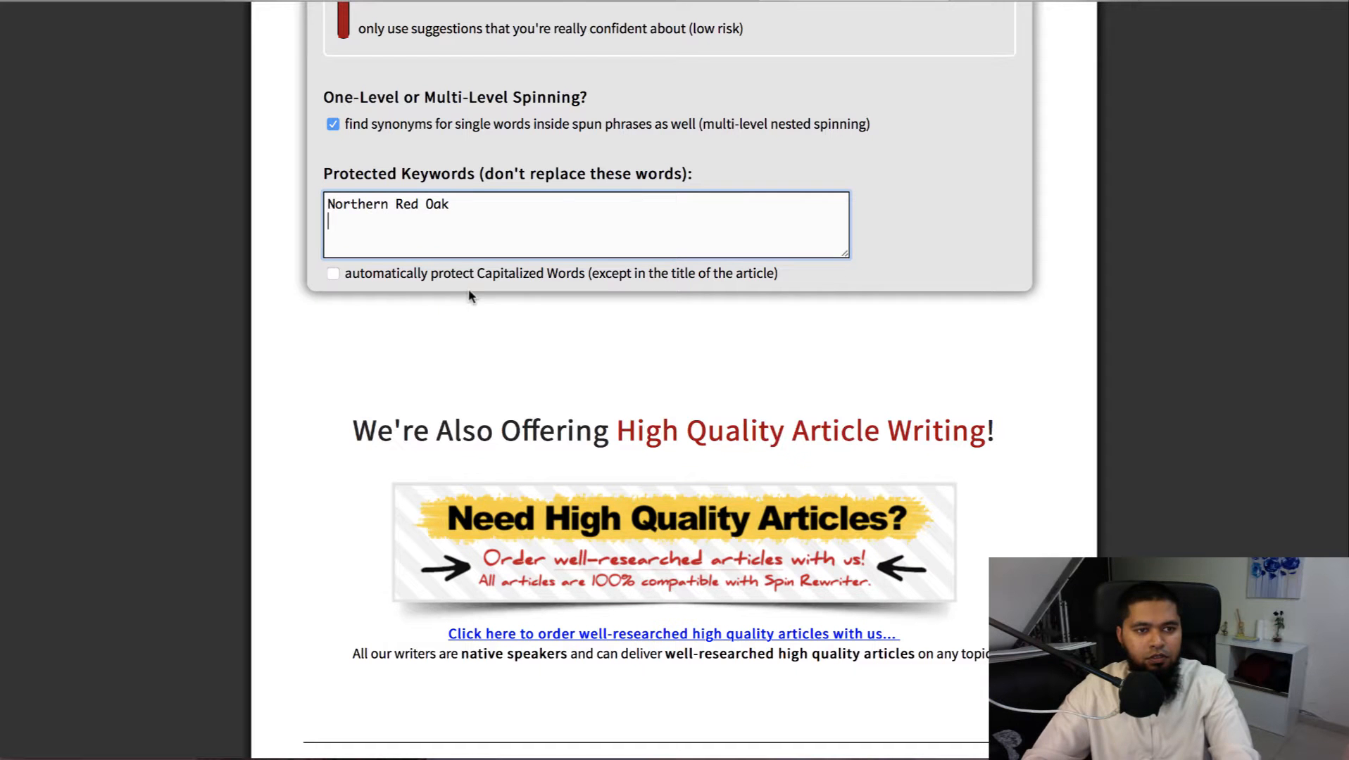
type("American Sycamore")
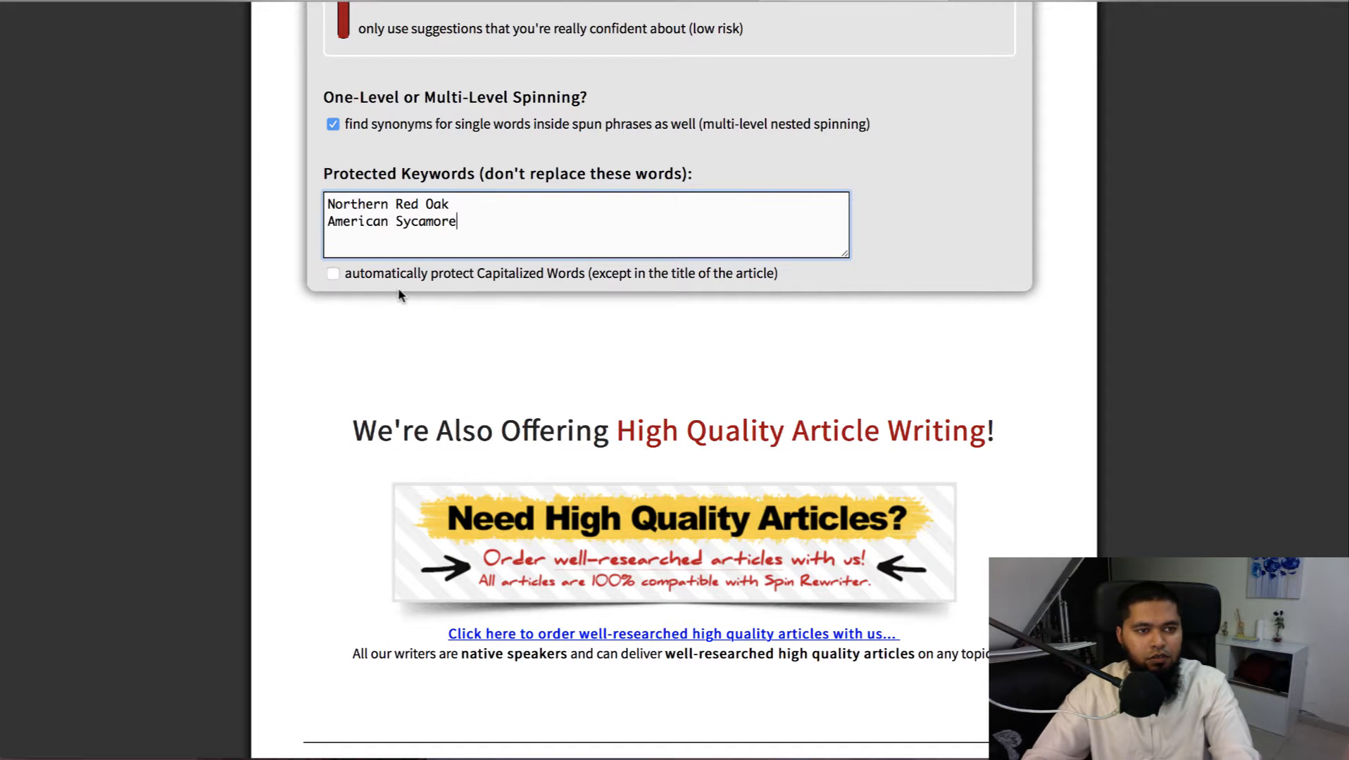
scroll(397, 288, "down", 1)
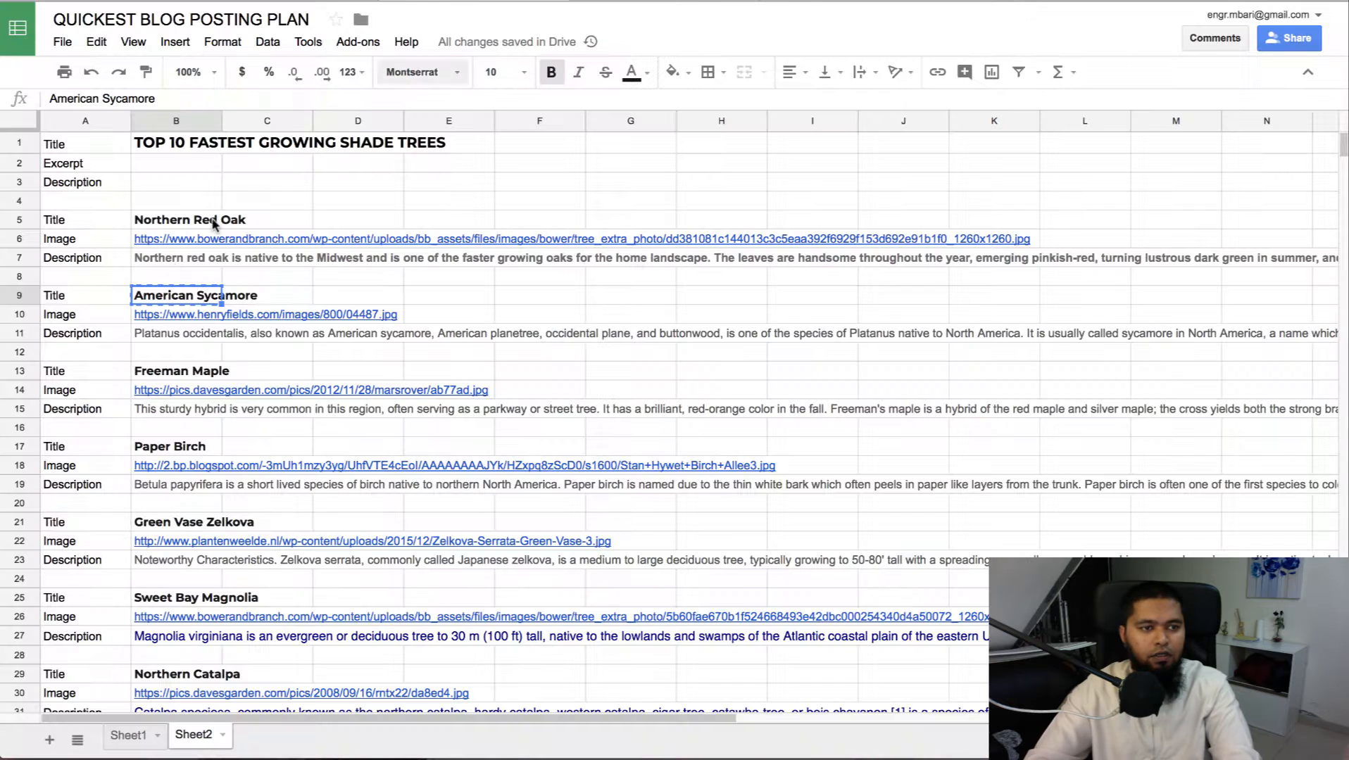
left_click(150, 373)
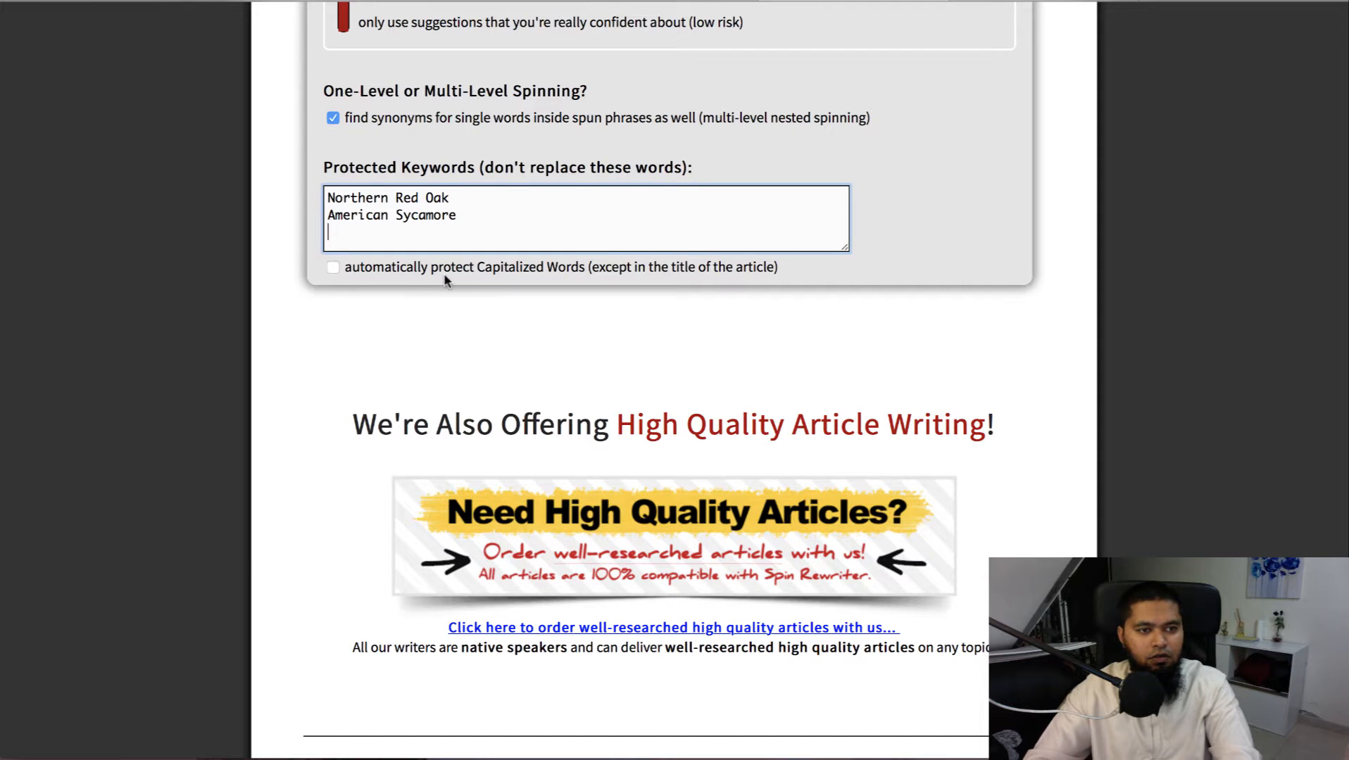
type("Freeman Maple")
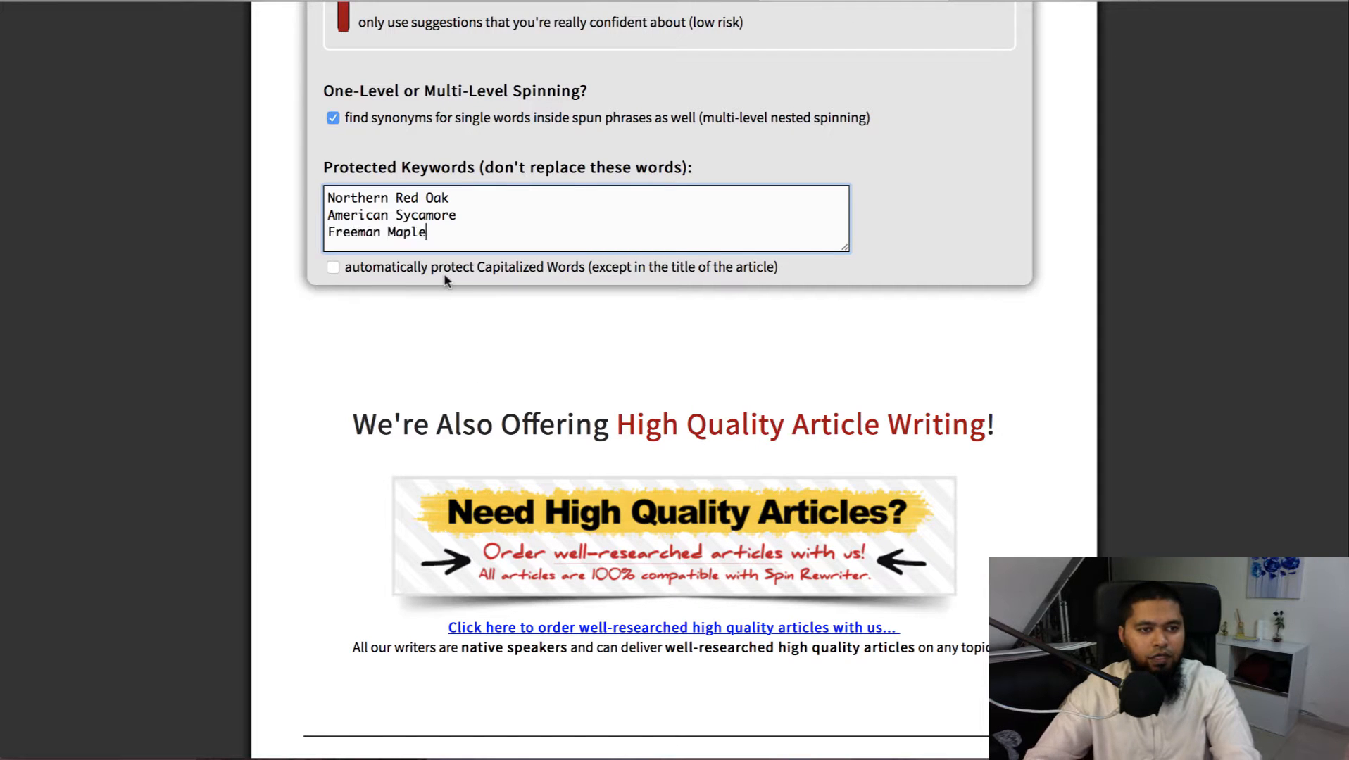
key("Return")
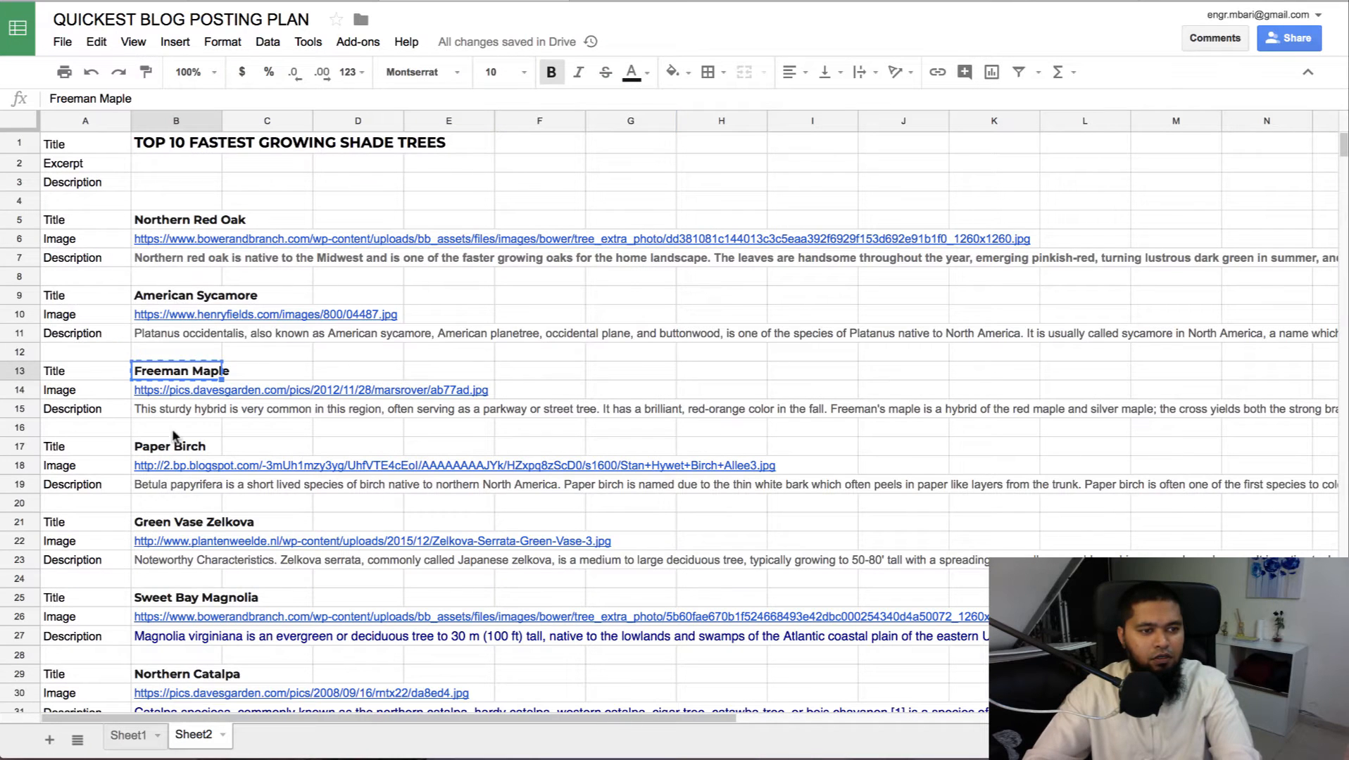
- Add the Paper Birch and Green Vase Zelkova titles from the sheet as further lines in the protected keywords
left_click(161, 452)
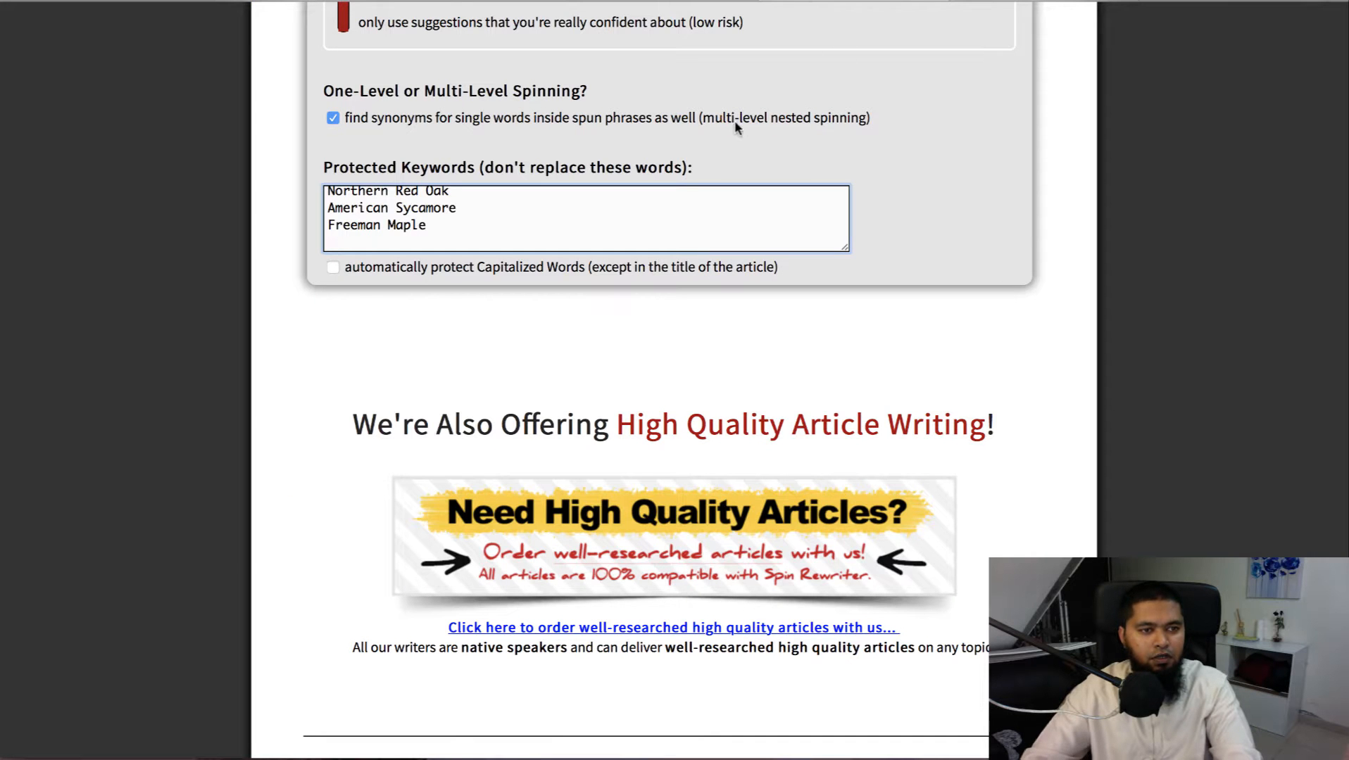
type("Paper Birch")
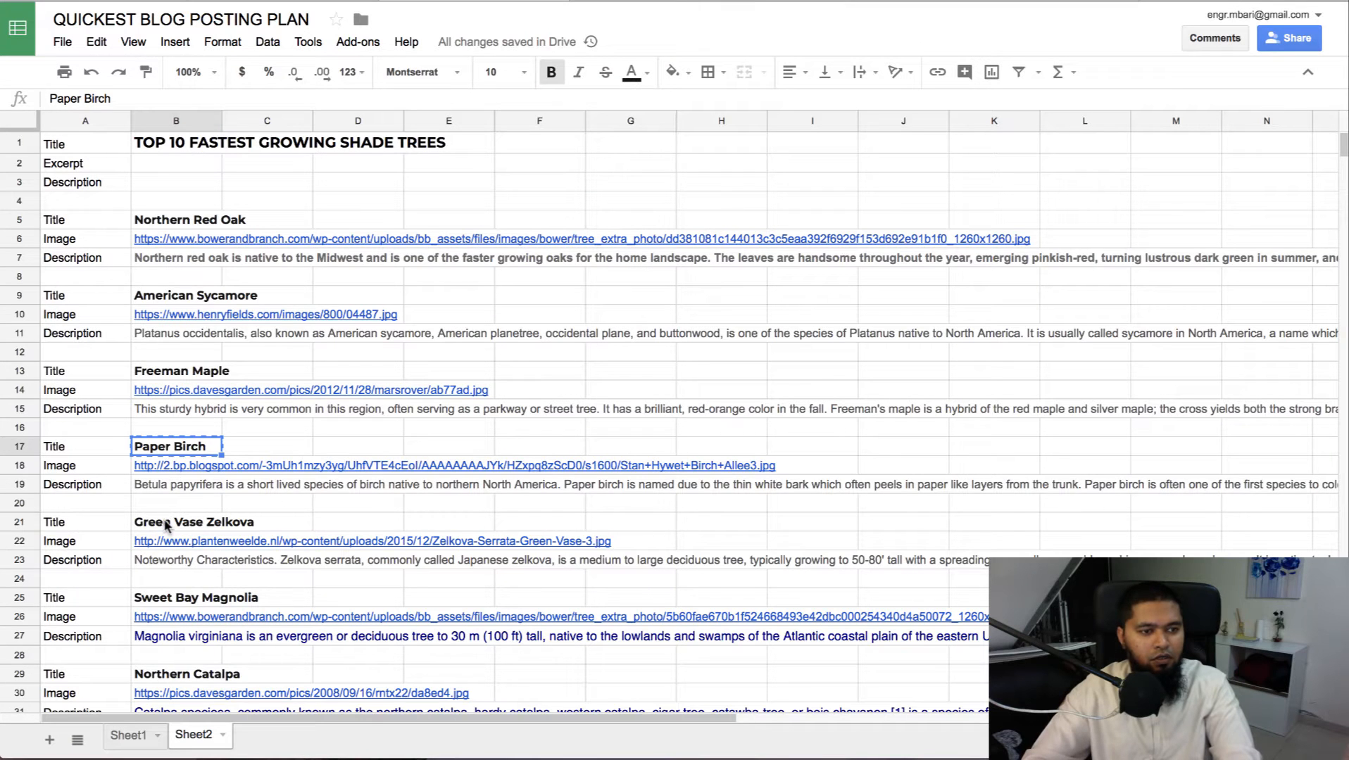
left_click(166, 525)
key("ctrl+c")
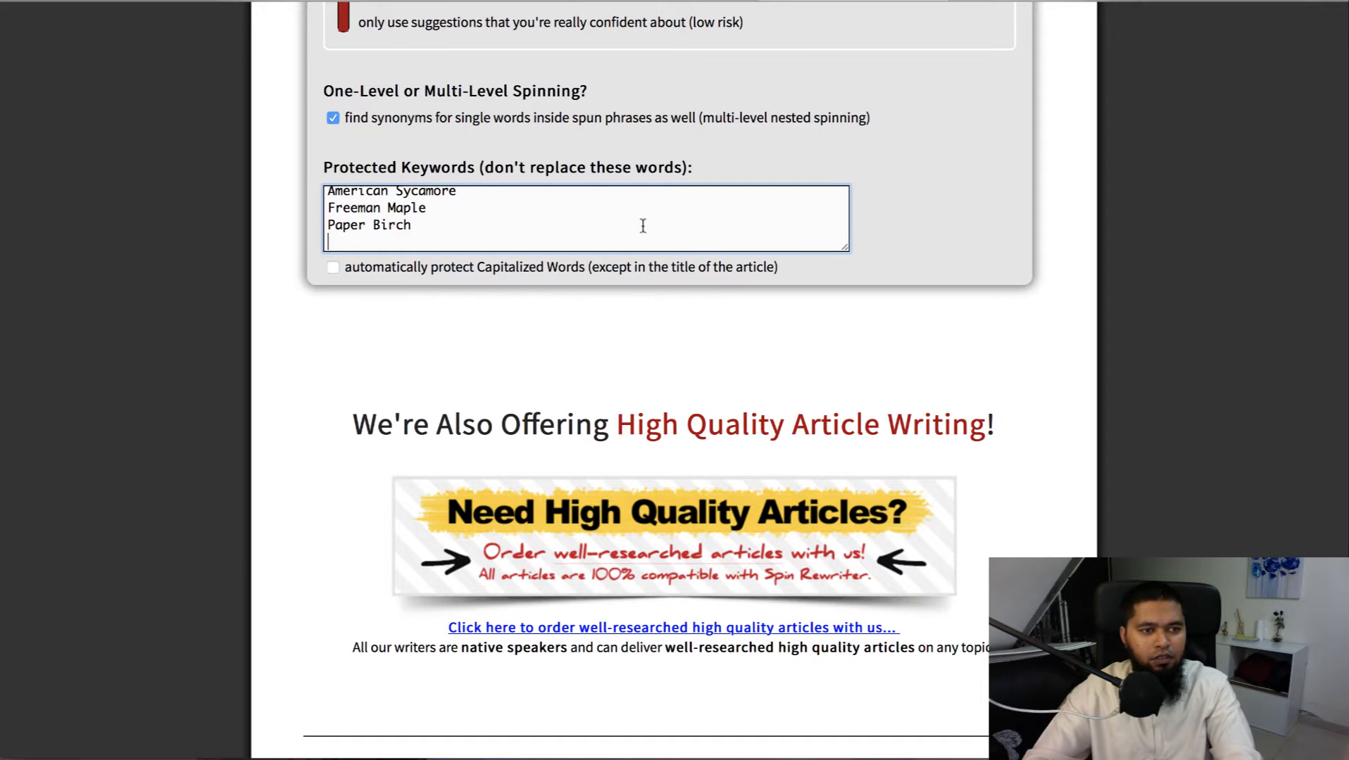
key("ctrl+v")
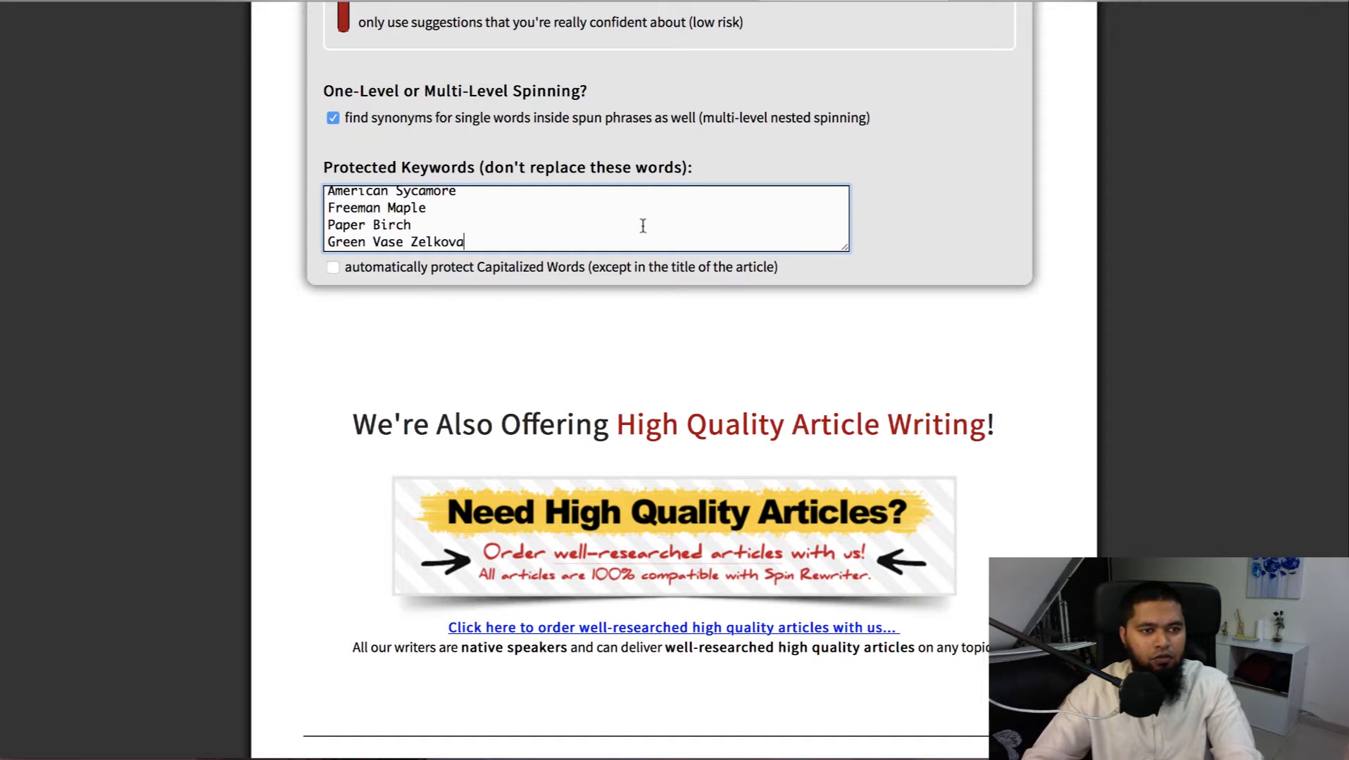
key("Return")
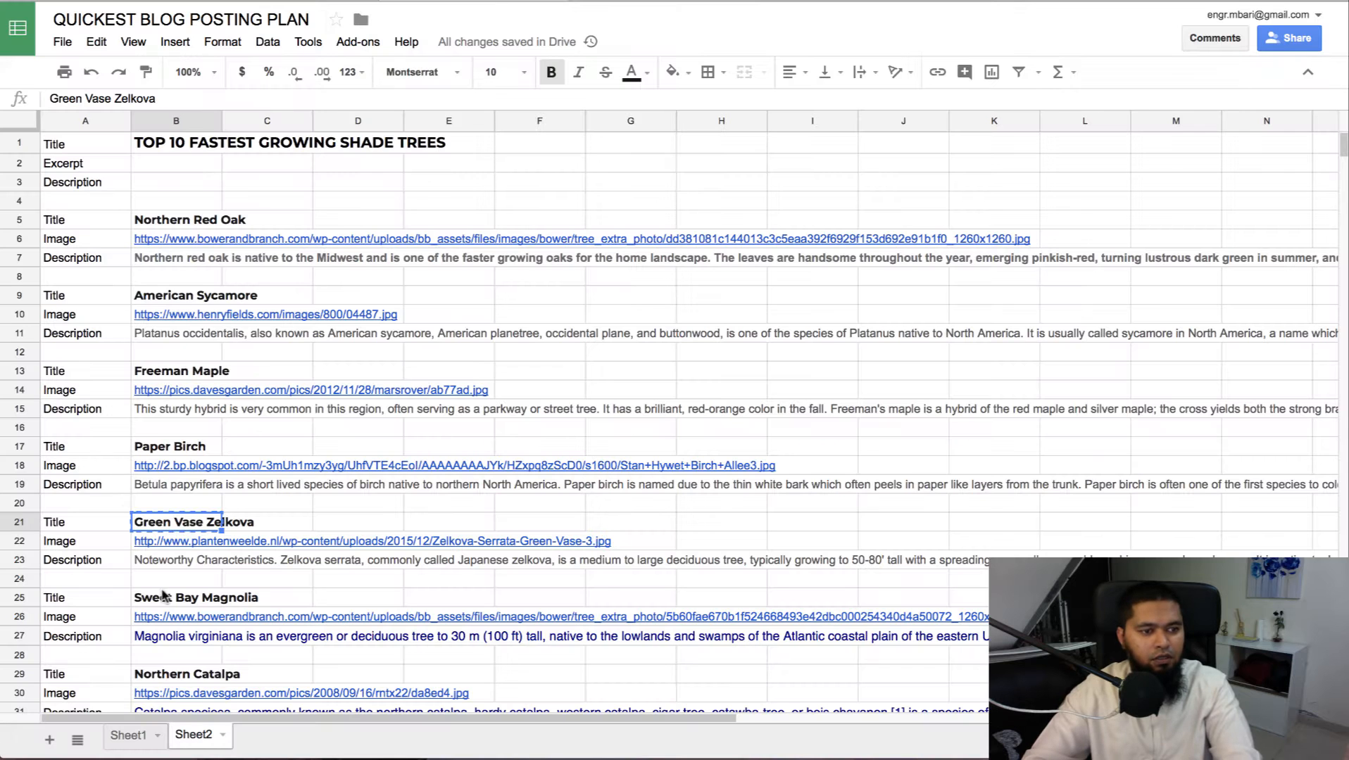
- Copy the Sweet Bay Magnolia and Northern Catalpa titles from the sheet into the protected keywords on separate lines
left_click(171, 598)
key("ctrl+c")
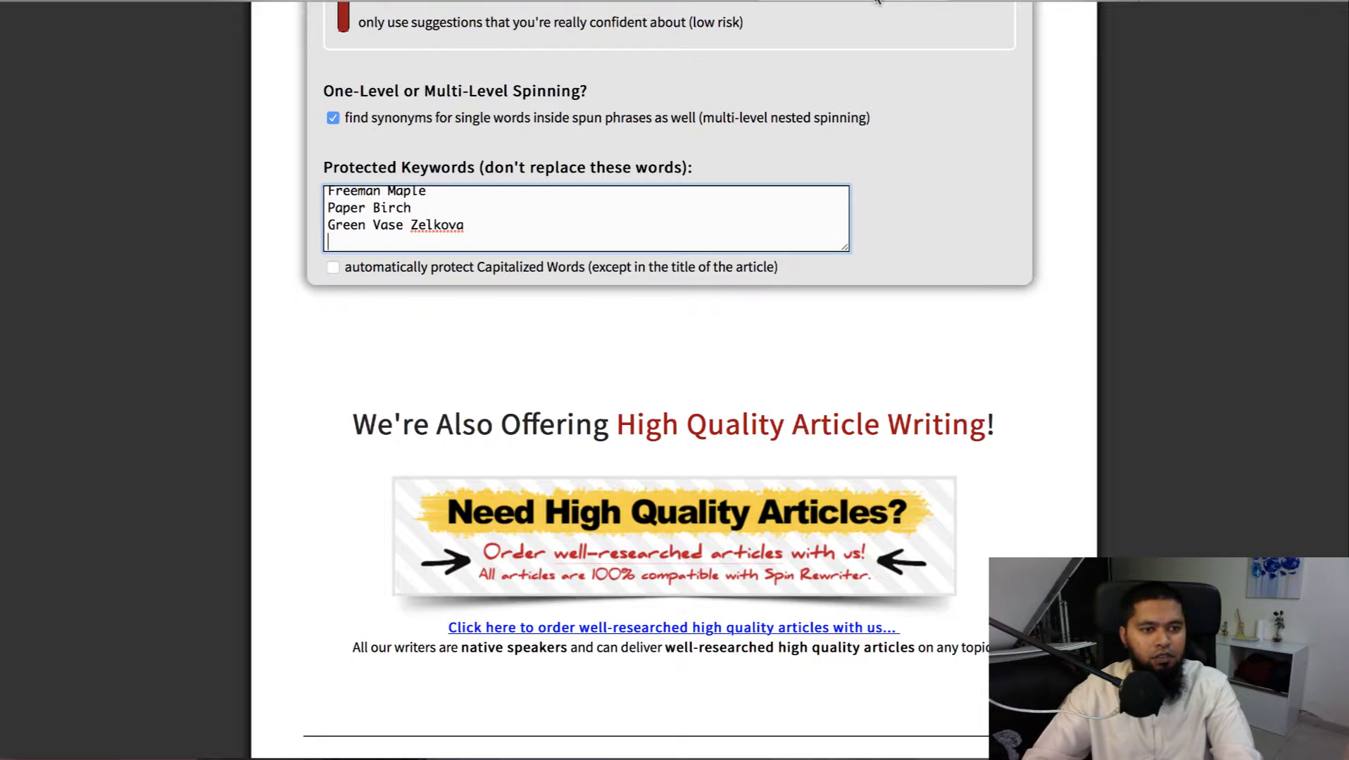
key("ctrl+v")
key("Return")
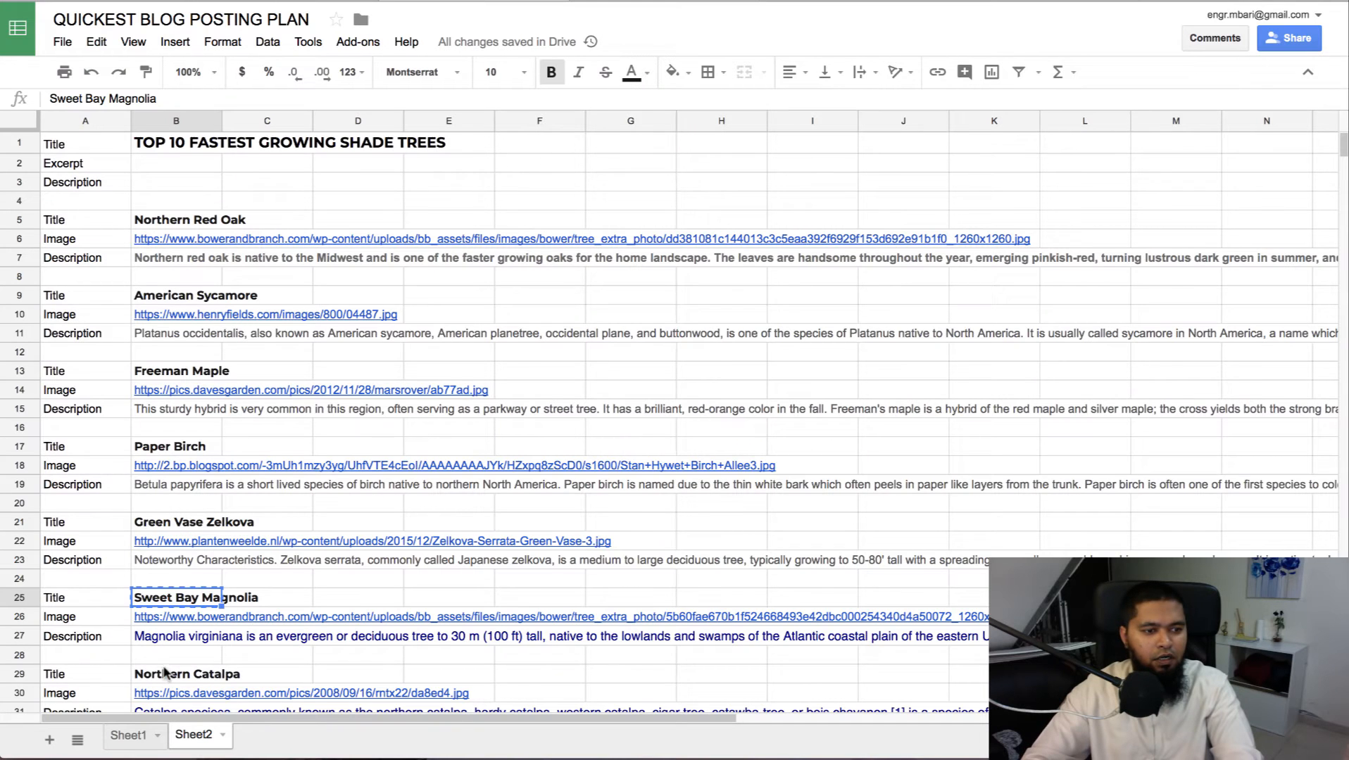
left_click(163, 675)
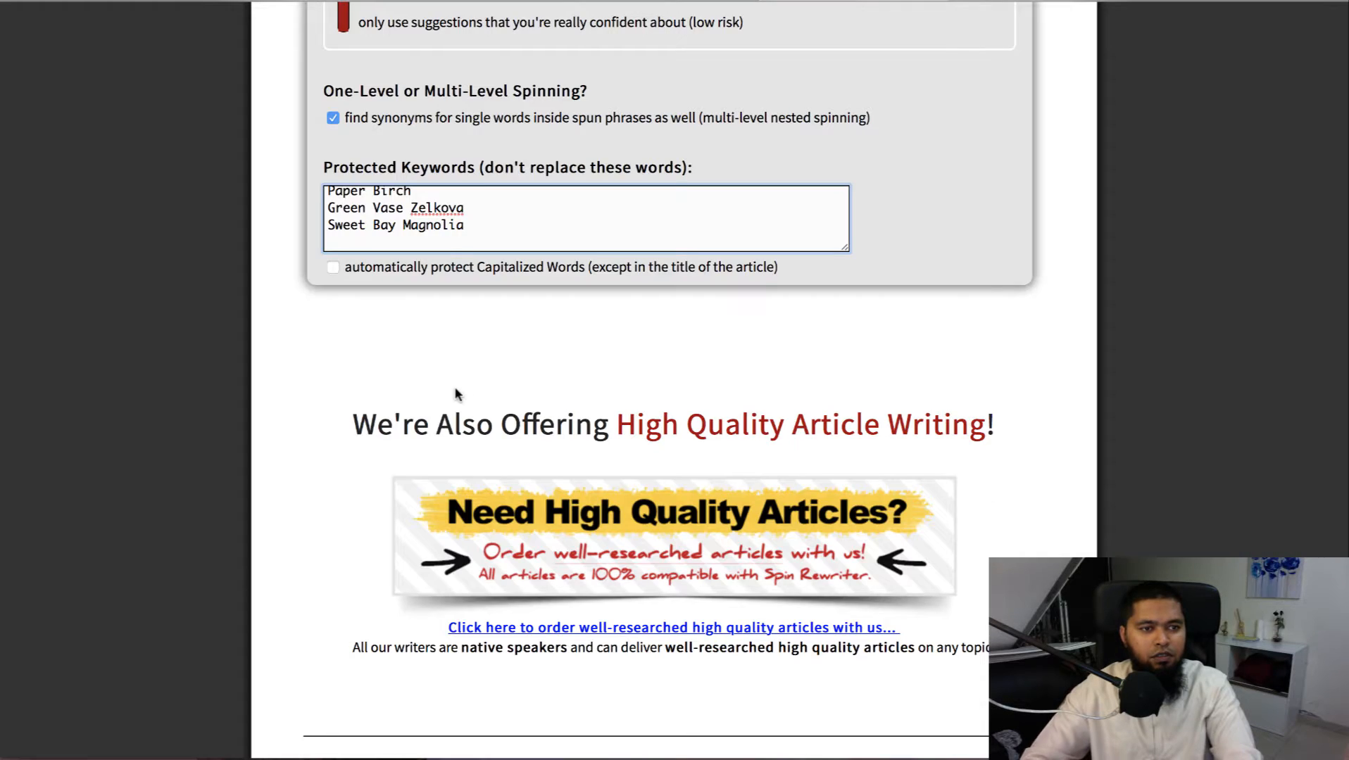
key("ctrl+v")
key("Return")
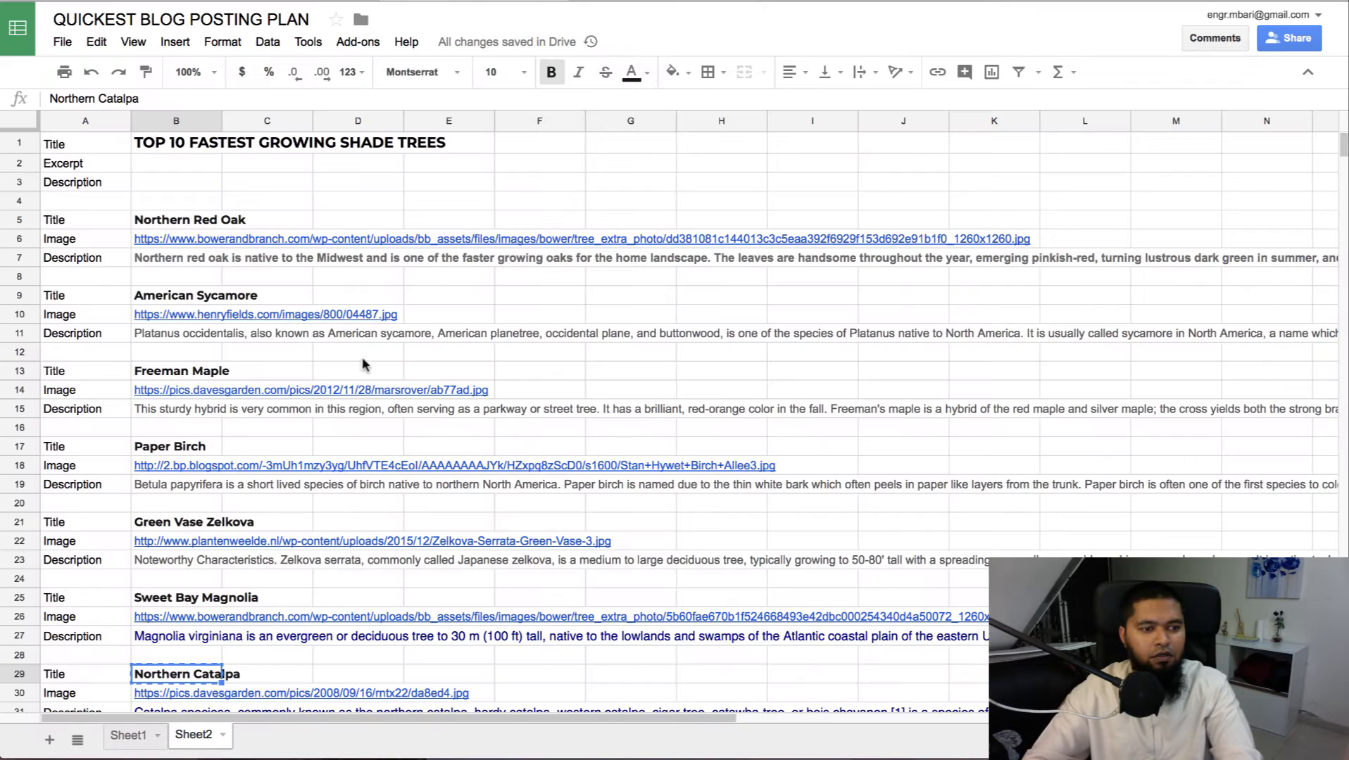
- Copy the Eastern White Pine and Hybrid Poplar titles from cells B33 and B37 into the protected keywords on new lines
scroll(361, 365, "down", 4)
left_click(180, 500)
key("ctrl+c")
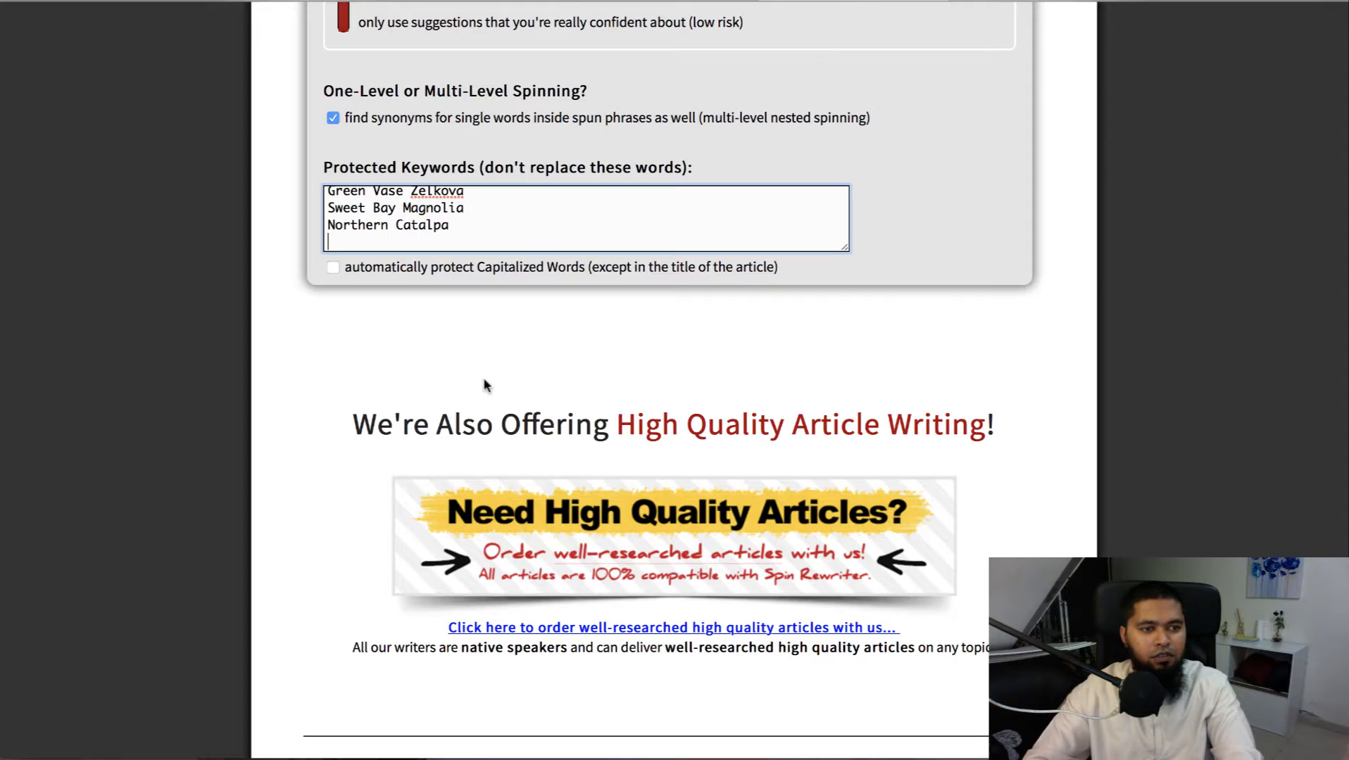
key("ctrl+v")
key("Return")
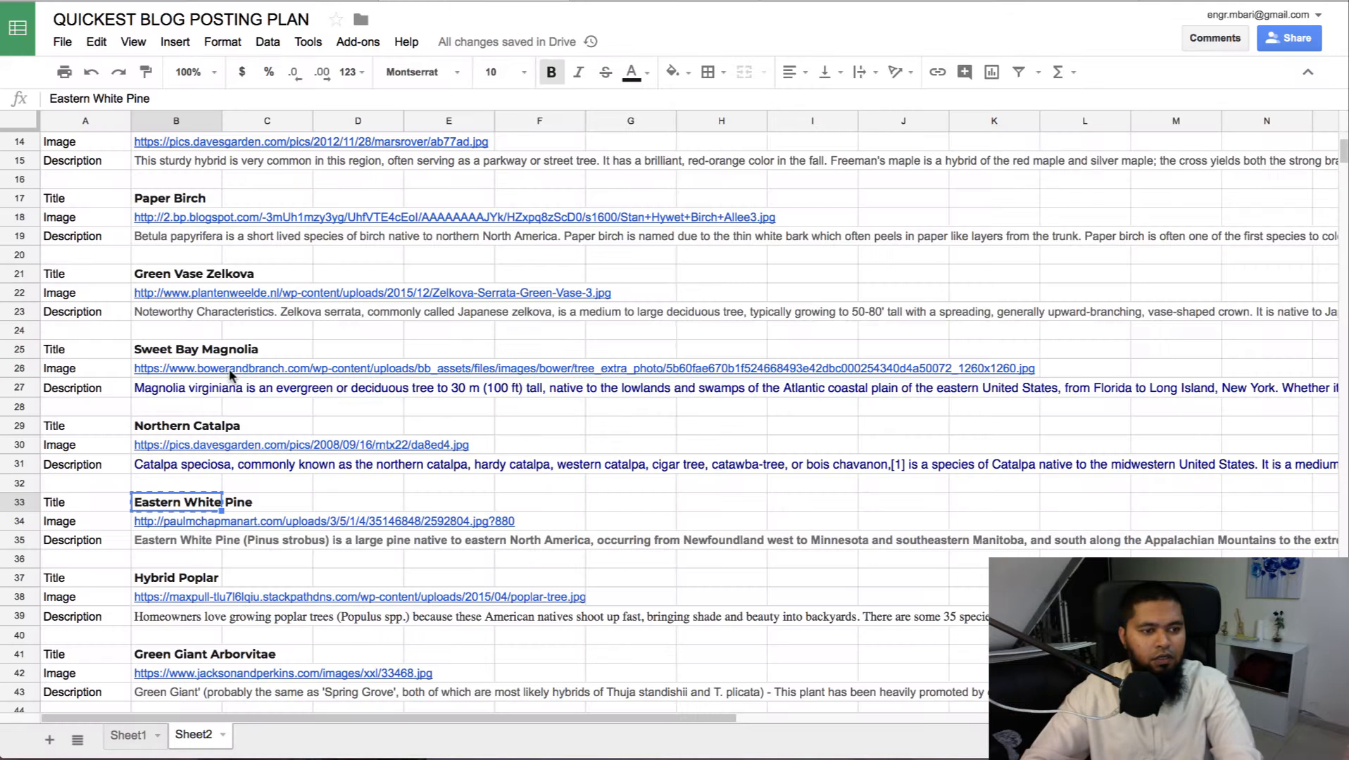
scroll(229, 377, "down", 5)
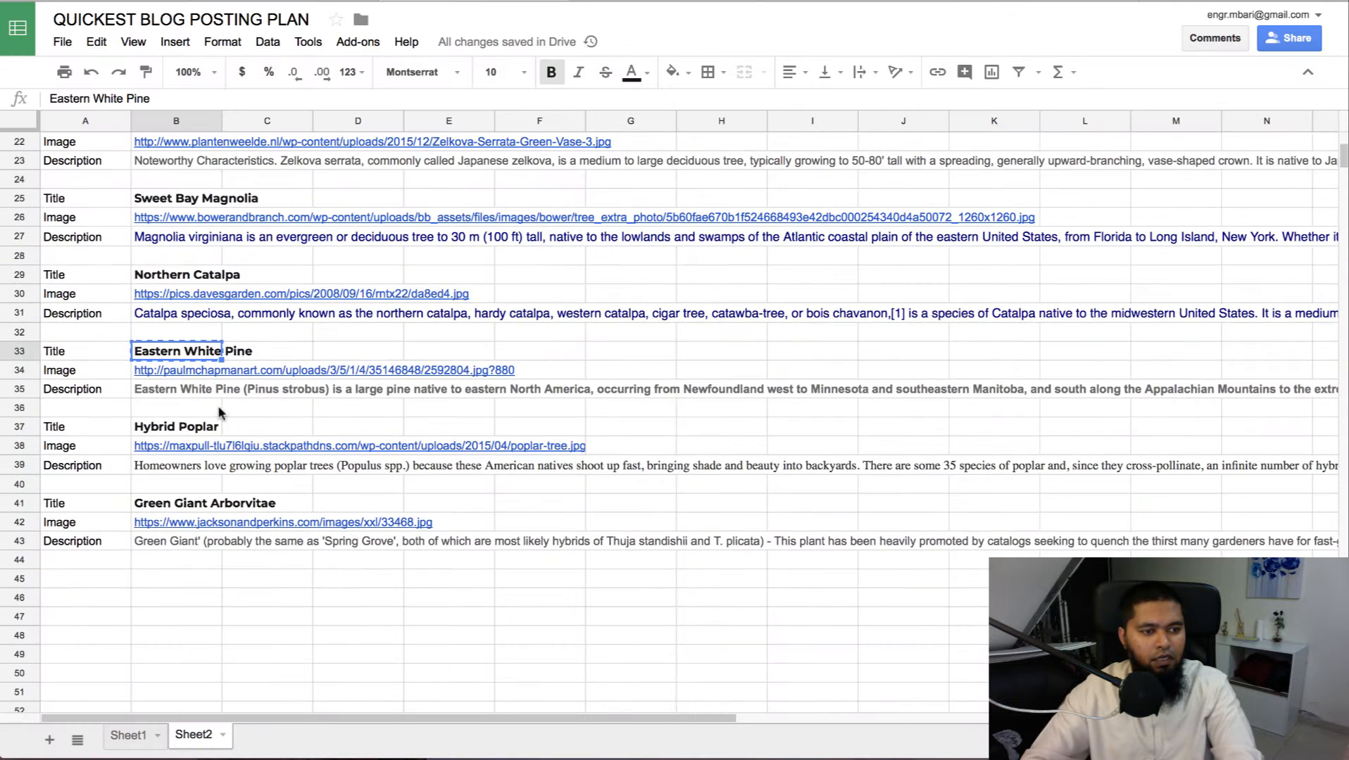
left_click(162, 431)
key("ctrl+c")
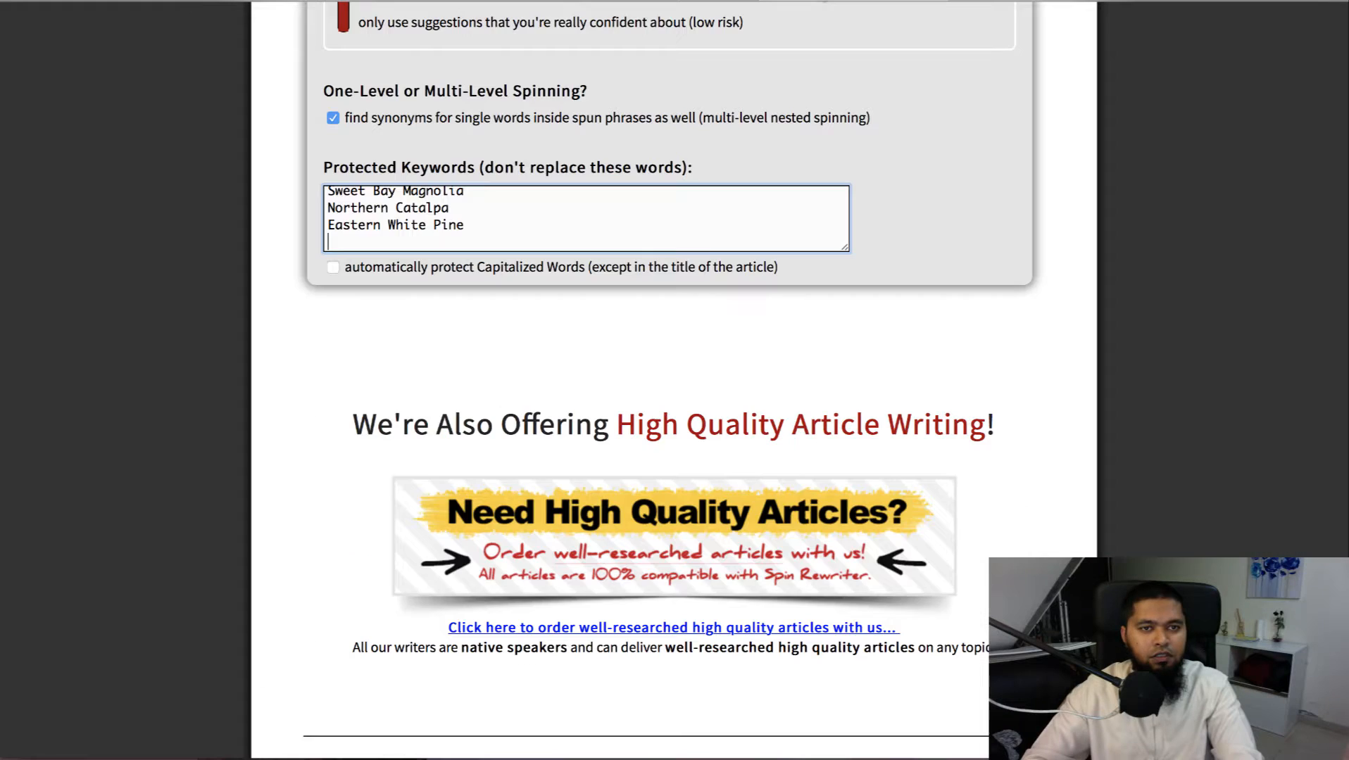
key("ctrl+v")
key("Return")
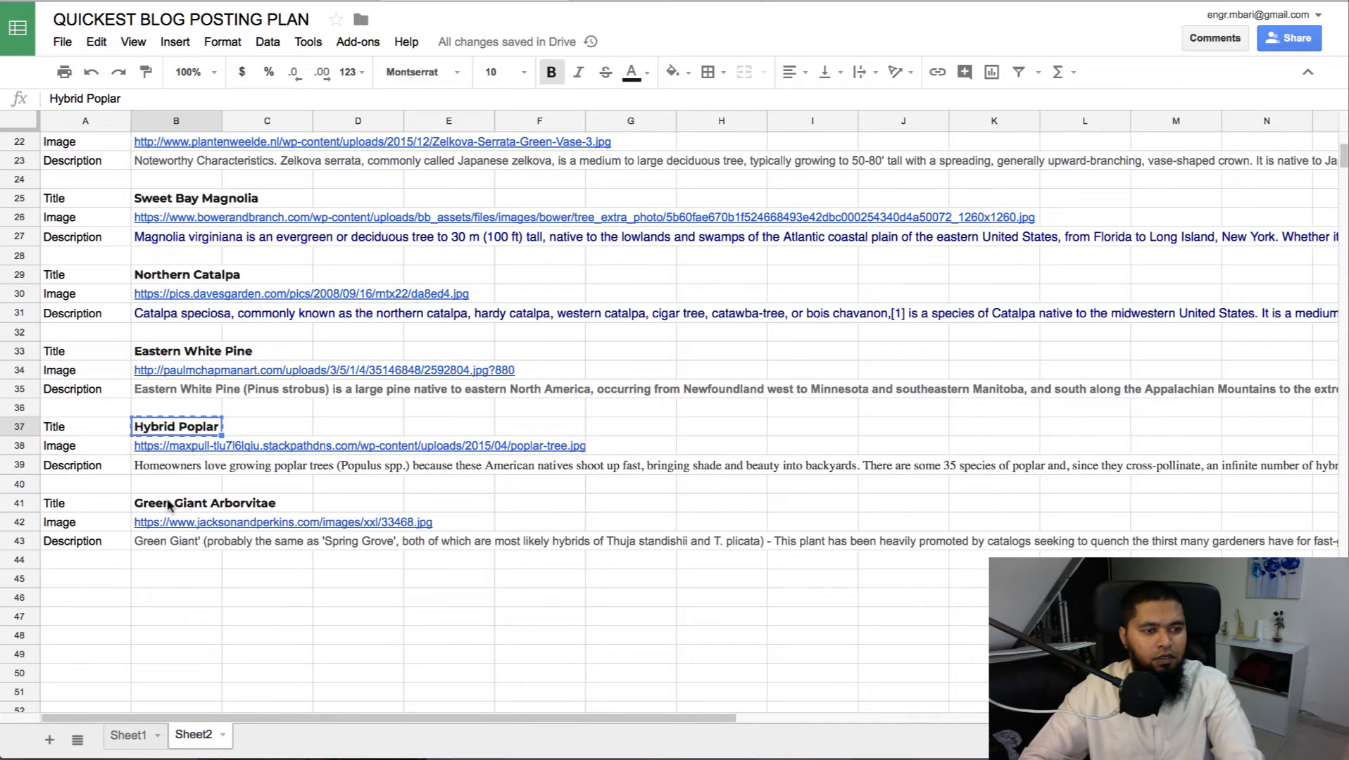
- Complete the protected keywords with the Green Giant Arborvitae title from cell B41 of the blog posting plan
left_click(169, 505)
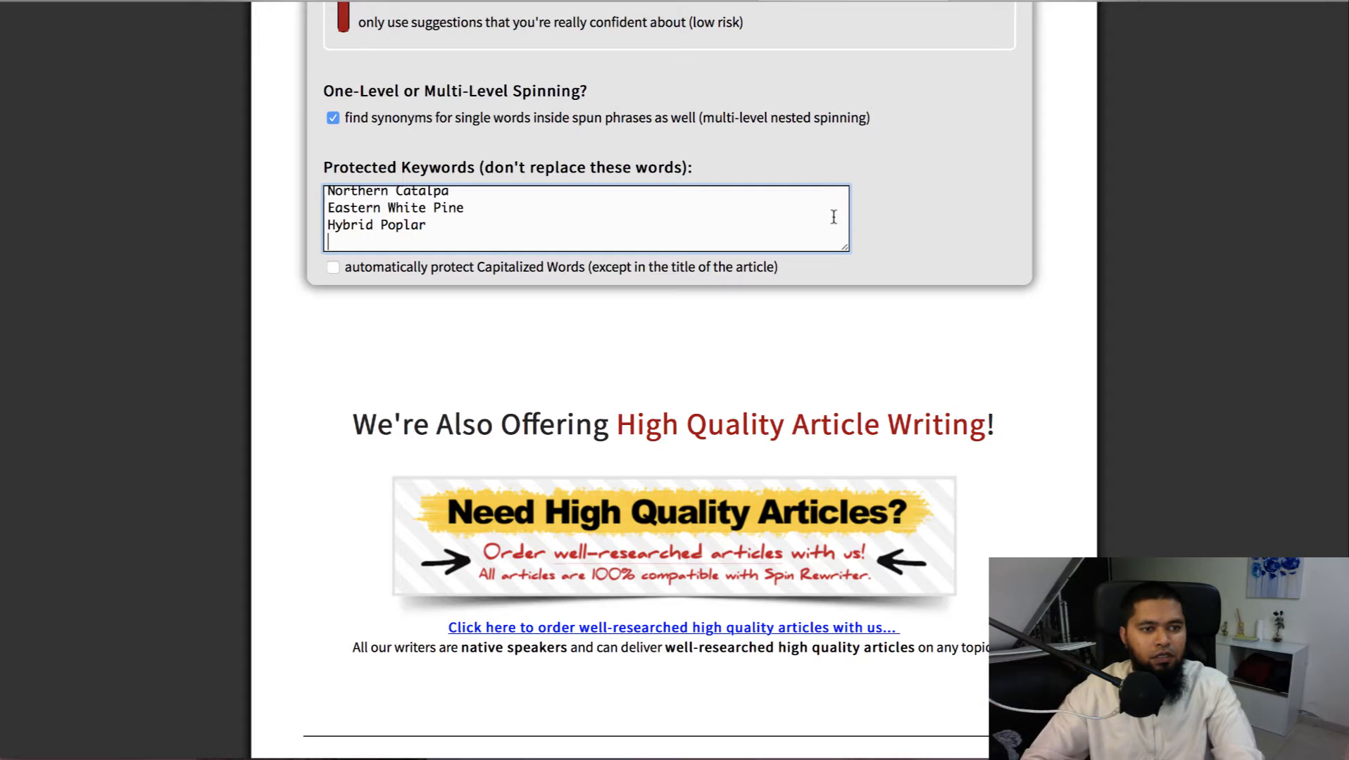
key("ctrl+v")
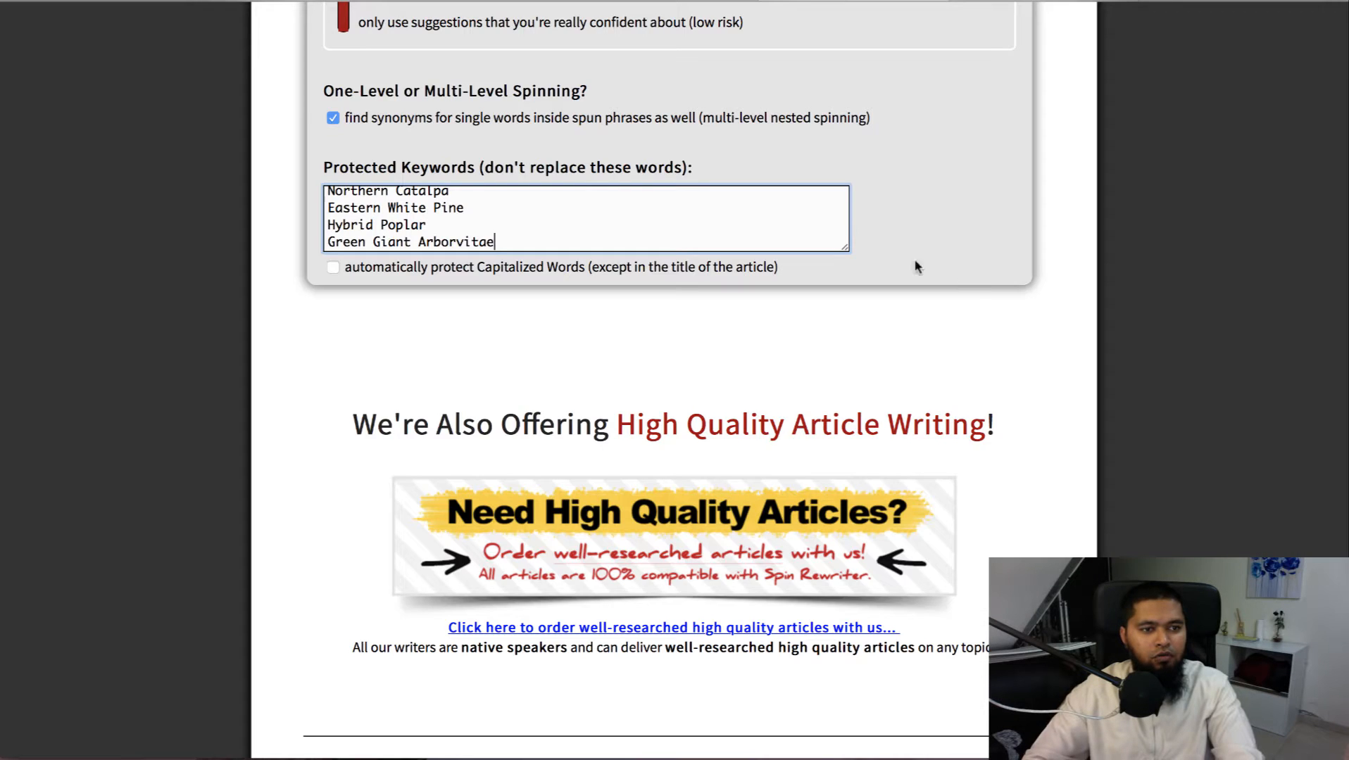
scroll(958, 334, "up", 1)
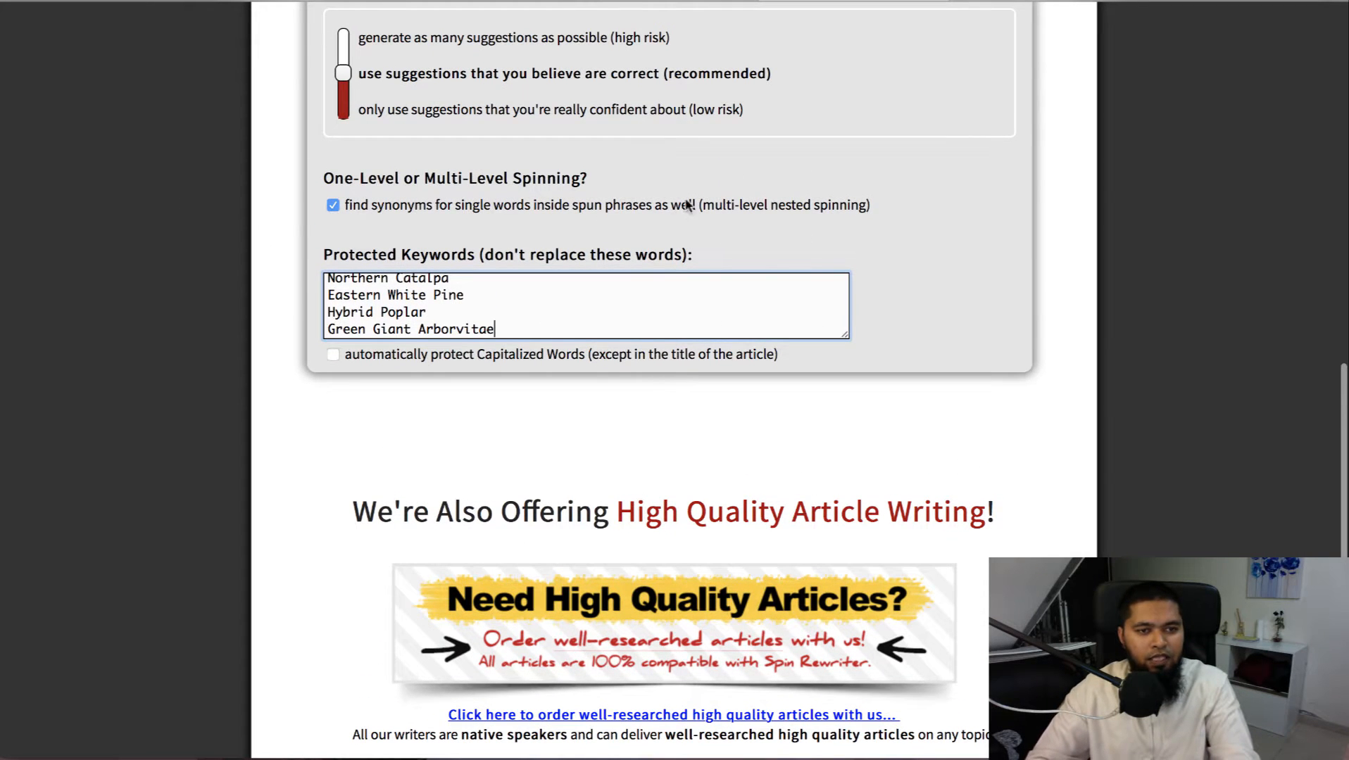
left_click_drag(496, 255, 590, 254)
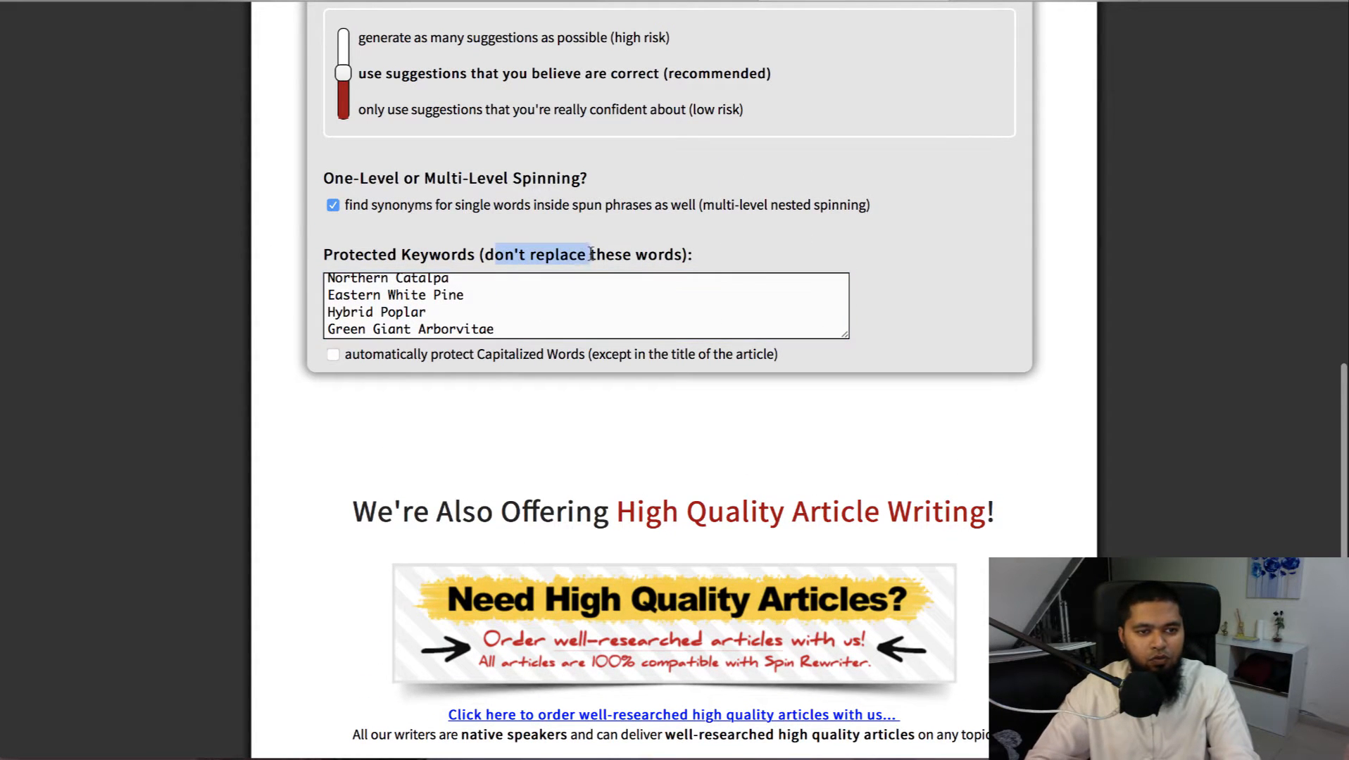
- Run the I'm Feeling Lucky rewrite on the Northern red oak text with the tree names protected
left_click(967, 283)
scroll(974, 286, "up", 5)
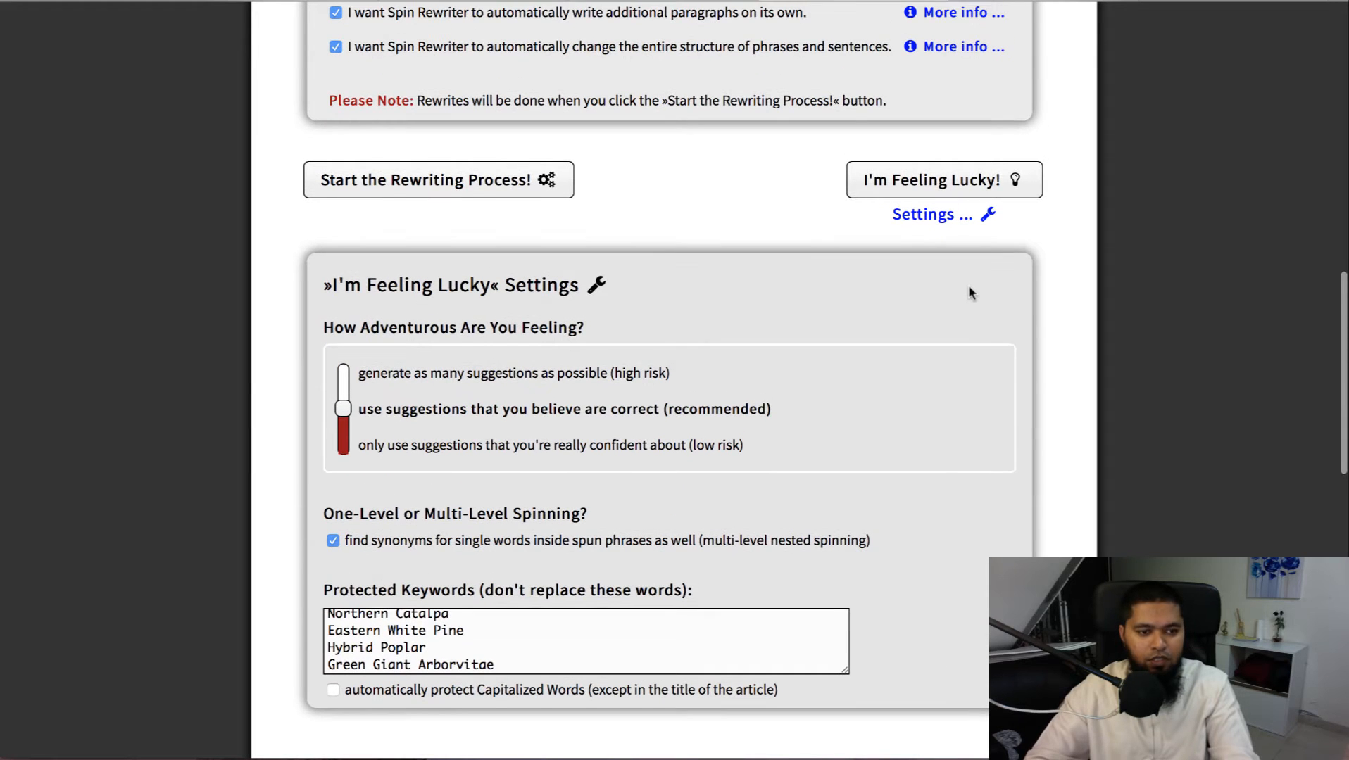
scroll(969, 288, "down", 1)
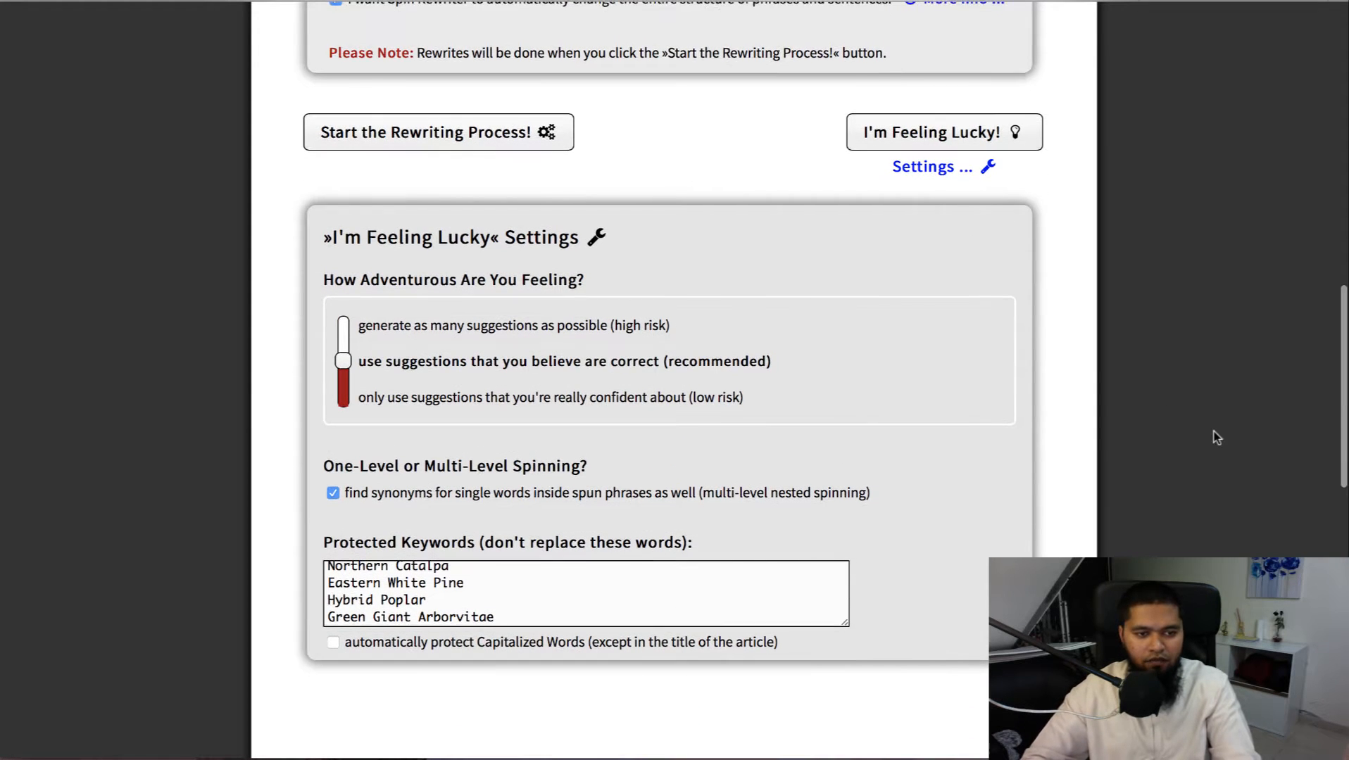
scroll(1213, 436, "up", 2)
left_click(875, 259)
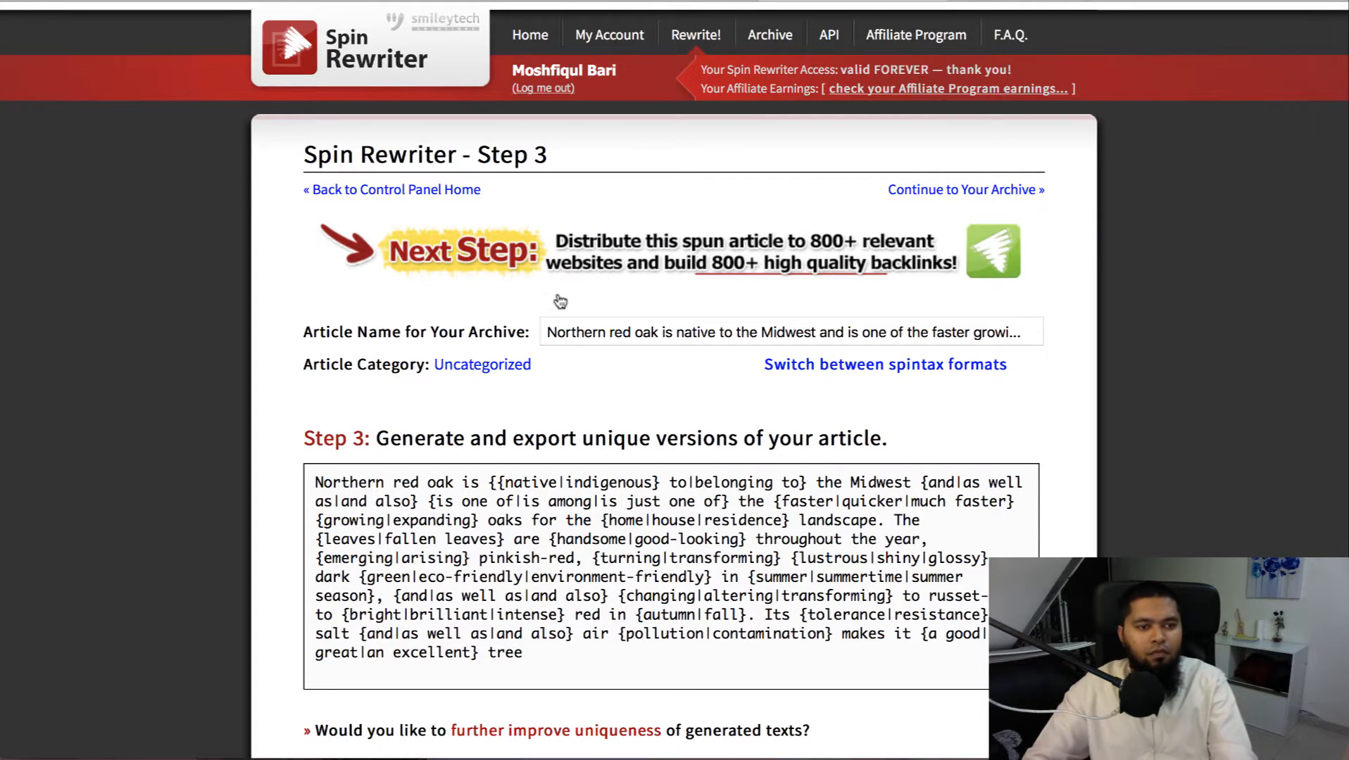
- Generate a unique version of the Northern red oak text and copy the whole result
scroll(969, 401, "down", 9)
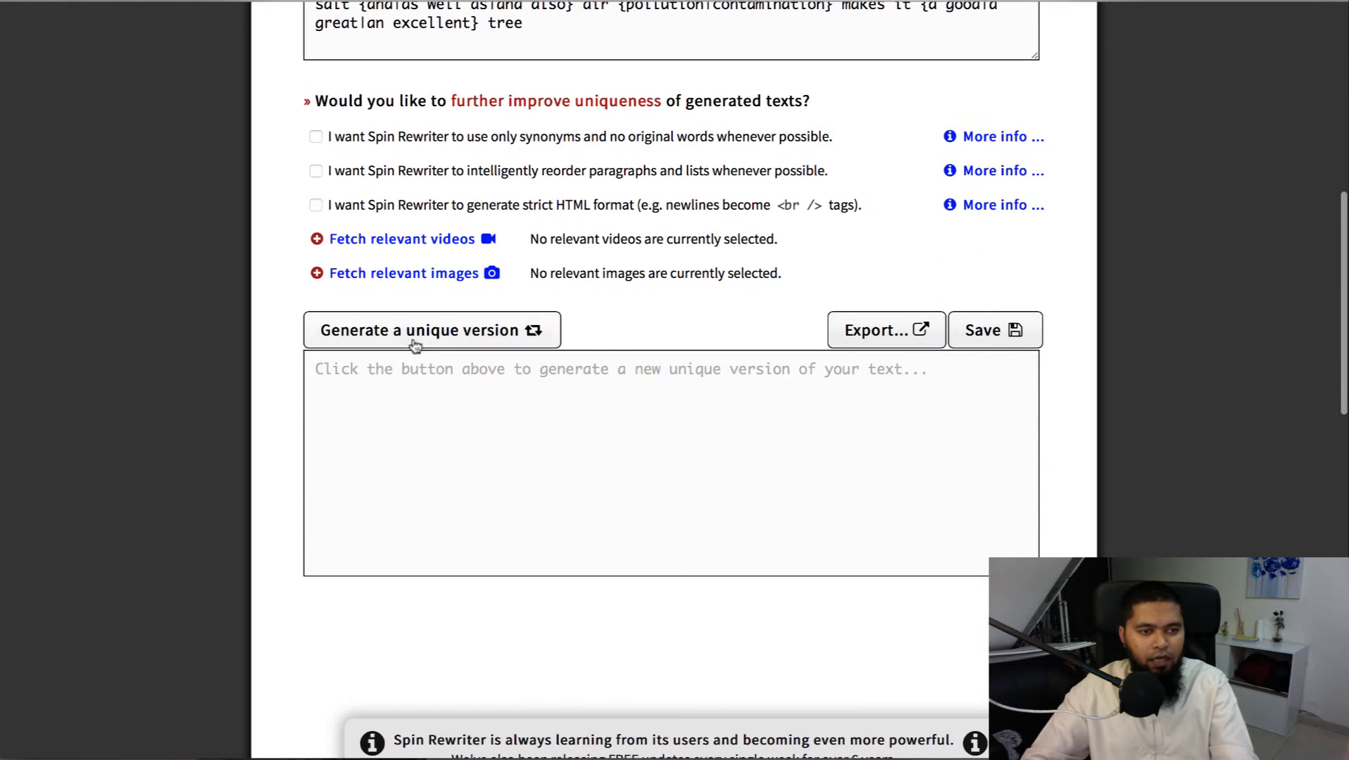
left_click(415, 344)
left_click_drag(912, 479, 302, 395)
key("ctrl+c")
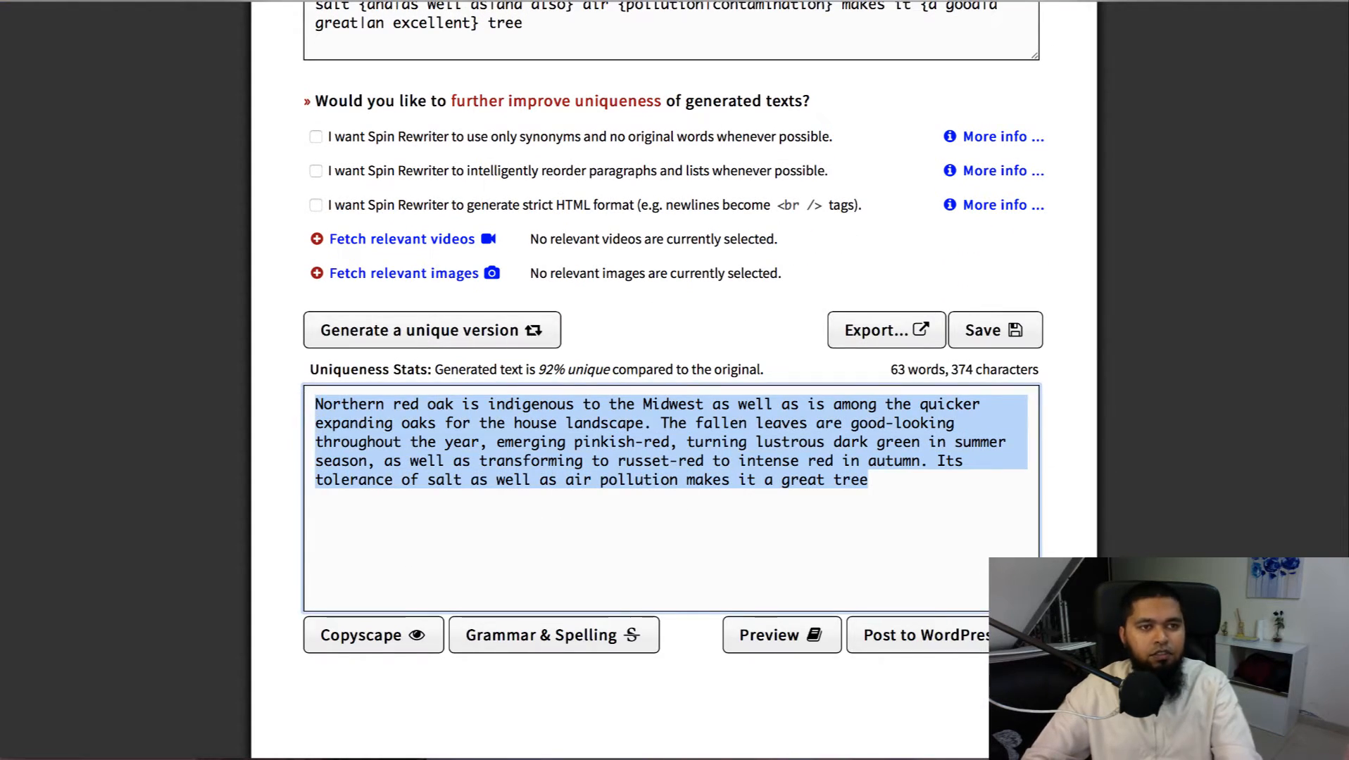
- Replace the Northern Red Oak description in cell B7 of the blog posting plan with the copied rewrite
left_click(416, 1)
scroll(229, 284, "up", 7)
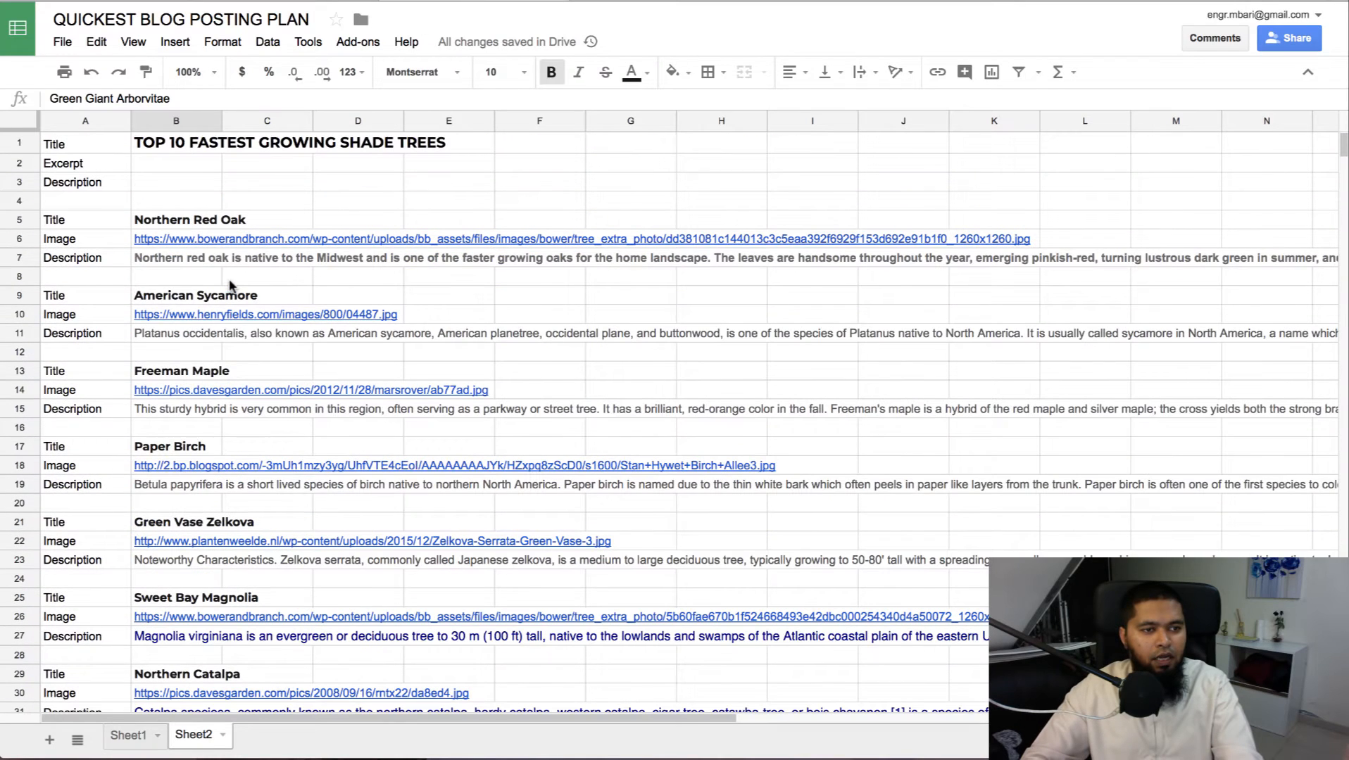
left_click(148, 260)
key("ctrl+v")
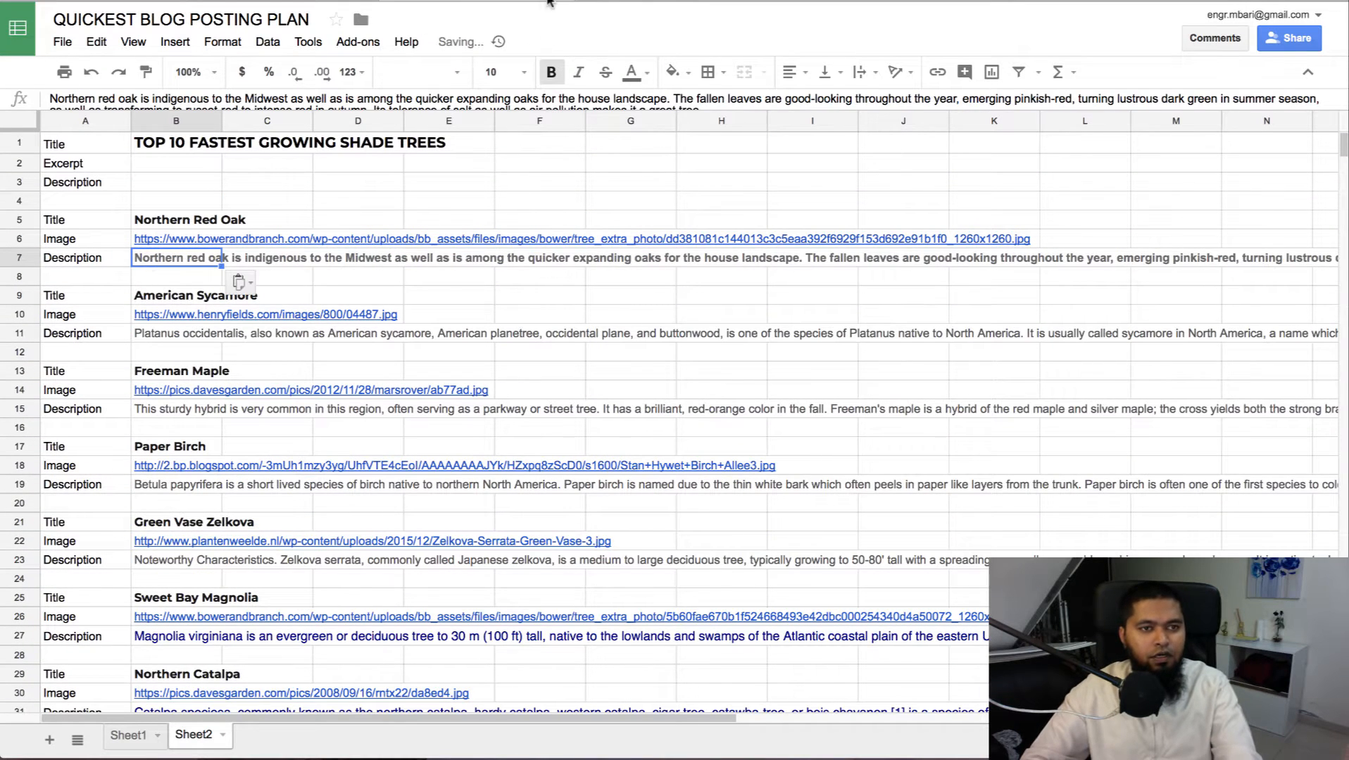
- Fill the first list item's description on the Big Day Quote page with the rewritten Northern red oak text
left_click(669, 0)
left_click(311, 365)
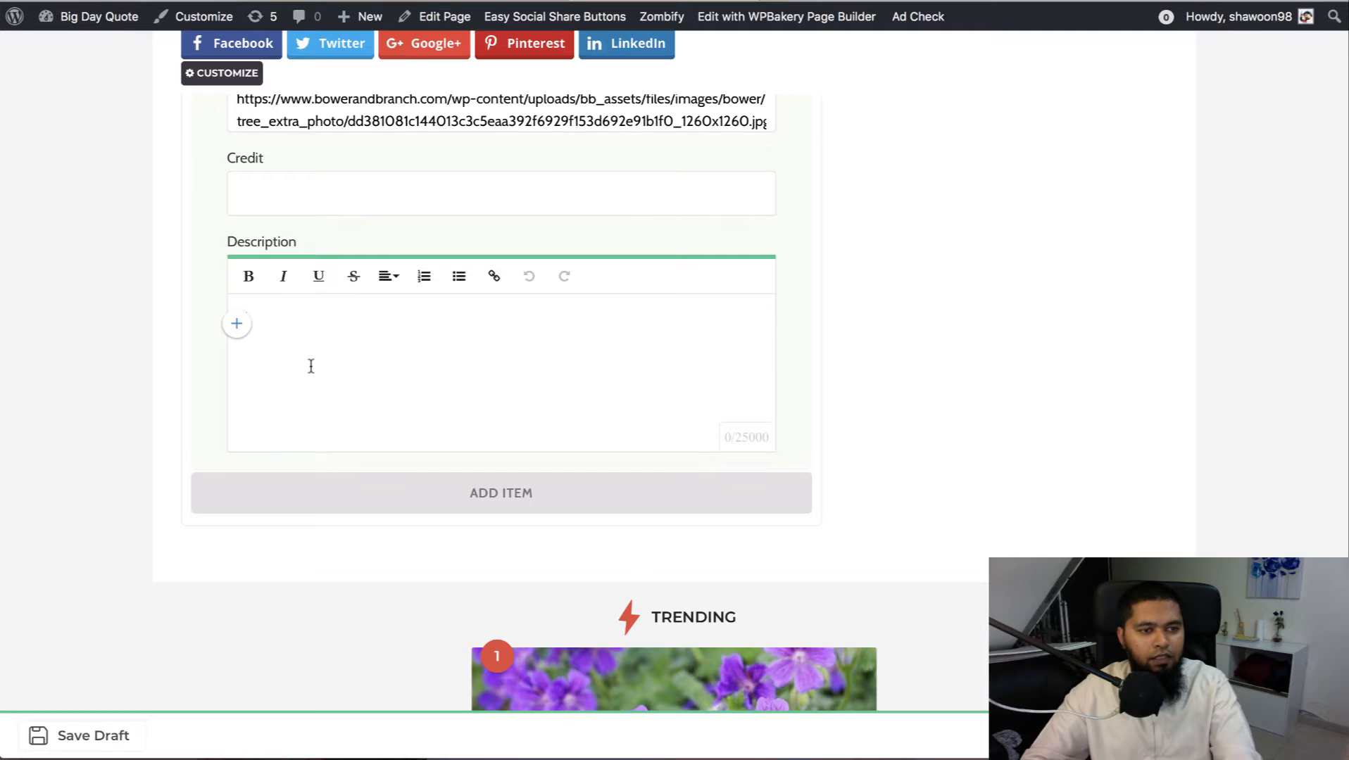
key("ctrl+v")
scroll(494, 516, "down", 1)
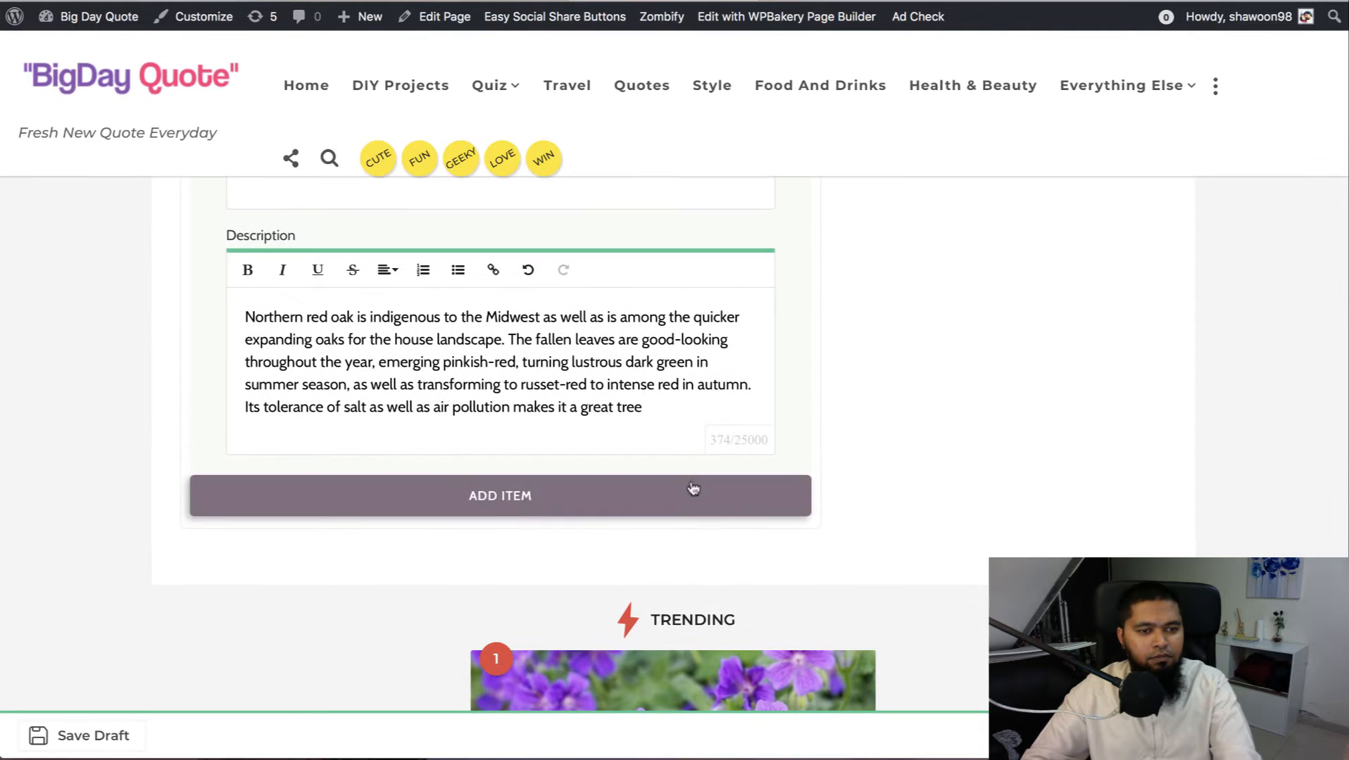
- Add a second list item and title it American Sycamore, using the title from cell B9 of the sheet
scroll(527, 504, "down", 1)
left_click(506, 496)
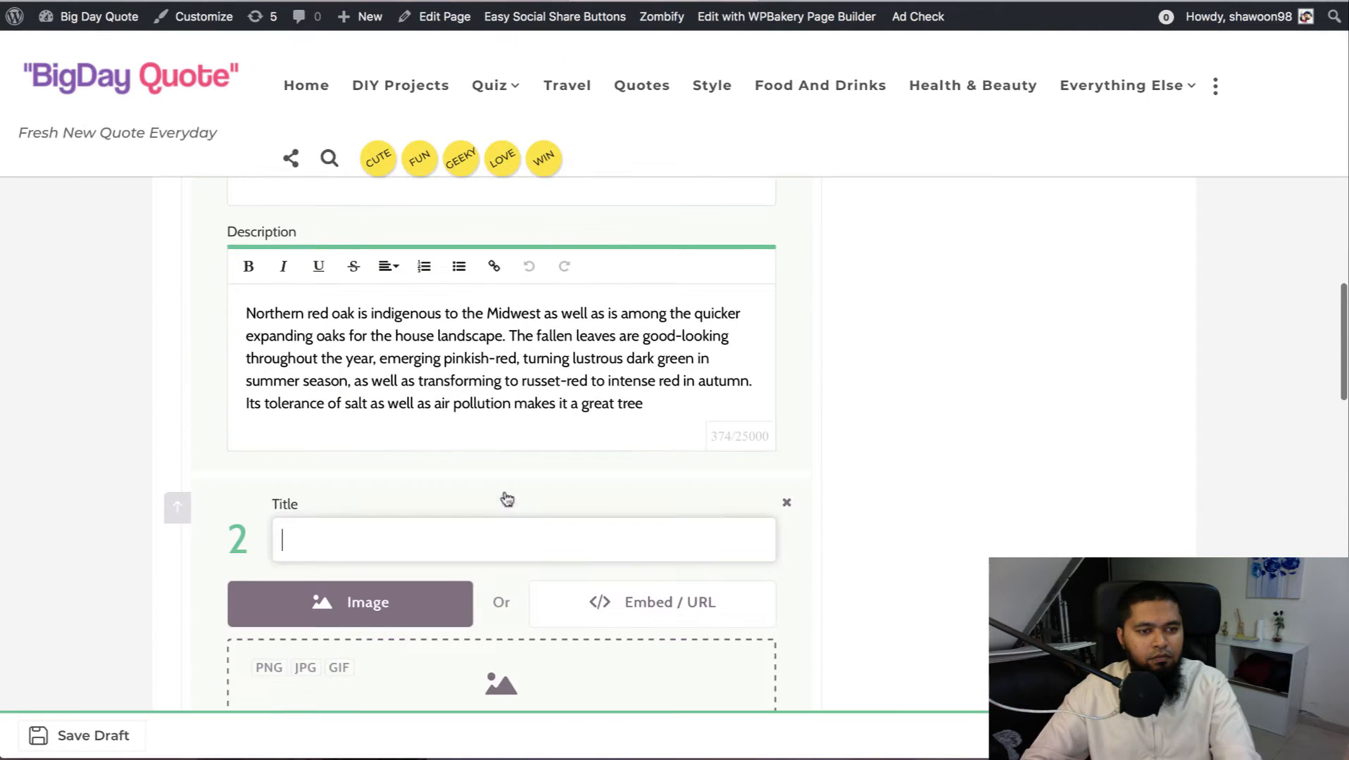
left_click(458, 1)
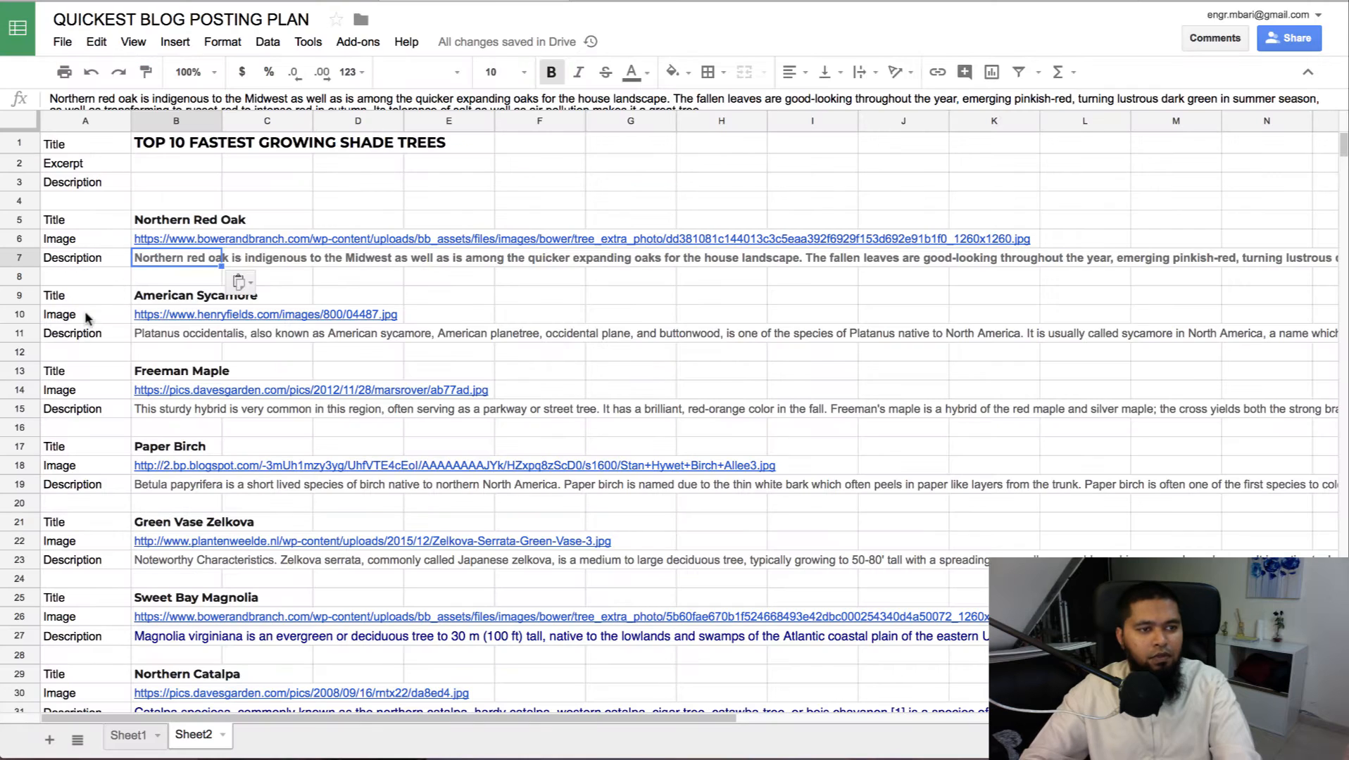
left_click(174, 296)
left_click(634, 2)
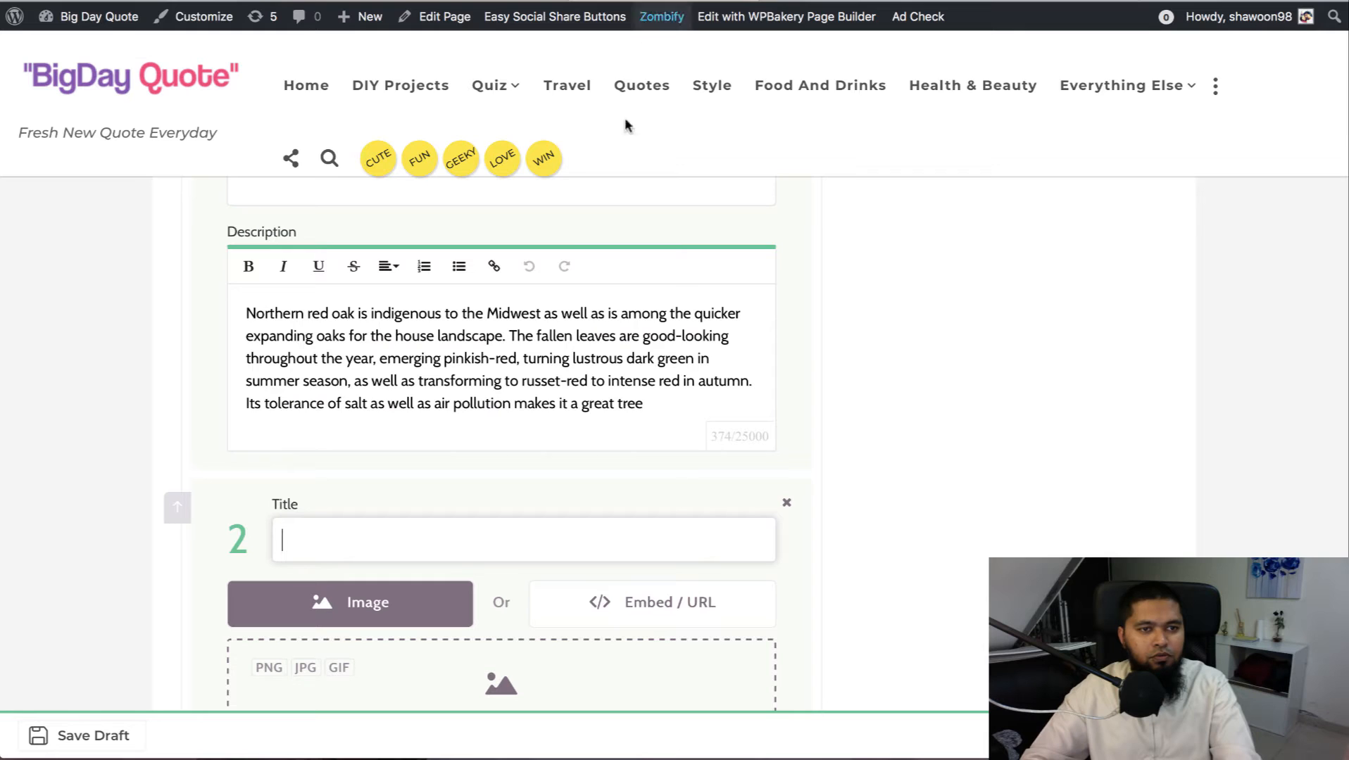
type("American Sycamore")
scroll(996, 350, "down", 2)
scroll(999, 338, "down", 3)
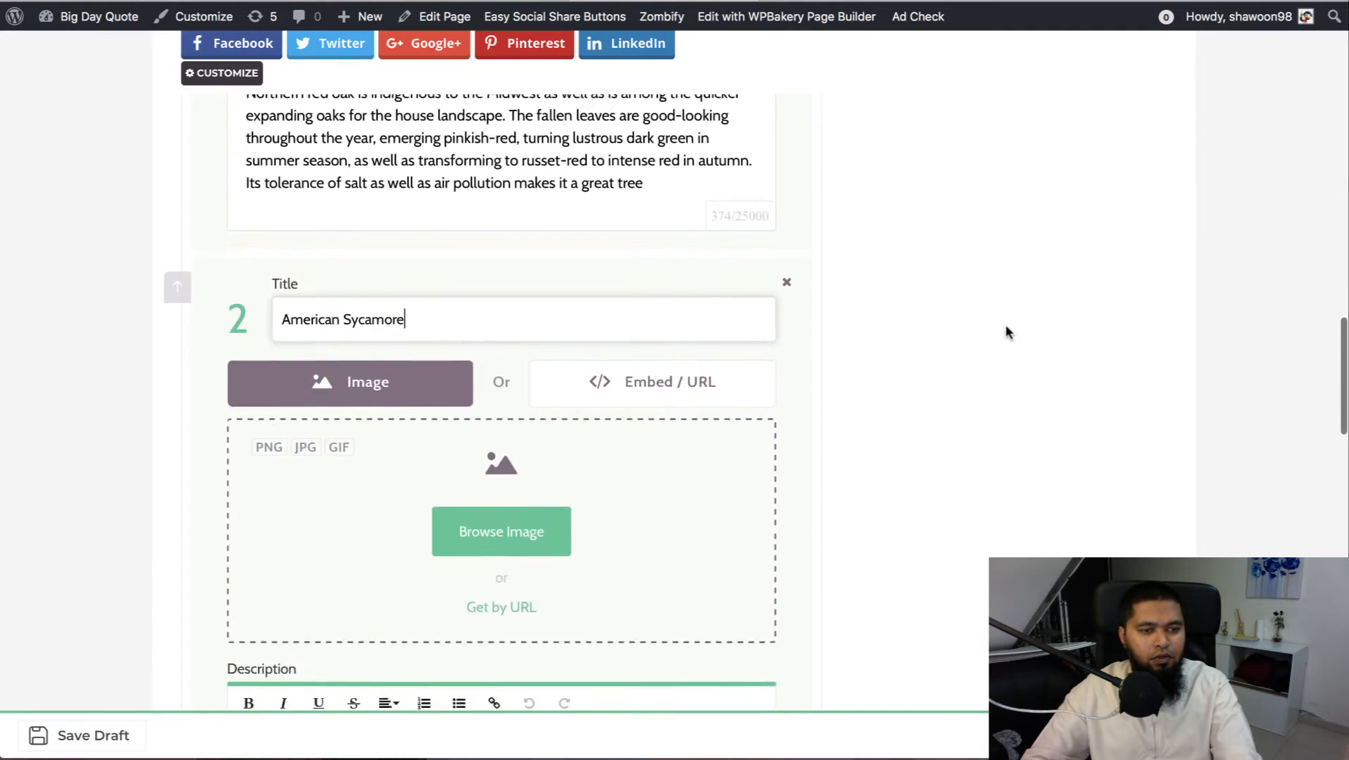
left_click(523, 1)
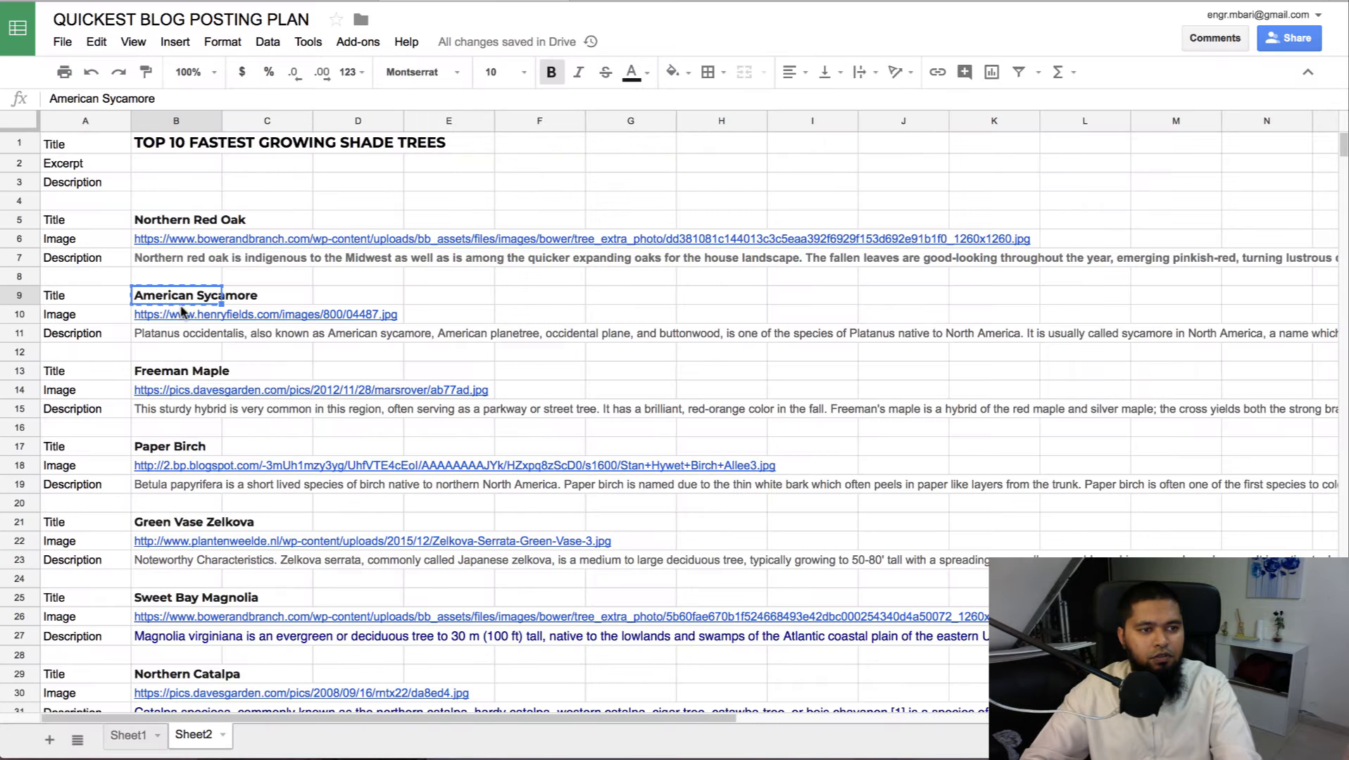
left_click(176, 317)
key("ctrl+c")
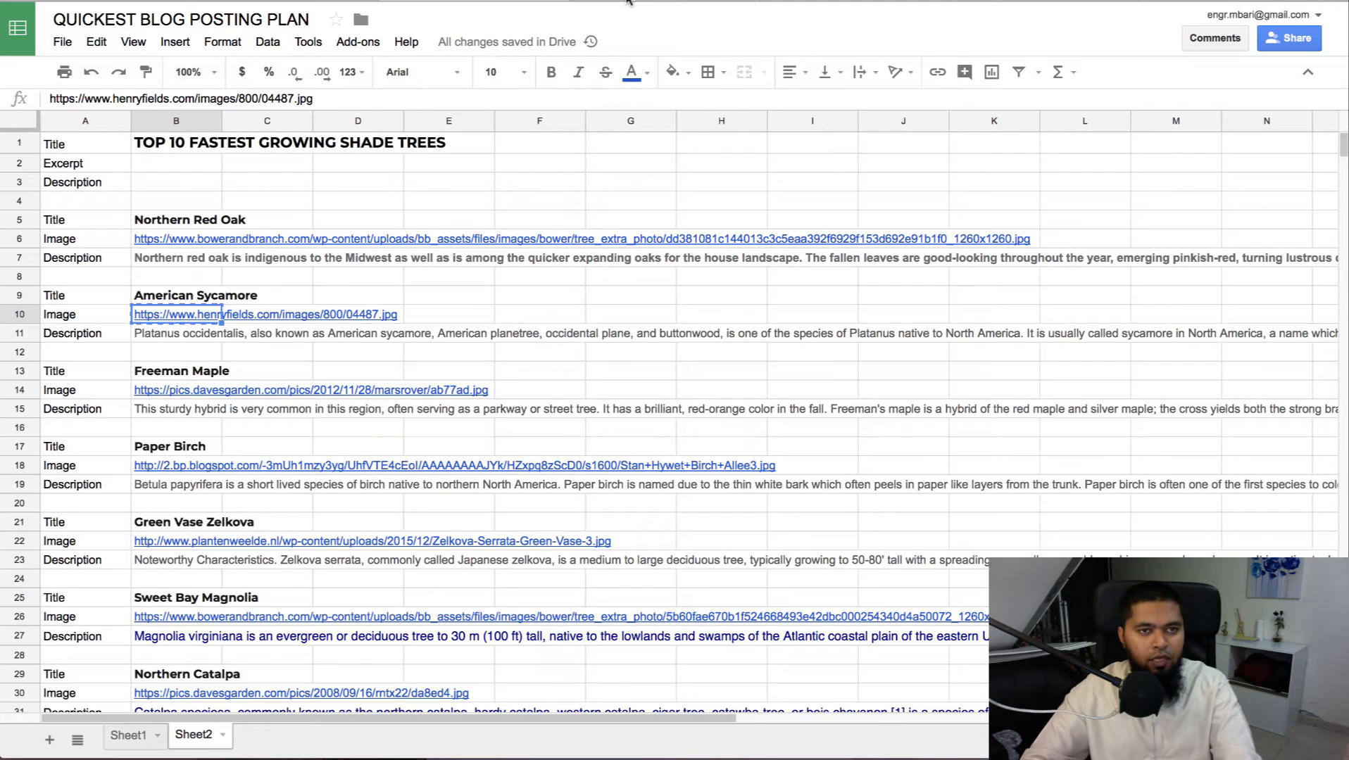
left_click(629, 4)
left_click(514, 586)
key("ctrl+v")
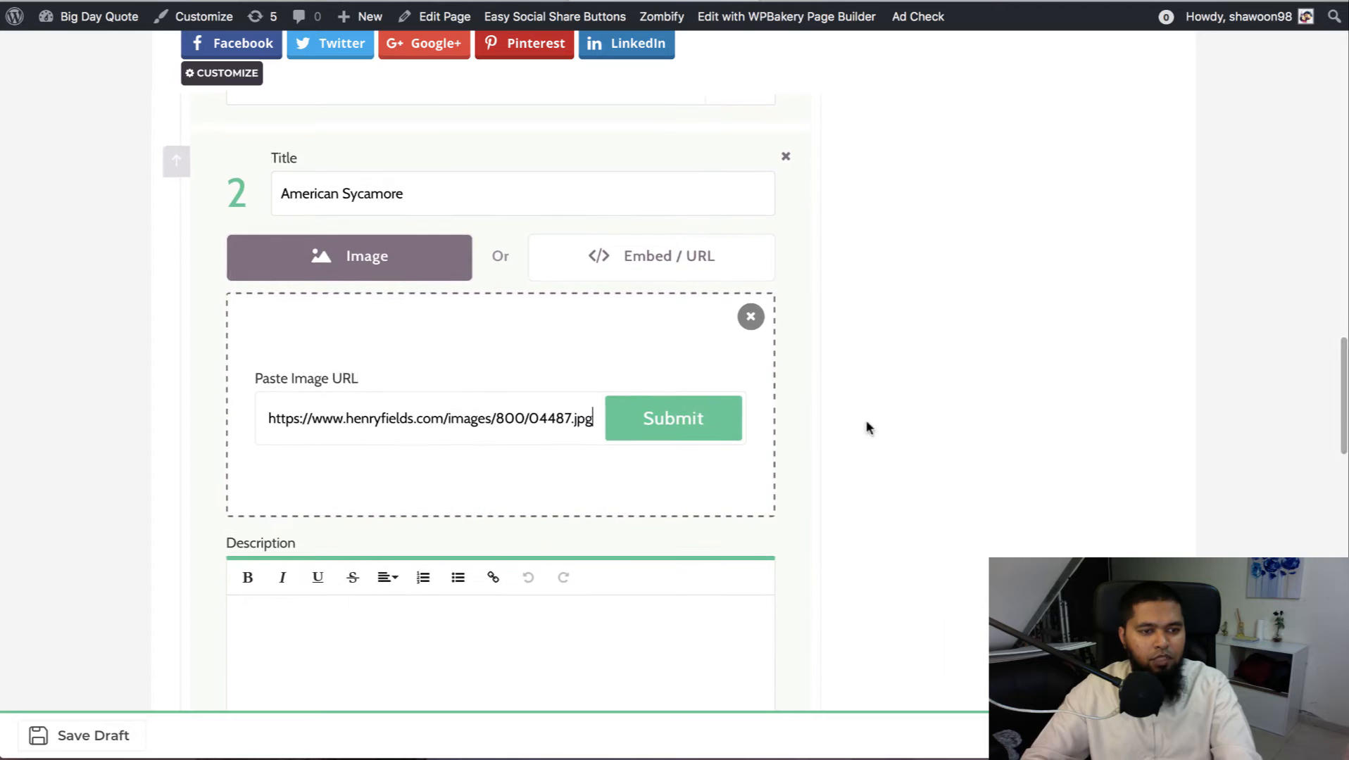
left_click(676, 422)
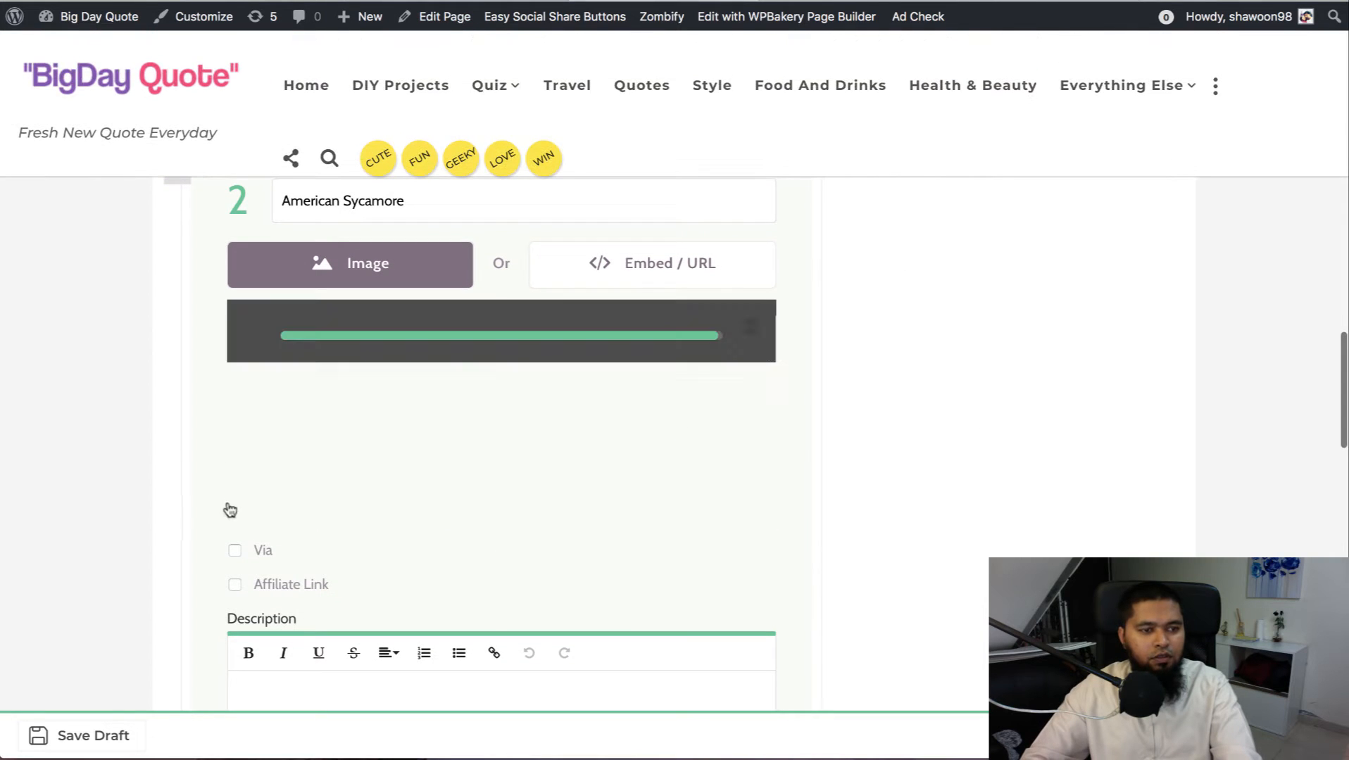
- Enable Via for the American Sycamore image and enter its henryfields.com image URL as the source URL
left_click(234, 551)
scroll(500, 452, "down", 7)
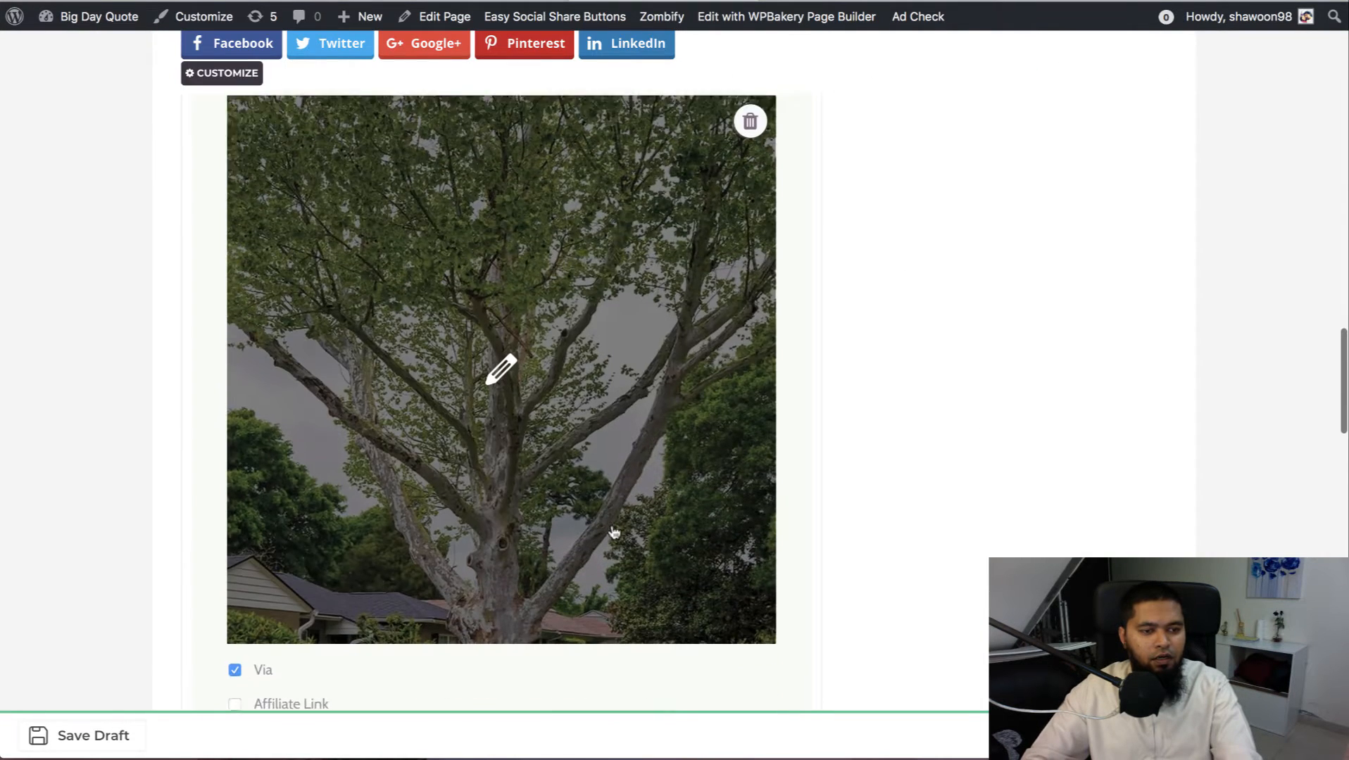
key("ctrl+v")
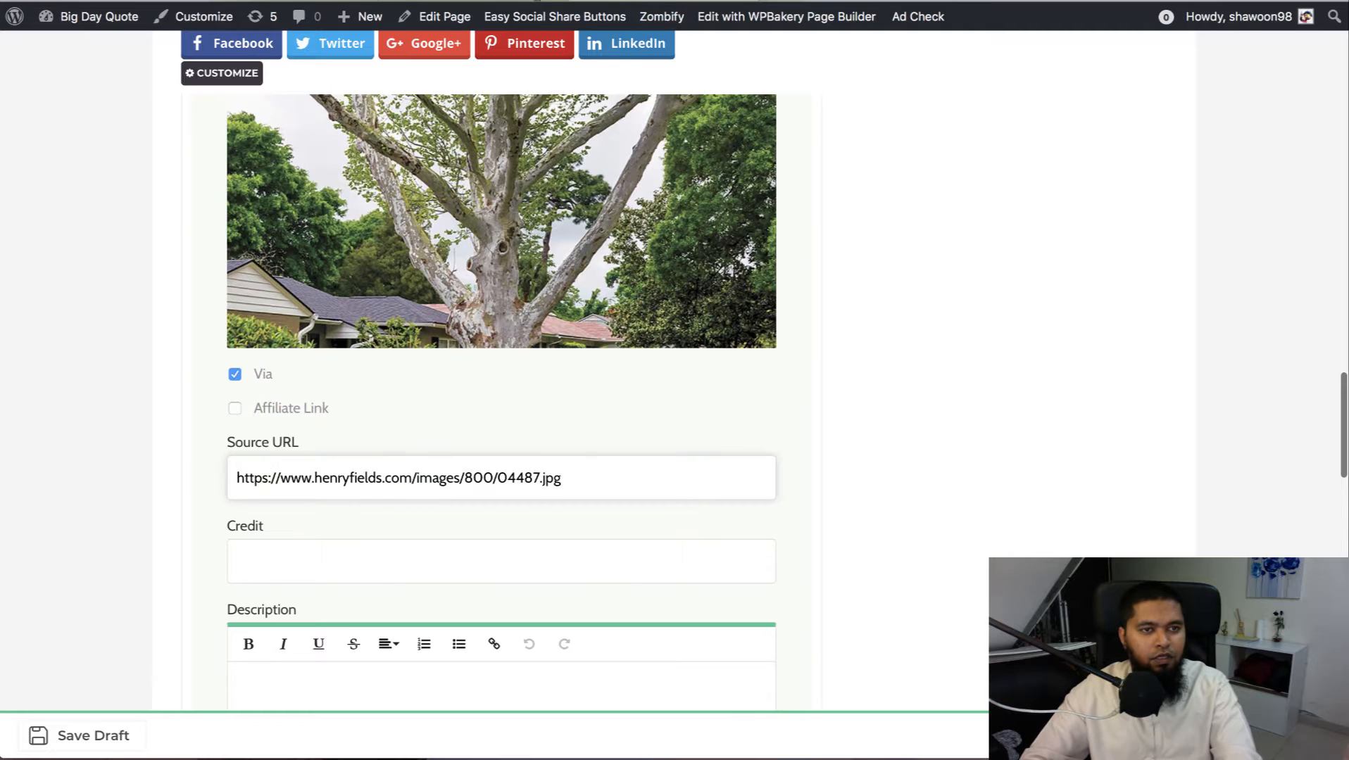
- Copy the American Sycamore description from cell B11 into a new single-article rewrite in Spin Rewriter, ignoring the unfinished draft
key("alt+Tab")
left_click(165, 336)
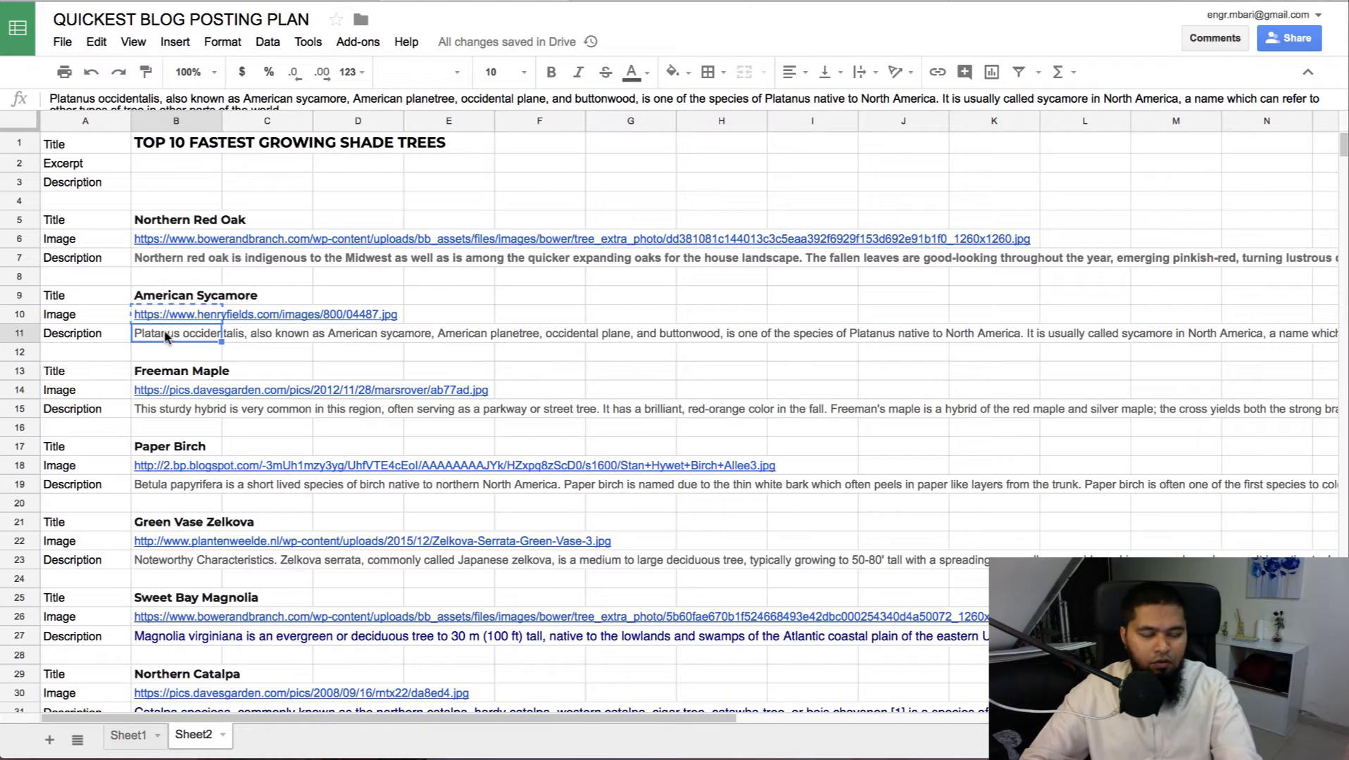
key("alt+Tab")
key("ctrl+Tab")
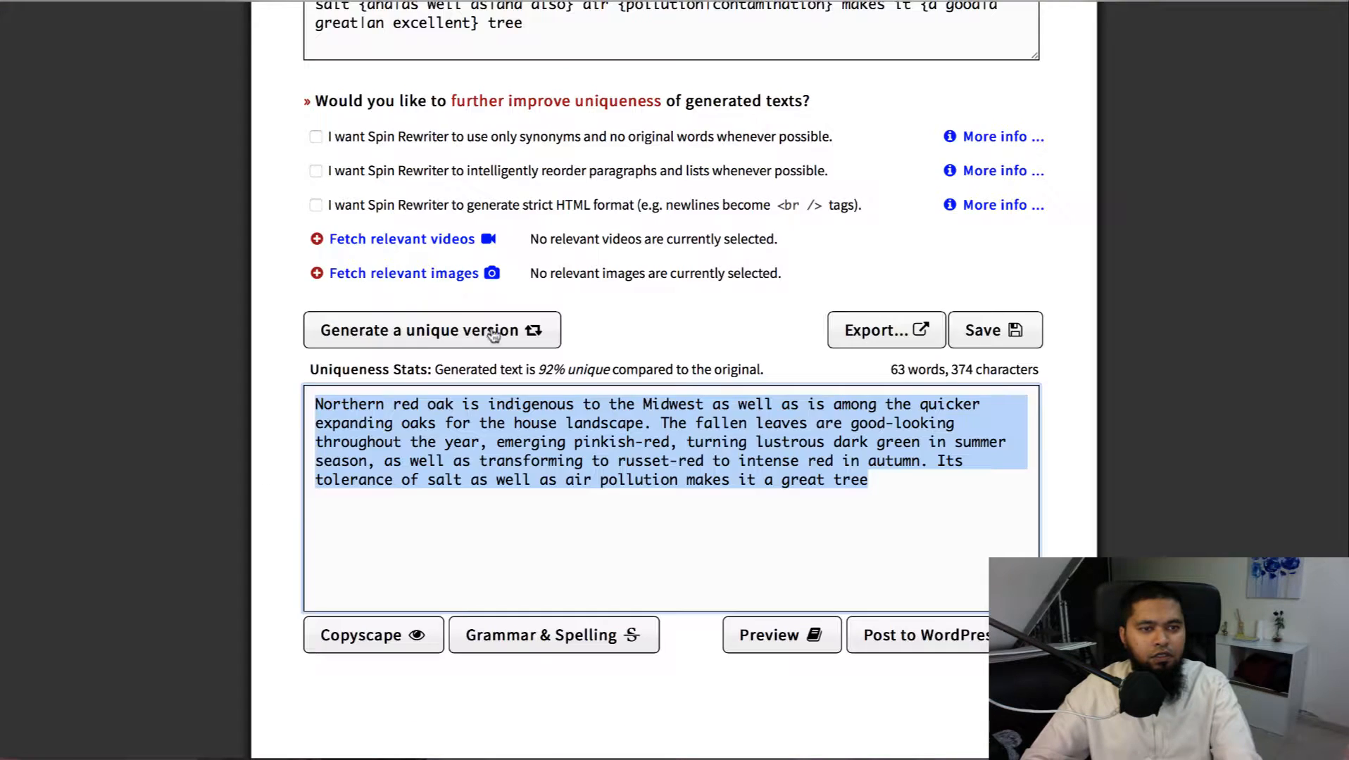
scroll(532, 277, "up", 9)
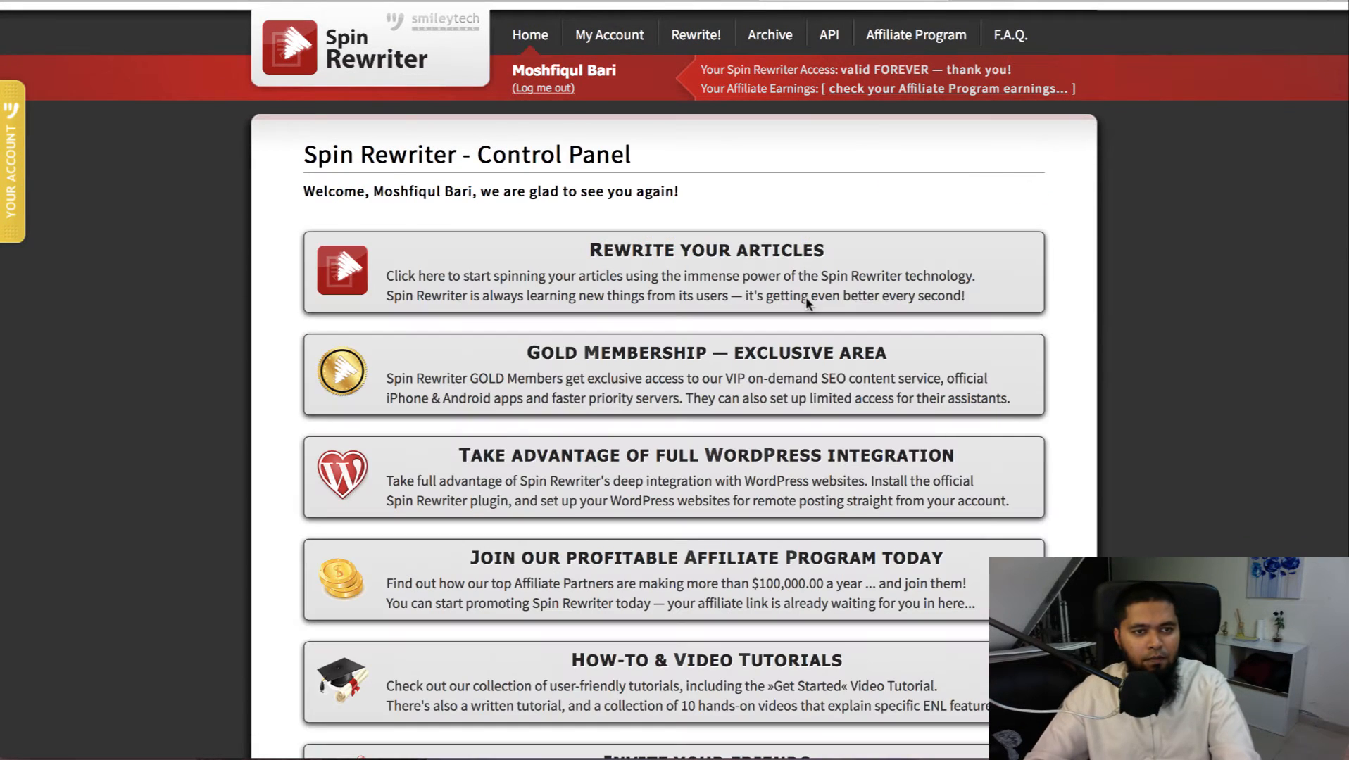
left_click(749, 276)
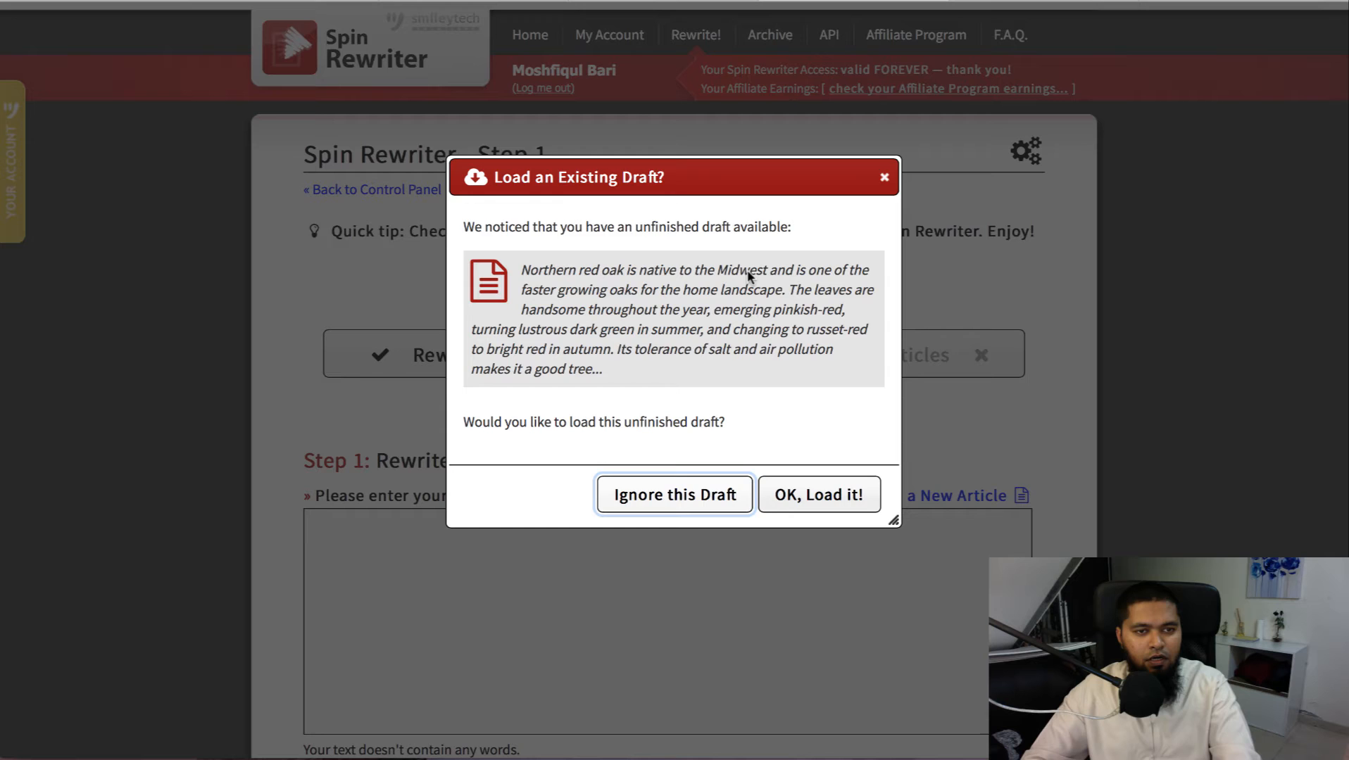
left_click(688, 509)
key("ctrl+v")
- Run the I'm Feeling Lucky rewrite on the American Sycamore text
scroll(1090, 446, "down", 9)
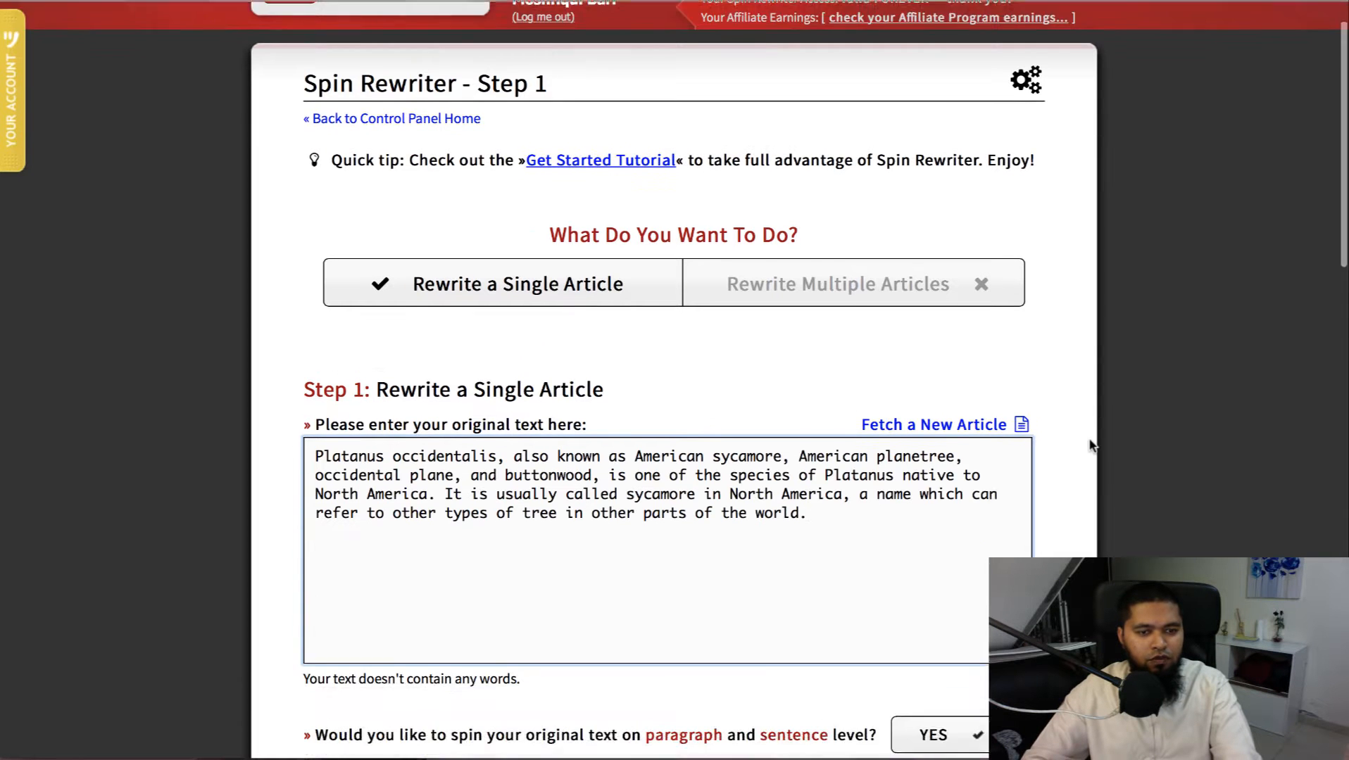
scroll(1090, 446, "down", 1)
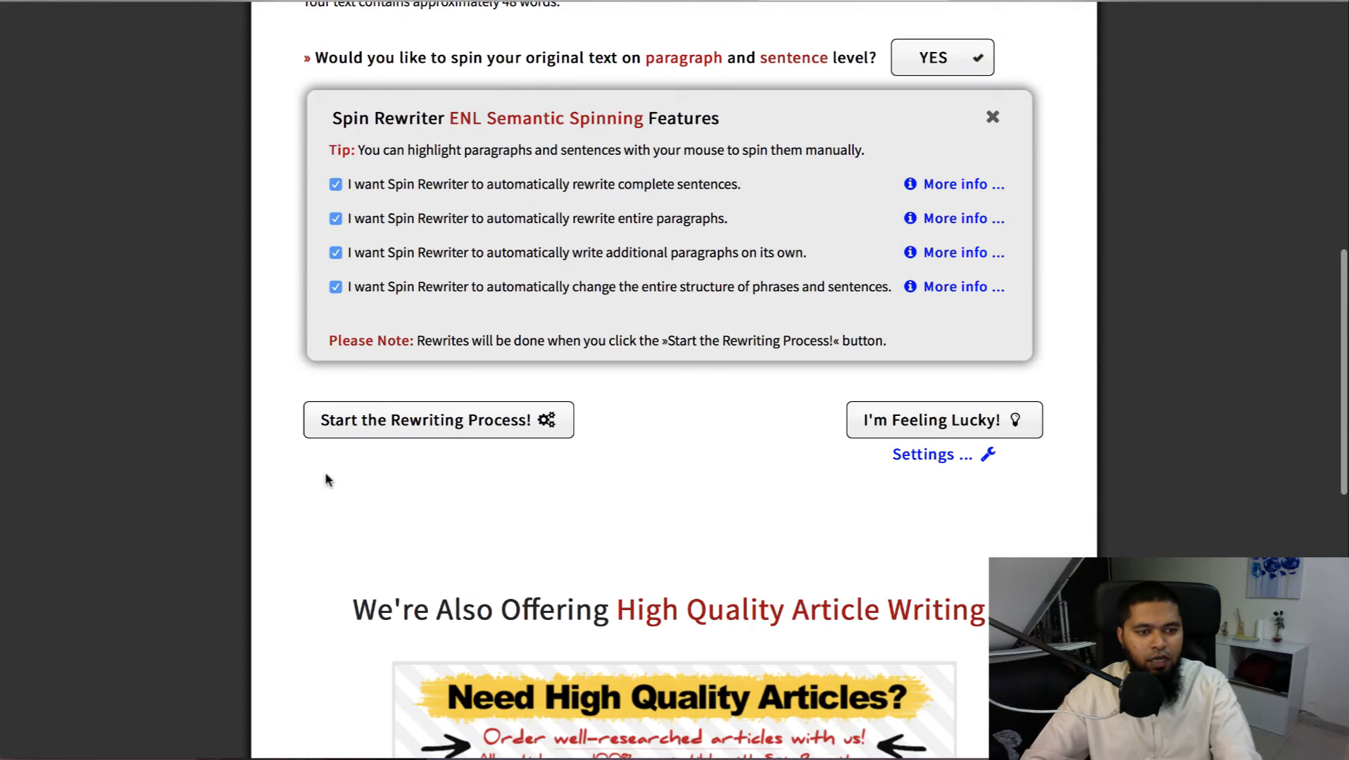
left_click(888, 430)
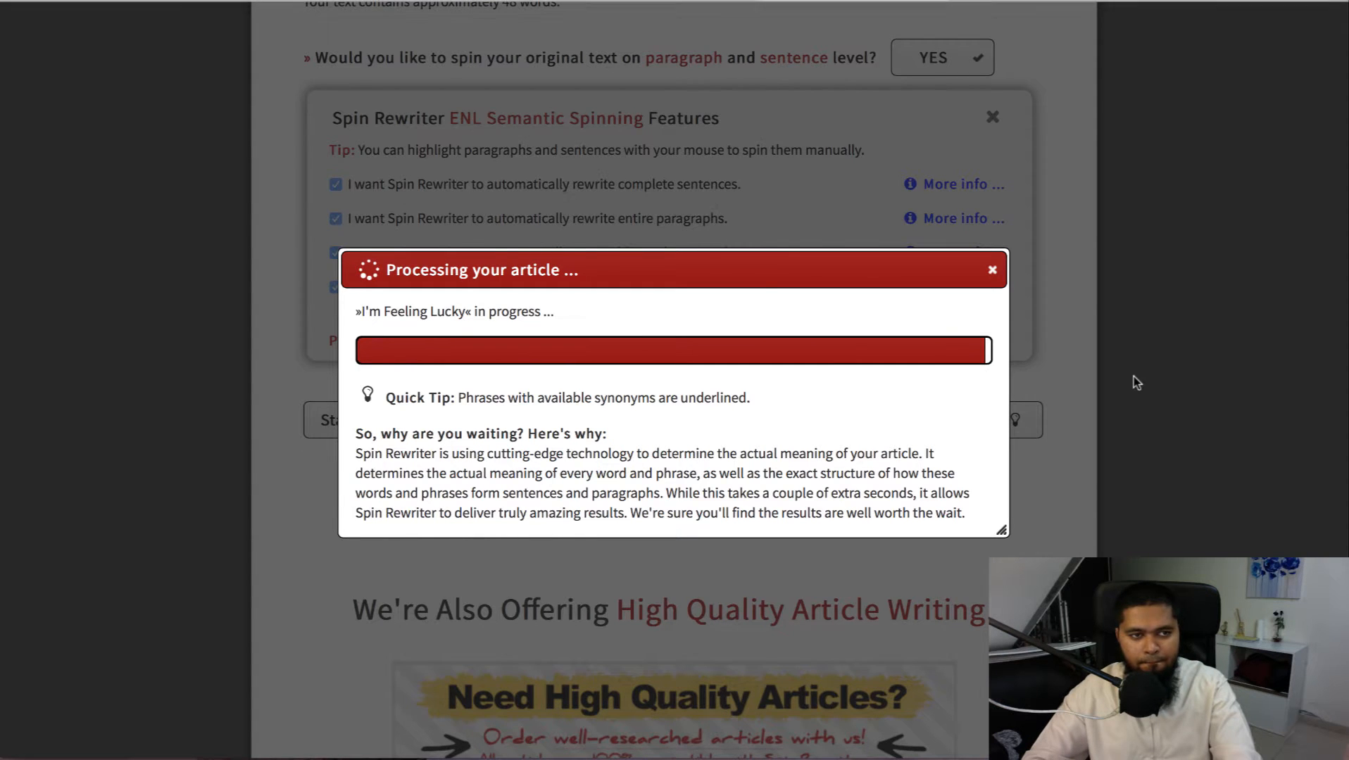
- Generate a unique version of the American Sycamore text and replace the description in cell B11 with it
scroll(1134, 382, "down", 5)
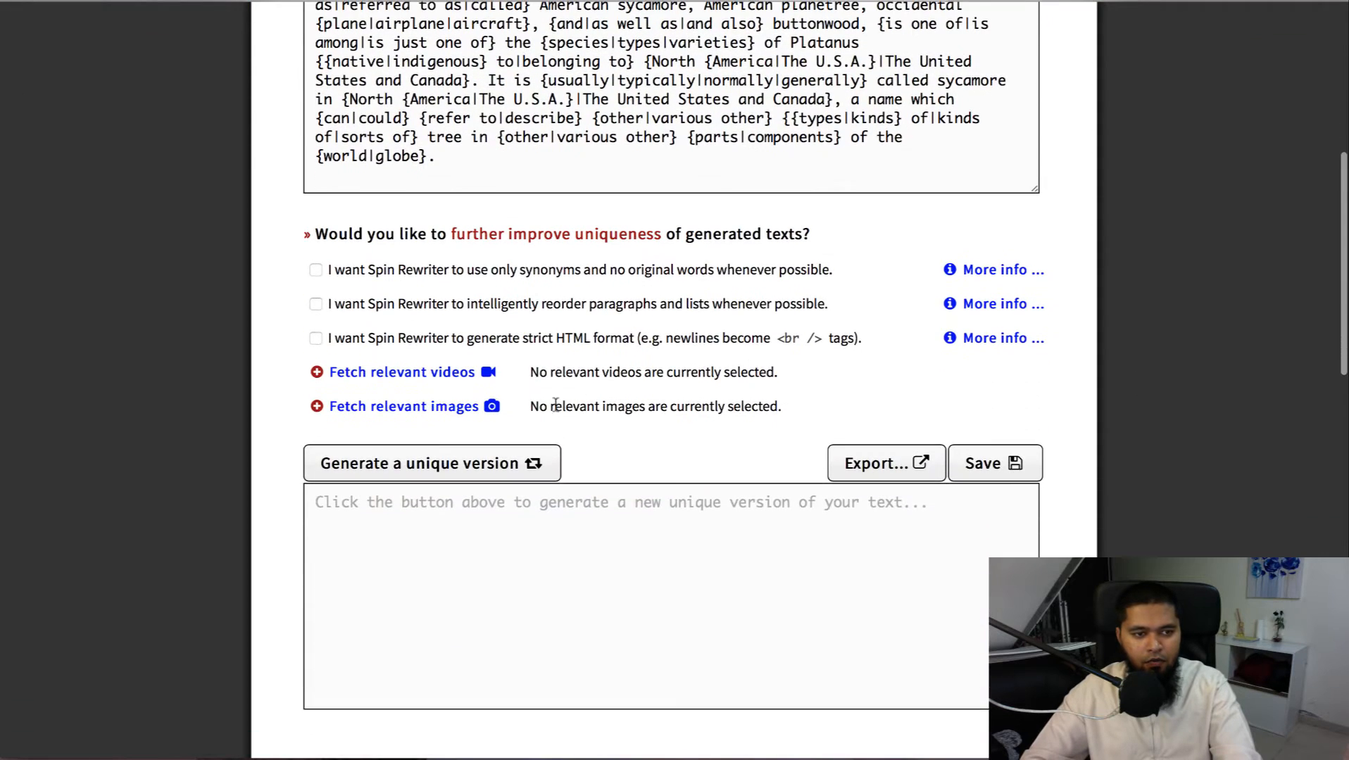
left_click(431, 459)
scroll(520, 588, "down", 5)
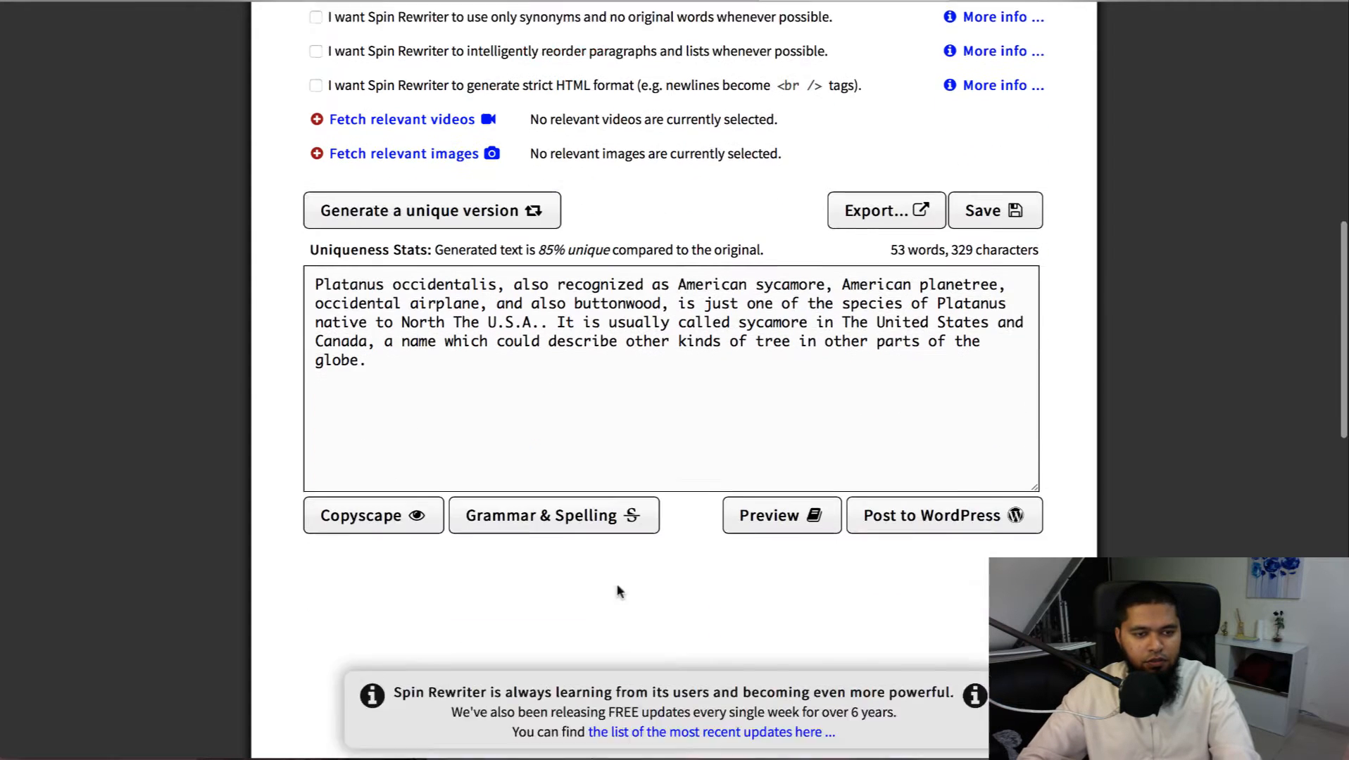
left_click_drag(393, 291, 319, 204)
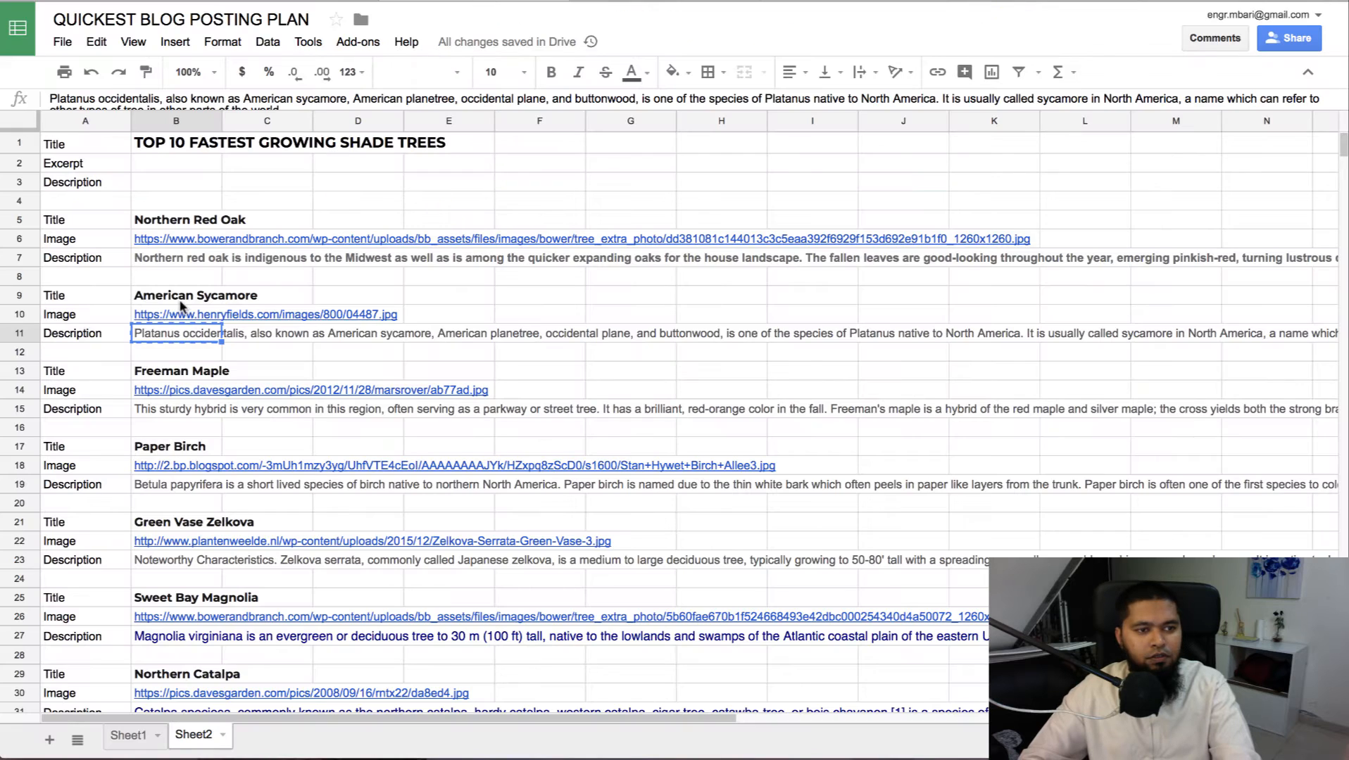
type("Platanus occidentalis, also recognized as American sycamore, American planetree, occidental airplane, and also buttonwood, is just one of the species of Platanus native to North The U.S.A.. It is usually called sycamore in The United States and Canada, a name which could describe other kinds of tree in other parts of the globe.")
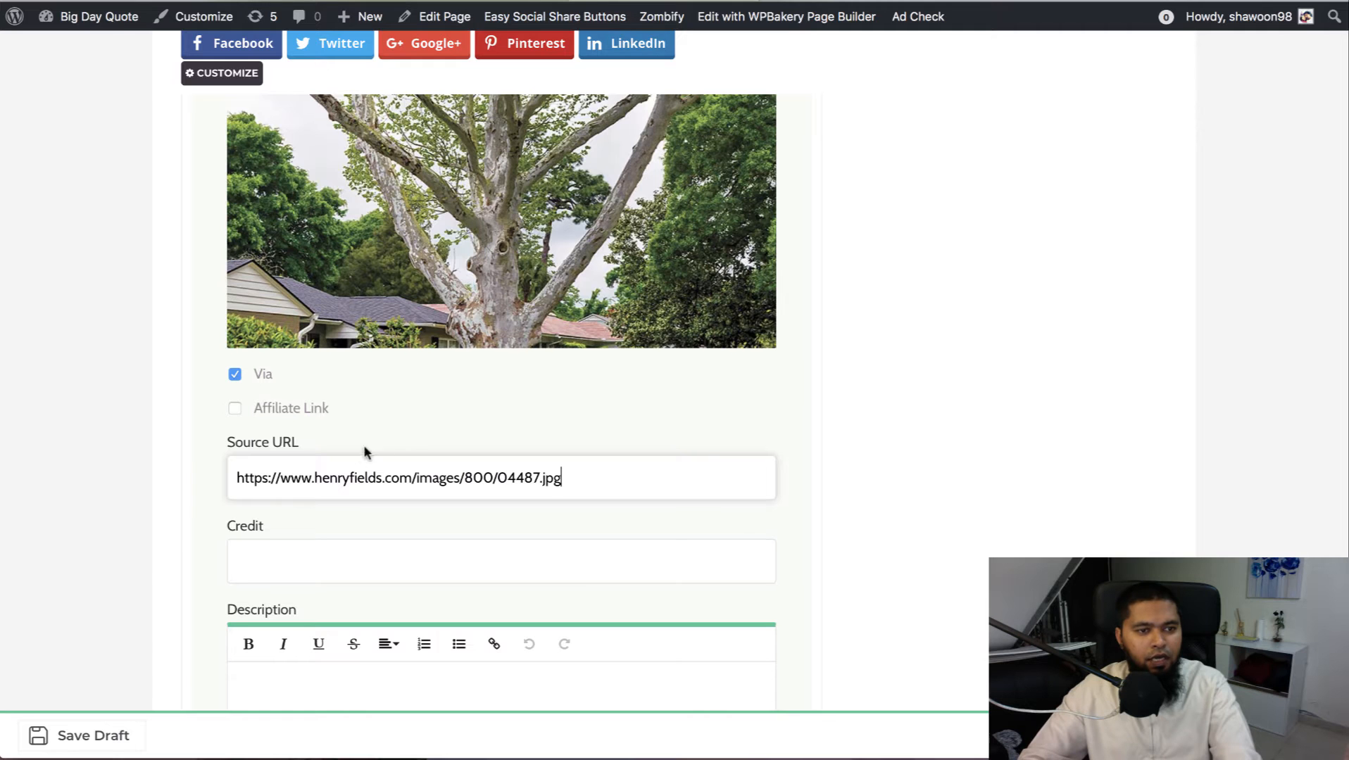
- Fill item 2's description on the Big Day Quote page with the rewritten American Sycamore text
left_click(337, 693)
type("Platanus occidentalis, also recognized as American sycamore, American planetree, occidental airplane, and also buttonwood, is just one of the species of Platanus native to North The U.S.A.. It is usually called sycamore in The United States and Canada, a name which could describe other kinds of tree in other parts of the globe.")
scroll(957, 435, "down", 7)
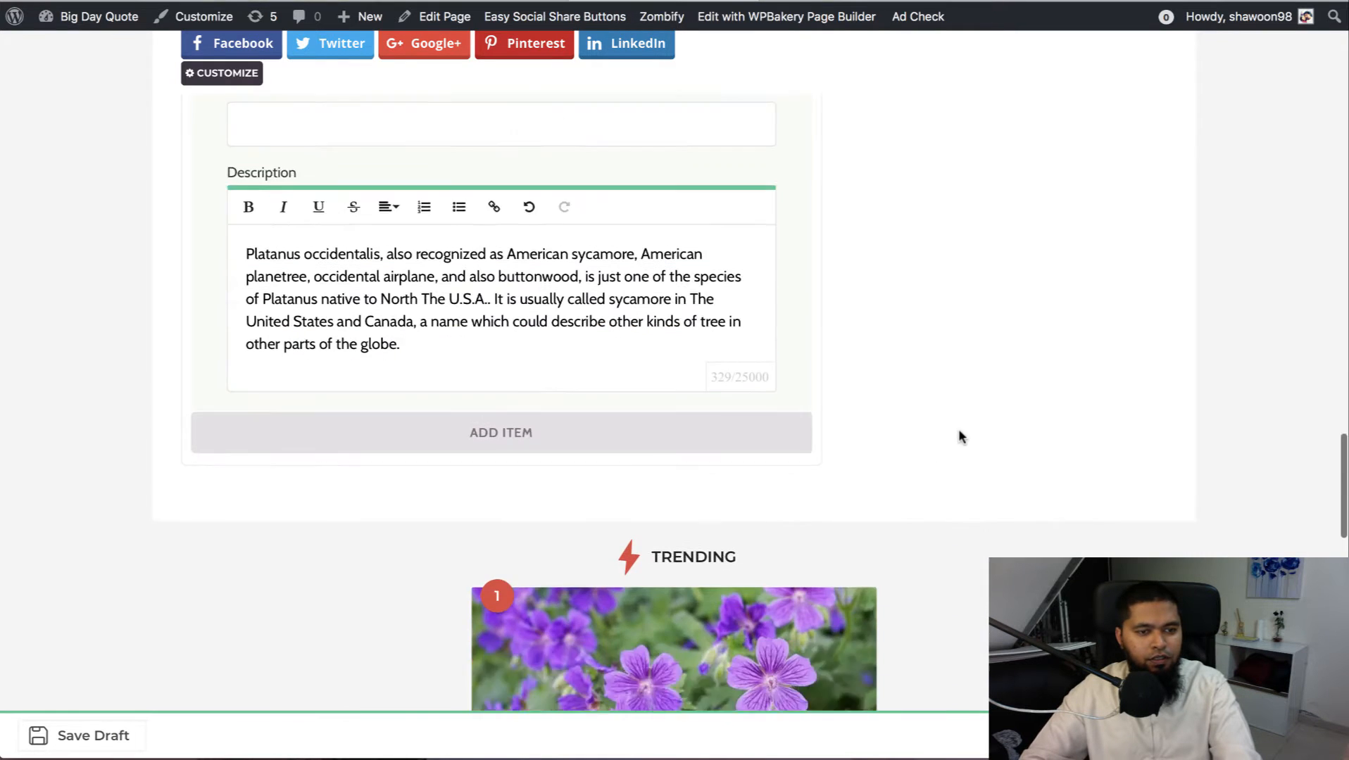
- Add a third list item and title it Freeman Maple, using the title from cell B13 of the sheet
left_click(526, 316)
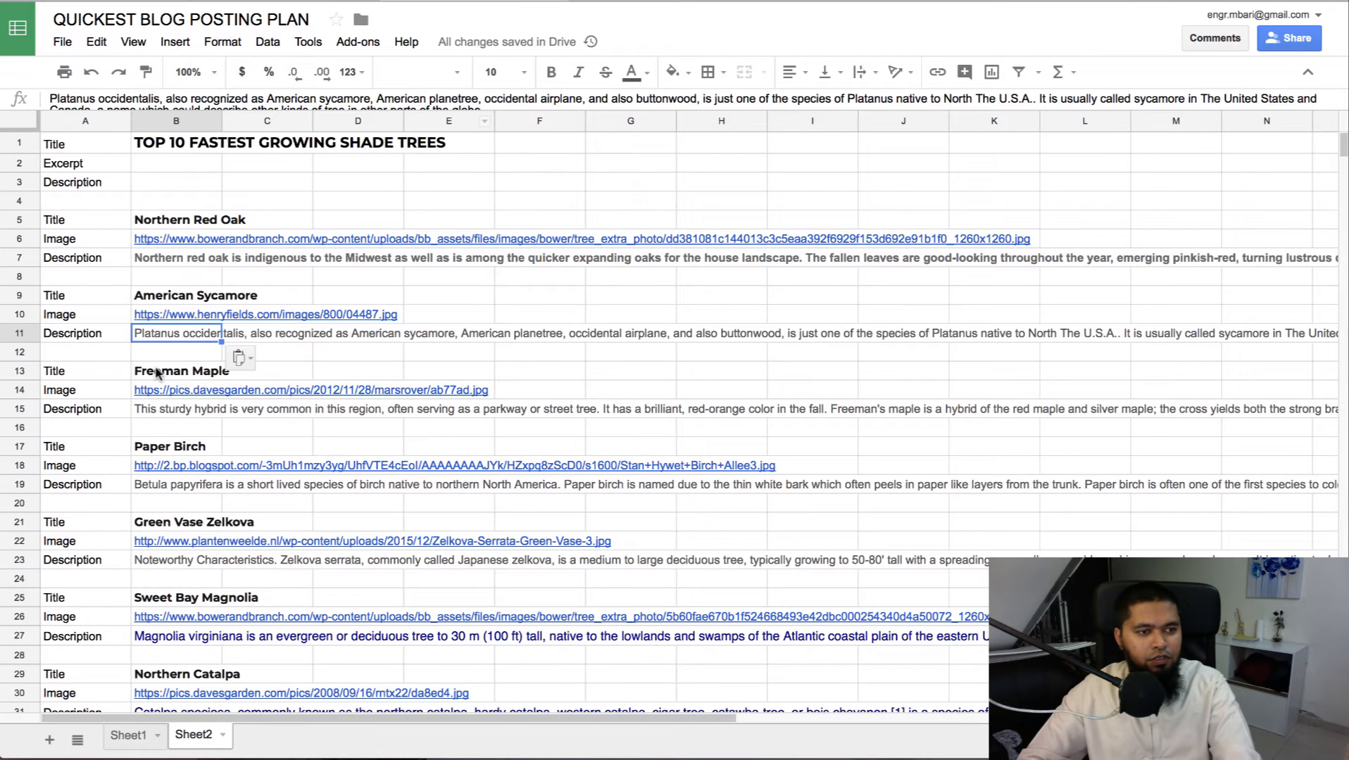
left_click(158, 373)
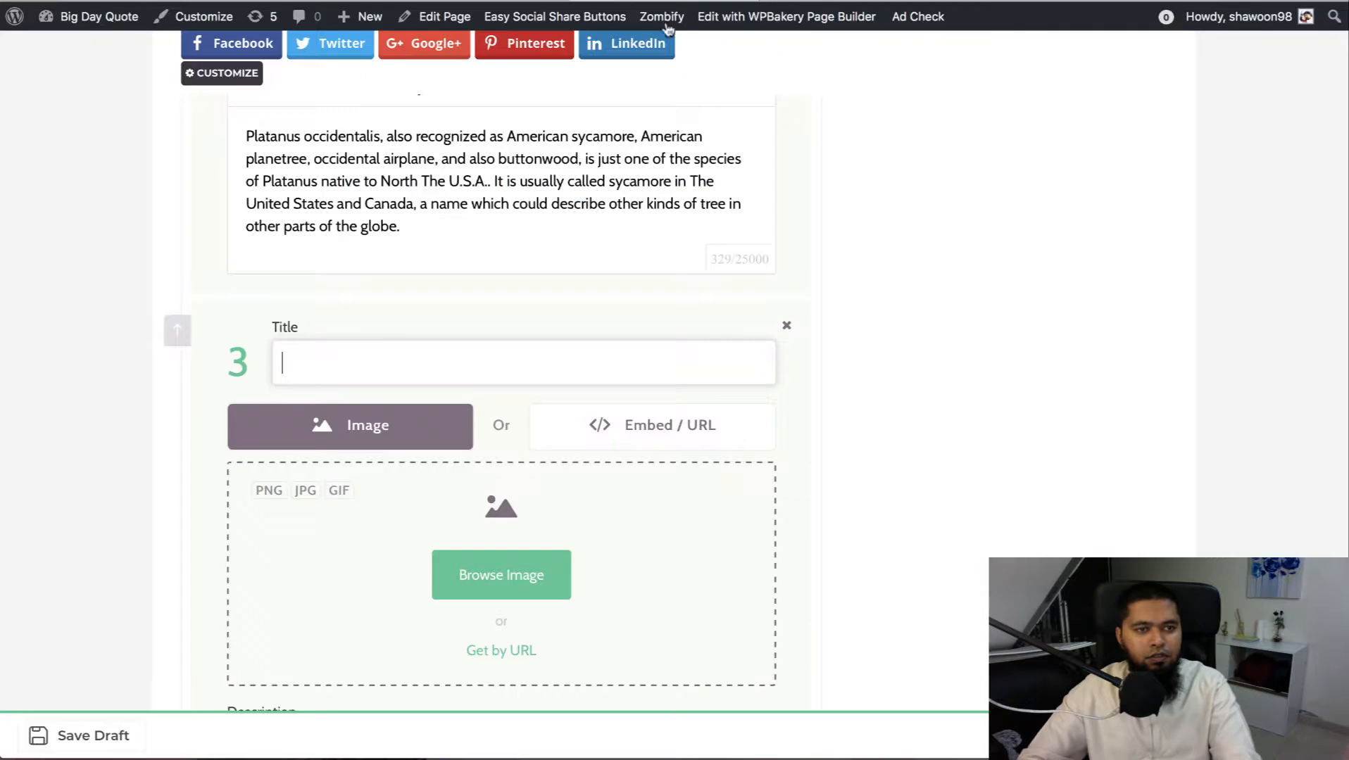
type("Freeman Maple")
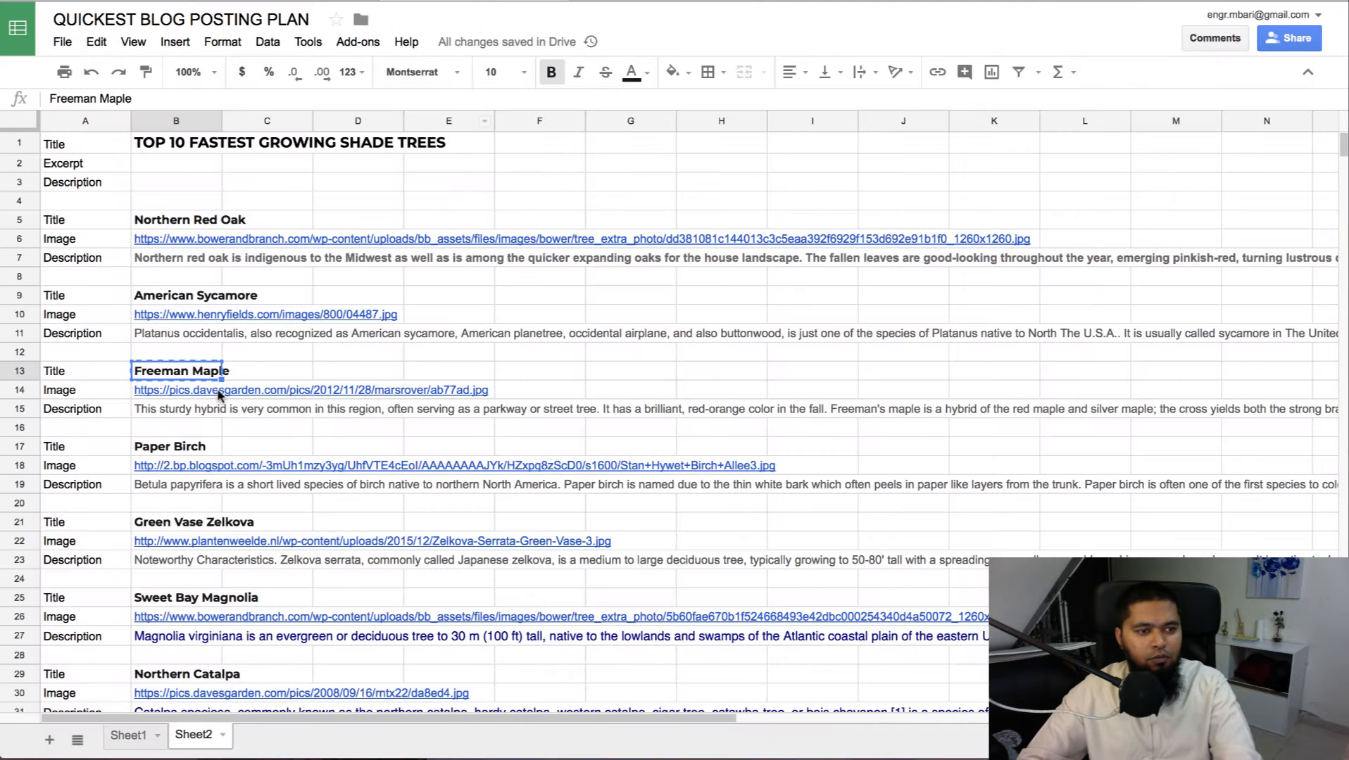
- Add item 3's image on the Big Day Quote page by URL, using the Freeman Maple image link from cell B14 of the sheet
left_click(169, 392)
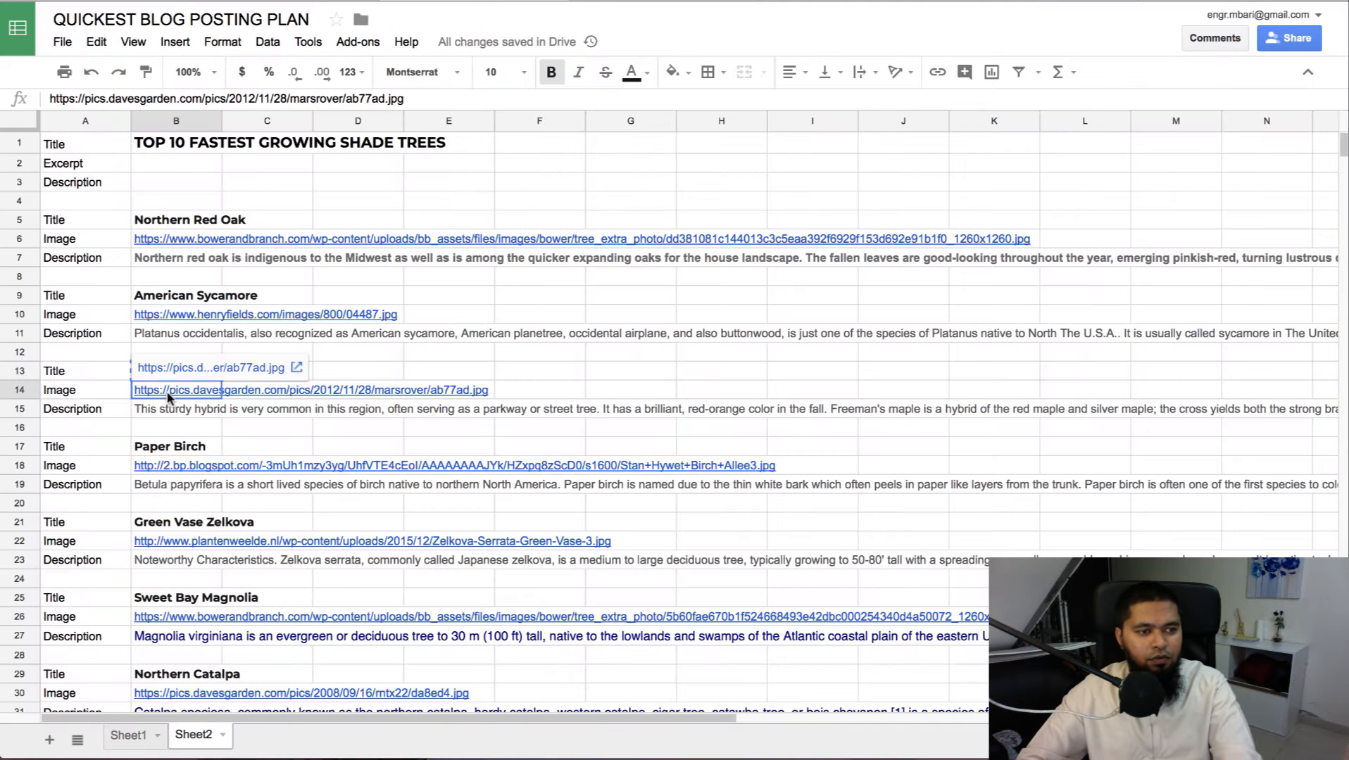
key("ctrl+c")
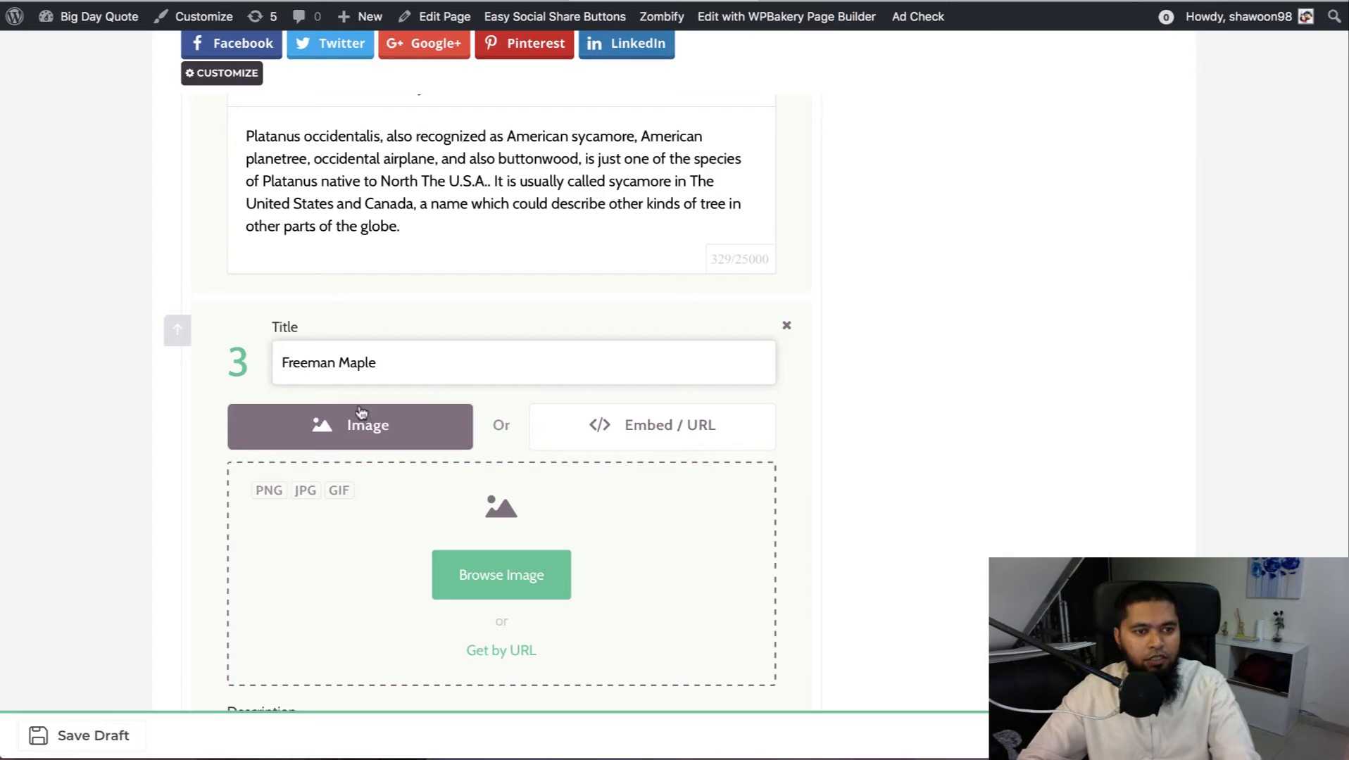
left_click(493, 653)
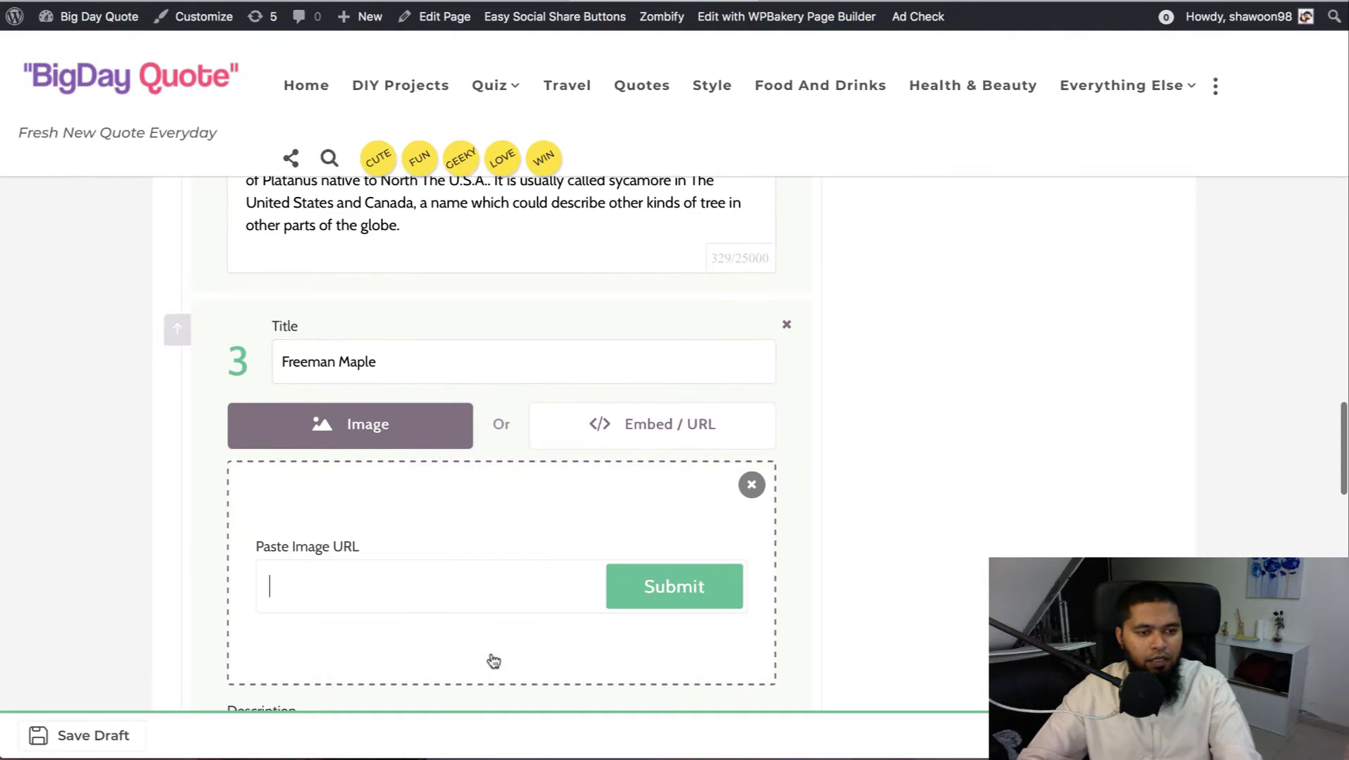
key("ctrl+v")
scroll(755, 445, "down", 2)
left_click(714, 461)
scroll(967, 433, "down", 3)
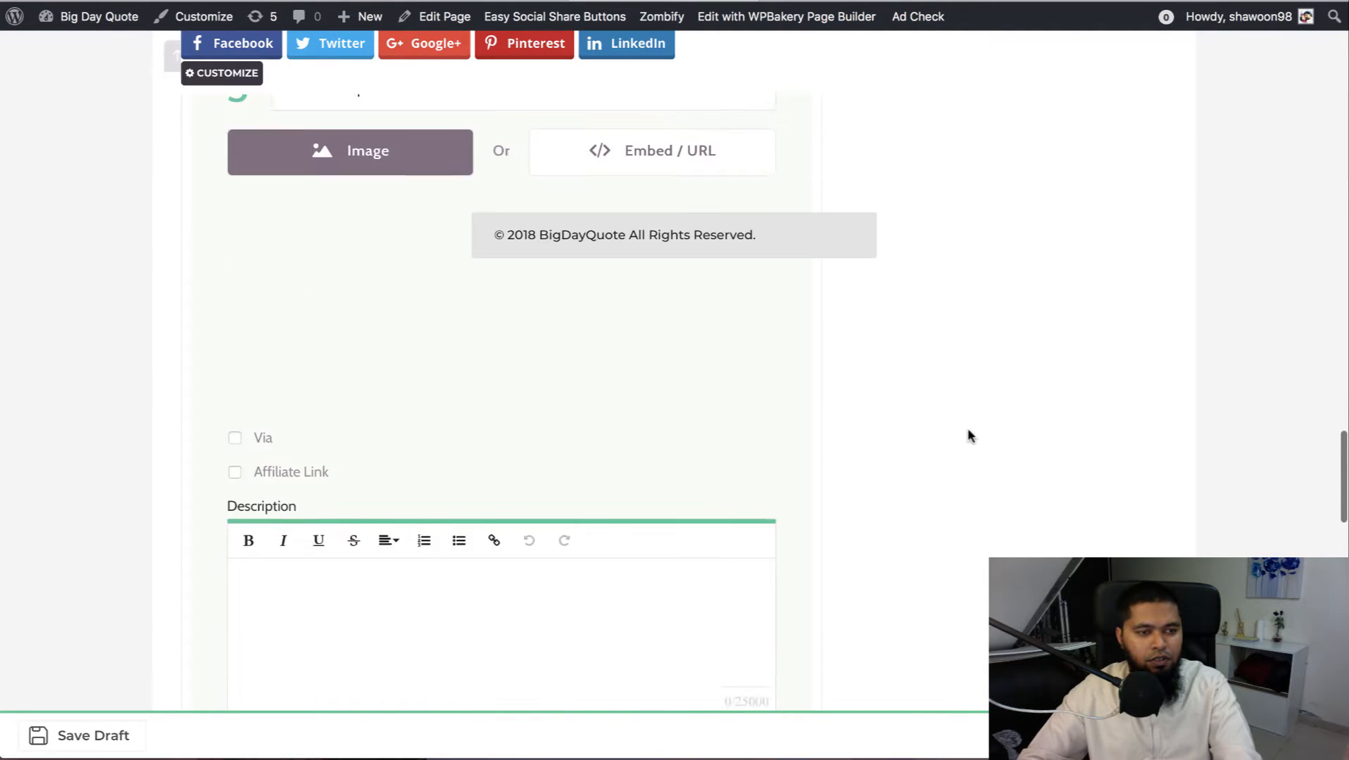
- Enable the Via credit for item 3's image and enter the Freeman Maple image link as its source URL
scroll(276, 424, "down", 4)
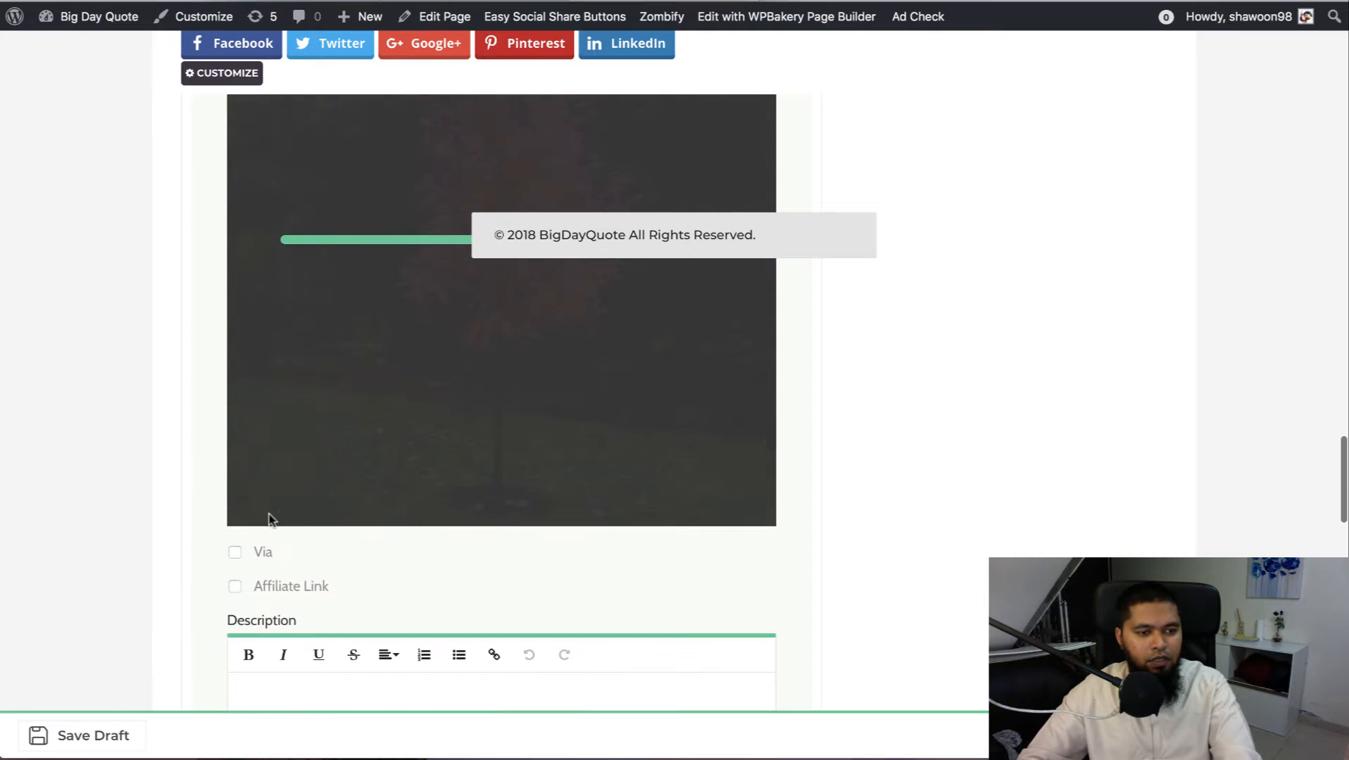
scroll(922, 520, "down", 3)
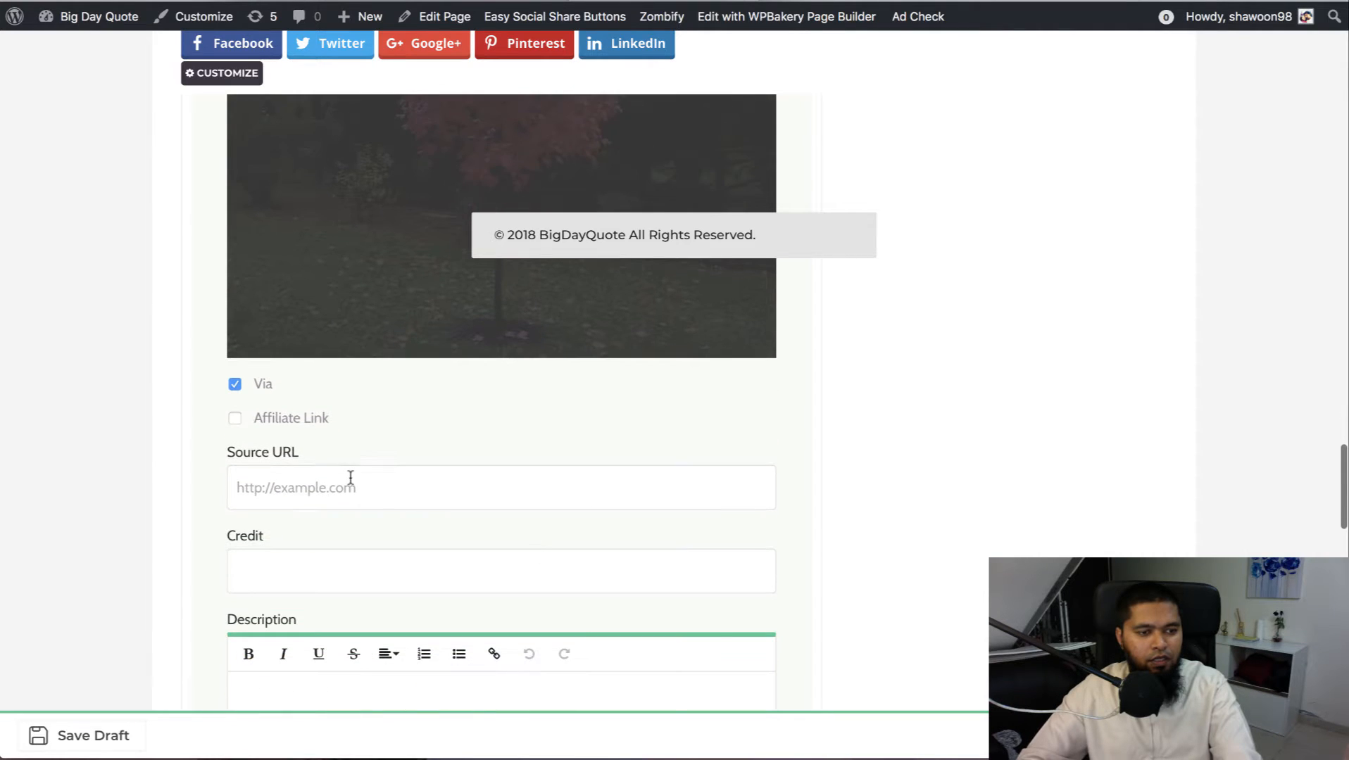
left_click(350, 477)
key("ctrl+v")
scroll(929, 402, "down", 6)
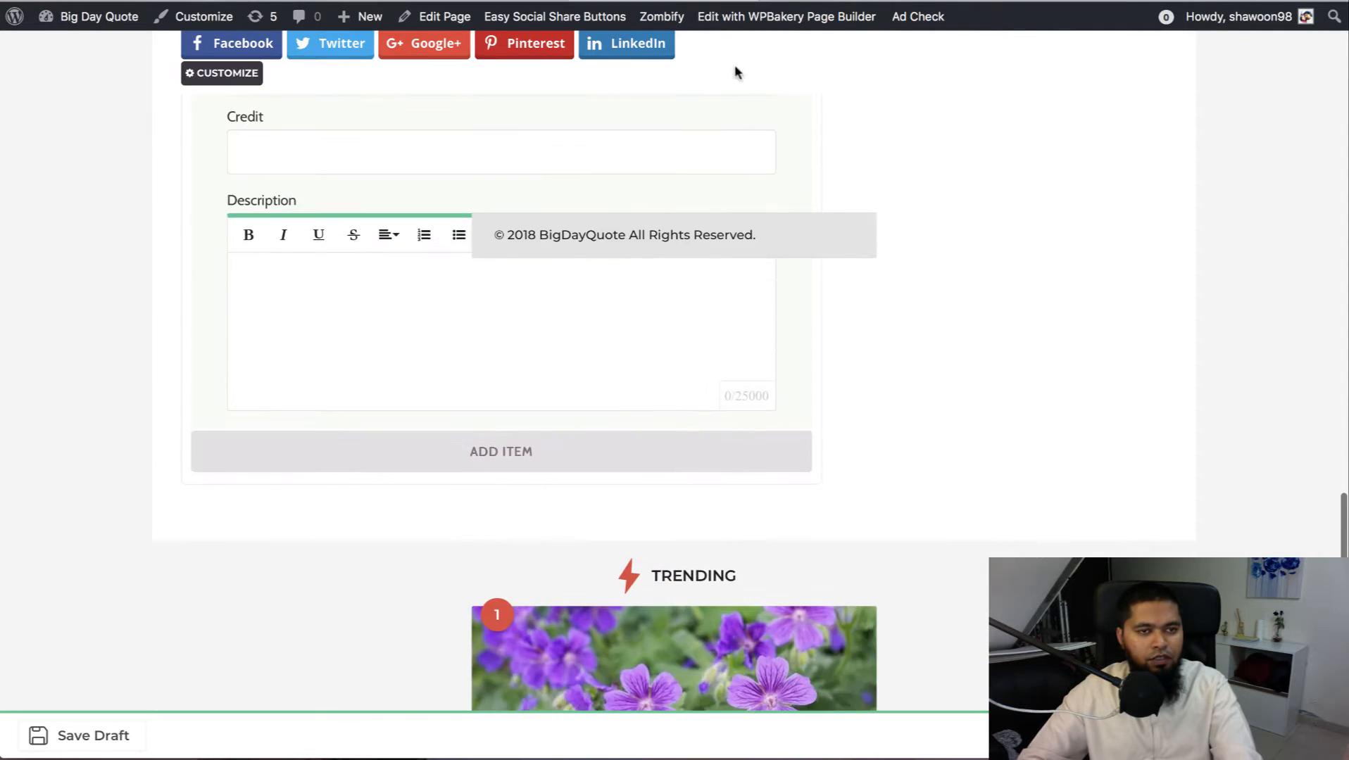
- Enter the Freeman Maple description from cell B15 as a new Spin Rewriter article, ignoring the unfinished draft, and run the I'm Feeling Lucky rewrite
left_click(516, 1)
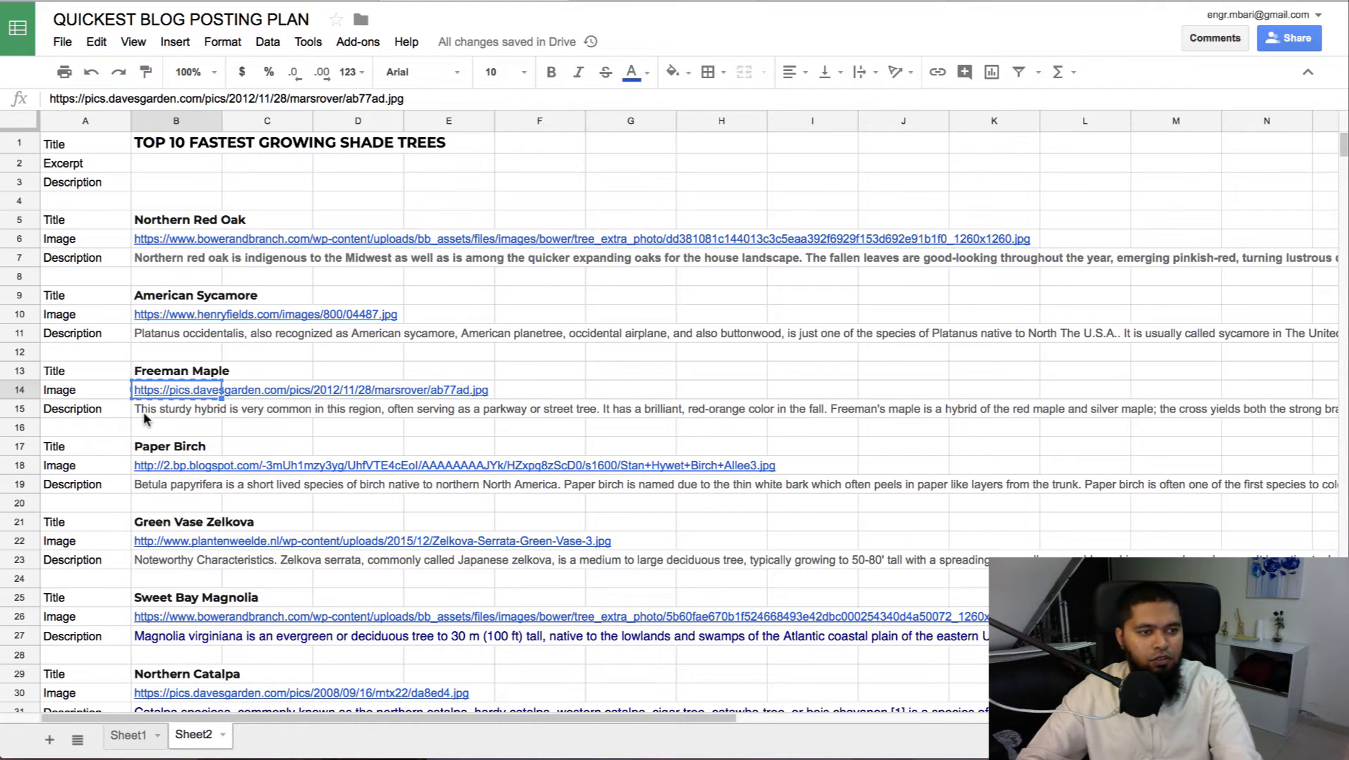
left_click(218, 414)
left_click(839, 1)
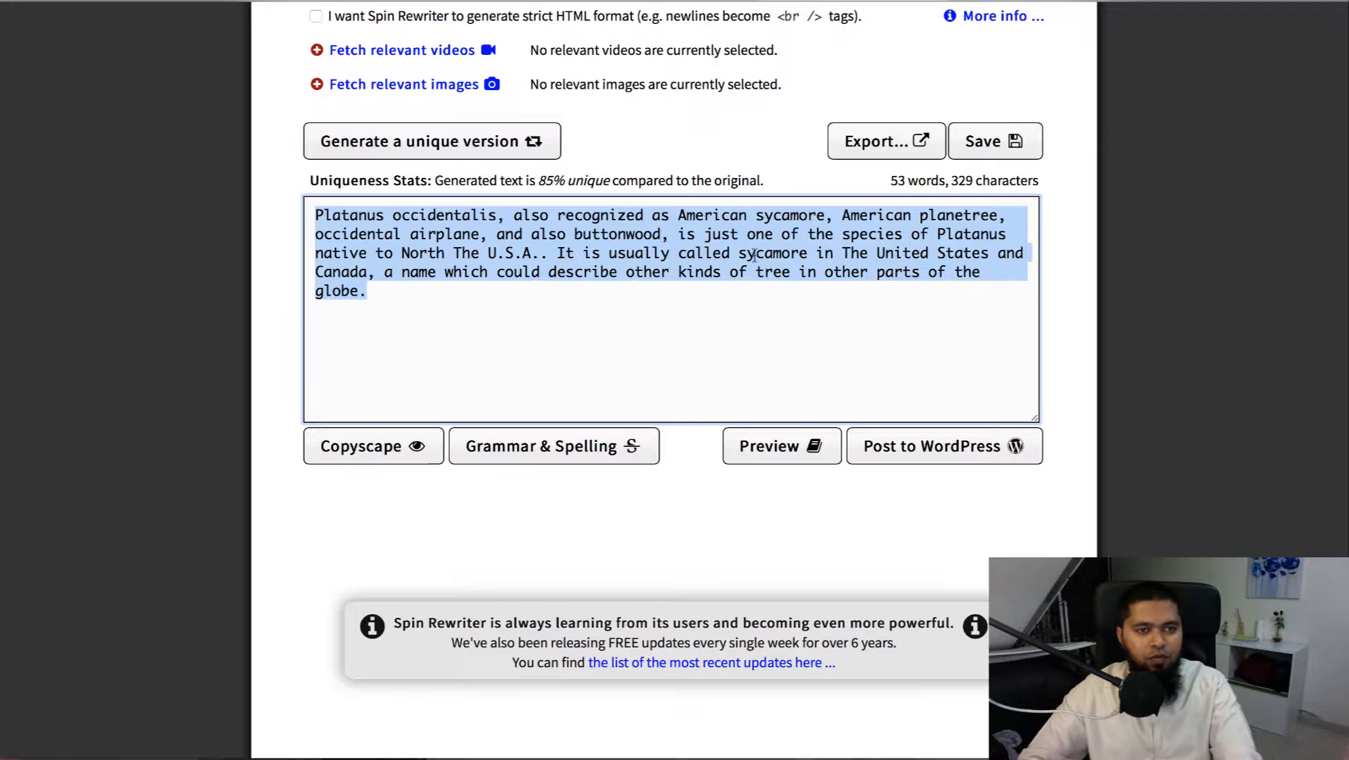
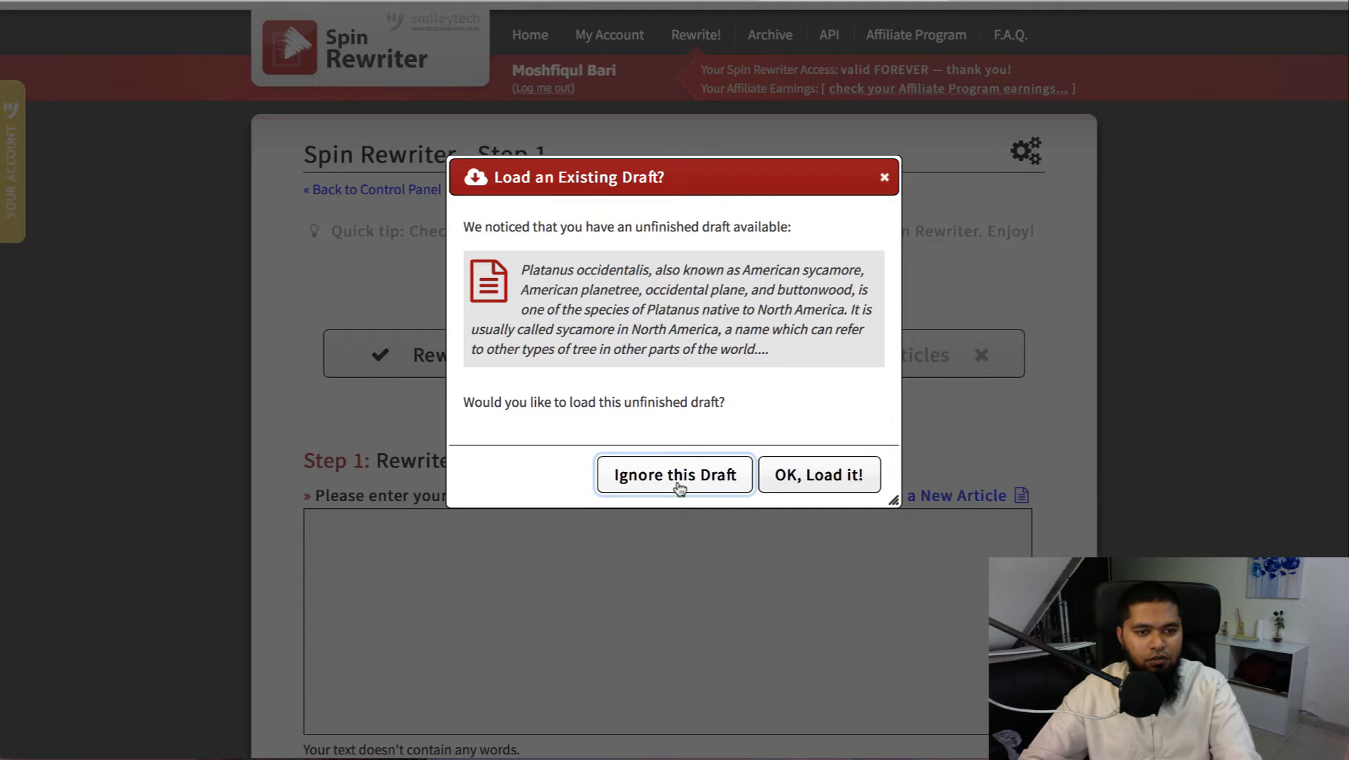
left_click(678, 486)
left_click(617, 548)
type("This sturdy hybrid is very common in this region, often serving as a parkway or street tree. It has a brilliant, red-orange color in the fall. Freeman's maple is a hybrid of the red maple and silver maple; the cross yields both the strong branch attachment of the red maple and fast growth rate of the silver maple.")
scroll(1114, 349, "down", 5)
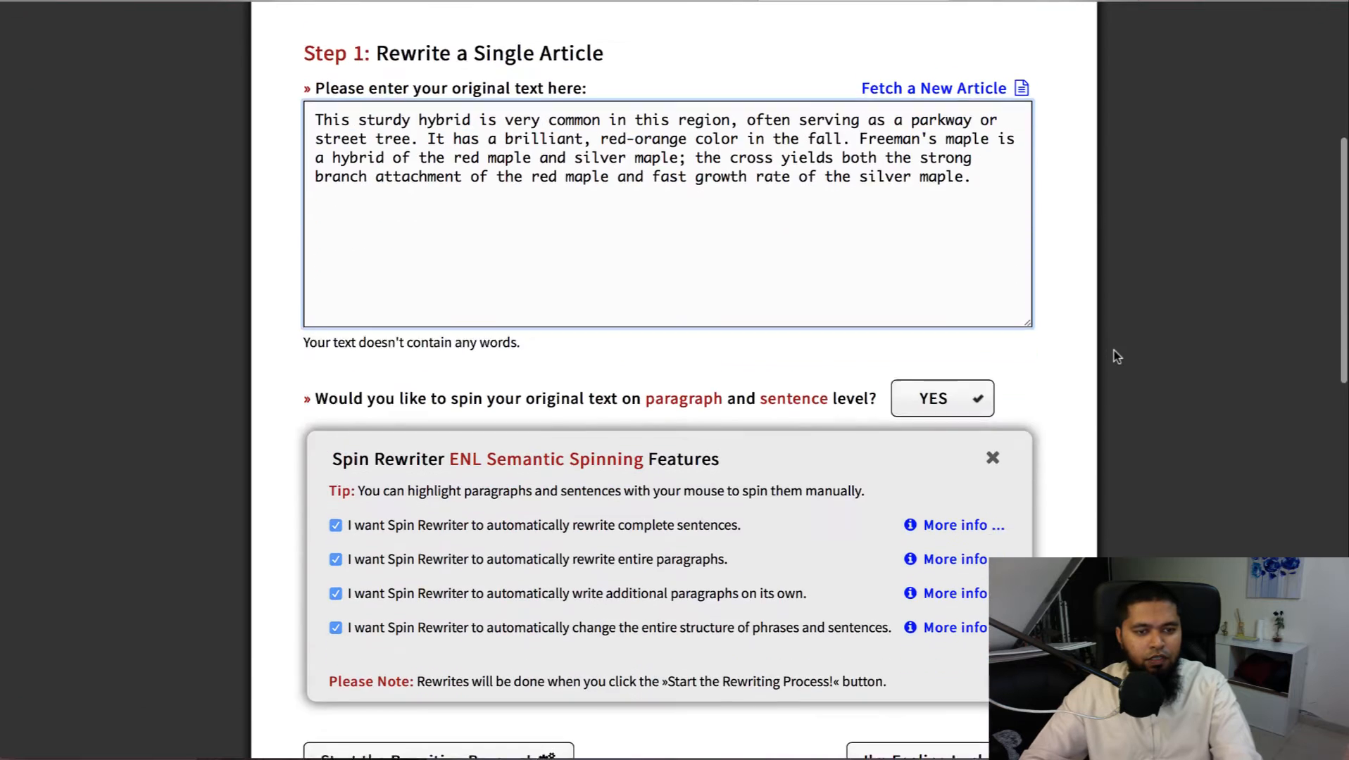
scroll(1114, 350, "down", 5)
left_click(915, 477)
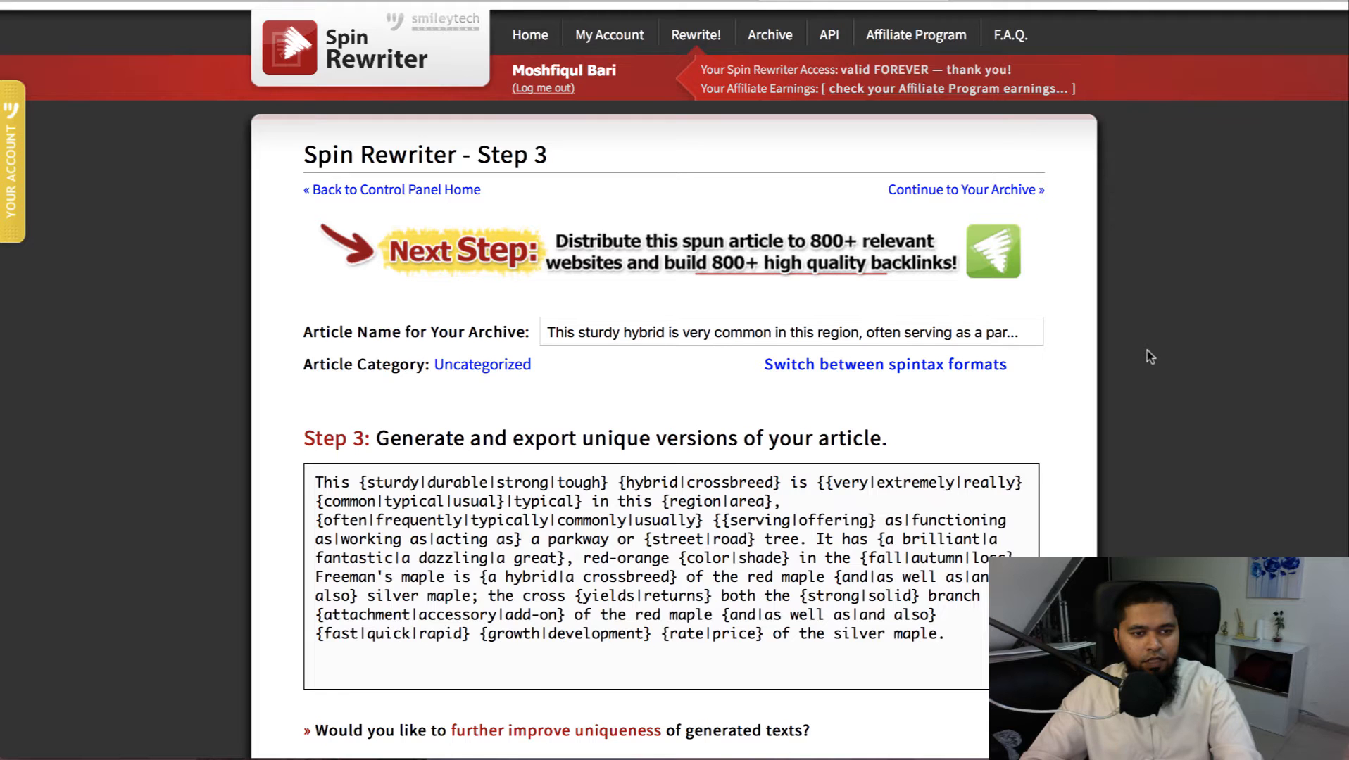
- Generate a unique version of the Freeman Maple text and replace the description in cell B15 of the sheet with it
scroll(1147, 350, "down", 10)
left_click(412, 289)
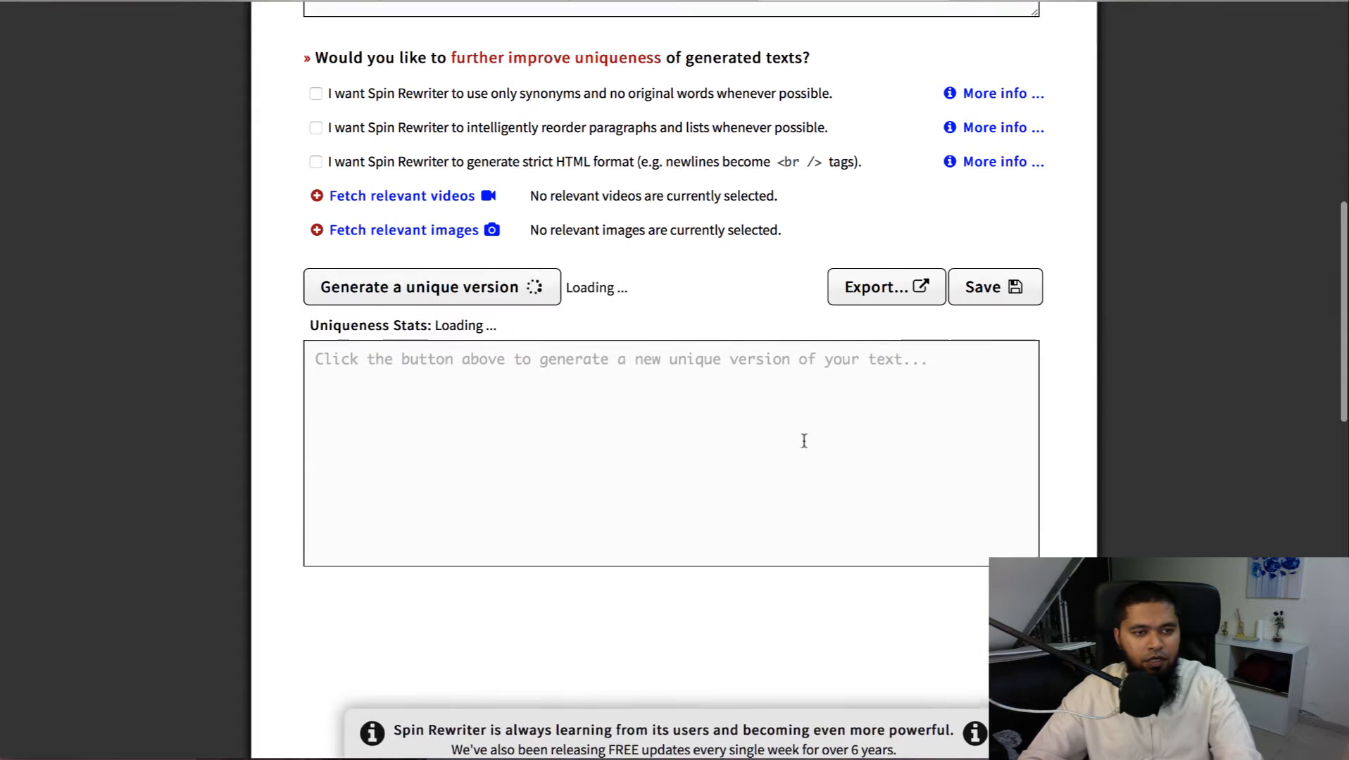
left_click_drag(993, 422, 285, 359)
key("ctrl+c")
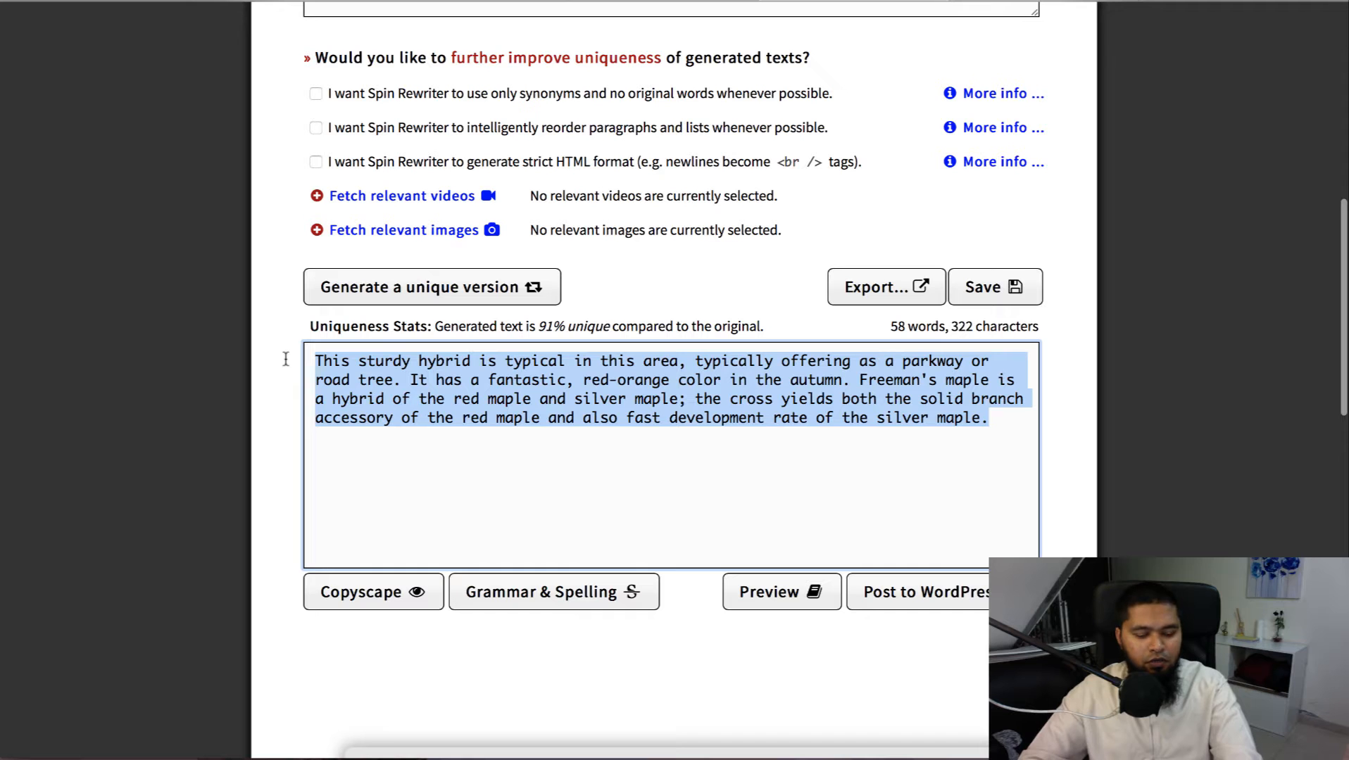
left_click(465, 1)
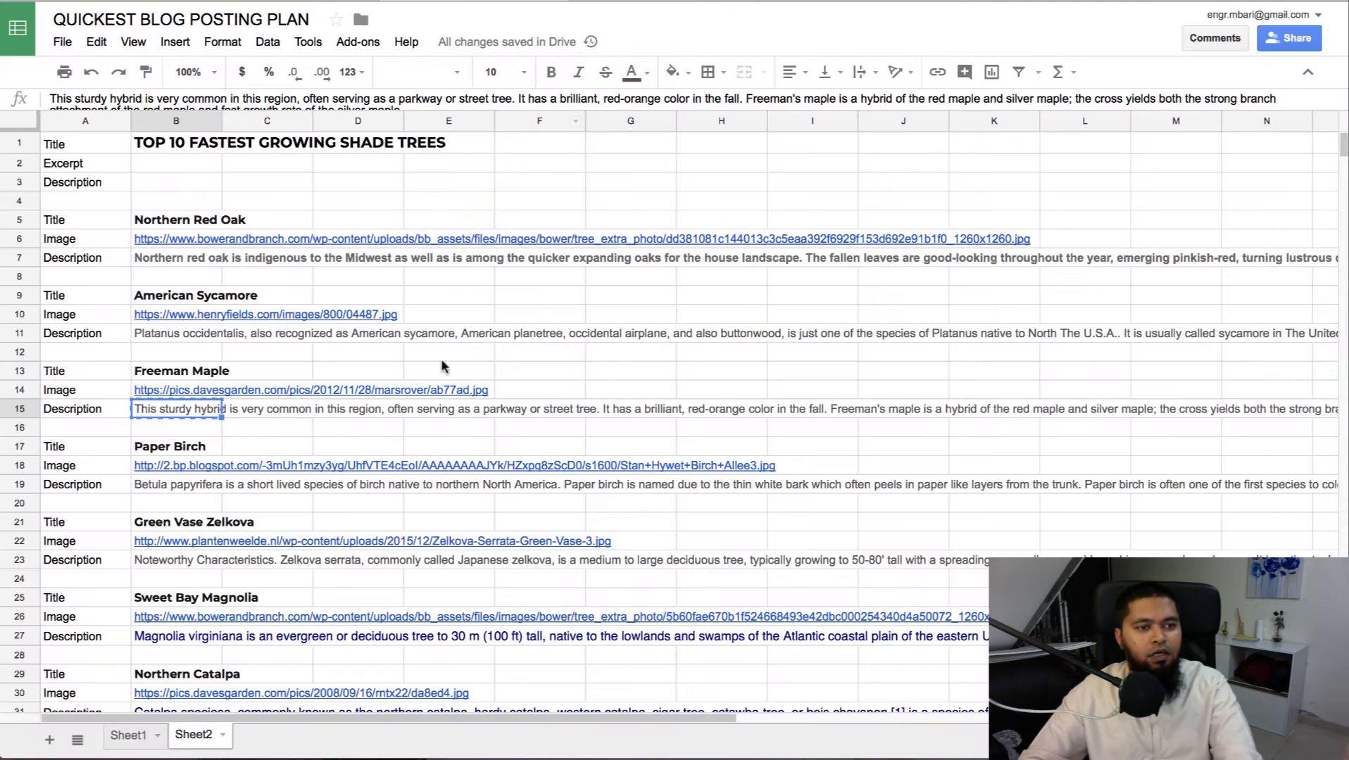
key("ctrl+v")
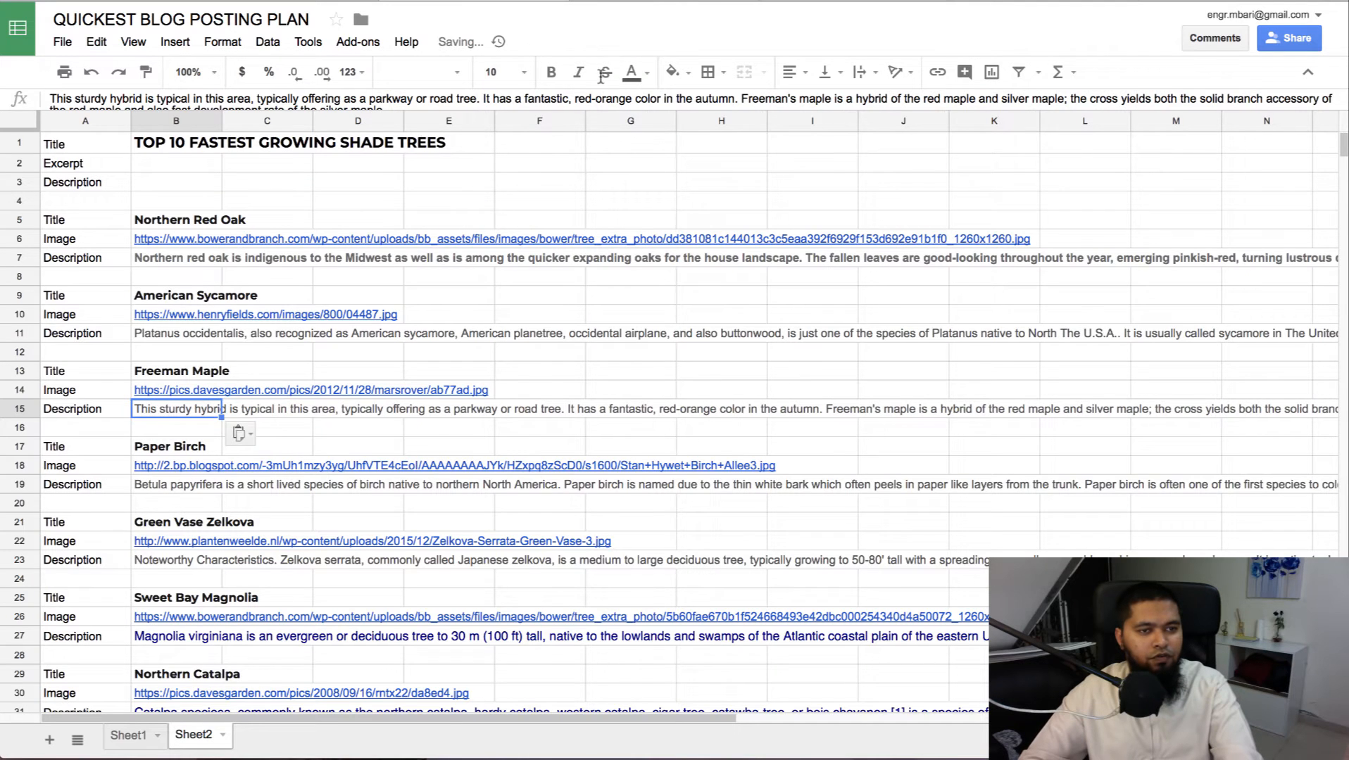
- Fill item 3's description on the Big Day Quote page with the rewritten Freeman Maple text
left_click(630, 3)
left_click(344, 340)
key("ctrl+v")
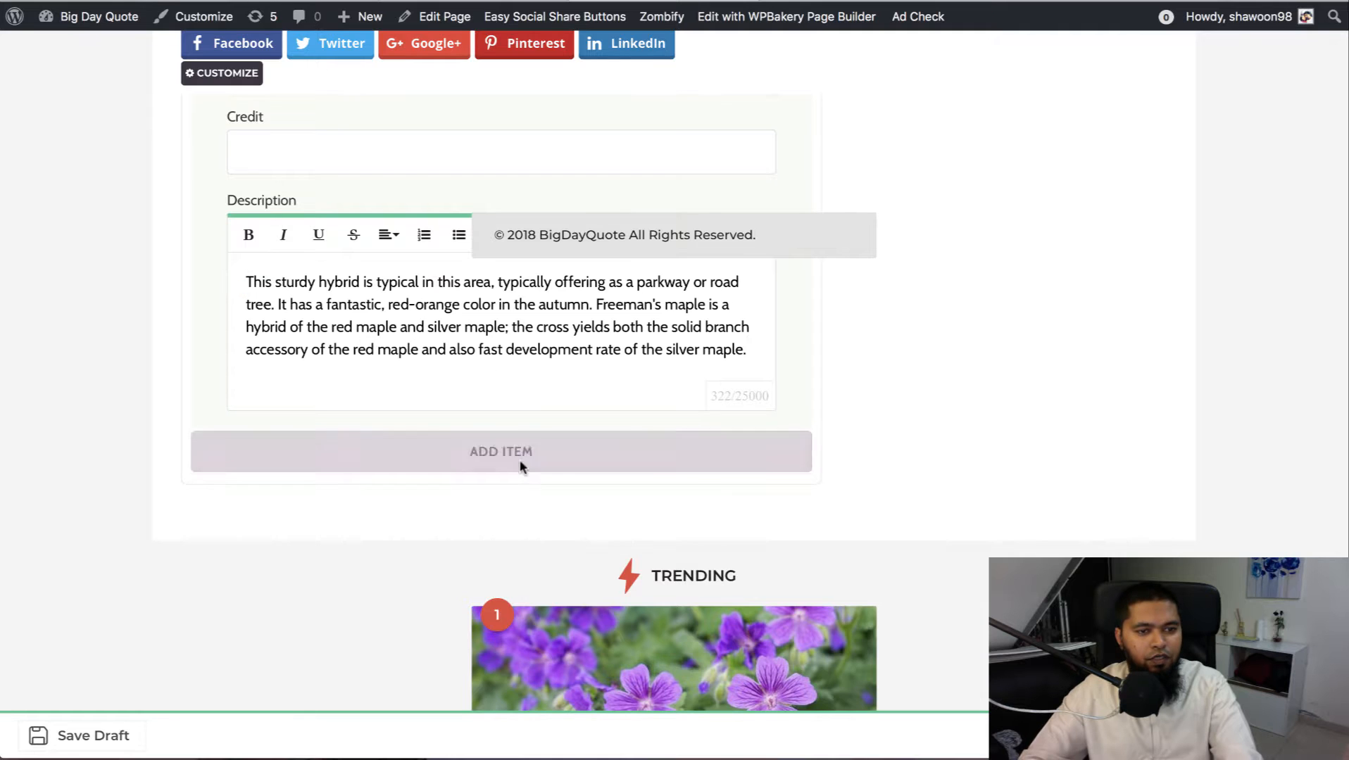
- Add a fourth list item and title it Paper Birch, using the title from cell B17 of the sheet
left_click(492, 460)
scroll(554, 439, "down", 3)
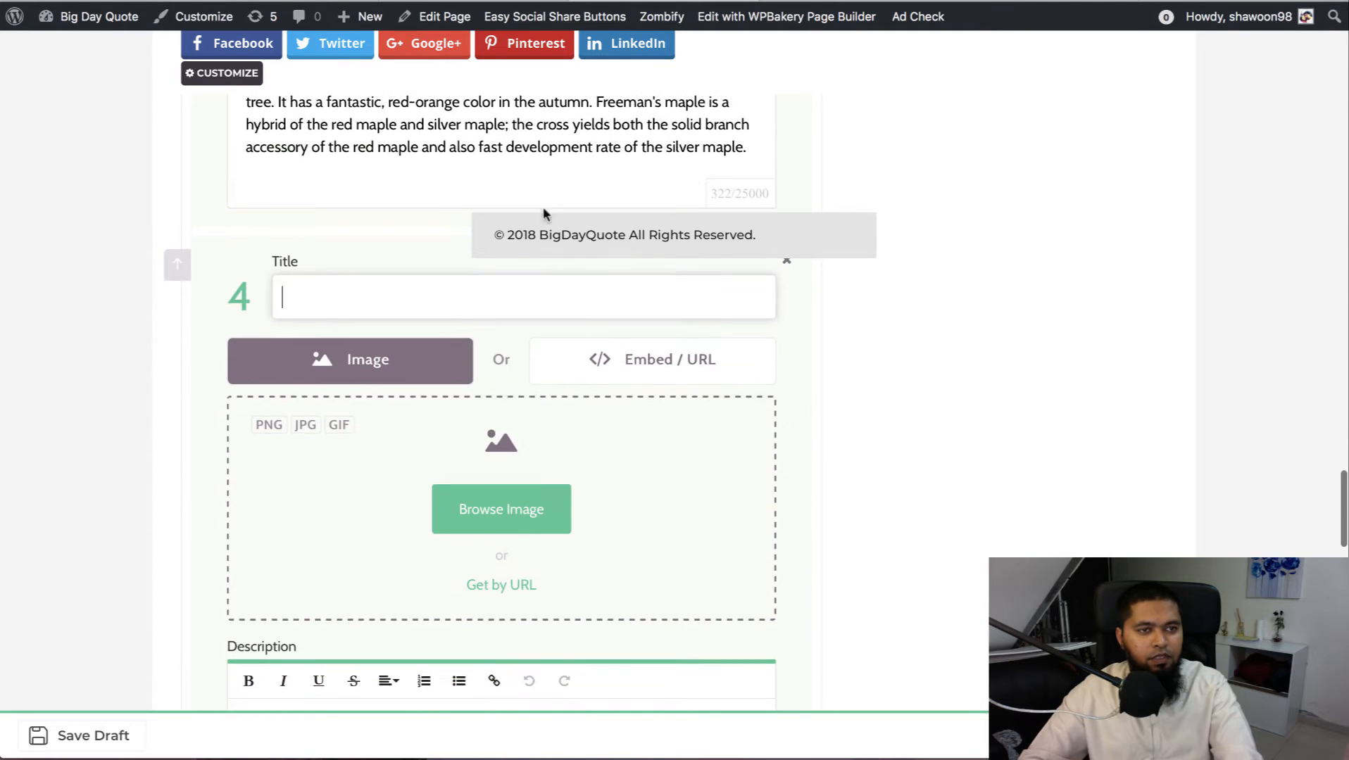
left_click(465, 2)
left_click(178, 450)
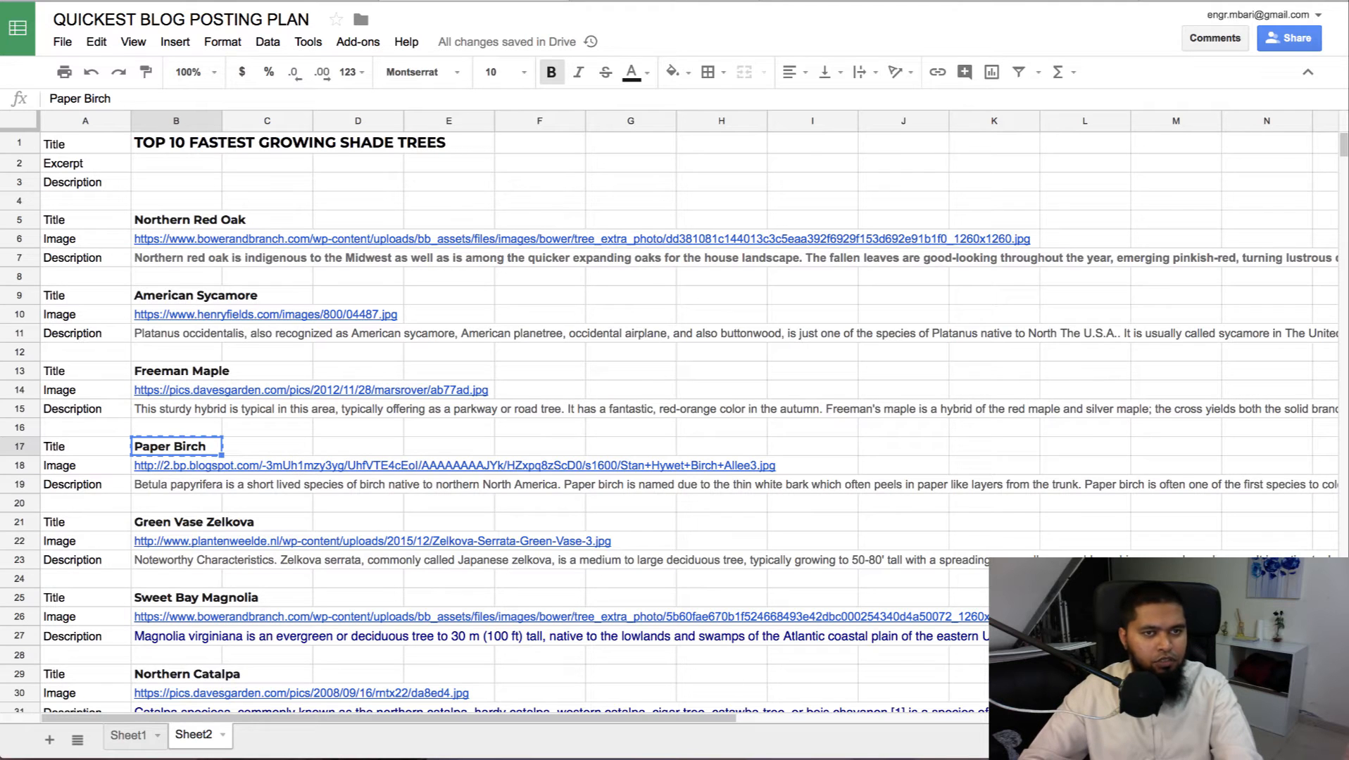
left_click(285, 2)
type("Paper Birch")
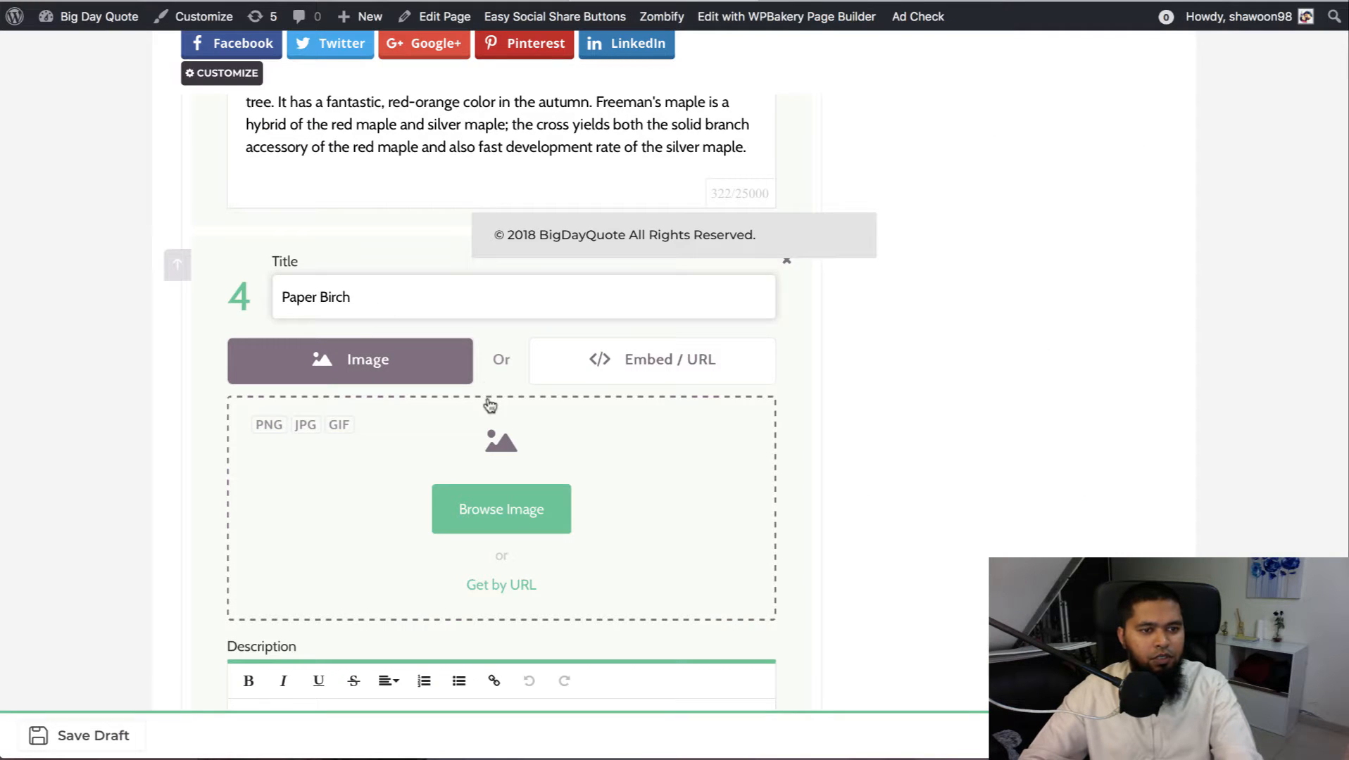
- Add item 4's image on the Big Day Quote page by URL, using the Paper Birch image link from cell B18 of the sheet
left_click(479, 2)
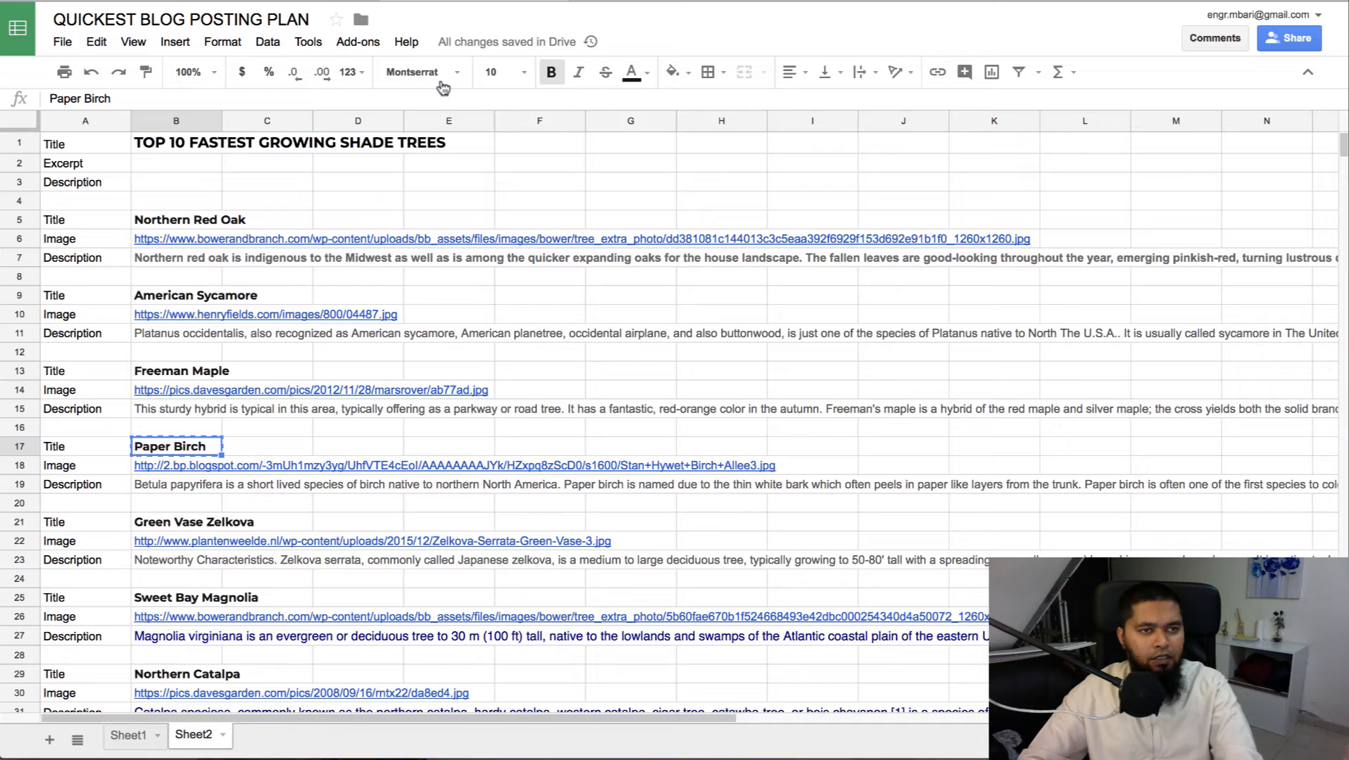
left_click(186, 470)
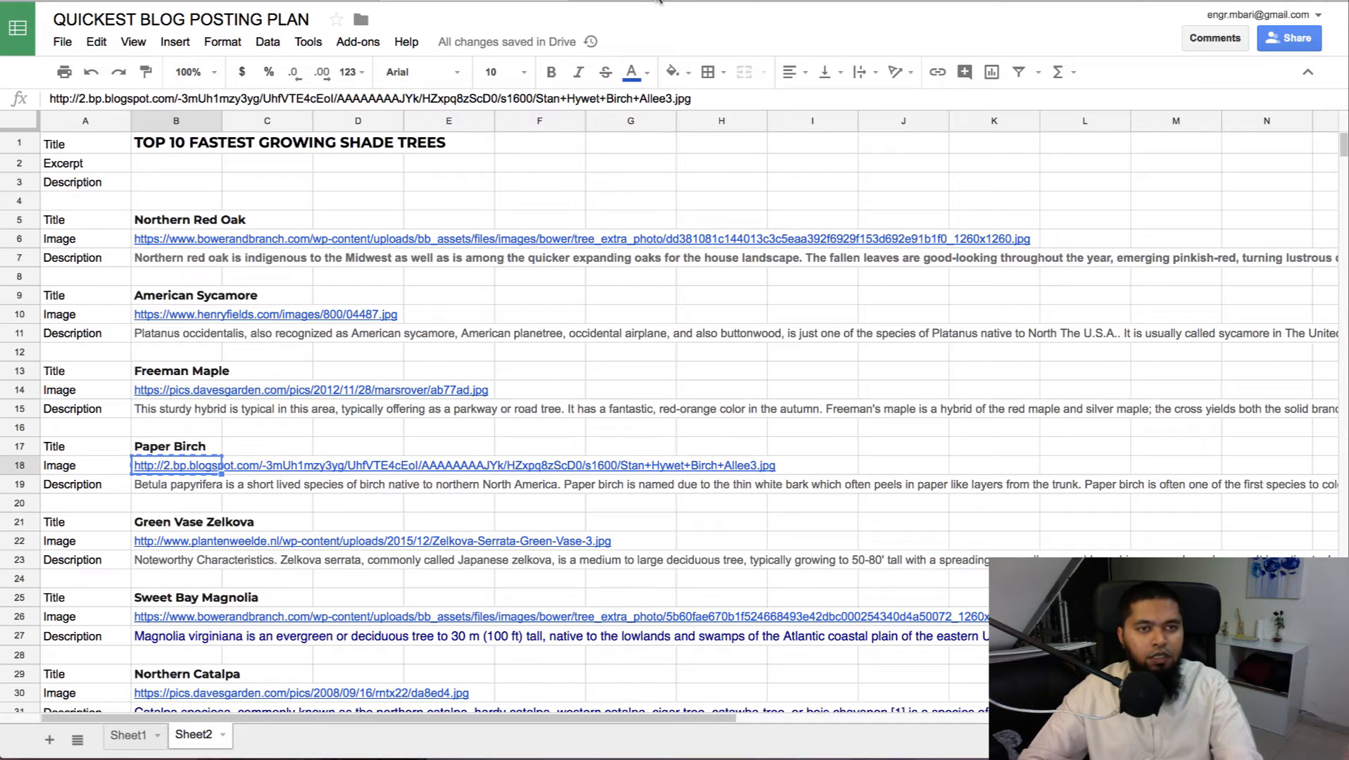
left_click(649, 4)
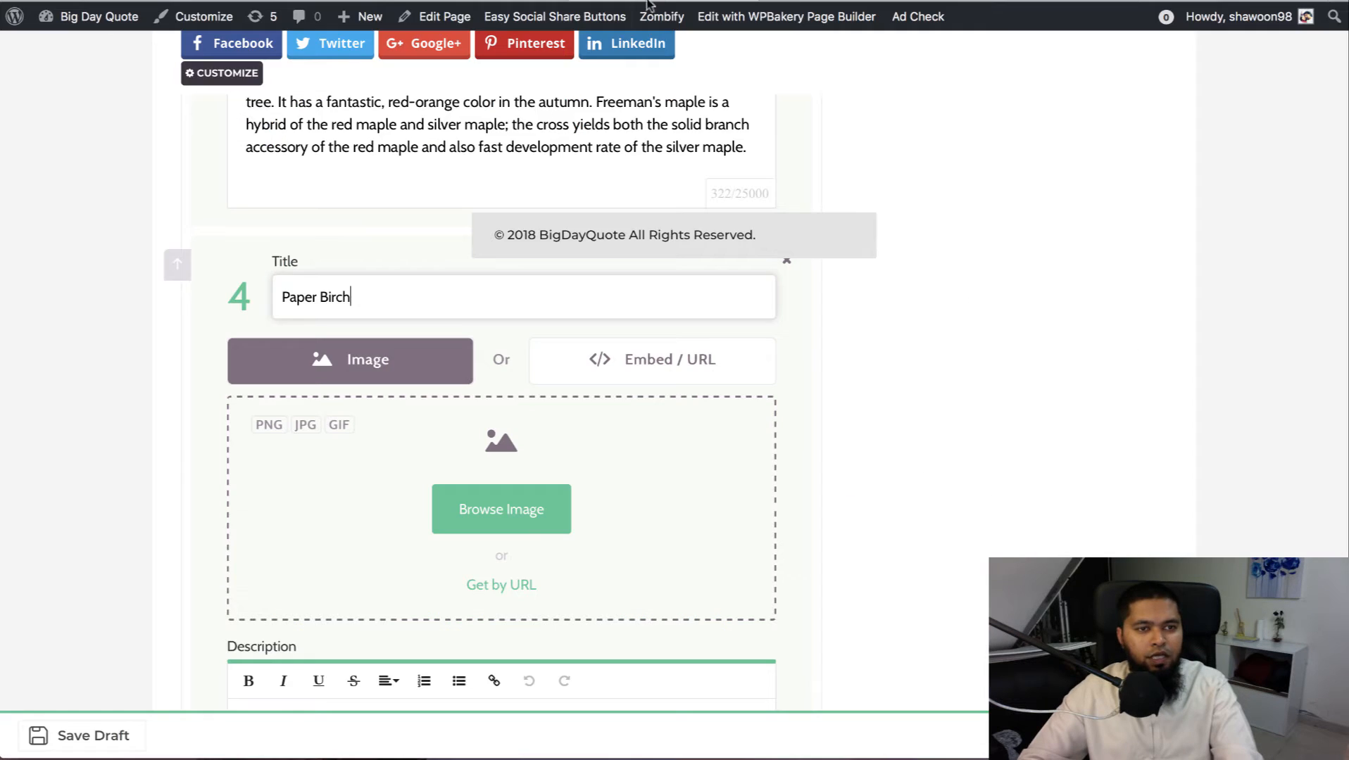
left_click(497, 586)
key("ctrl+v")
left_click(696, 523)
- Enable the Via credit for item 4's image and enter the Paper Birch image link as its source URL
scroll(853, 438, "down", 10)
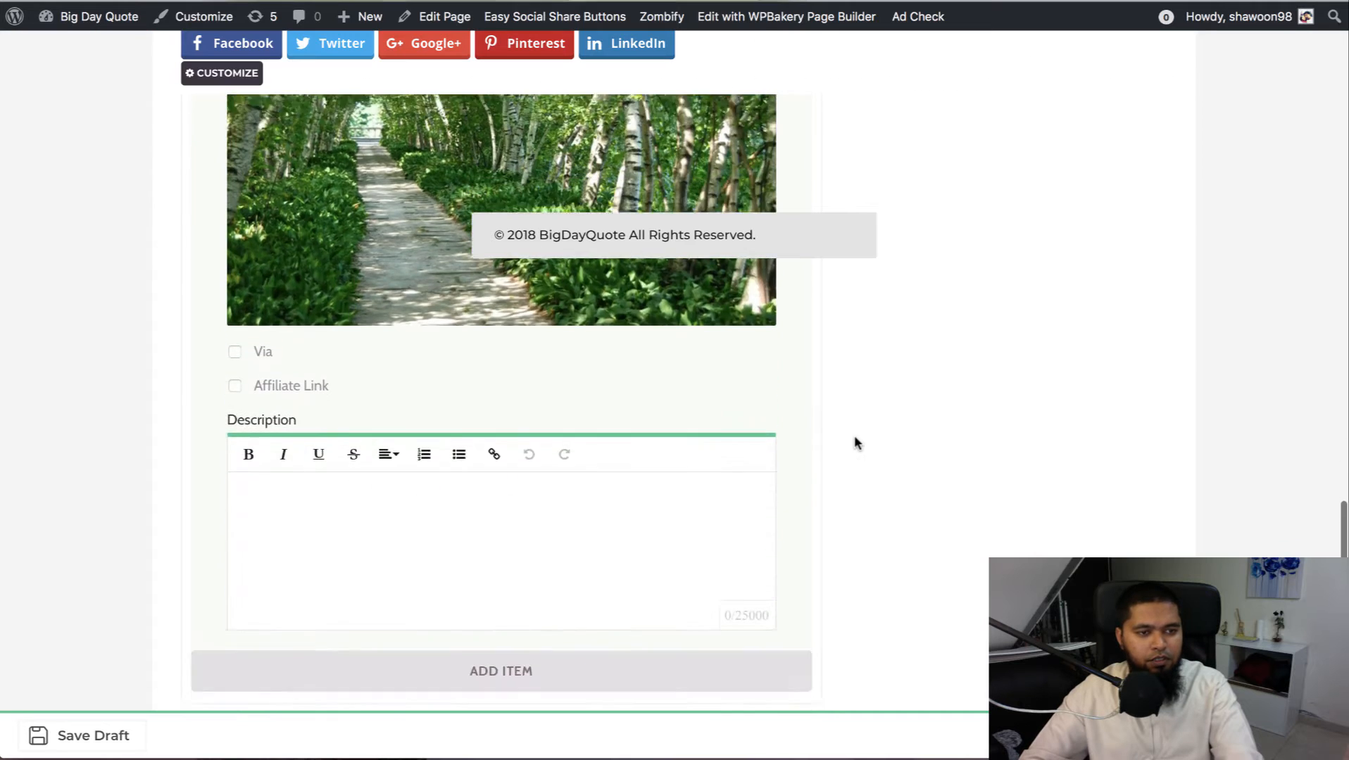
left_click(234, 272)
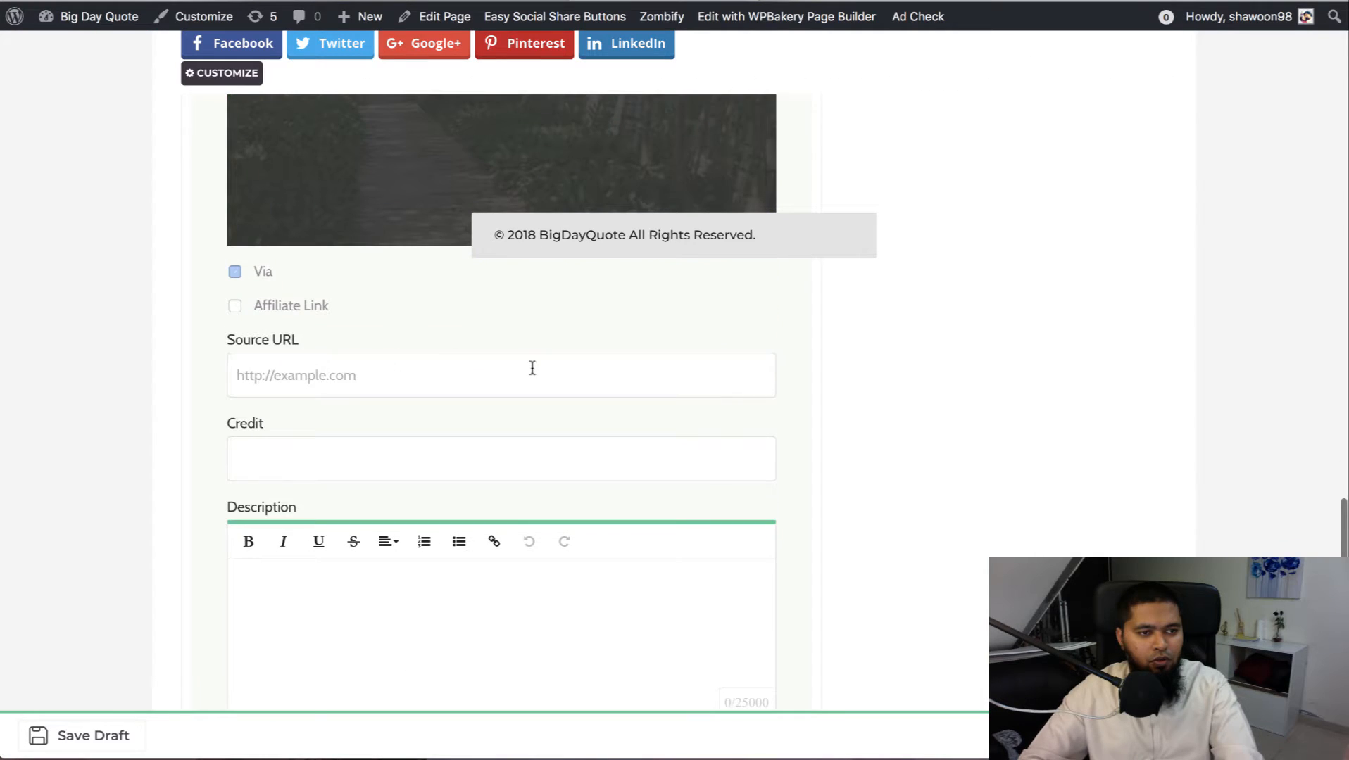
left_click(387, 383)
type("http://2.bp.blogspot.com/-3mUh1mzy3yg/UhfVTE4cEoI/AAAAAAAAJYk/HZxpq8zScD0/s1600/Stan+Hywet+Birch+Allee3.jpg")
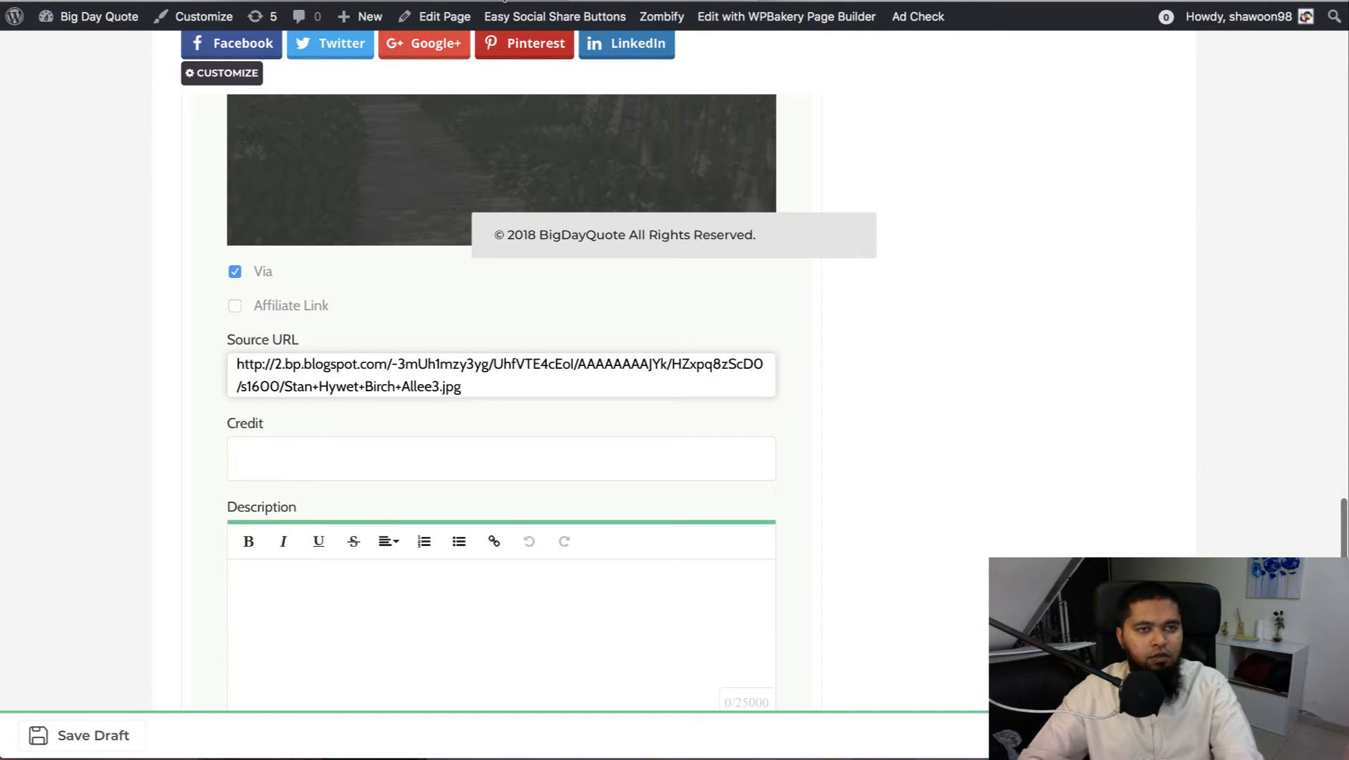
- Enter the Paper Birch description from cell B19 as a new Spin Rewriter article, ignoring the unfinished draft, and run the I'm Feeling Lucky rewrite
key("ctrl+shift+Tab")
left_click(206, 484)
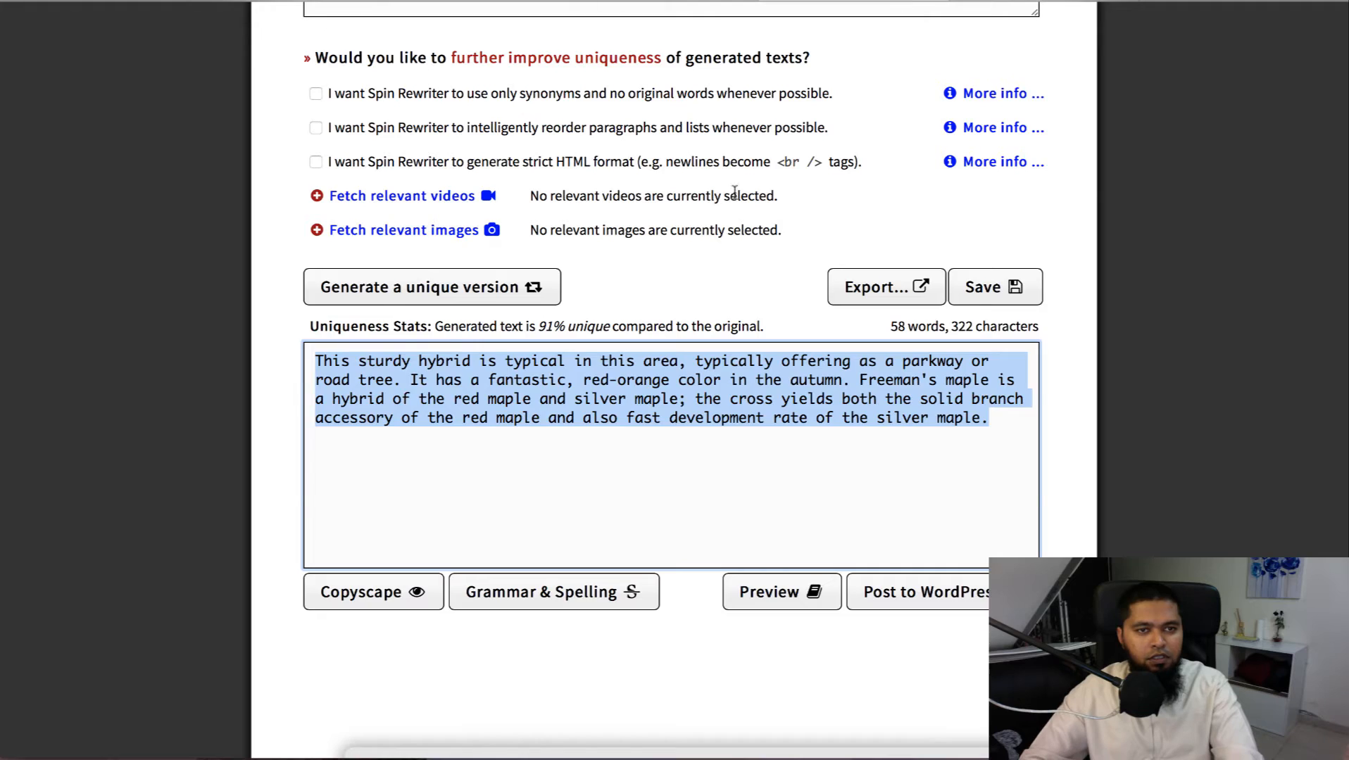
scroll(388, 302, "up", 10)
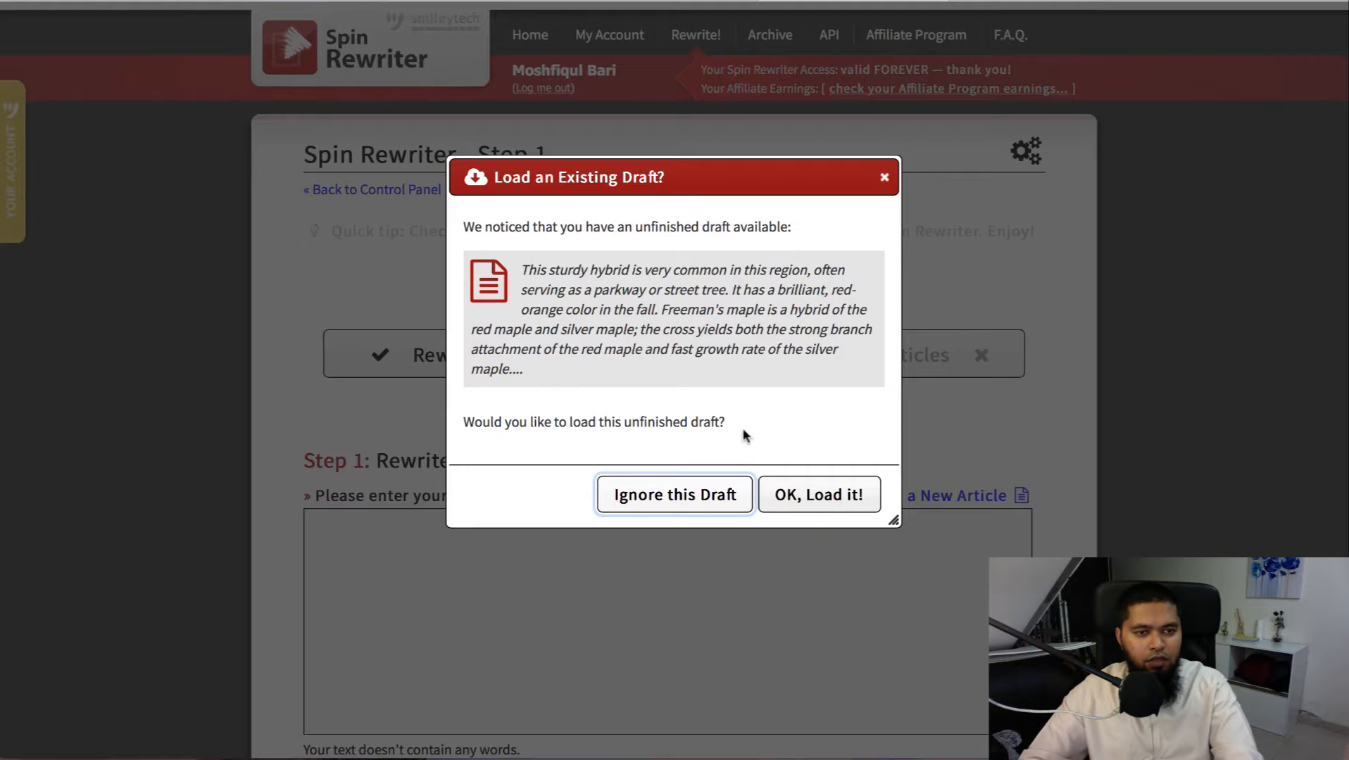
left_click(648, 505)
type("Betula papyrifera is a short lived species of birch native to northern North America. Paper birch is named due to the thin white bark which often peels in paper like layers from the trunk. Paper birch is often one of the first species to colonize a burned area within the northern latitudes and an important species for moose ...")
scroll(992, 391, "down", 5)
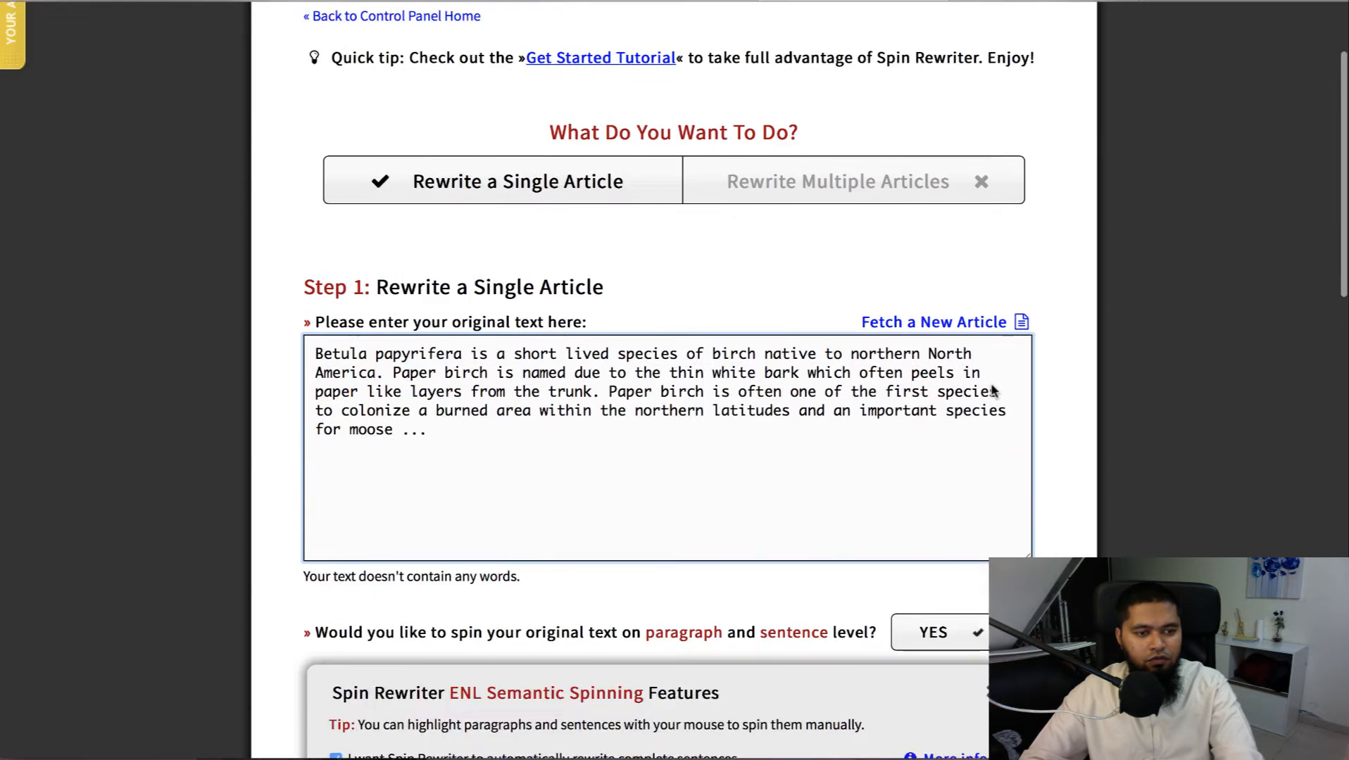
scroll(993, 391, "down", 9)
scroll(967, 340, "up", 2)
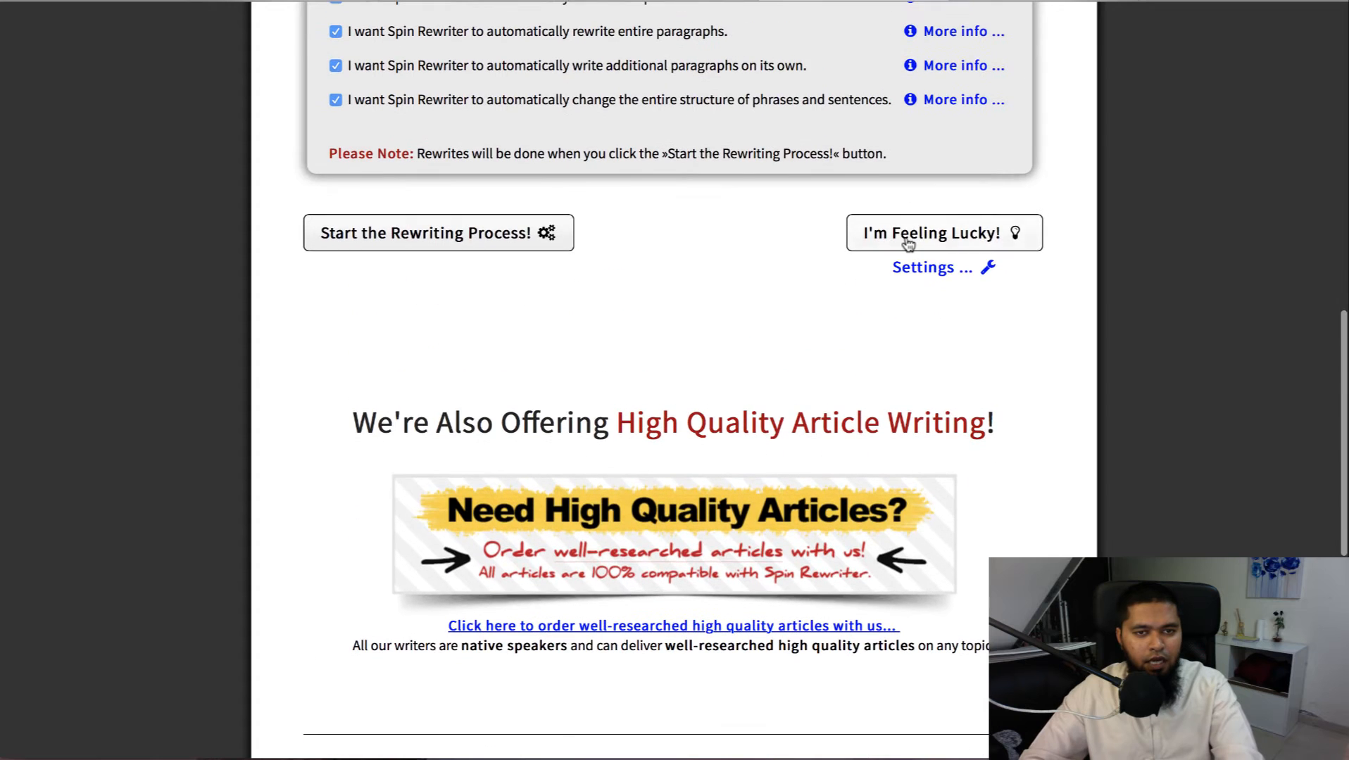
left_click(908, 240)
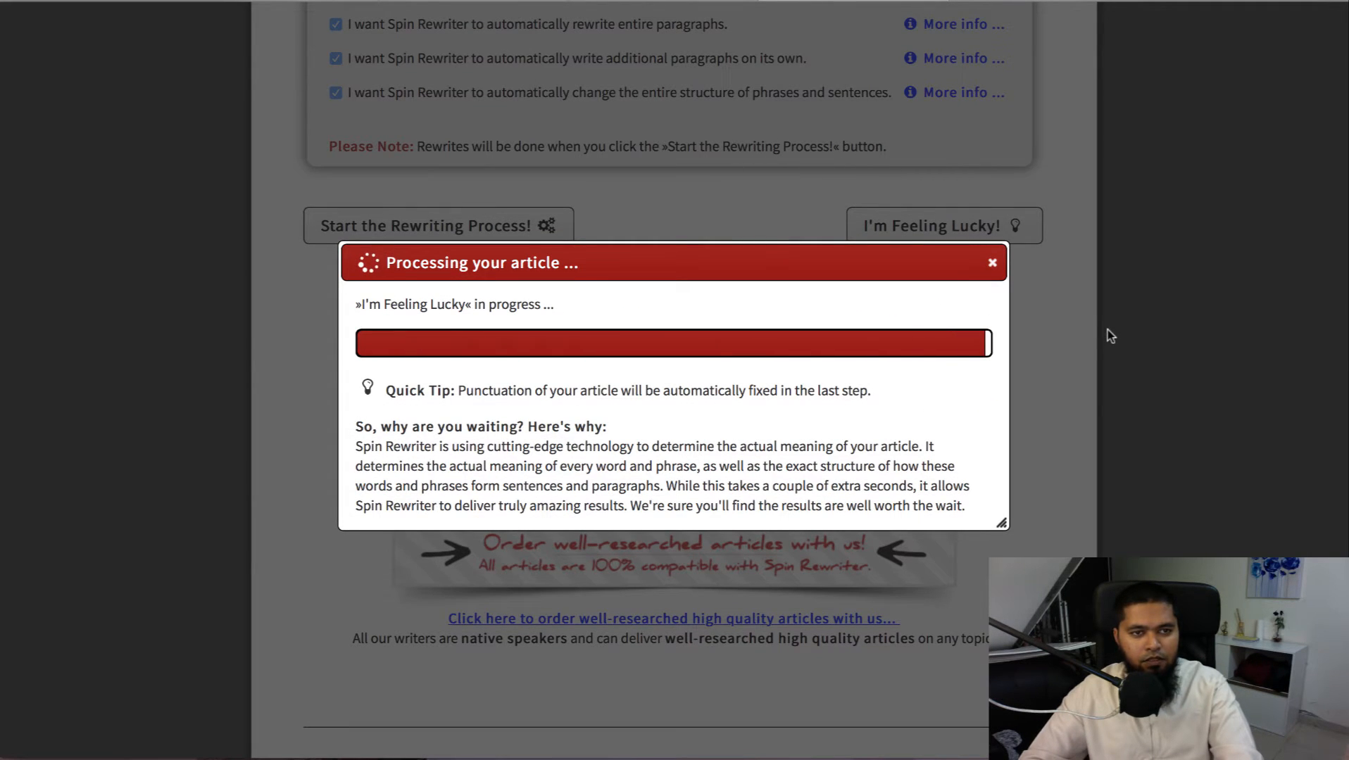
- Generate a unique version of the Paper Birch text and fill item 4's description on the Big Day Quote page with it
scroll(1107, 331, "down", 9)
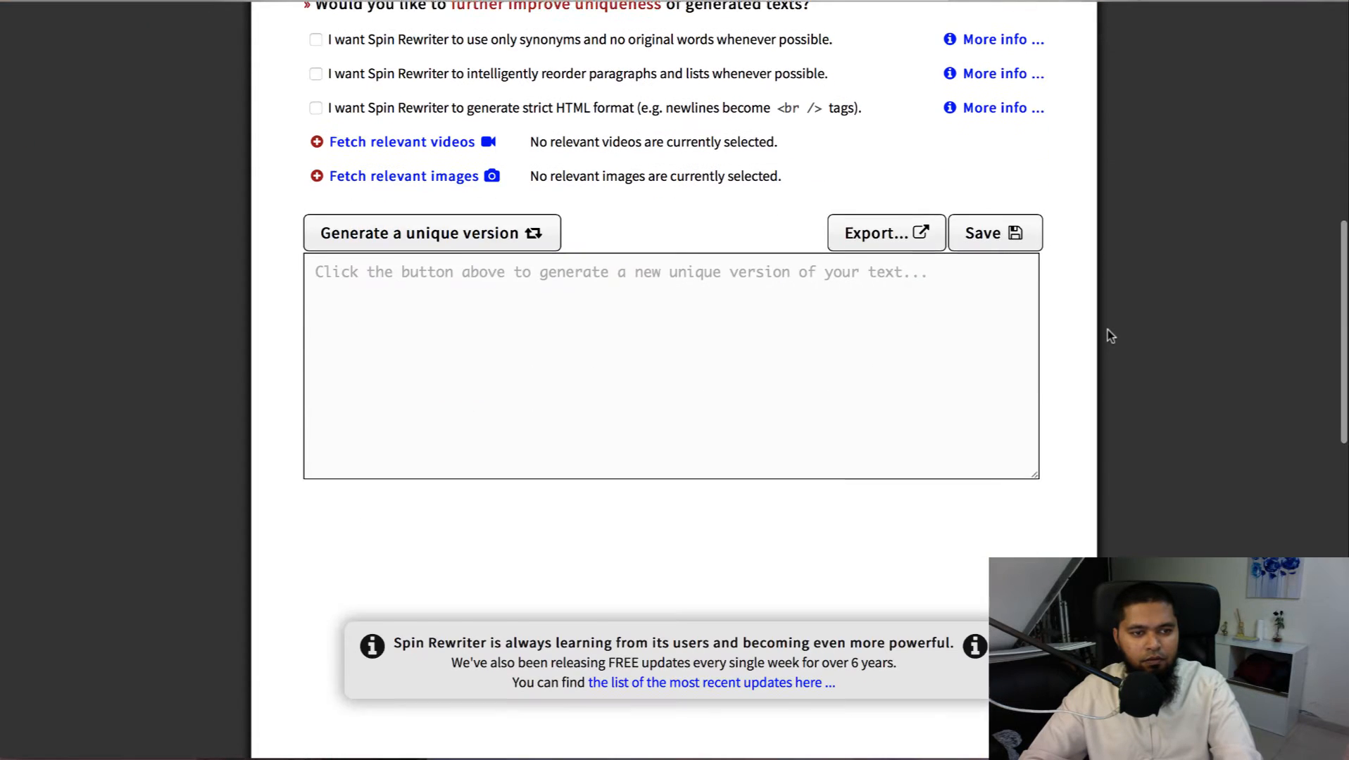
left_click(370, 238)
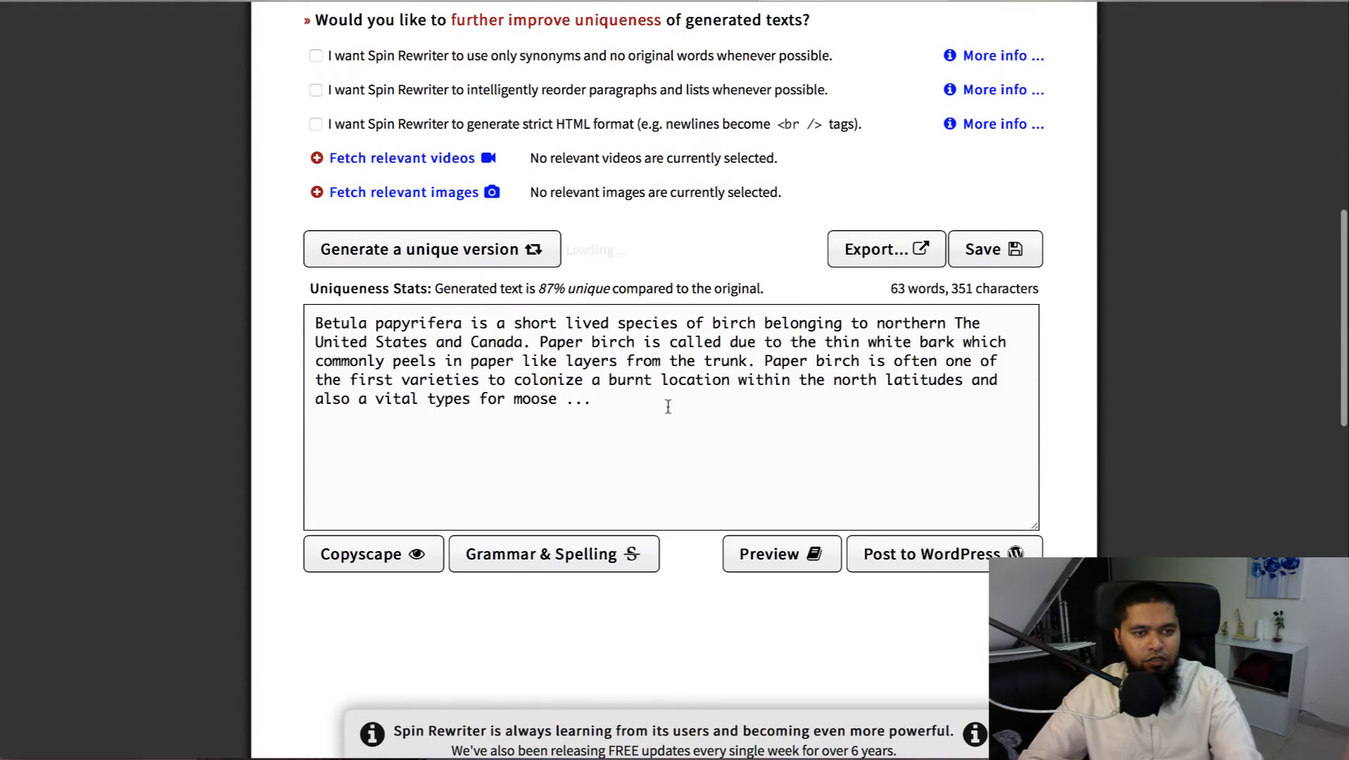
left_click_drag(668, 407, 315, 320)
key("super+c")
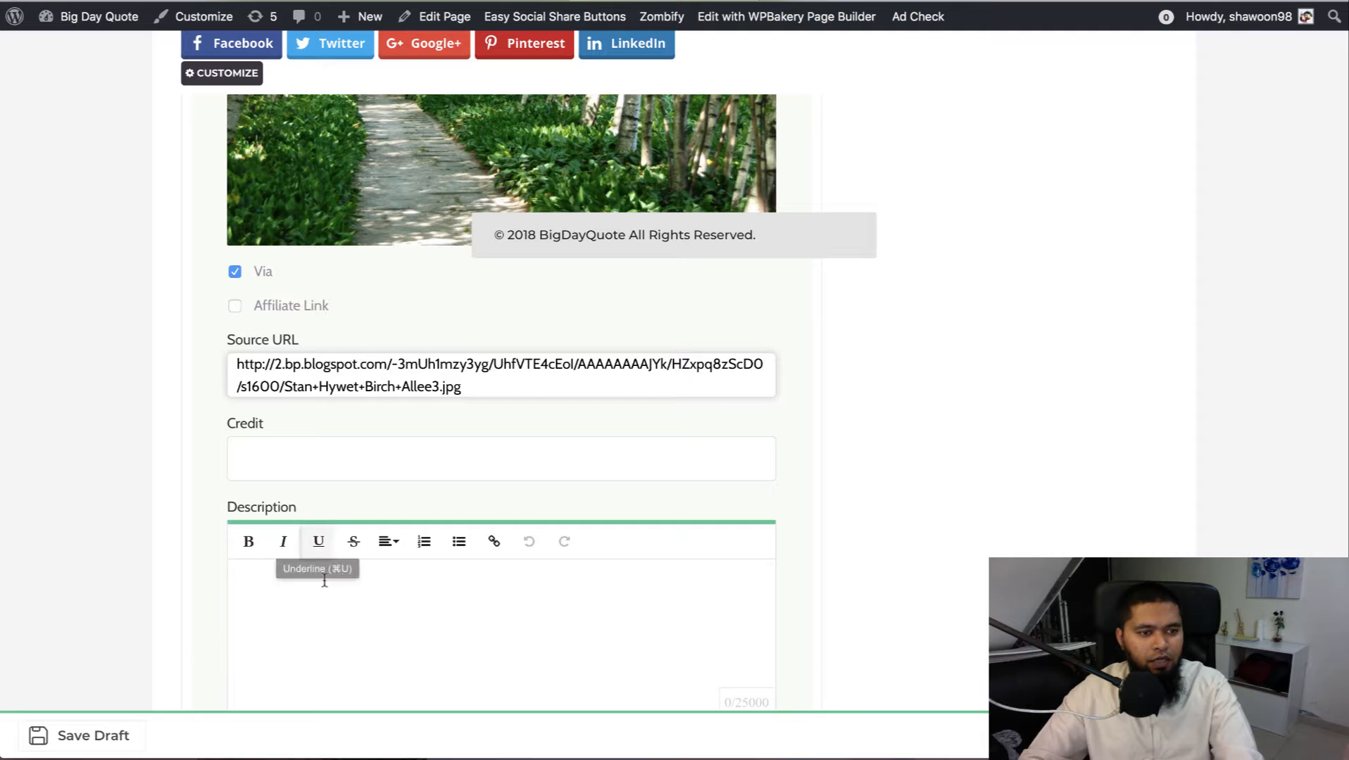
left_click(325, 584)
key("super+v")
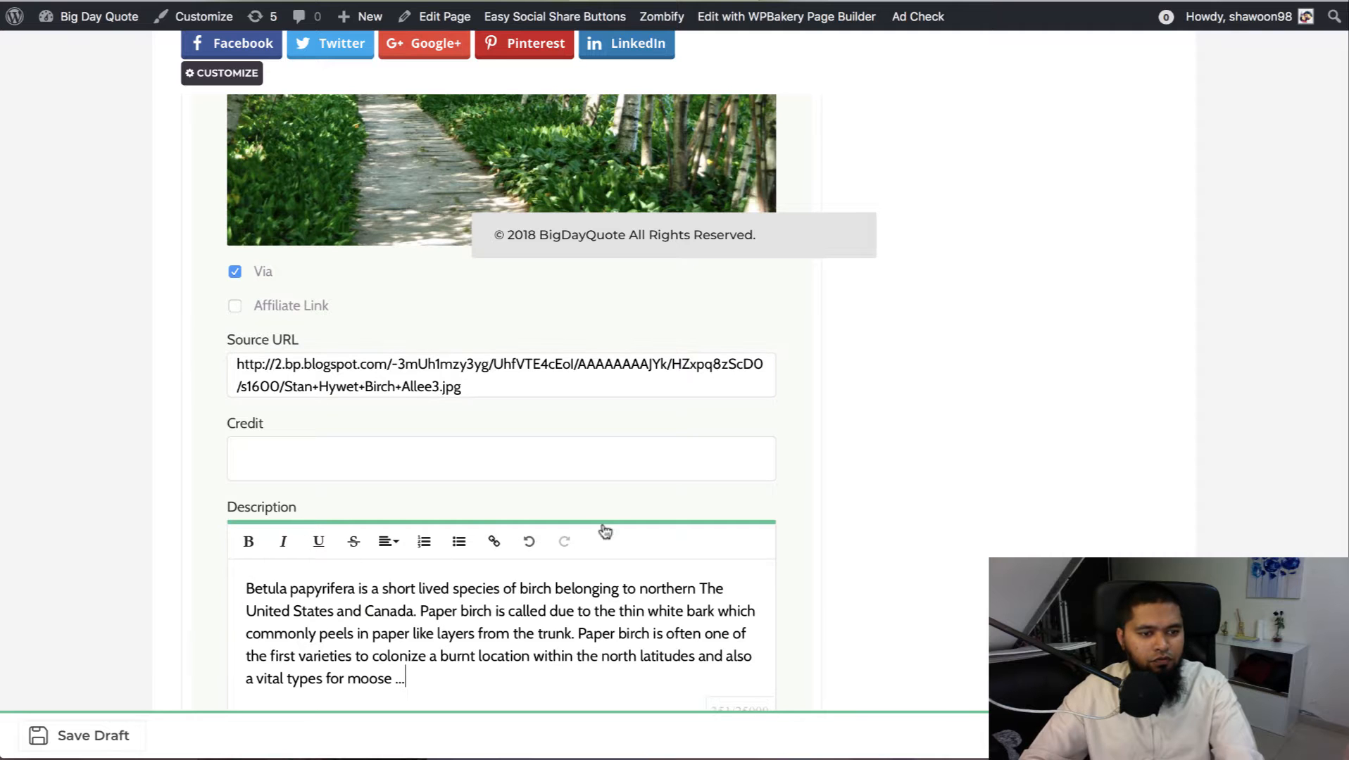
- Add a fifth list item on the Big Day Quote page and title it Green Vase Zelkova, copied from cell B21 of the sheet
scroll(967, 382, "down", 6)
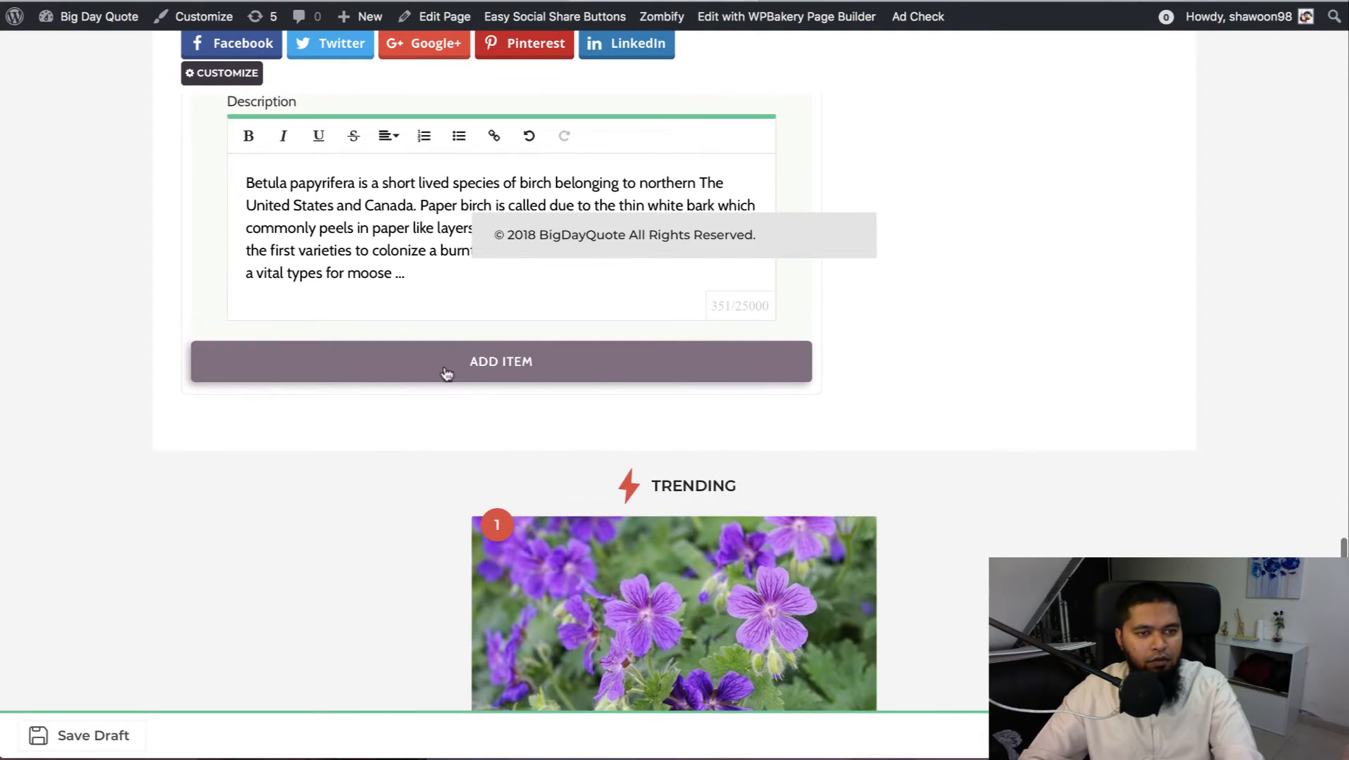
left_click(446, 373)
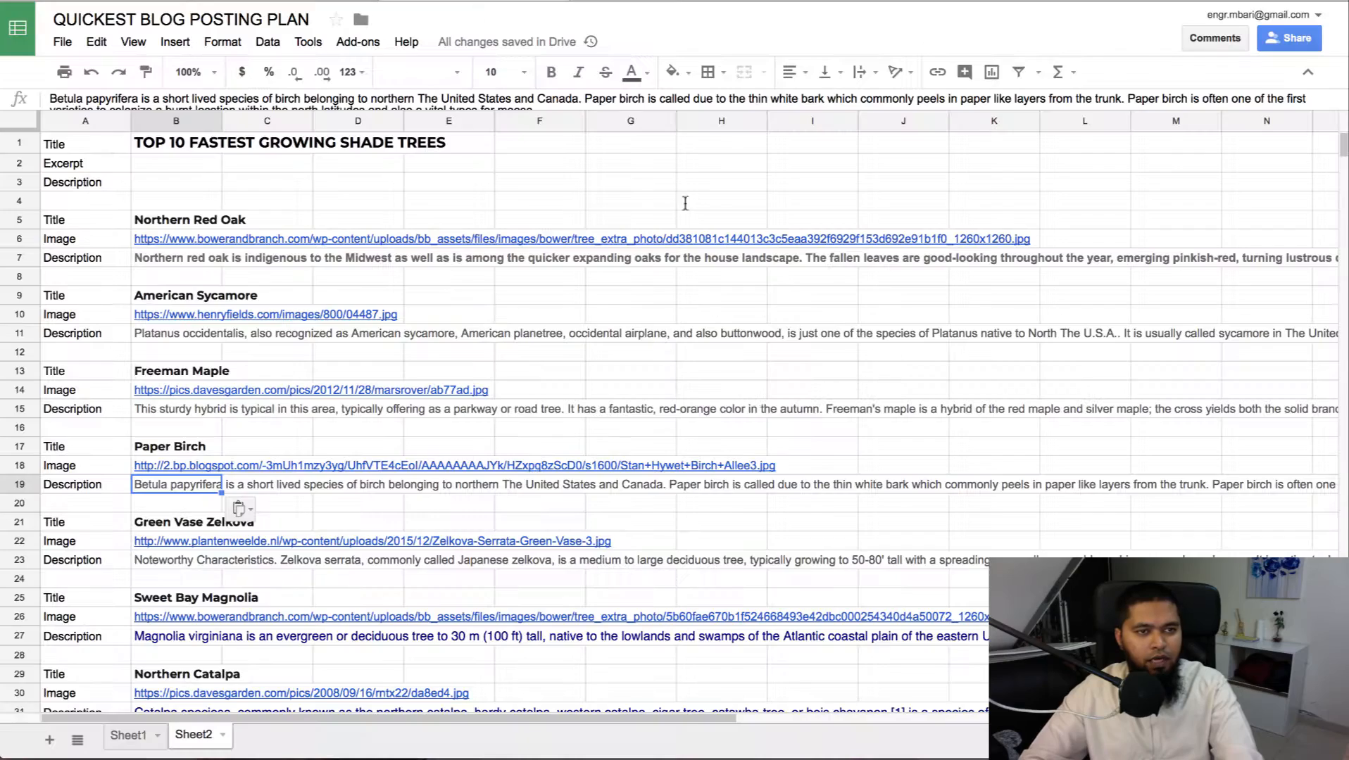
left_click(157, 525)
key("super+c")
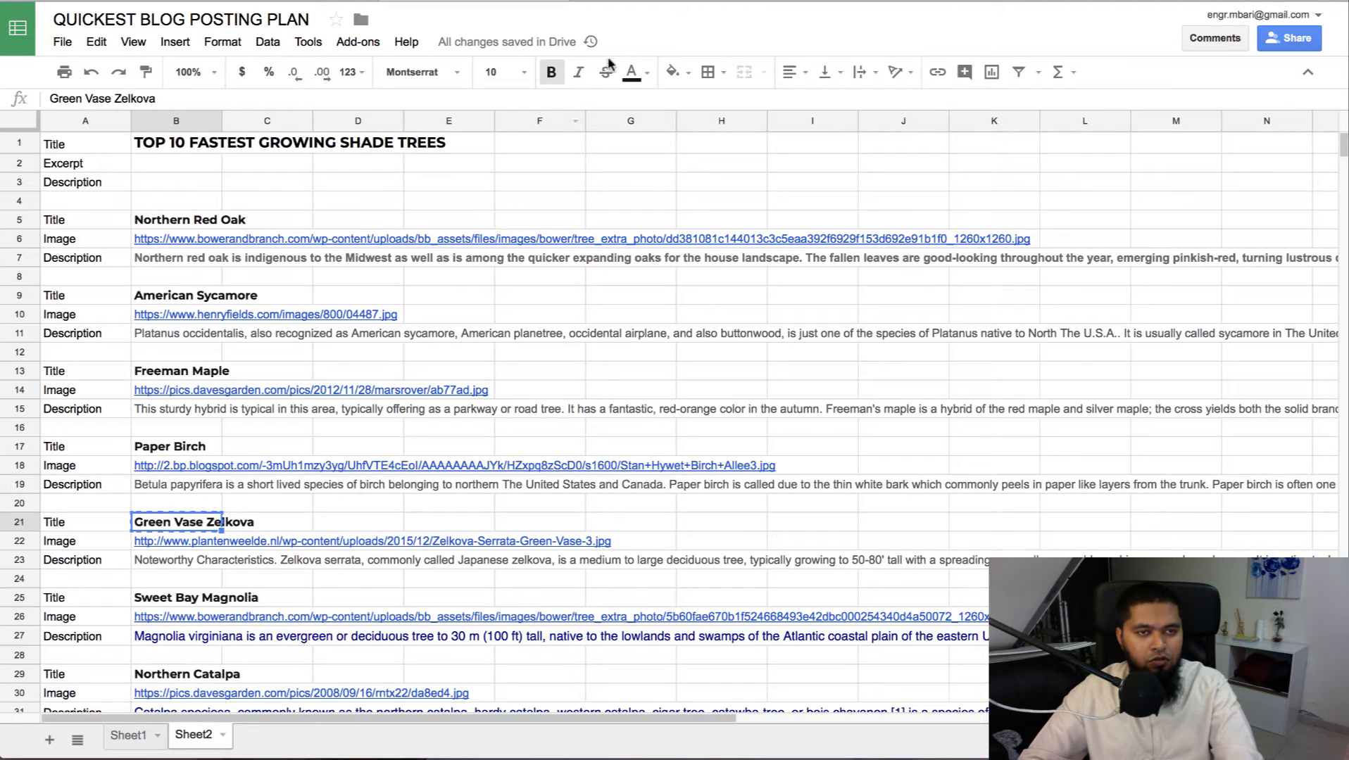
left_click(598, 1)
left_click(394, 400)
key("super+v")
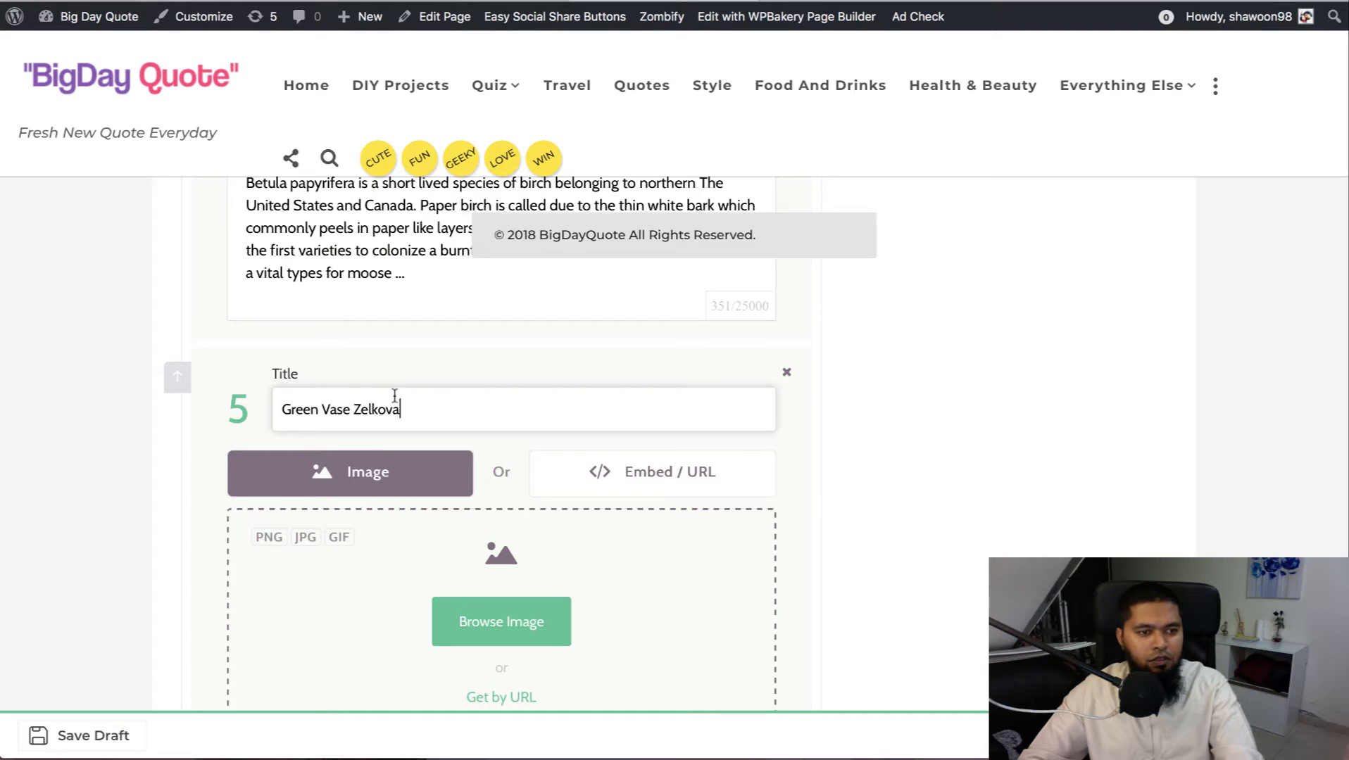
- Add item 5's image on the Big Day Quote page by URL, using the Green Vase Zelkova image link from cell B22 of the sheet
left_click(456, 1)
left_click(161, 548)
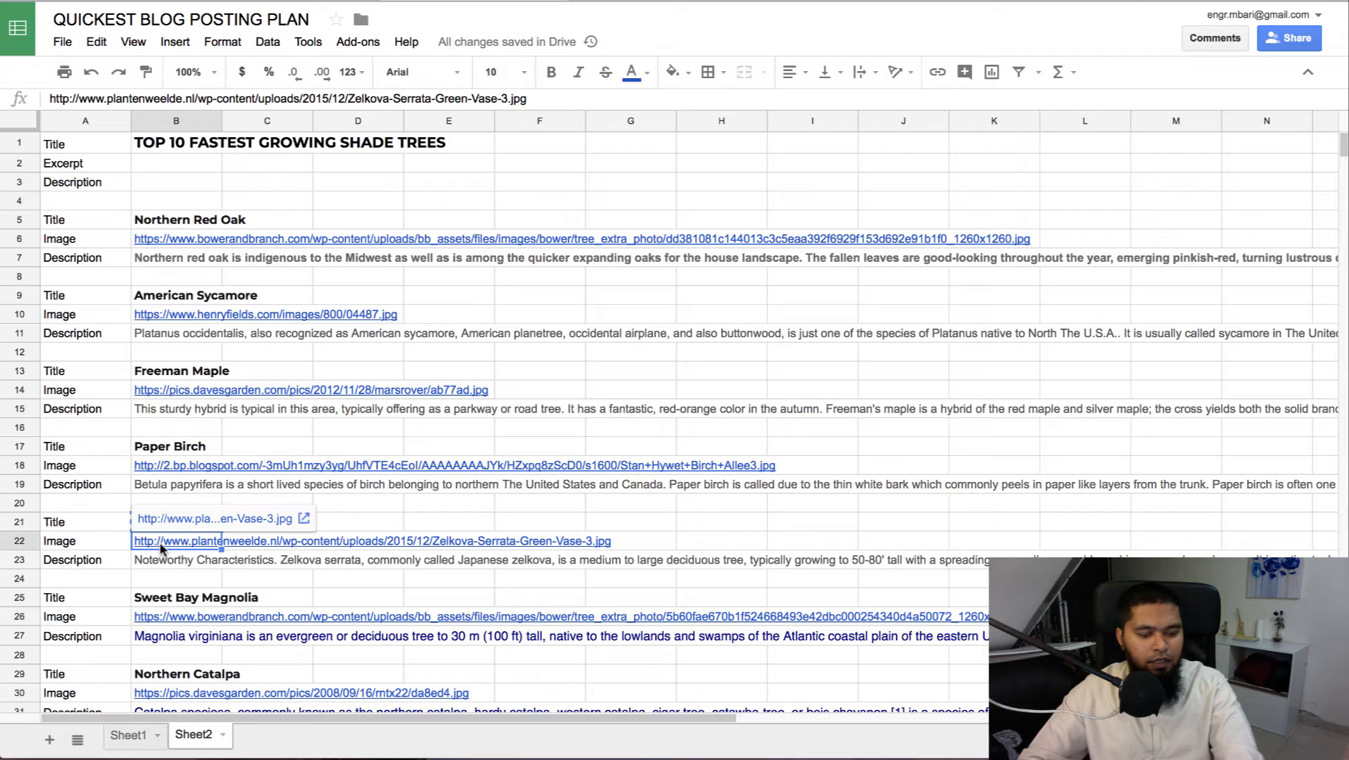
left_click(637, 2)
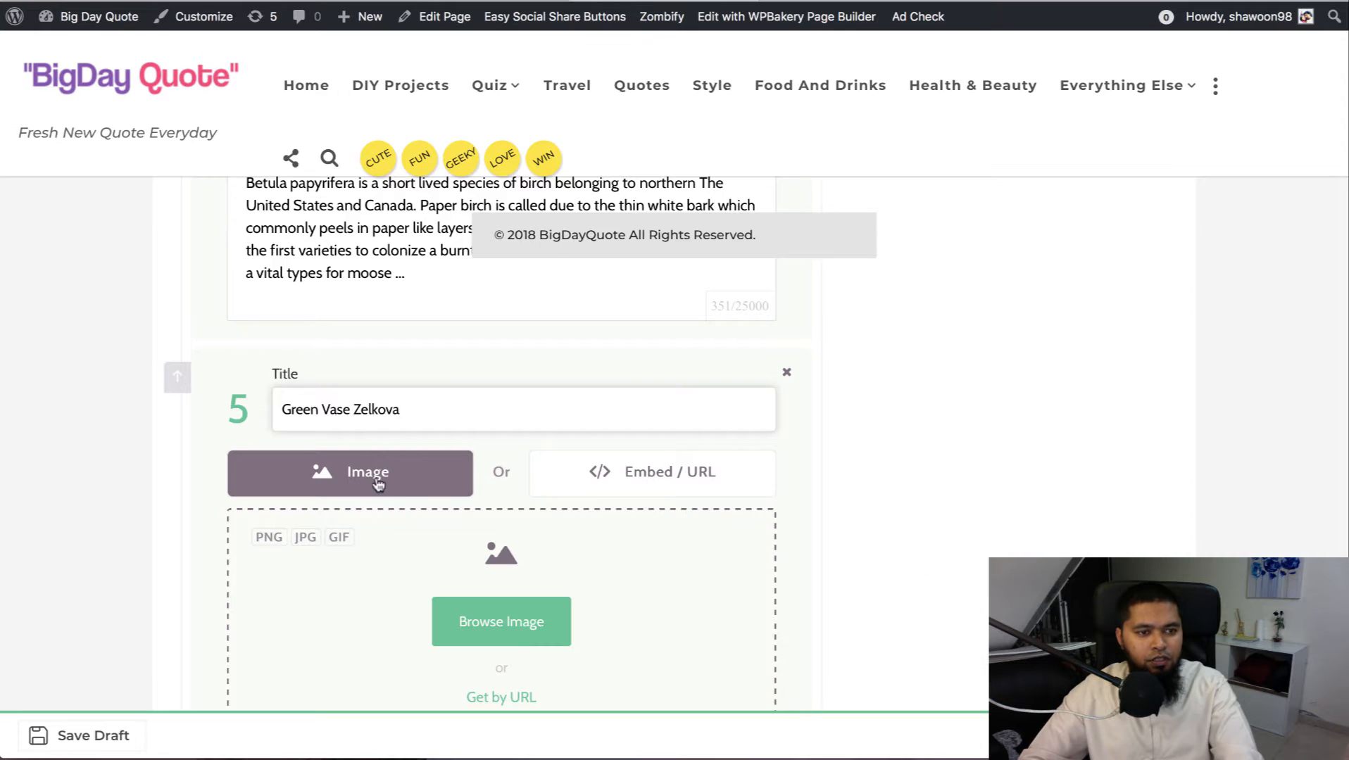
left_click(495, 699)
scroll(798, 533, "down", 2)
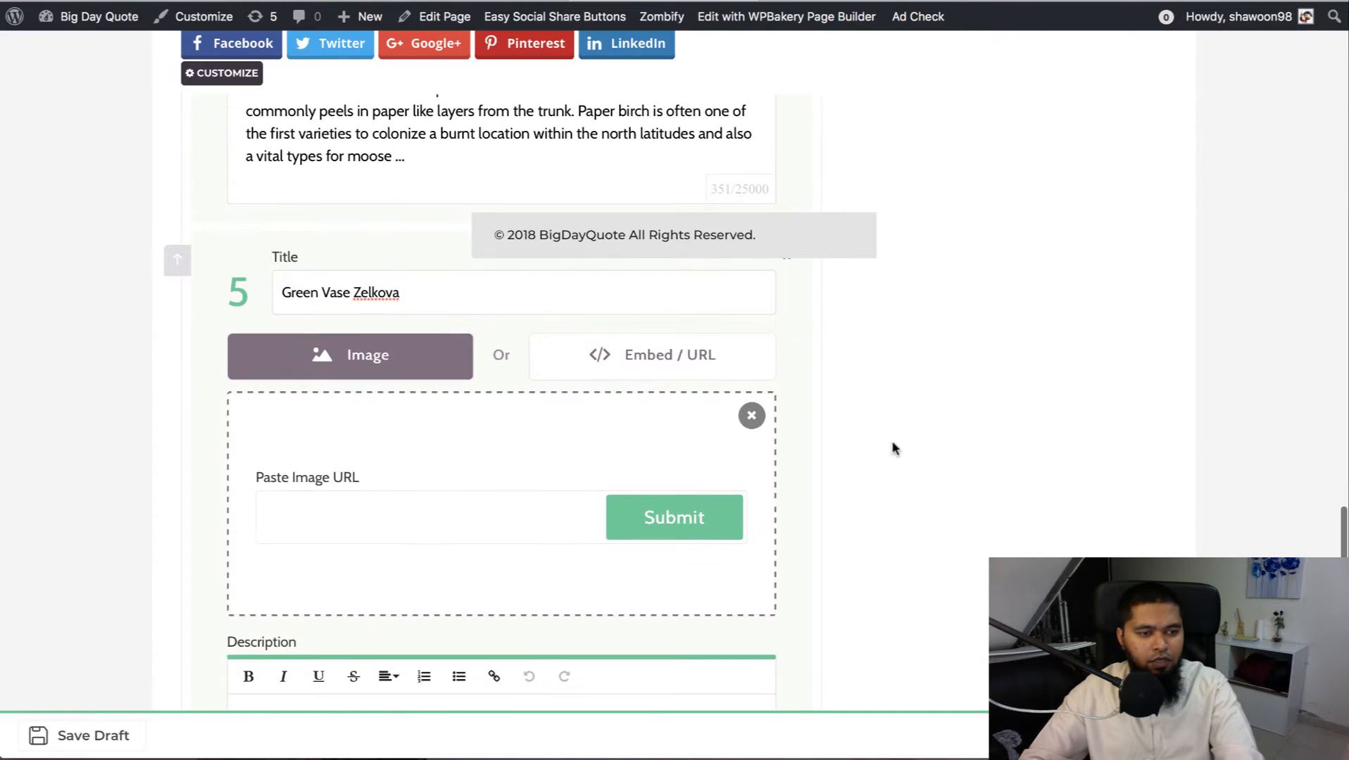
key("super+v")
left_click(731, 533)
scroll(937, 386, "down", 4)
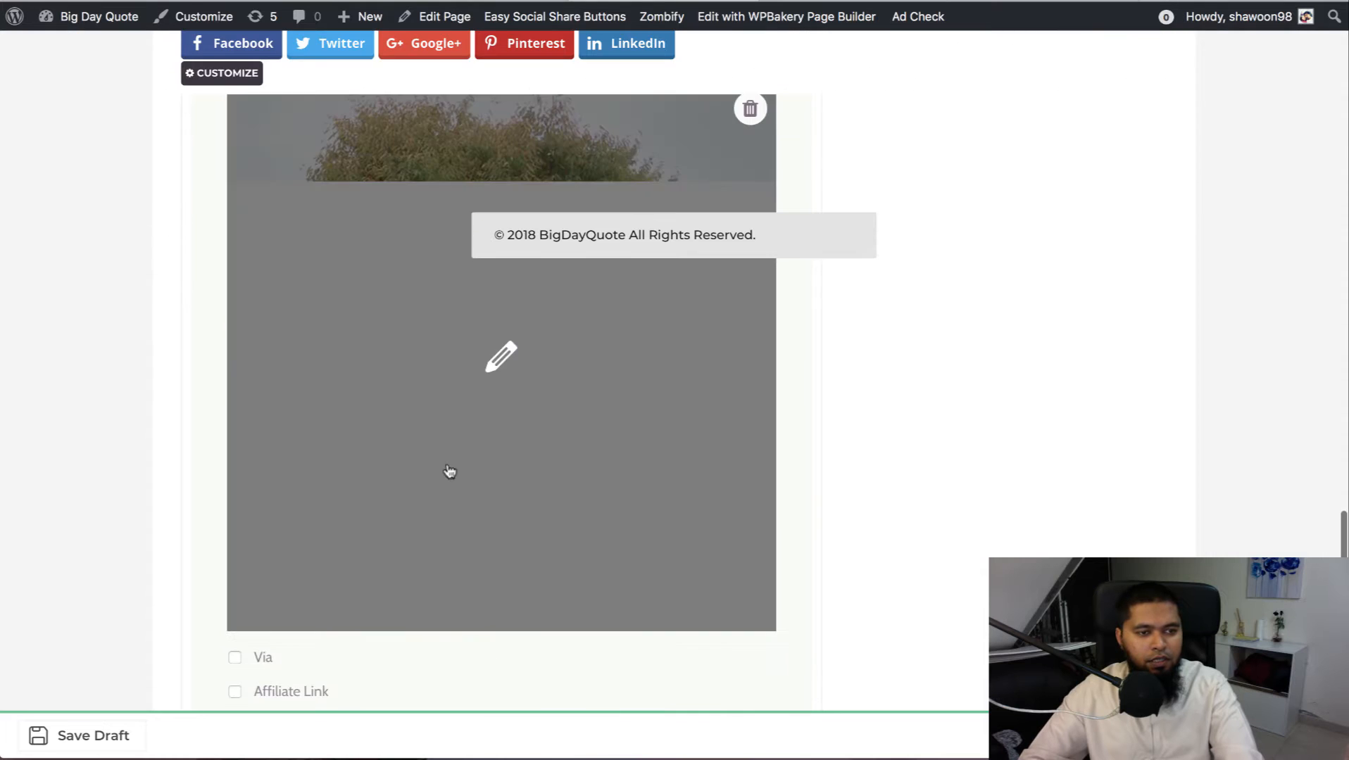
- Enable Via for the Green Vase Zelkova item and enter its plantenweelde.nl image link as the source URL
scroll(181, 485, "down", 3)
scroll(181, 486, "down", 2)
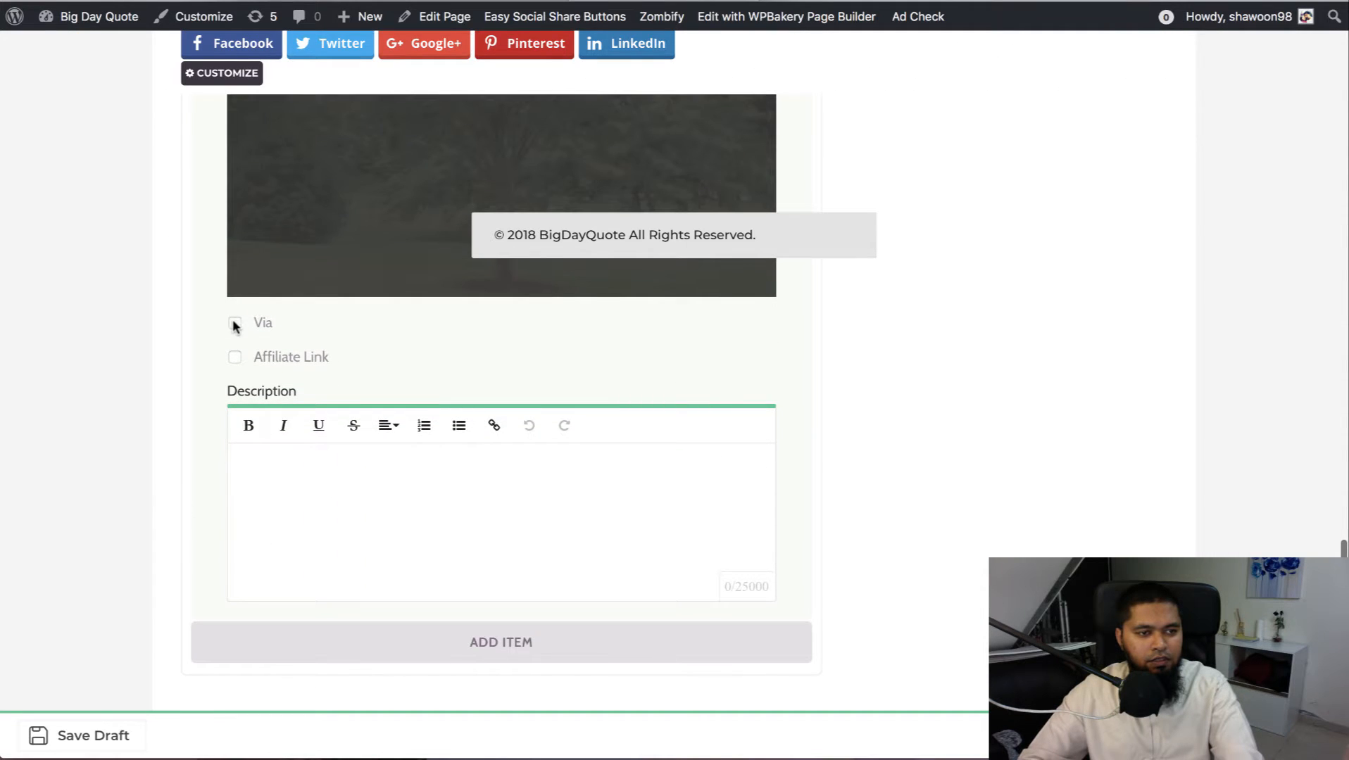
left_click(235, 323)
left_click(336, 419)
key("super+v")
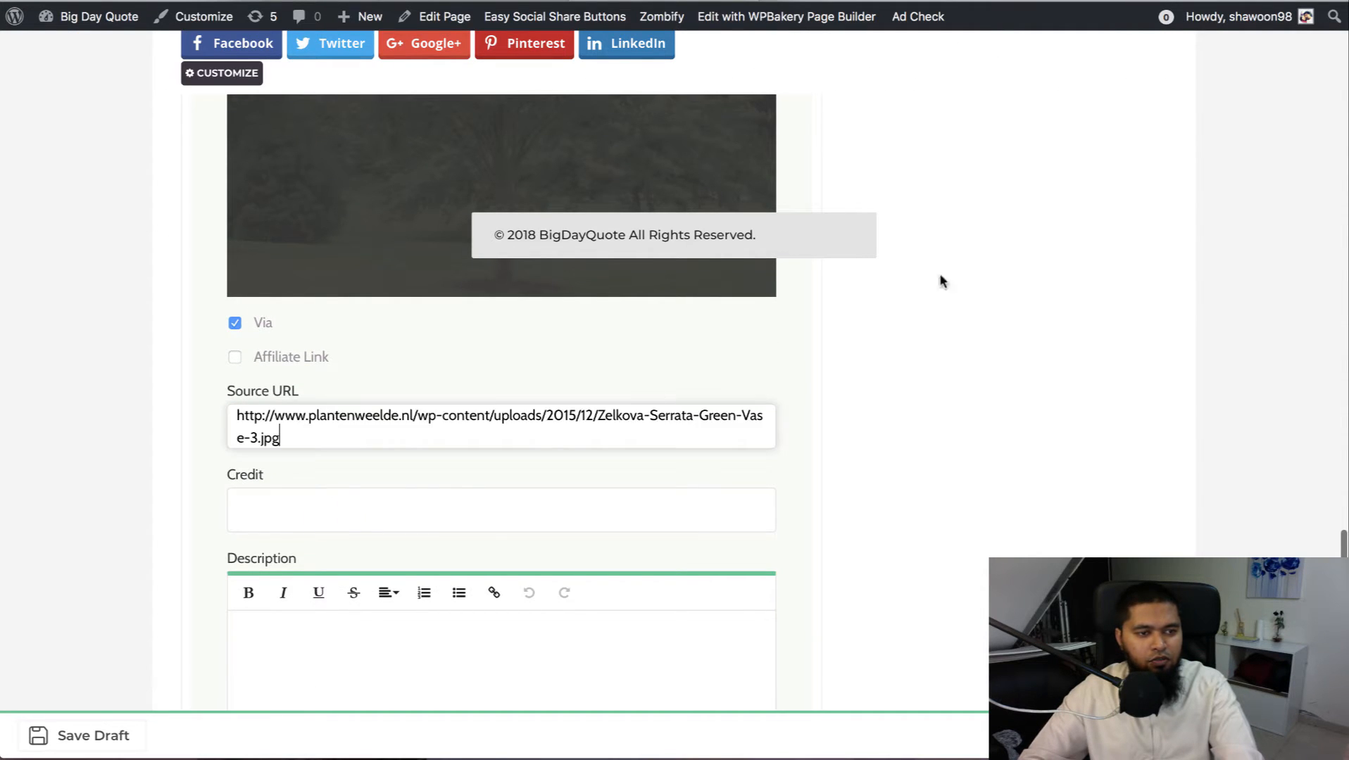
- Copy the Green Vase Zelkova description from the Google Sheets spreadsheet and open a new single-article rewrite in Spin Rewriter
left_click(427, 1)
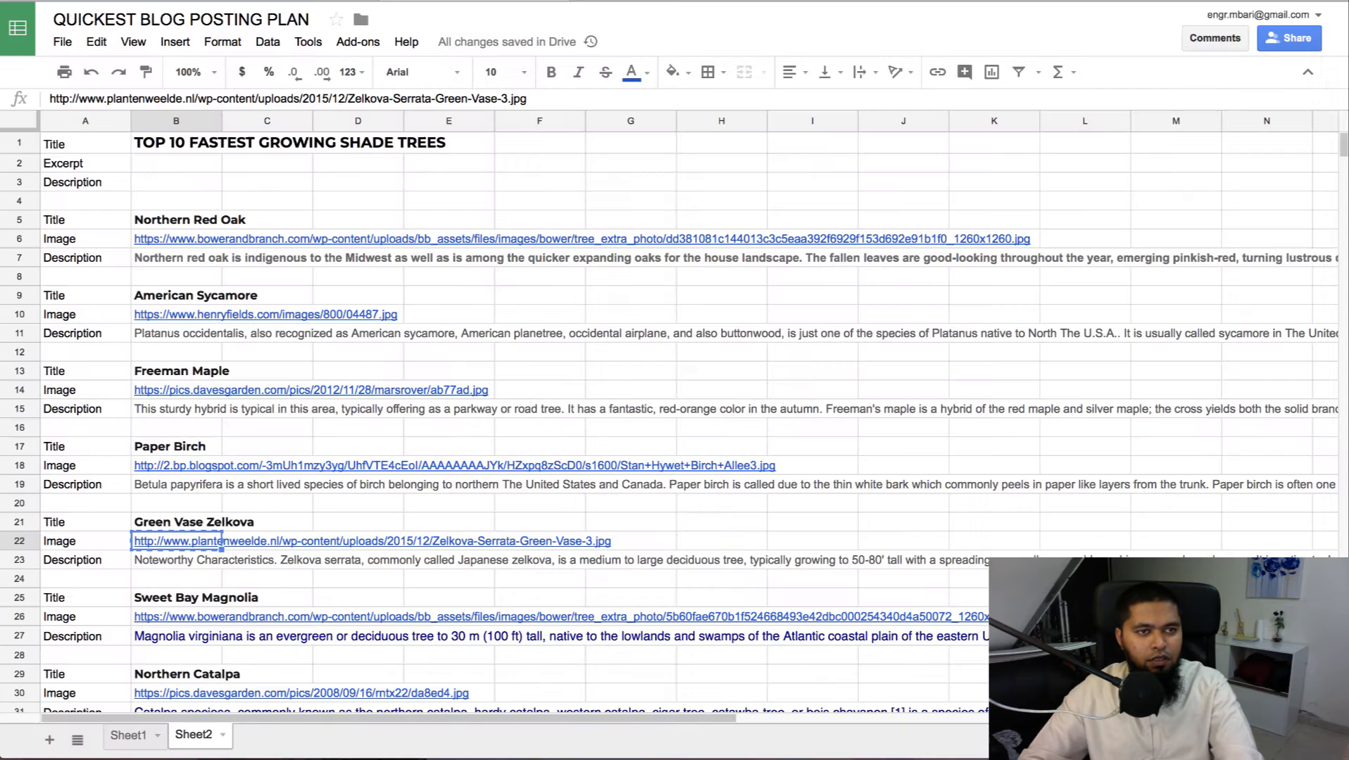
left_click(186, 559)
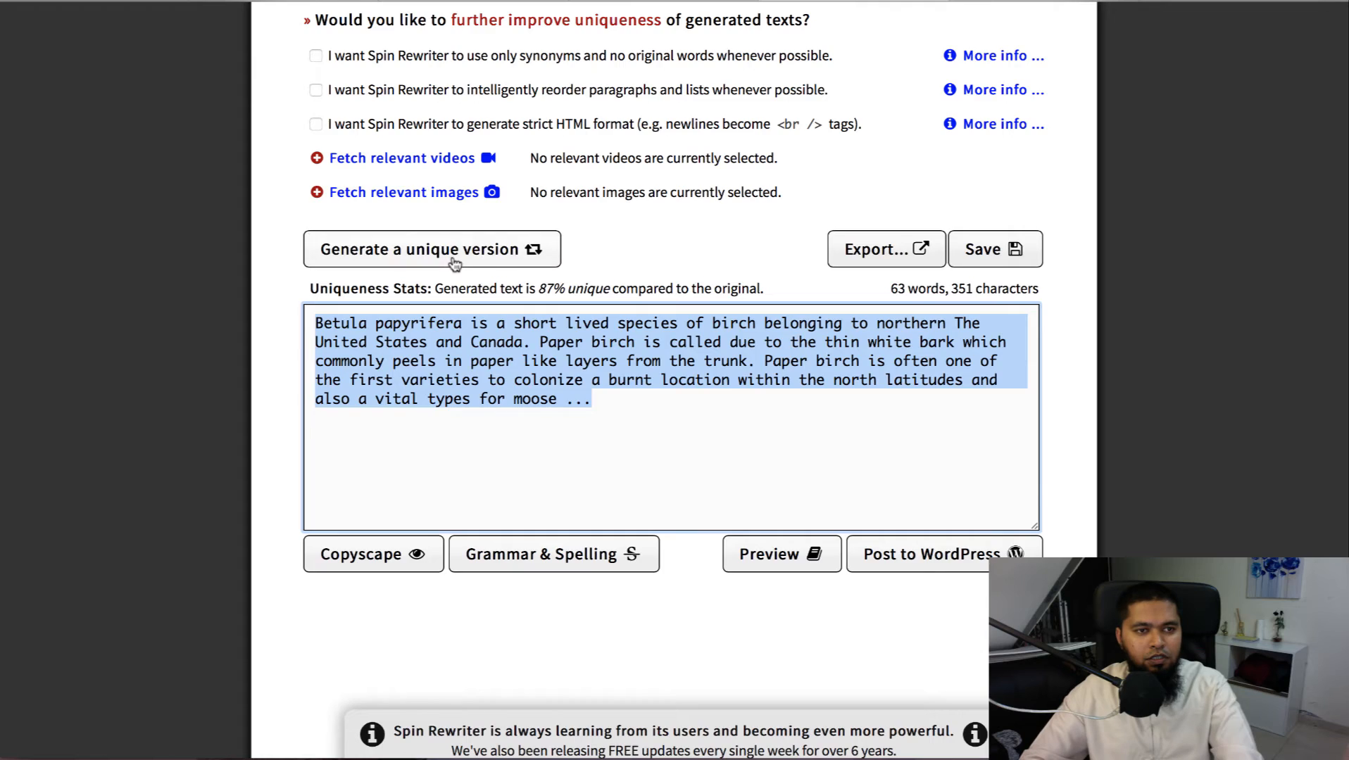
scroll(461, 267, "up", 10)
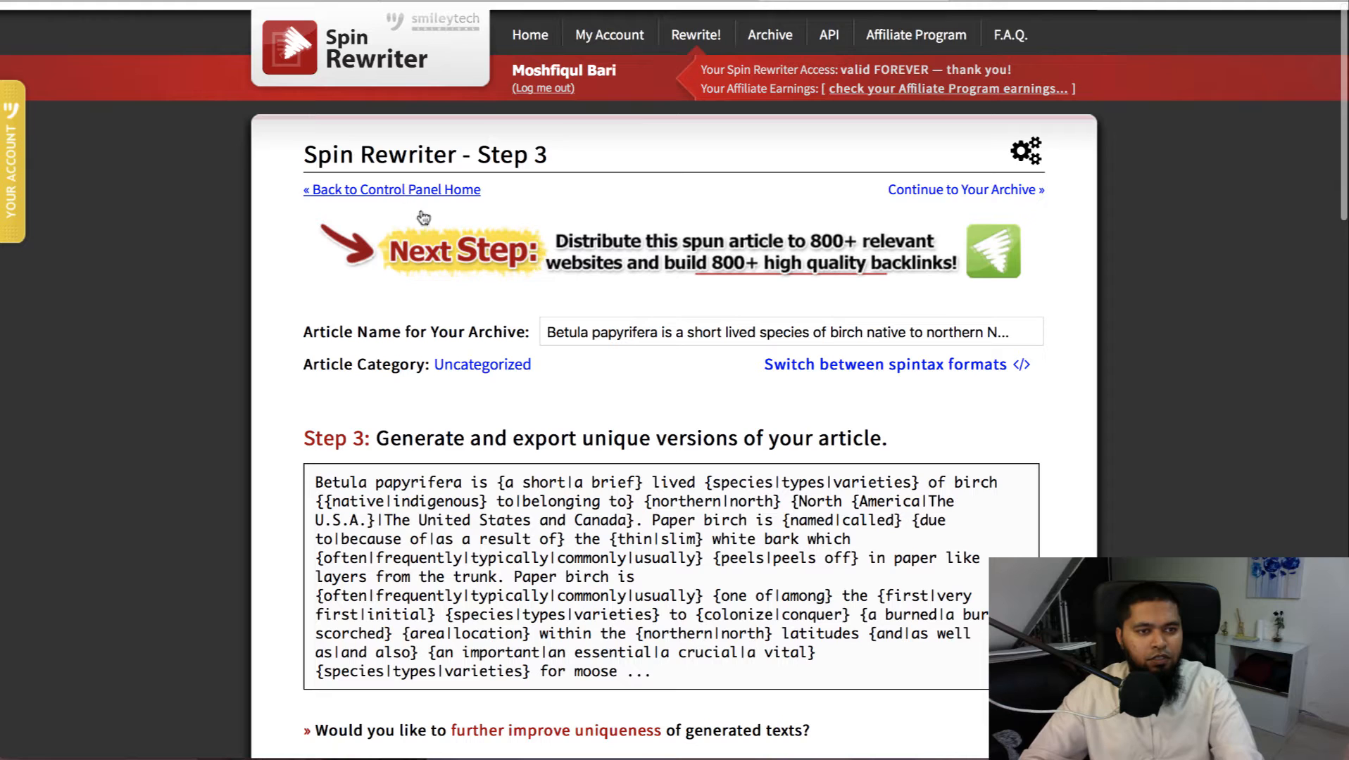
left_click(394, 189)
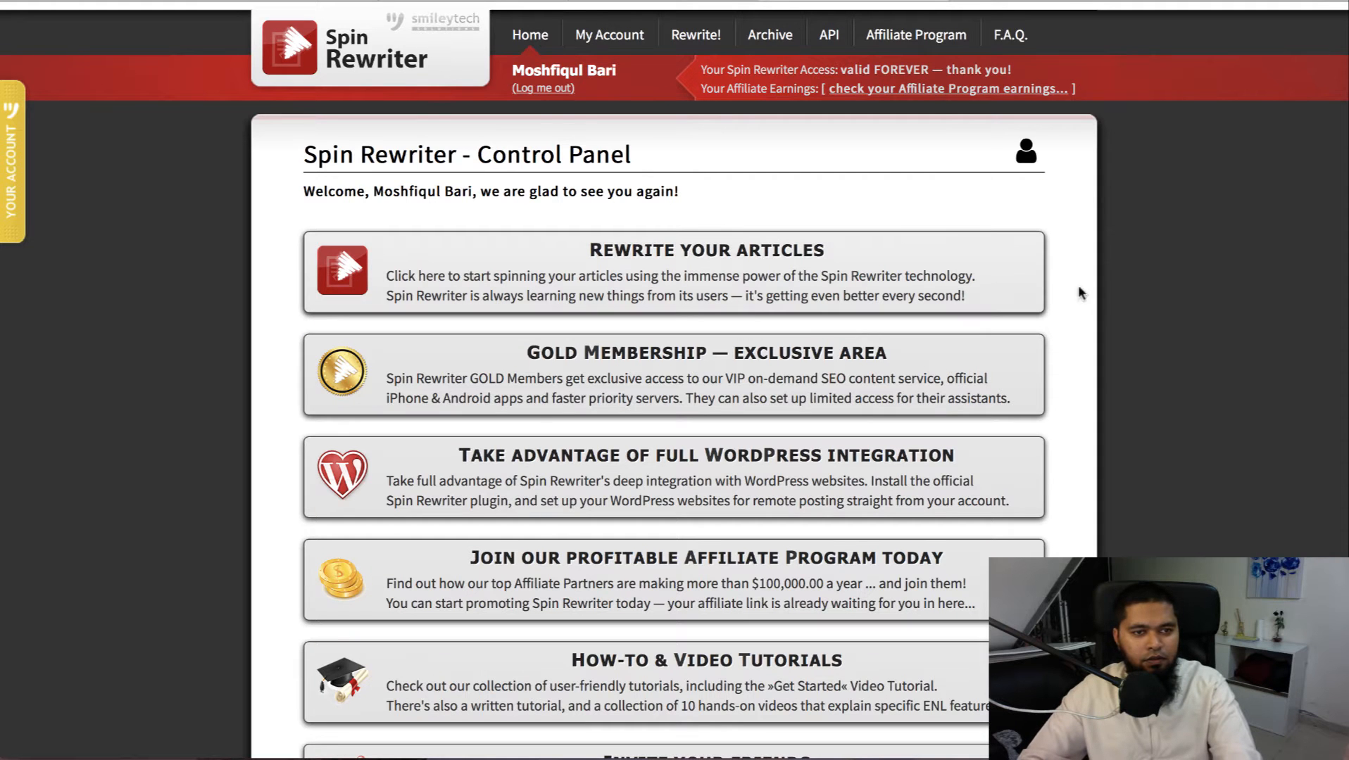
left_click(999, 289)
left_click(632, 489)
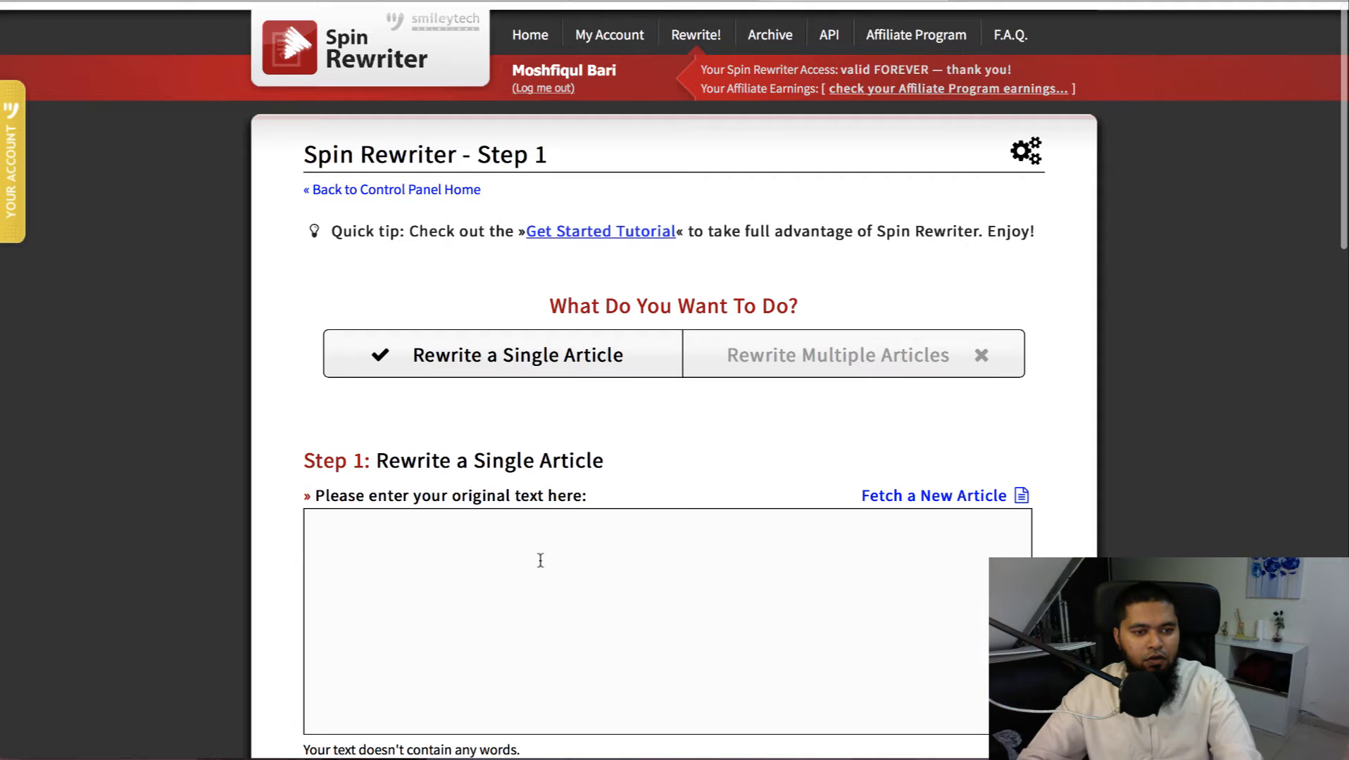
left_click(540, 560)
type("Noteworthy Characteristics. Zelkova serrata, commonly called Japanese zelkova, is a medium to large deciduous tree, typically growing to 50-80' tall with a spreading, generally upward-branching, vase-shaped crown. It is native to Japan , Taiwan and eastern China.")
scroll(882, 414, "down", 8)
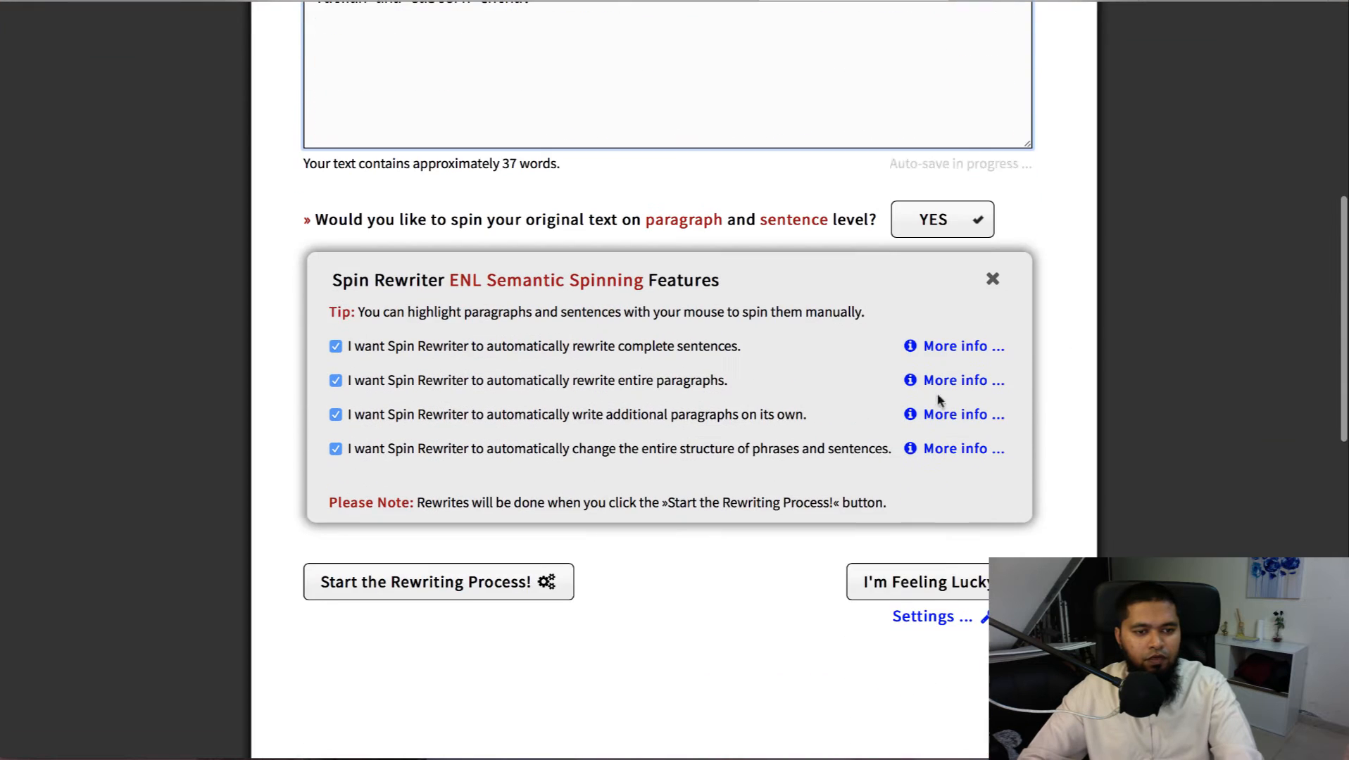
left_click(450, 581)
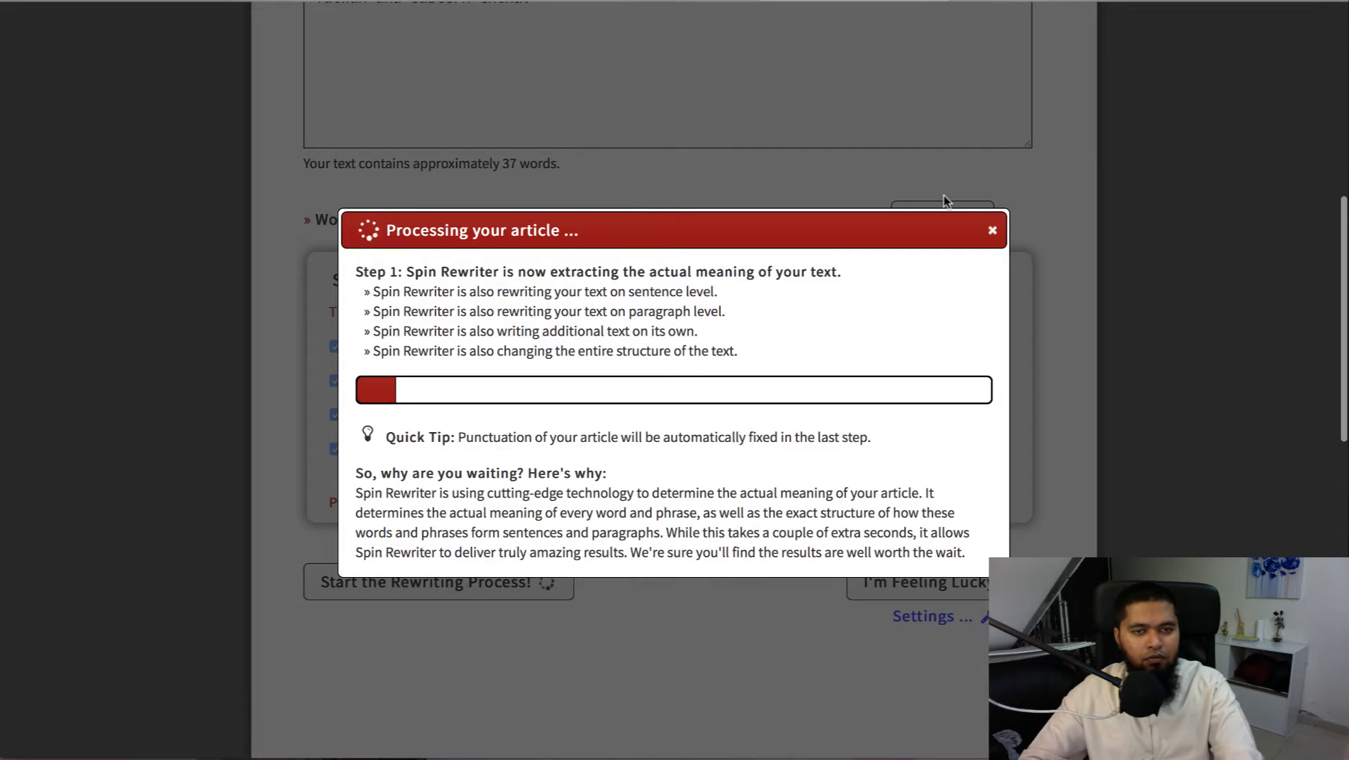
left_click(992, 229)
scroll(1000, 246, "up", 1)
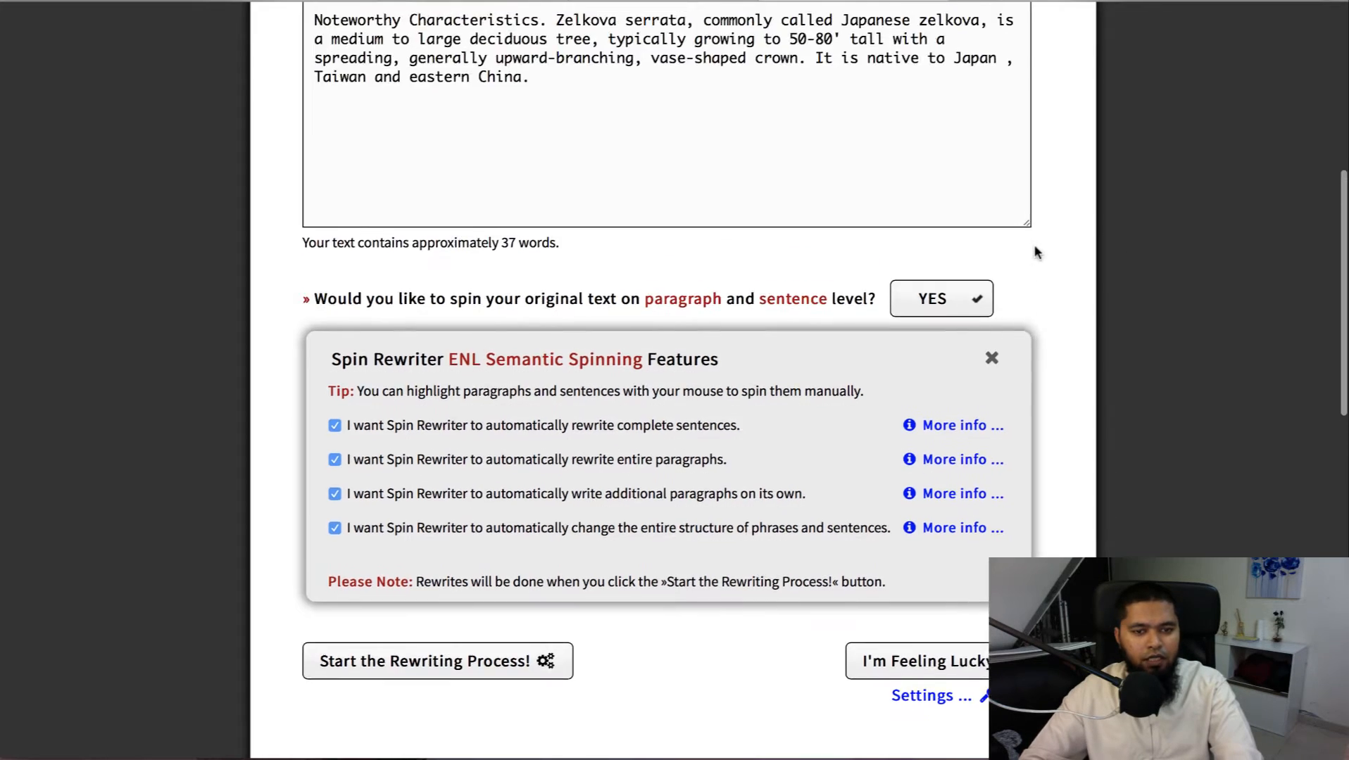
scroll(1027, 271, "down", 4)
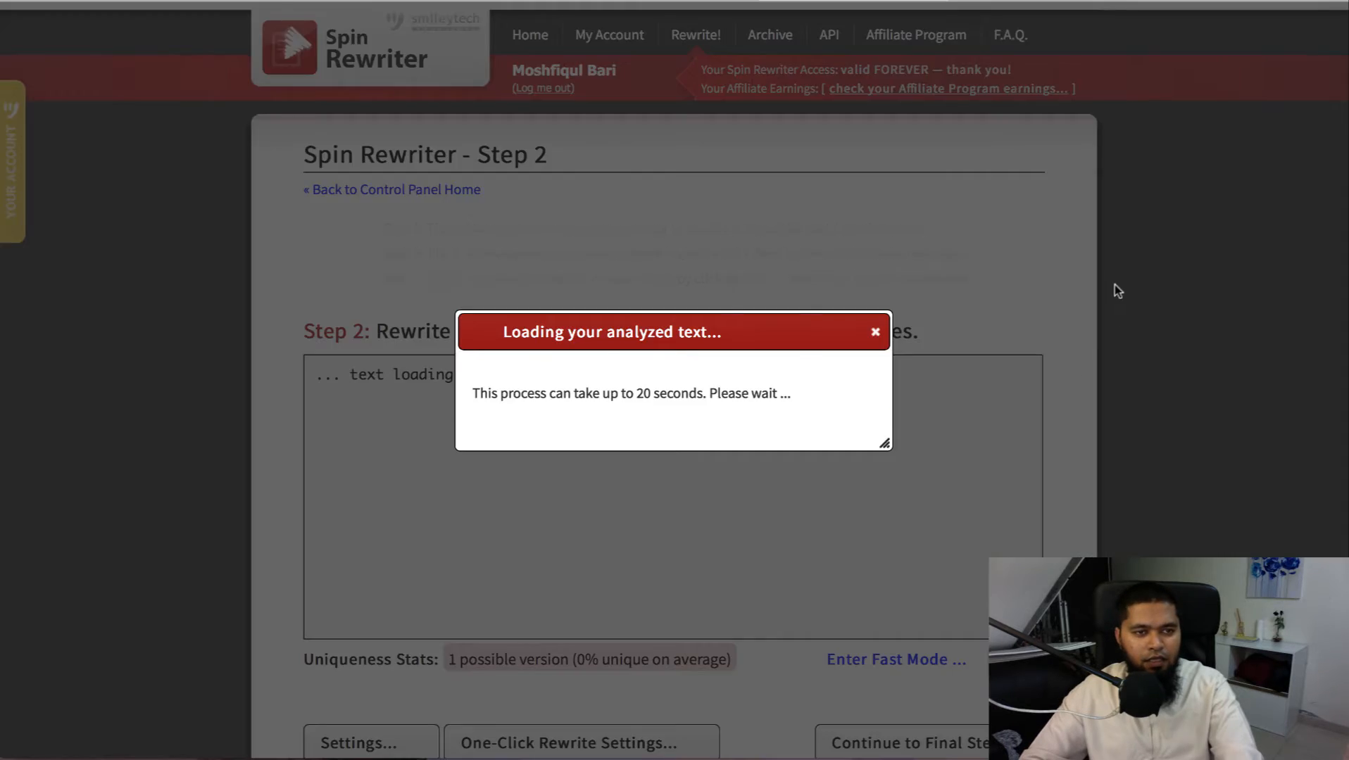
scroll(1116, 280, "down", 2)
scroll(1115, 280, "down", 1)
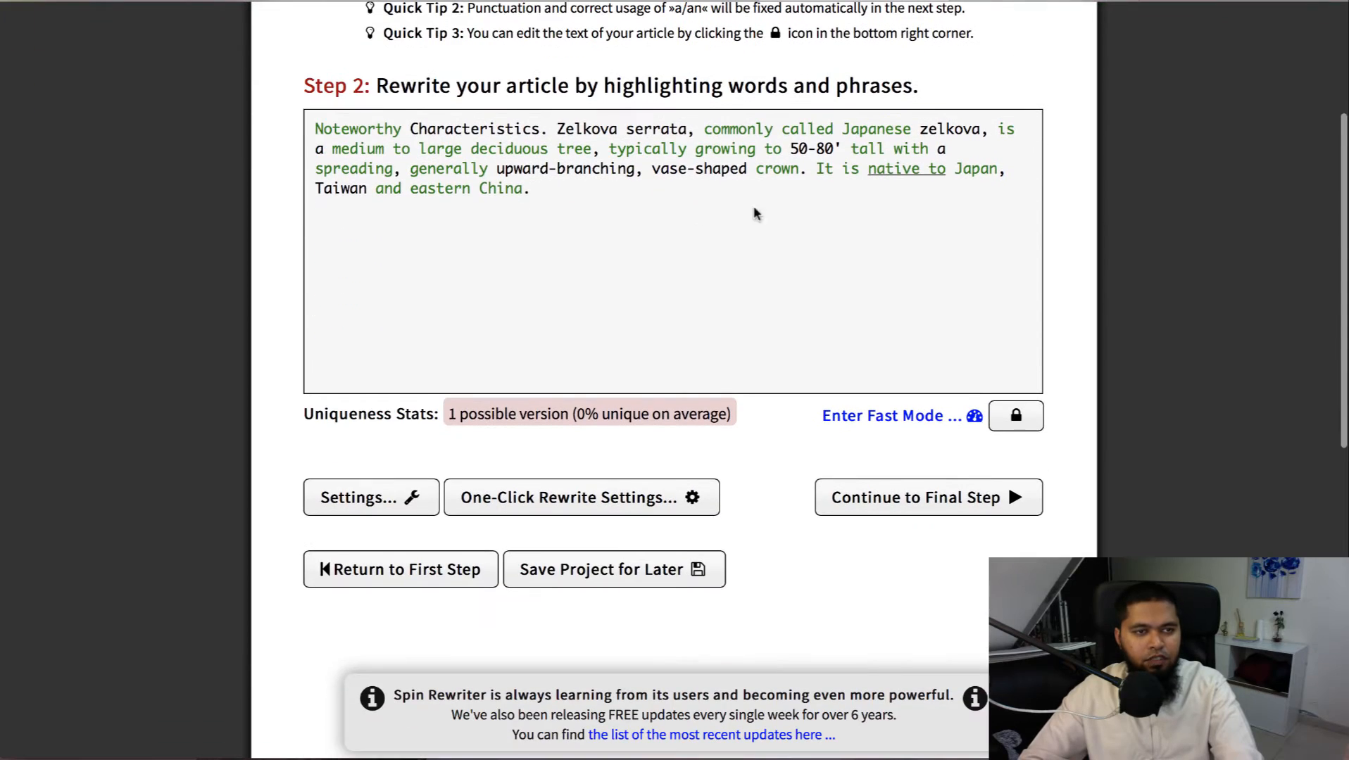
scroll(282, 112, "up", 4)
left_click_drag(385, 201, 385, 192)
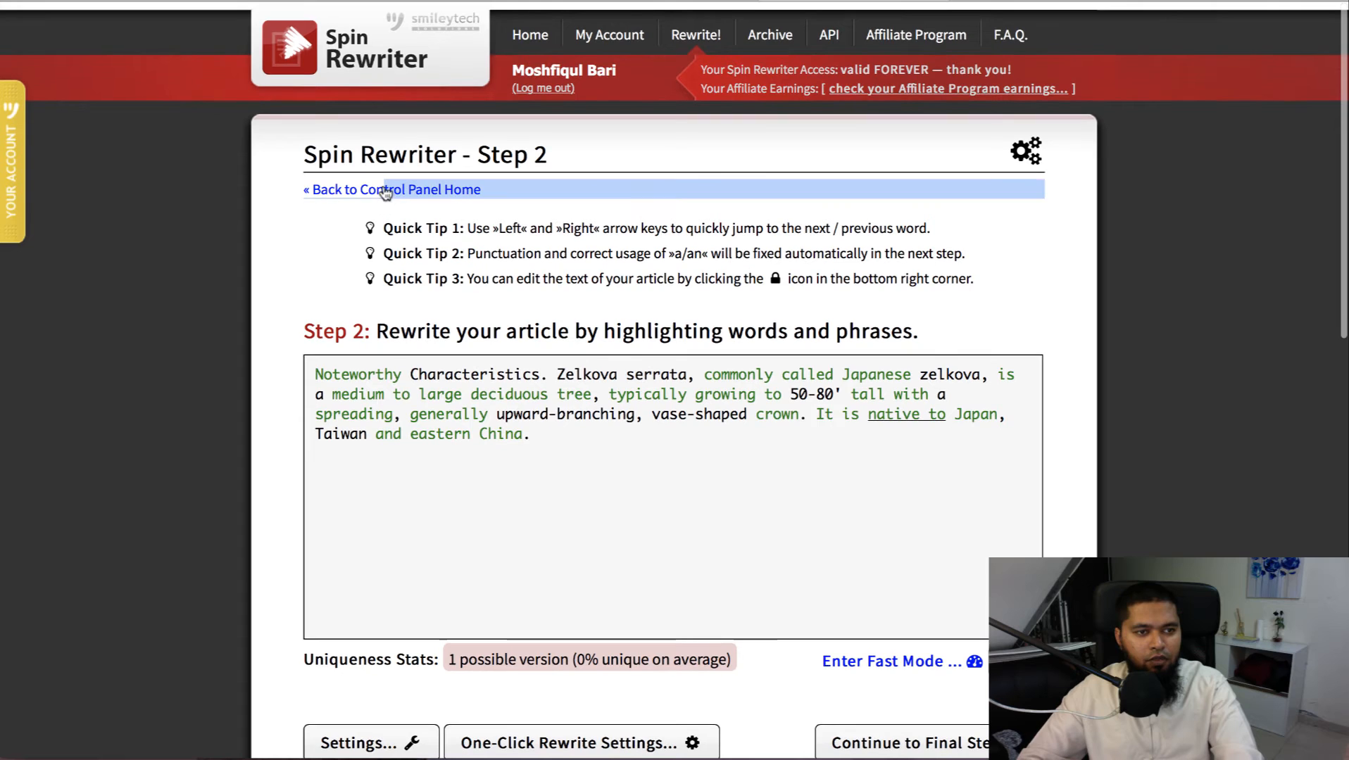
left_click(1257, 211)
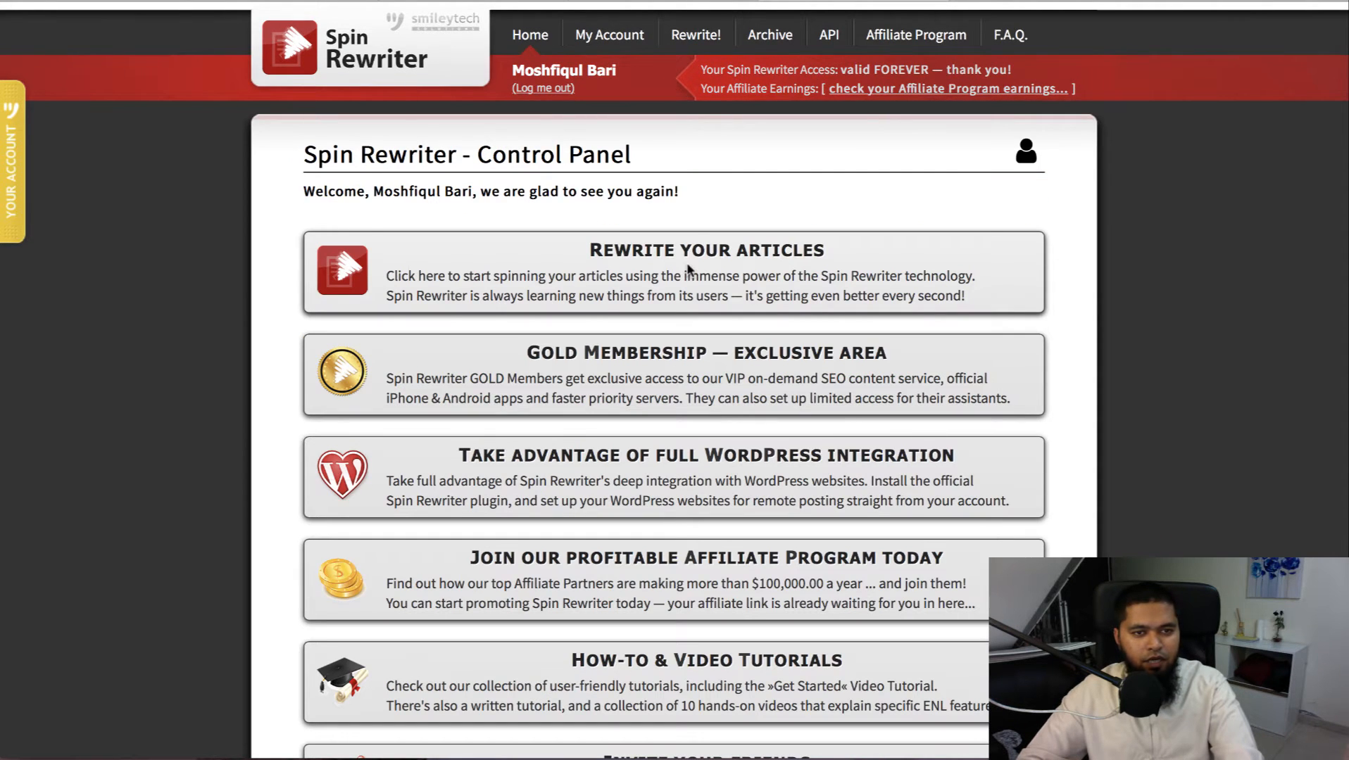
left_click(688, 270)
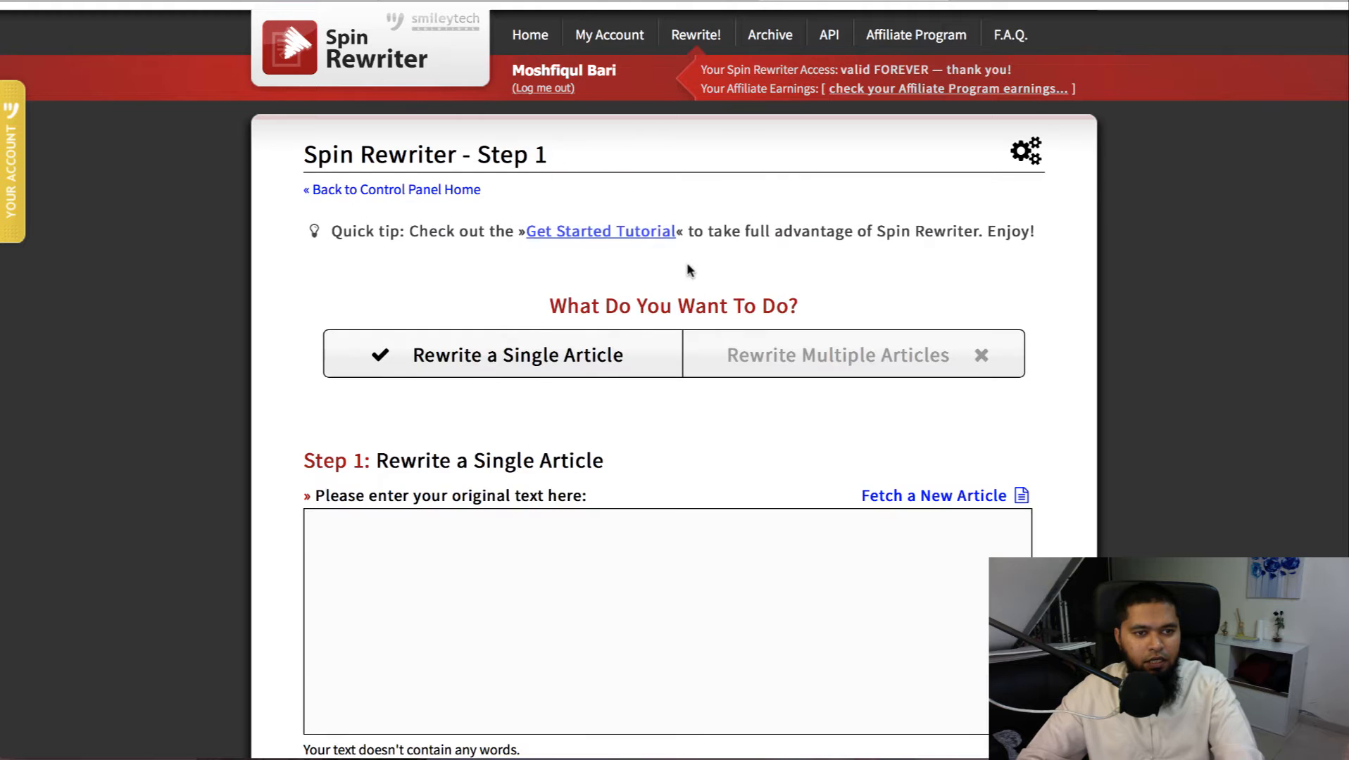
- Enter the copied Zelkova serrata description as the original text of the single article to rewrite
scroll(689, 270, "down", 1)
scroll(629, 261, "down", 2)
left_click(621, 385)
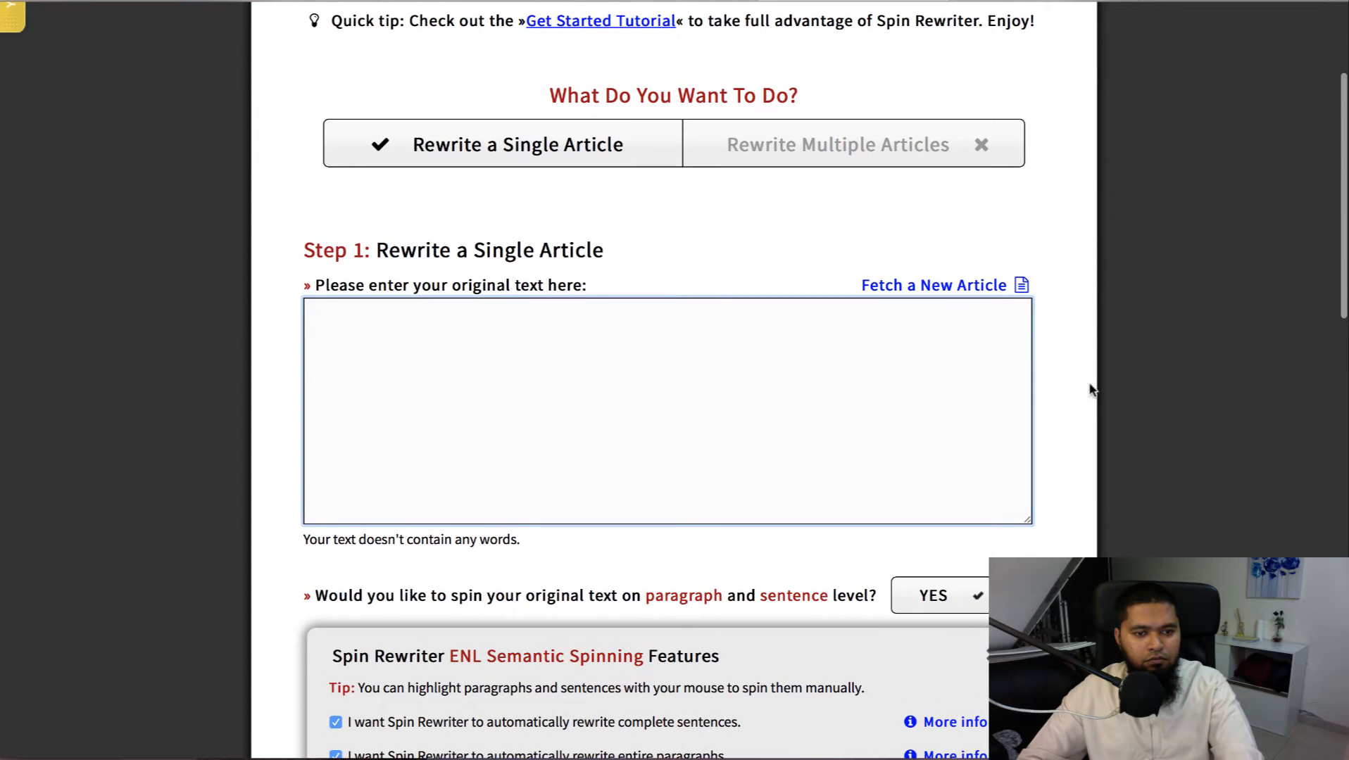
type("Noteworthy Characteristics. Zelkova serrata, commonly called Japanese zelkova, is a medium to large deciduous tree, typically growing to 50-80' tall with a spreading, generally upward-branching, vase-shaped crown. It is native to Japan , Taiwan and eastern China.")
scroll(1106, 339, "down", 5)
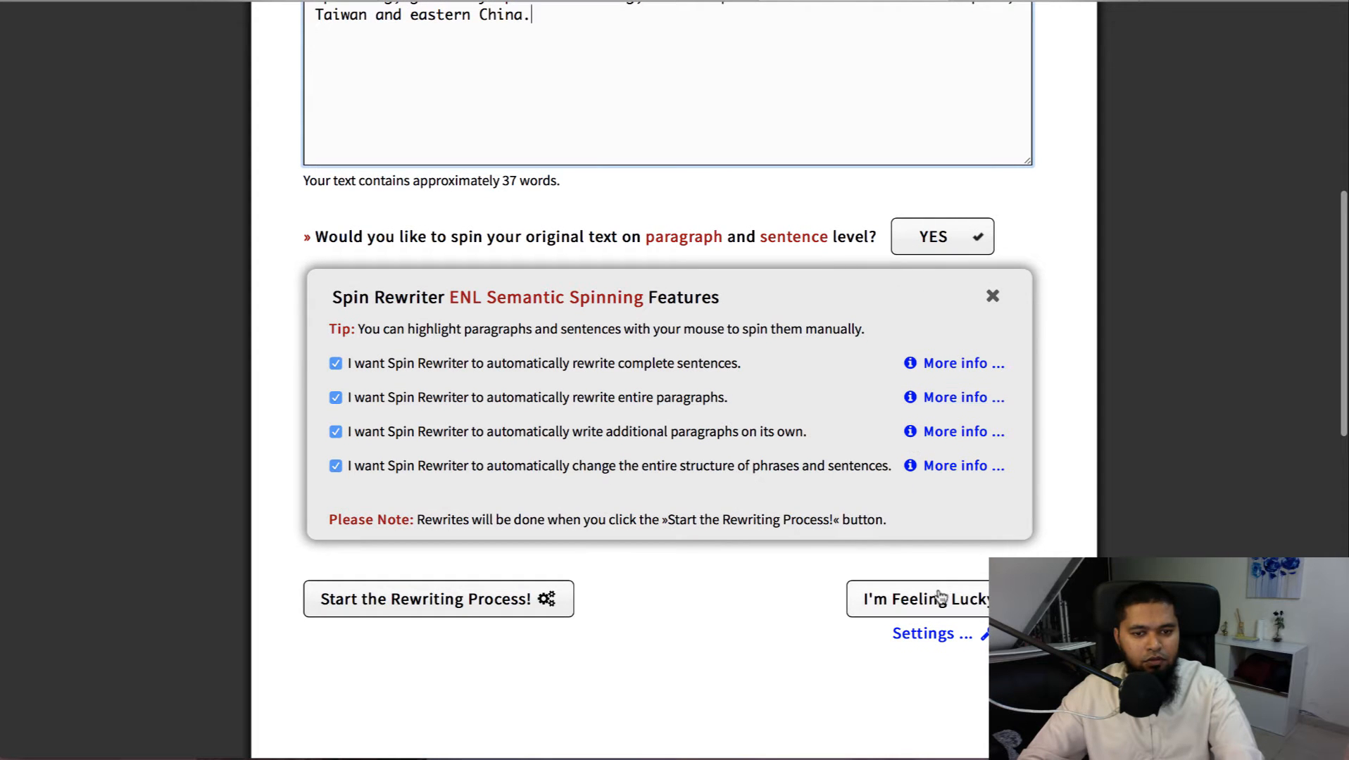
- Show the I'm Feeling Lucky settings and run the I'm Feeling Lucky rewrite with the recommended suggestion level
left_click(920, 635)
scroll(1029, 399, "down", 7)
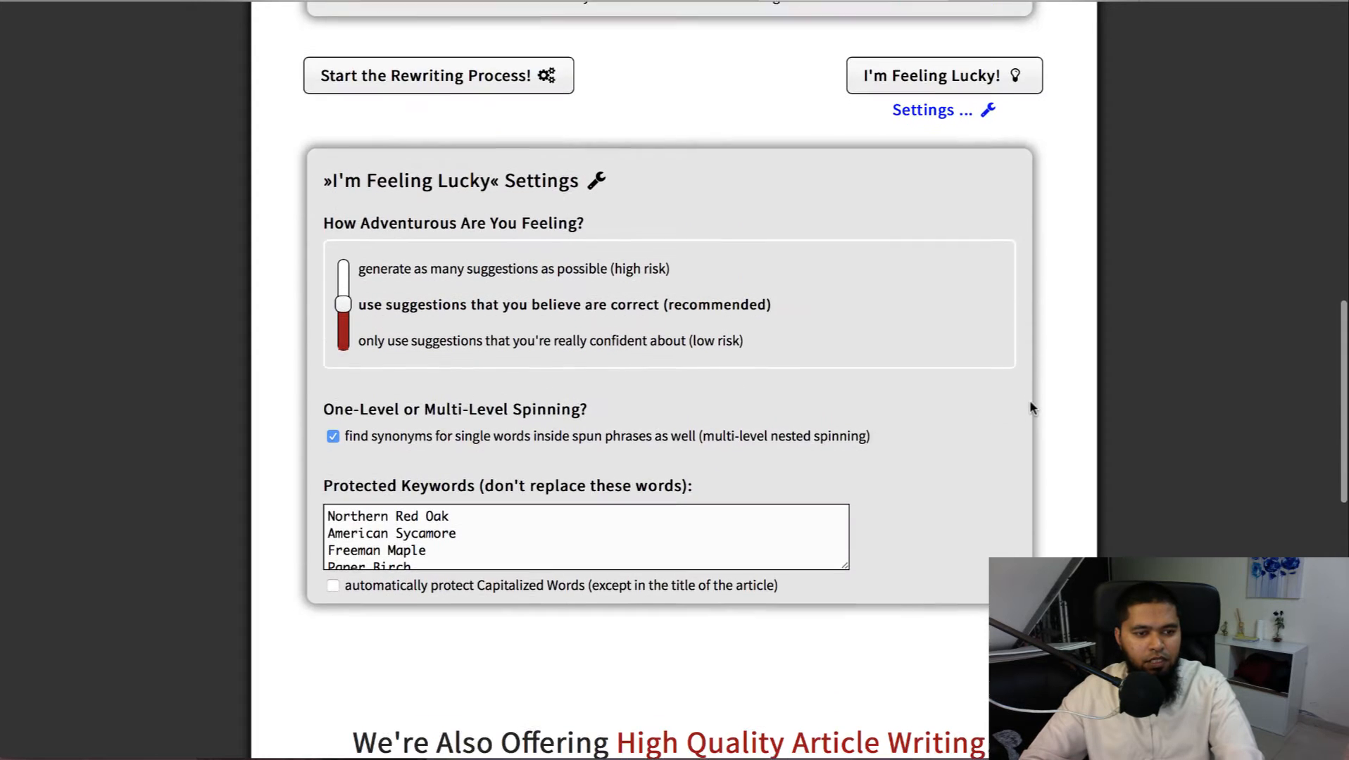
scroll(1013, 442, "down", 2)
scroll(1013, 439, "up", 11)
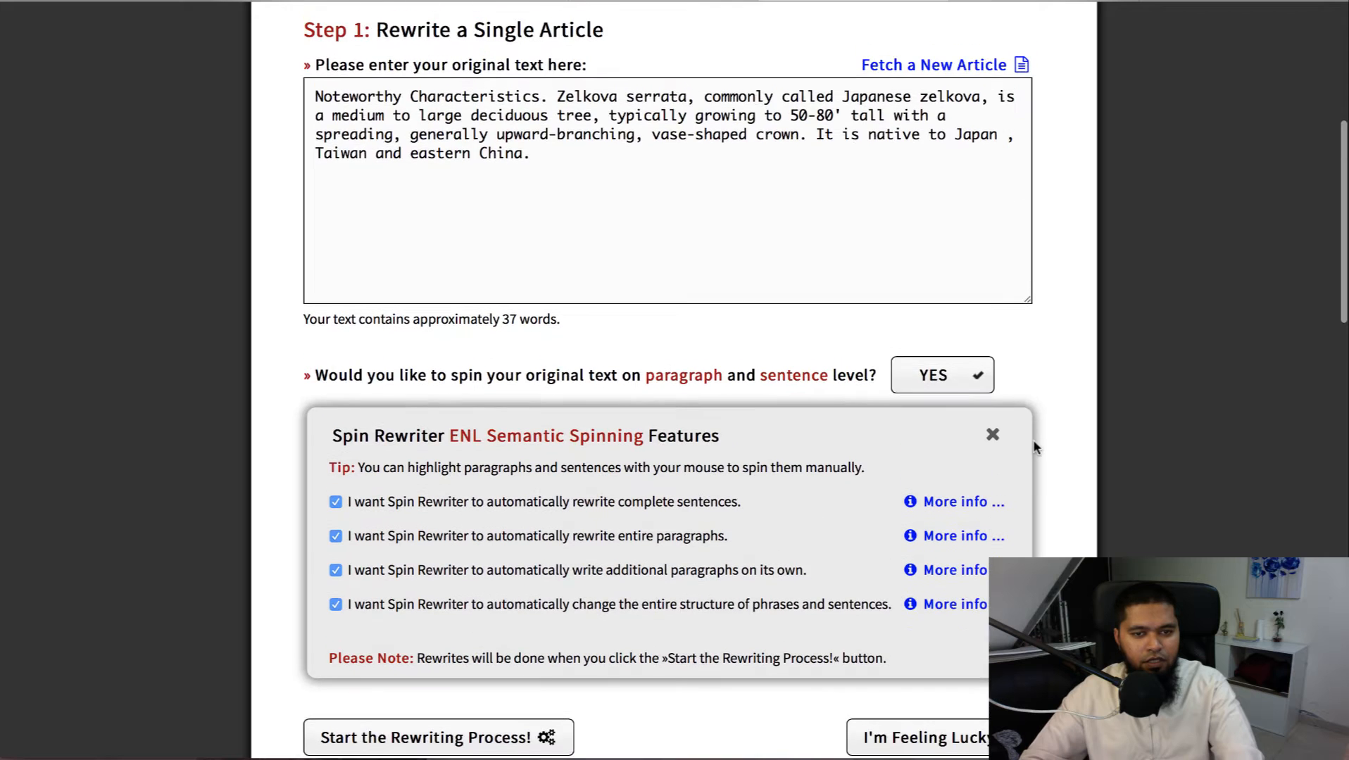
scroll(1033, 440, "down", 4)
scroll(1201, 458, "down", 1)
left_click(958, 347)
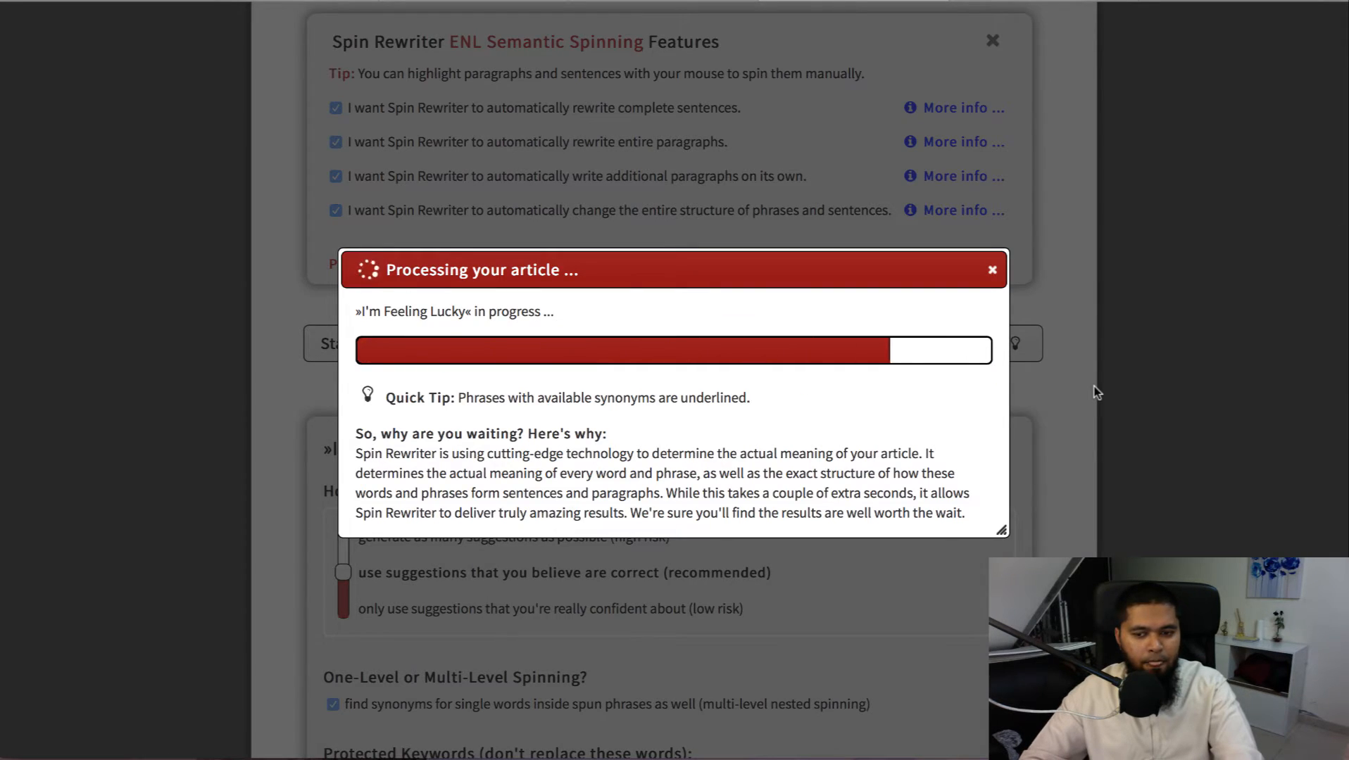
- Generate a unique version of the Zelkova text and copy the whole result
scroll(1094, 393, "down", 3)
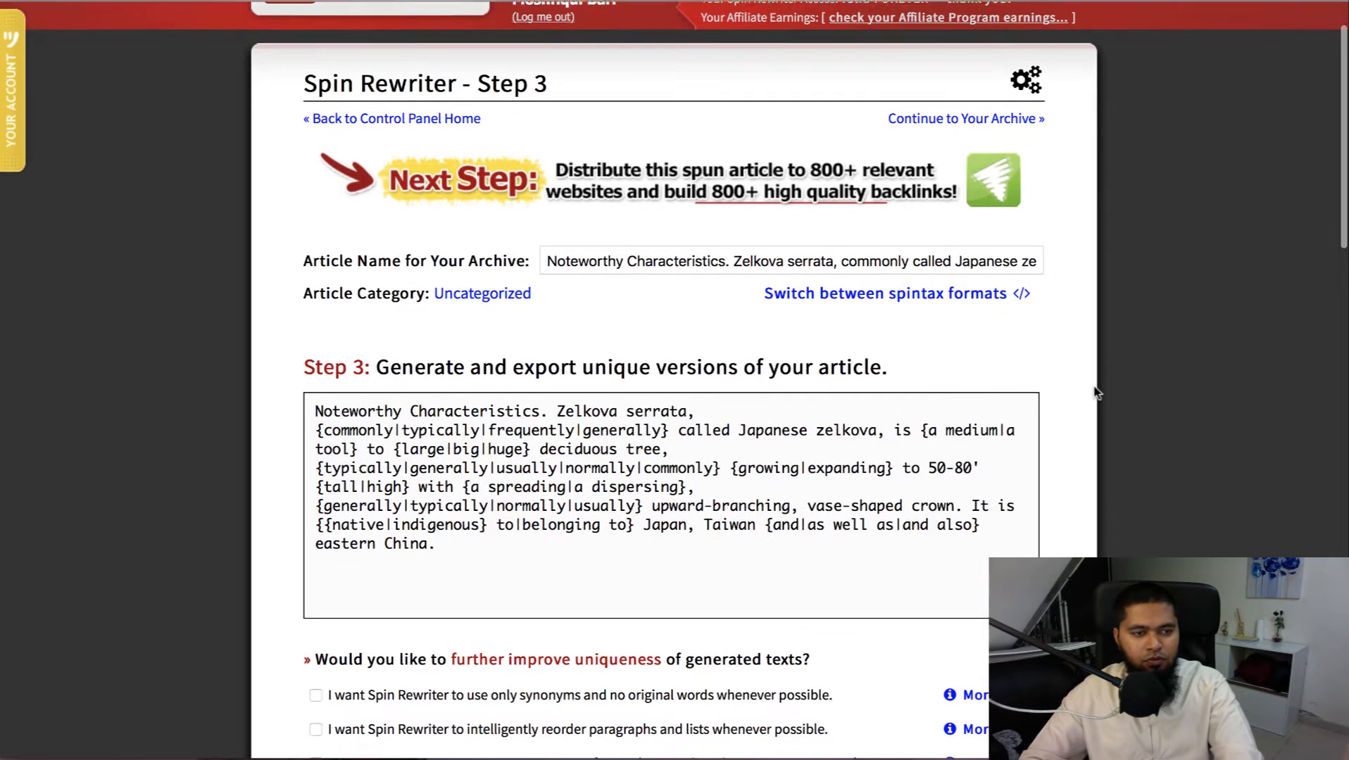
scroll(1095, 393, "down", 5)
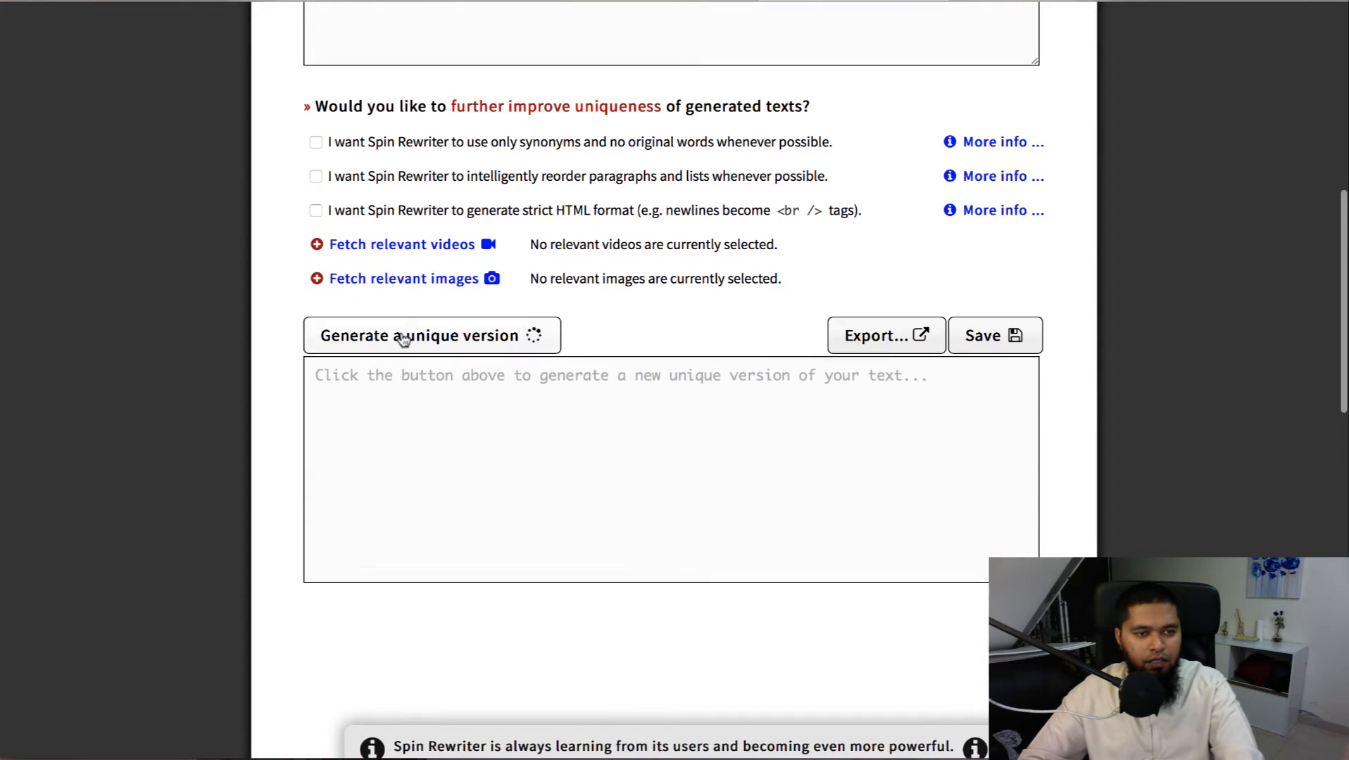
left_click(401, 336)
left_click_drag(672, 477, 301, 412)
key("ctrl+c")
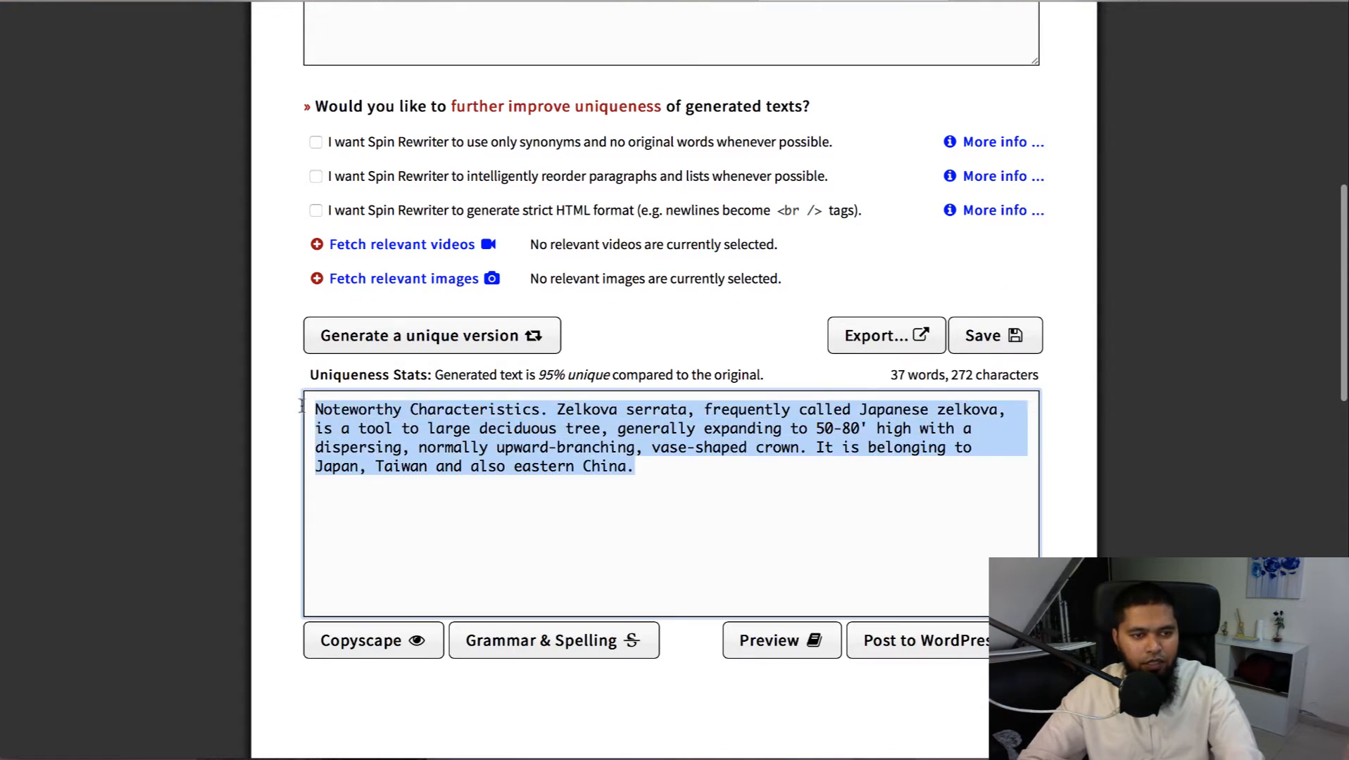
- Replace the Green Vase Zelkova description in cell B23 of the Google Sheets spreadsheet with the rewritten text
left_click(461, 2)
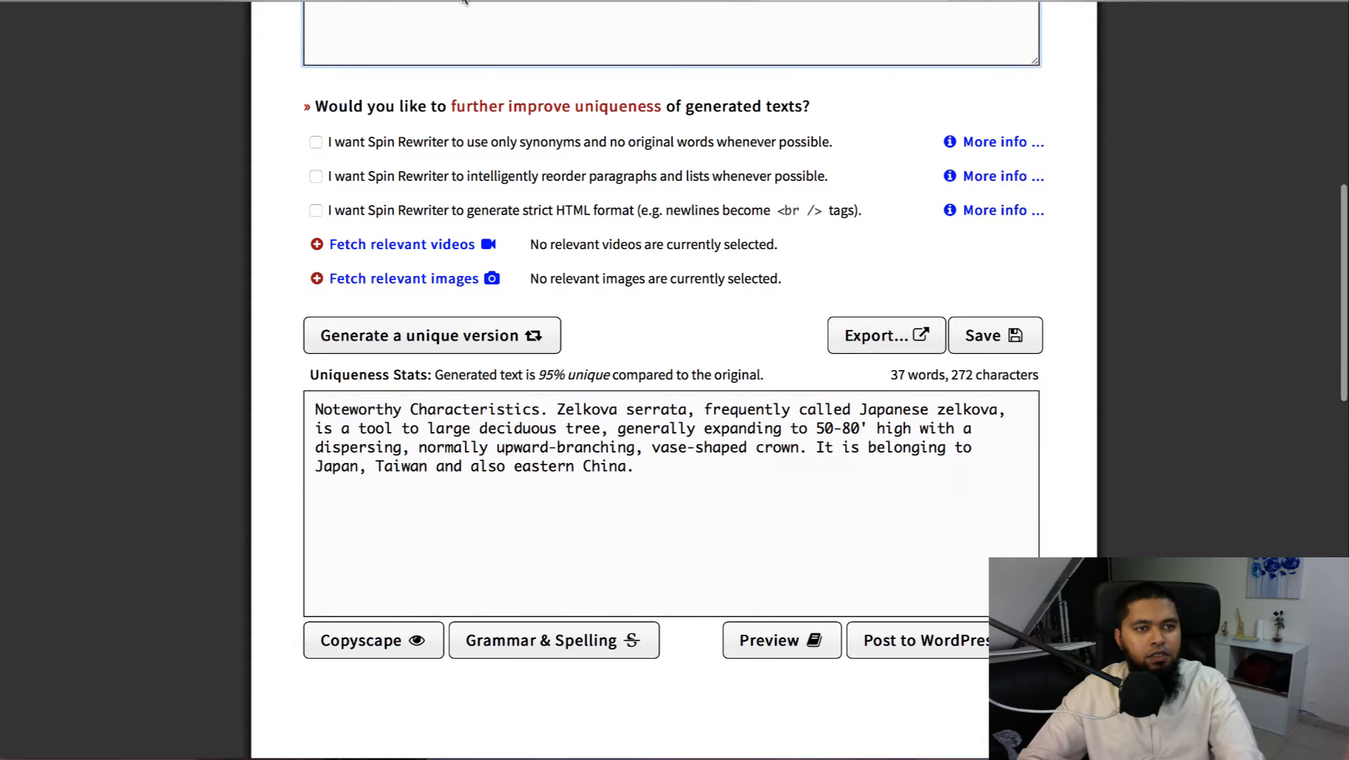
left_click(466, 0)
key("ctrl+v")
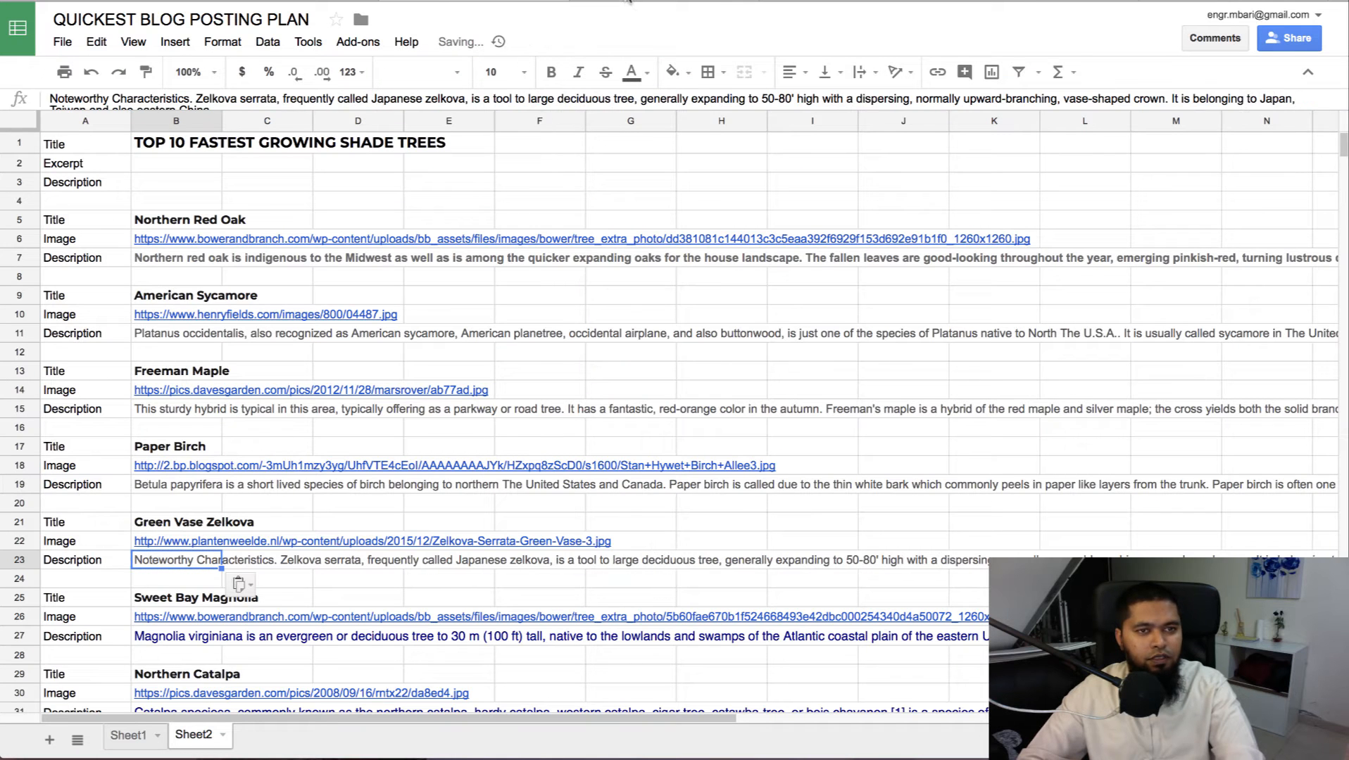
- Paste the rewritten Zelkova text into the description of the Green Vase Zelkova item in the WordPress post
left_click(628, 2)
left_click(326, 628)
type("Noteworthy Characteristics. Zelkova serrata, frequently called Japanese zelkova, is a tool to large deciduous tree, generally expanding to 50-80' high with a dispersing, normally upward-branching, vase-shaped crown. It is belonging to Japan, Taiwan and also eastern China.")
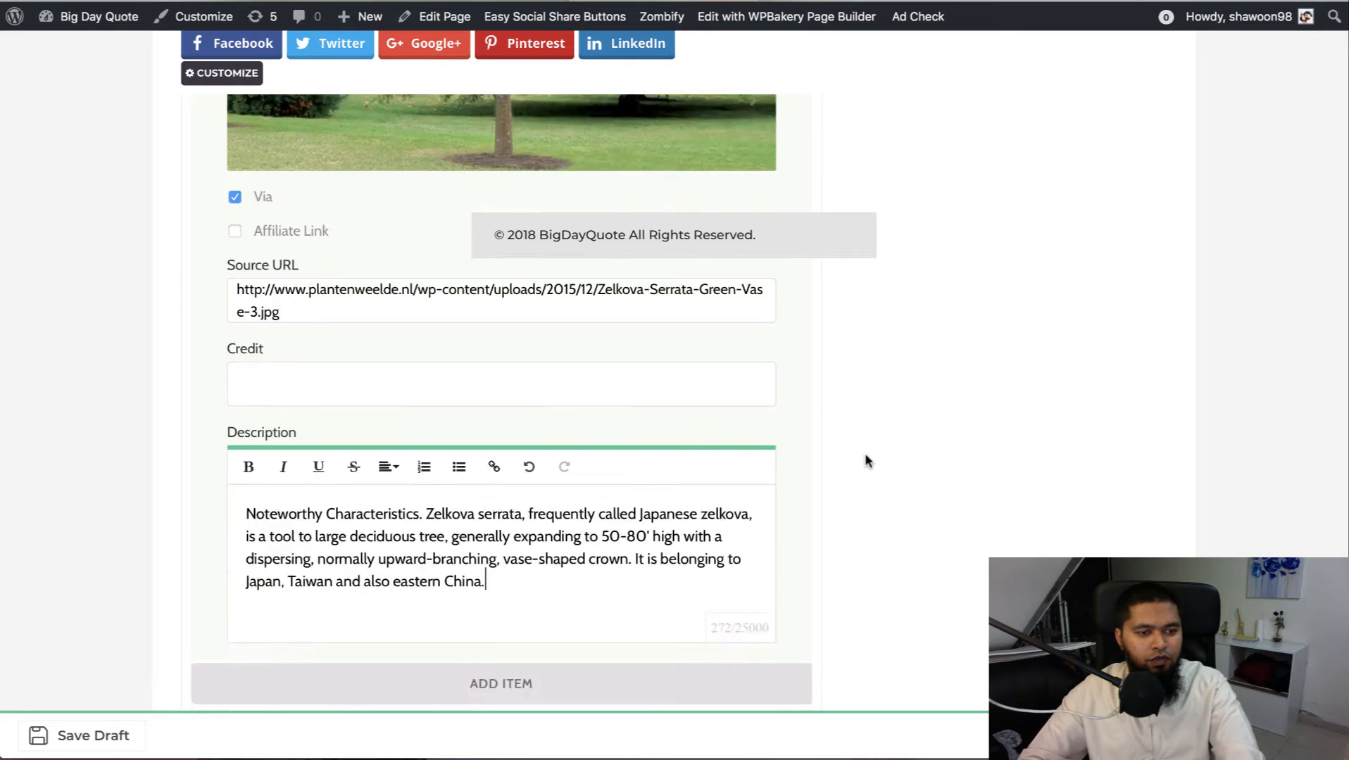
- Add a sixth list item and title it "Sweet Bay Magnolia", copied from cell B25 of the spreadsheet
scroll(864, 453, "down", 6)
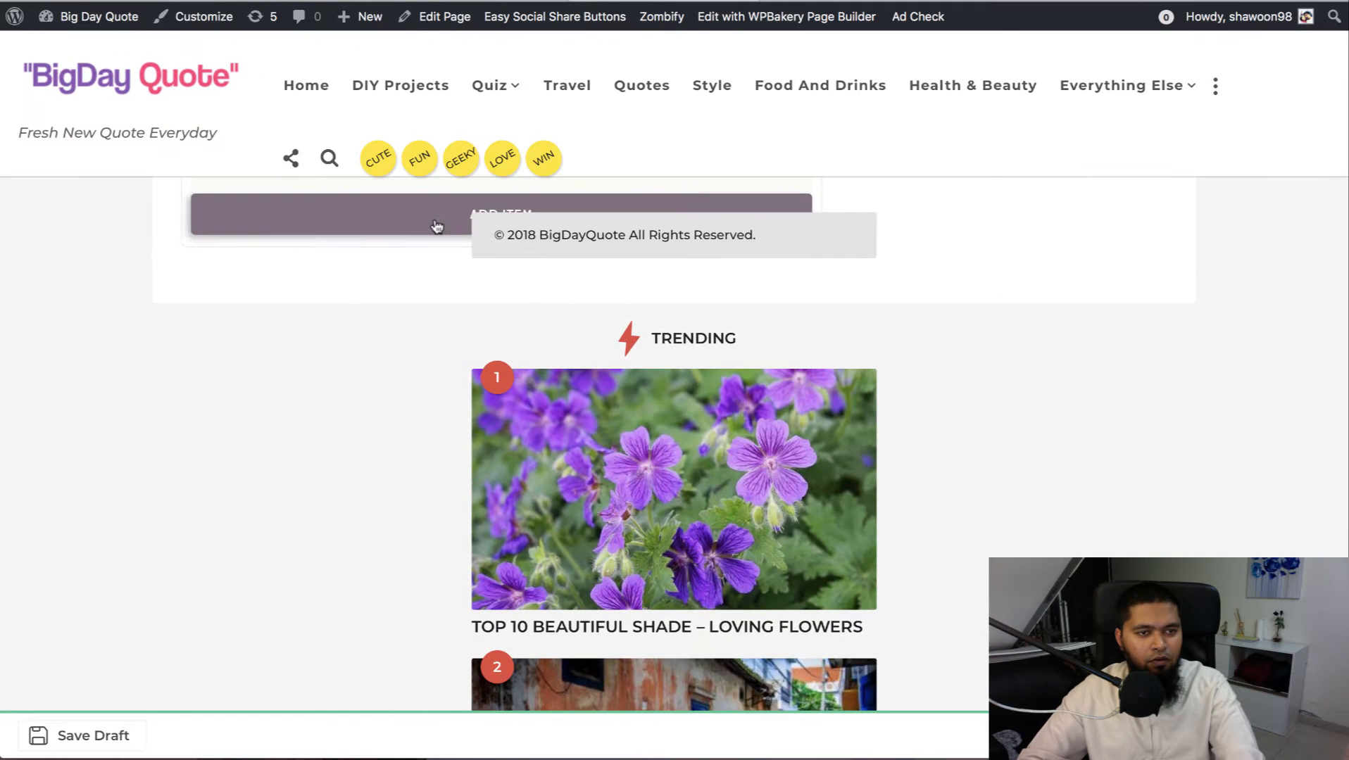
left_click(435, 226)
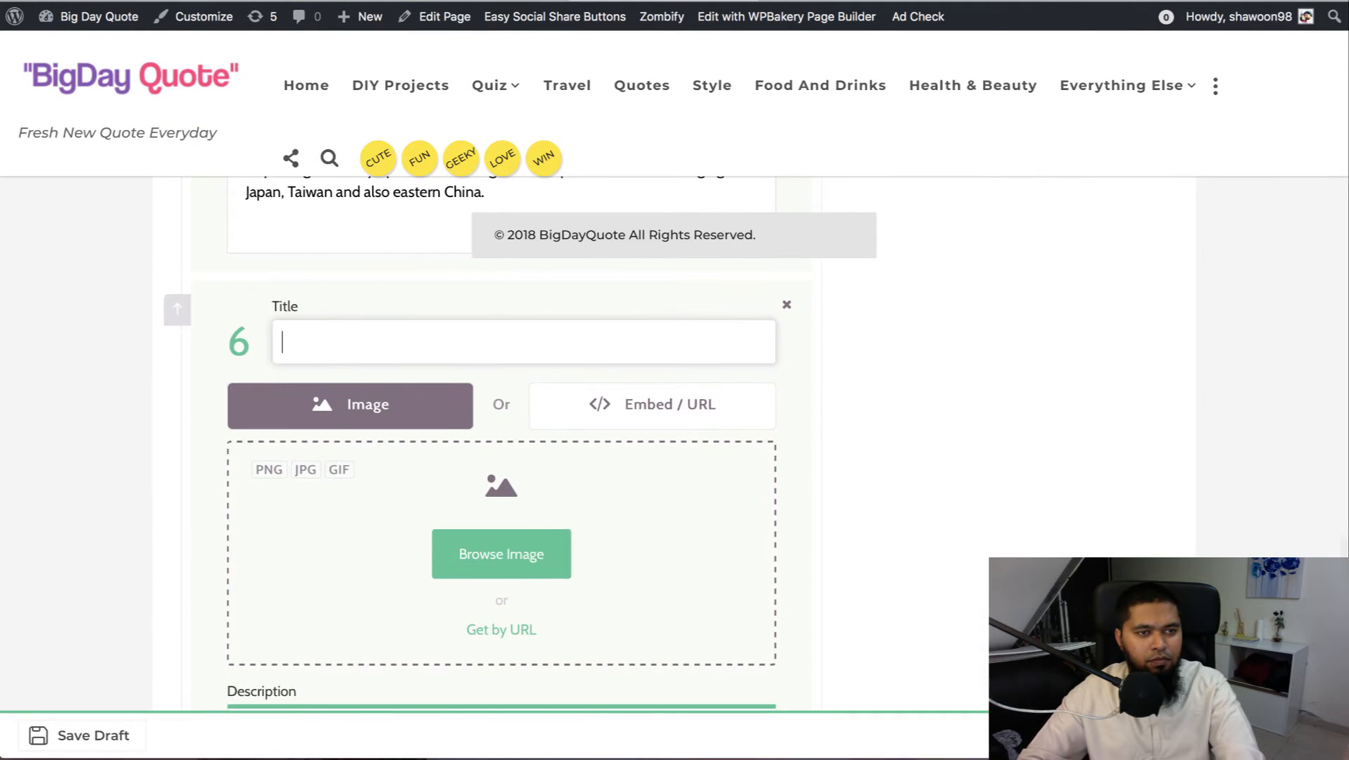
left_click(468, 2)
scroll(268, 394, "down", 5)
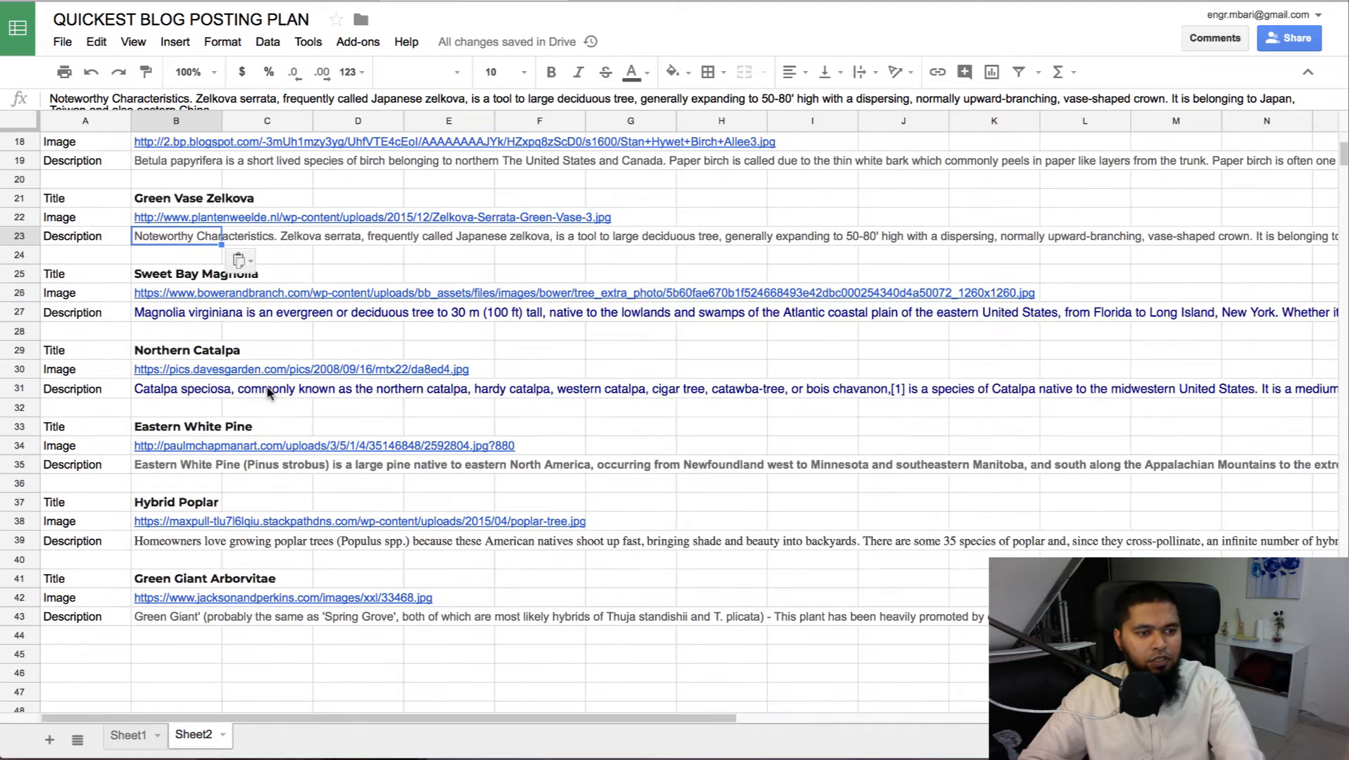
left_click(157, 276)
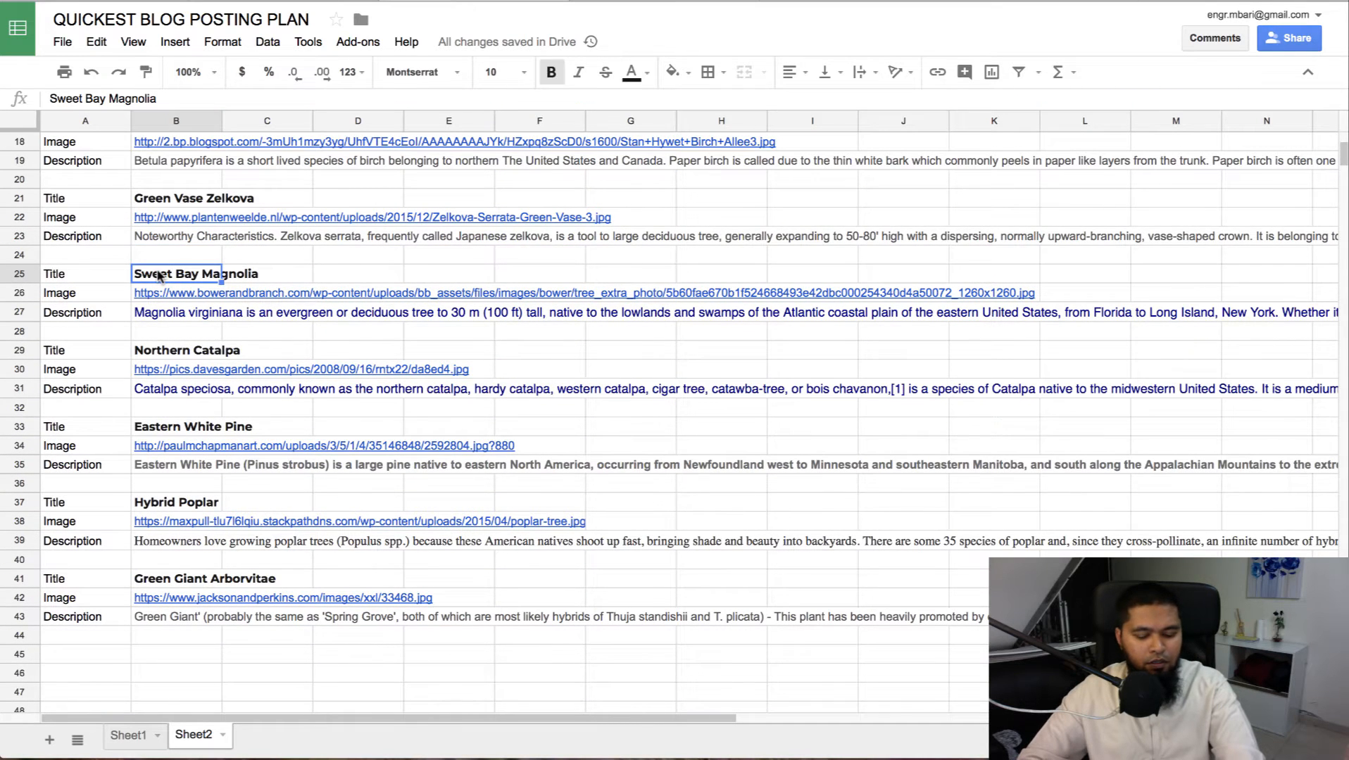
left_click(623, 3)
type("Sweet Bay Magnolia")
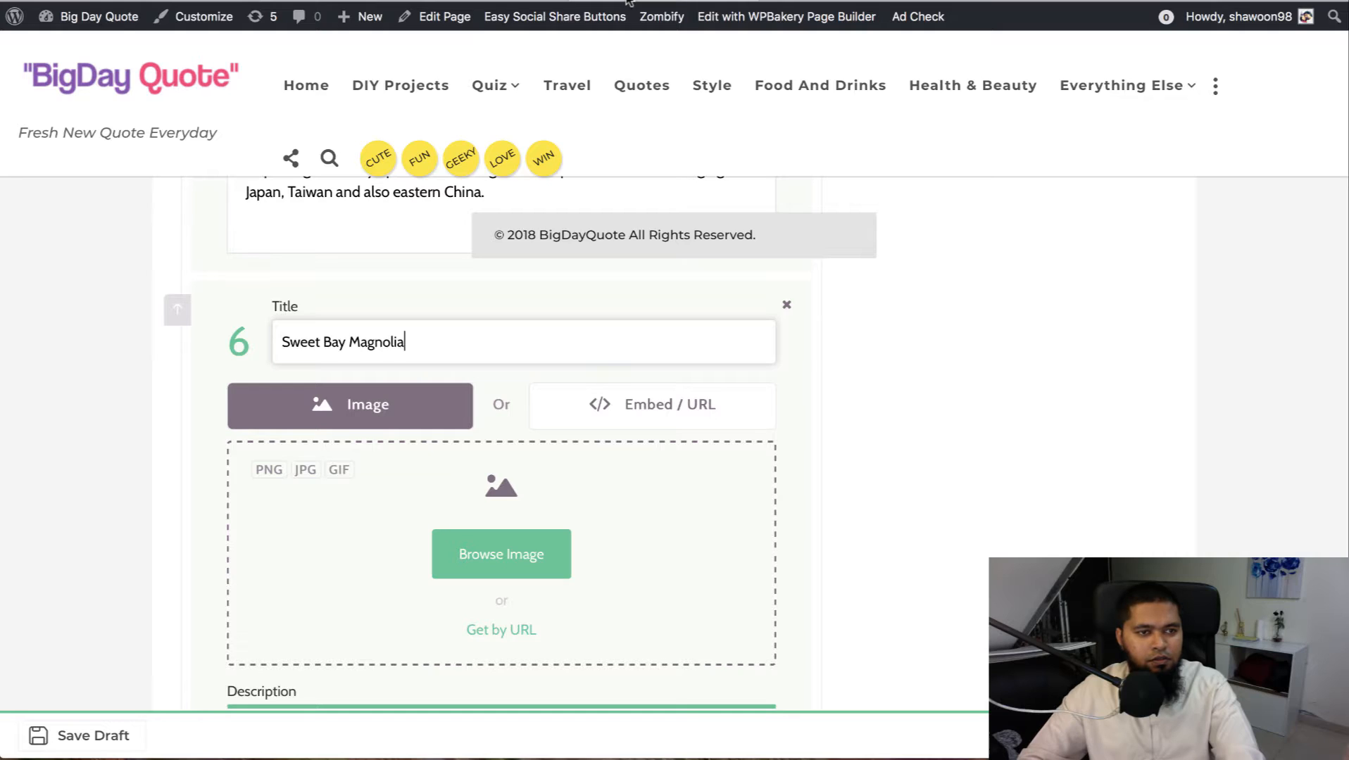
- Copy the Sweet Bay Magnolia image link from cell B26 of the spreadsheet and submit it as item 6's image by URL
left_click(491, 4)
left_click(180, 296)
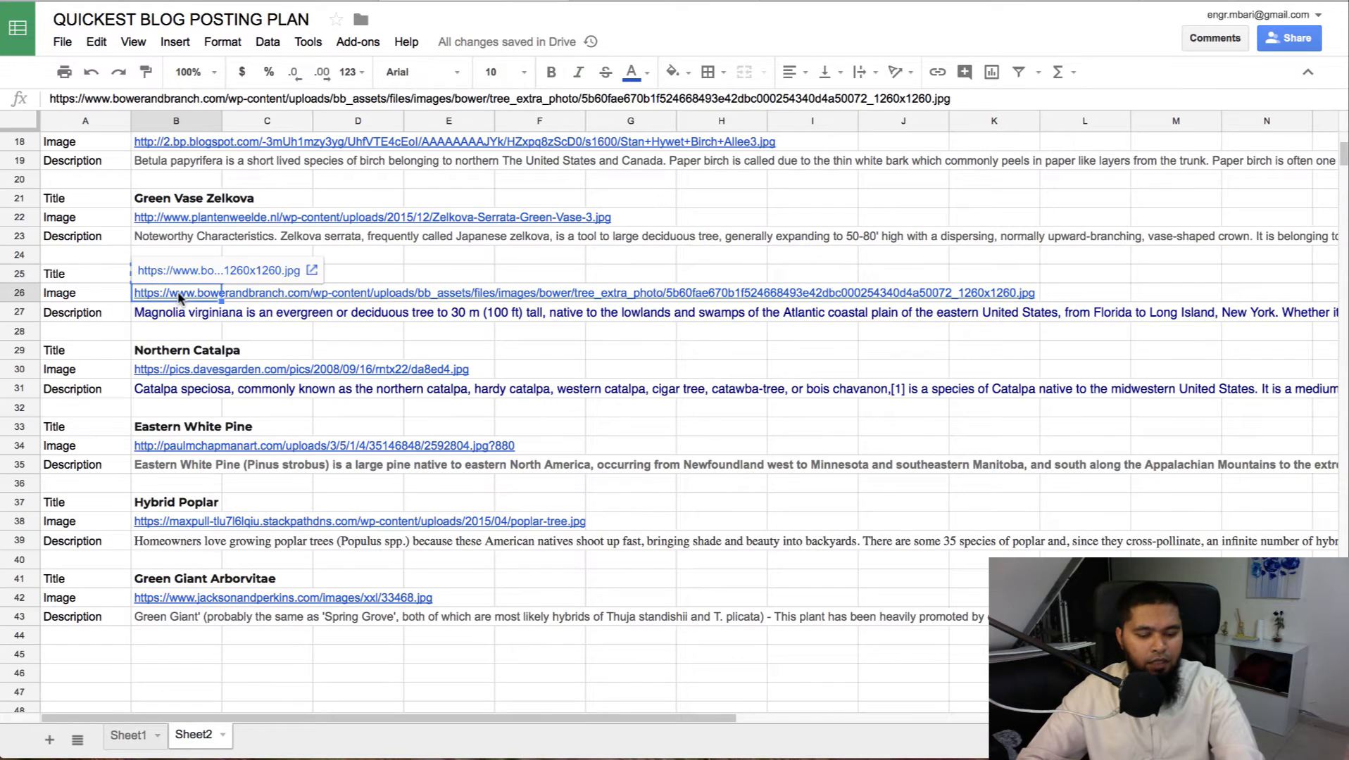
key("ctrl+c")
key("ctrl+Tab")
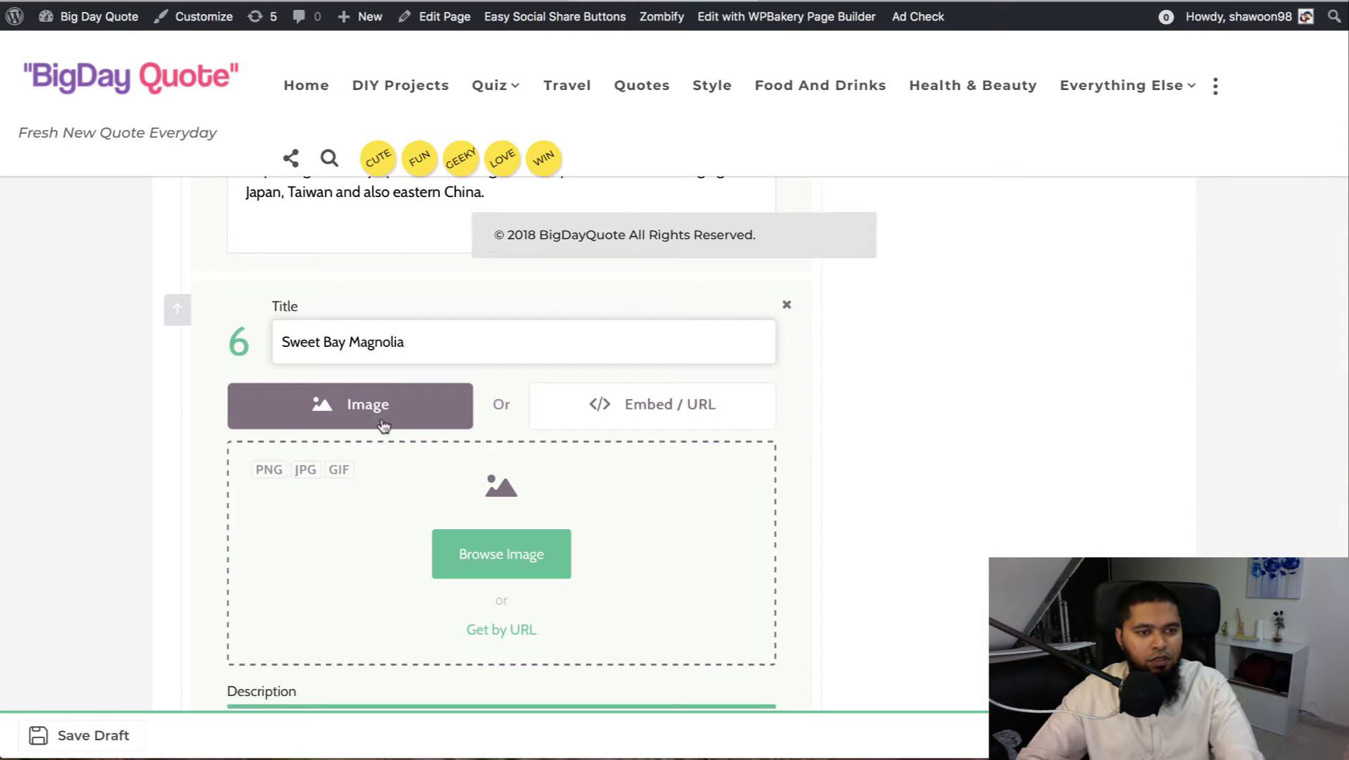
left_click(482, 630)
key("ctrl+v")
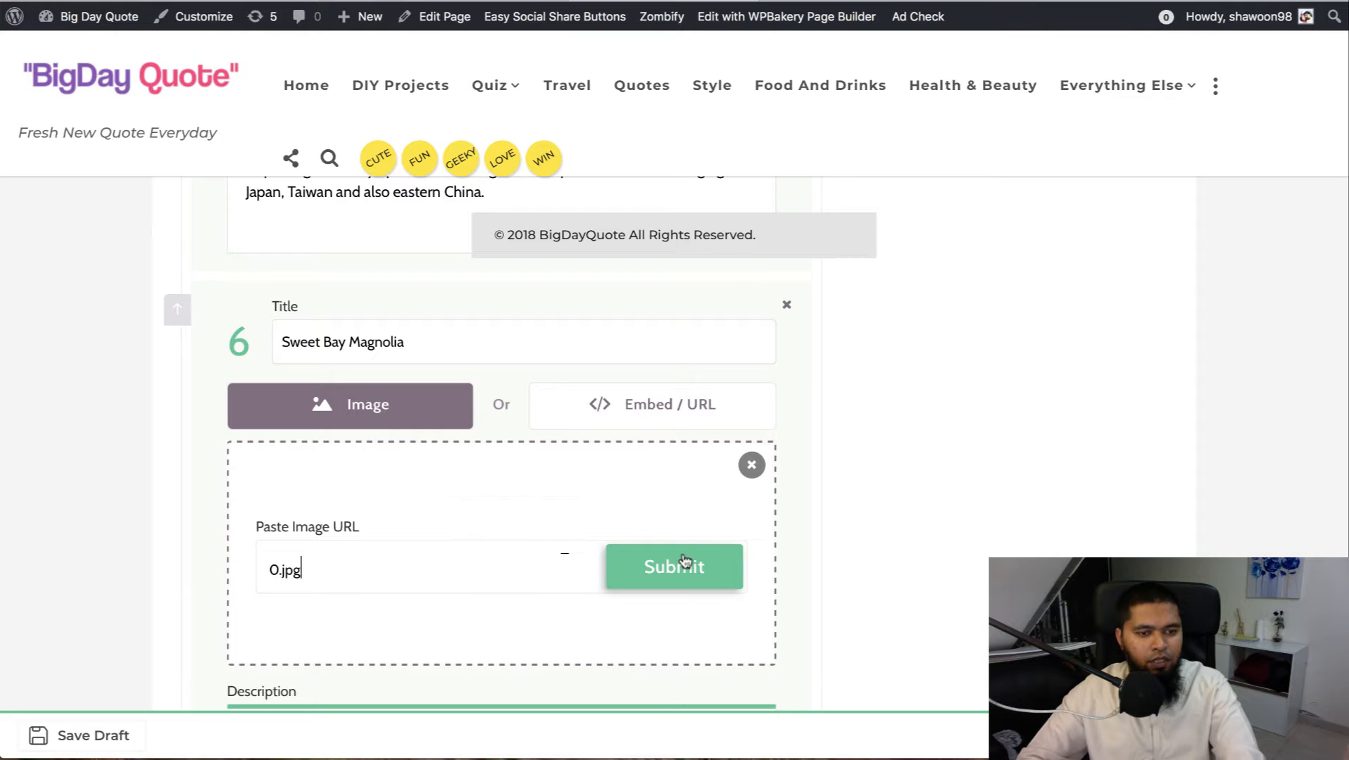
left_click(686, 566)
scroll(935, 494, "down", 5)
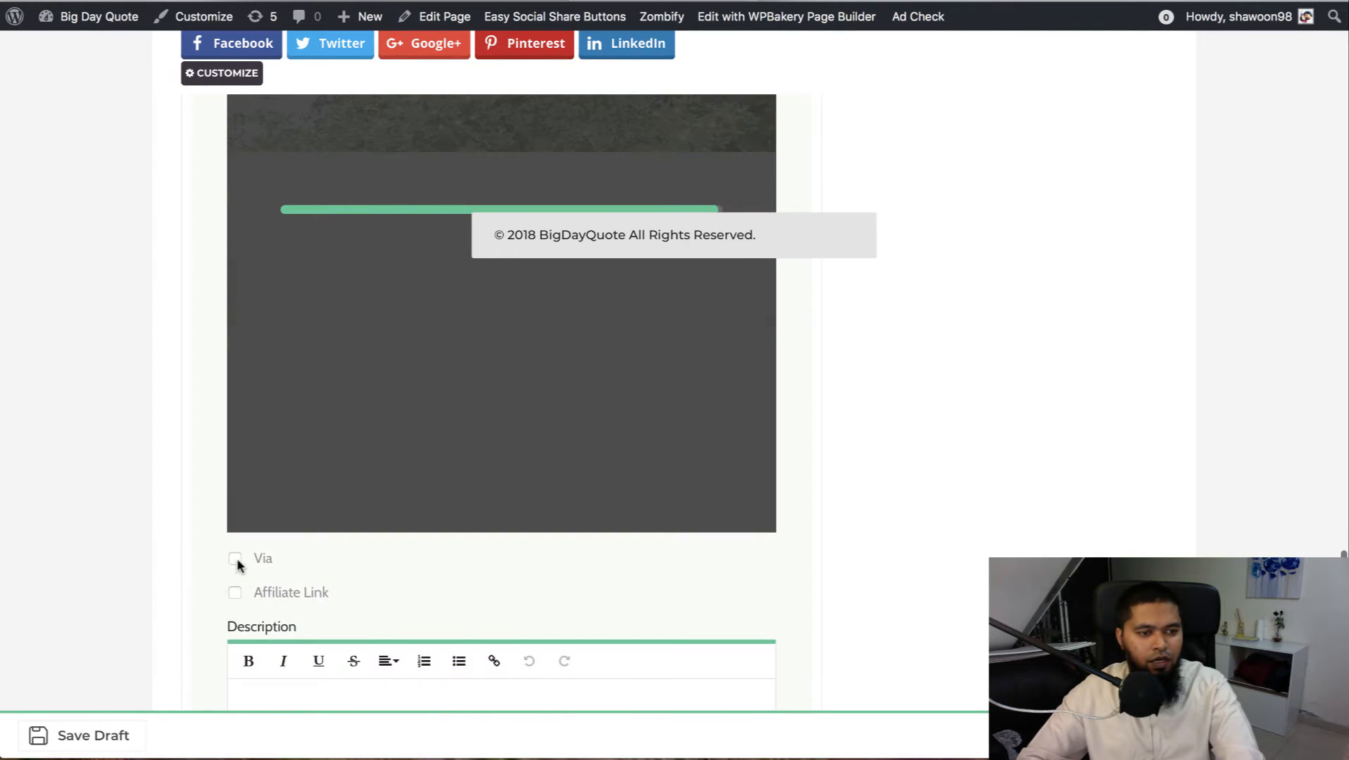
- Enable Via for the Sweet Bay Magnolia item and paste the copied image link as its source URL
left_click(235, 558)
left_click(455, 654)
key("ctrl+v")
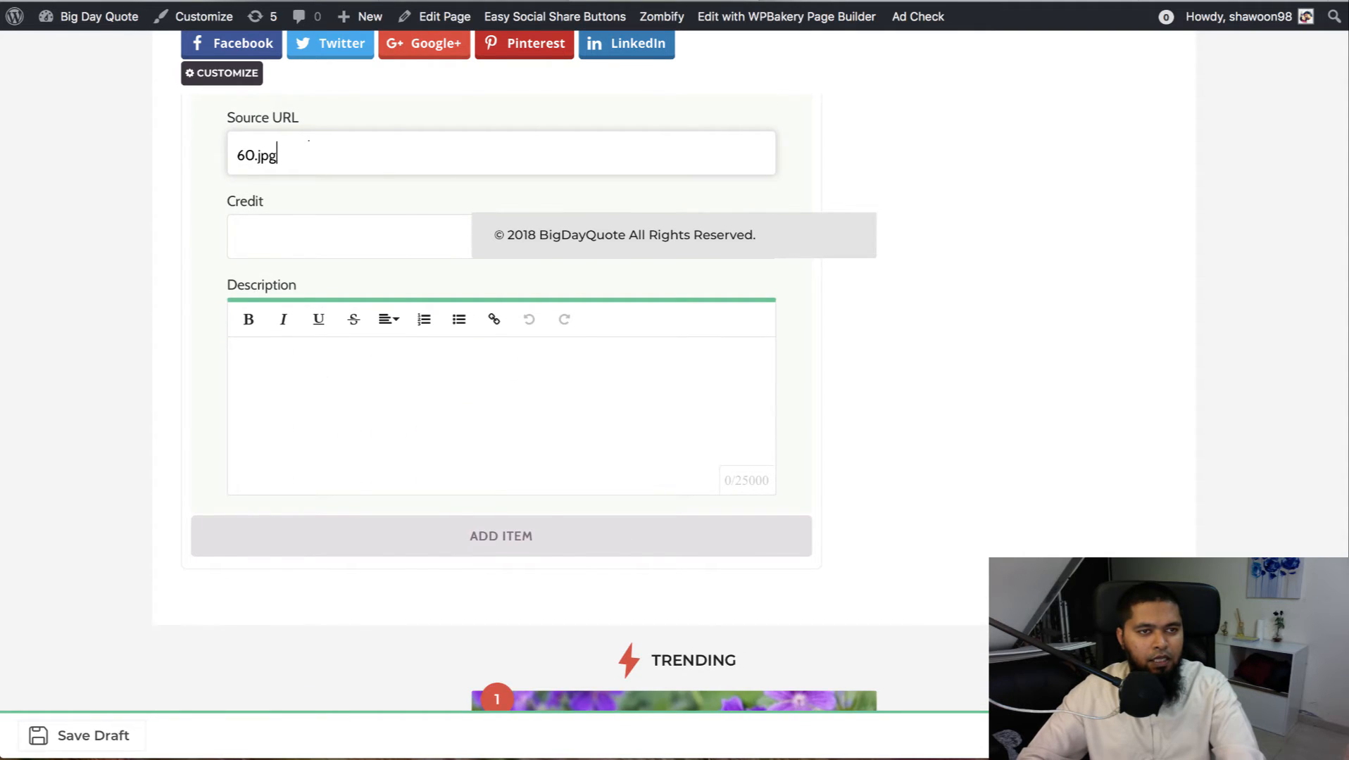
- Copy the Sweet Bay Magnolia description from cell B27 of the spreadsheet into a new single-article rewrite in Spin Rewriter
key("ctrl+shift+Tab")
left_click(169, 318)
key("ctrl+c")
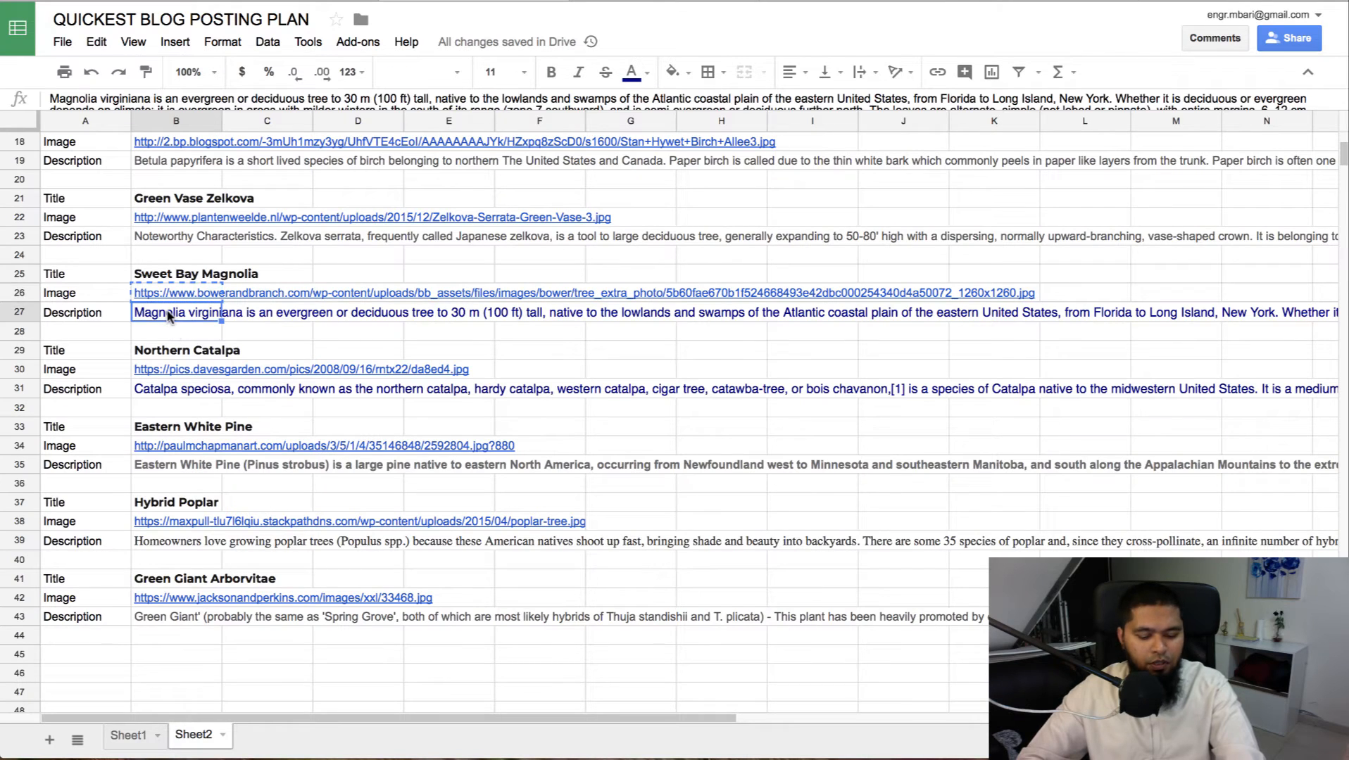
left_click(844, 0)
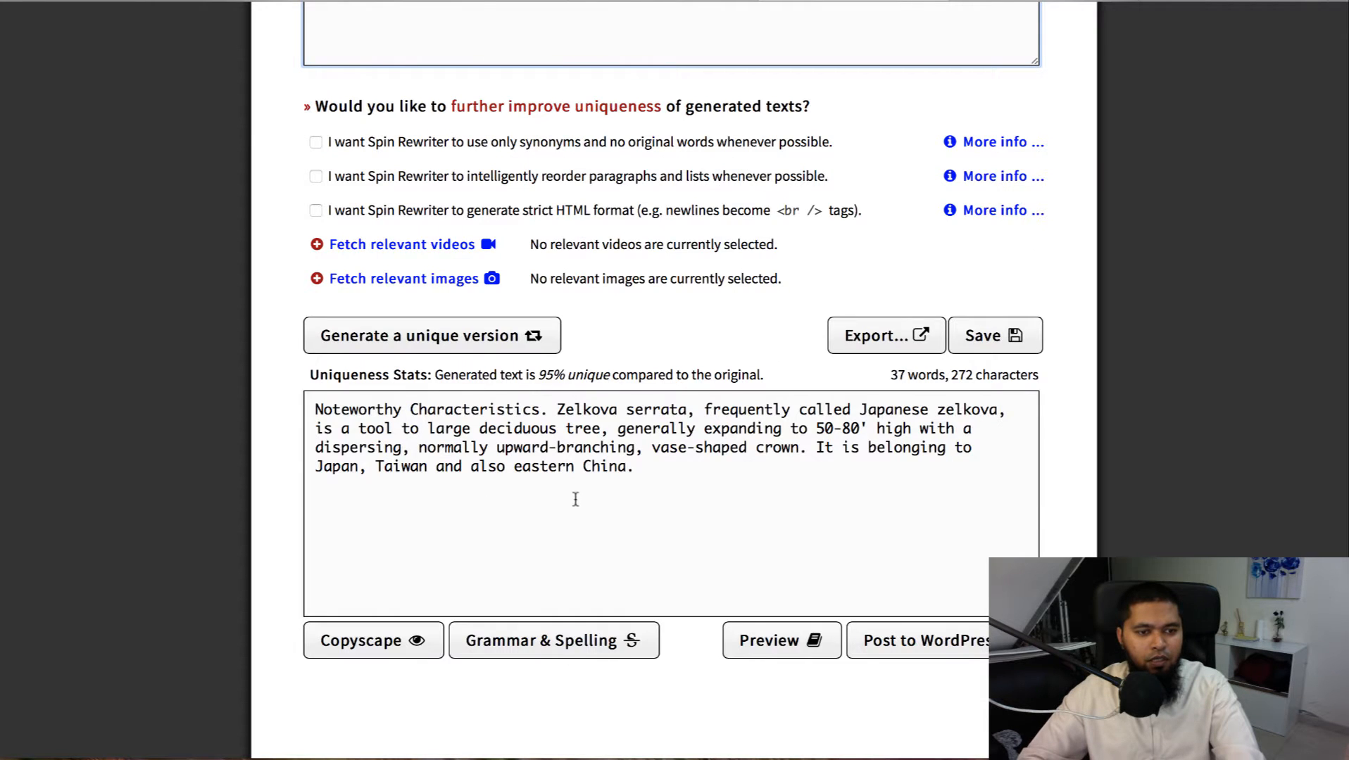
scroll(575, 500, "up", 10)
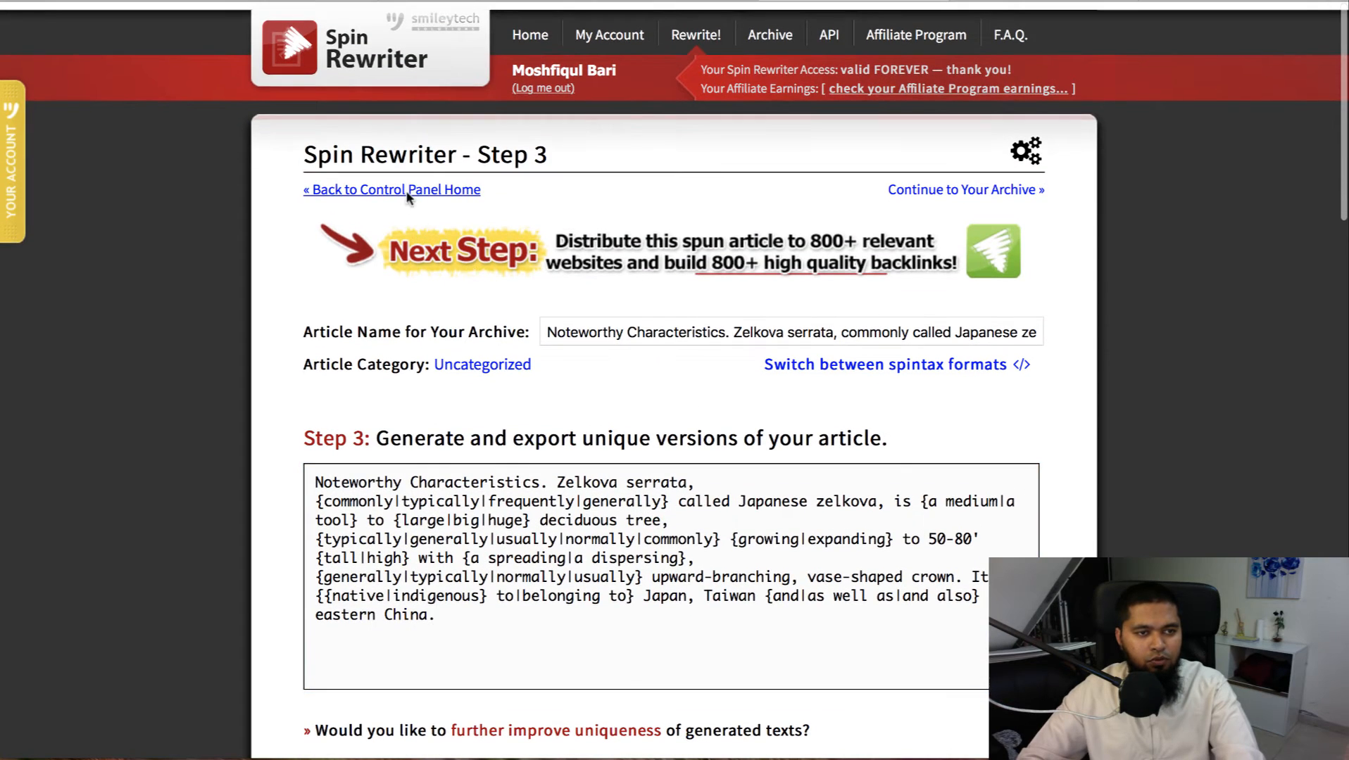
left_click(338, 190)
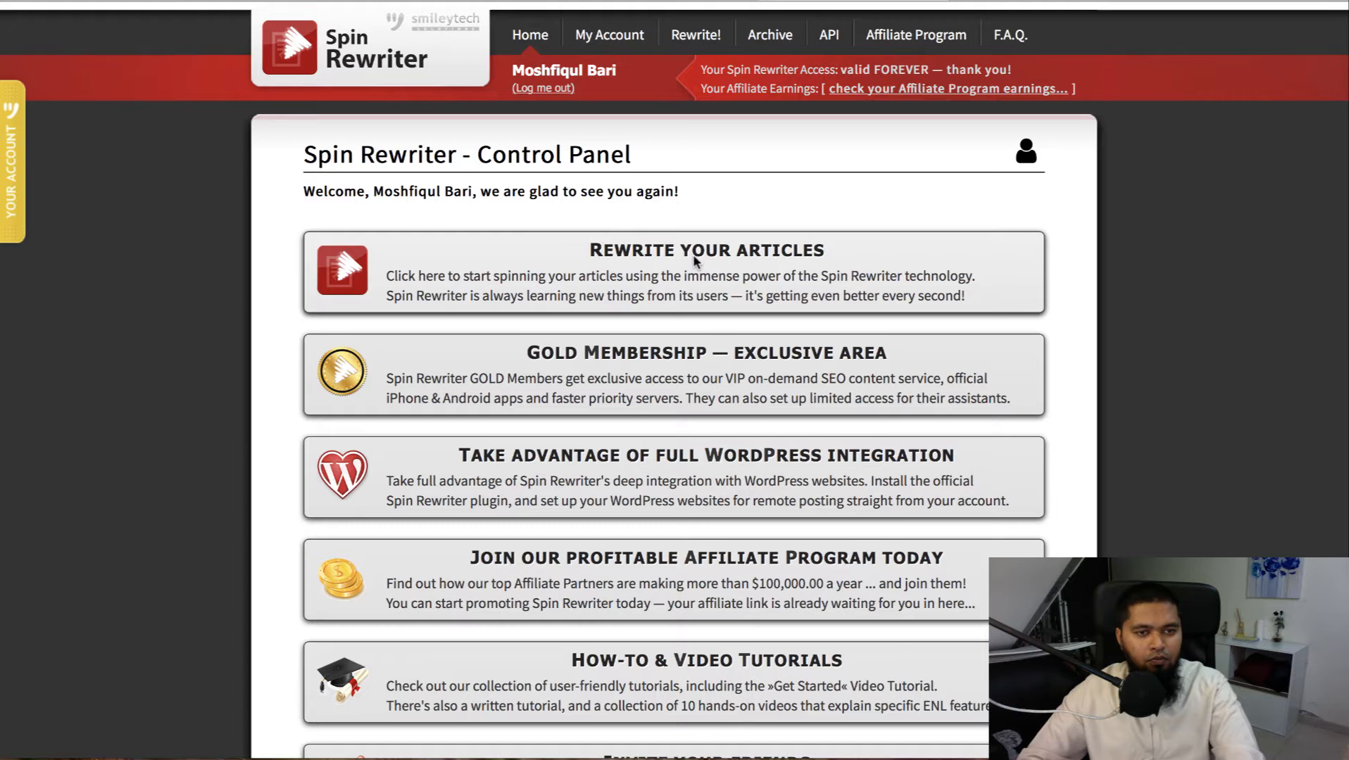
left_click(692, 254)
left_click(675, 475)
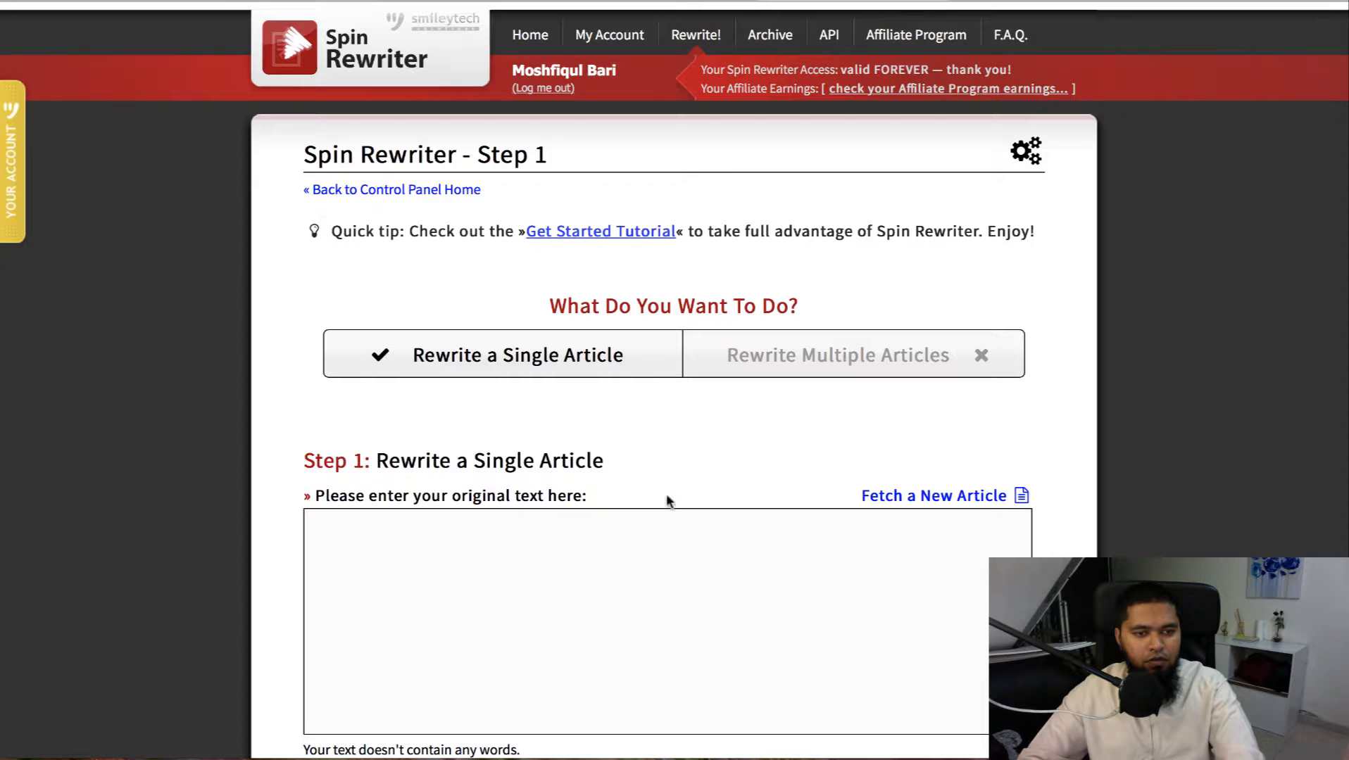
left_click(533, 644)
key("ctrl+v")
- Process the Magnolia text with I'm Feeling Lucky and generate a unique version of it
scroll(1069, 434, "down", 5)
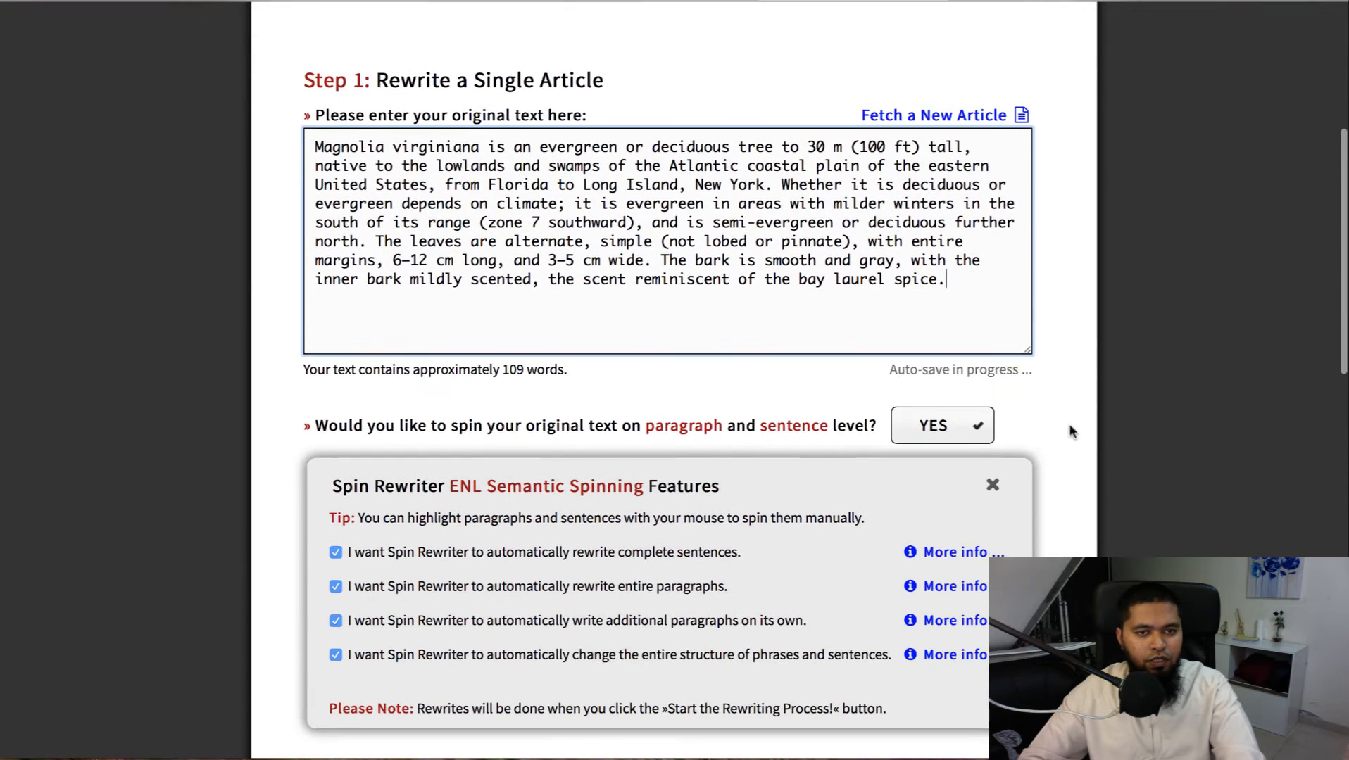
scroll(291, 489, "down", 2)
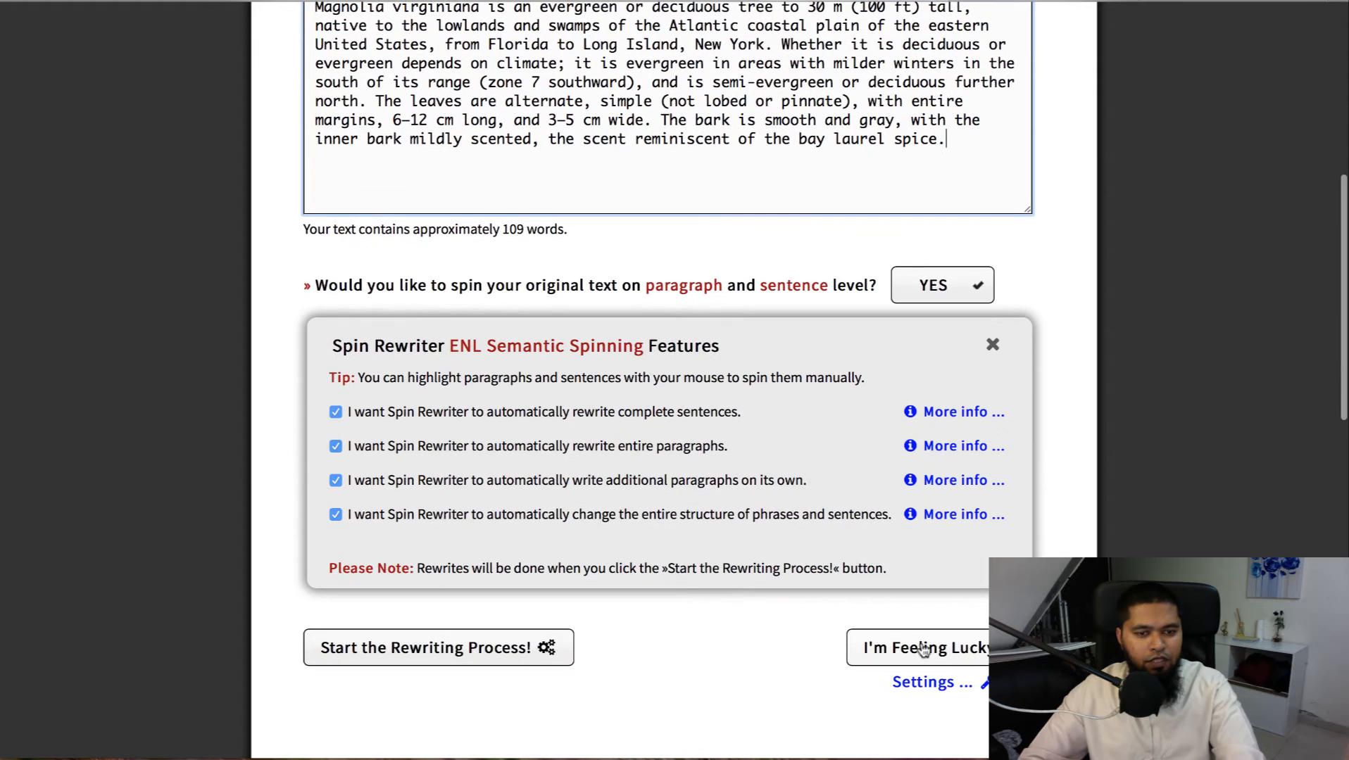
left_click(925, 654)
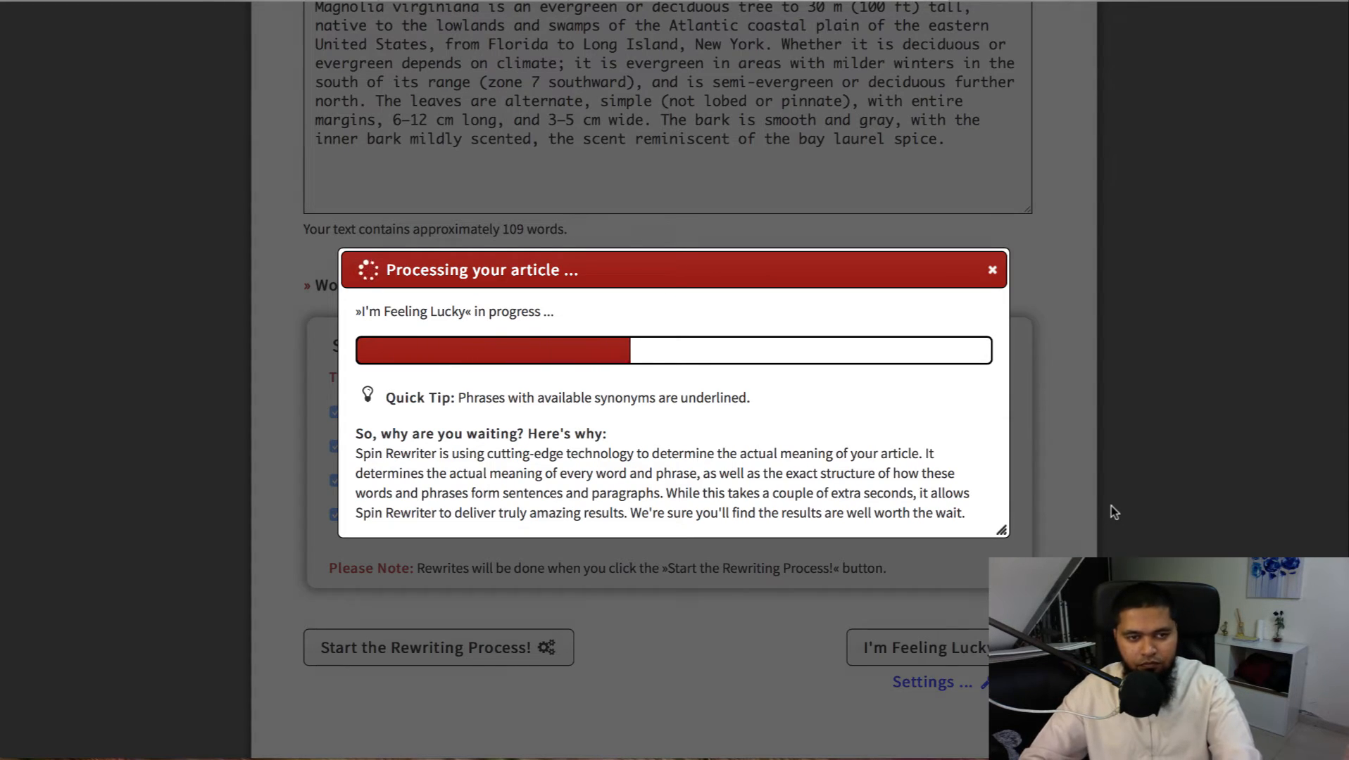
scroll(1111, 505, "down", 2)
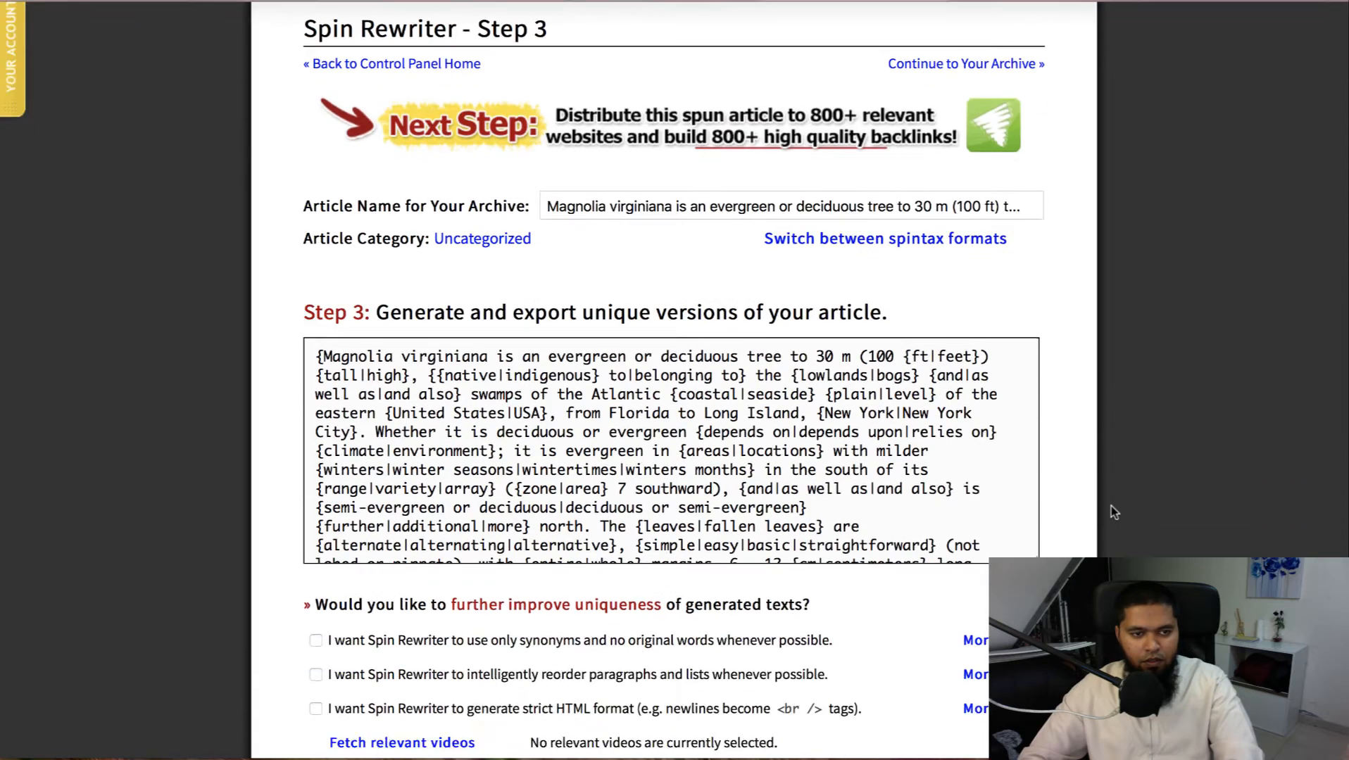
scroll(1111, 506, "down", 8)
left_click(328, 243)
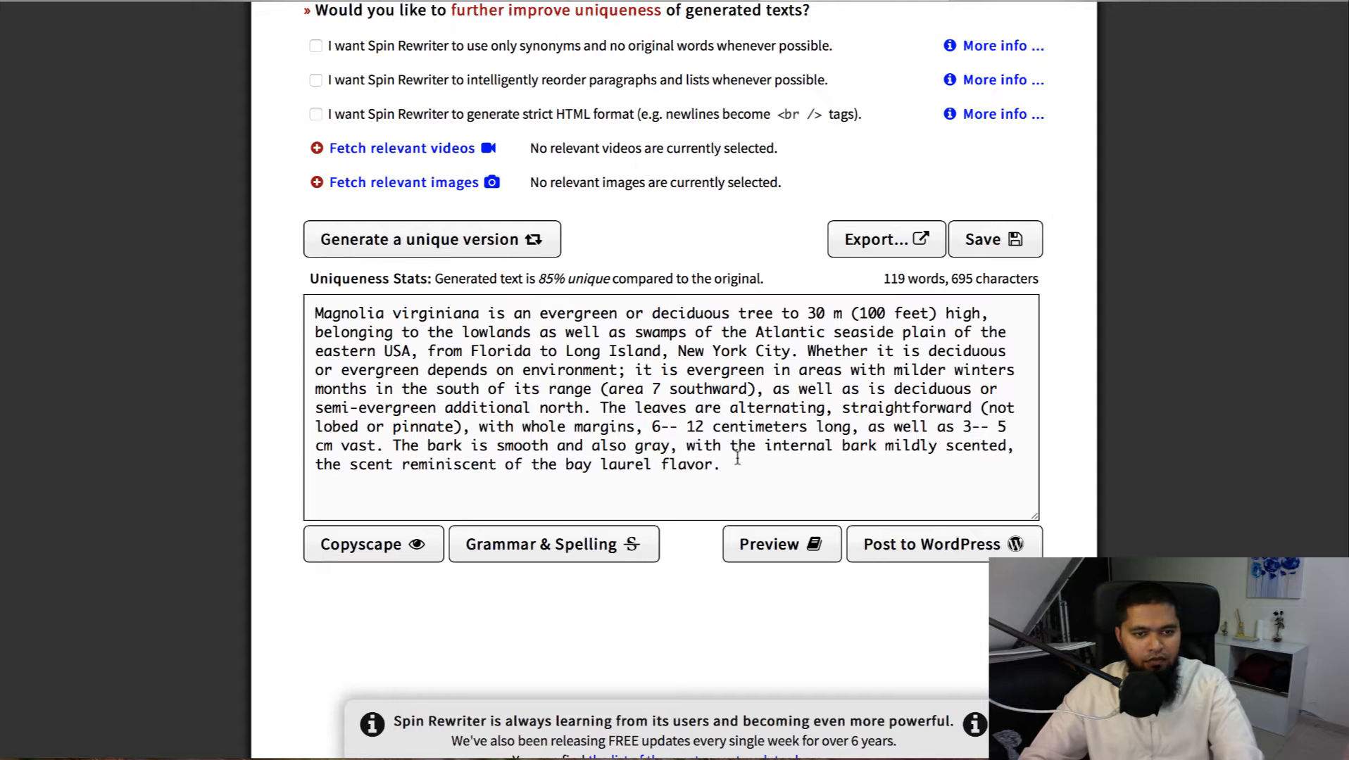
- Paste the rewritten Magnolia text over cell B27 in the Google Sheets spreadsheet and into item 6's description in the WordPress post
left_click_drag(737, 459, 482, 28)
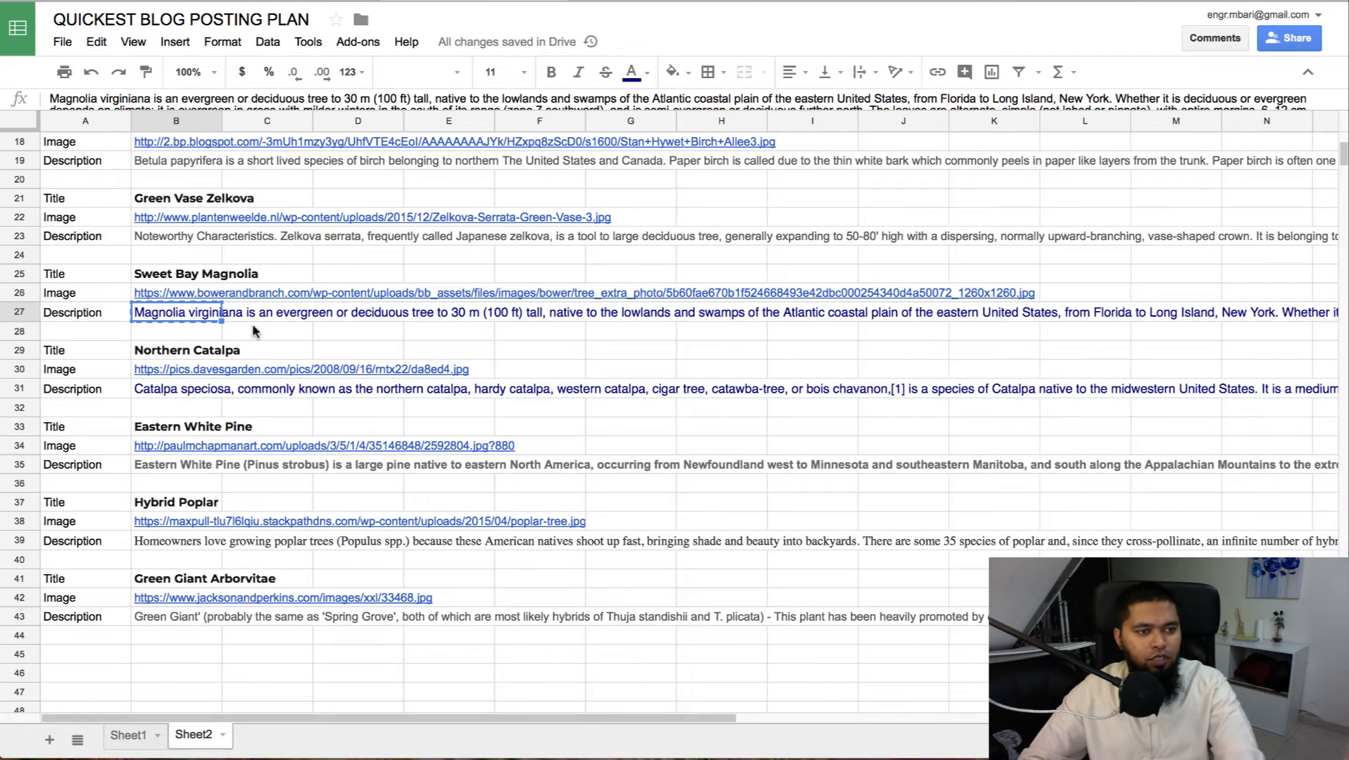
key("ctrl+v")
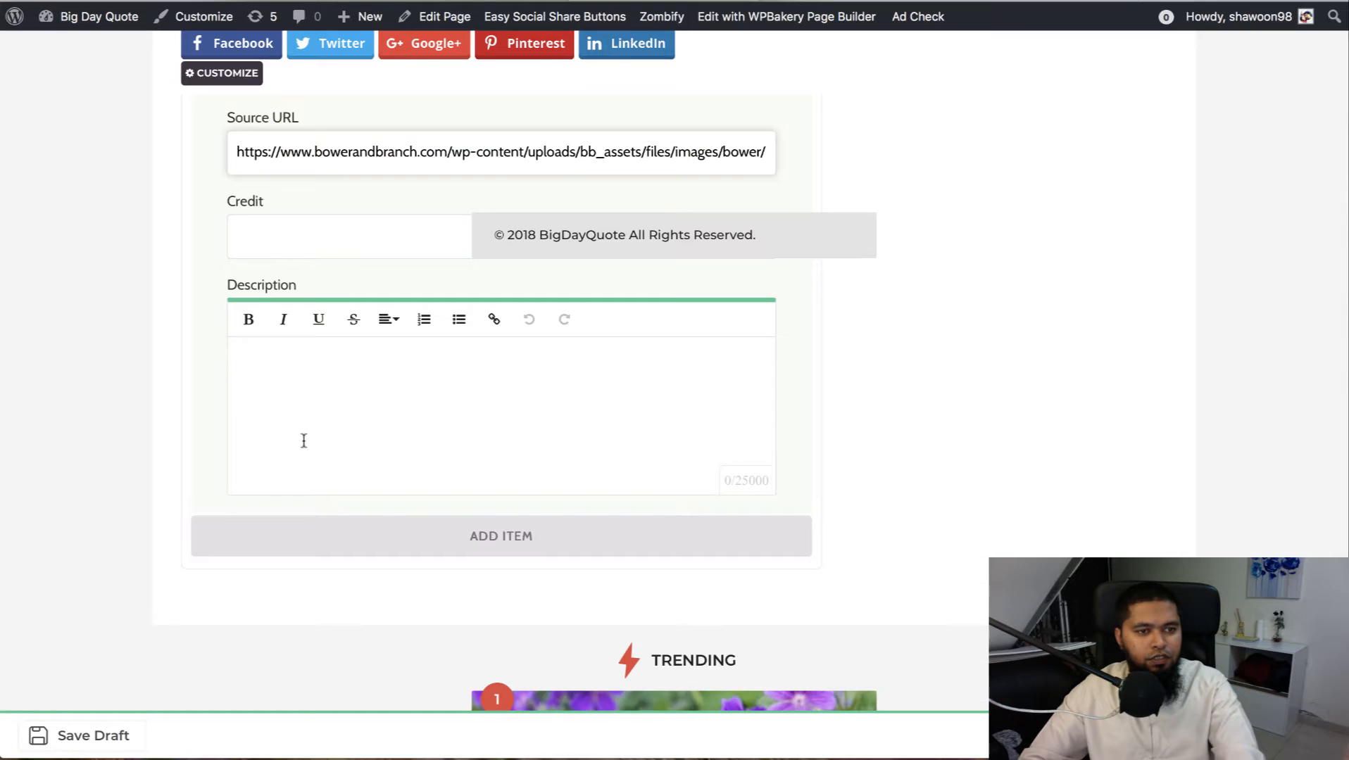
left_click(301, 438)
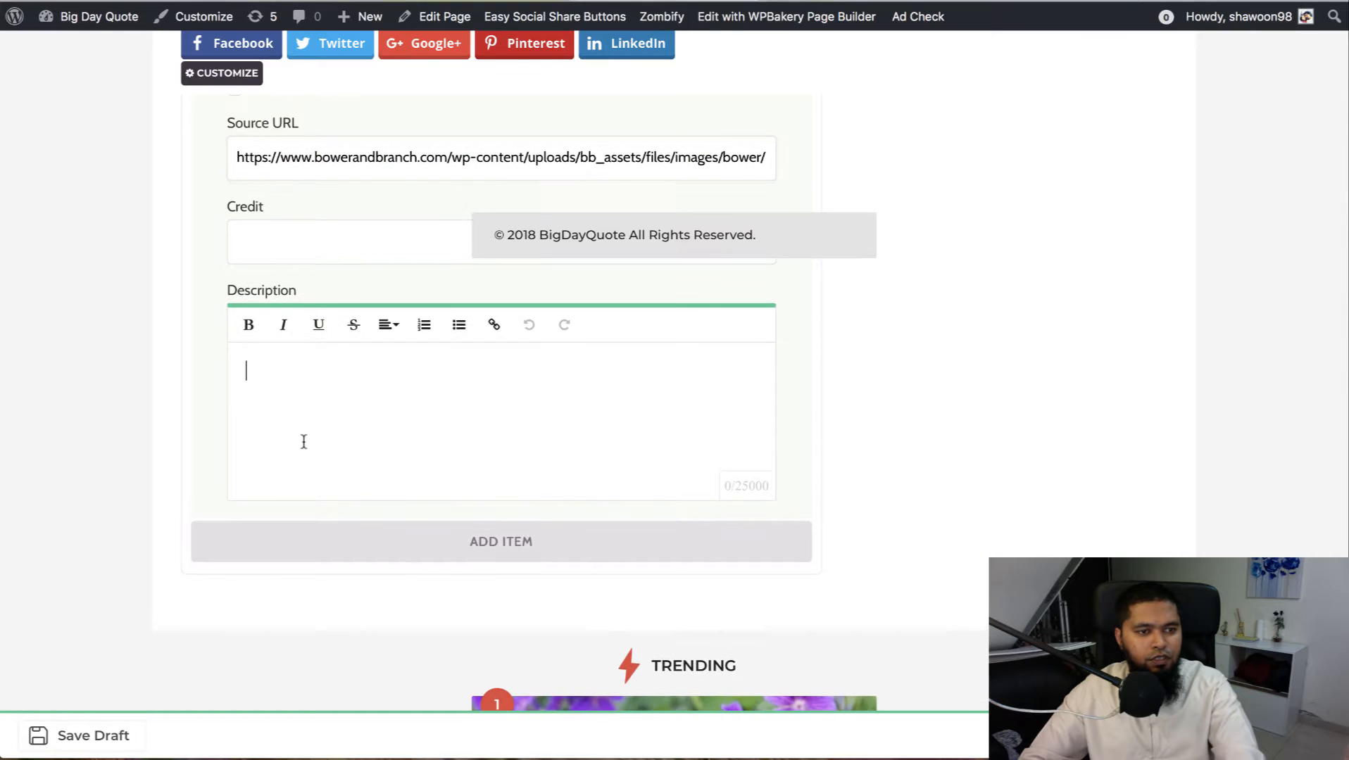
key("ctrl+v")
scroll(986, 500, "down", 2)
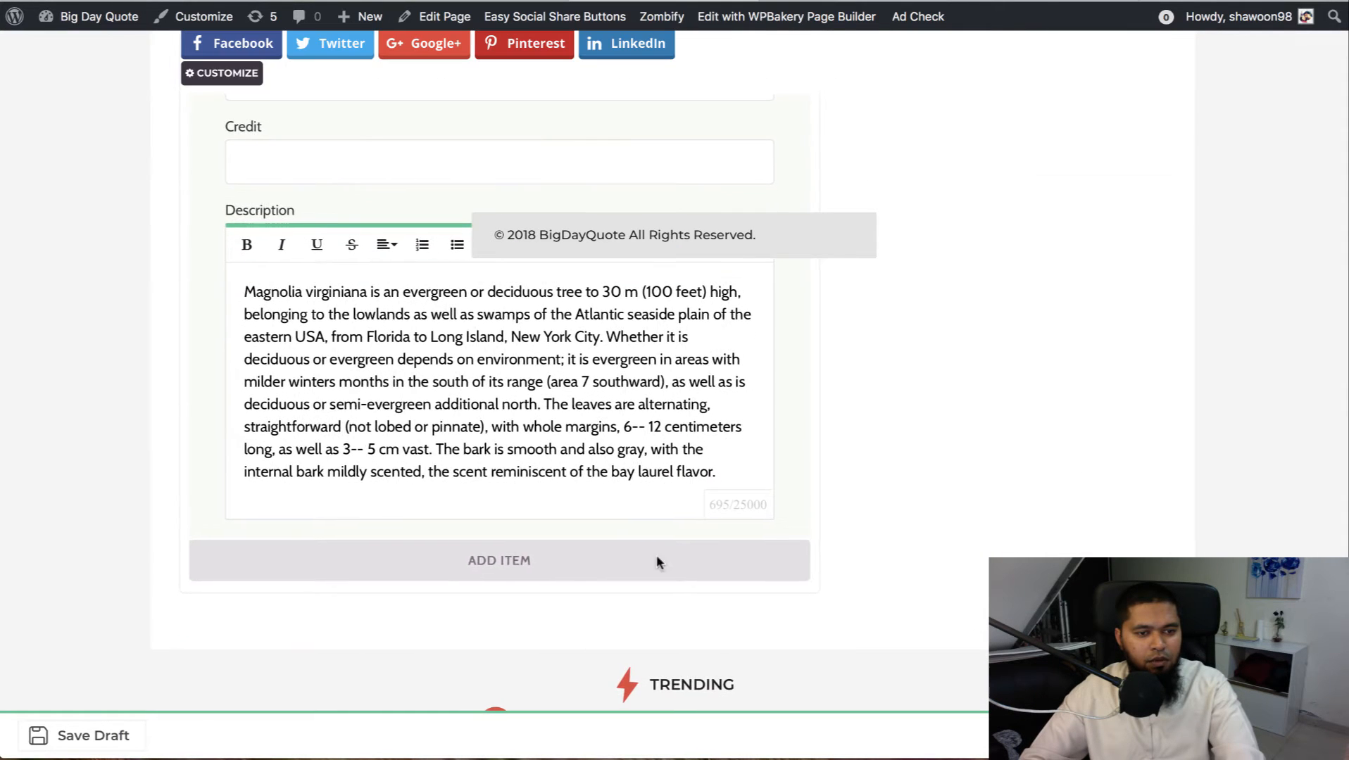
- Add a seventh list item and title it "Northern Catalpa", copied from cell B29 of the spreadsheet
left_click(494, 563)
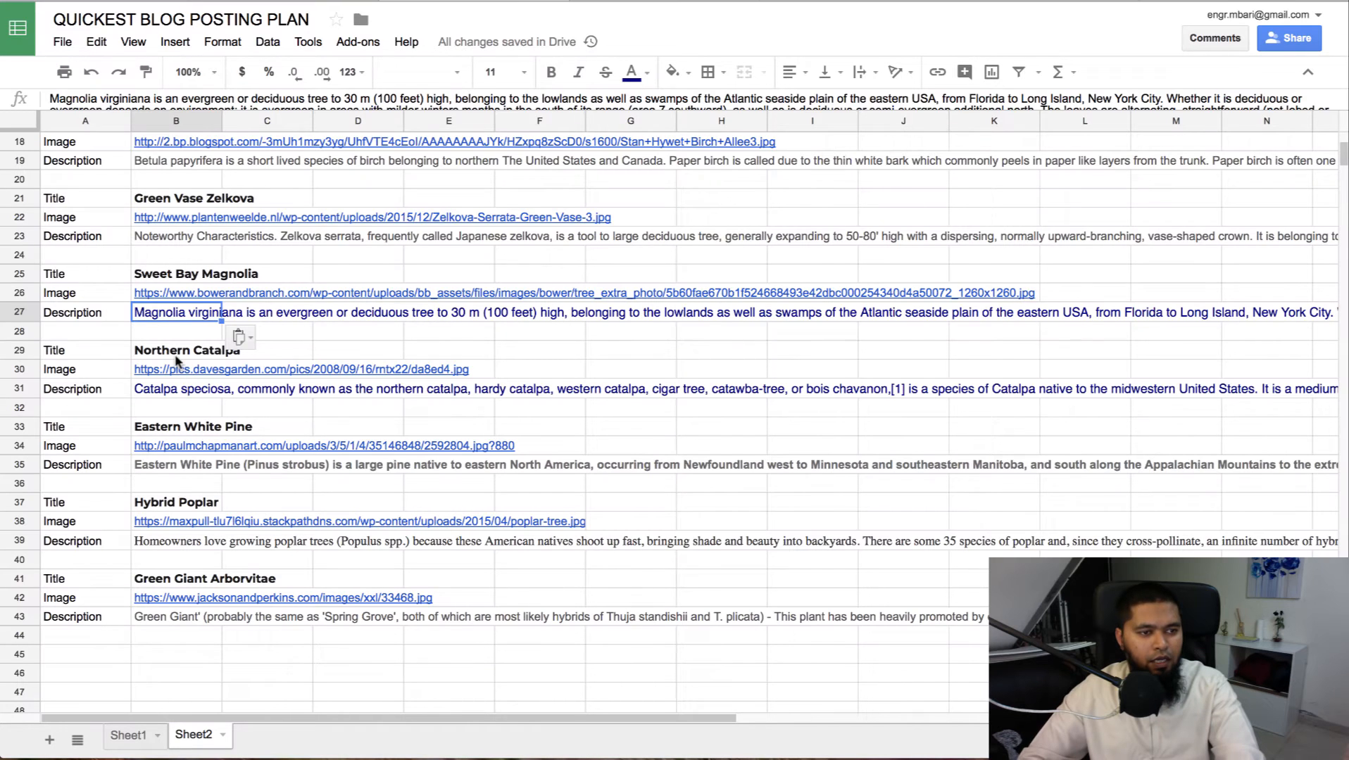
left_click(177, 353)
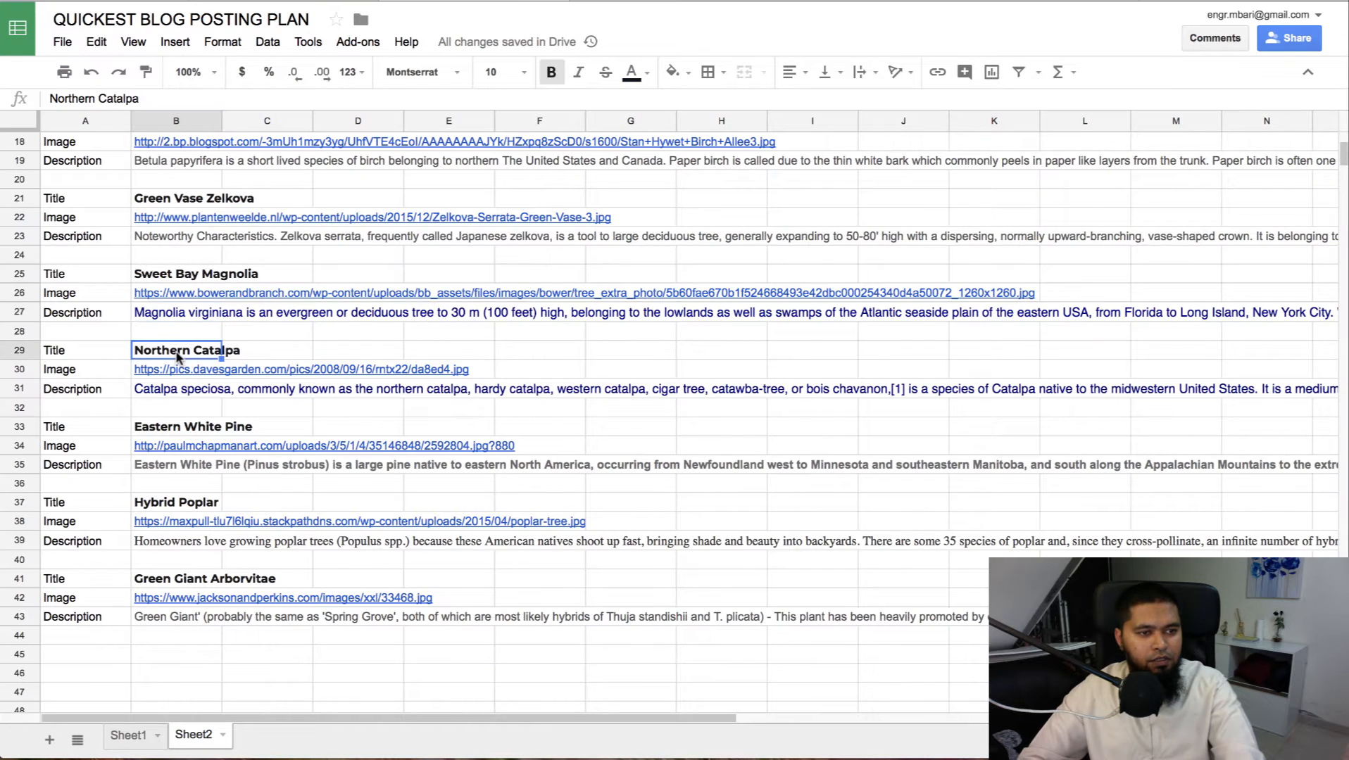
scroll(177, 348, "down", 1)
key("ctrl+c")
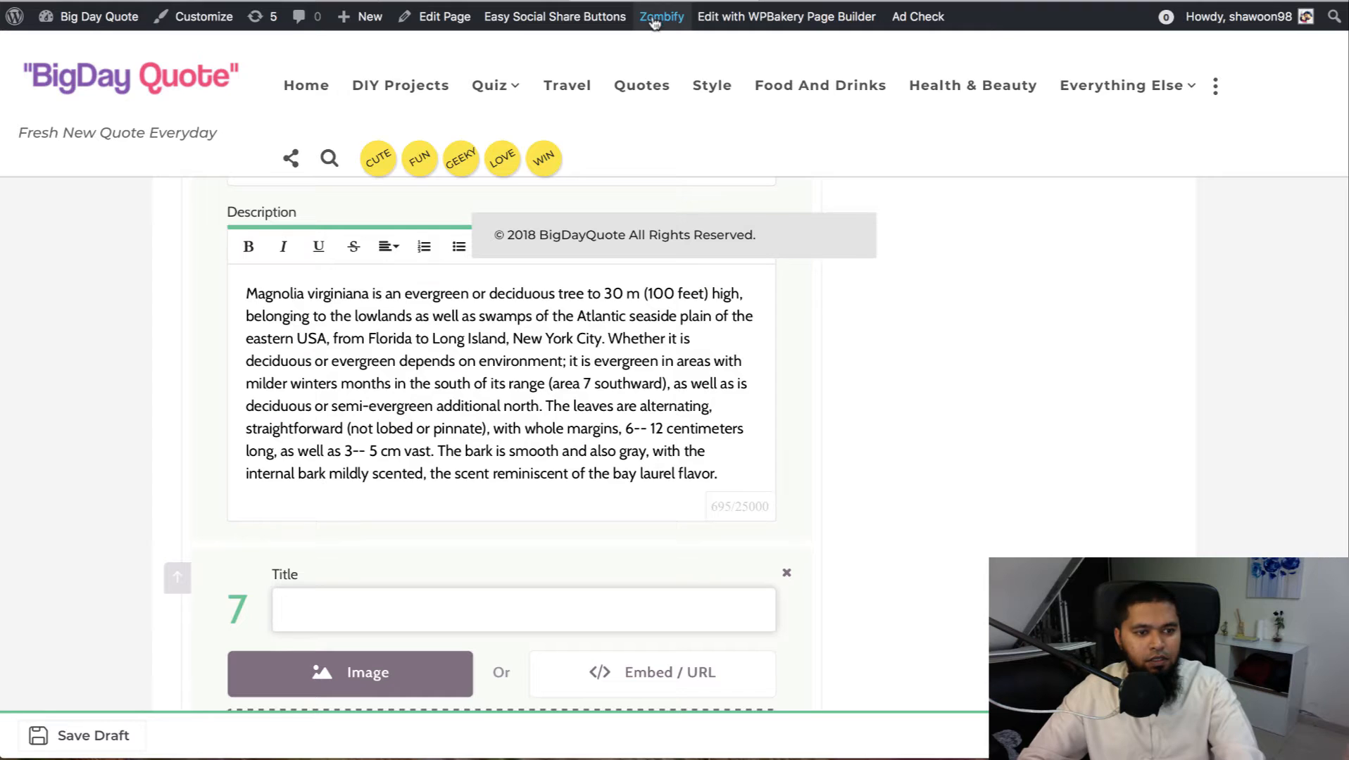
key("ctrl+v")
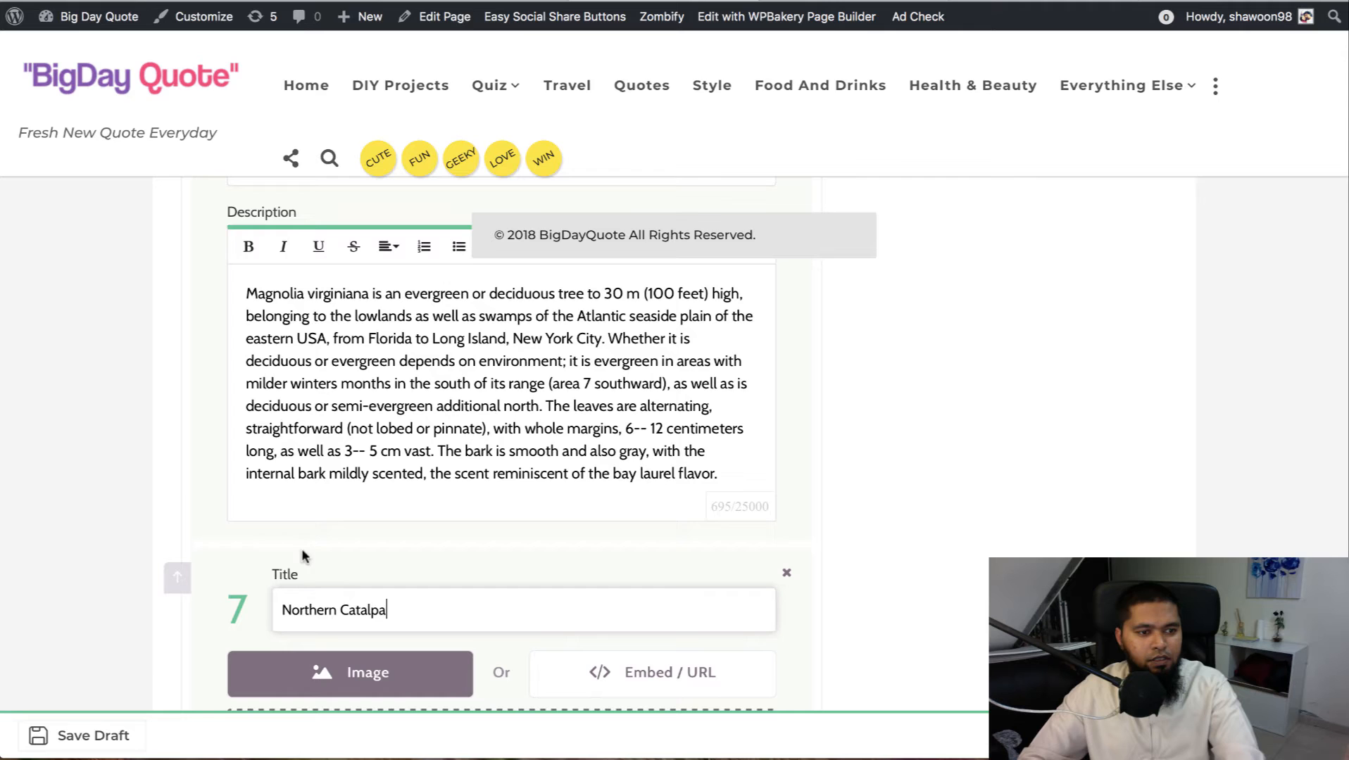
- Copy the Northern Catalpa image link from cell B30 of the spreadsheet and submit it as item 7's image by URL
left_click(477, 1)
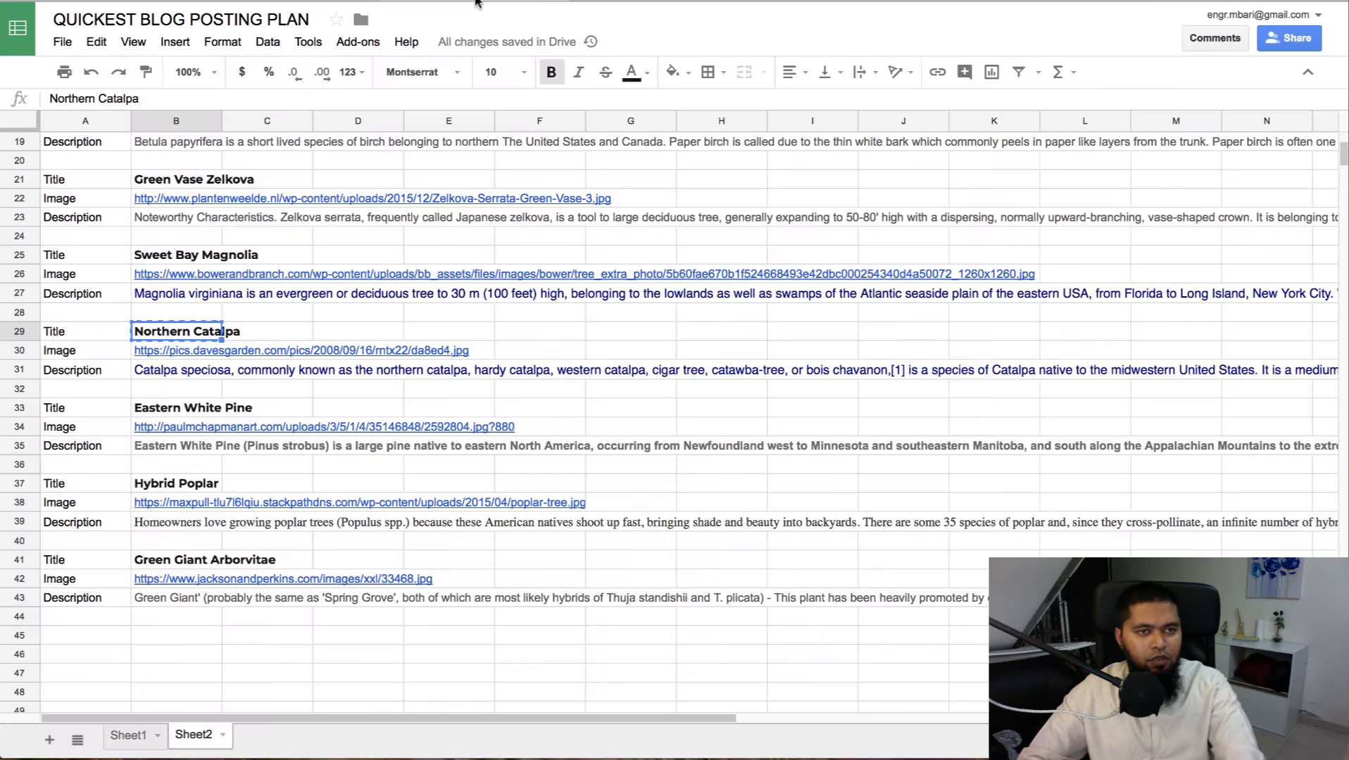
left_click(182, 354)
left_click(641, 3)
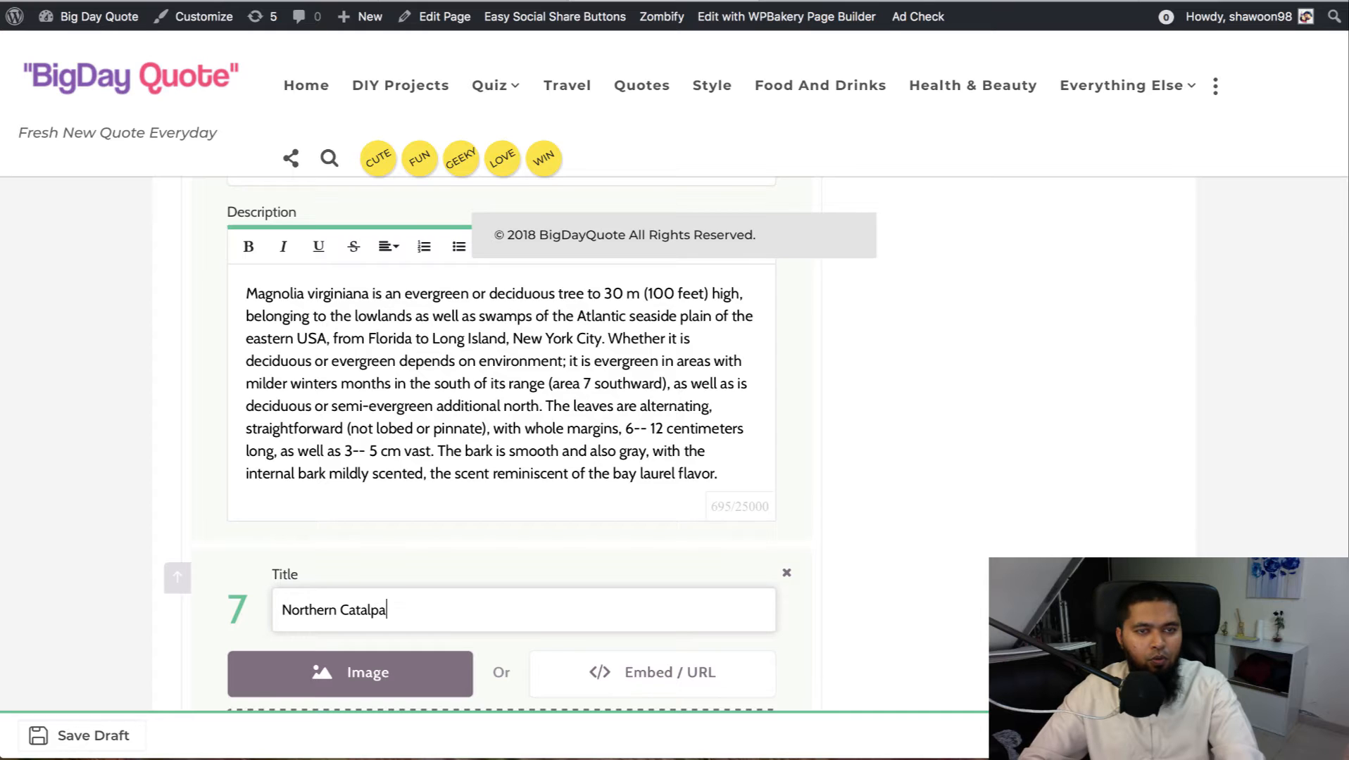
scroll(633, 585, "down", 5)
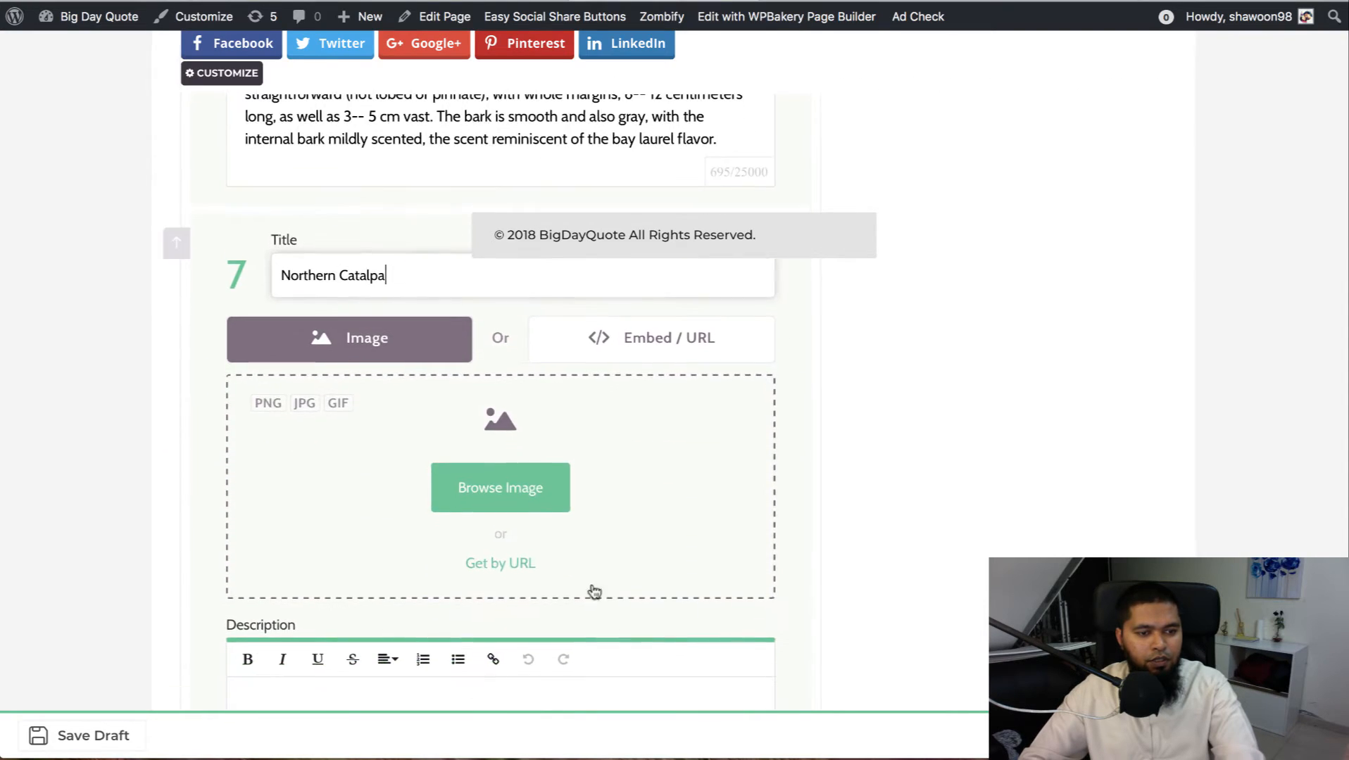
left_click(497, 560)
key("ctrl+v")
left_click(708, 509)
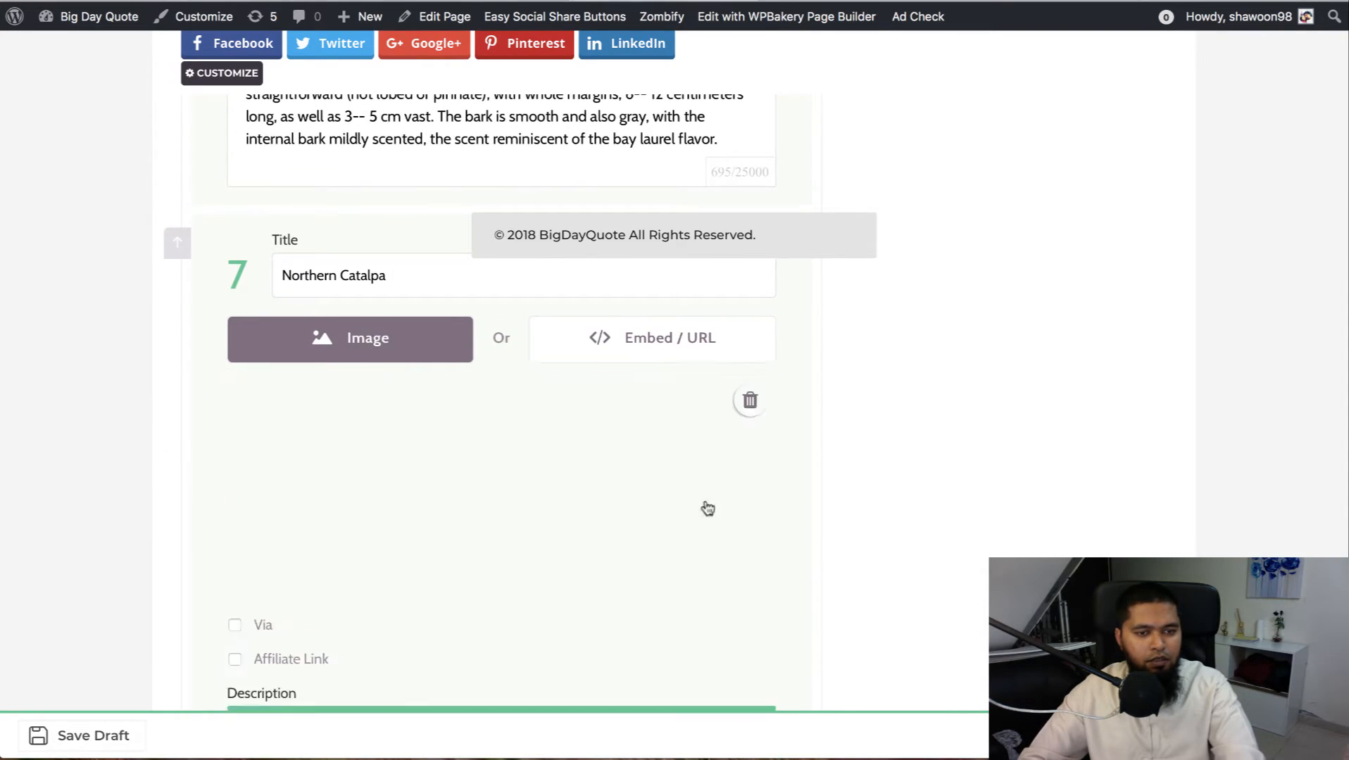
scroll(243, 586, "down", 4)
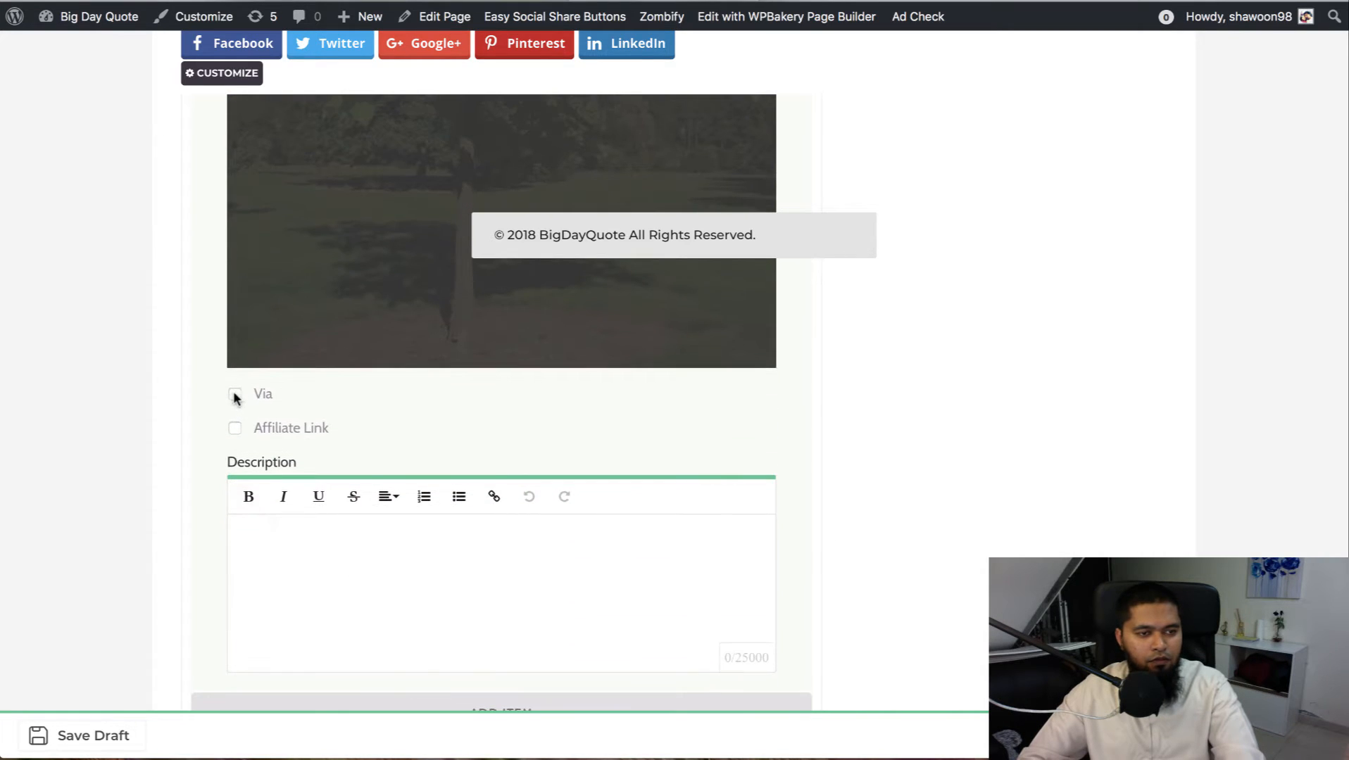
left_click(234, 396)
left_click(340, 502)
key("ctrl+v")
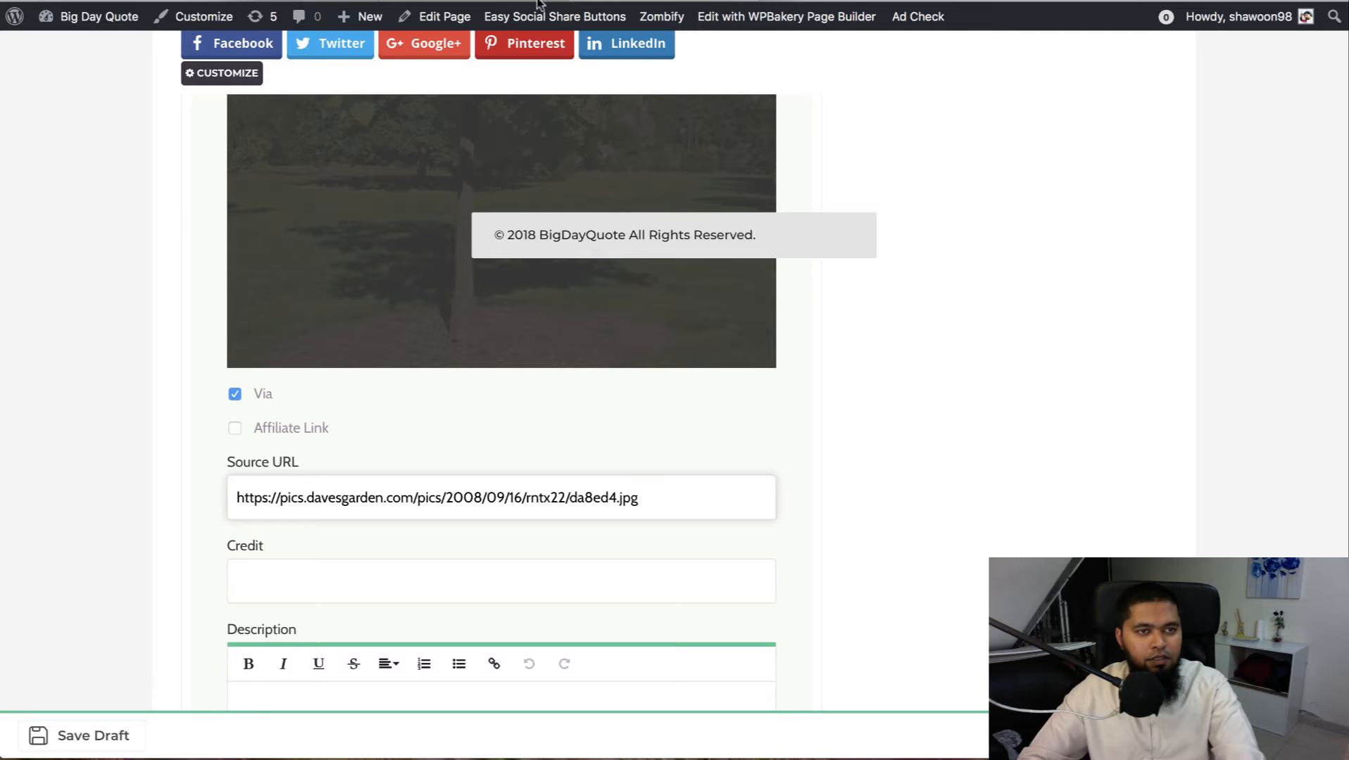
- Copy the Northern Catalpa description from spreadsheet cell B31 into a new single-article rewrite in Spin Rewriter and remove the "[1]" reference
left_click(491, 1)
left_click(168, 371)
key("ctrl+c")
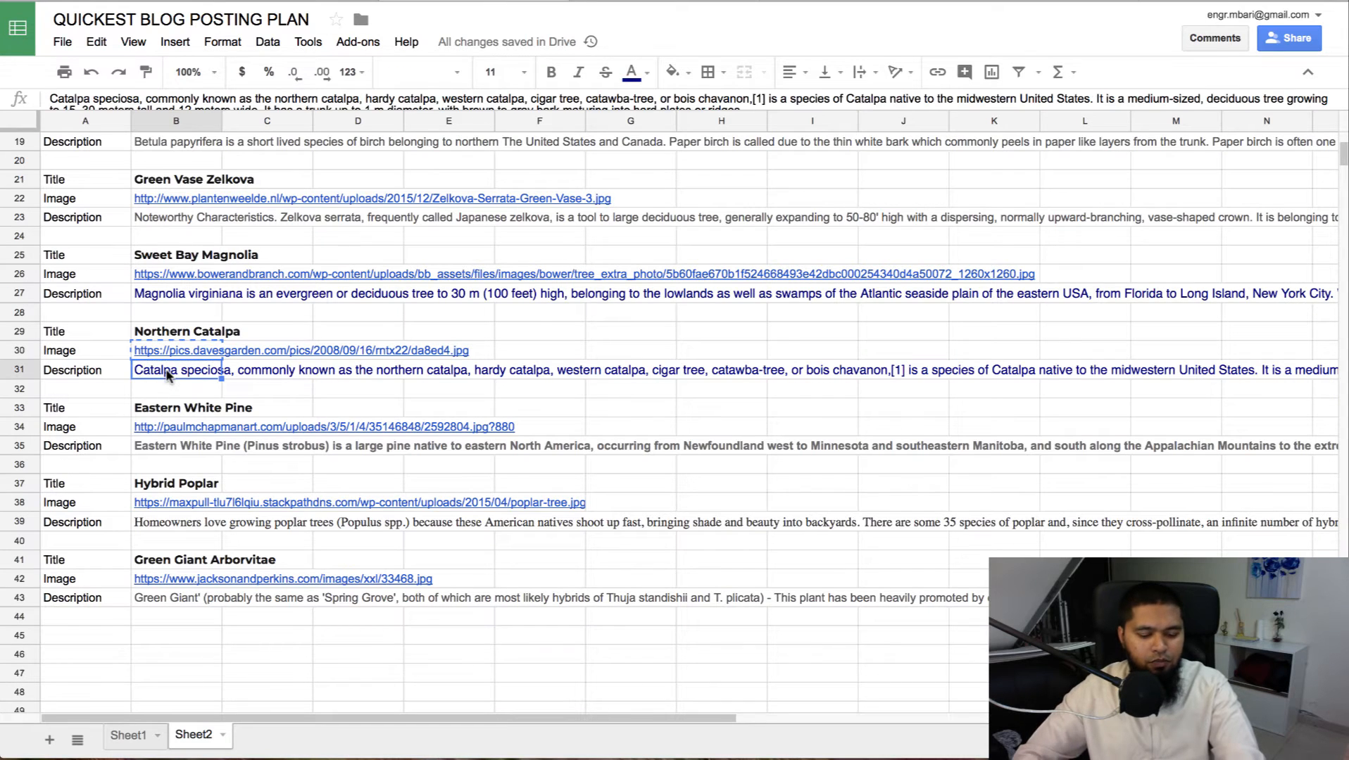
left_click(833, 2)
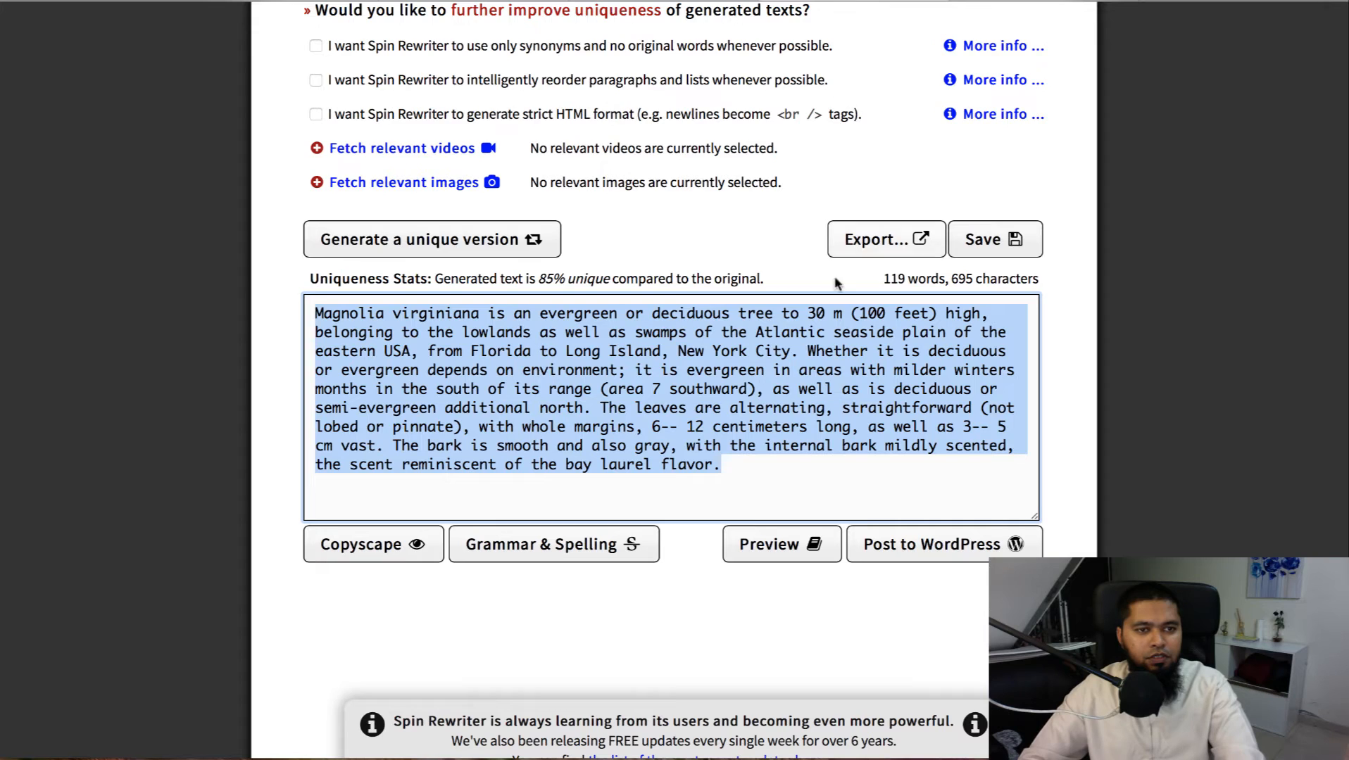
scroll(299, 398, "up", 10)
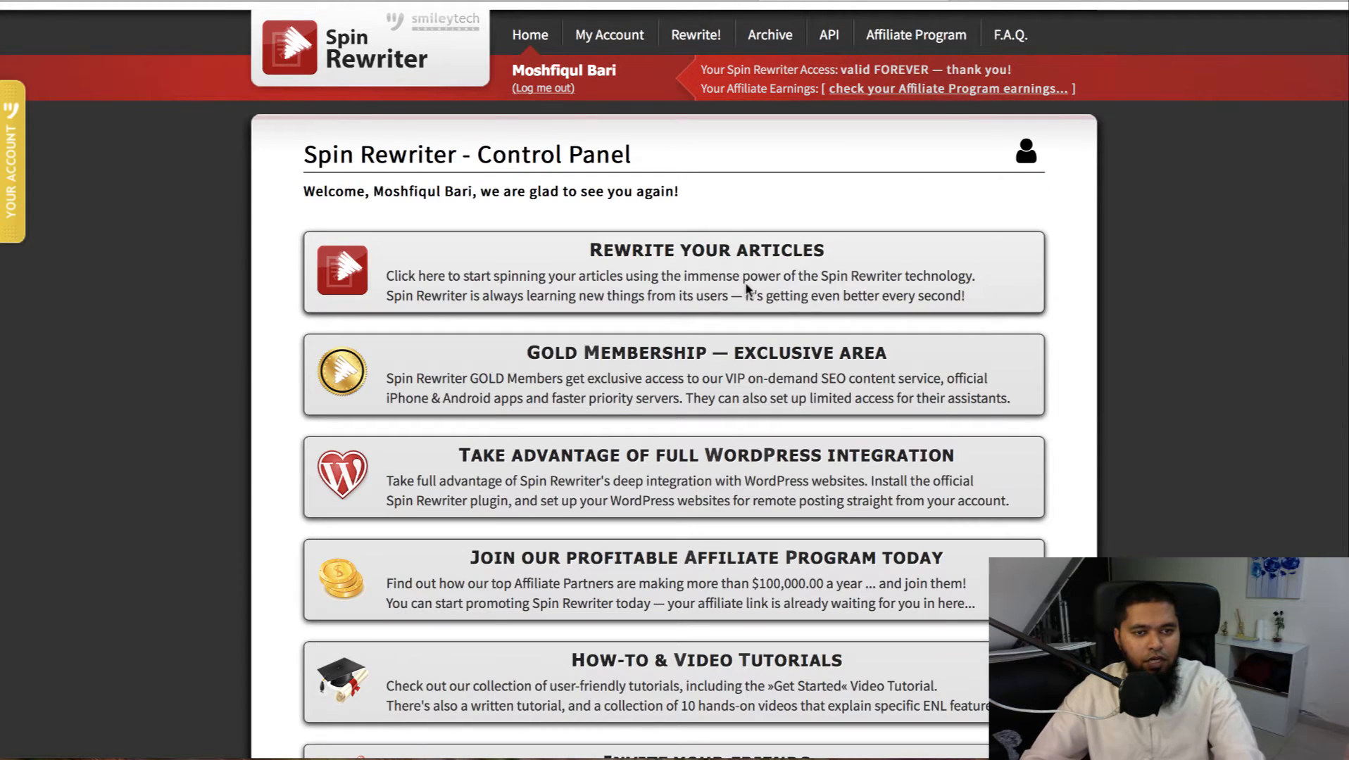
left_click(748, 288)
left_click(642, 494)
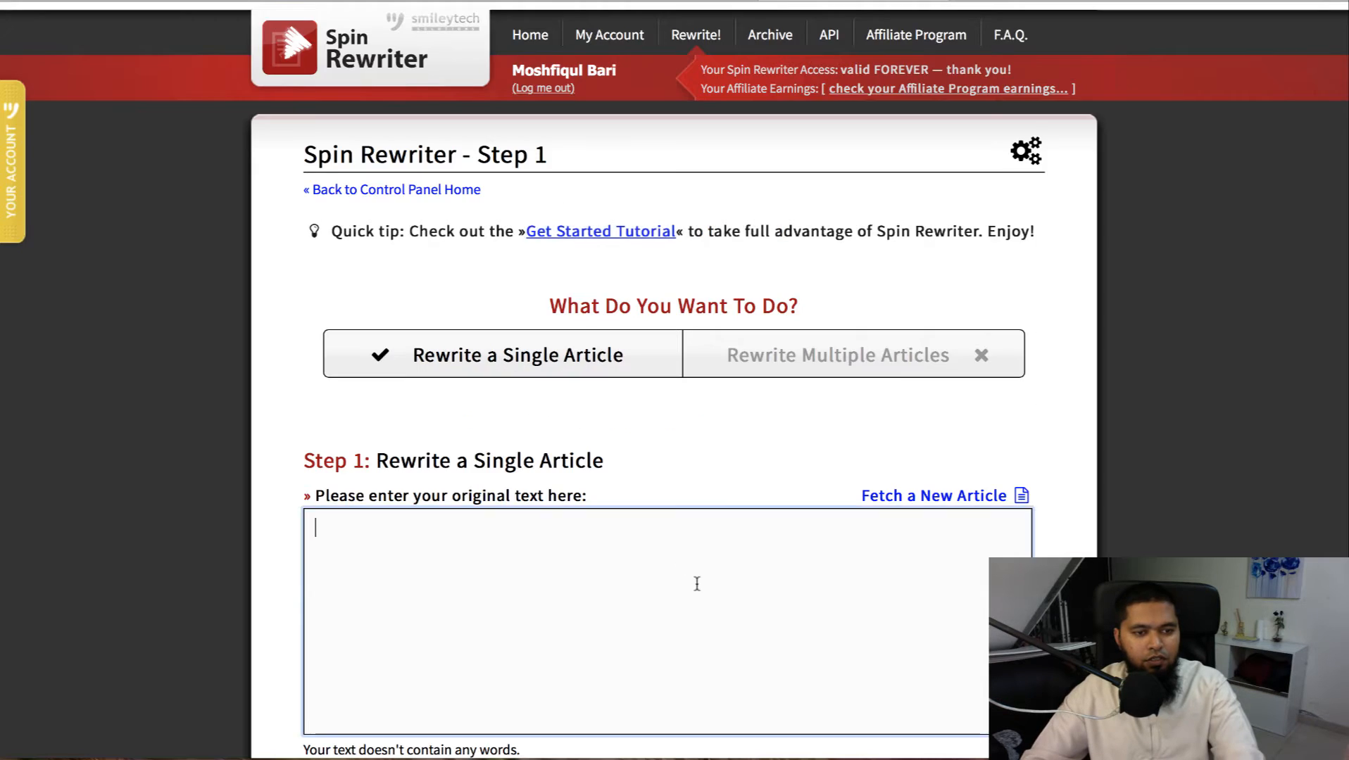
key("ctrl+v")
scroll(1055, 433, "down", 6)
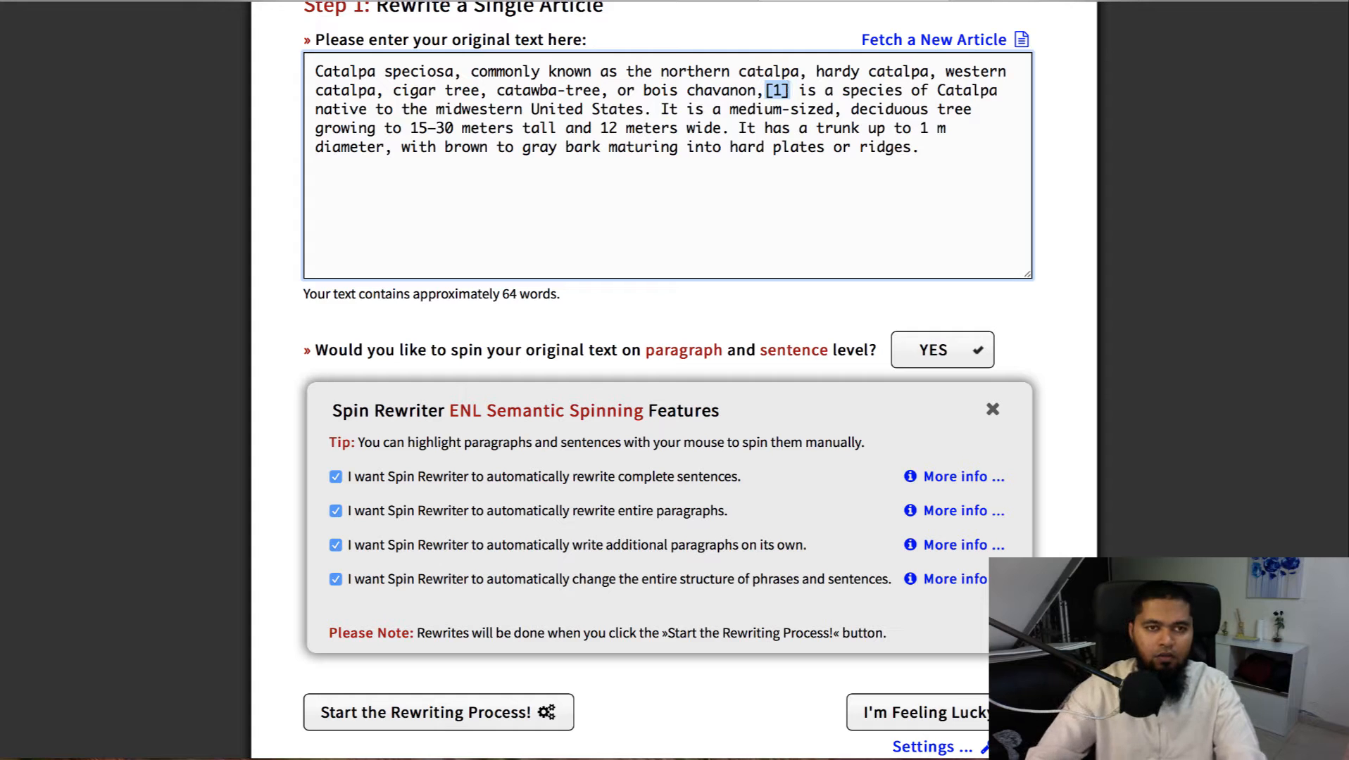
key("BackSpace")
- Process the Catalpa text with I'm Feeling Lucky and generate a unique version of it
scroll(1092, 345, "down", 3)
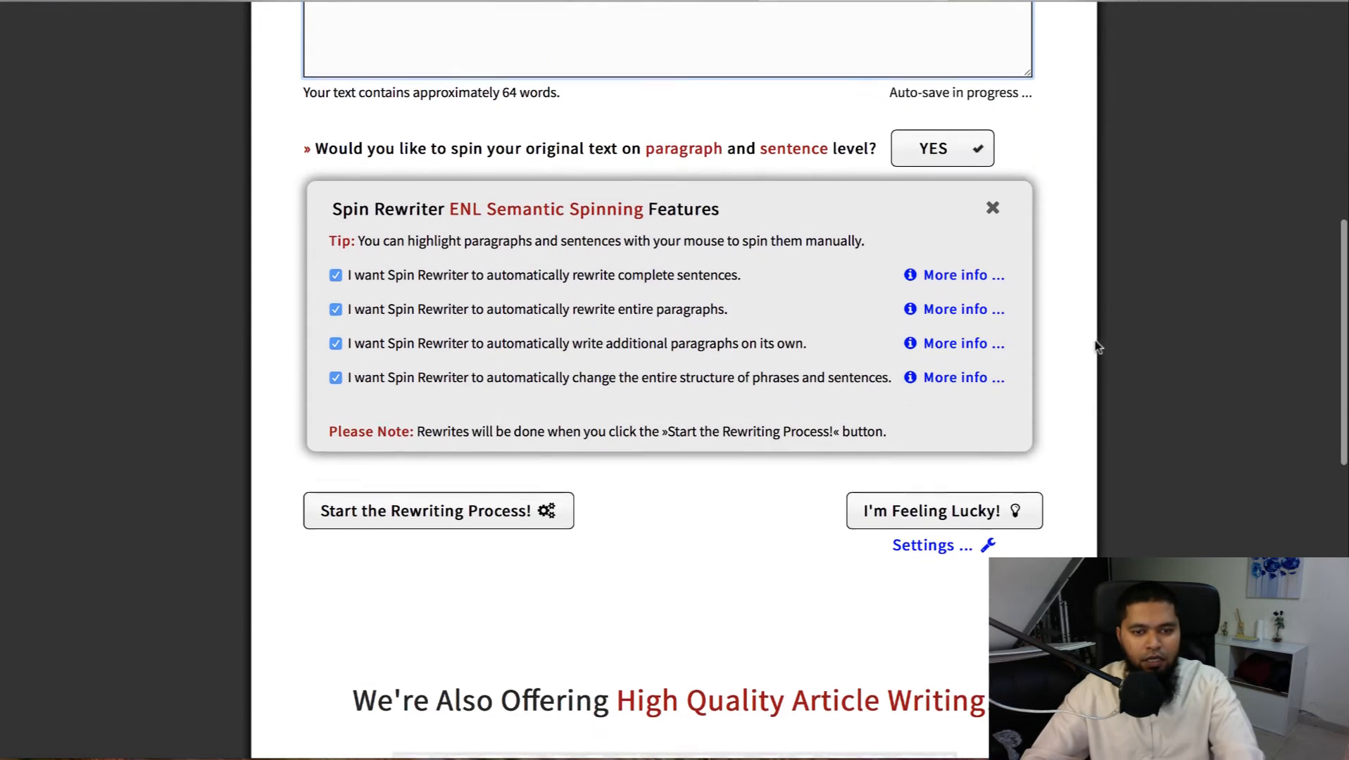
left_click(890, 510)
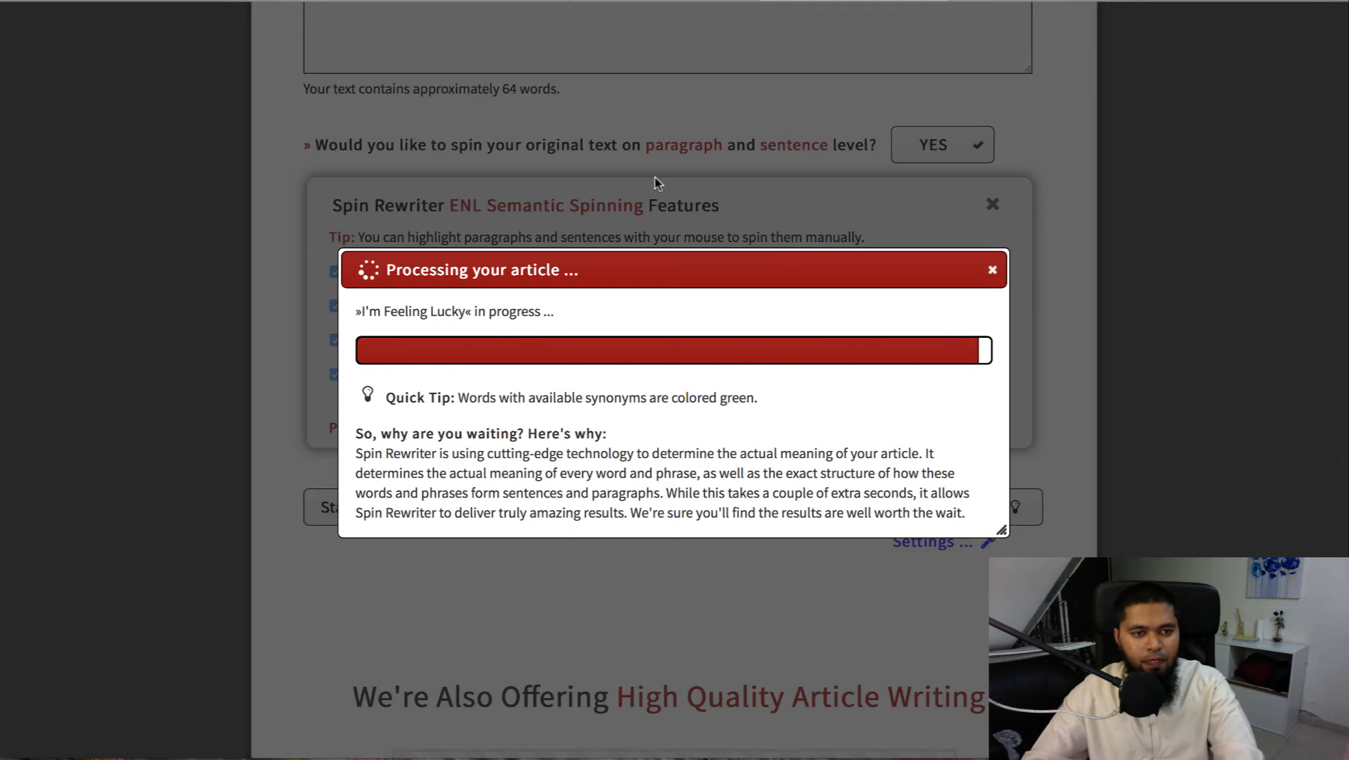
scroll(639, 204, "down", 10)
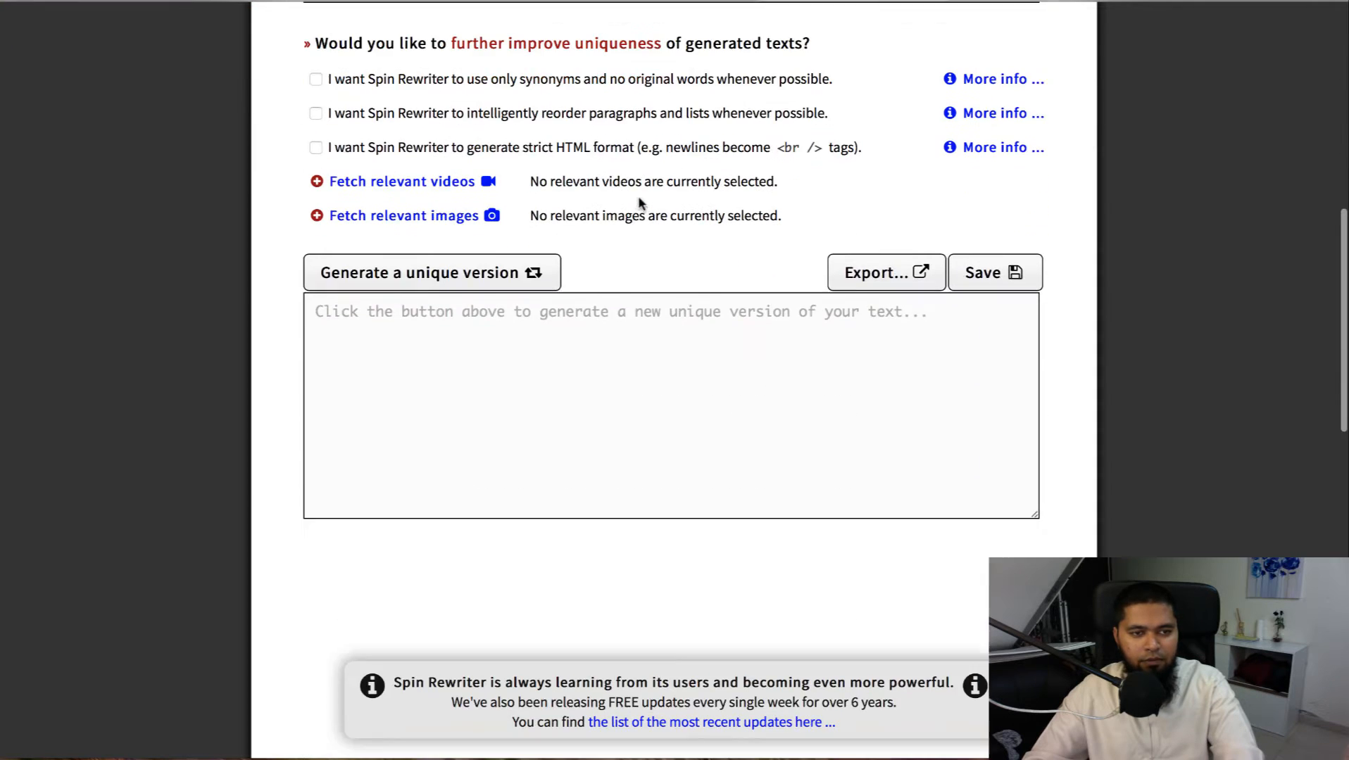
left_click(553, 251)
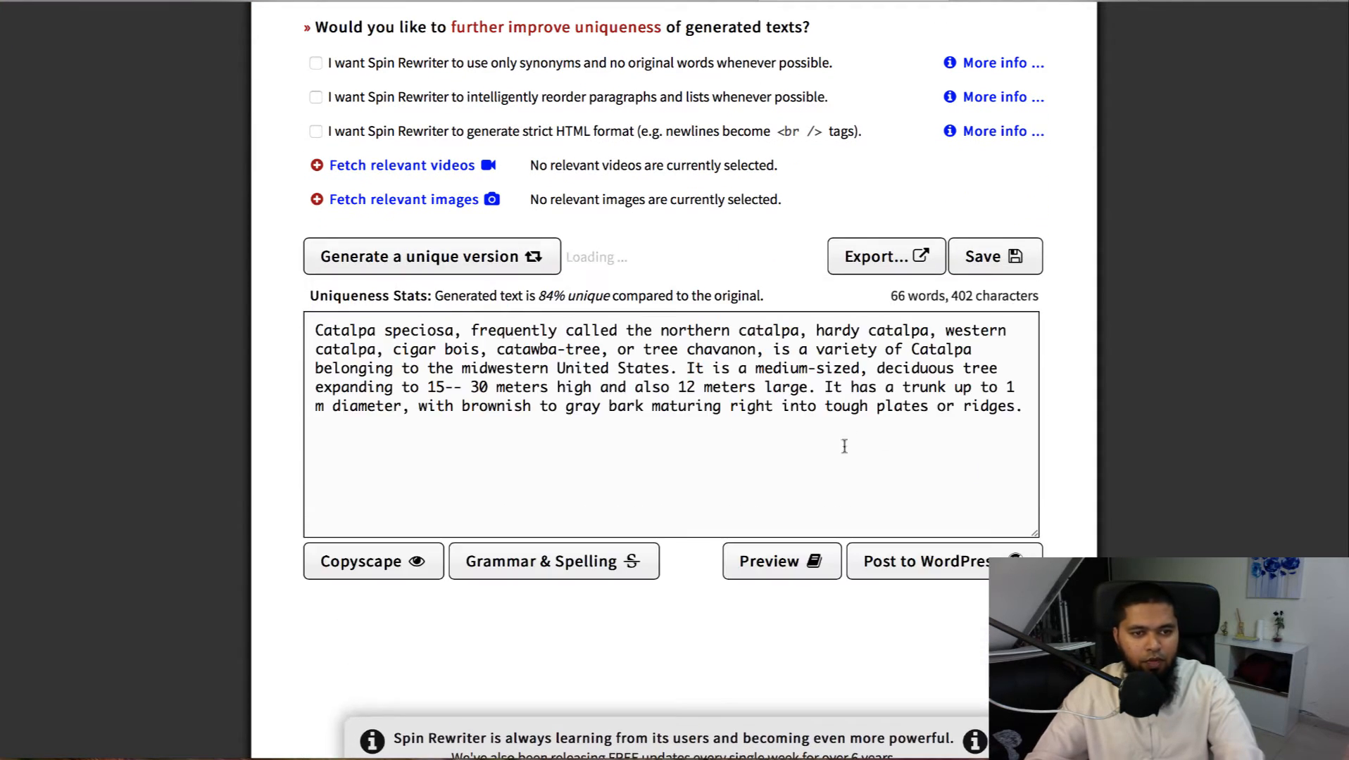
- Copy the whole rewritten Catalpa text from Spin Rewriter into the Northern Catalpa item's description in the WordPress post
left_click(819, 398)
key("ctrl+a")
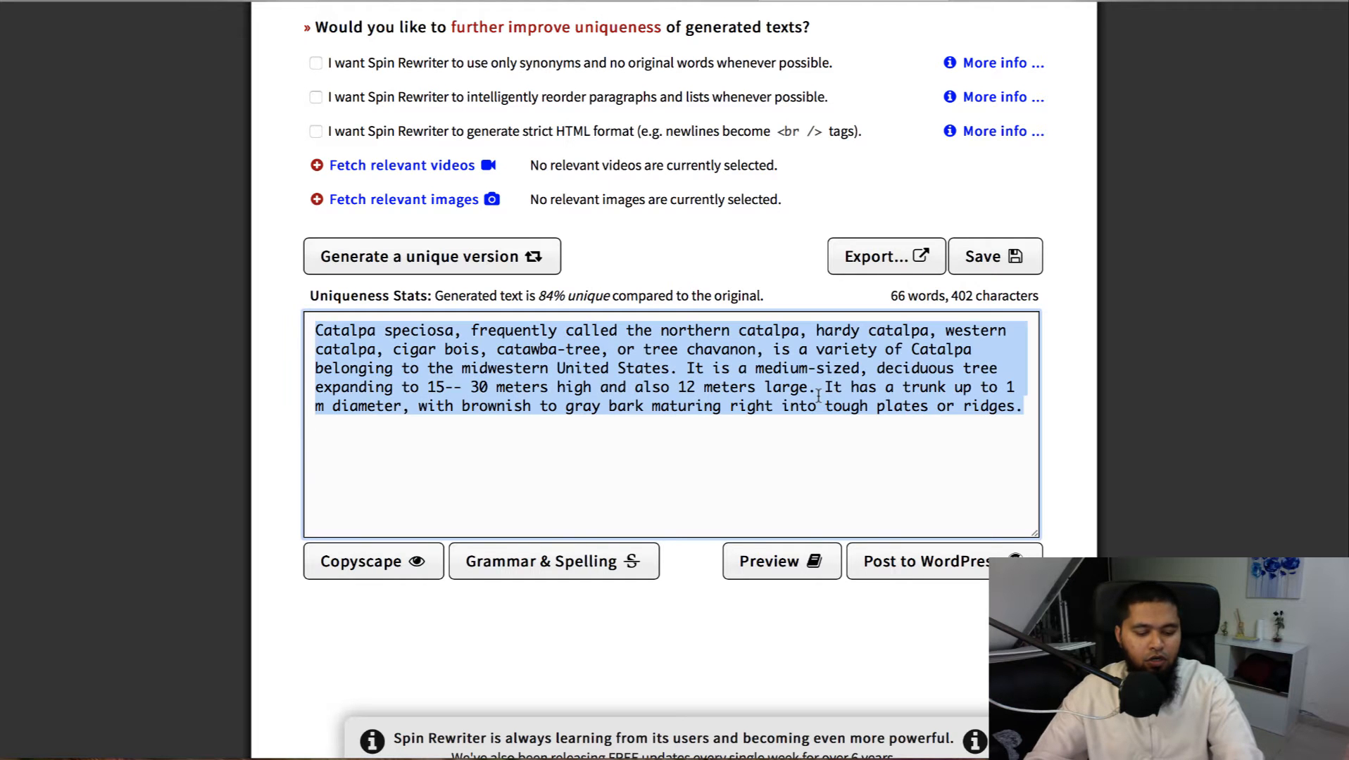
left_click(644, 1)
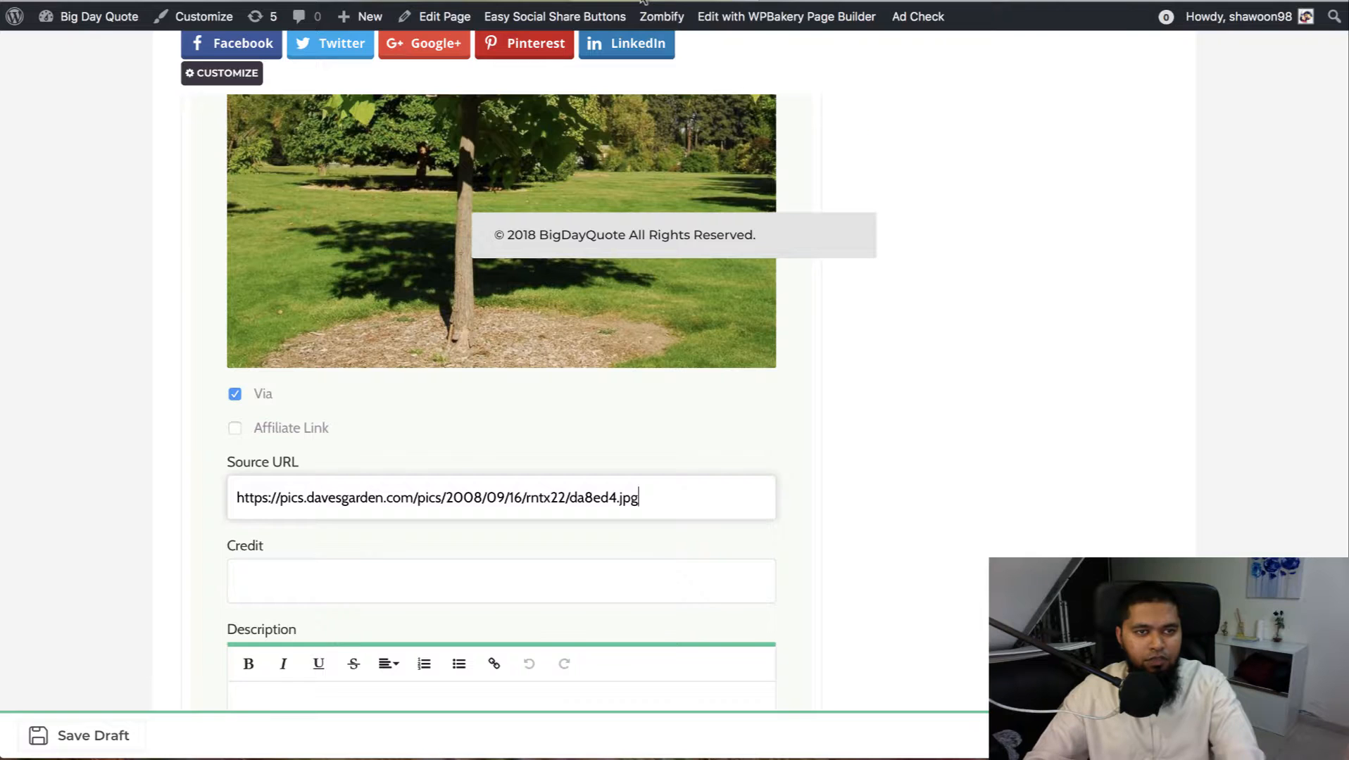
scroll(602, 277, "down", 3)
left_click(494, 485)
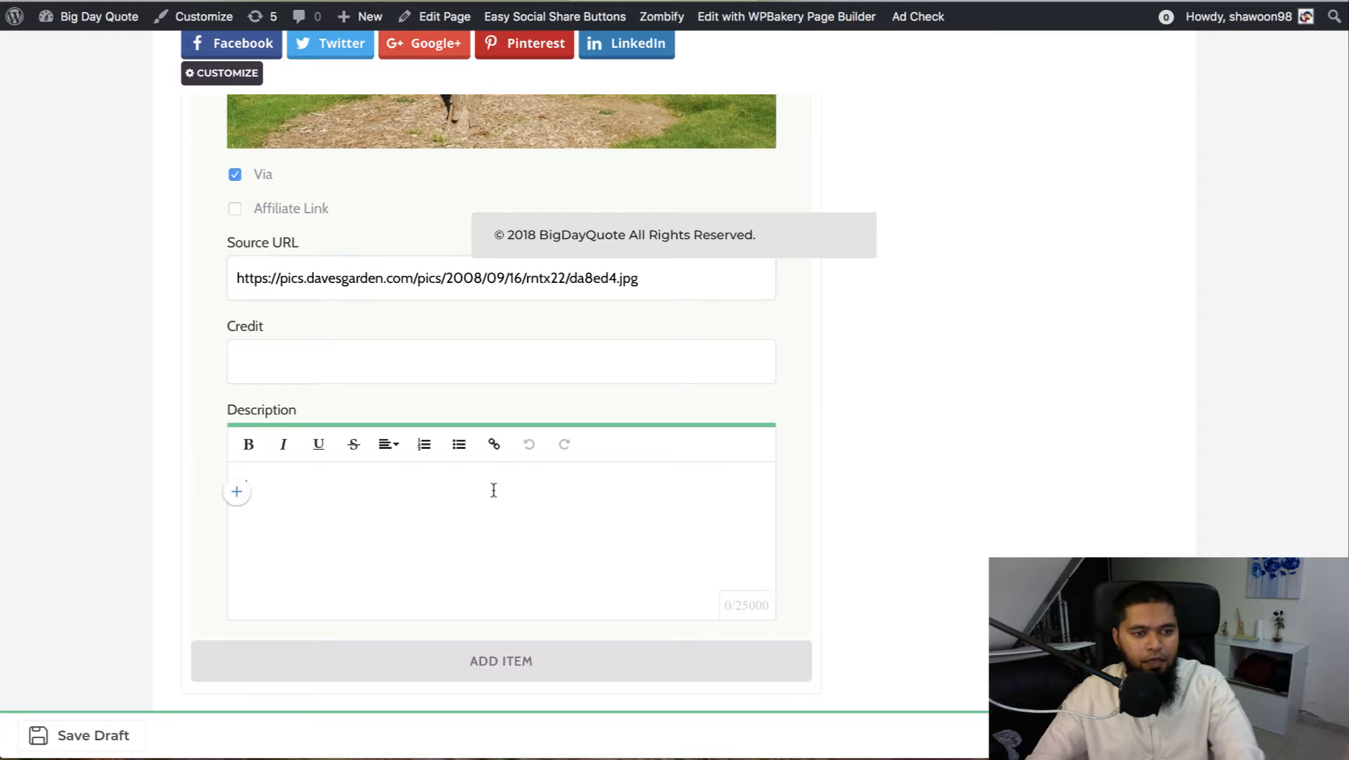
key("ctrl+v")
- Add item 8 to the list and title it "Eastern White Pine", copied from spreadsheet cell B33
scroll(958, 387, "down", 4)
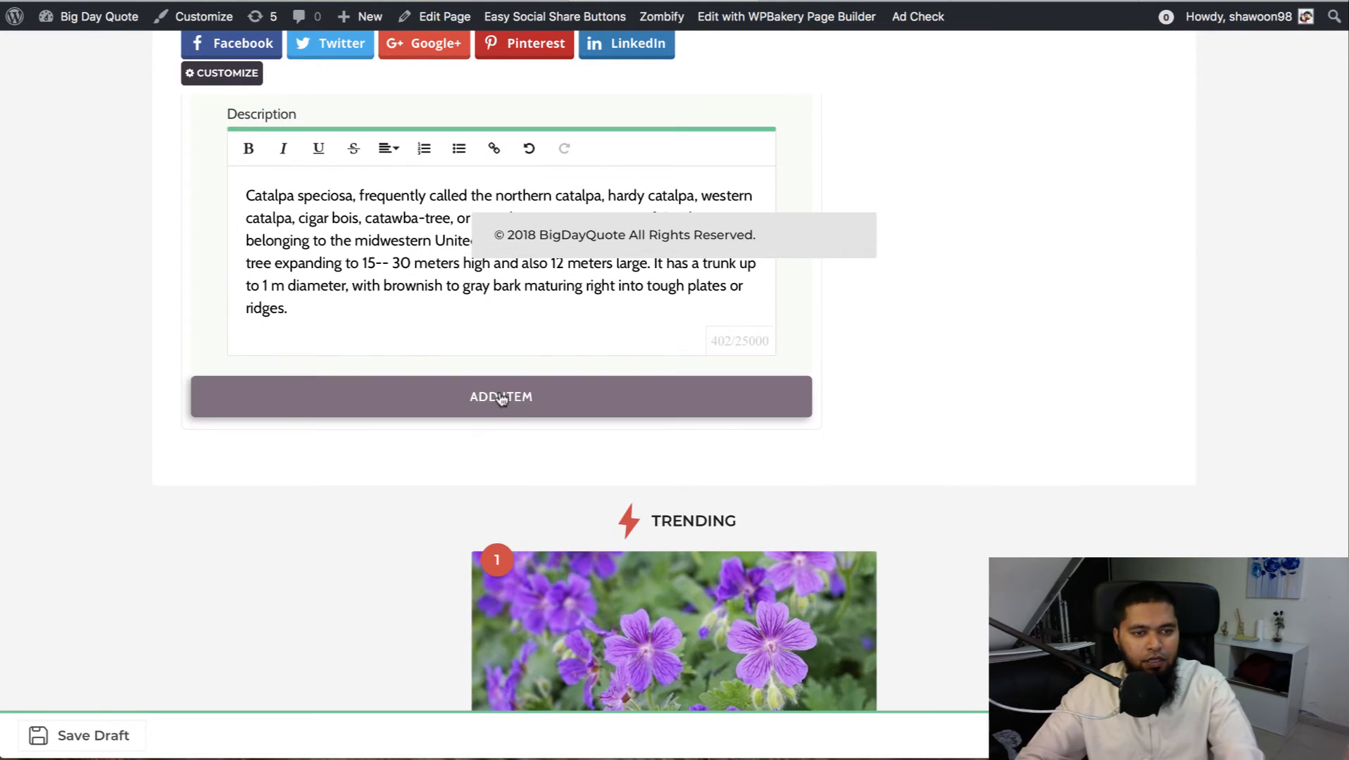
left_click(700, 396)
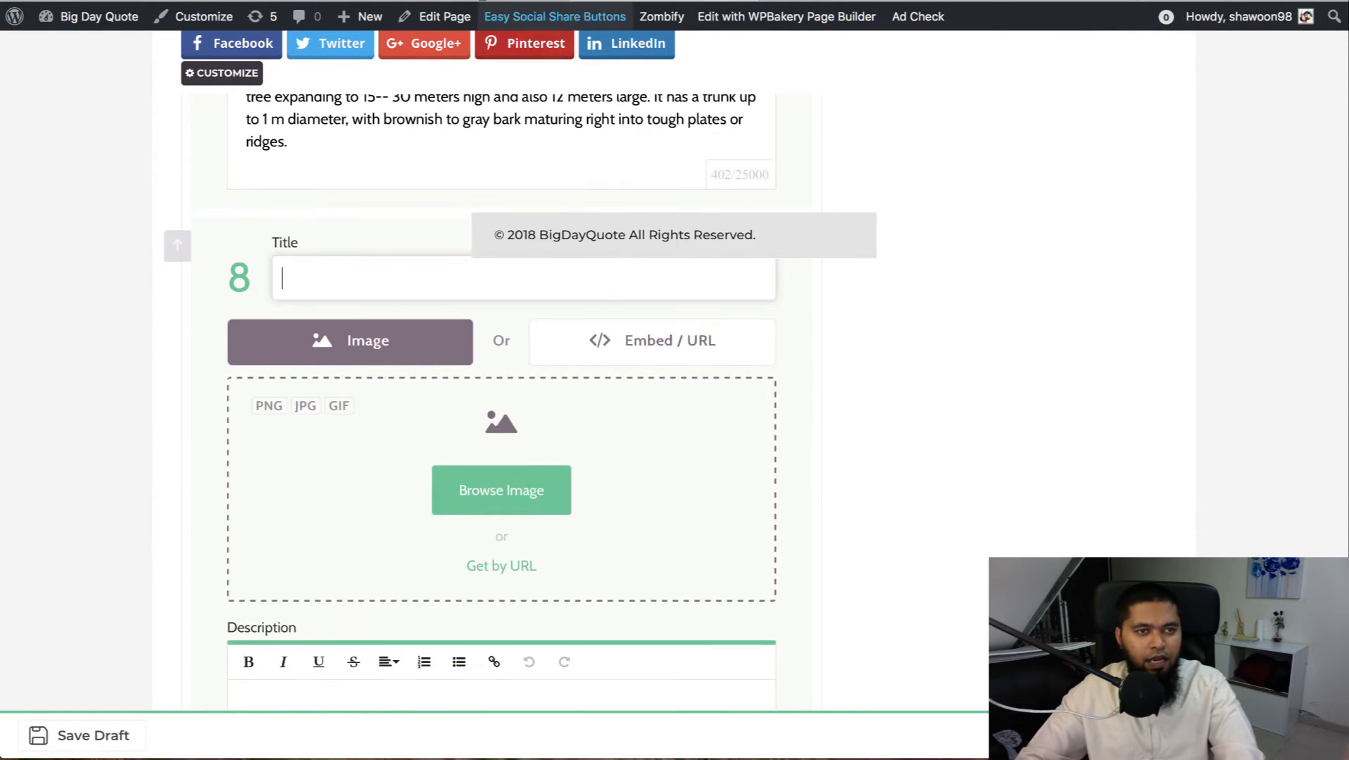
left_click(483, 21)
left_click(159, 409)
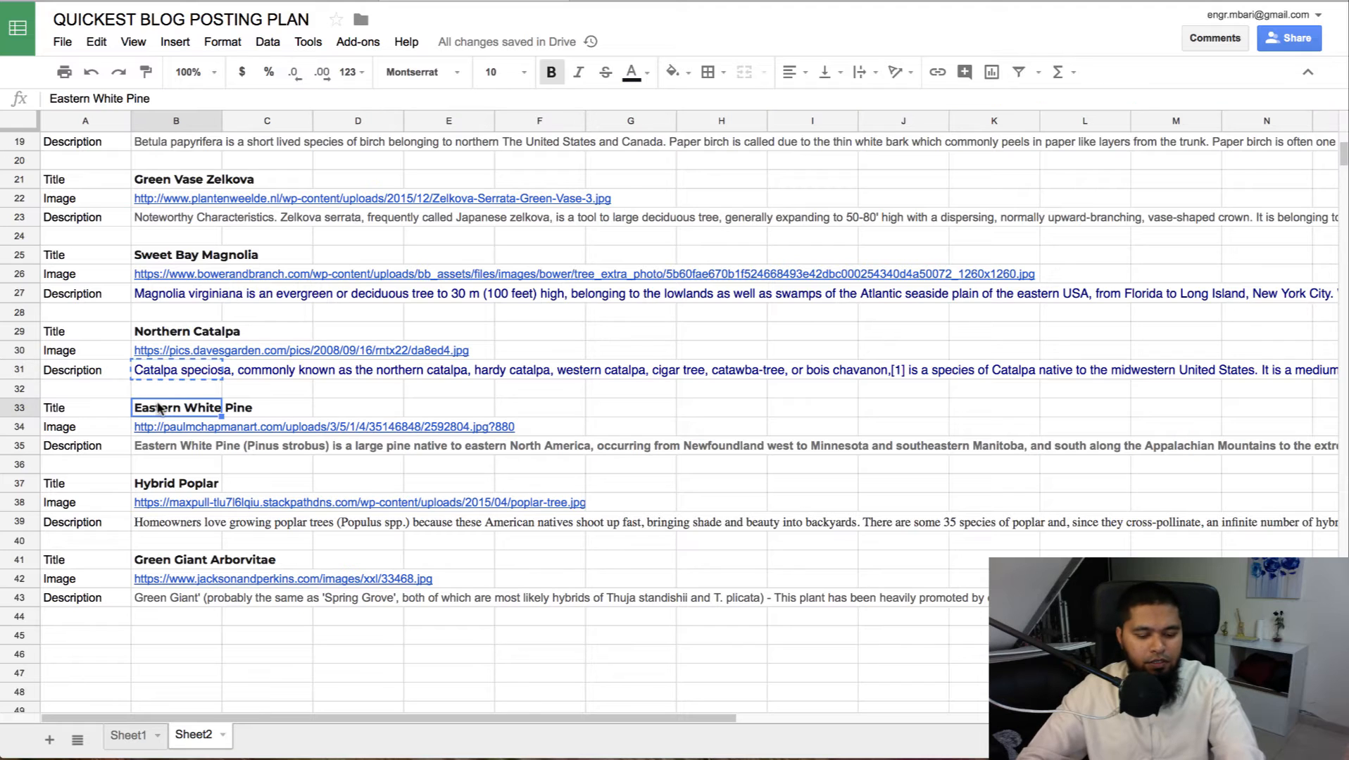
left_click(561, 11)
type("Eastern White Pine")
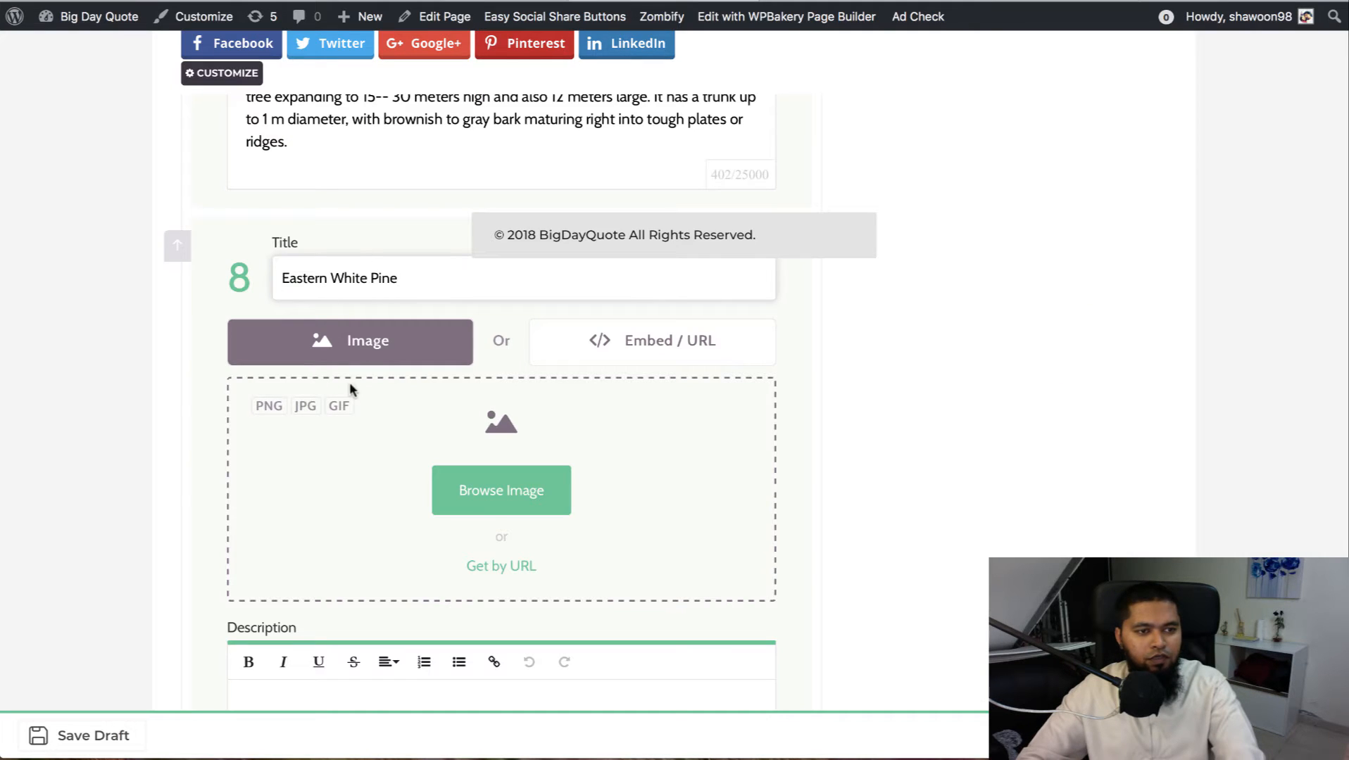
- Try to submit the Eastern White Pine image link from spreadsheet cell B34 as item 8's image by URL
left_click(444, 0)
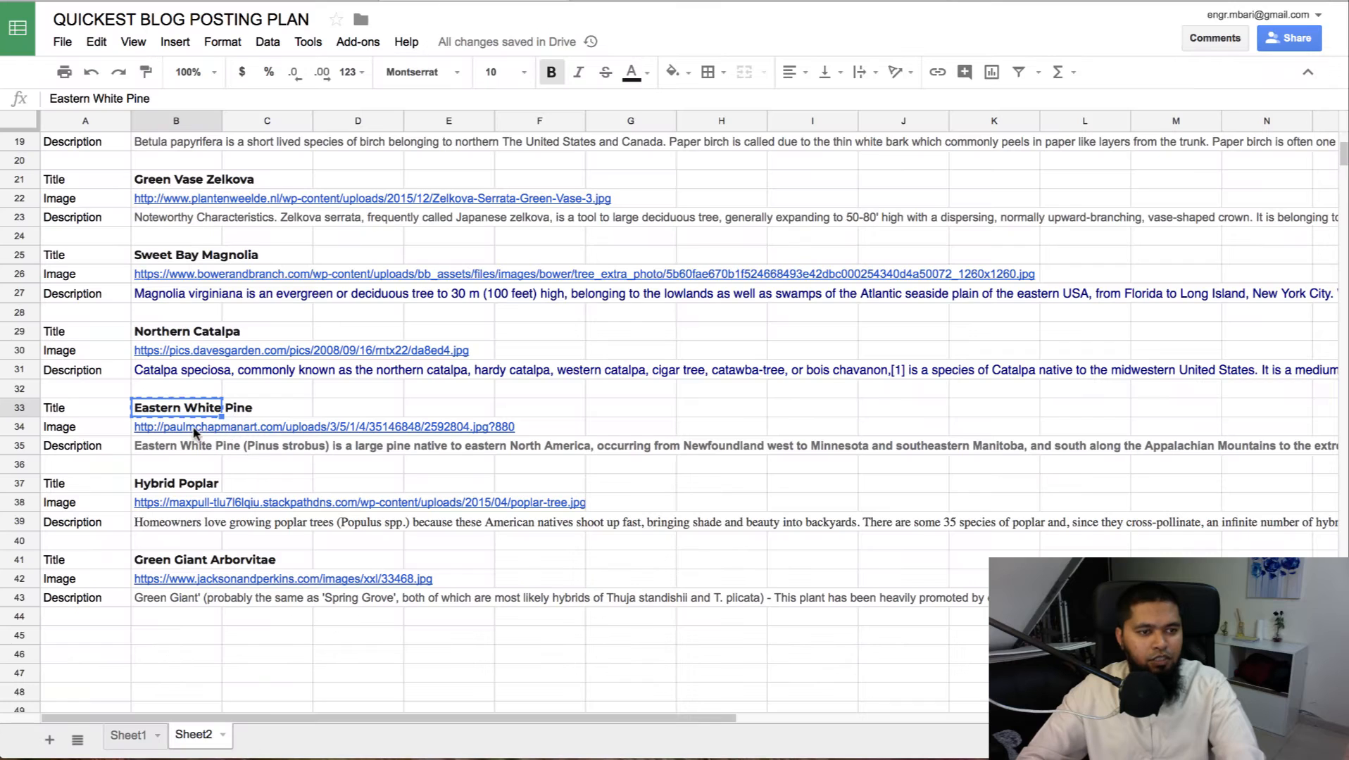
left_click(170, 431)
left_click(708, 8)
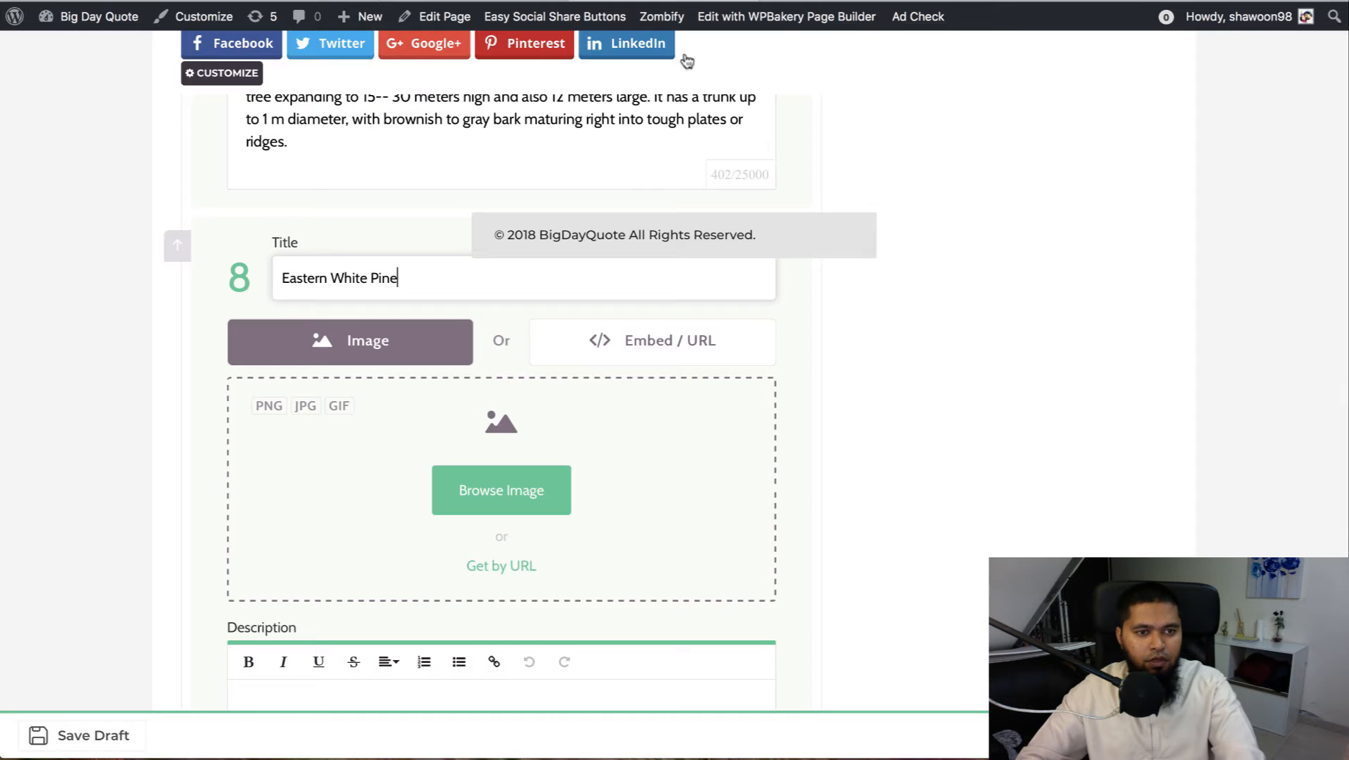
left_click(484, 576)
type("http://paulmchapmanart.com/uploads/3/5/1/4/35146843/592804.jpg?600")
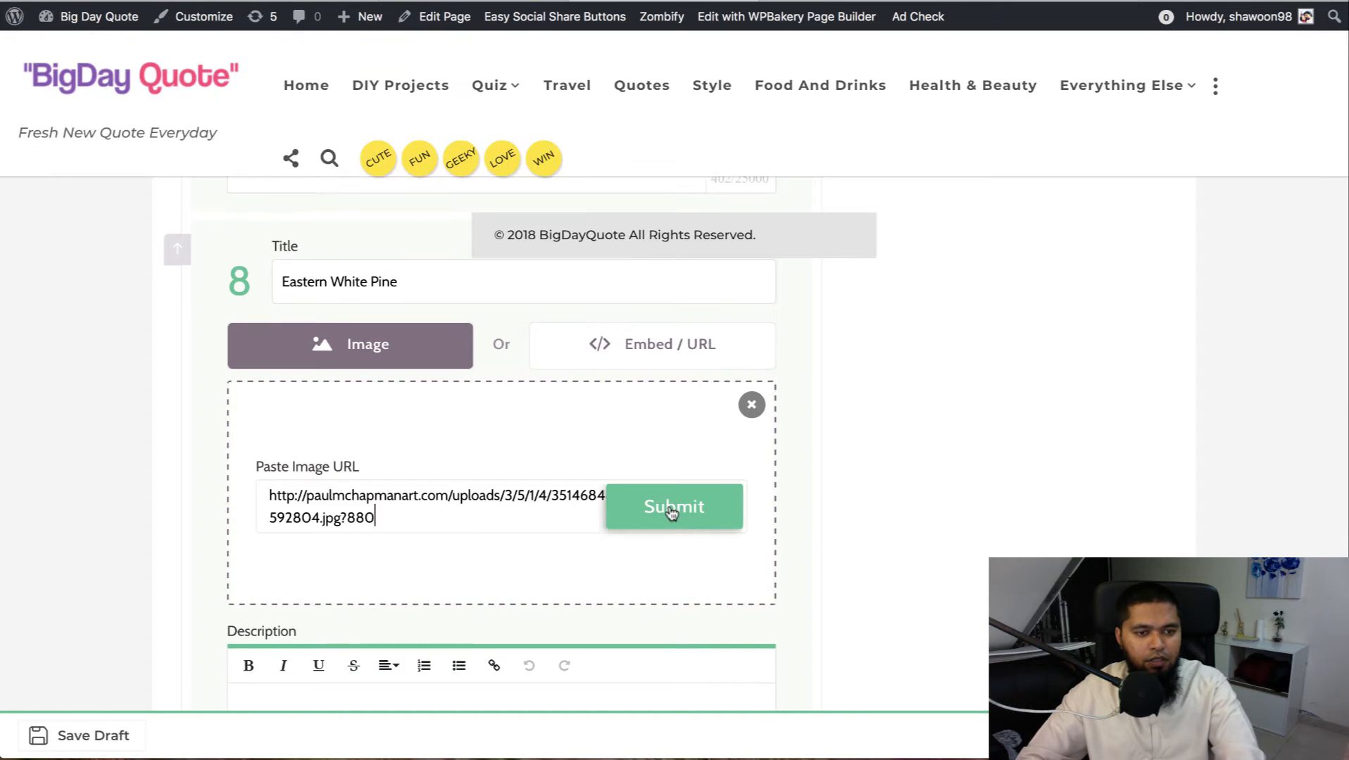
left_click(668, 514)
scroll(644, 439, "down", 3)
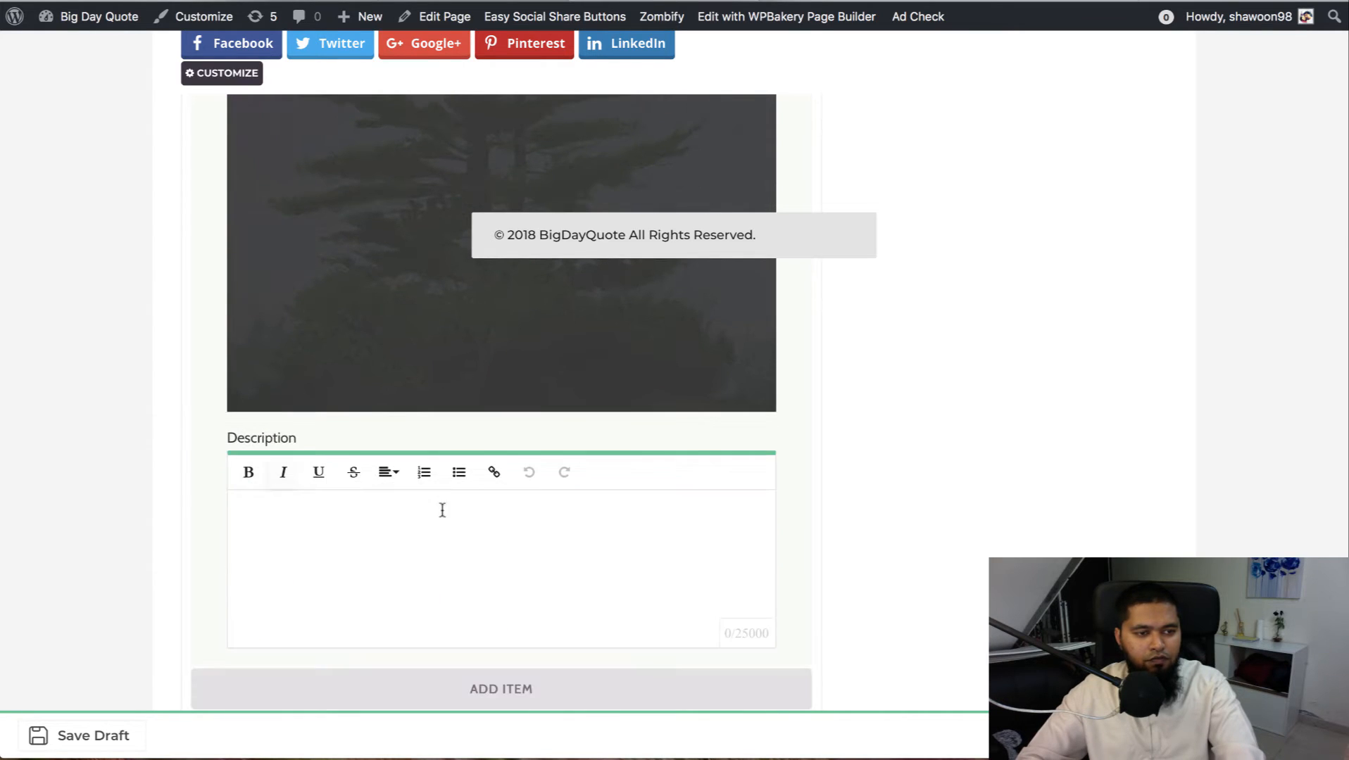
scroll(1053, 492, "up", 5)
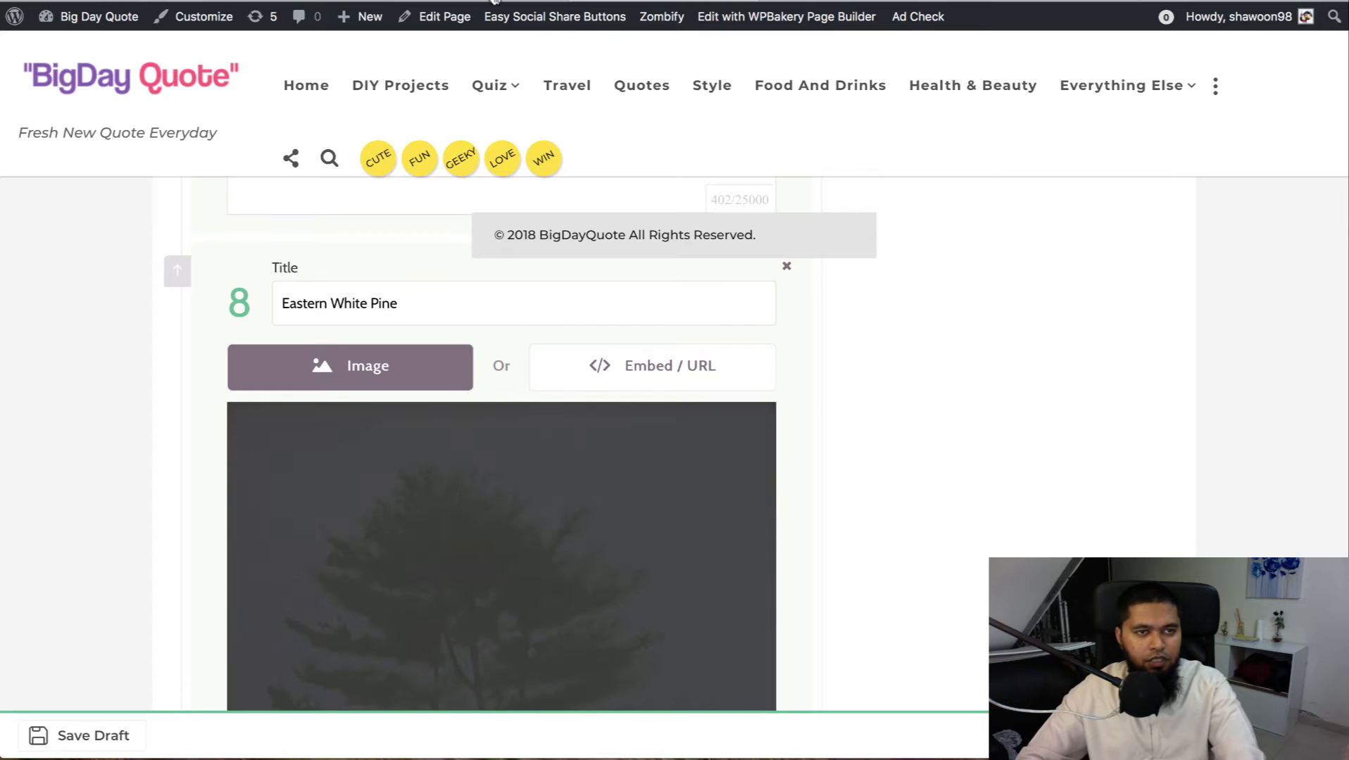
- Remove "?880" from the end of the image link in spreadsheet cell B34 and open the shortened link to check the picture
left_click(492, 1)
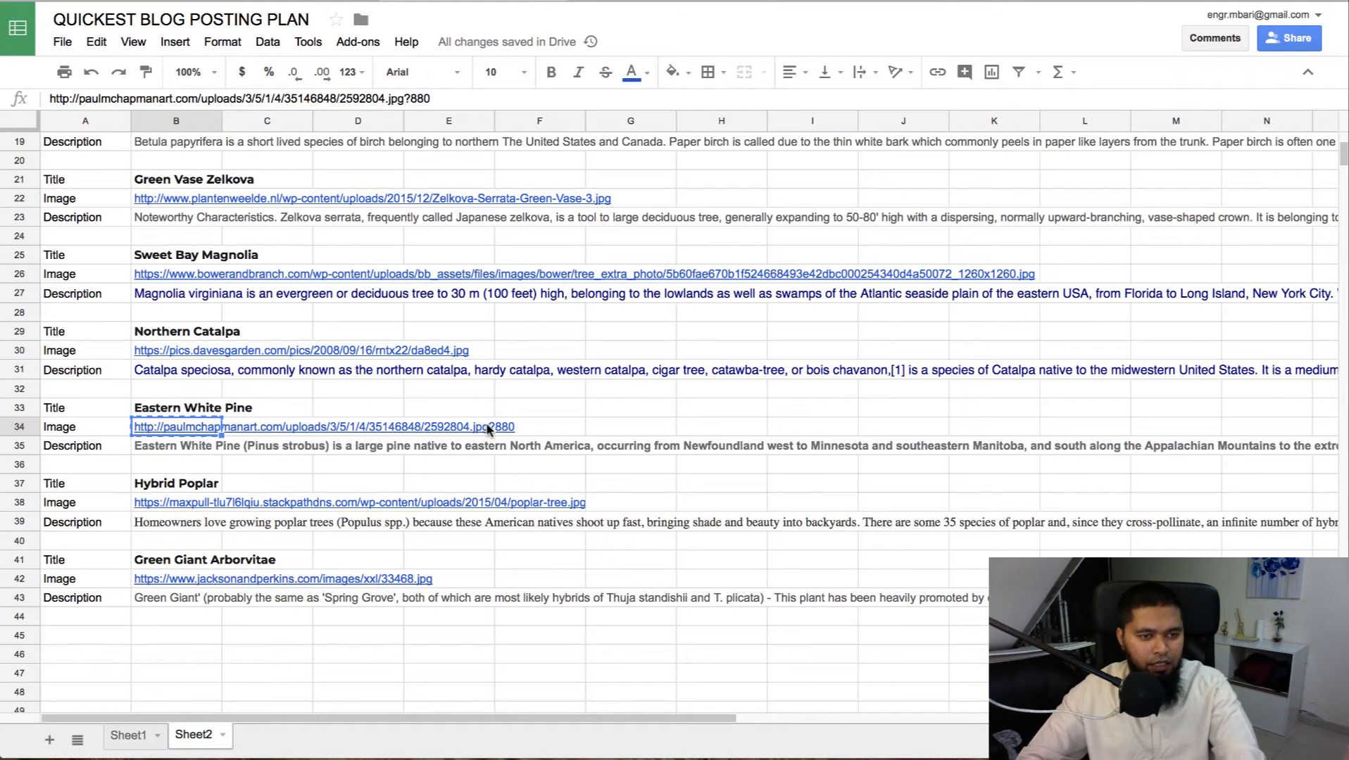
left_click(408, 98)
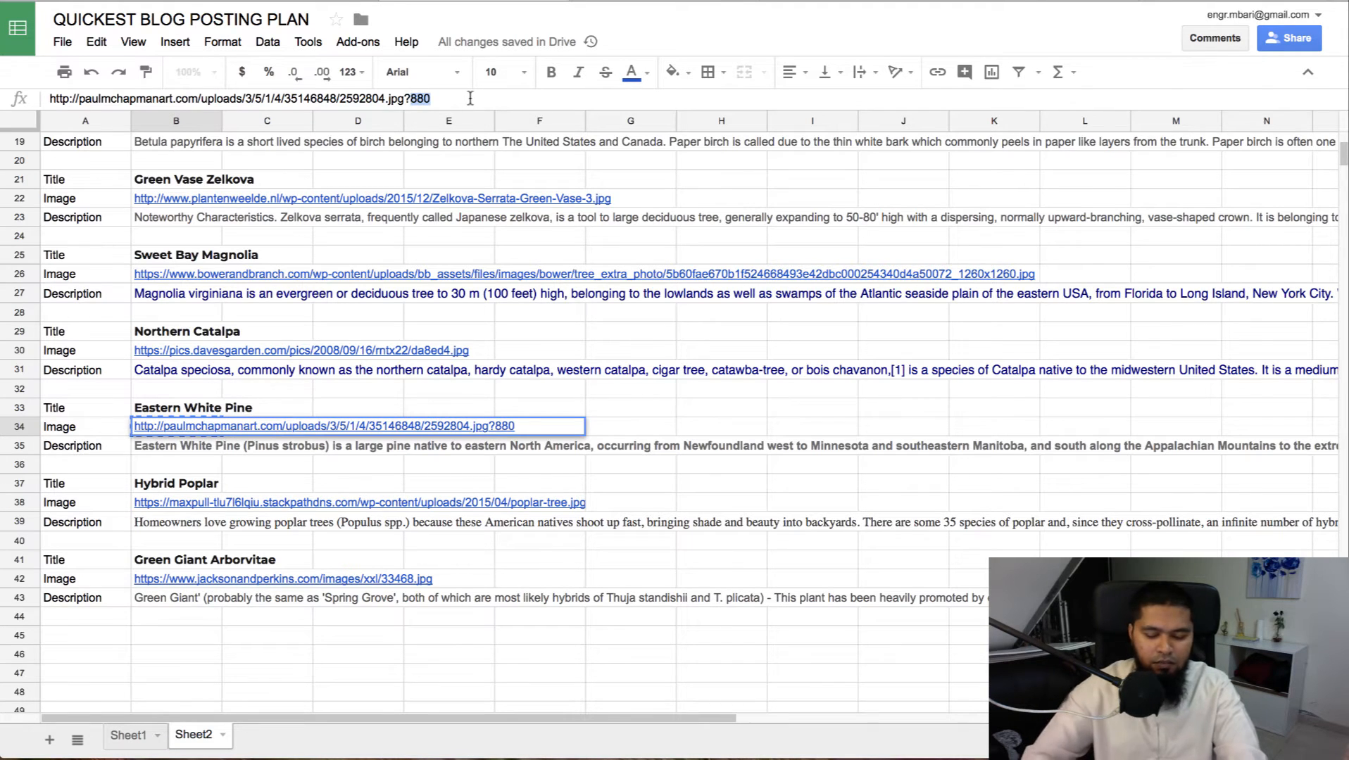
key("Delete")
key("Delete")
key("Delete")
key("Delete")
key("Return")
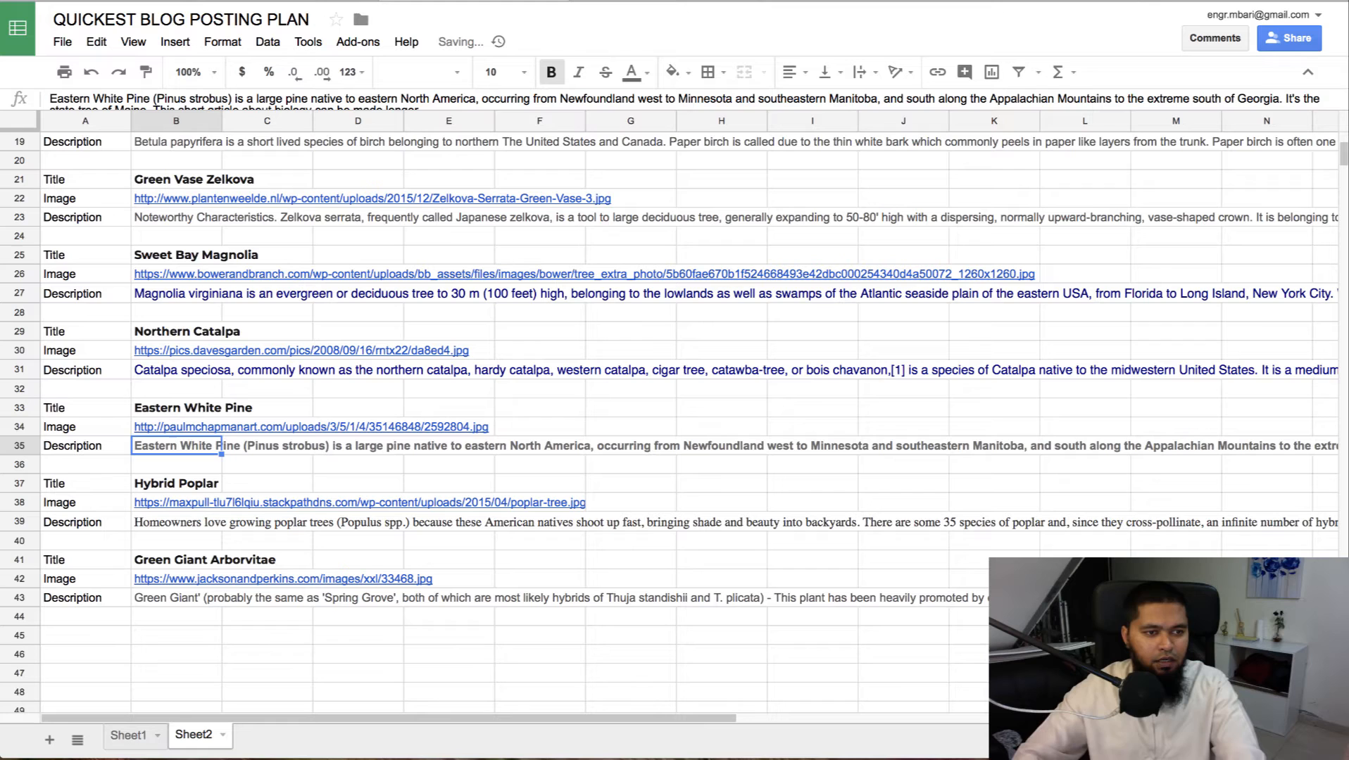
left_click(169, 433)
left_click(176, 407)
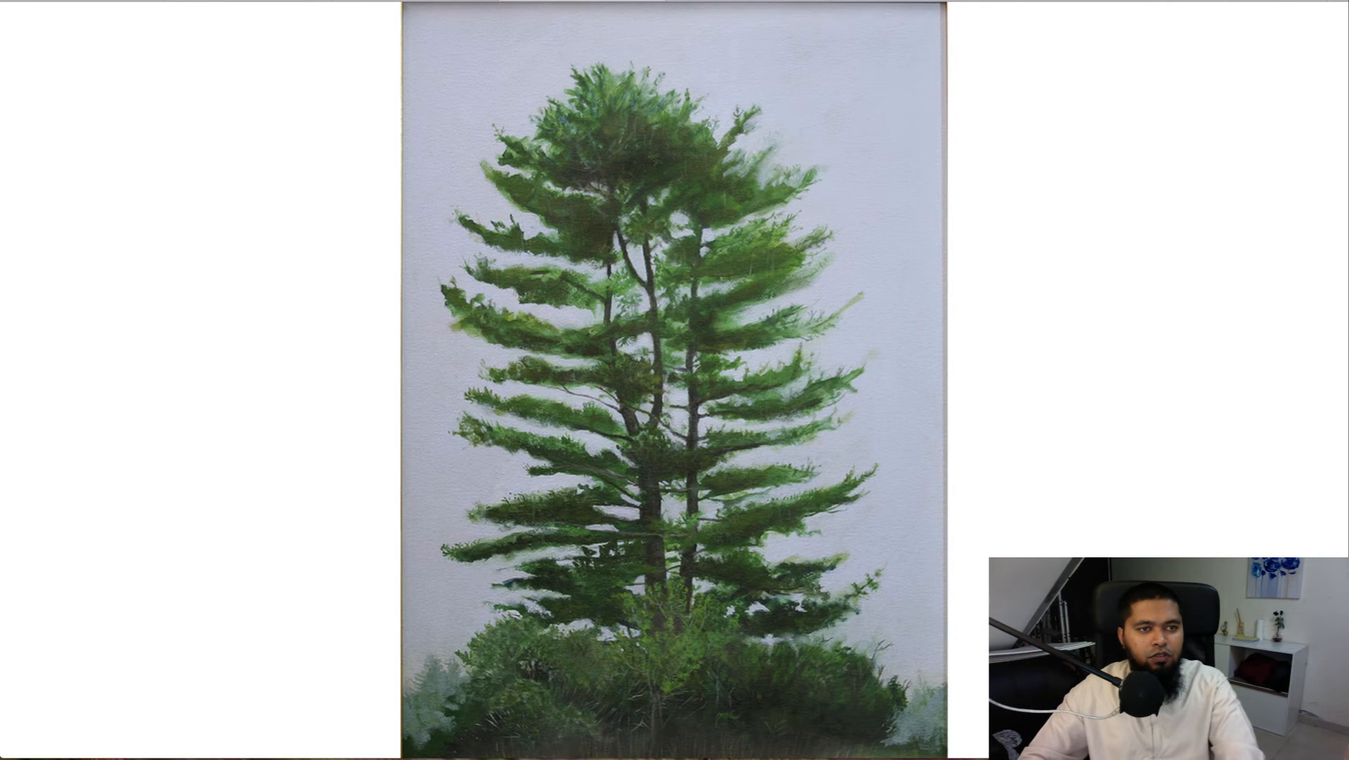
key("ctrl+w")
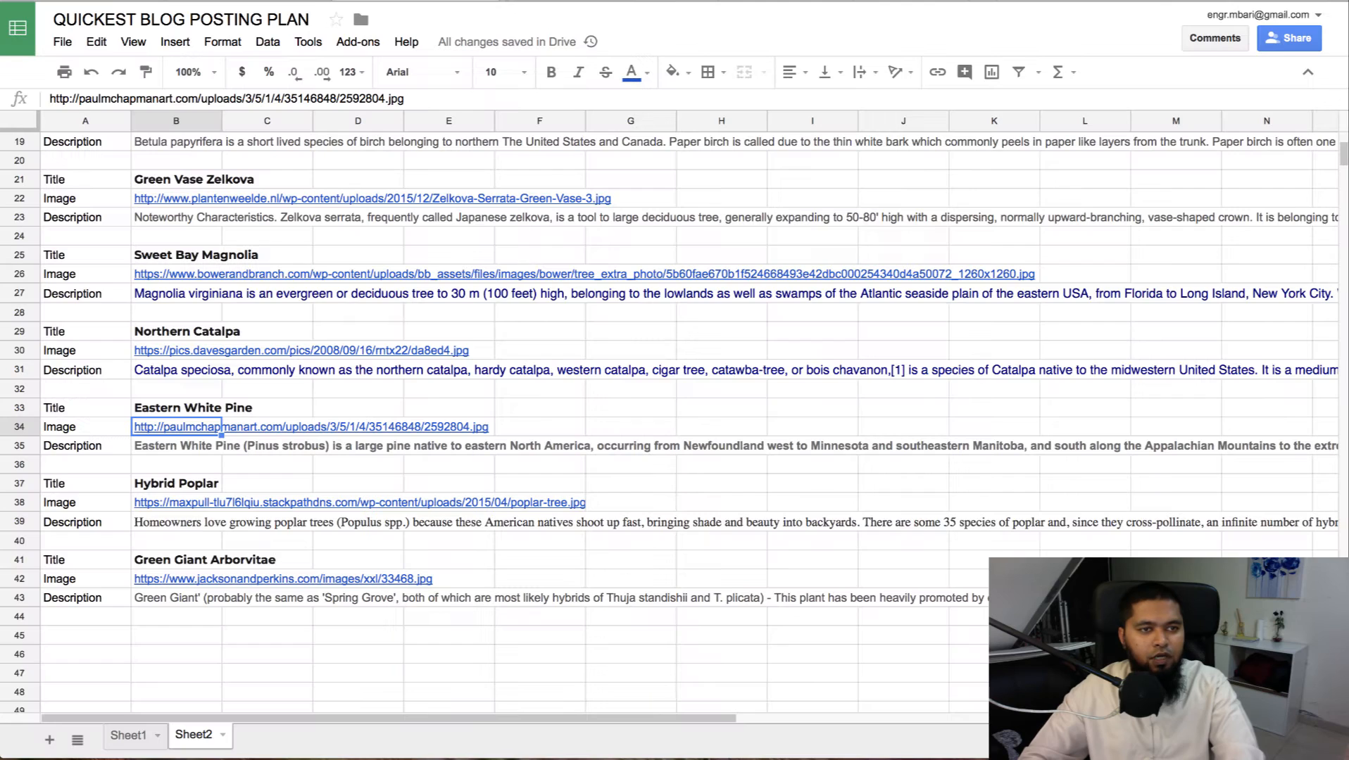
- Delete item 8's current image and submit the shortened link copied from cell B34 as its image by URL
left_click(645, 1)
scroll(465, 319, "down", 6)
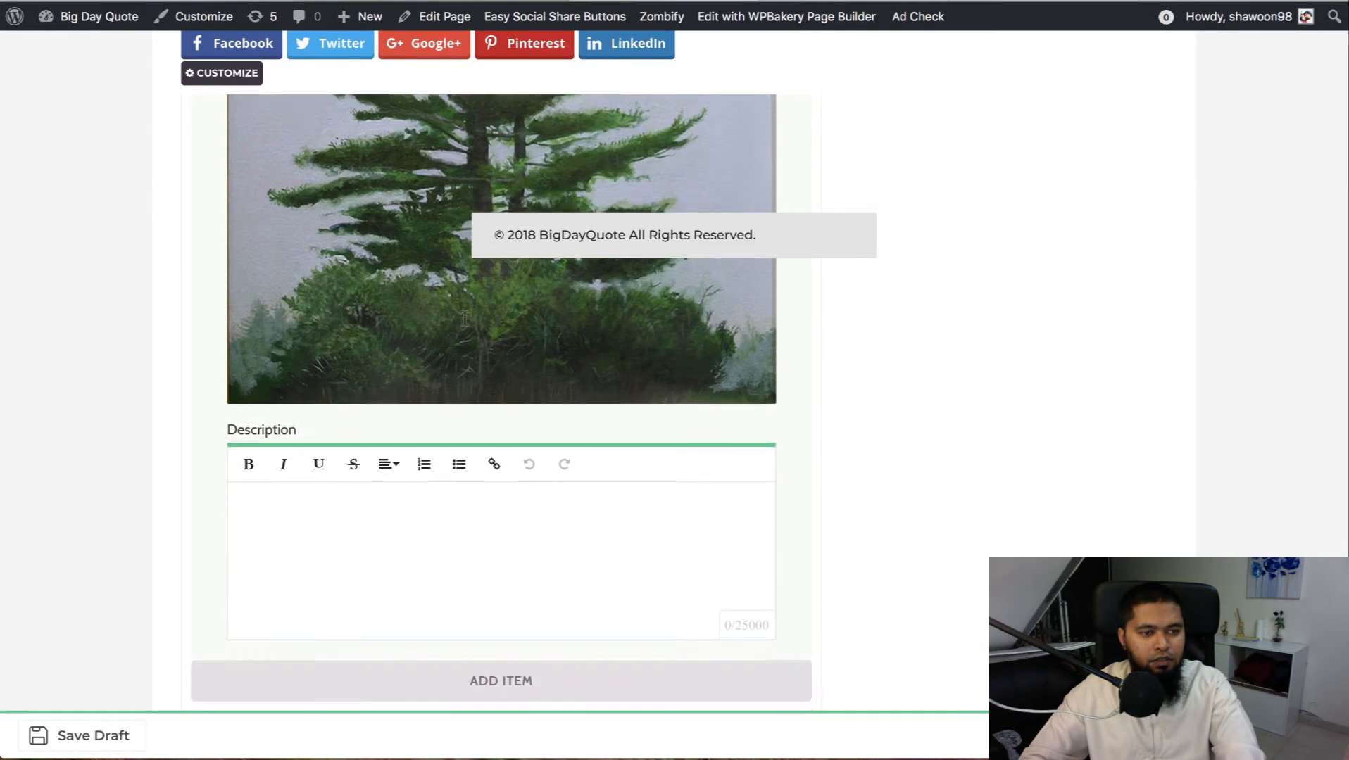
left_click(476, 2)
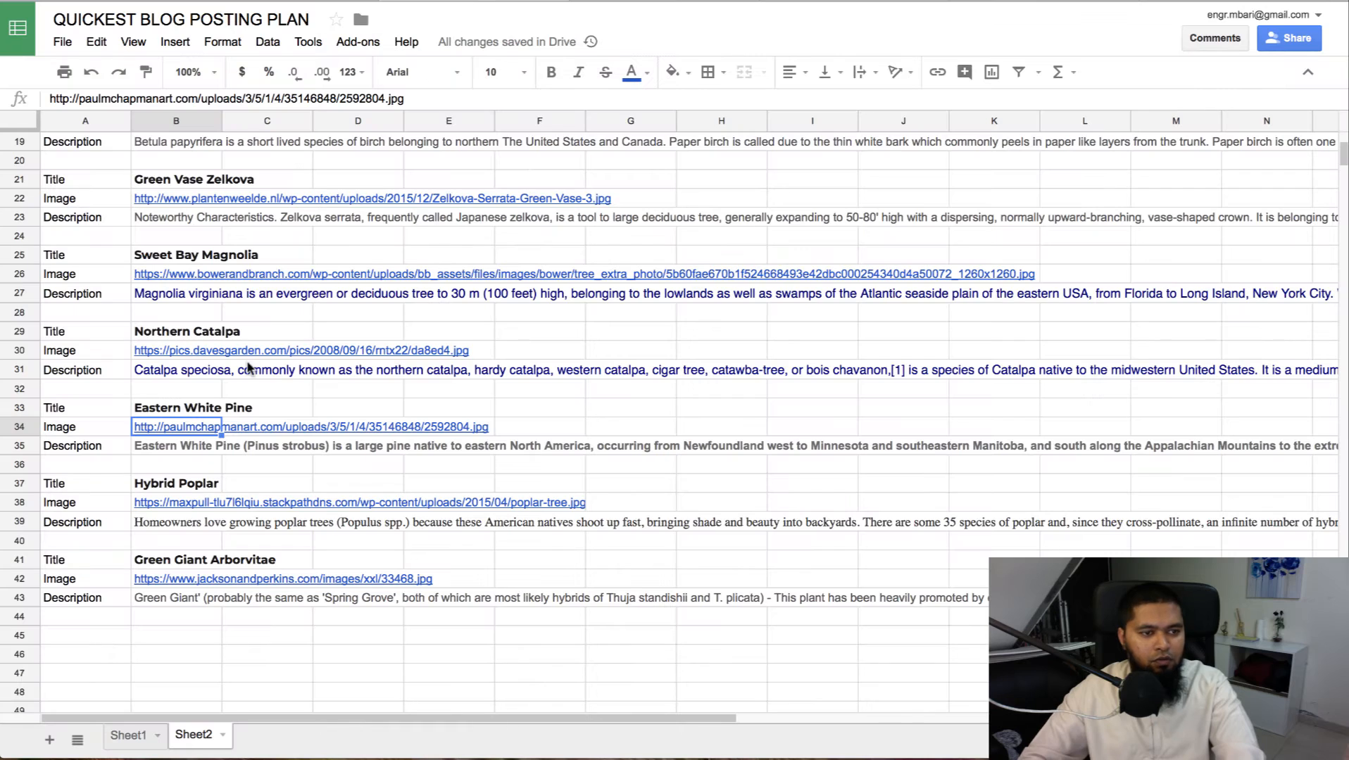
scroll(250, 367, "down", 1)
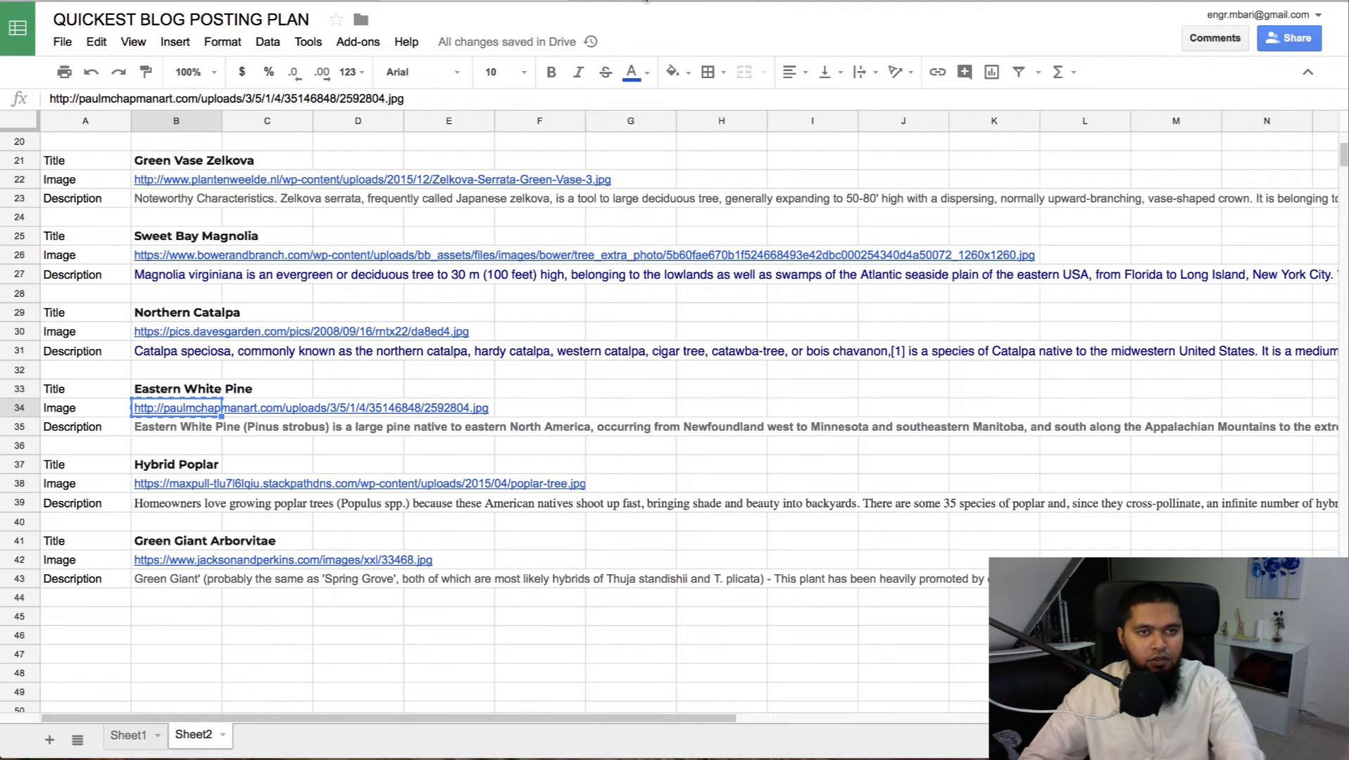
left_click(645, 1)
scroll(792, 267, "up", 8)
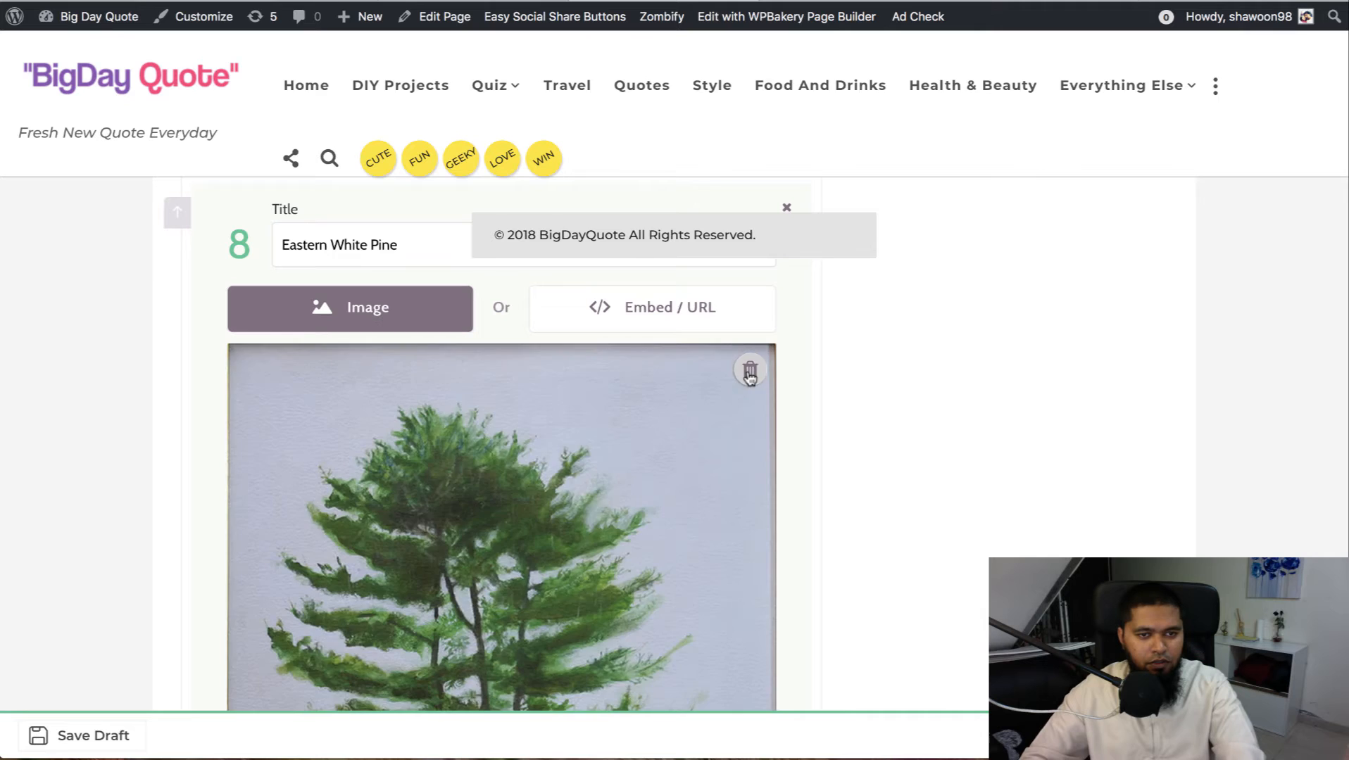
left_click(750, 378)
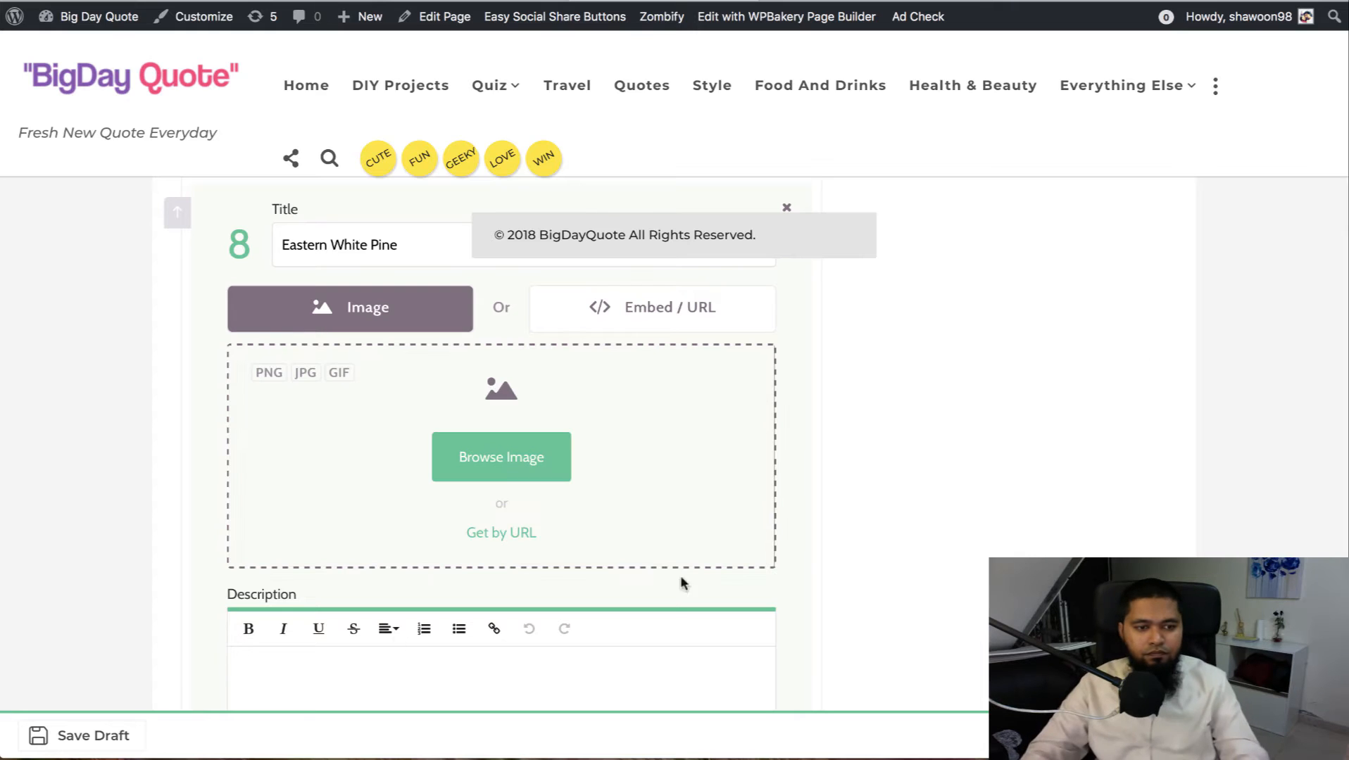
left_click(524, 535)
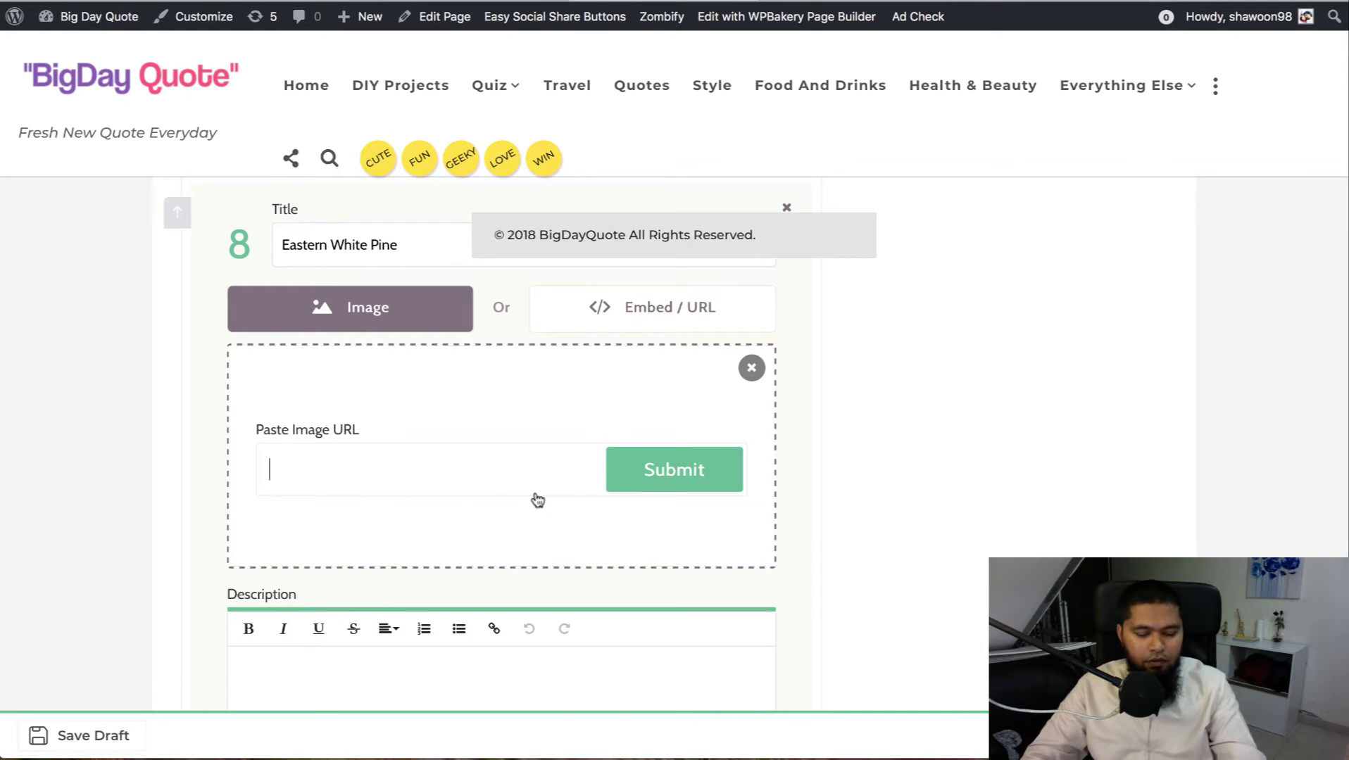
key("ctrl+v")
left_click(637, 470)
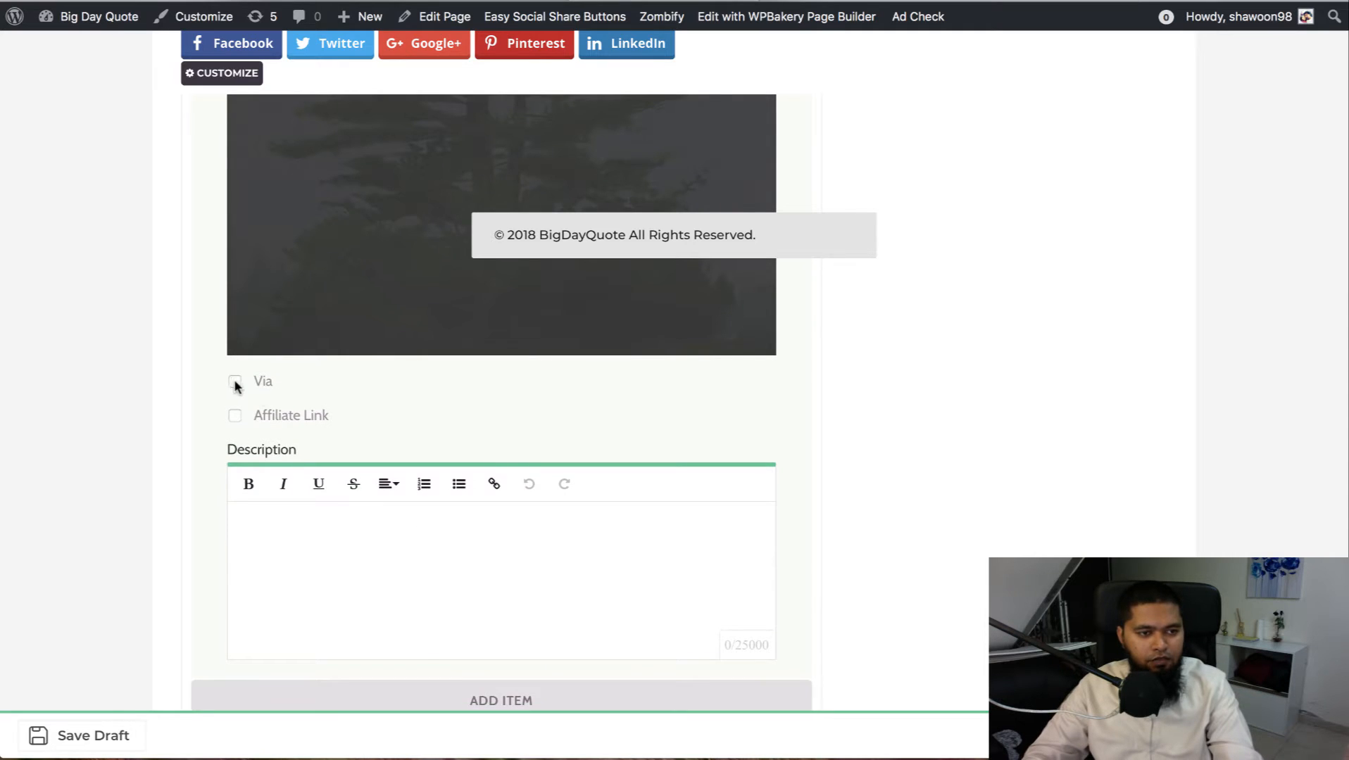
left_click(234, 382)
left_click(273, 479)
type("http://paulmchapmanart.com/uploads/3/5/1/4/35146848/2592804.jpg")
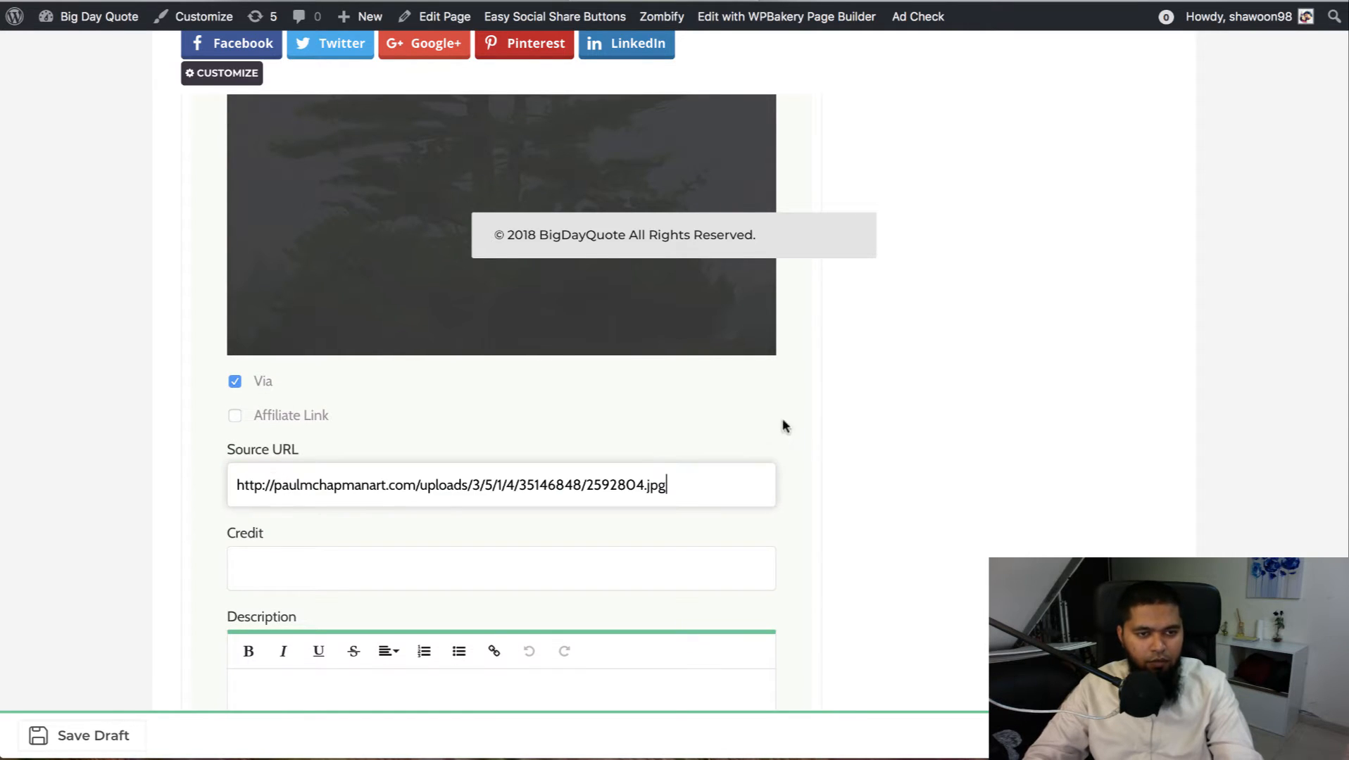
- Copy the Eastern White Pine description from spreadsheet cell B35 into a new single-article rewrite in Spin Rewriter
left_click(495, 7)
left_click(187, 433)
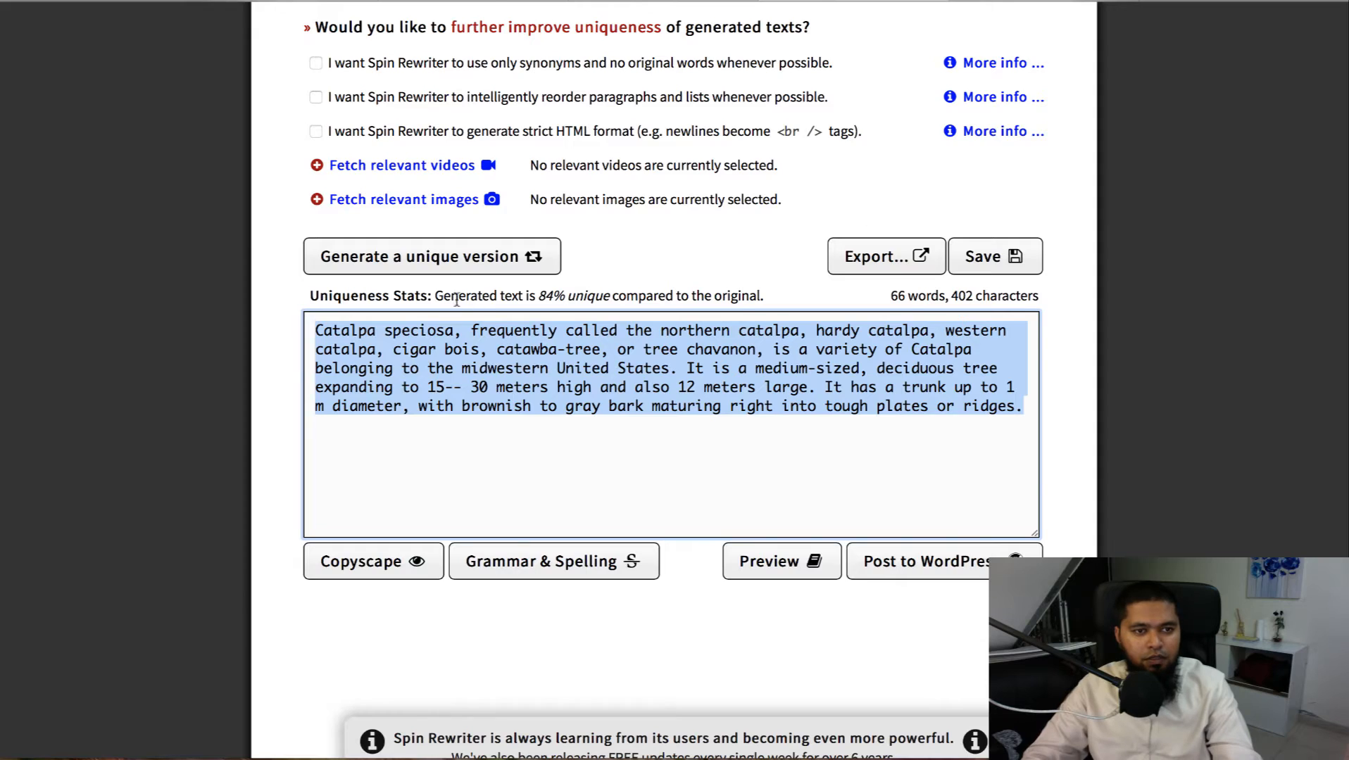
scroll(457, 299, "up", 10)
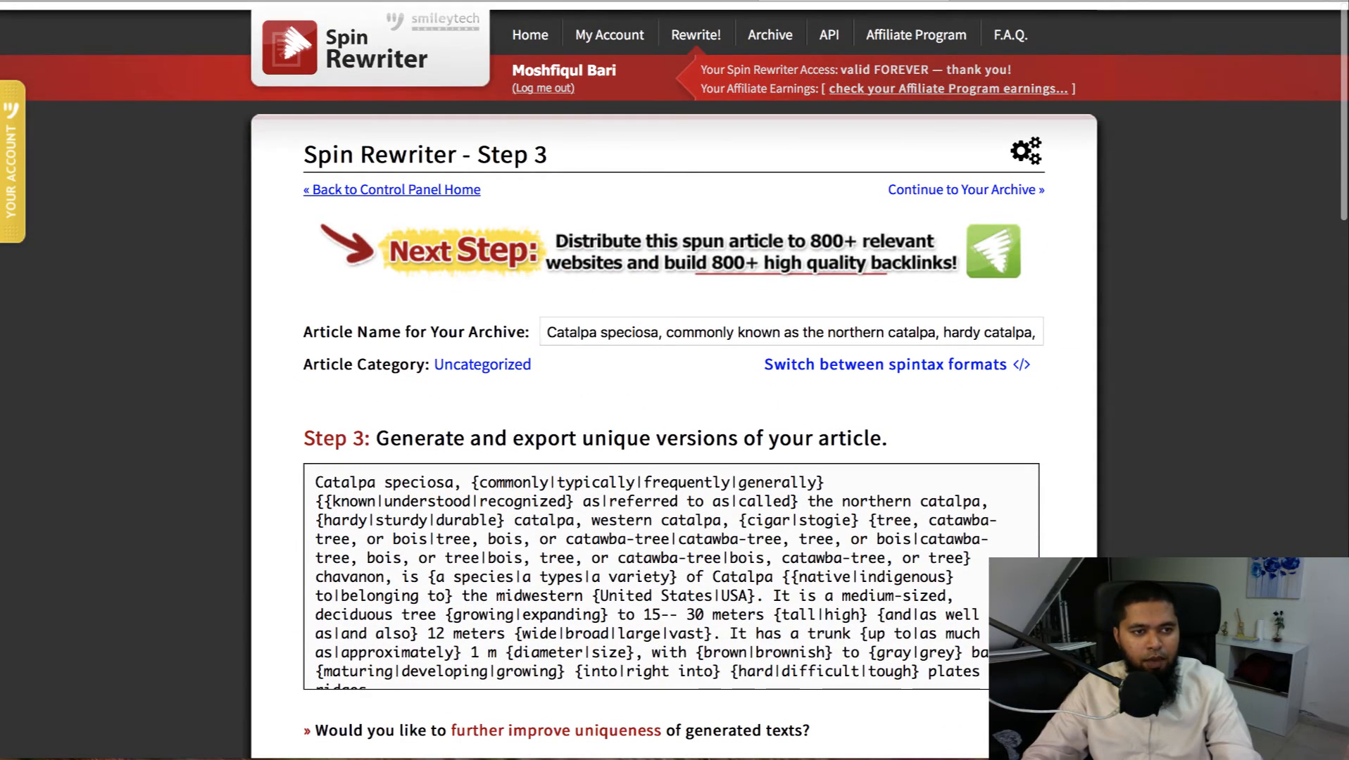
left_click(392, 190)
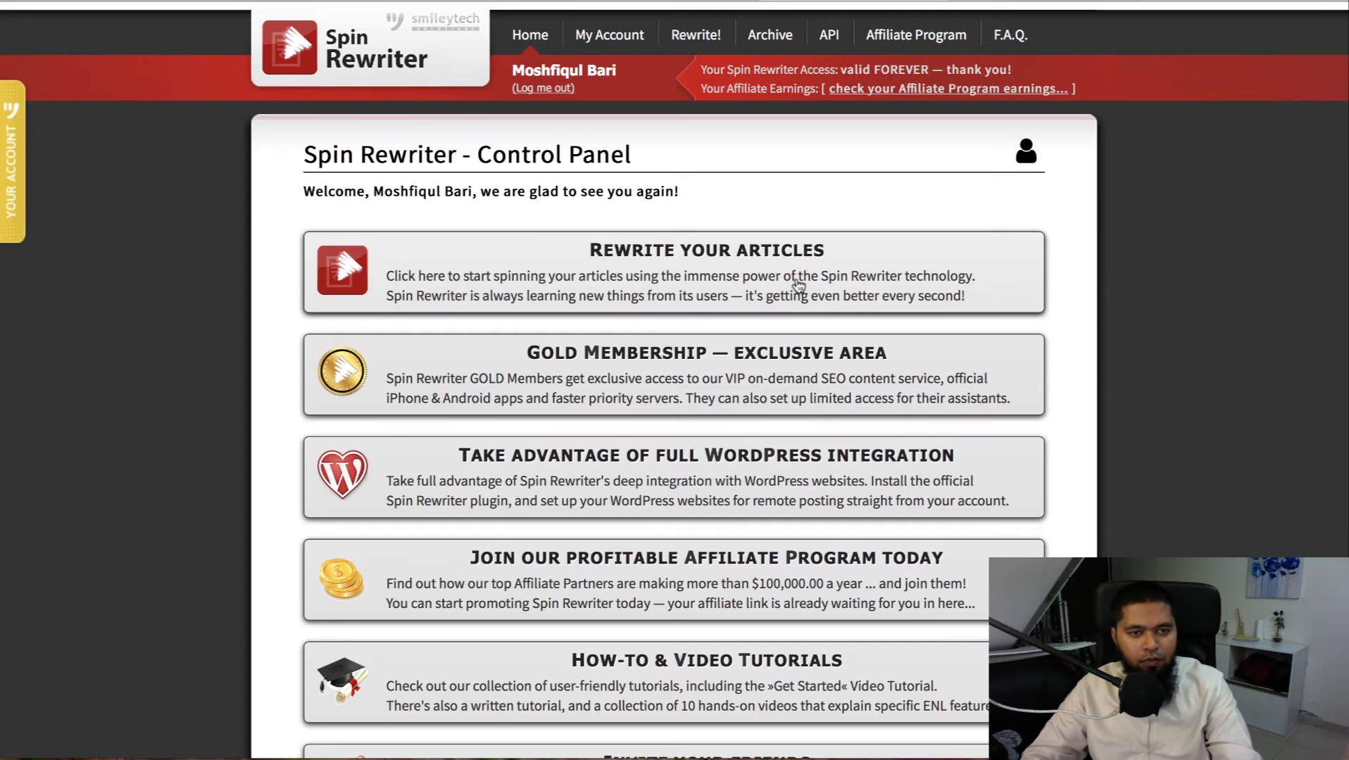
left_click(797, 284)
left_click(665, 493)
left_click(629, 557)
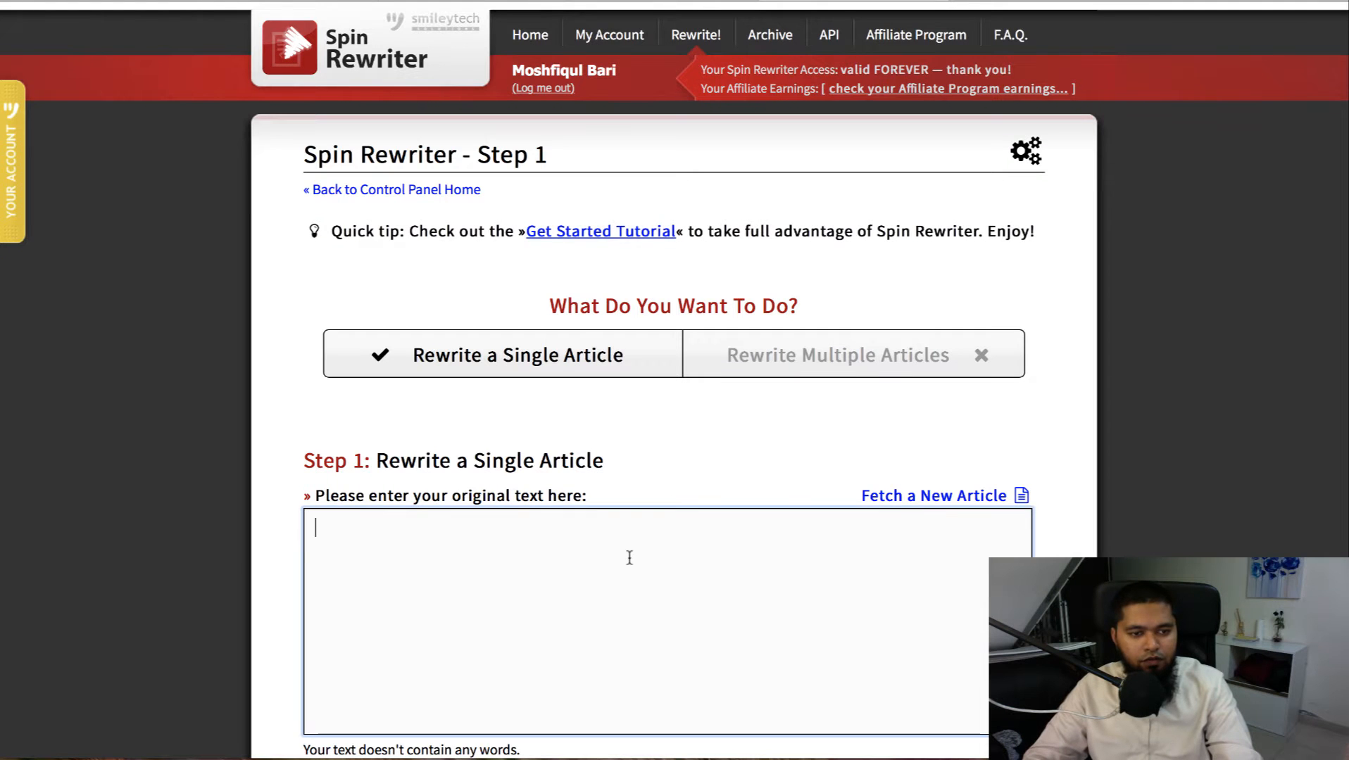
type("Eastern White Pine (Pinus strobus) is a large pine native to eastern North America, occurring from Newfoundland west to Minnesota and southeastern Manitoba, and south along the Appalachian Mountains to the extreme south of Georgia. It's the state tree of Maine. This short article about biology can be made longer.")
- Process the Eastern White Pine text with I'm Feeling Lucky and generate a unique version of it
scroll(1056, 331, "down", 3)
scroll(1056, 327, "down", 5)
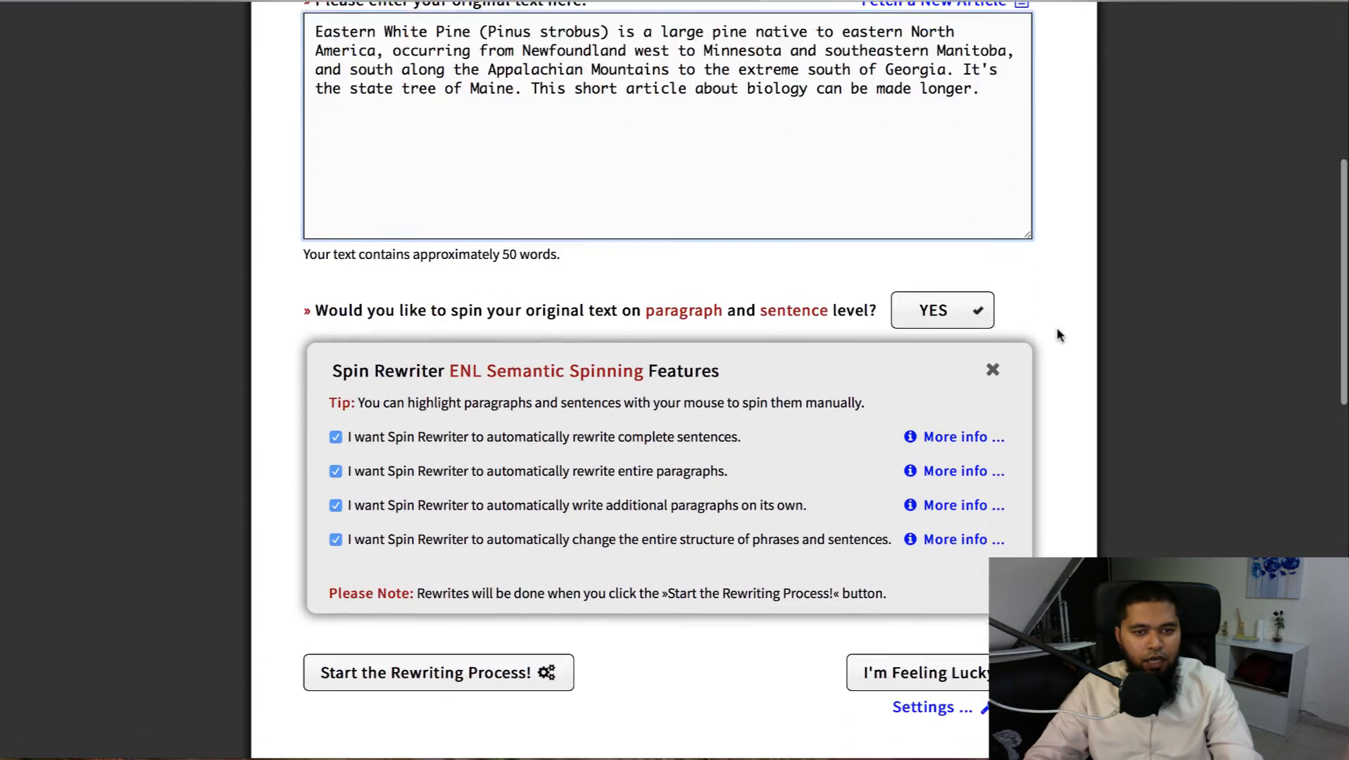
left_click(894, 556)
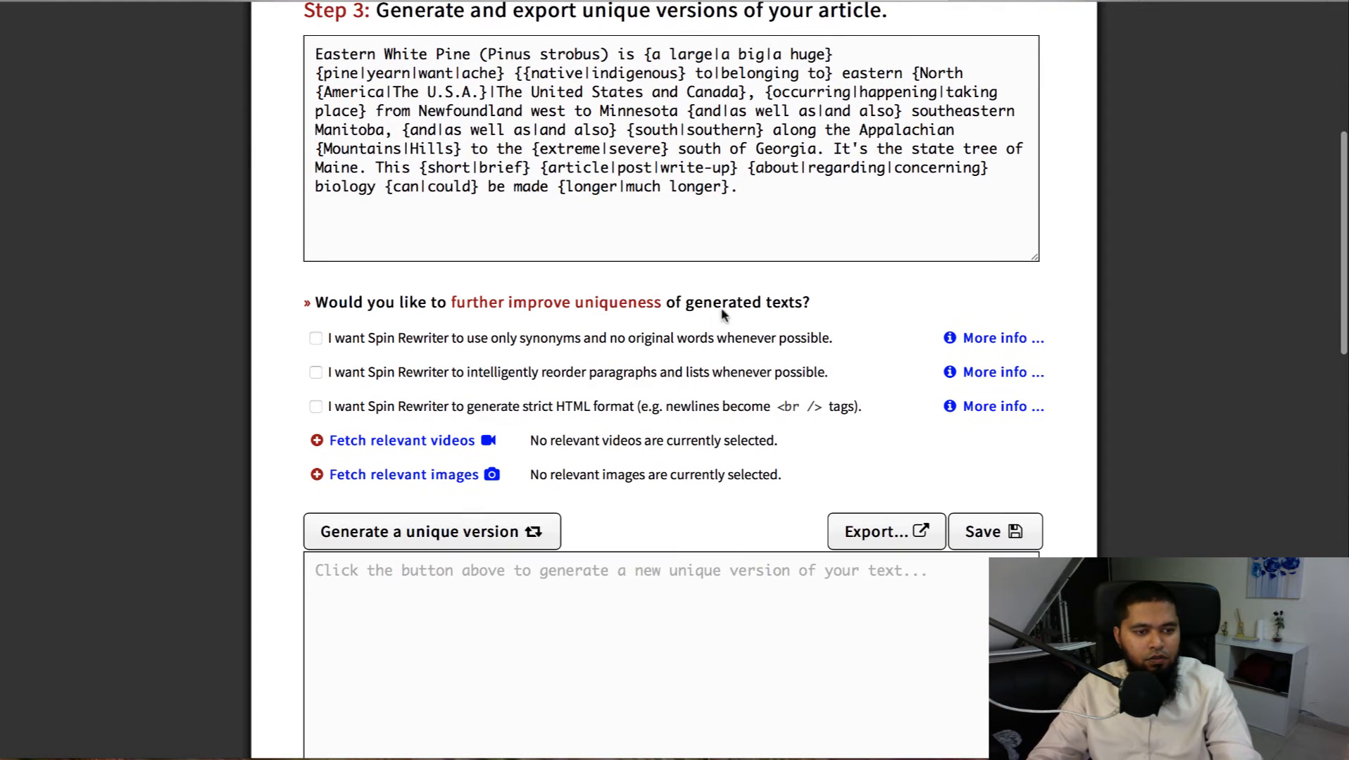
scroll(721, 307, "down", 4)
left_click(431, 287)
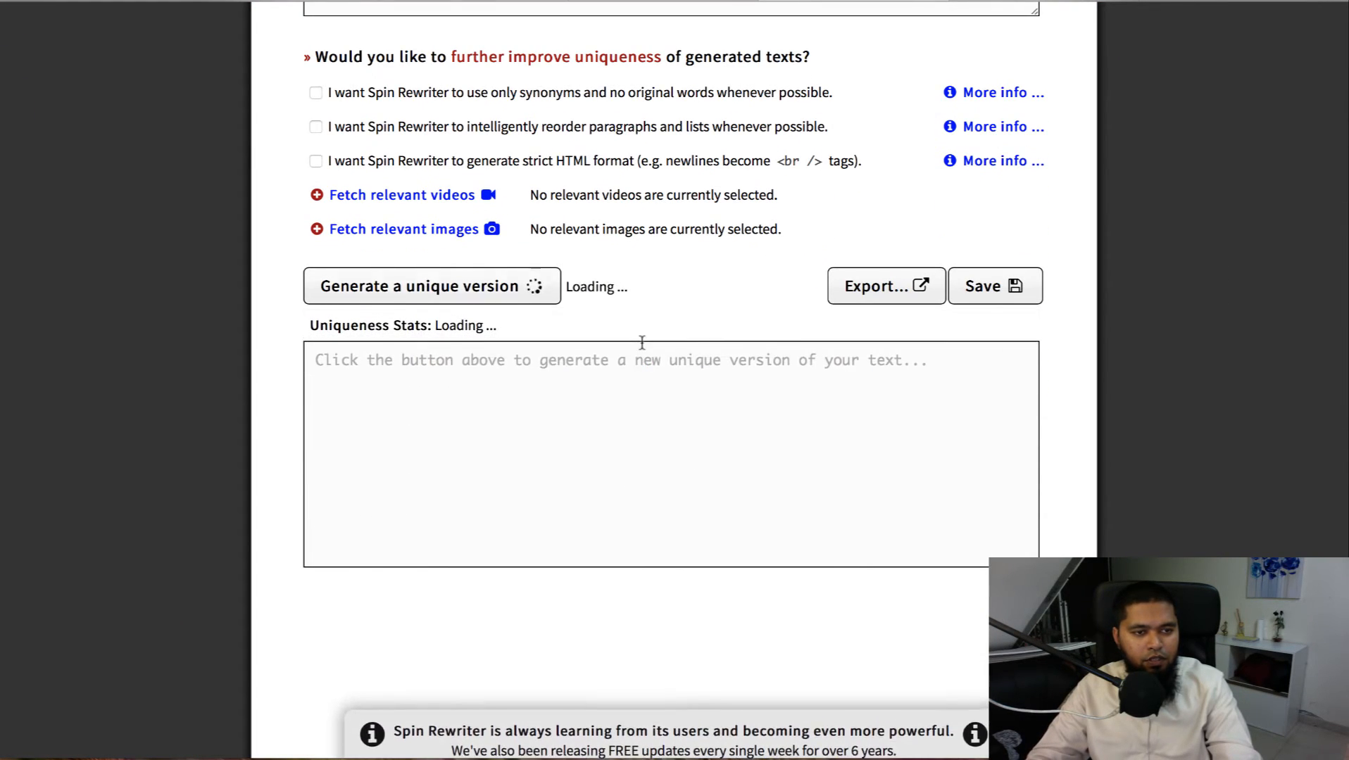
- Copy the rewritten Eastern White Pine text into item 8's description in the WordPress post
left_click(639, 442)
key("ctrl+a")
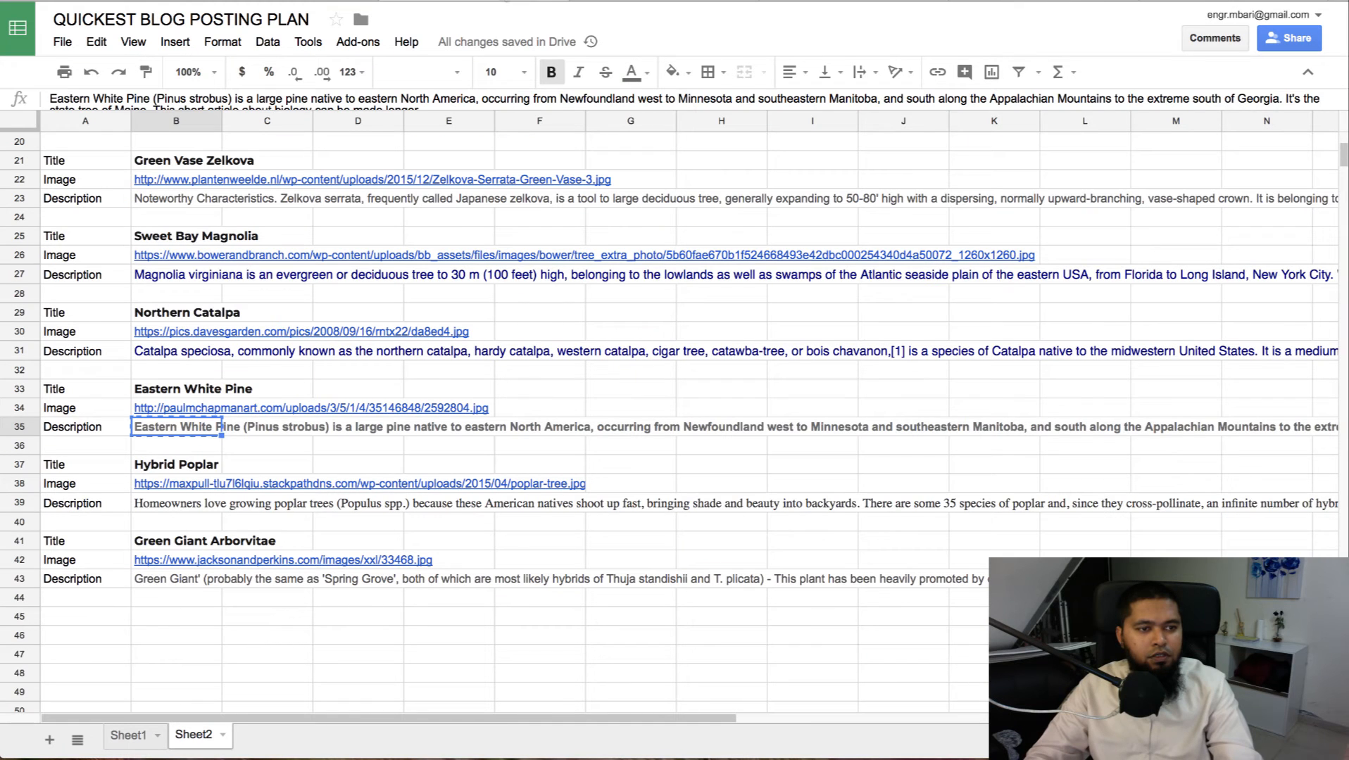
key("ctrl+v")
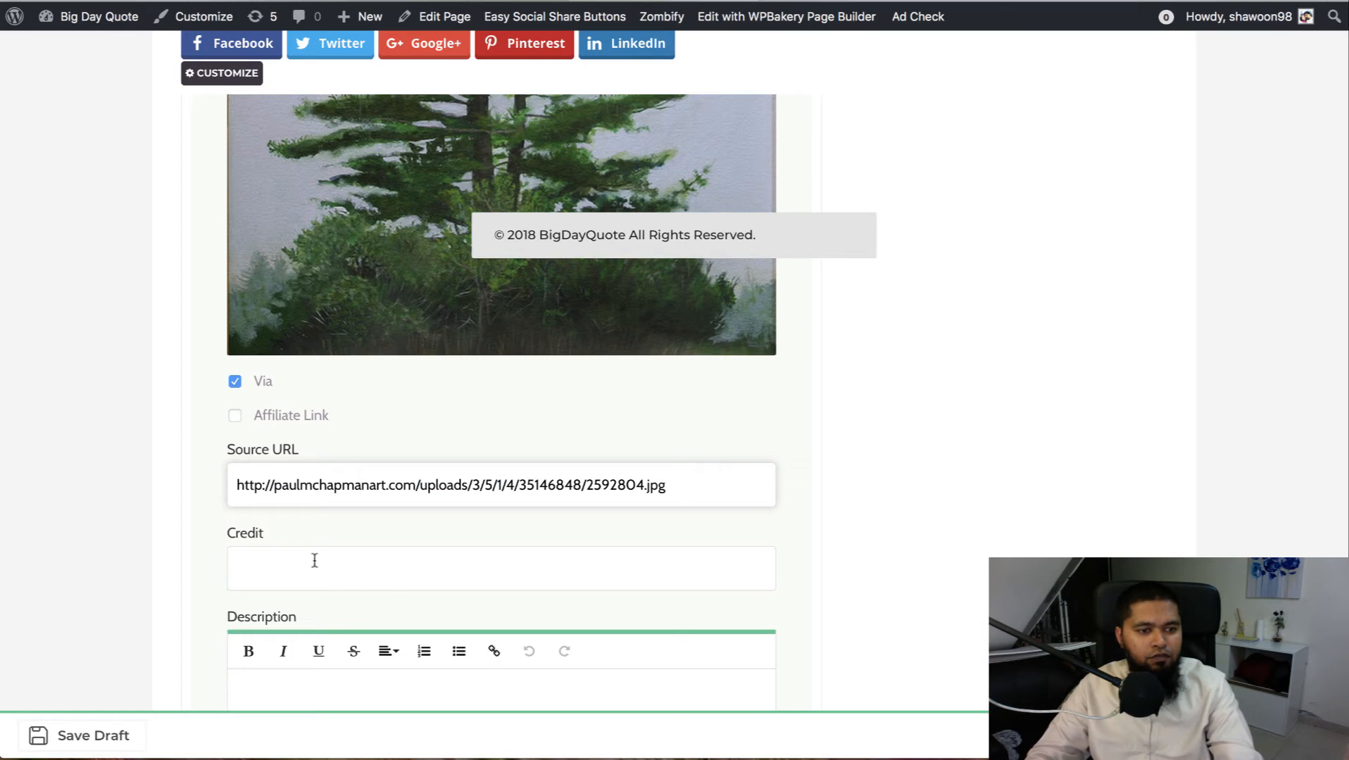
type("Eastern White Pine (Pinus strobus) is a large pine indigenous to eastern The United States and Canada, occurring from Newfoundland west to Minnesota and southeastern Manitoba, as well as south along the Appalachian Mountains to the severe south of Georgia. It's the state tree of Maine. This short article about biology can be made much longer.")
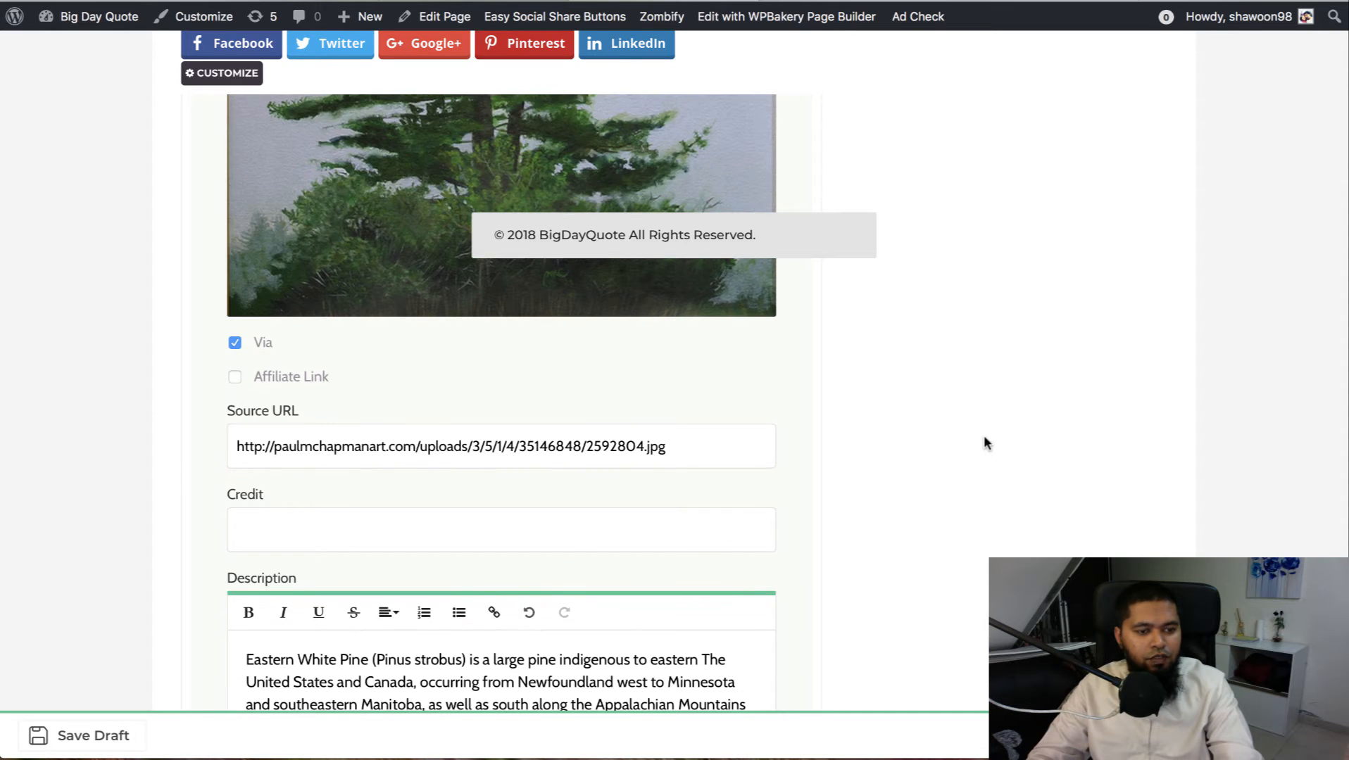
- Add item 9 to the WordPress list and title it Hybrid Poplar, copied from spreadsheet cell B37
scroll(984, 445, "down", 5)
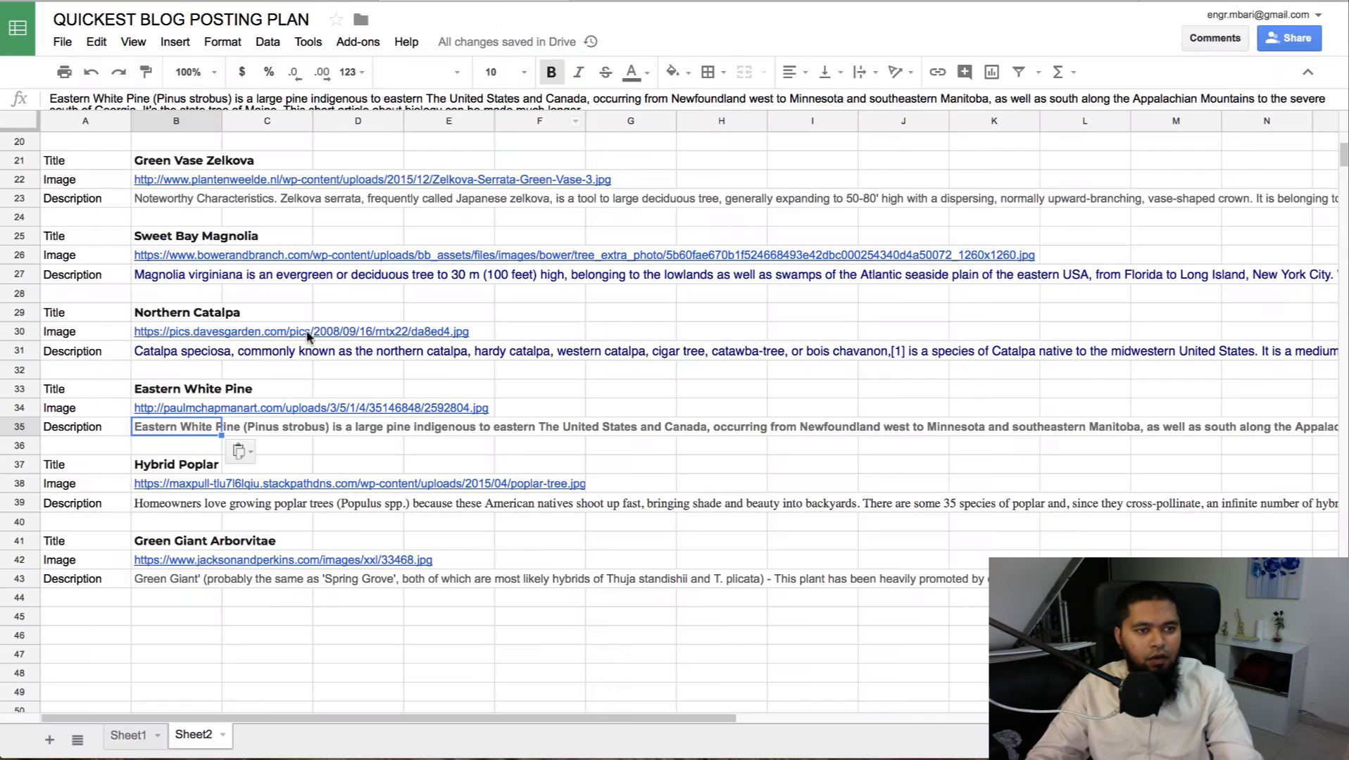
left_click(175, 469)
key("ctrl+c")
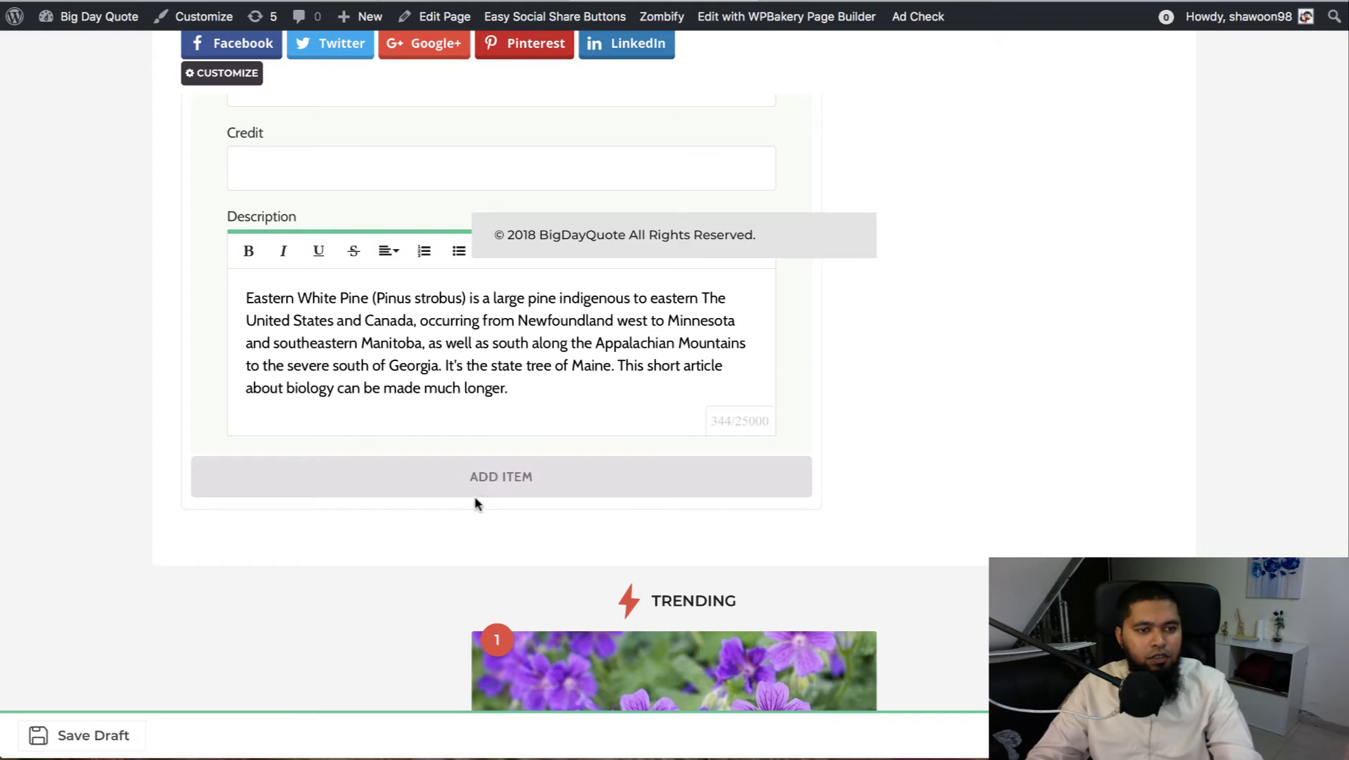
left_click(496, 477)
key("ctrl+v")
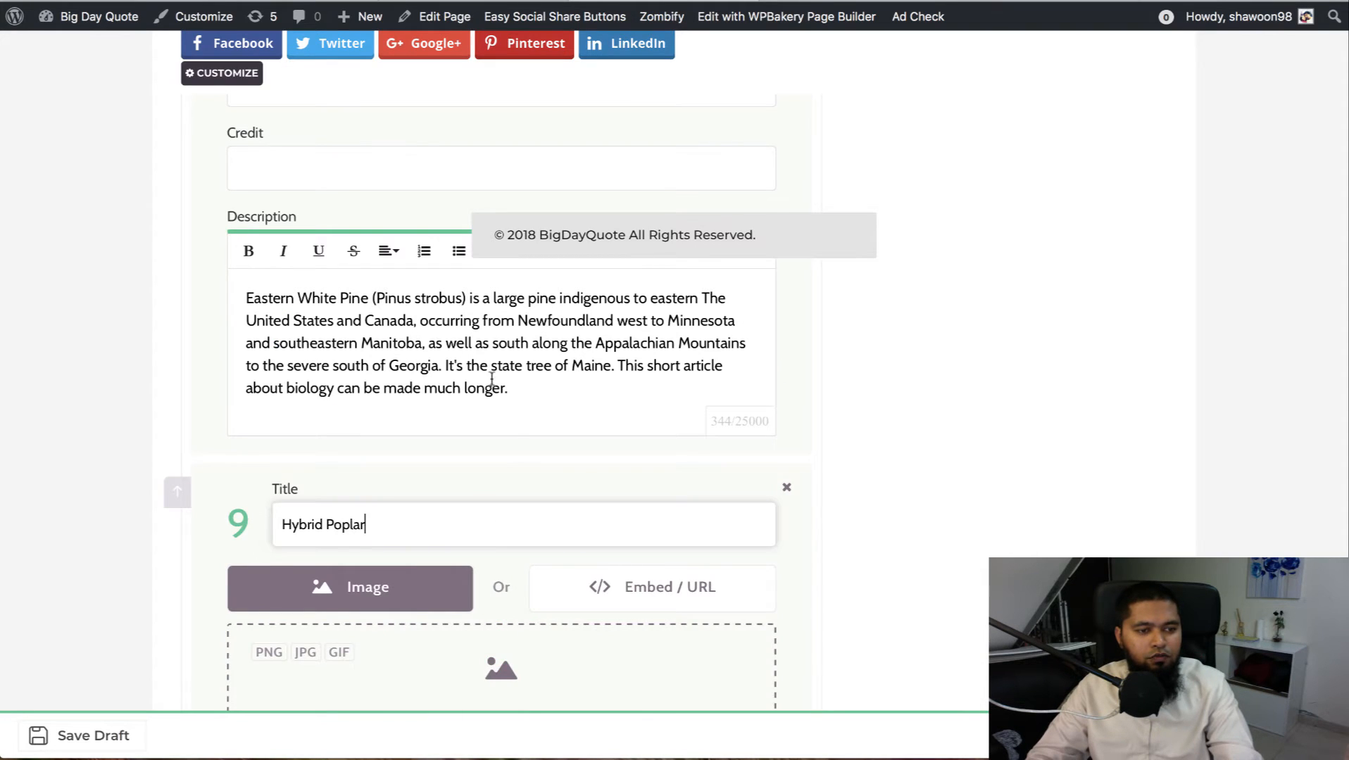
- Load the Hybrid Poplar item's image by URL, using the poplar-tree.jpg link copied from spreadsheet cell B38
scroll(486, 352, "down", 3)
left_click(496, 1)
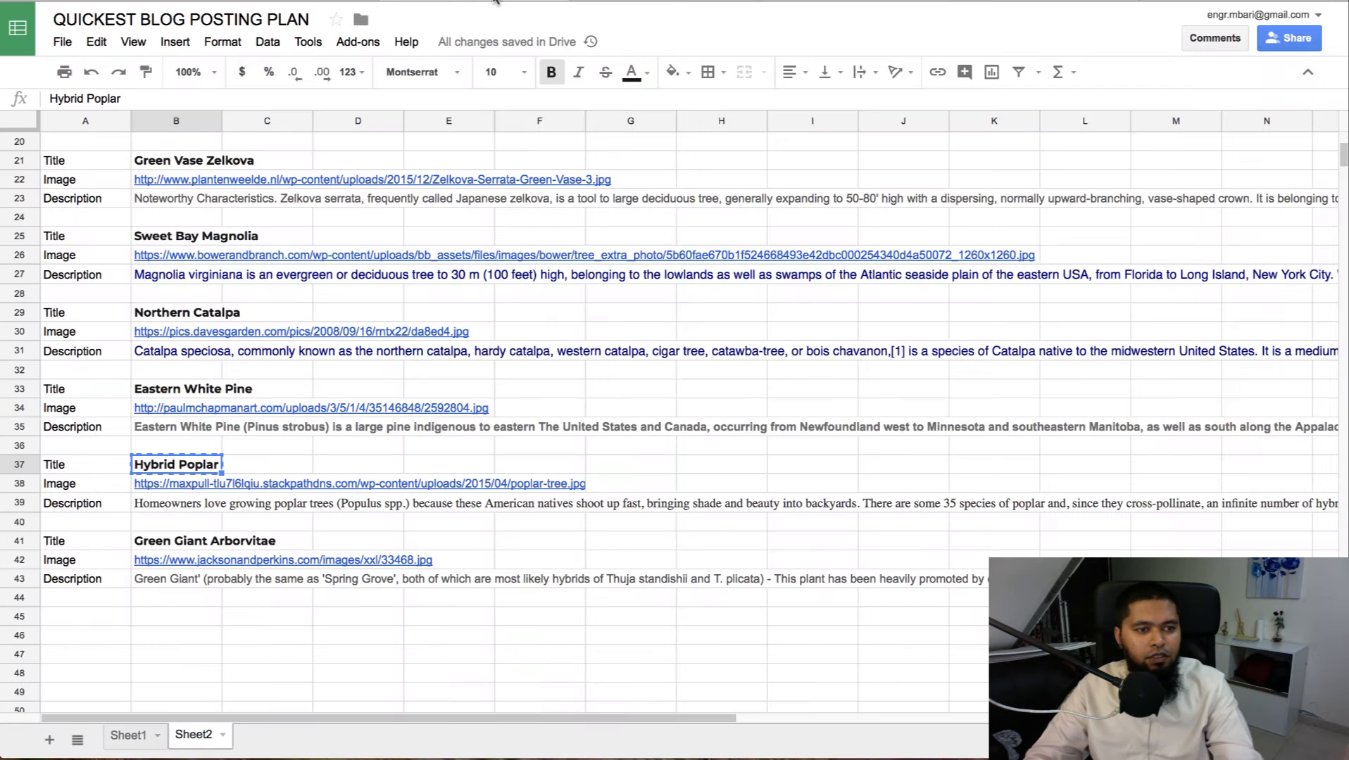
left_click(172, 485)
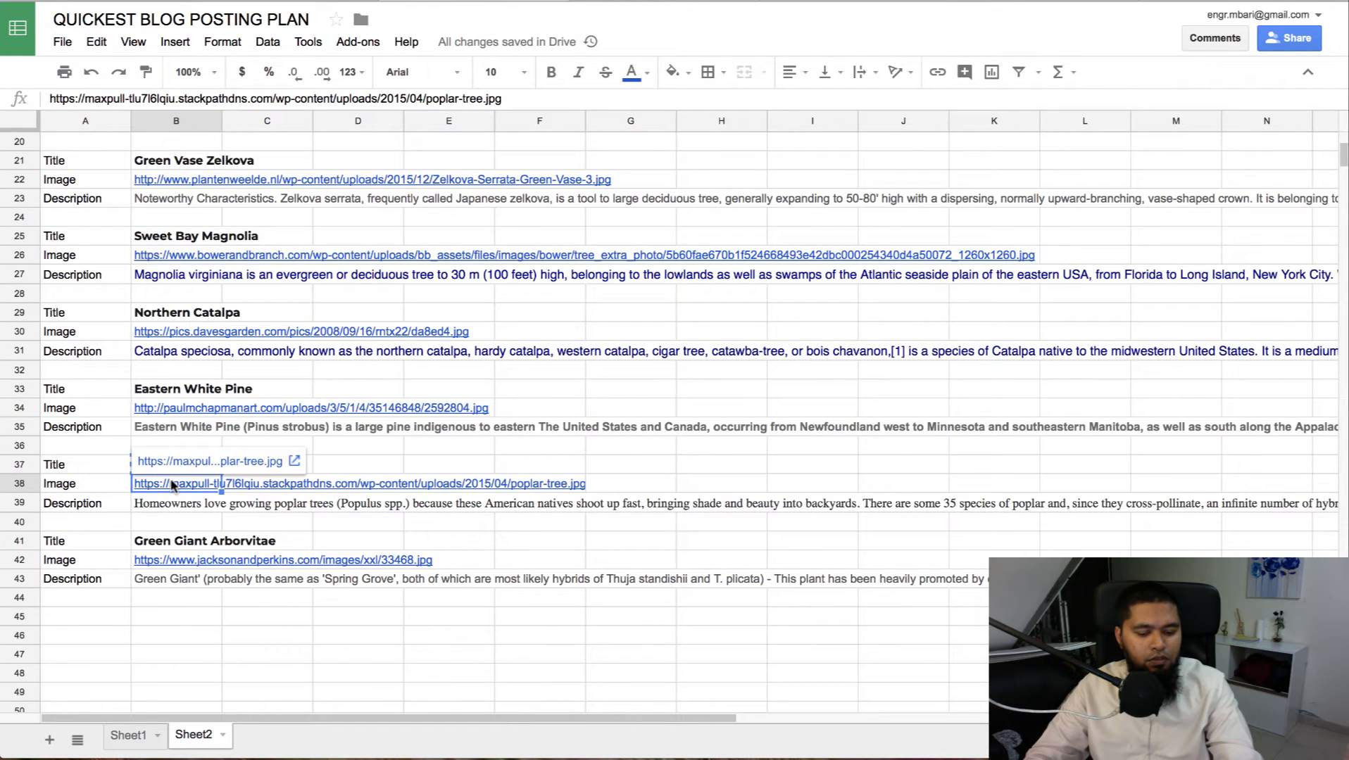
key("ctrl+c")
left_click(665, 9)
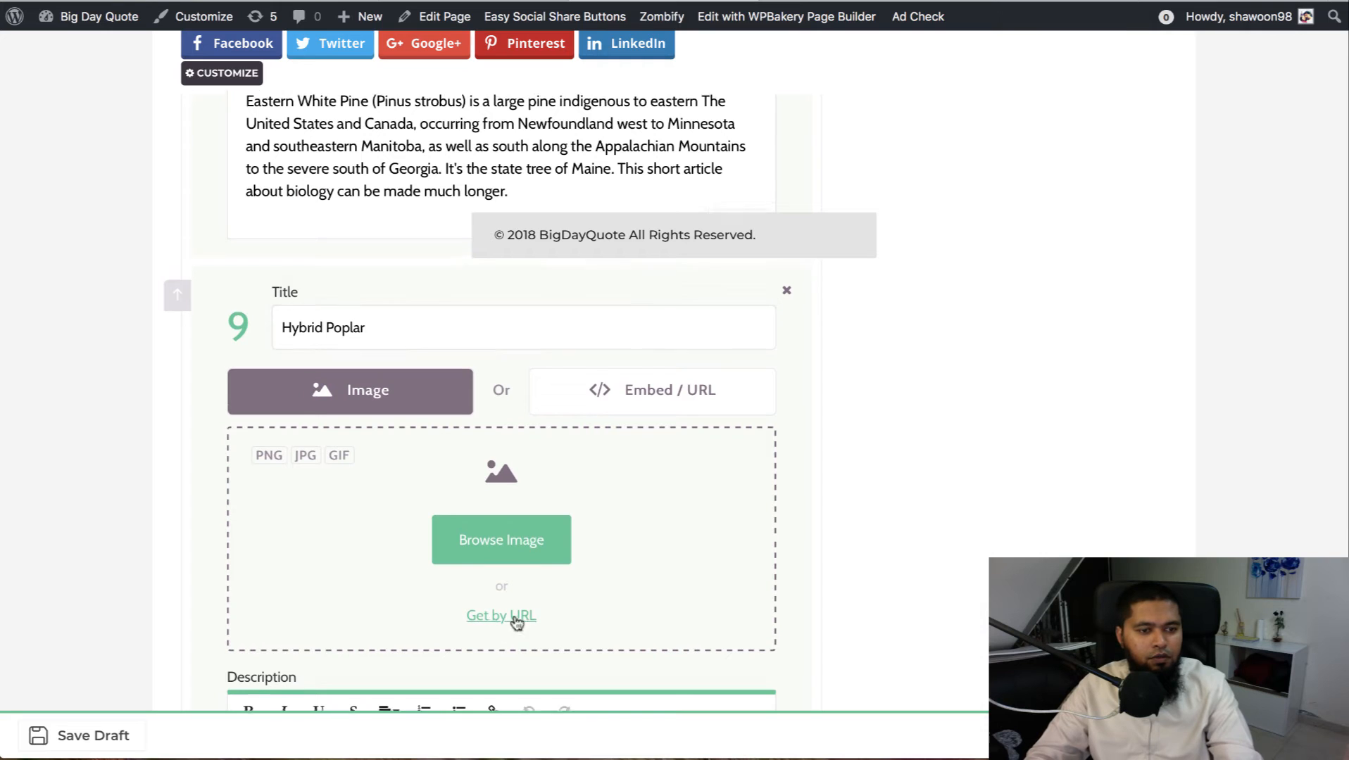
left_click(498, 611)
key("ctrl+v")
left_click(693, 530)
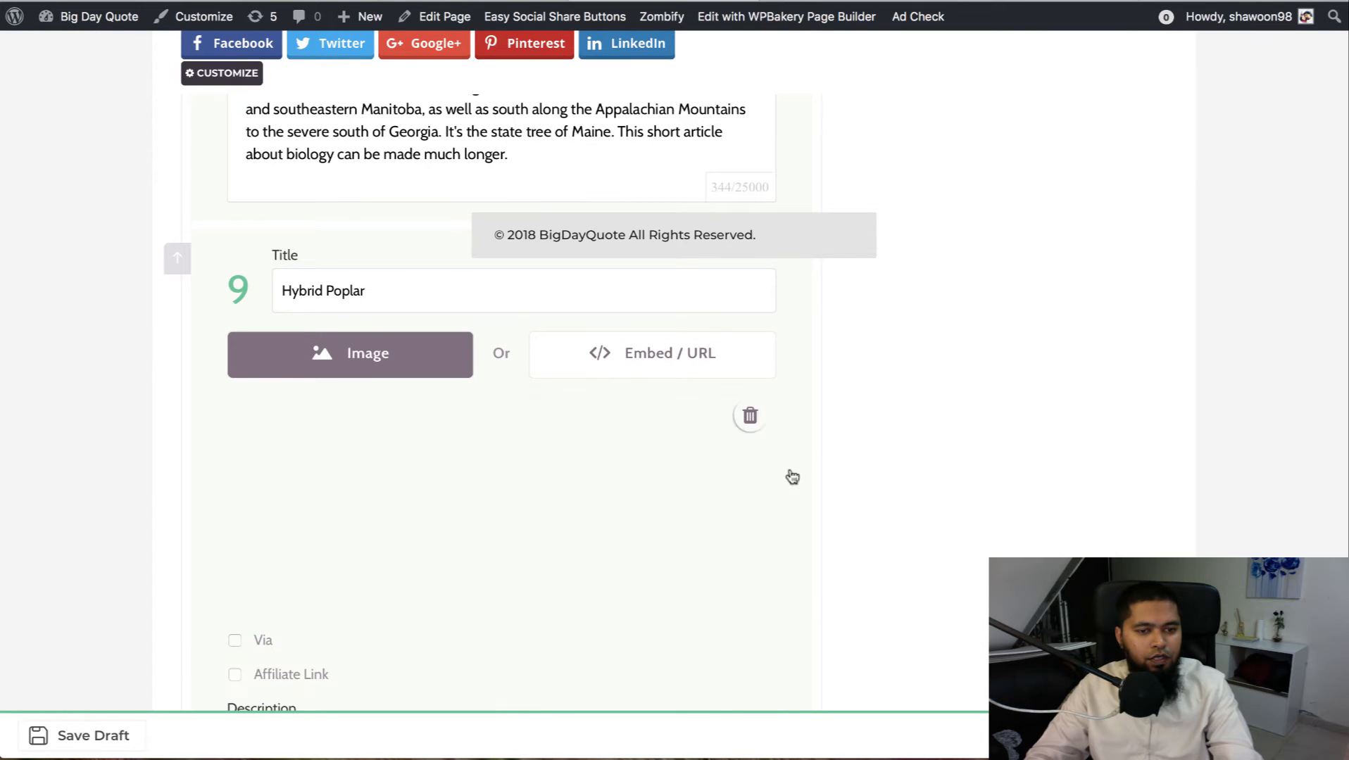
scroll(944, 329, "down", 3)
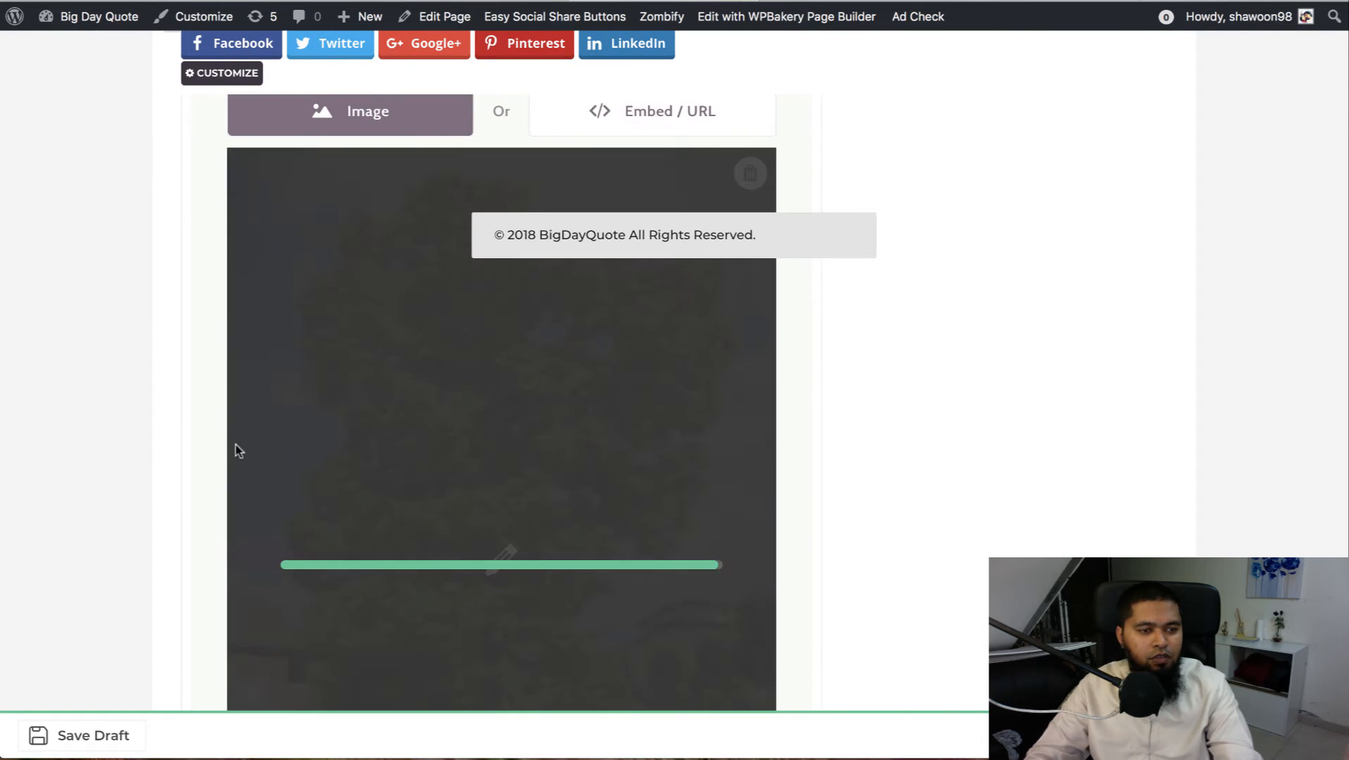
scroll(234, 443, "down", 2)
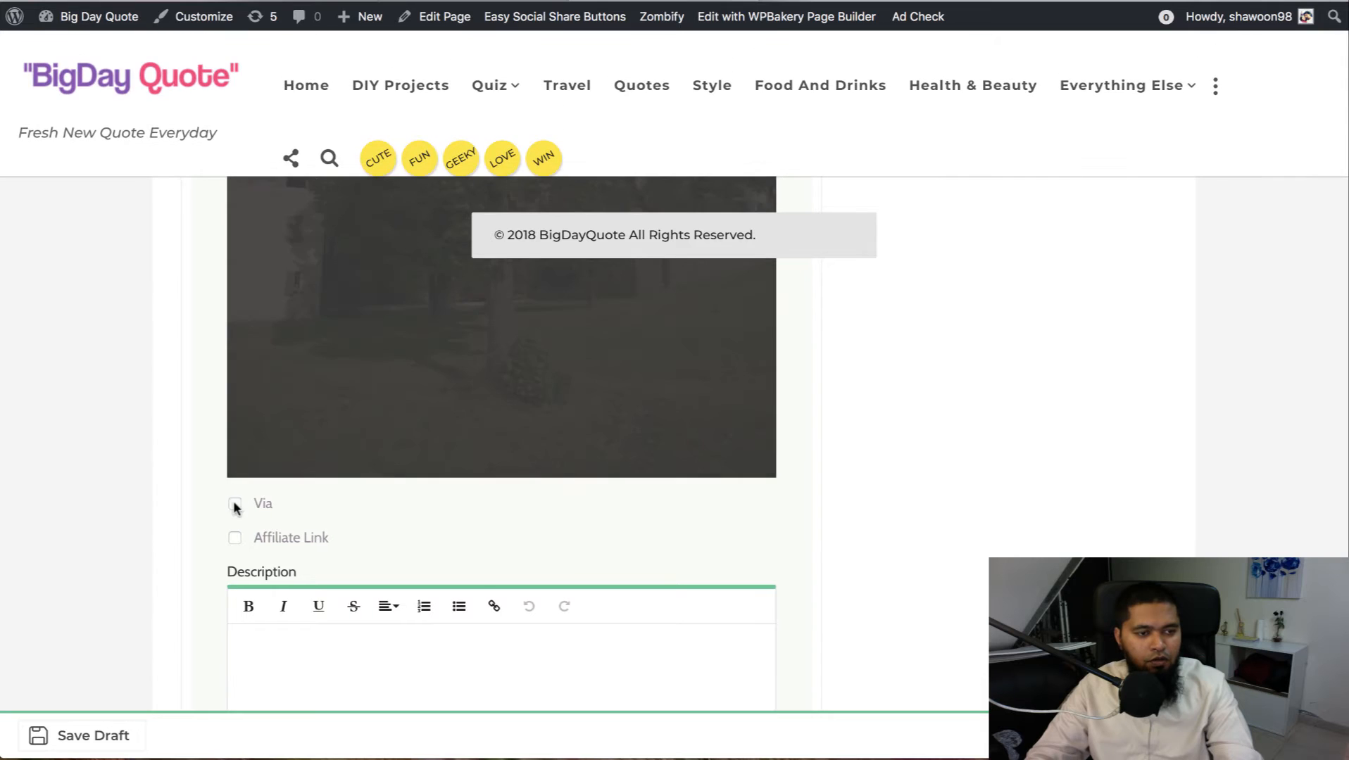
left_click(234, 508)
left_click(333, 612)
key("ctrl+v")
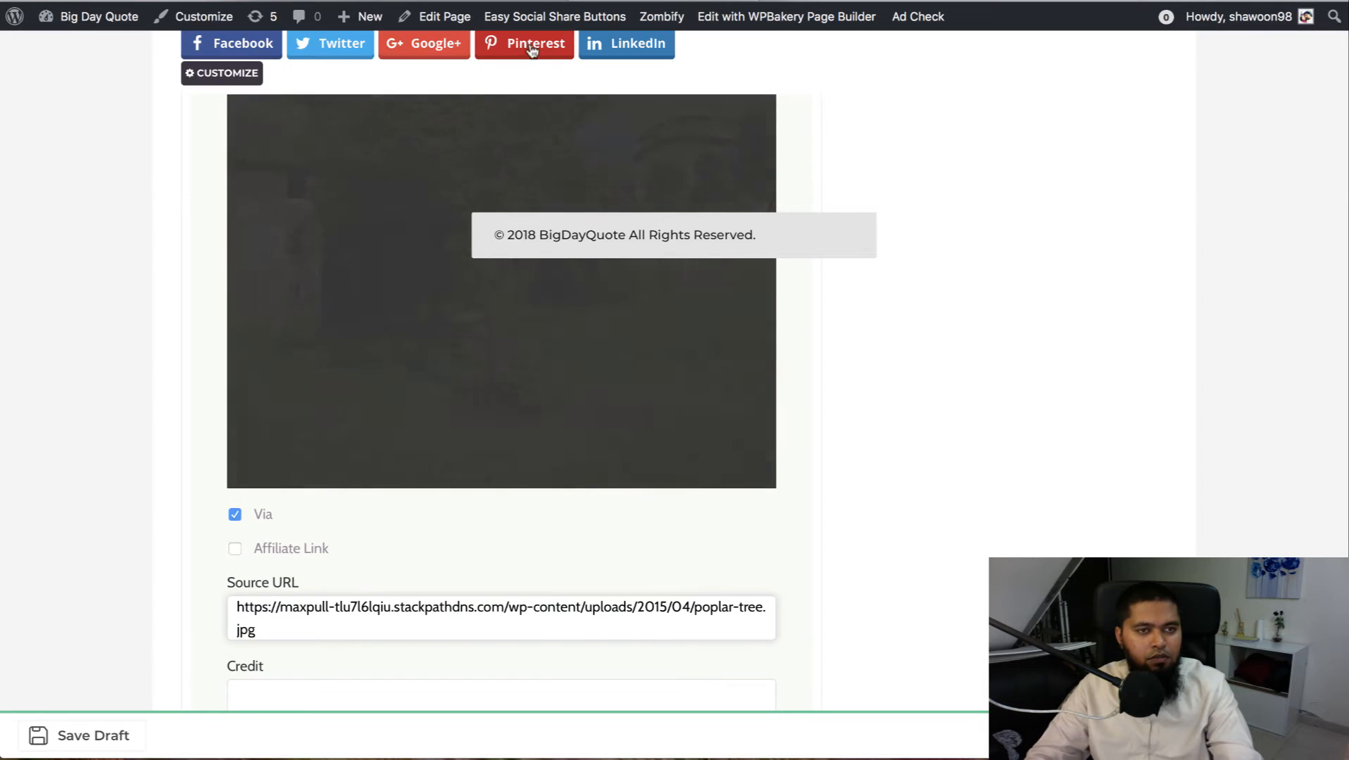
- Copy the Hybrid Poplar description from spreadsheet cell B39 into a new single-article rewrite in Spin Rewriter
key("ctrl+Tab")
left_click(159, 506)
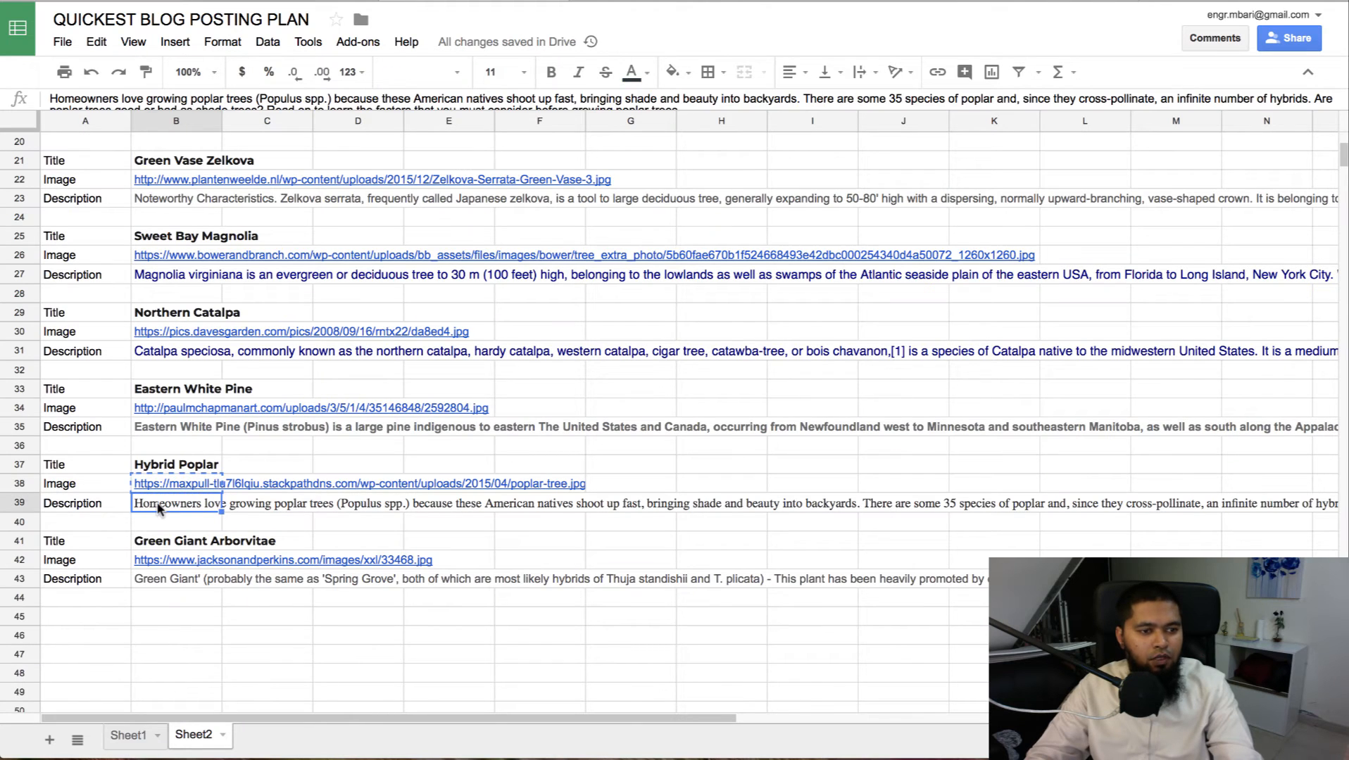
key("ctrl+Tab")
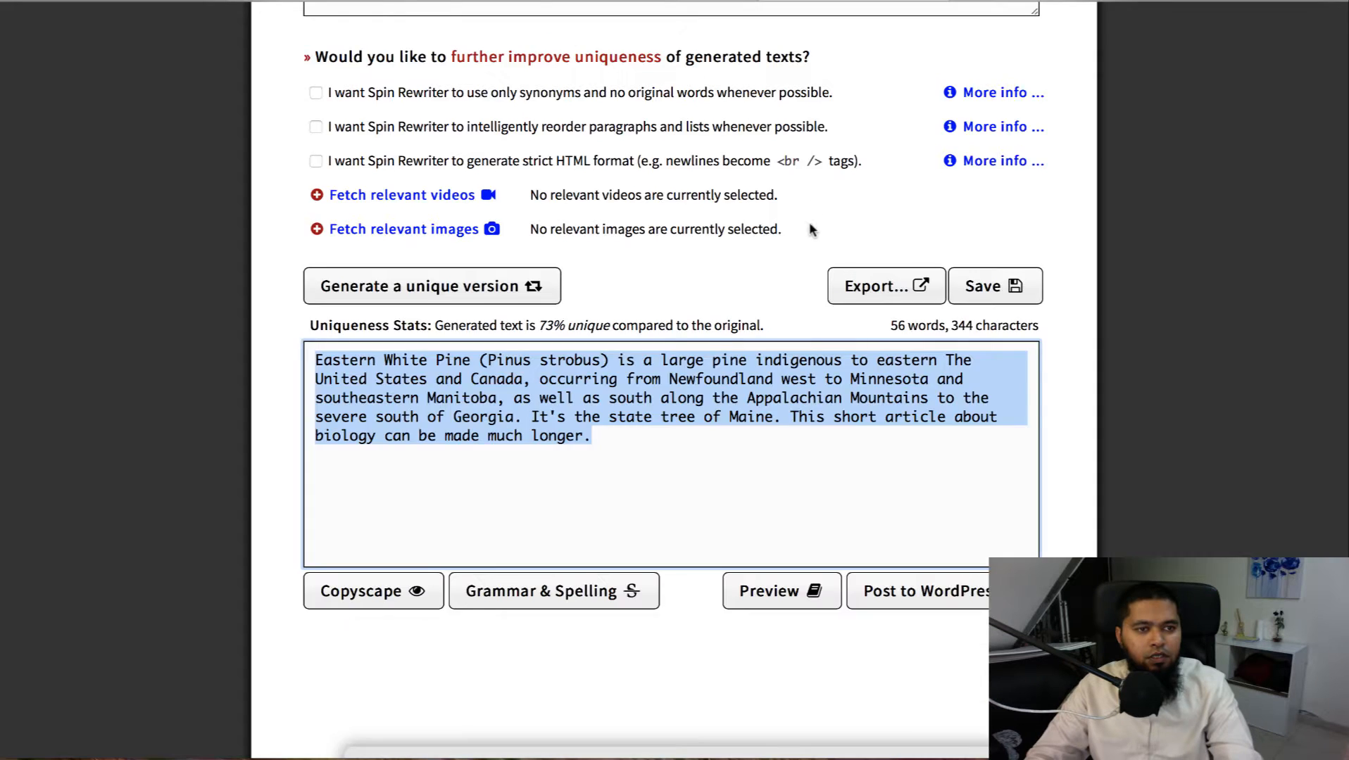
scroll(807, 226, "up", 10)
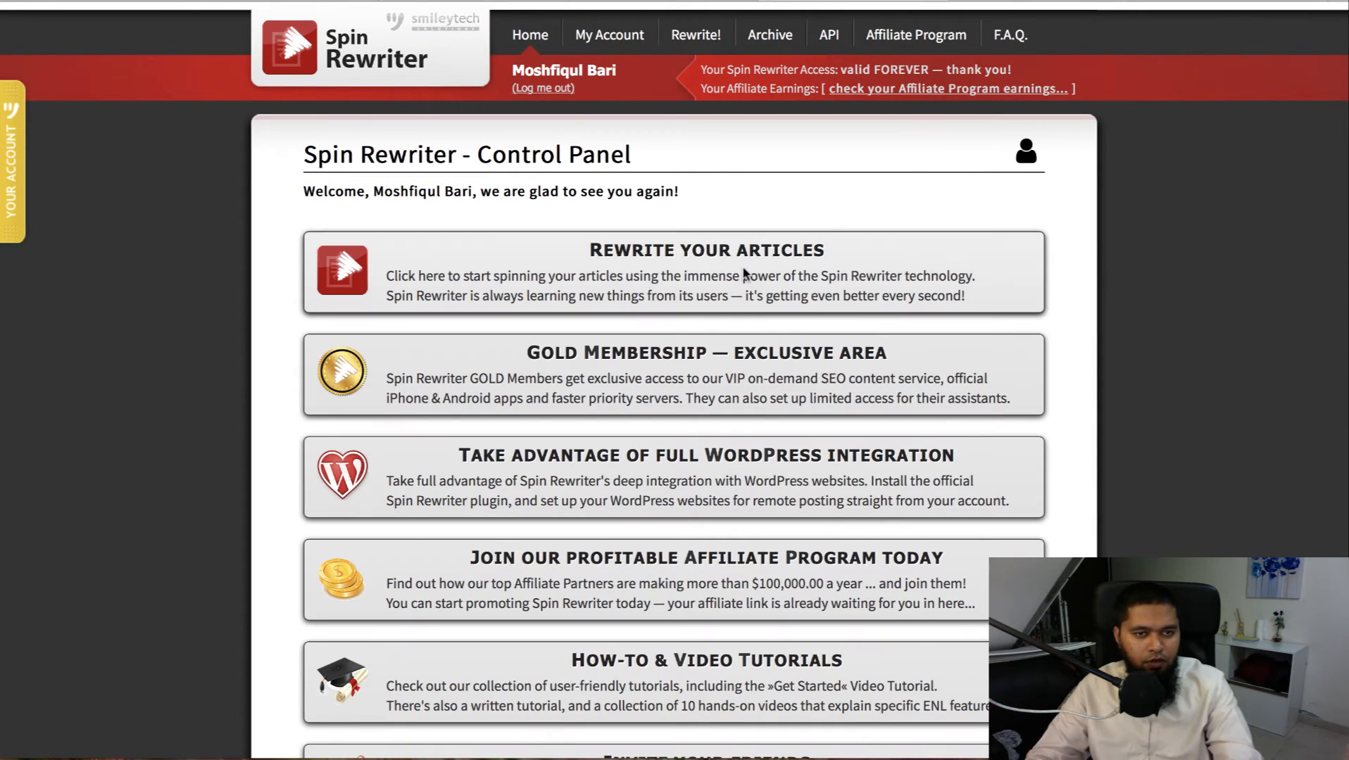
left_click(744, 274)
left_click(643, 492)
left_click(545, 590)
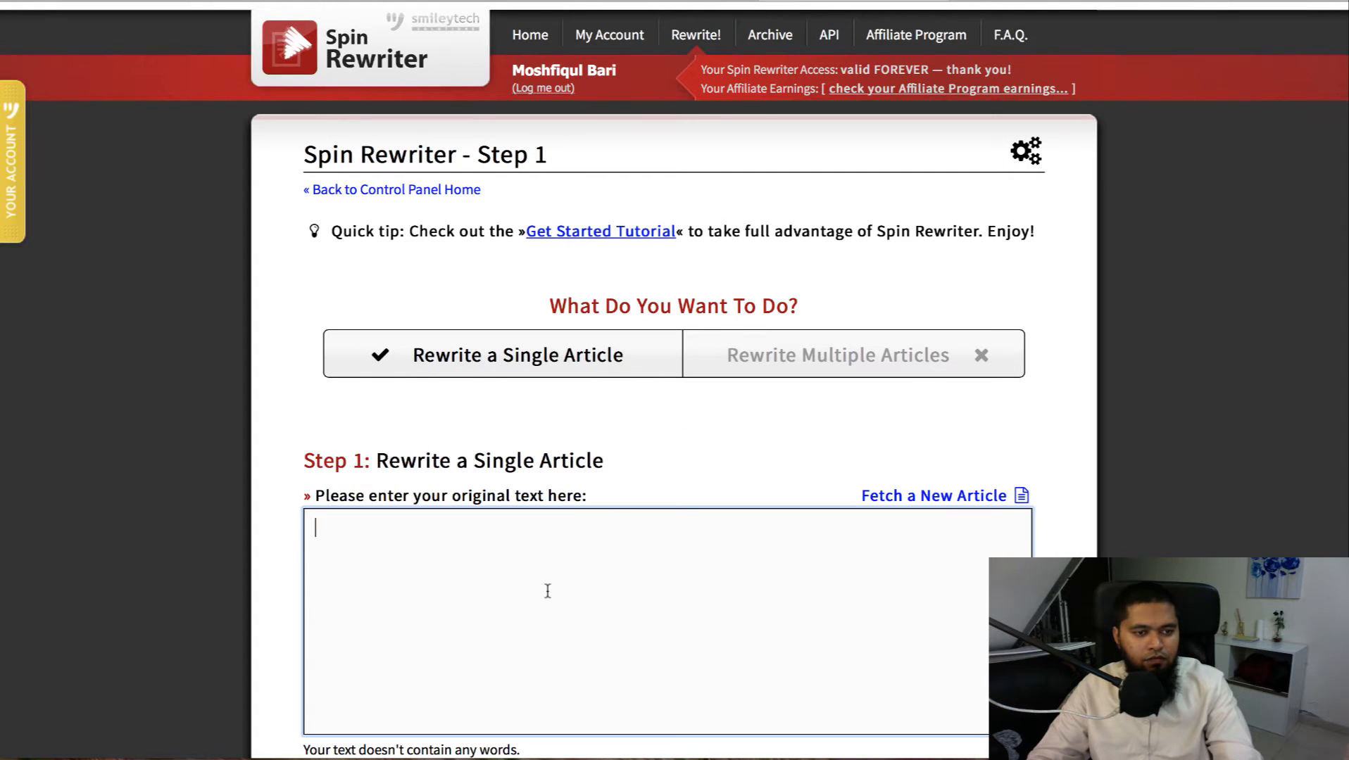
key("ctrl+v")
- Process the Hybrid Poplar text with I'm Feeling Lucky and generate a unique version of it
scroll(905, 421, "down", 6)
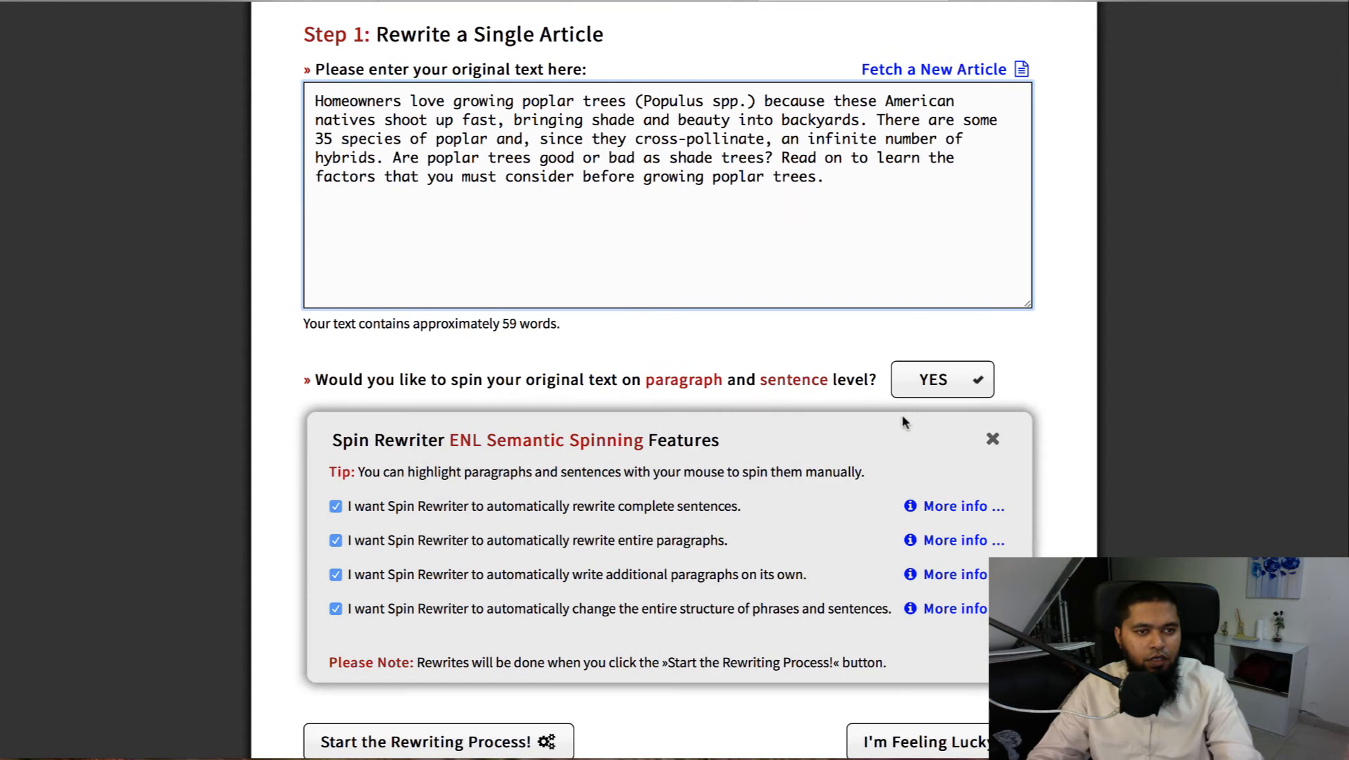
scroll(904, 420, "down", 3)
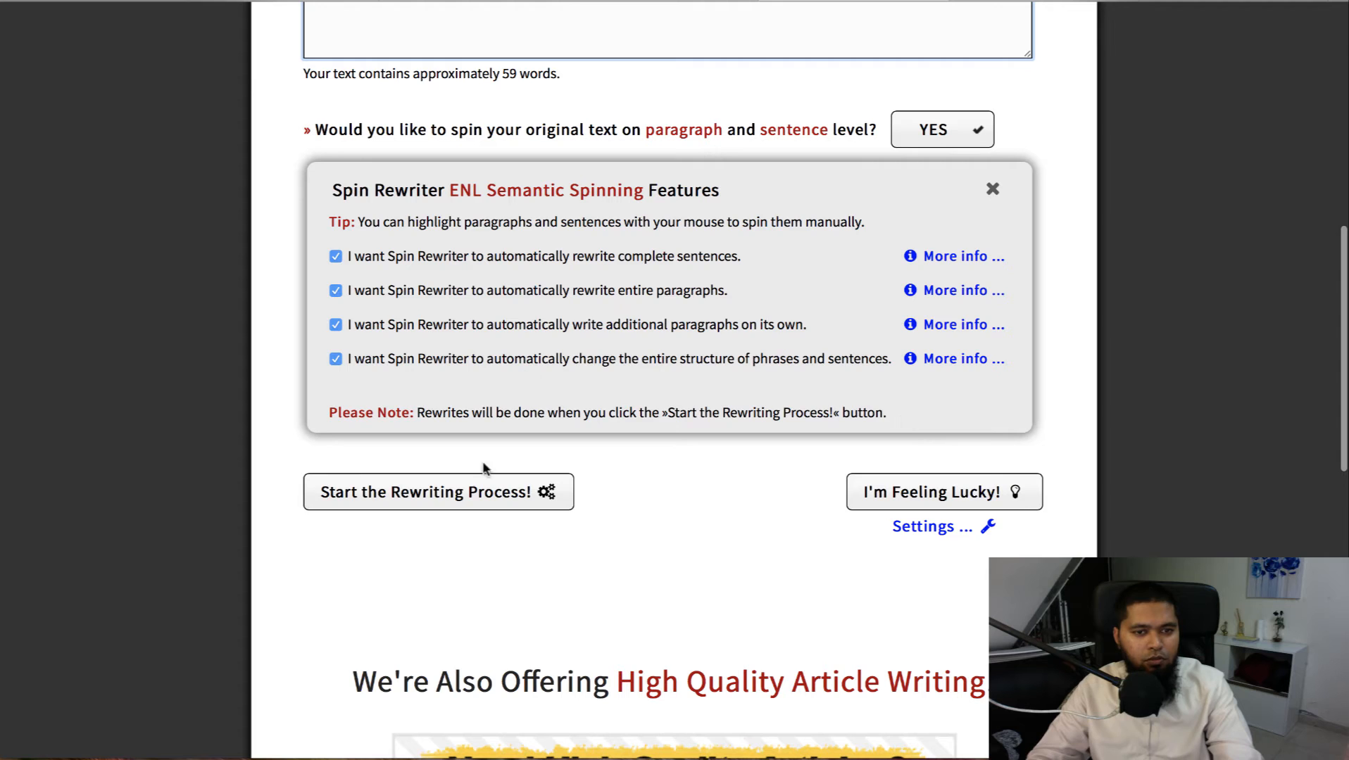
left_click(886, 493)
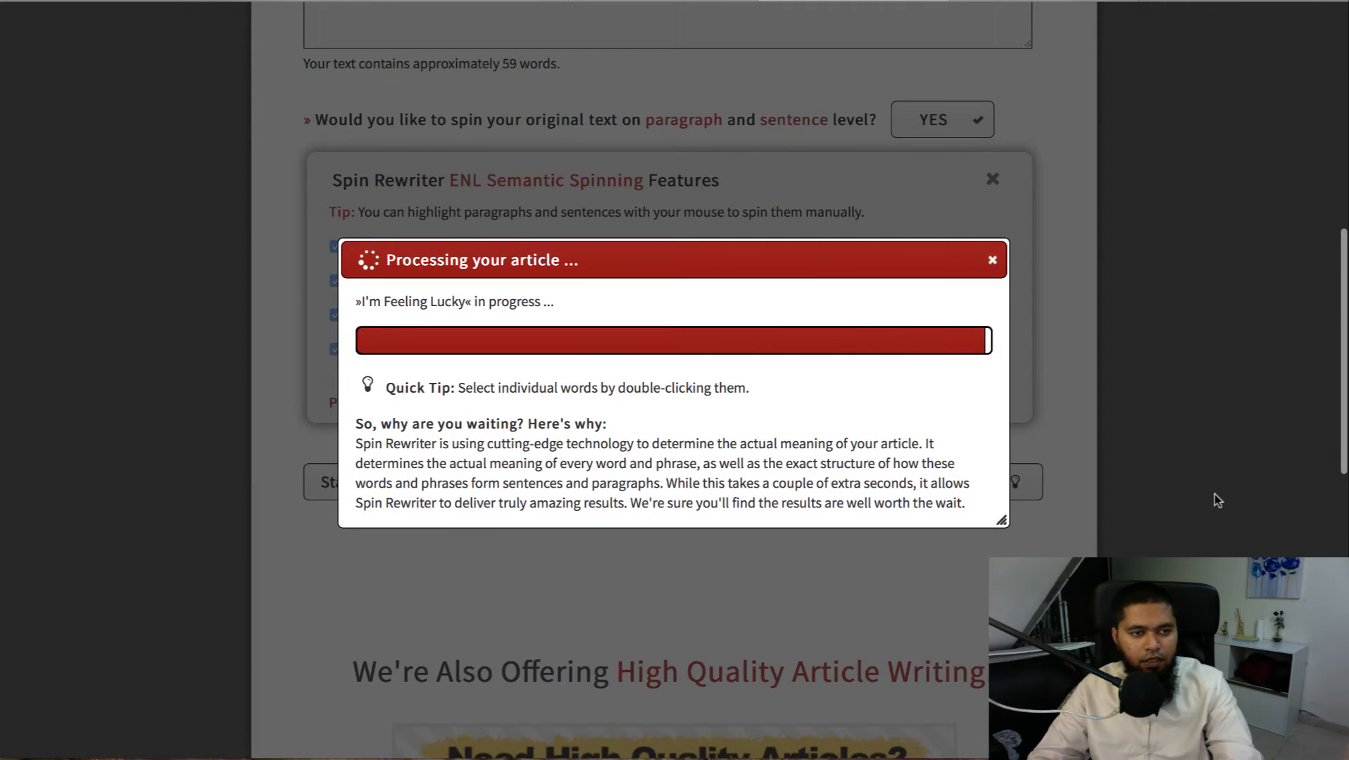
scroll(1214, 494, "down", 6)
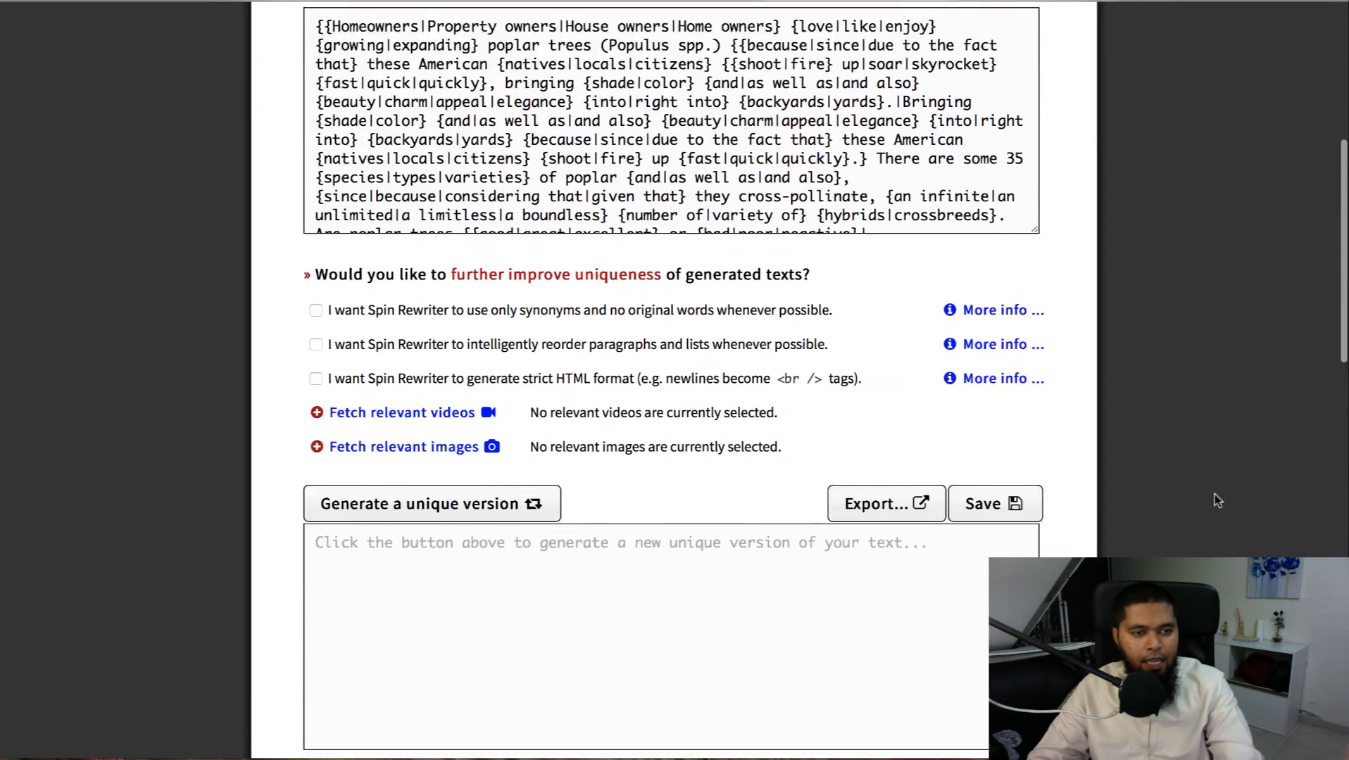
scroll(1214, 494, "down", 2)
left_click(423, 338)
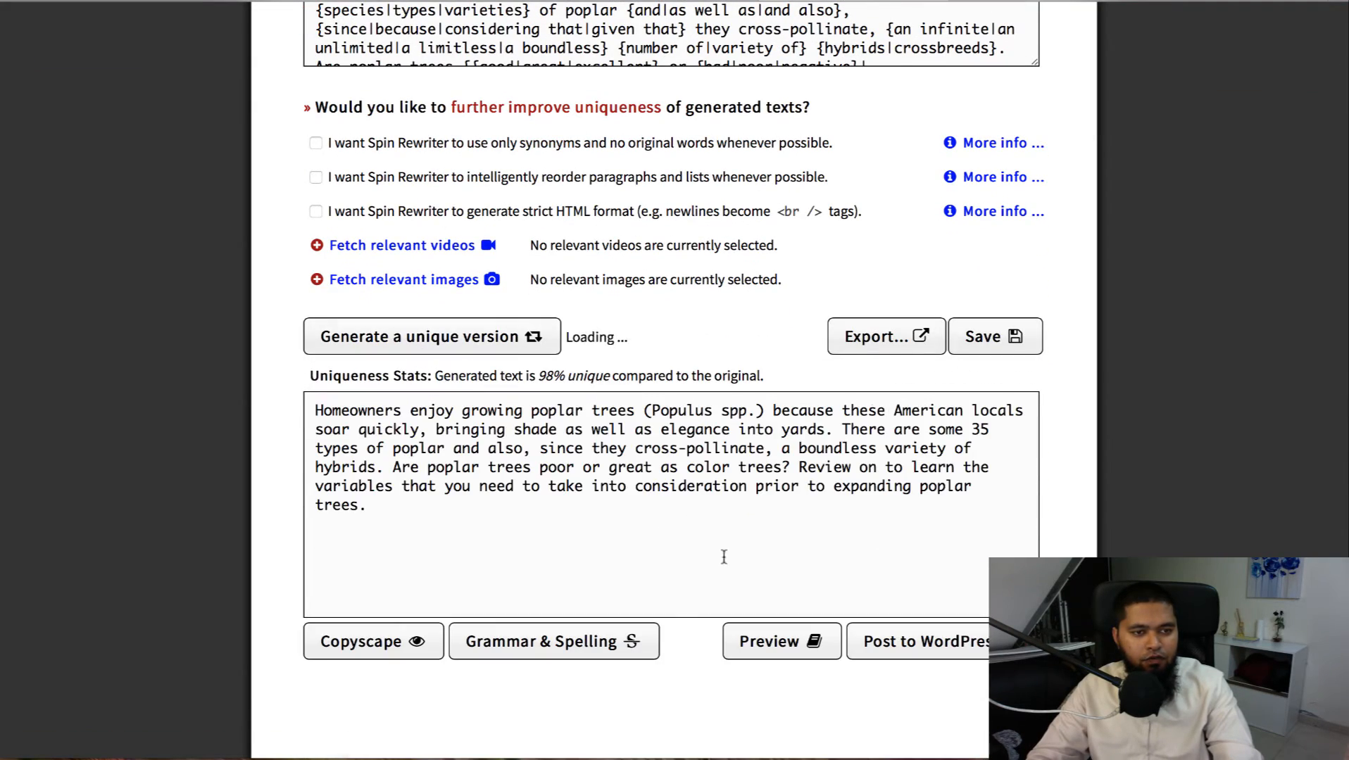
- Copy the rewritten Hybrid Poplar text and replace the description in spreadsheet cell B39 with it
left_click_drag(383, 518, 507, 384)
key("ctrl+c")
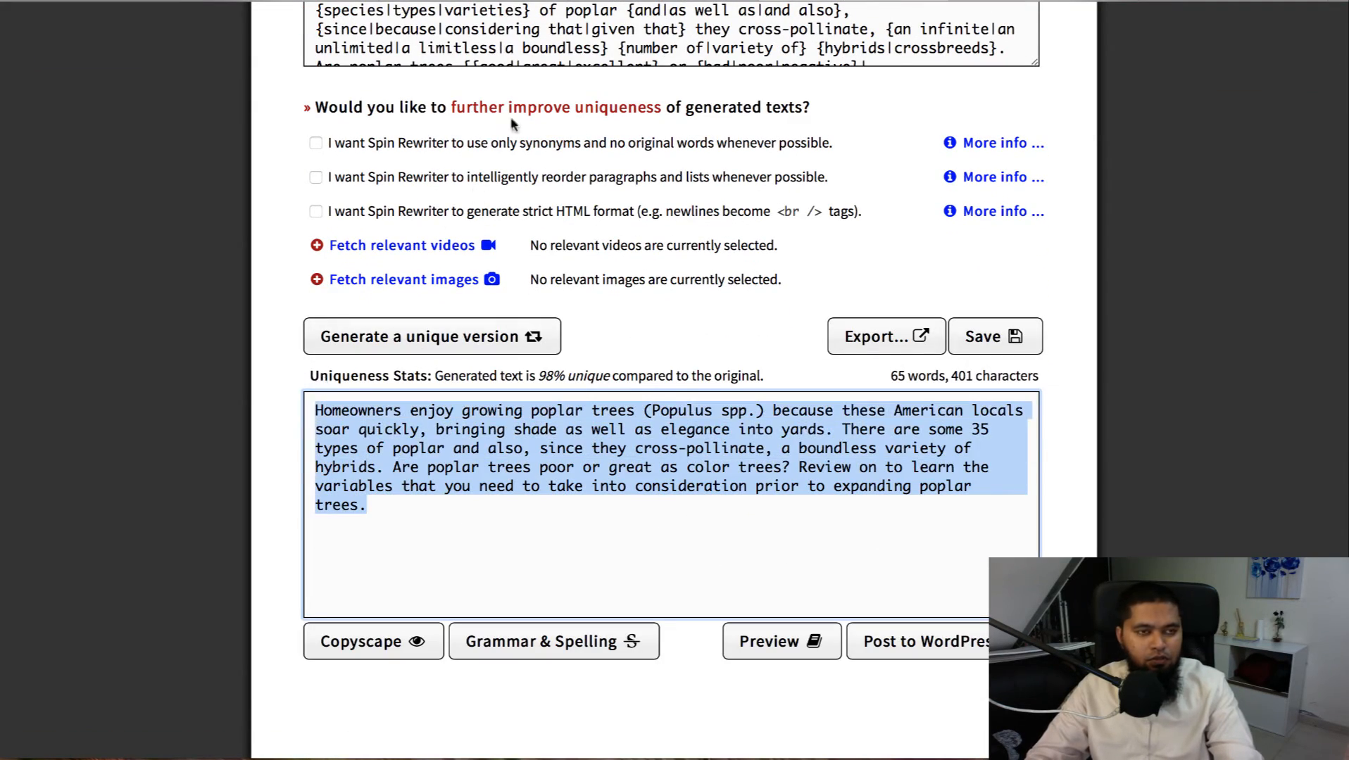
key("ctrl+shift+Tab")
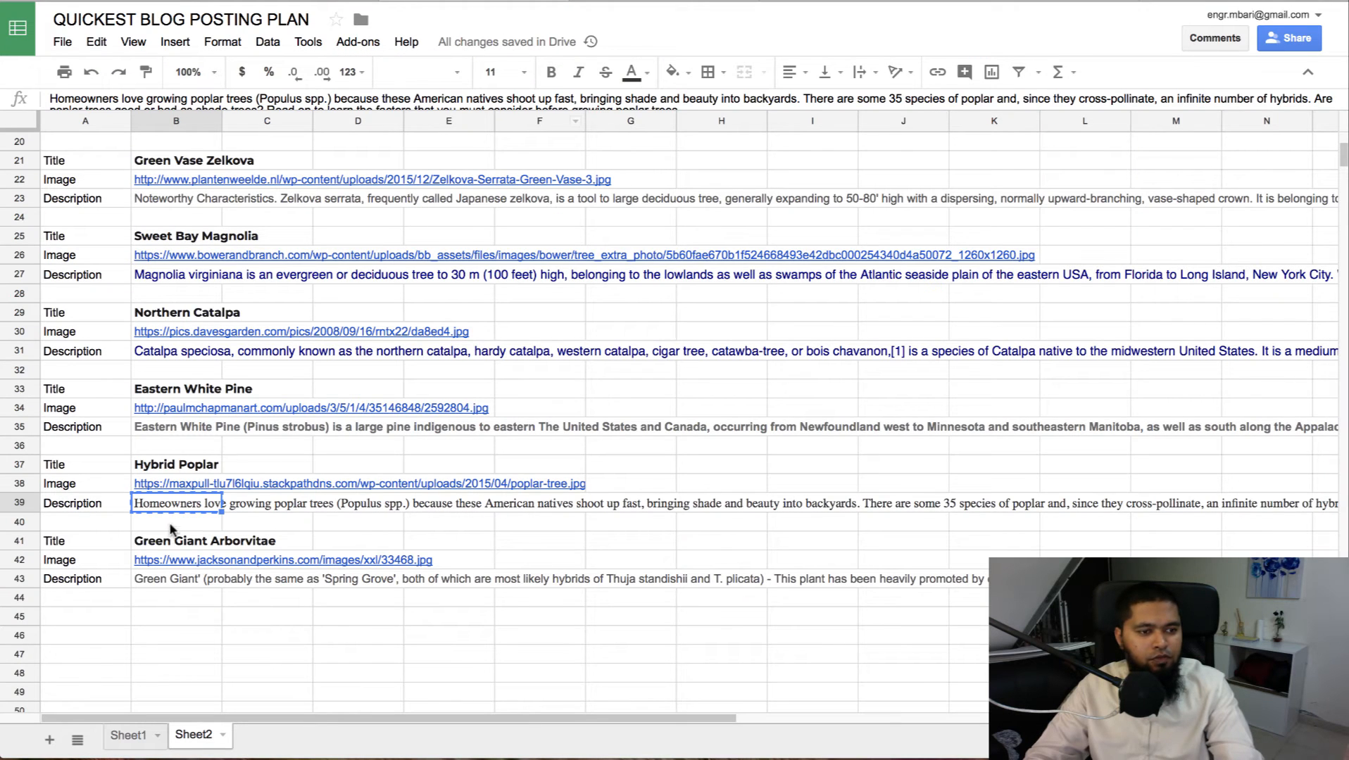
key("ctrl+v")
- Paste the rewritten Hybrid Poplar text into item 9's description in the WordPress post
left_click(637, 1)
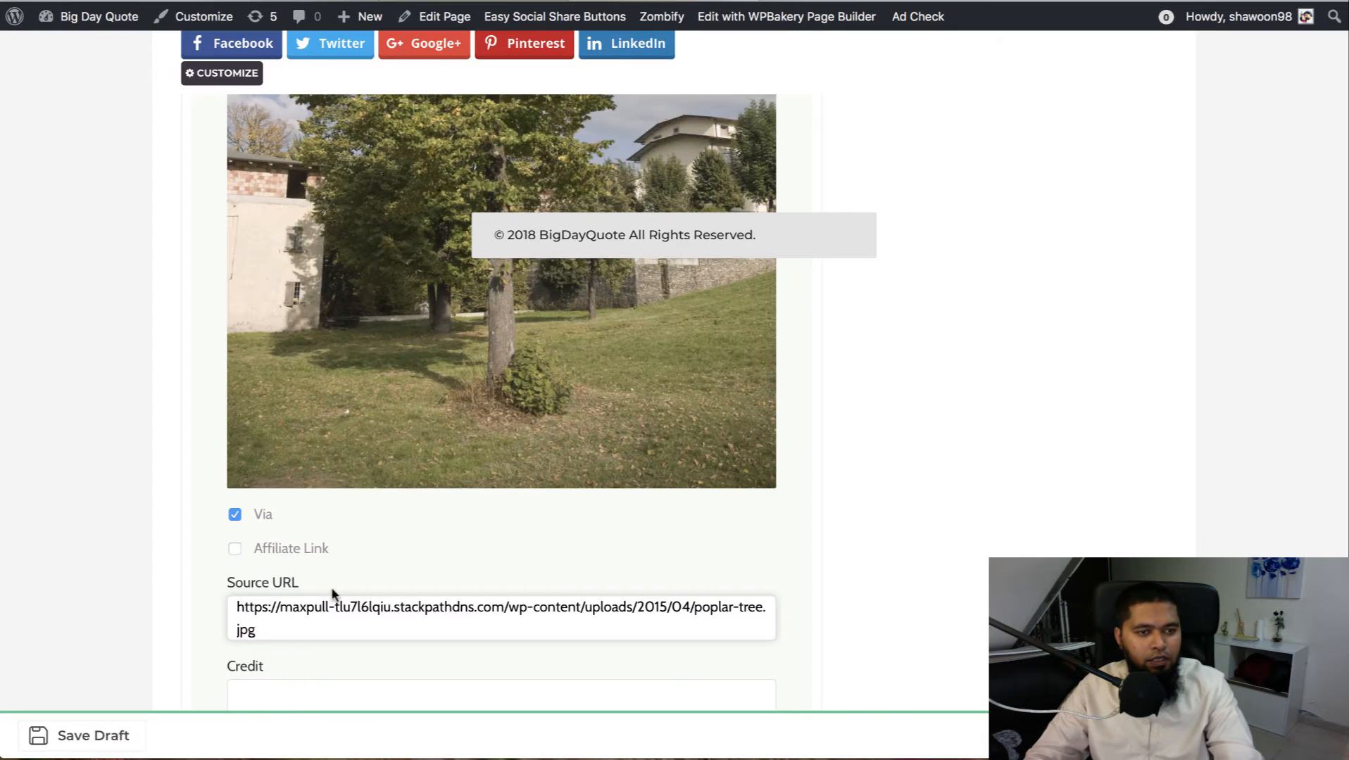
scroll(380, 524, "down", 1)
scroll(873, 511, "down", 3)
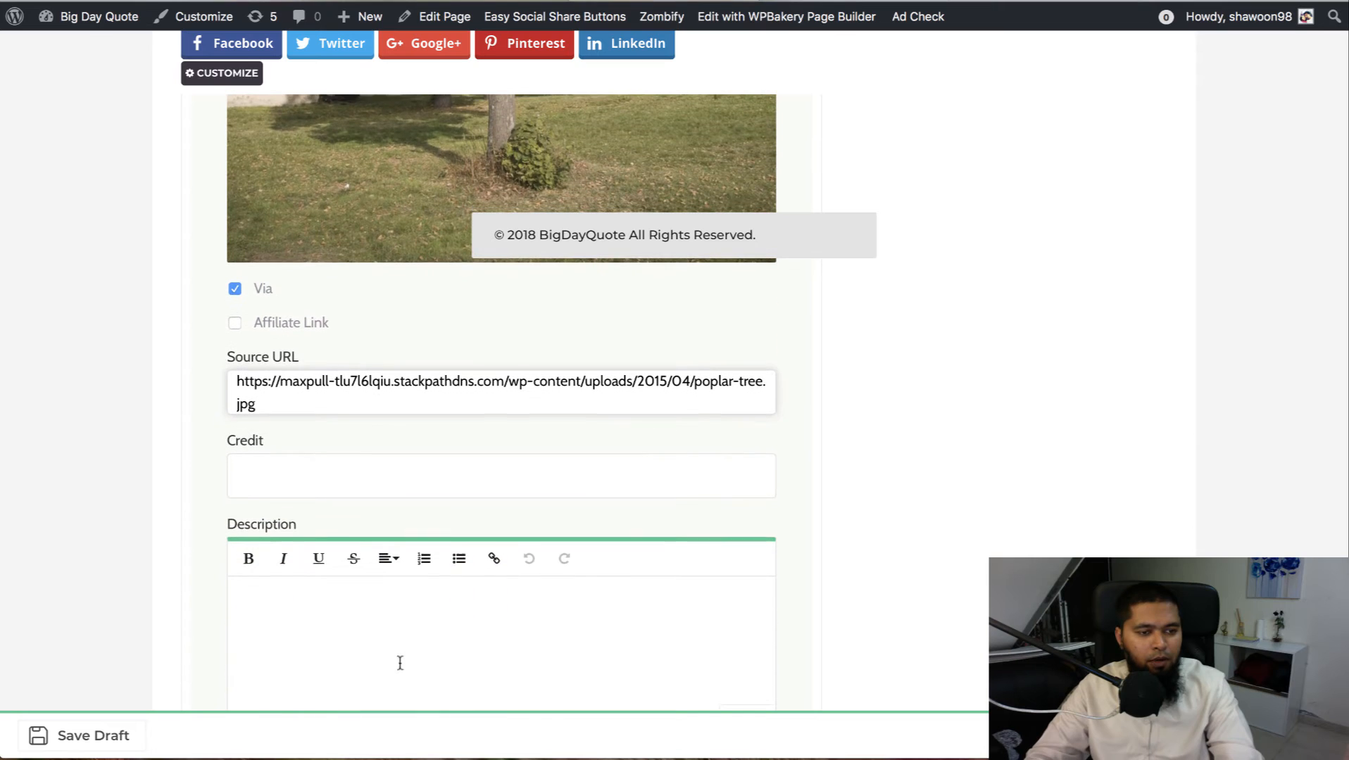
left_click(344, 655)
key("ctrl+v")
- Add item 10 to the list and title it Green Giant Arborvitae, copied from spreadsheet cell B41
scroll(833, 572, "down", 5)
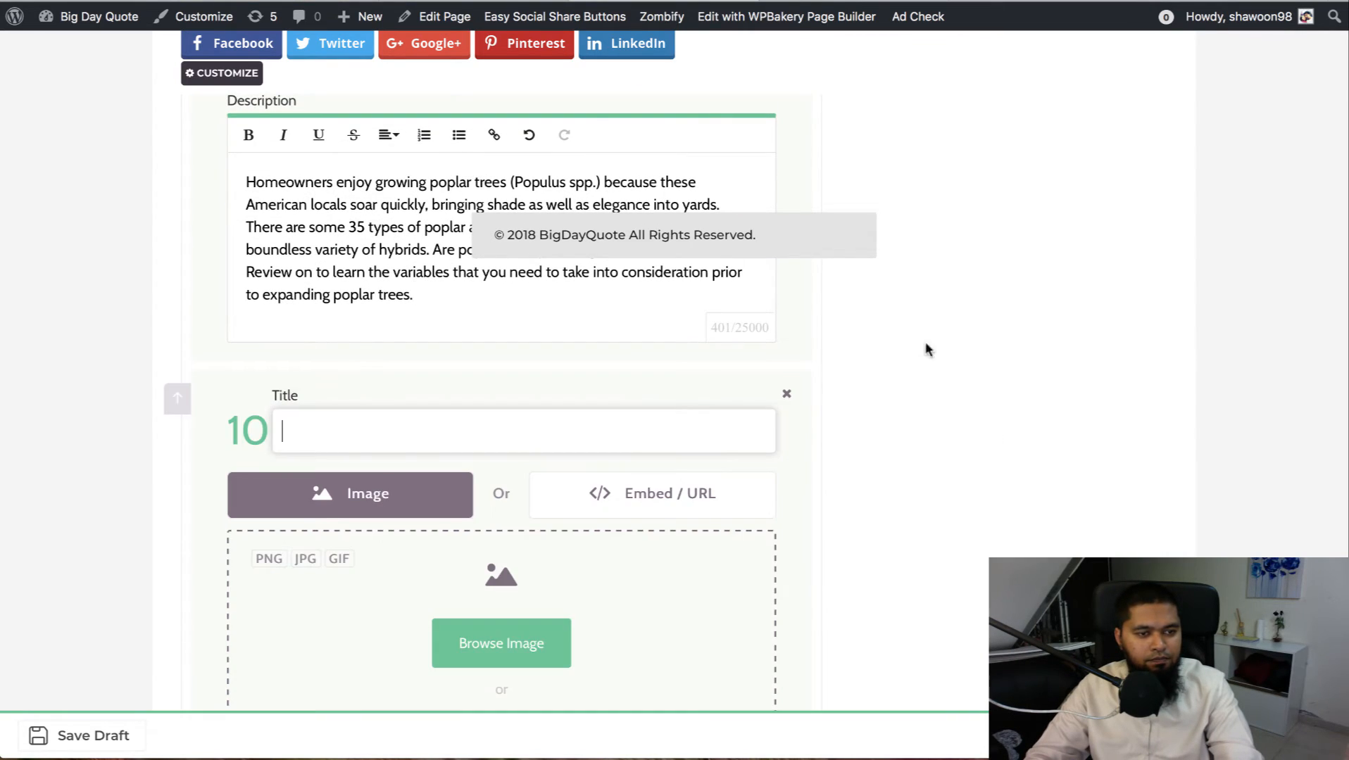
key("ctrl+shift+Tab")
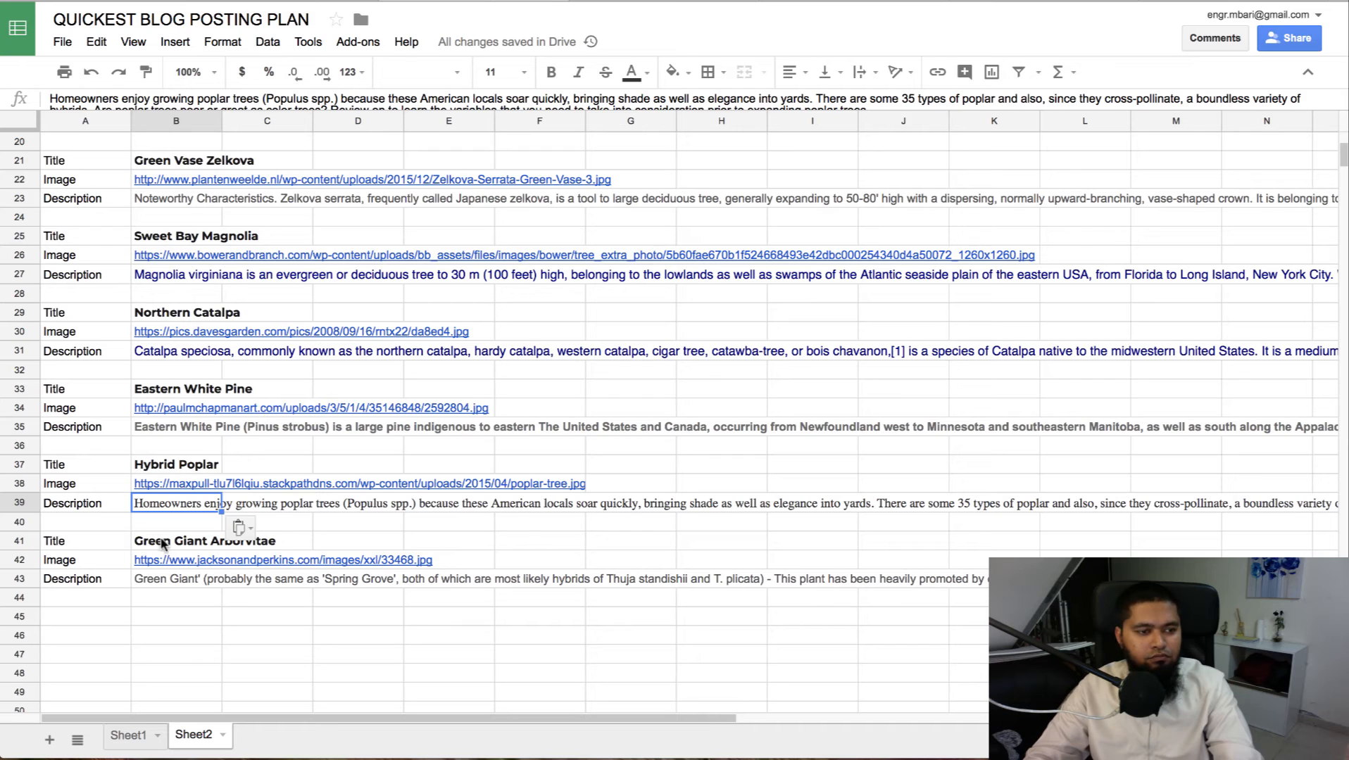
left_click(163, 543)
key("ctrl+Tab")
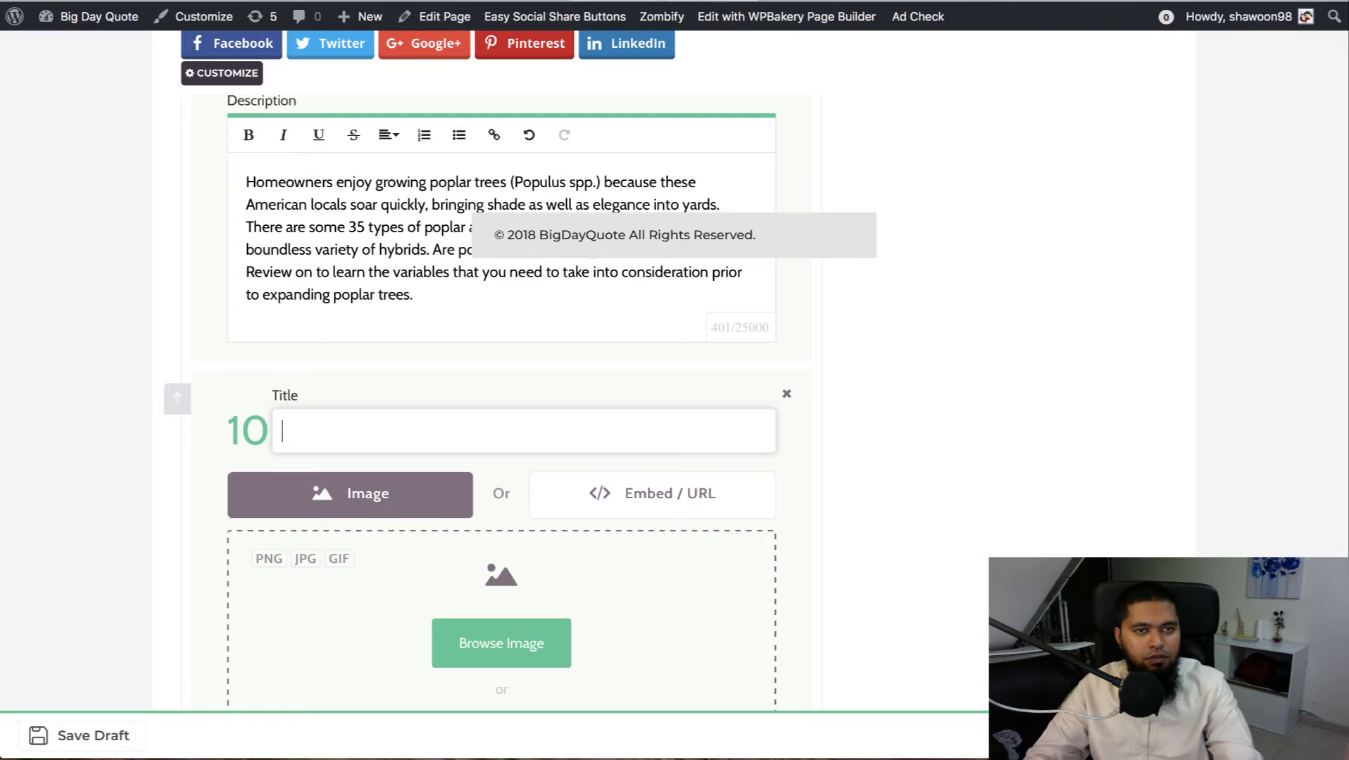
type("Green Giant Arborvitae")
- Load the Green Giant Arborvitae item's image by URL, using the 33468.jpg link copied from spreadsheet cell B42
scroll(389, 536, "down", 6)
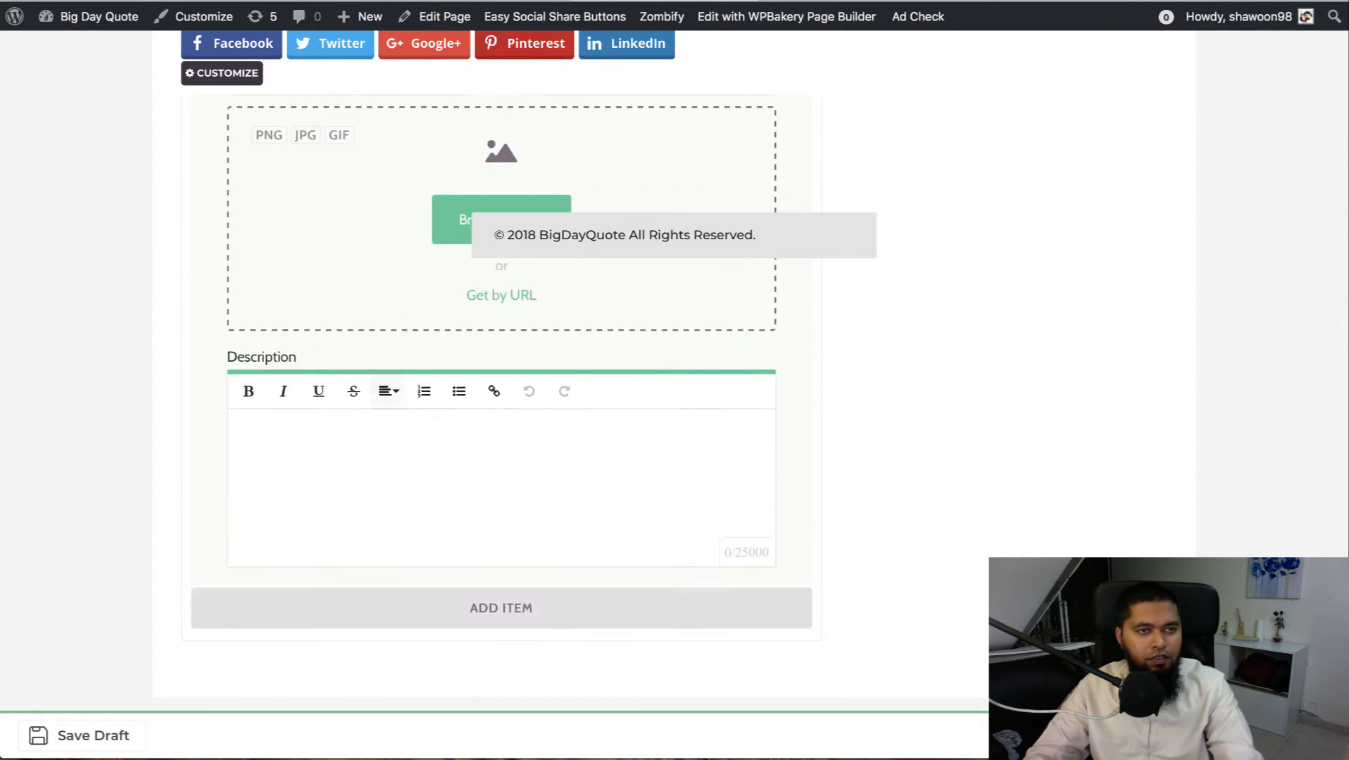
key("ctrl+shift+Tab")
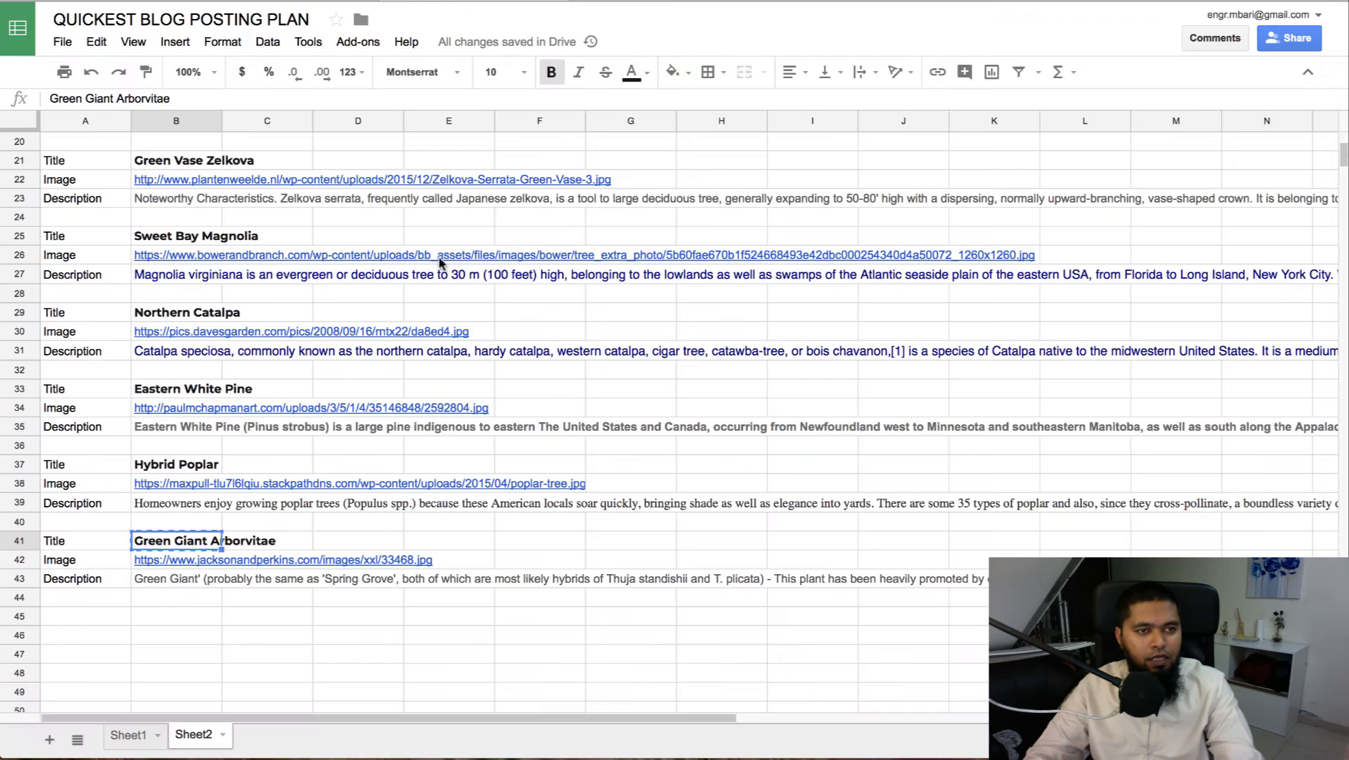
left_click(163, 567)
key("ctrl+Tab")
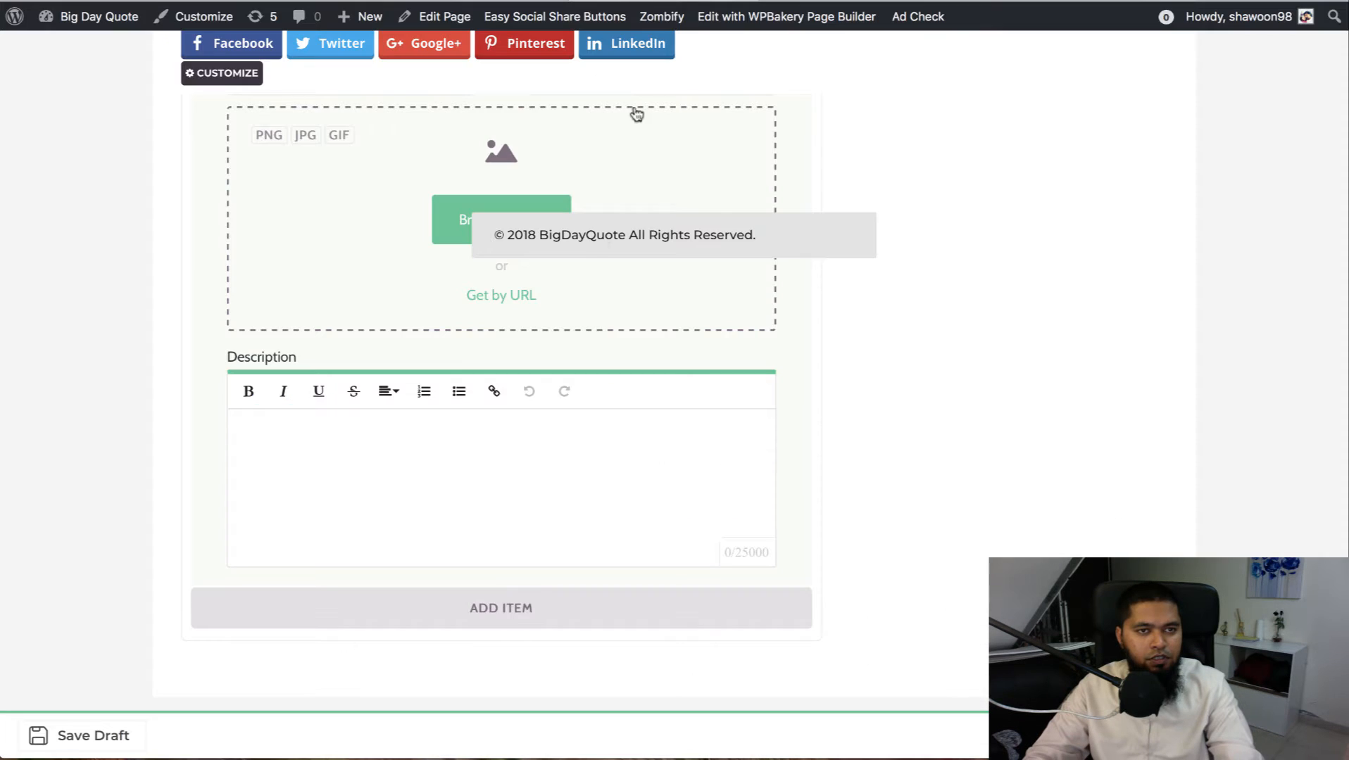
left_click(502, 296)
key("ctrl+v")
scroll(944, 471, "up", 3)
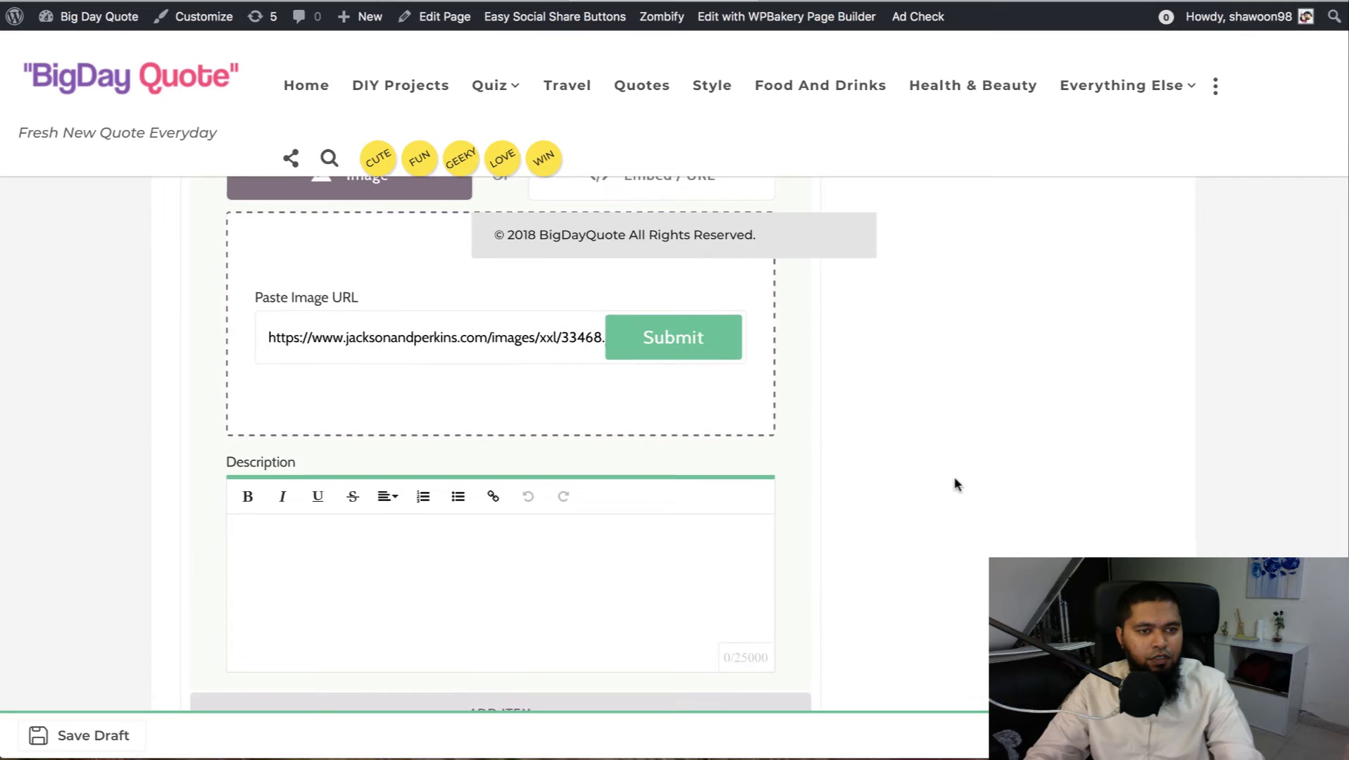
left_click(677, 352)
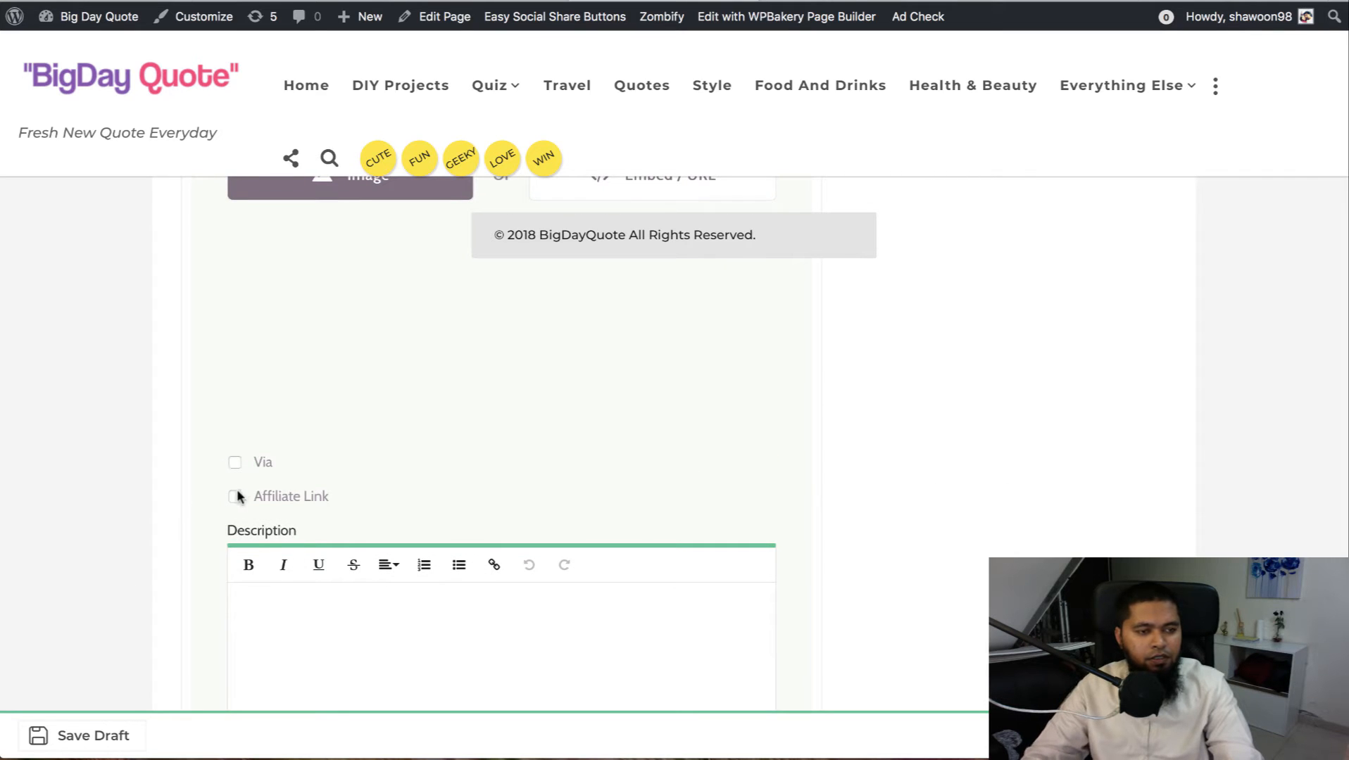
scroll(191, 597, "down", 4)
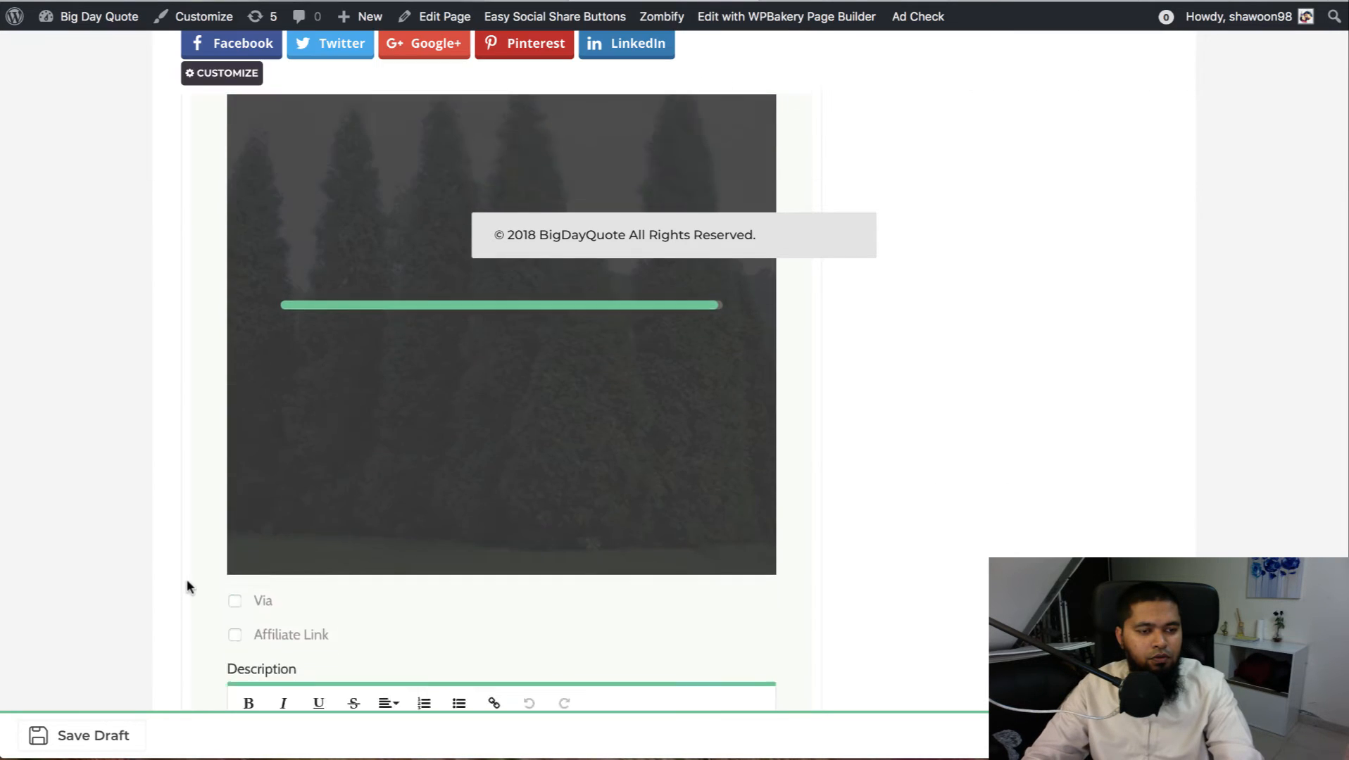
left_click(234, 513)
left_click(310, 625)
type("https://www.jacksonandperkins.com/images/xxl/33468.jpg")
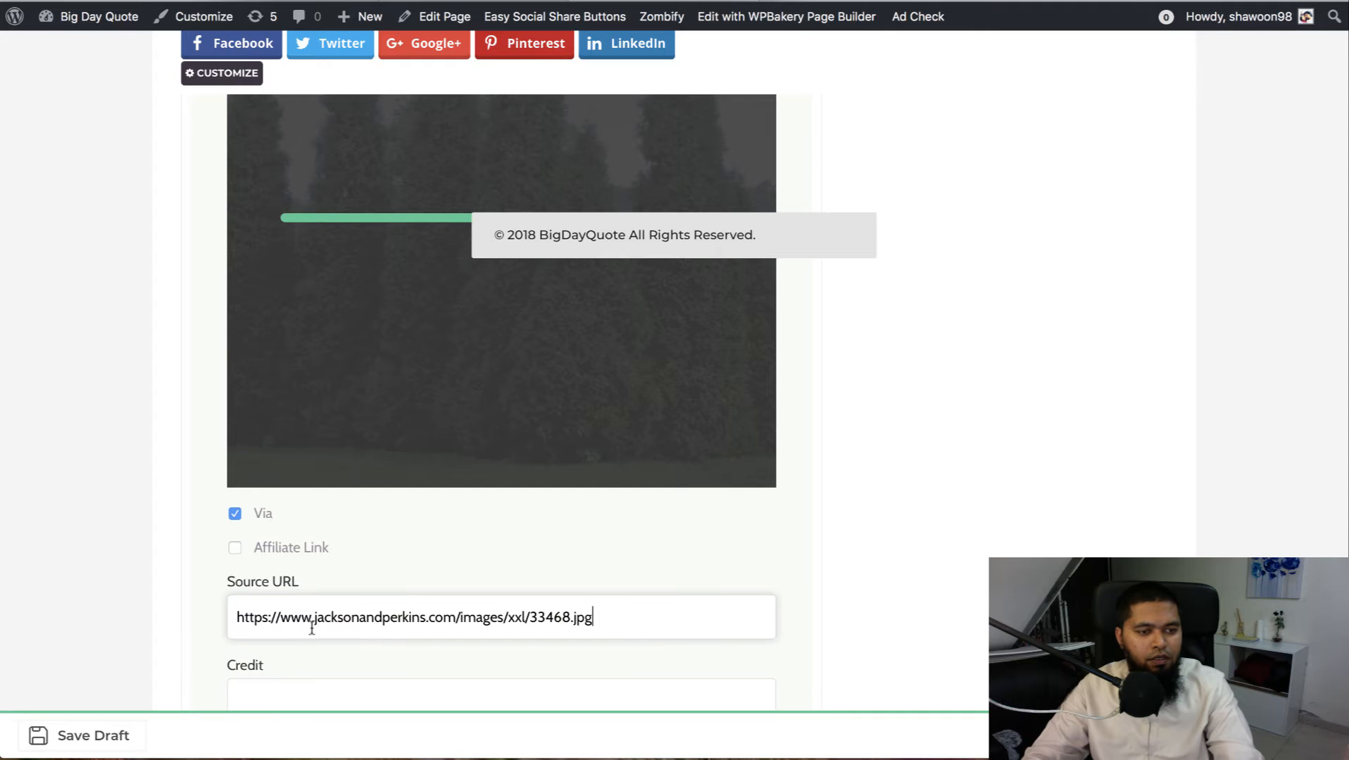
- Copy the Green Giant Arborvitae description from spreadsheet cell B43 into Spin Rewriter as the original text of a new single article
left_click(517, 1)
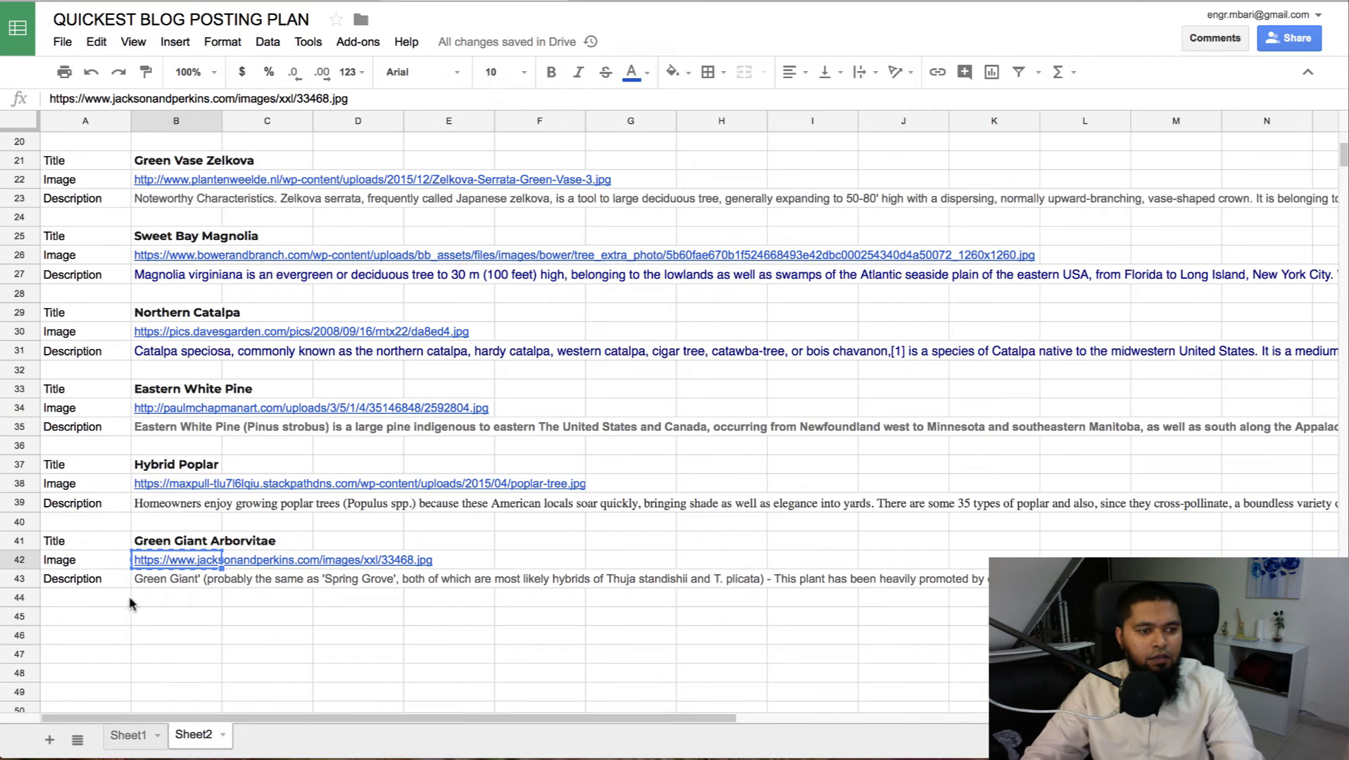
left_click(151, 579)
key("ctrl+c")
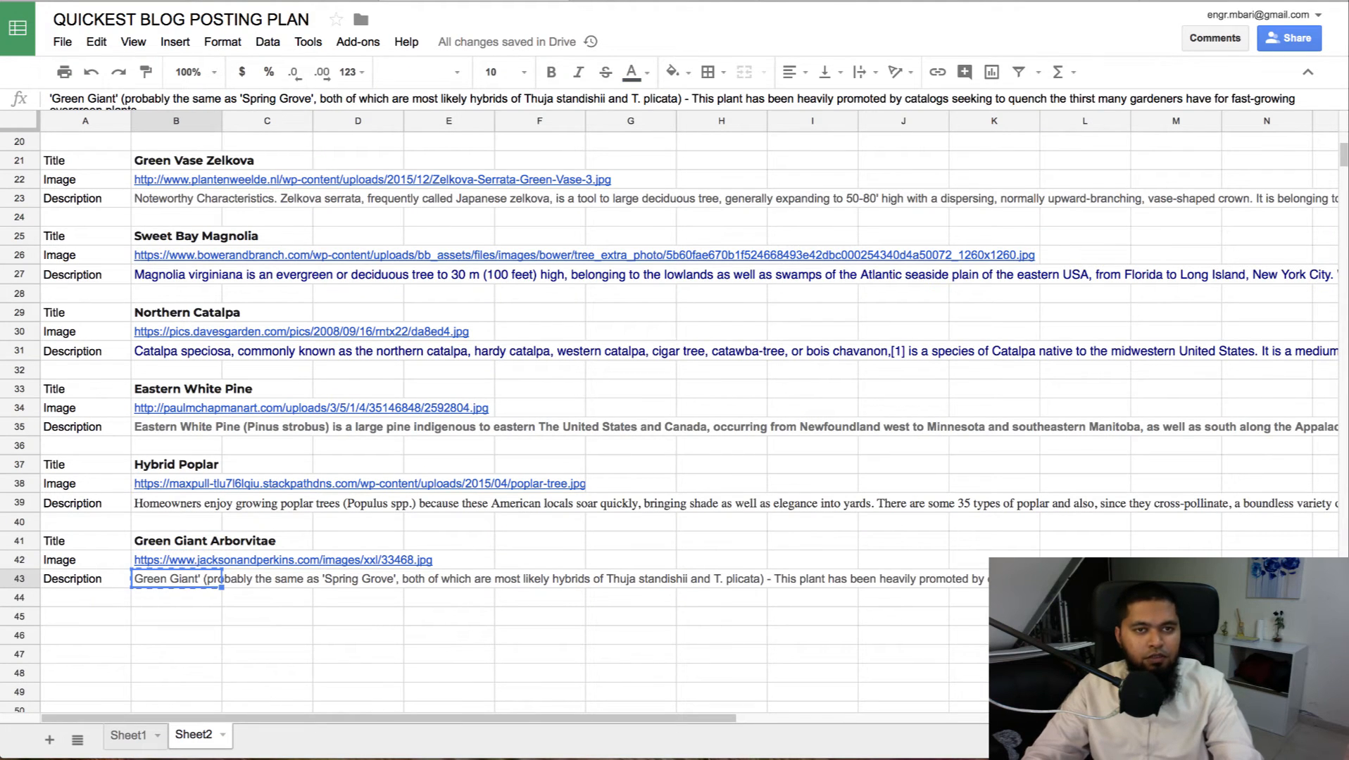
left_click(837, 1)
scroll(655, 333, "up", 9)
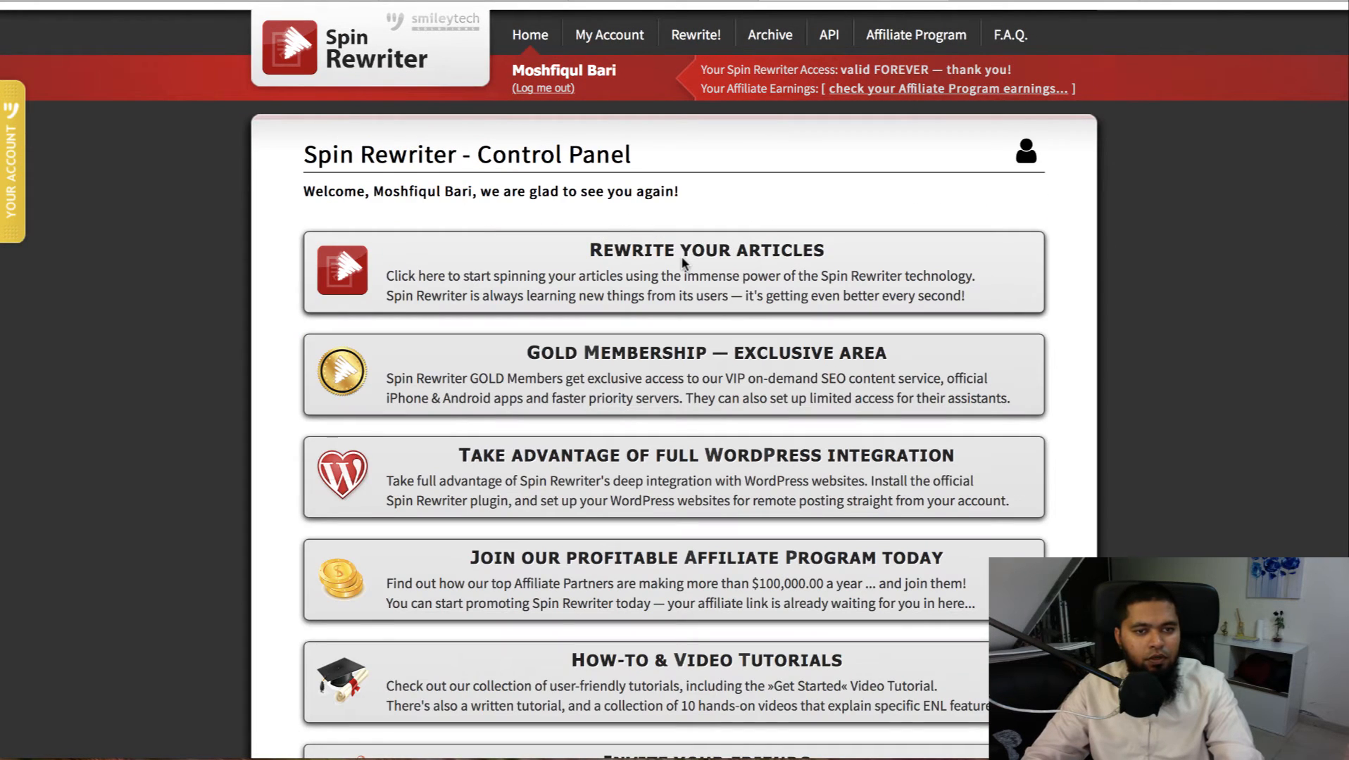
left_click(683, 264)
left_click(665, 501)
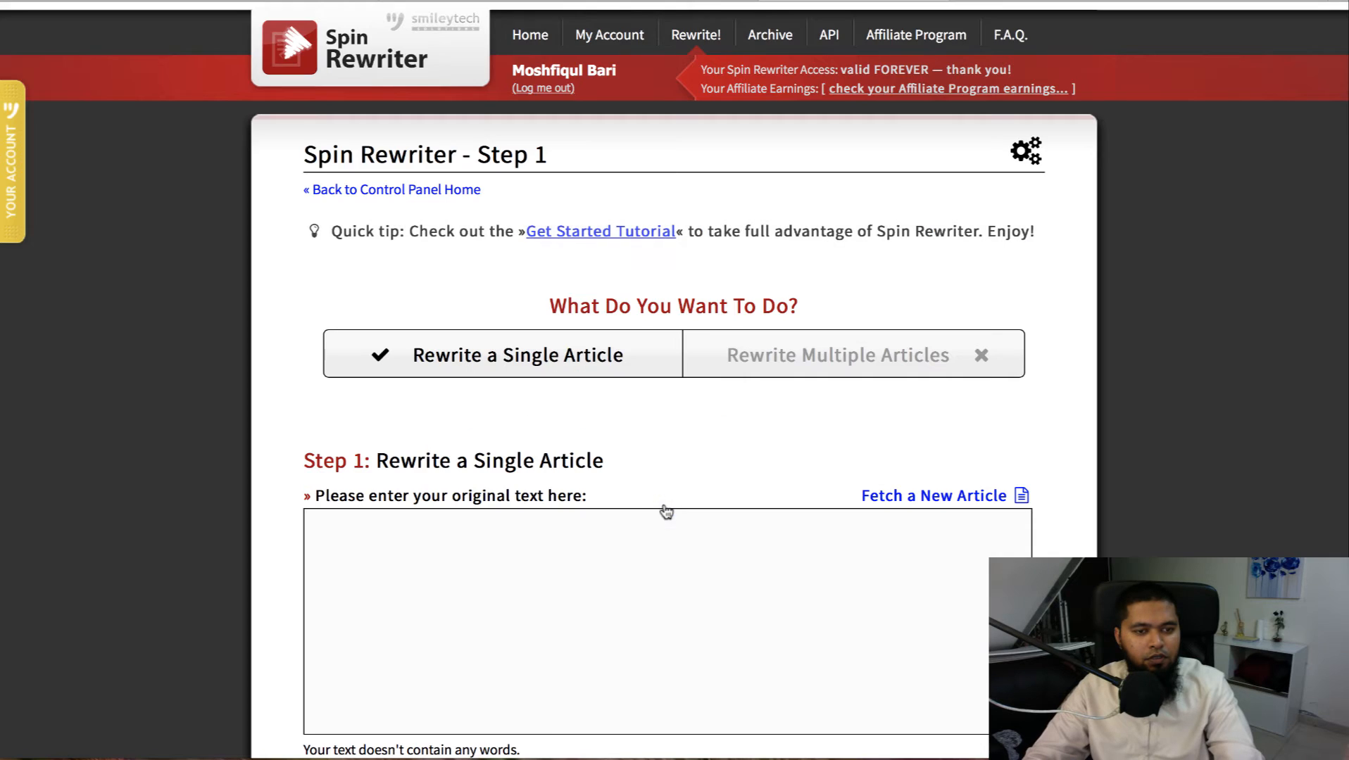
left_click(547, 568)
key("ctrl+v")
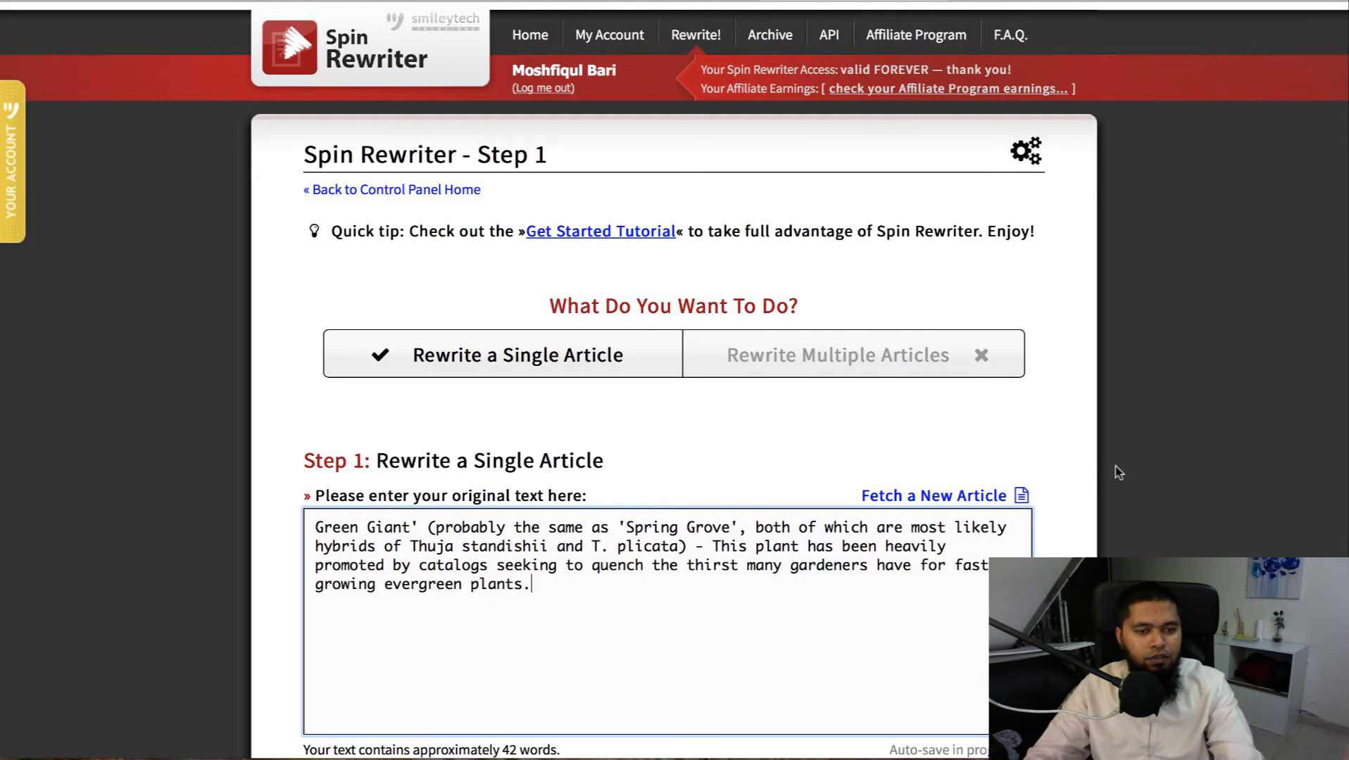
- Spin the Green Giant Arborvitae text with I'm Feeling Lucky, generate a unique version and copy it
scroll(1115, 467, "down", 8)
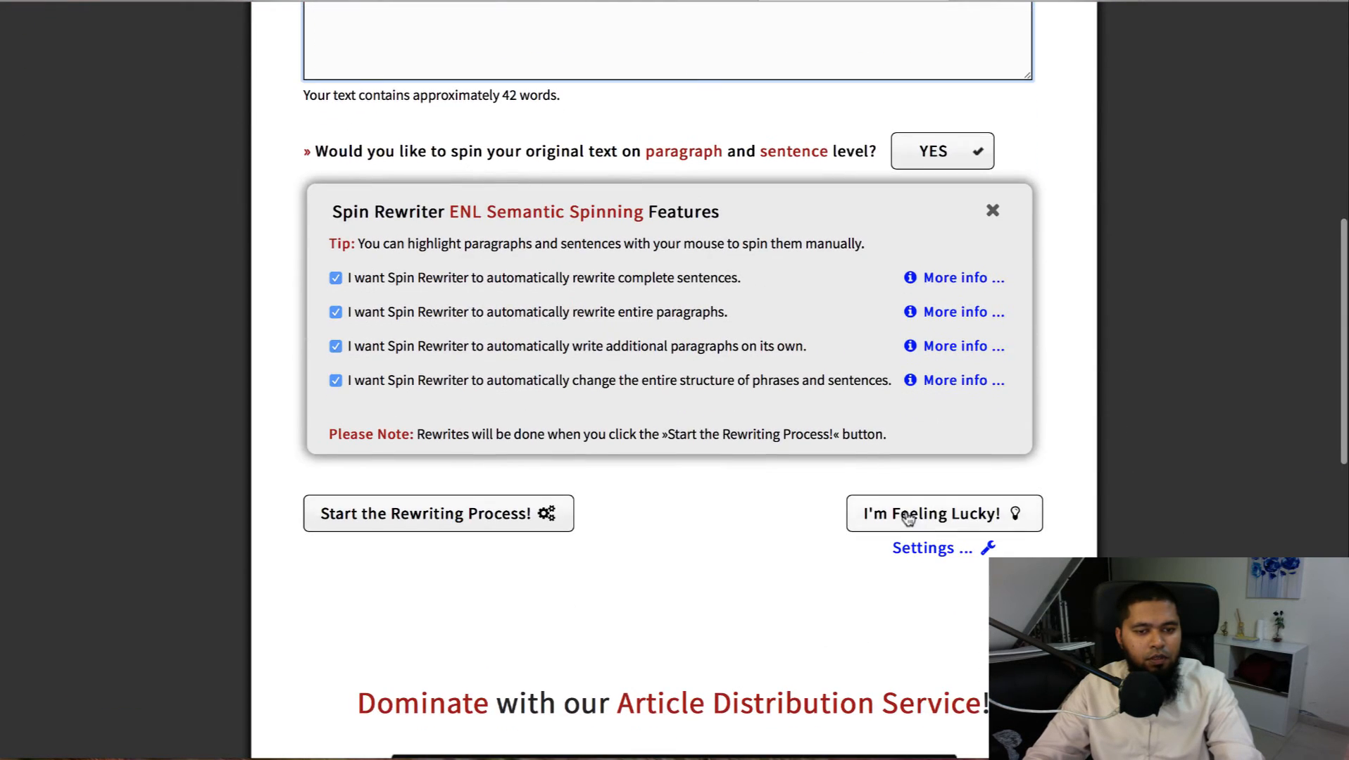
left_click(908, 515)
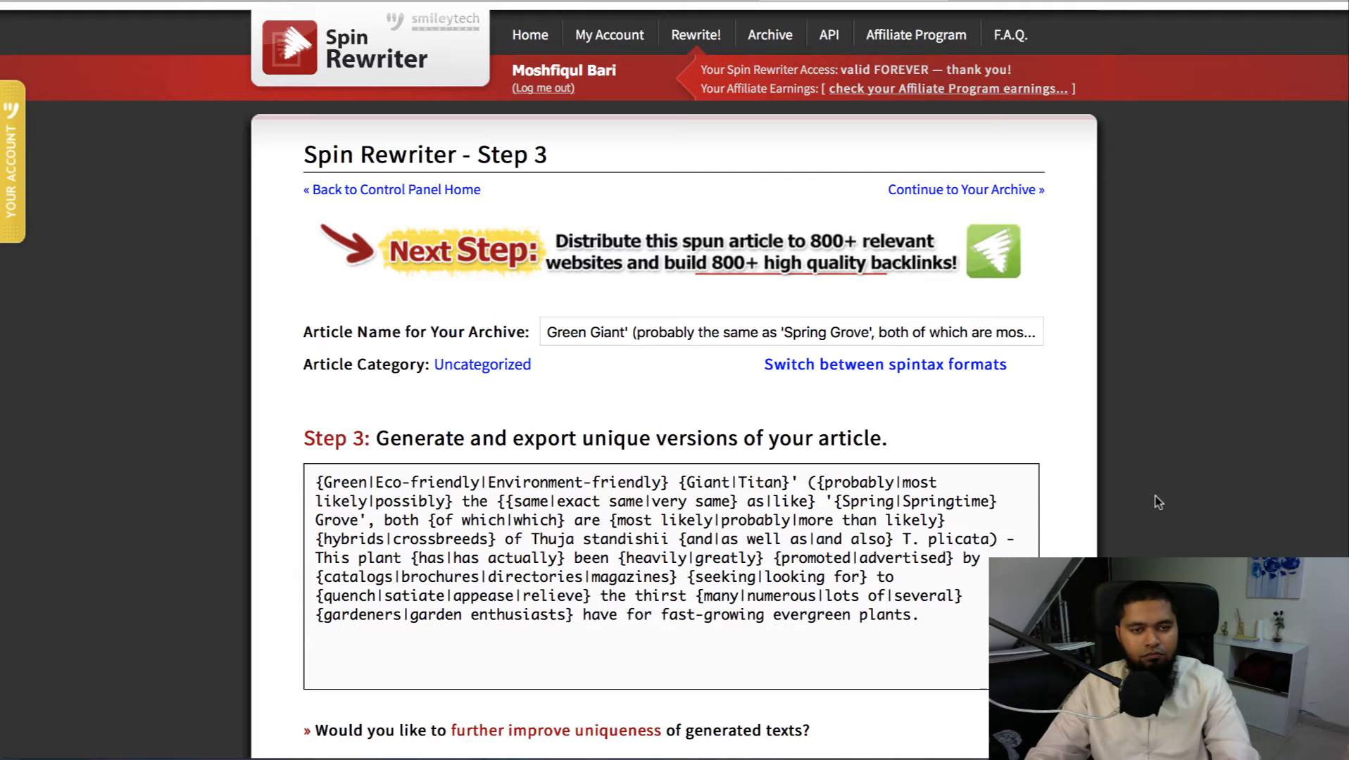
scroll(1153, 492, "down", 9)
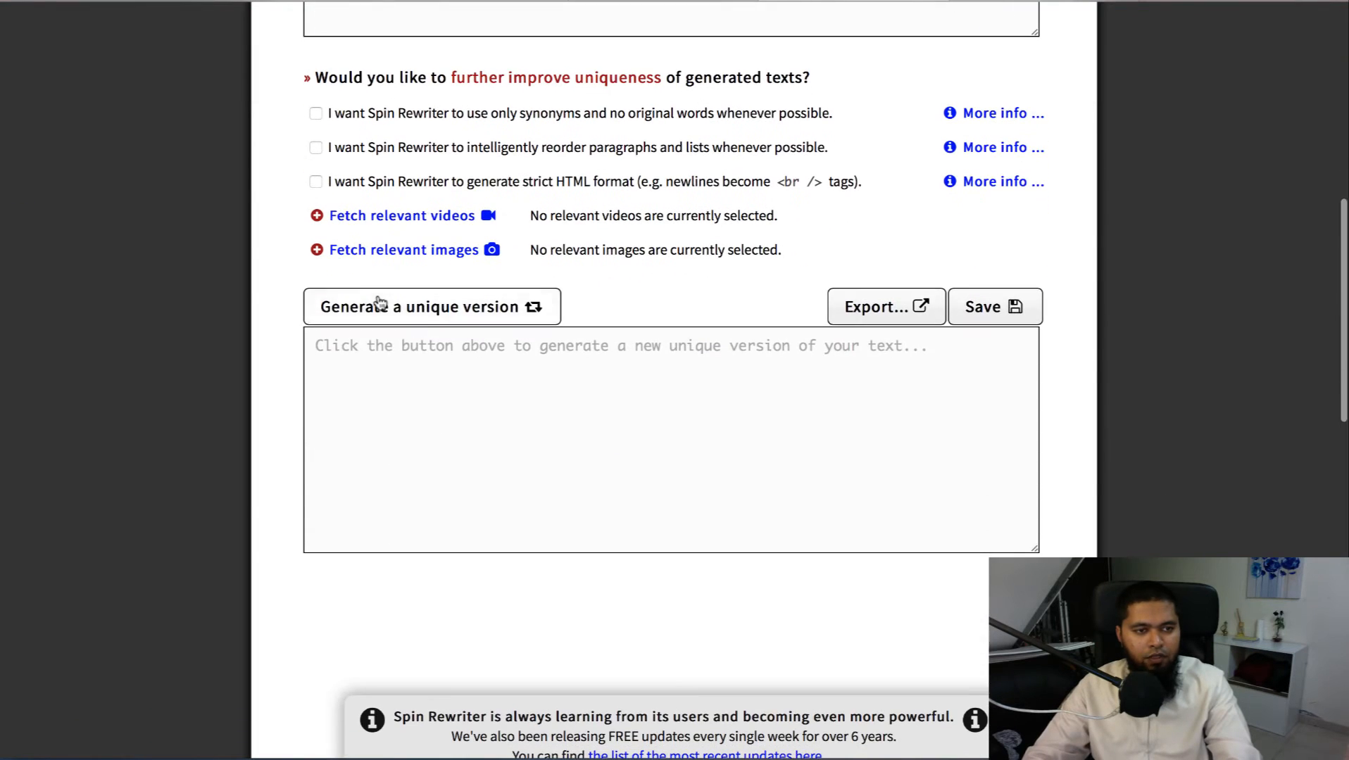
left_click(386, 305)
left_click_drag(651, 445, 308, 365)
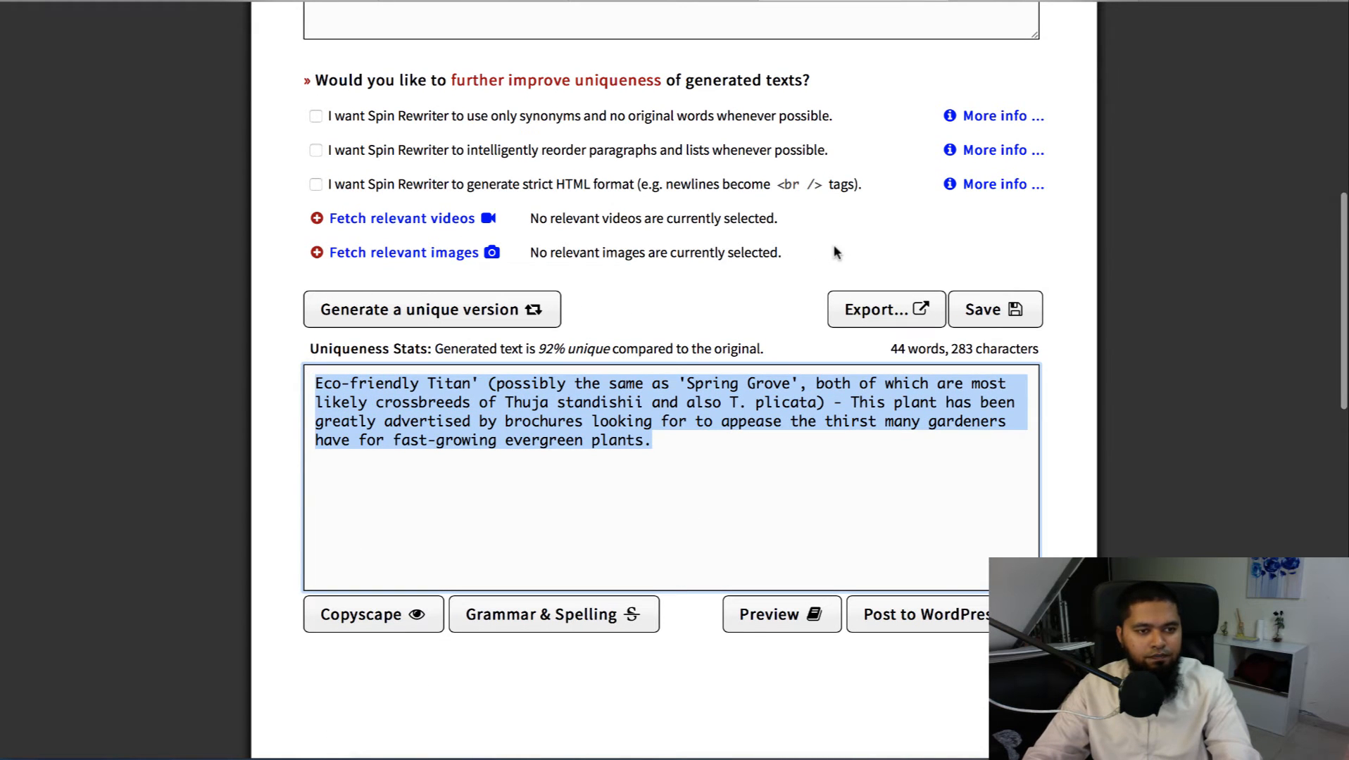
scroll(806, 244, "up", 9)
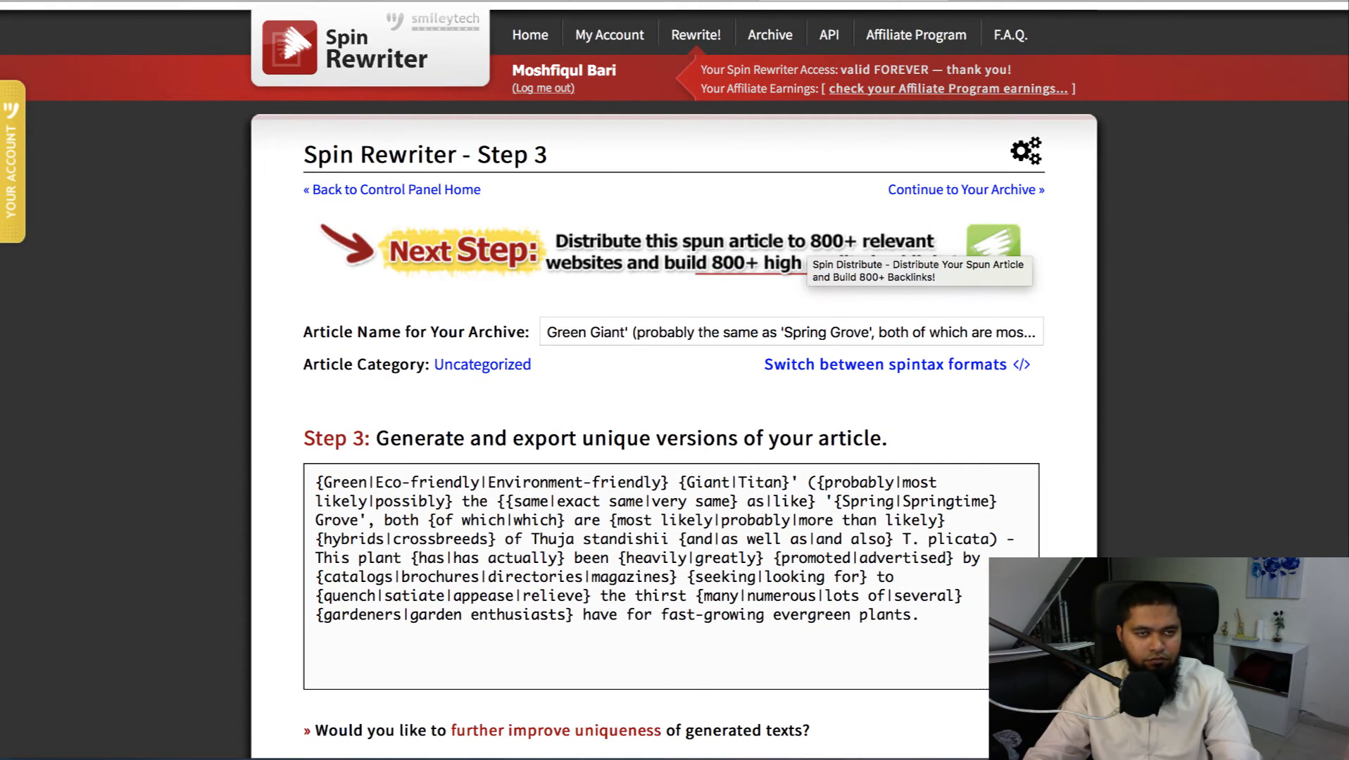
- Paste the rewritten Green Giant Arborvitae text over spreadsheet cell B43 and into item 10's description in the WordPress post
left_click(488, 1)
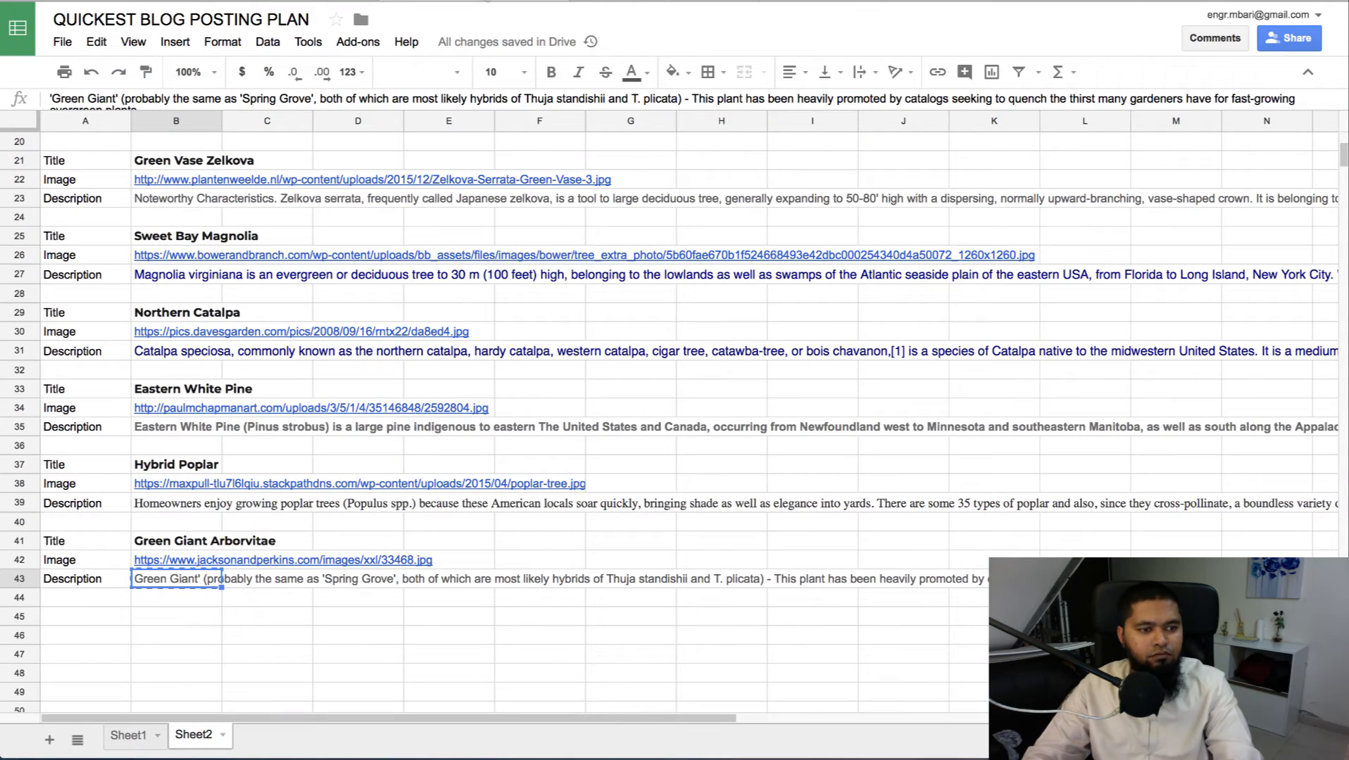
key("ctrl+v")
left_click(606, 0)
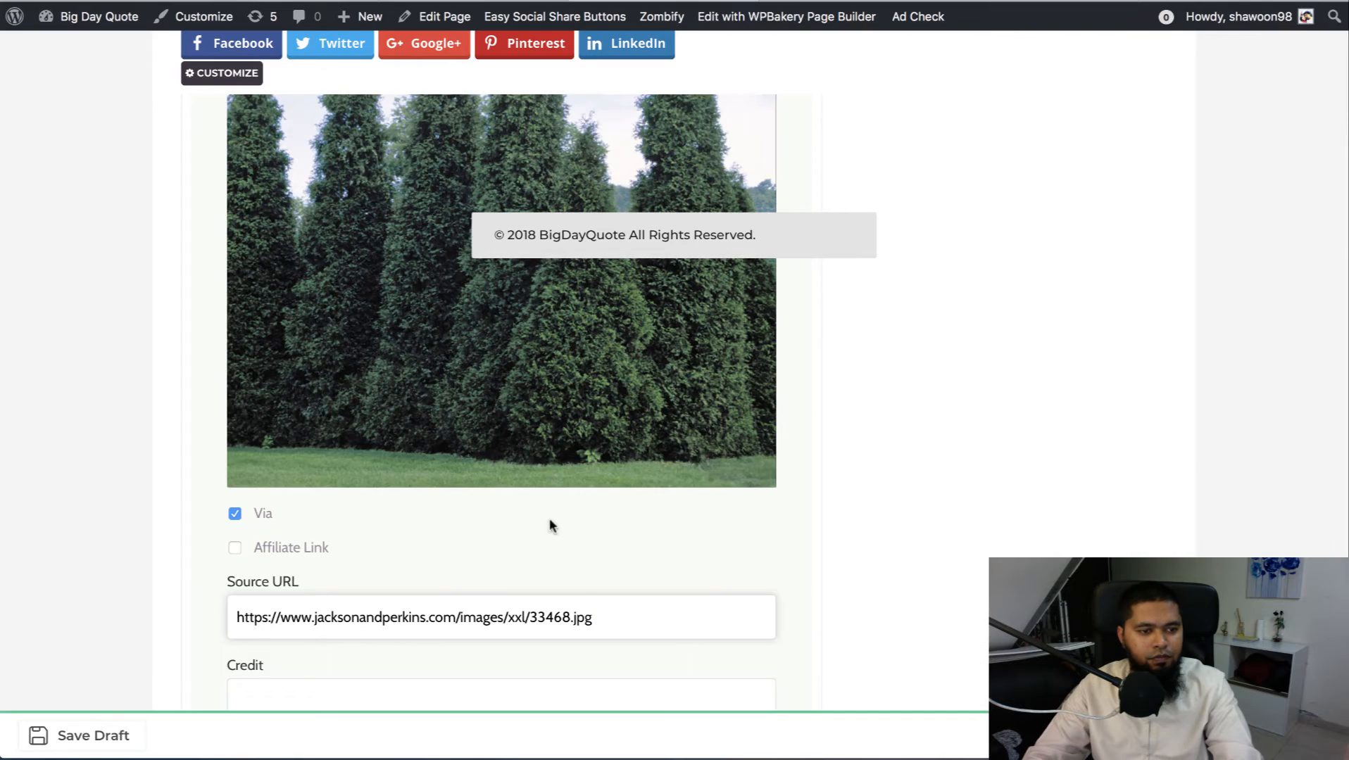
scroll(550, 527, "down", 5)
left_click(342, 499)
key("ctrl+v")
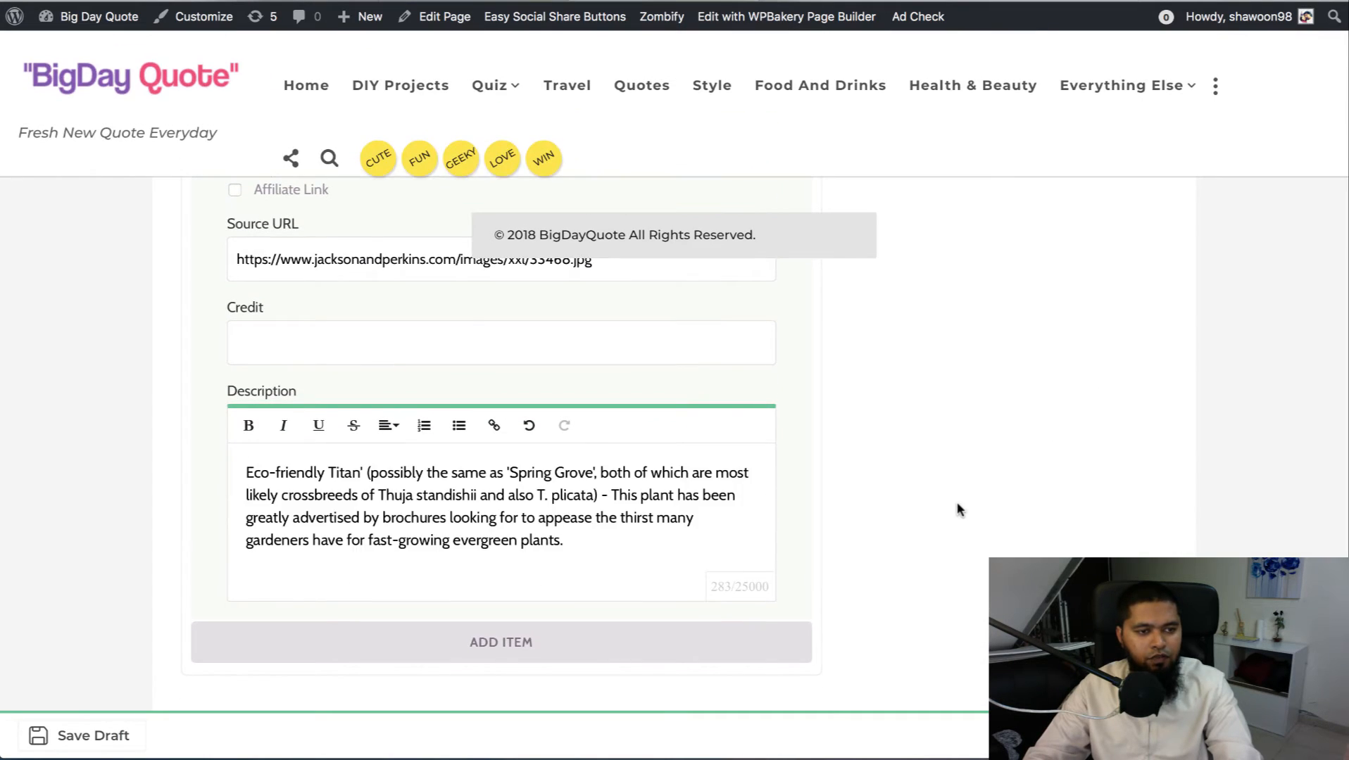
- Review the list post from item 10 back to the American Sycamore item, examining the flagged image area
scroll(958, 508, "down", 5)
scroll(958, 508, "down", 10)
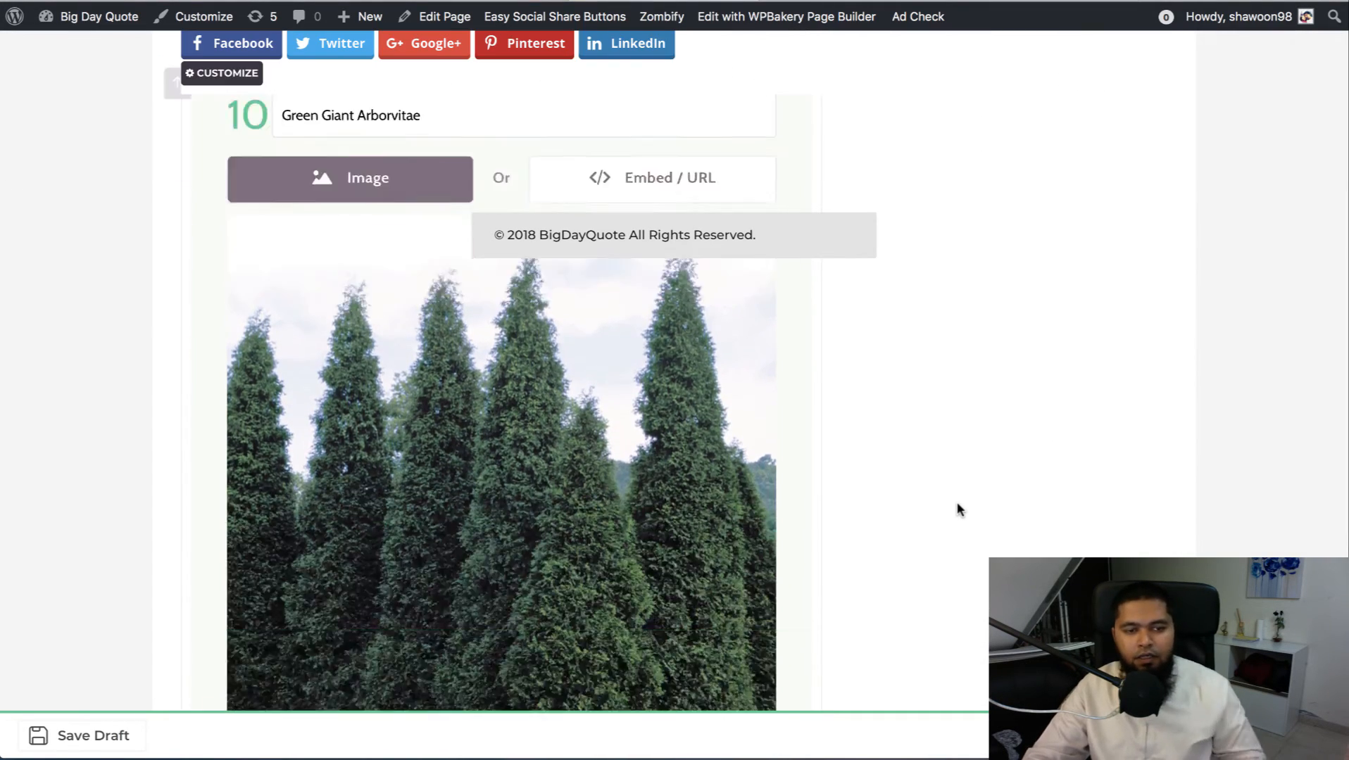
scroll(958, 509, "down", 3)
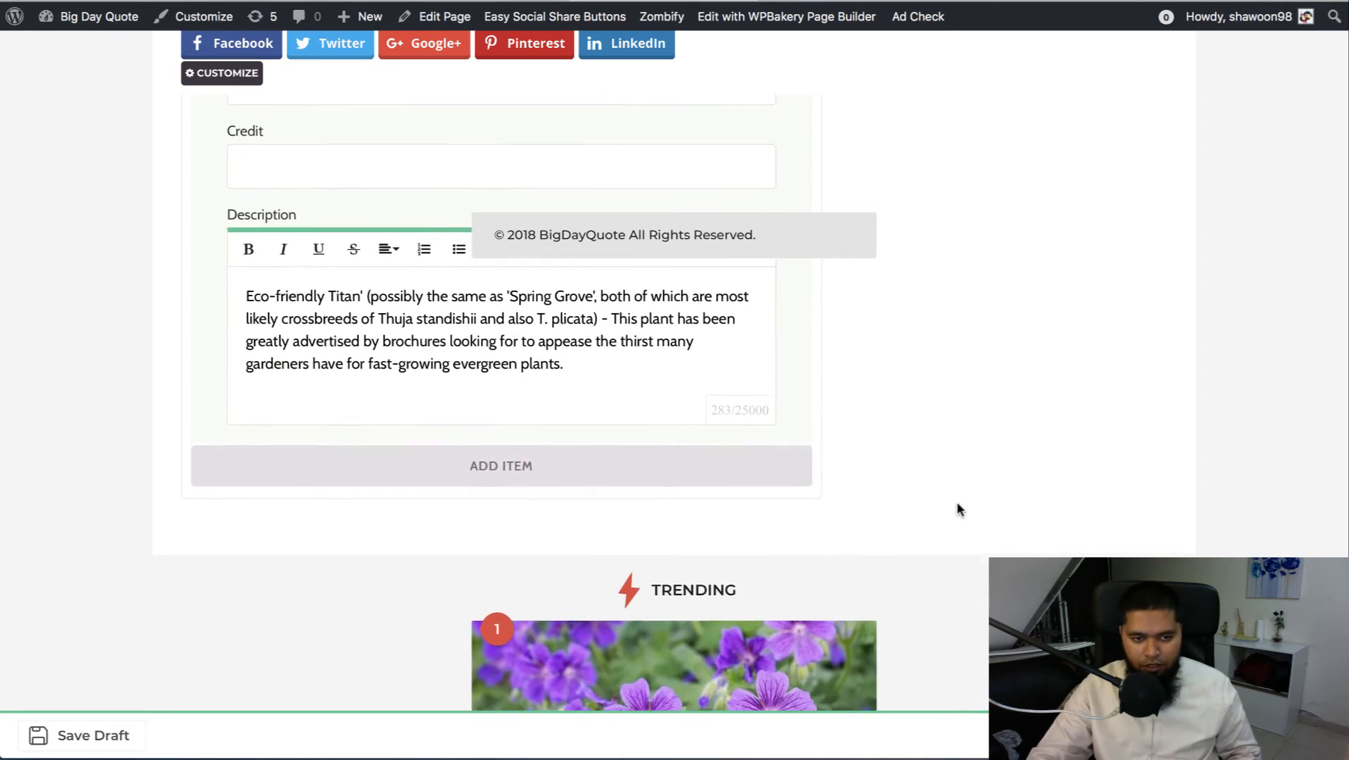
scroll(958, 509, "up", 3)
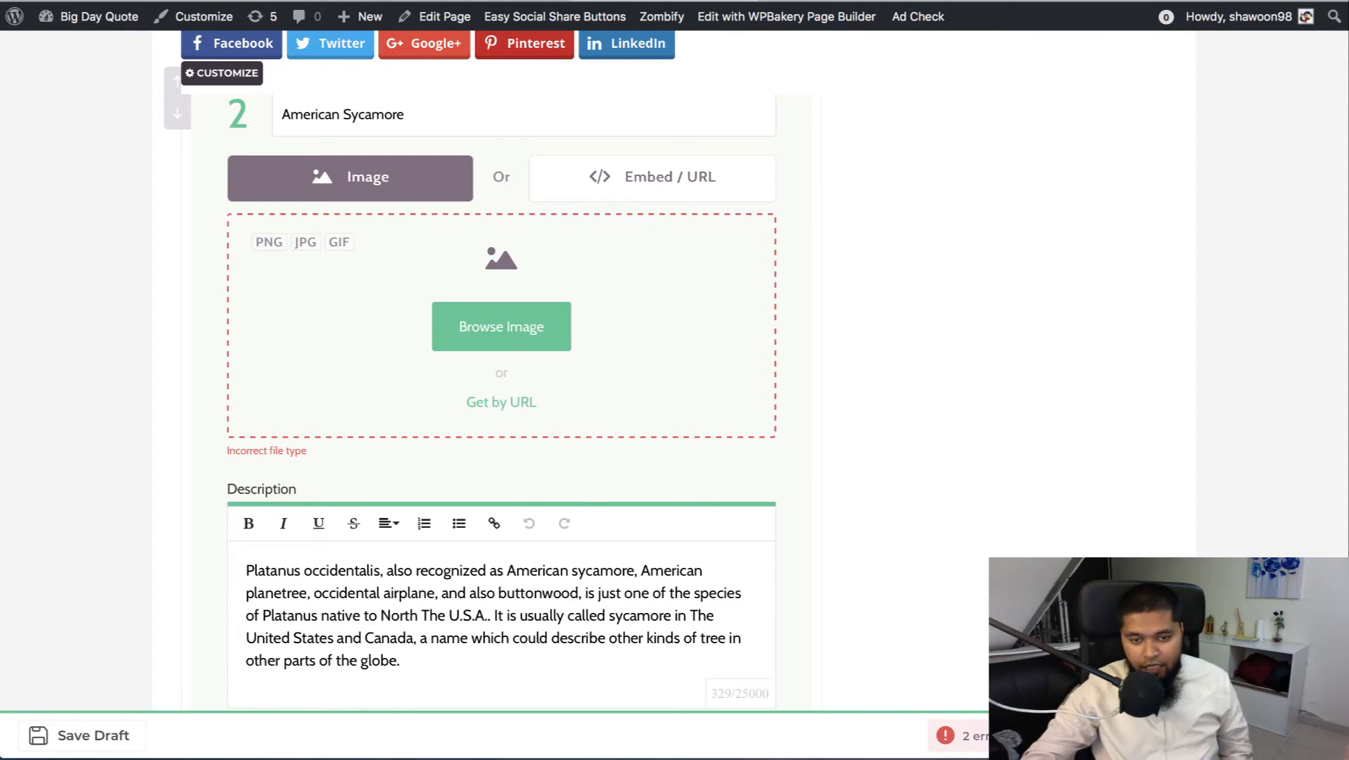
scroll(500, 380, "down", 1)
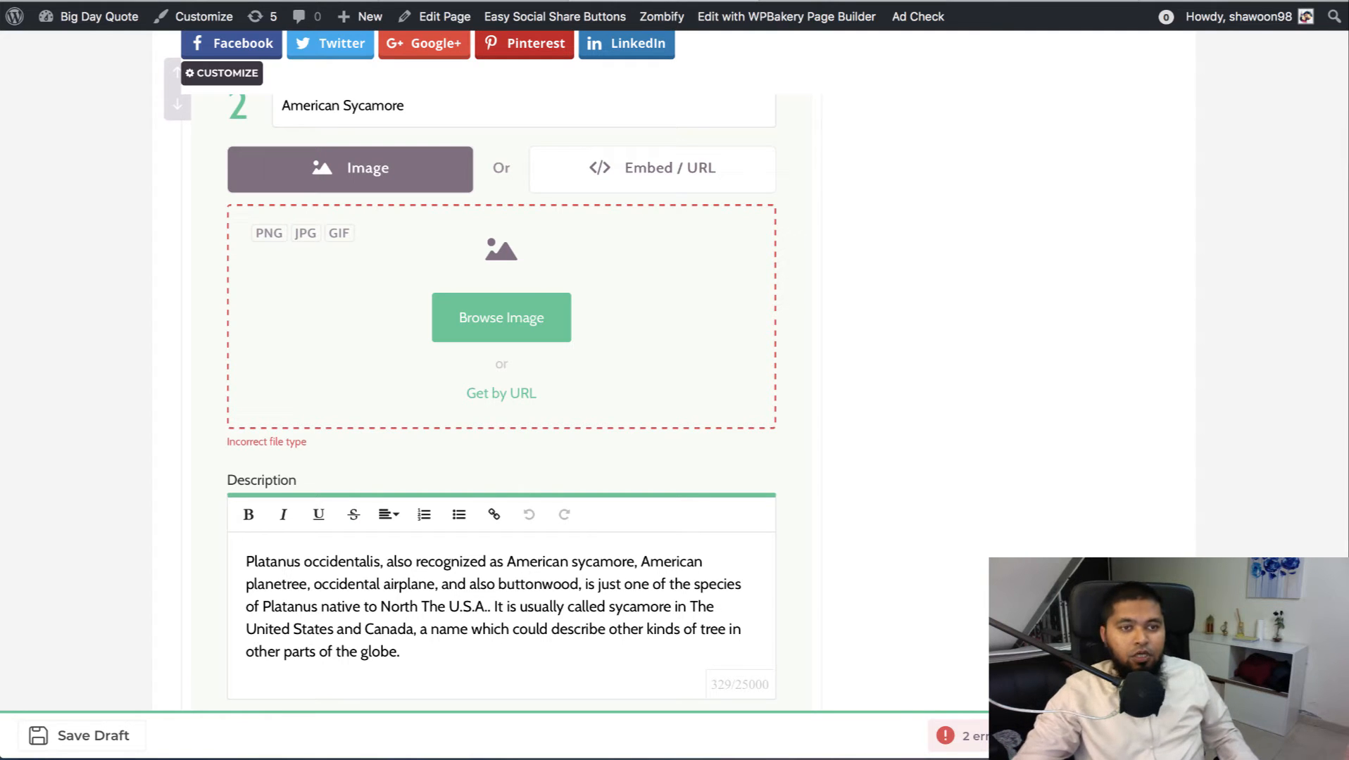
scroll(587, 304, "down", 2)
scroll(864, 410, "up", 5)
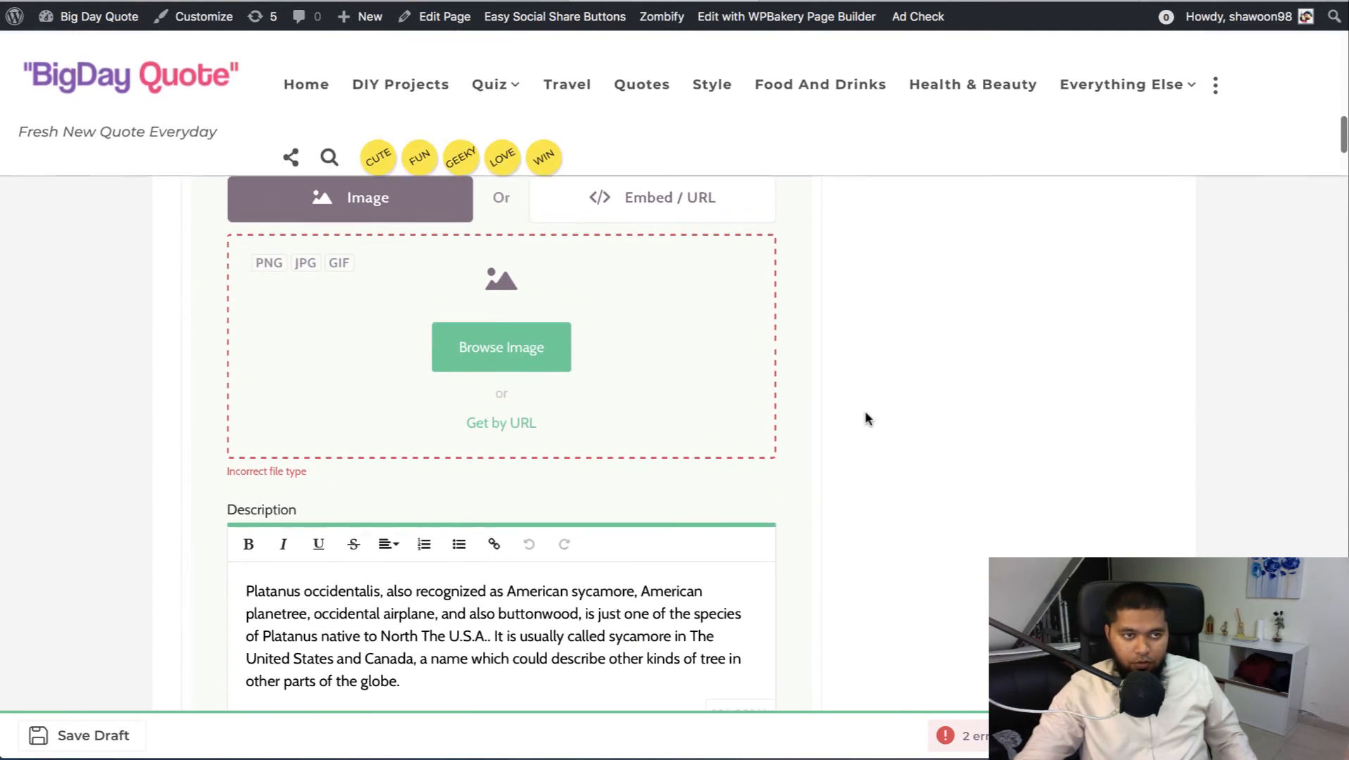
scroll(413, 293, "down", 1)
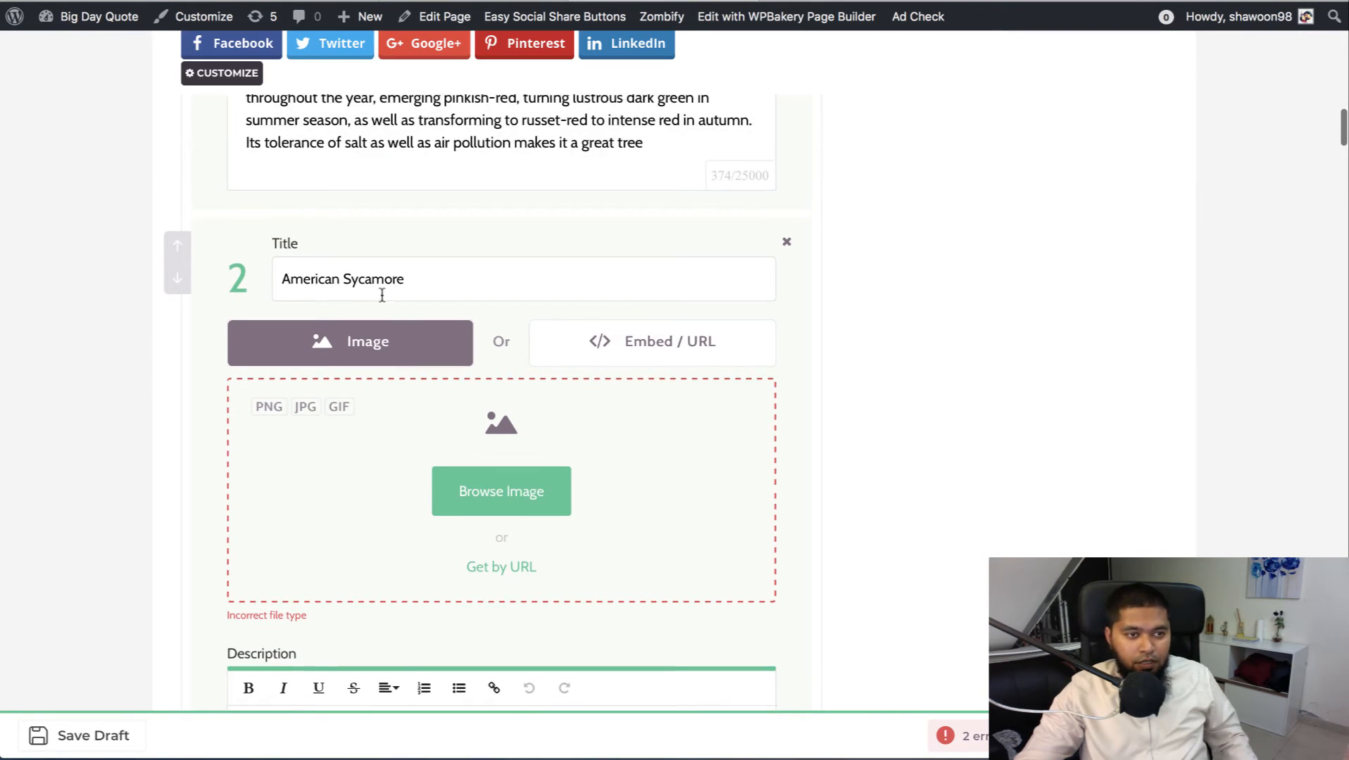
- Copy item 2's title, American Sycamore, and search Google Images for it in place of Green Giant Arborvitae
left_click_drag(430, 274, 258, 277)
key("ctrl+c")
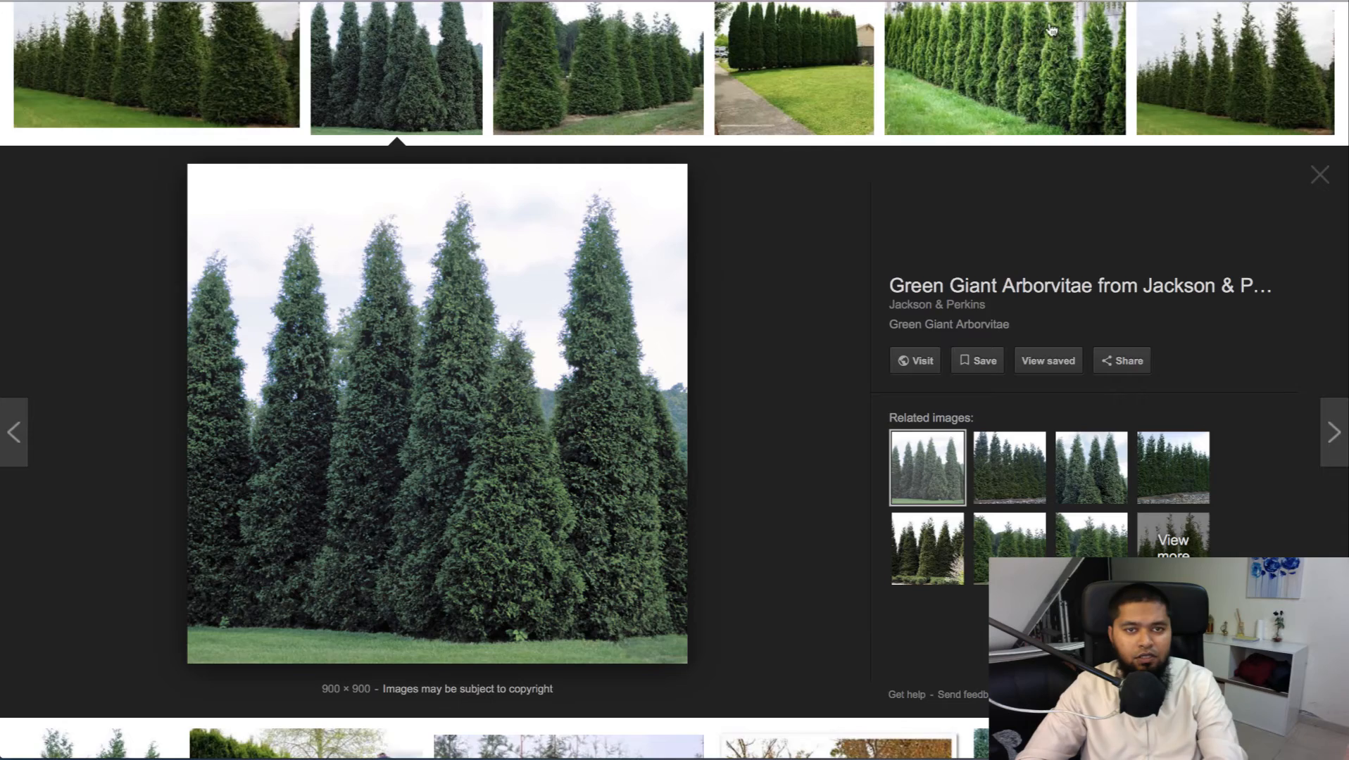
scroll(675, 423, "up", 3)
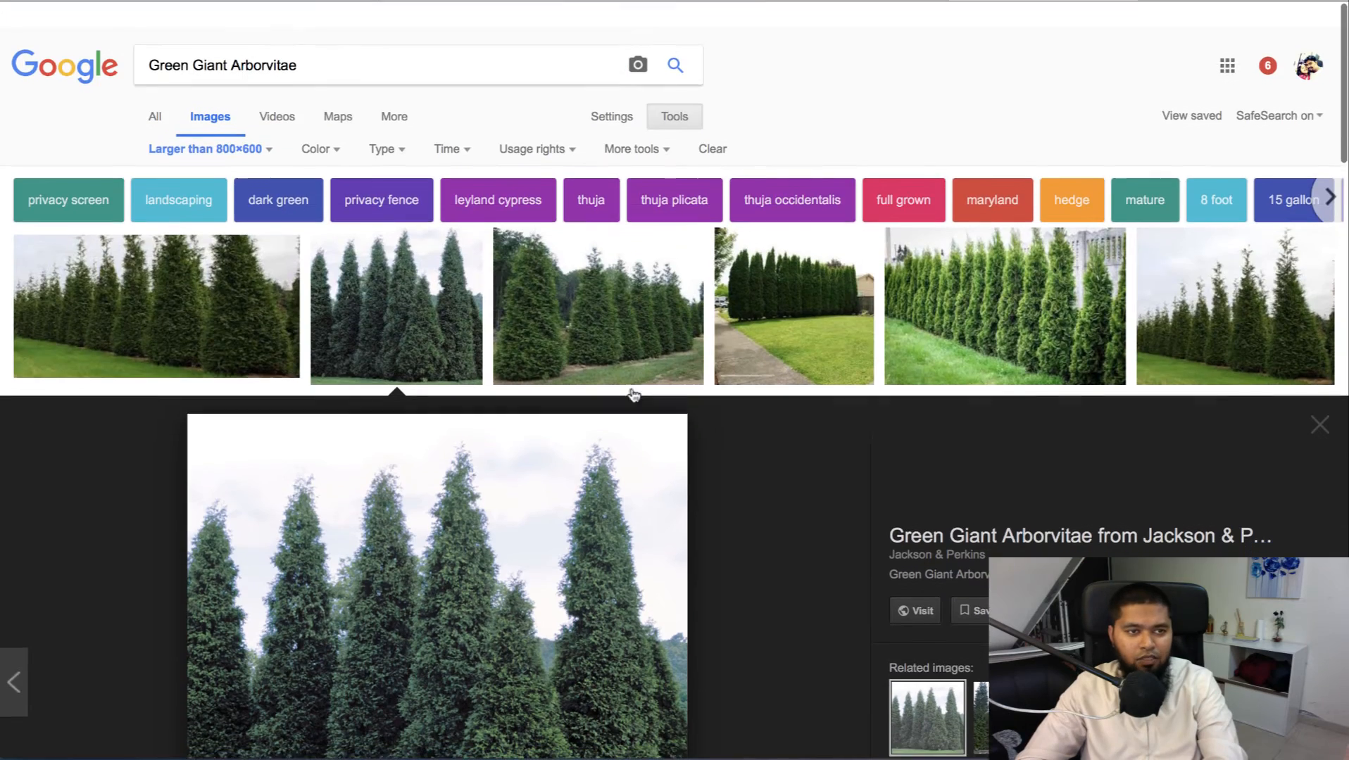
left_click_drag(323, 42, 2, 39)
key("ctrl+v")
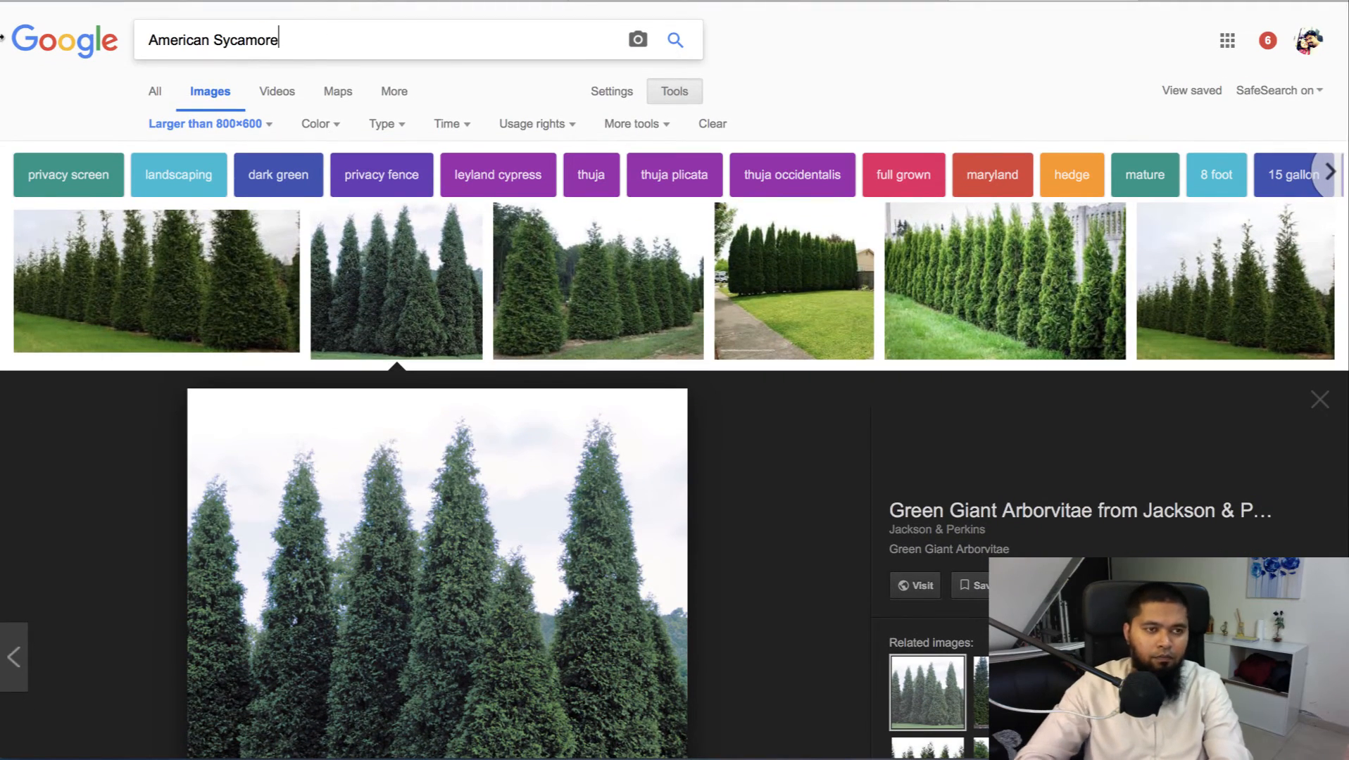
key("Return")
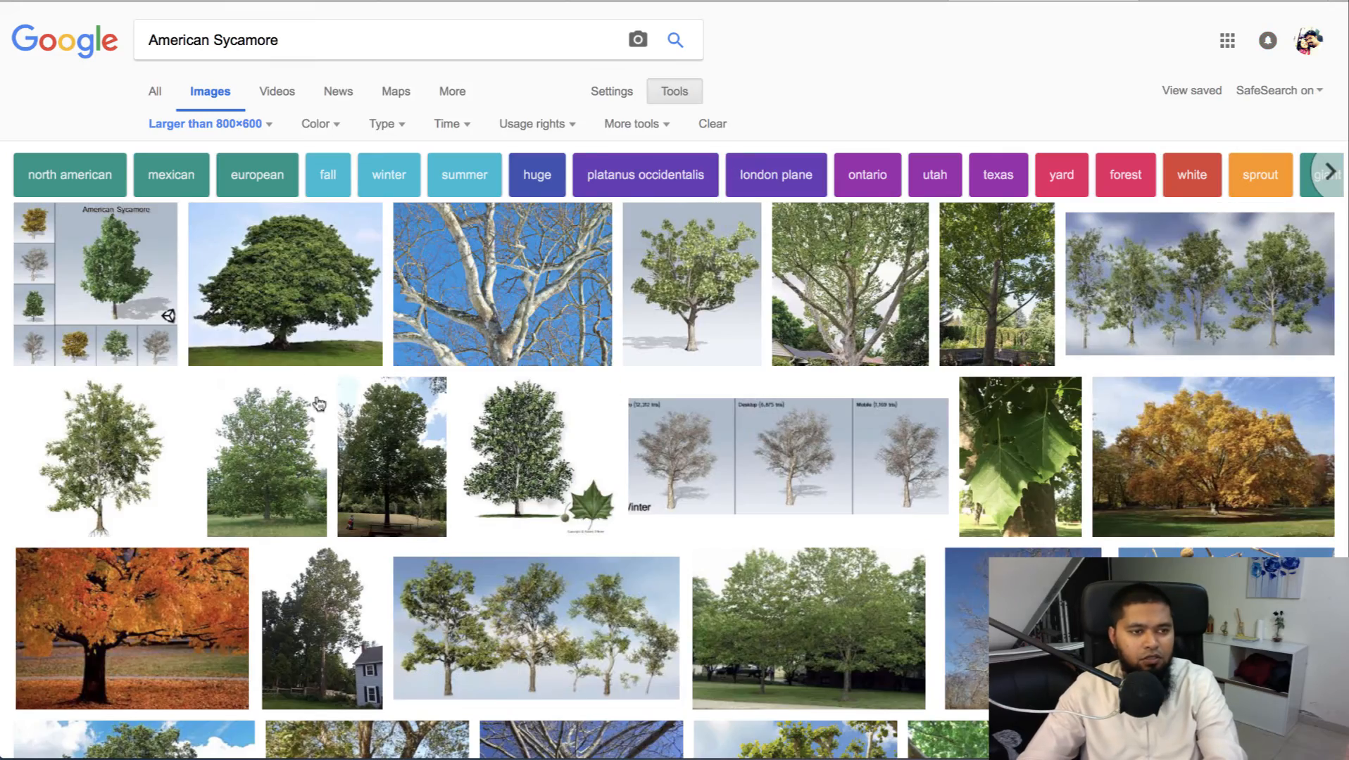
- Browse the American Sycamore image results and select the Wearefound Home Design photo of the sycamore tree in the yard
left_click(985, 292)
scroll(692, 320, "down", 5)
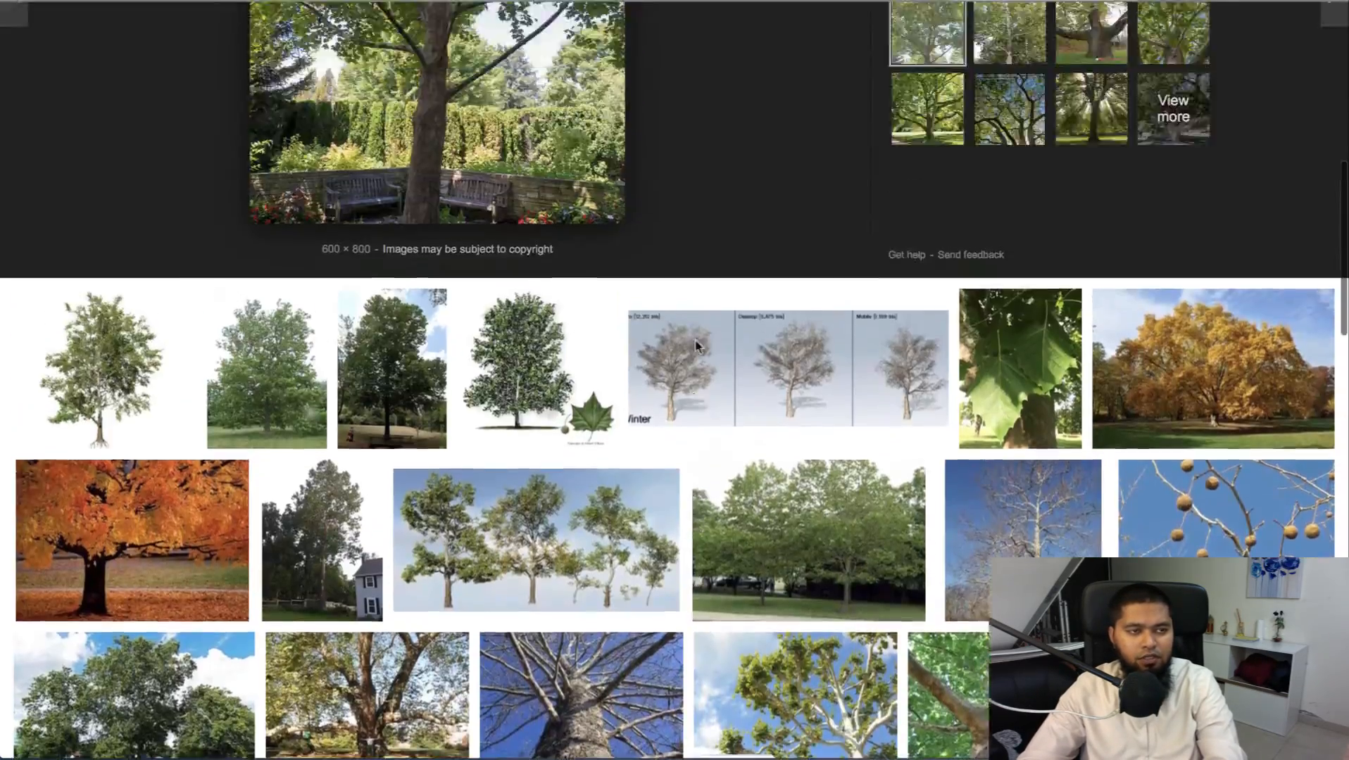
scroll(695, 345, "up", 6)
scroll(687, 331, "down", 5)
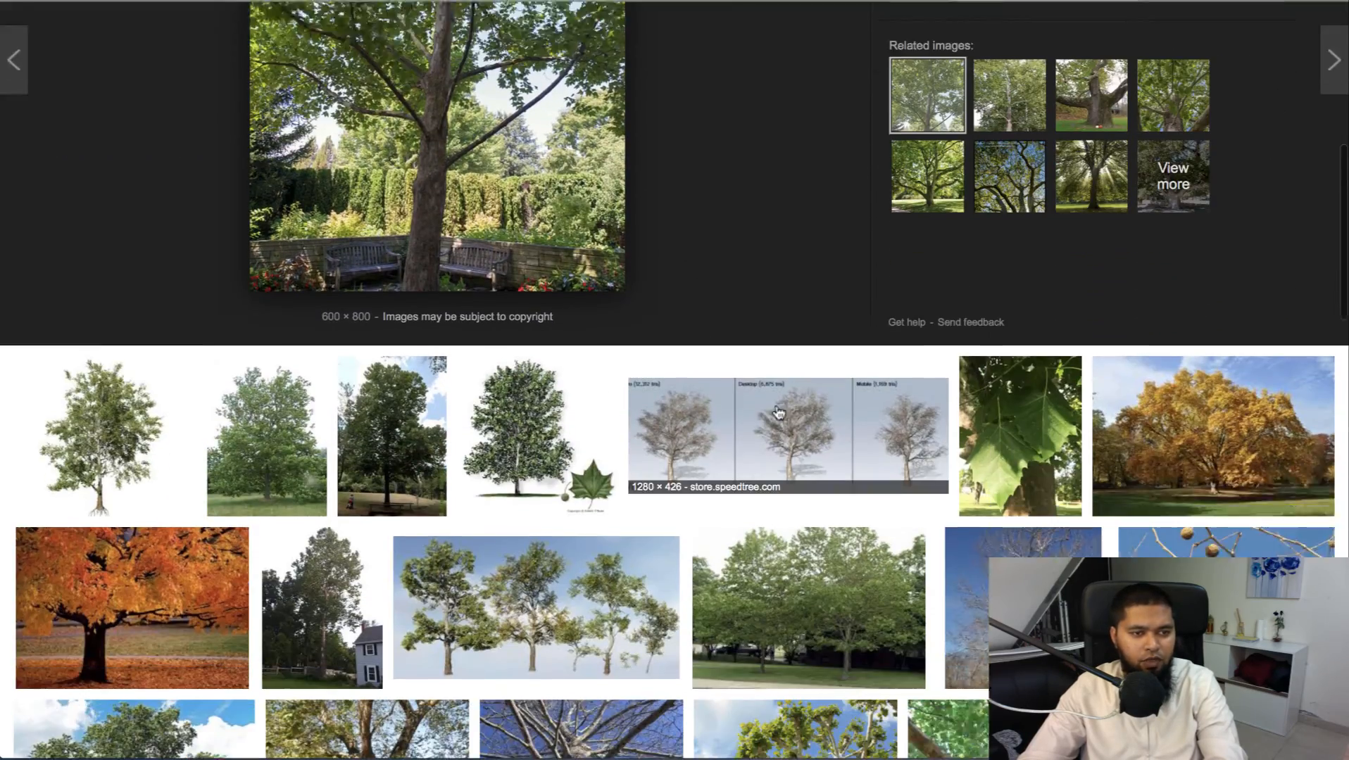
scroll(777, 412, "down", 2)
scroll(732, 384, "down", 6)
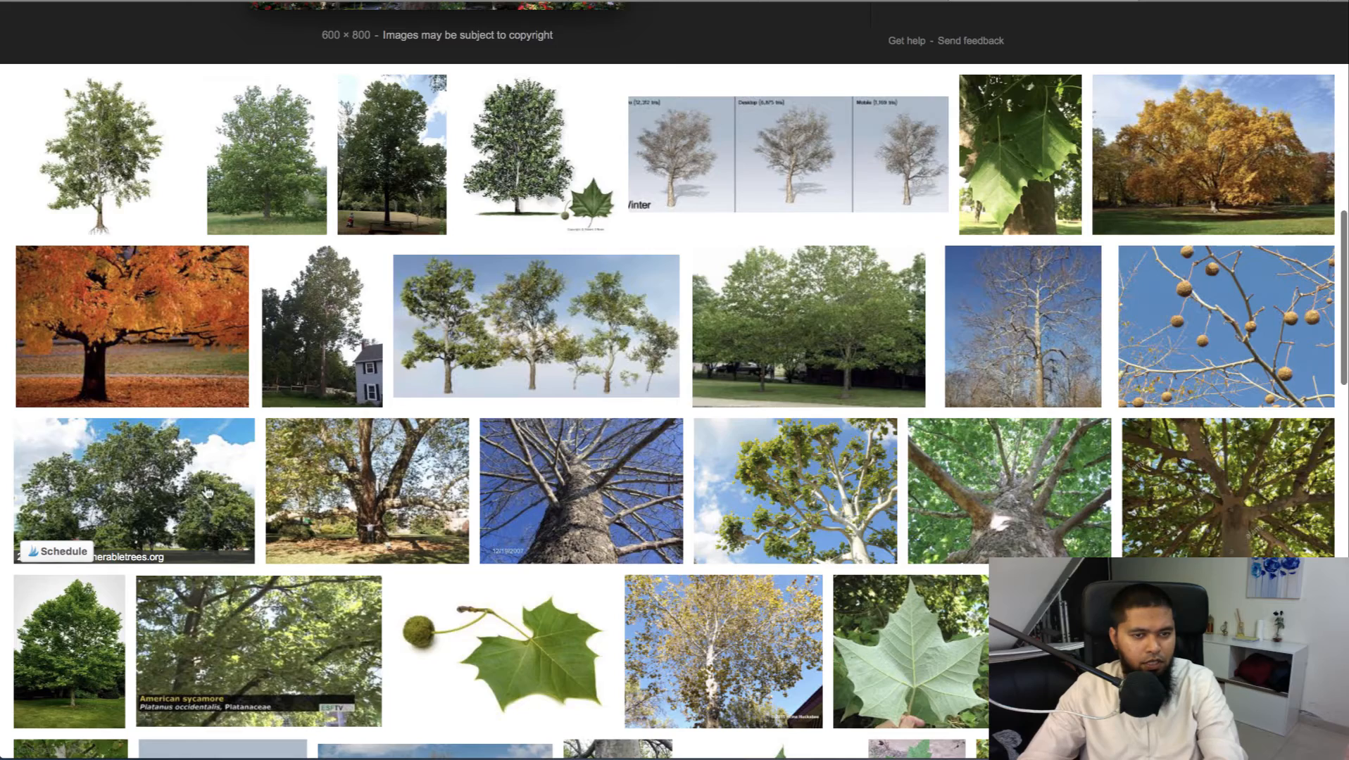
scroll(82, 693, "down", 3)
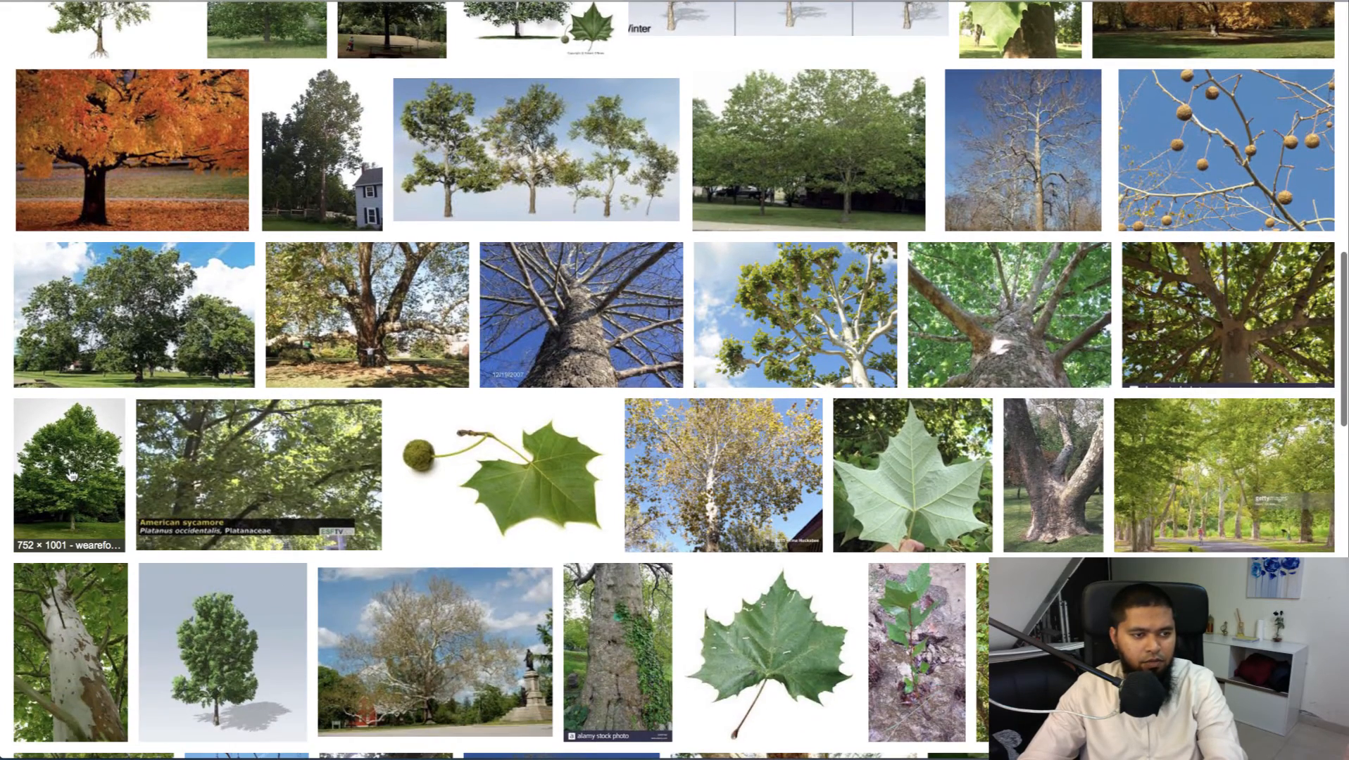
left_click(37, 470)
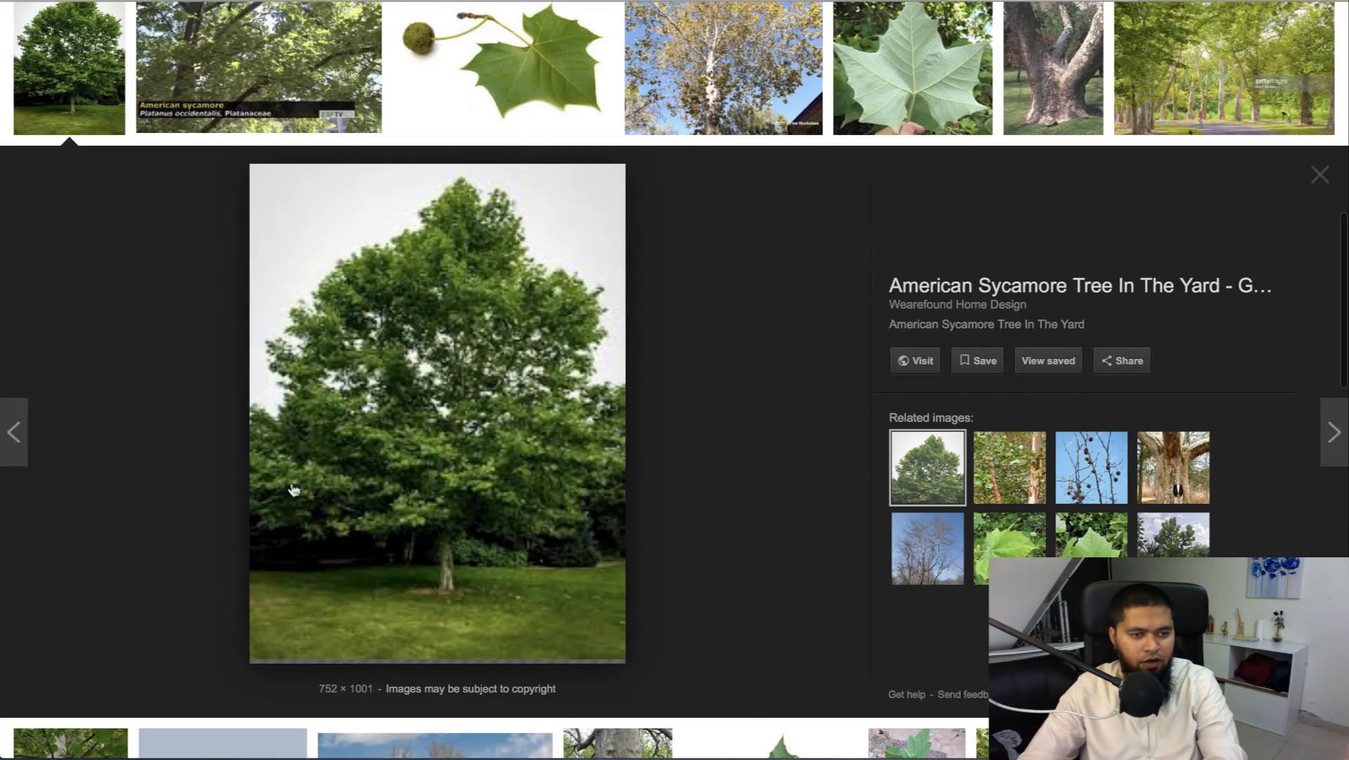
- Open the source page of the Wearefound sycamore photo, copy its image address and switch back to the spreadsheet
mouse_move(494, 331)
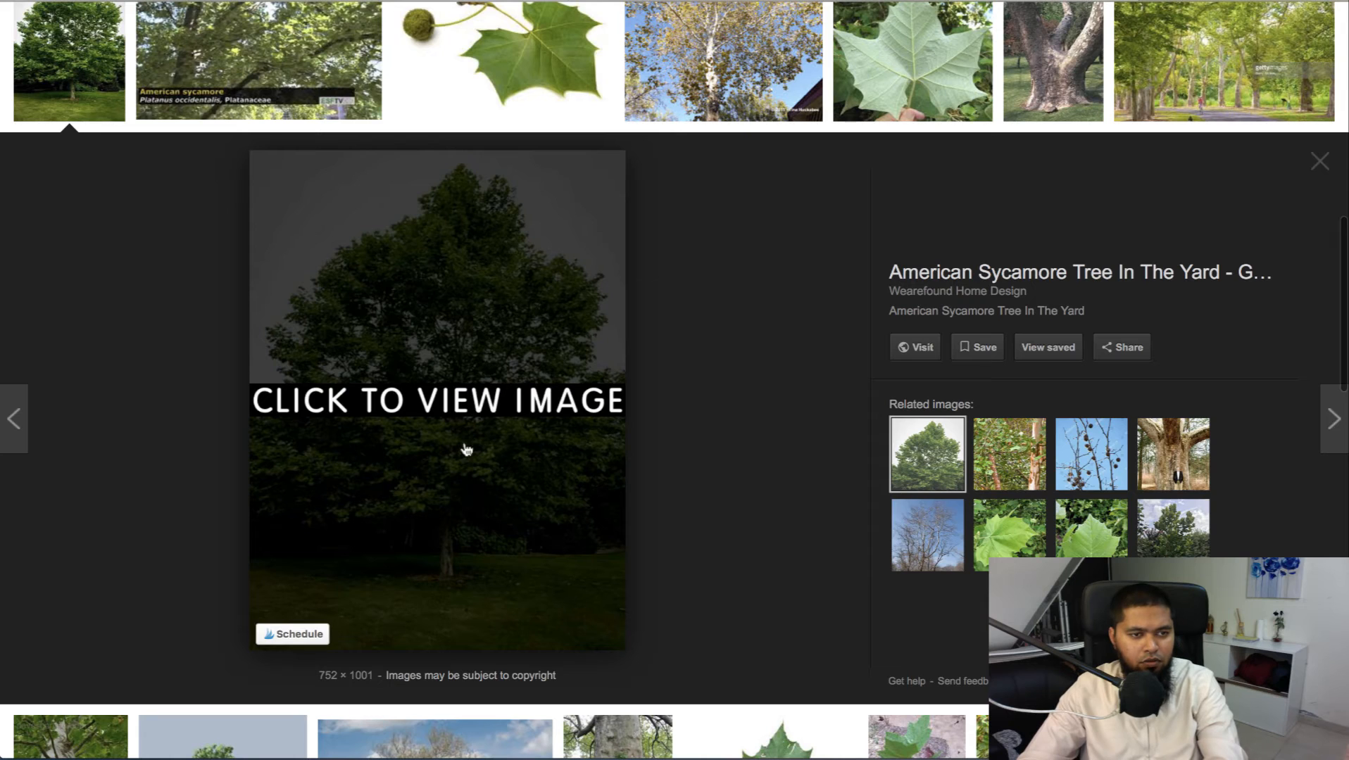
left_click(485, 402)
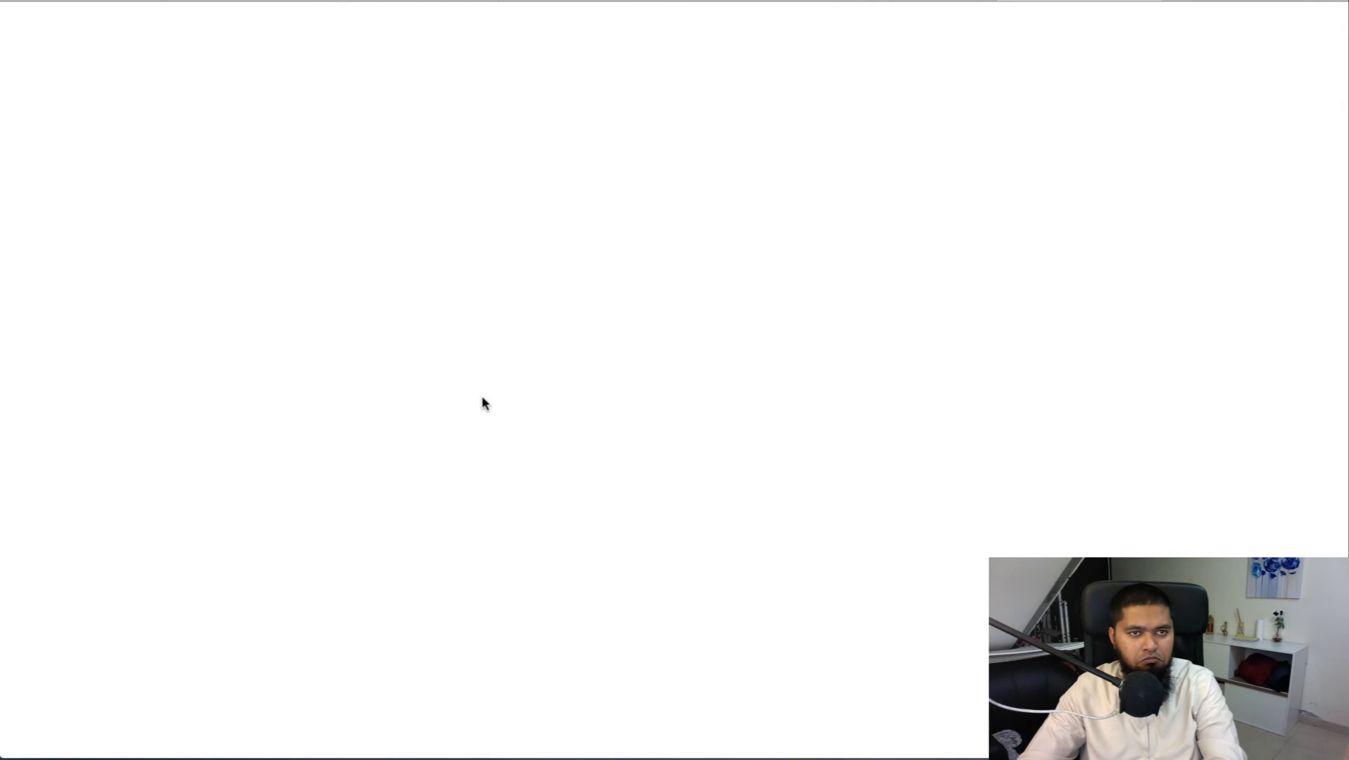
scroll(1246, 427, "down", 10)
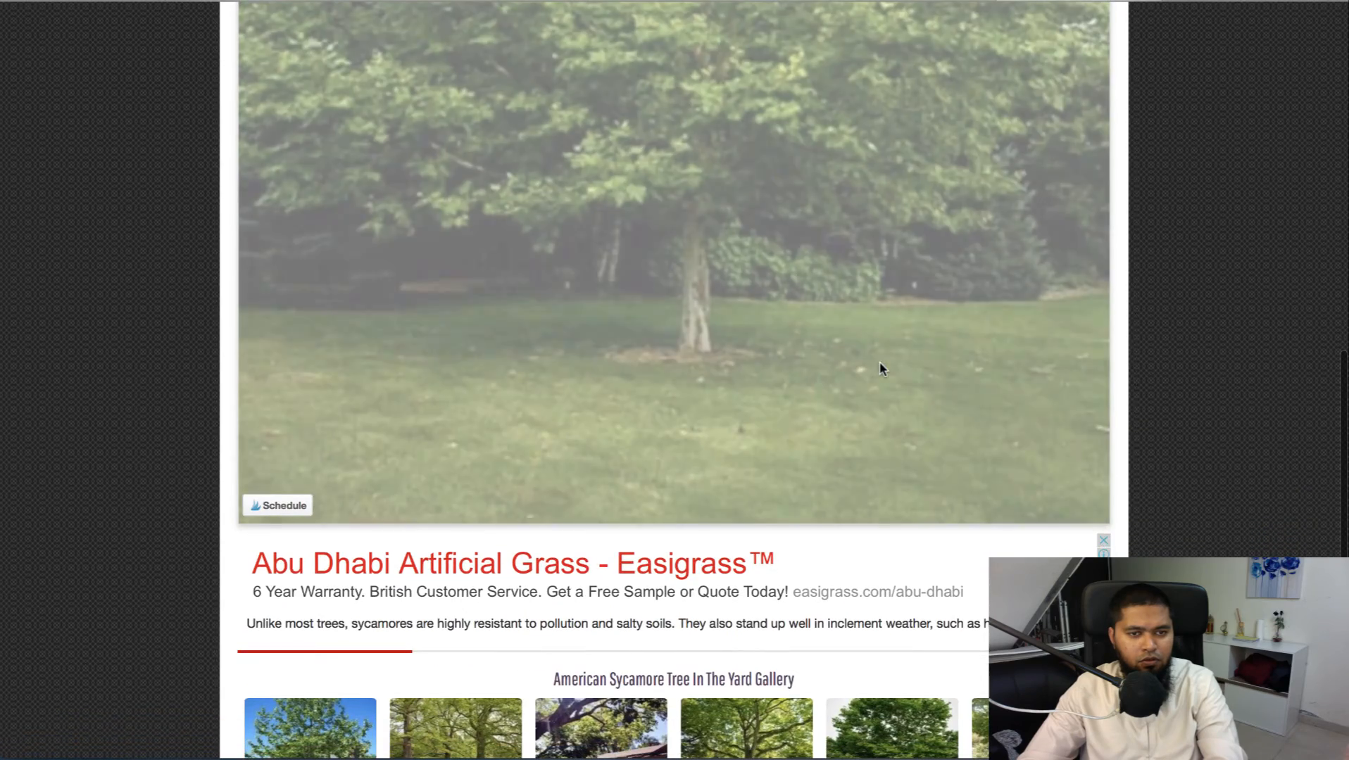
right_click(883, 368)
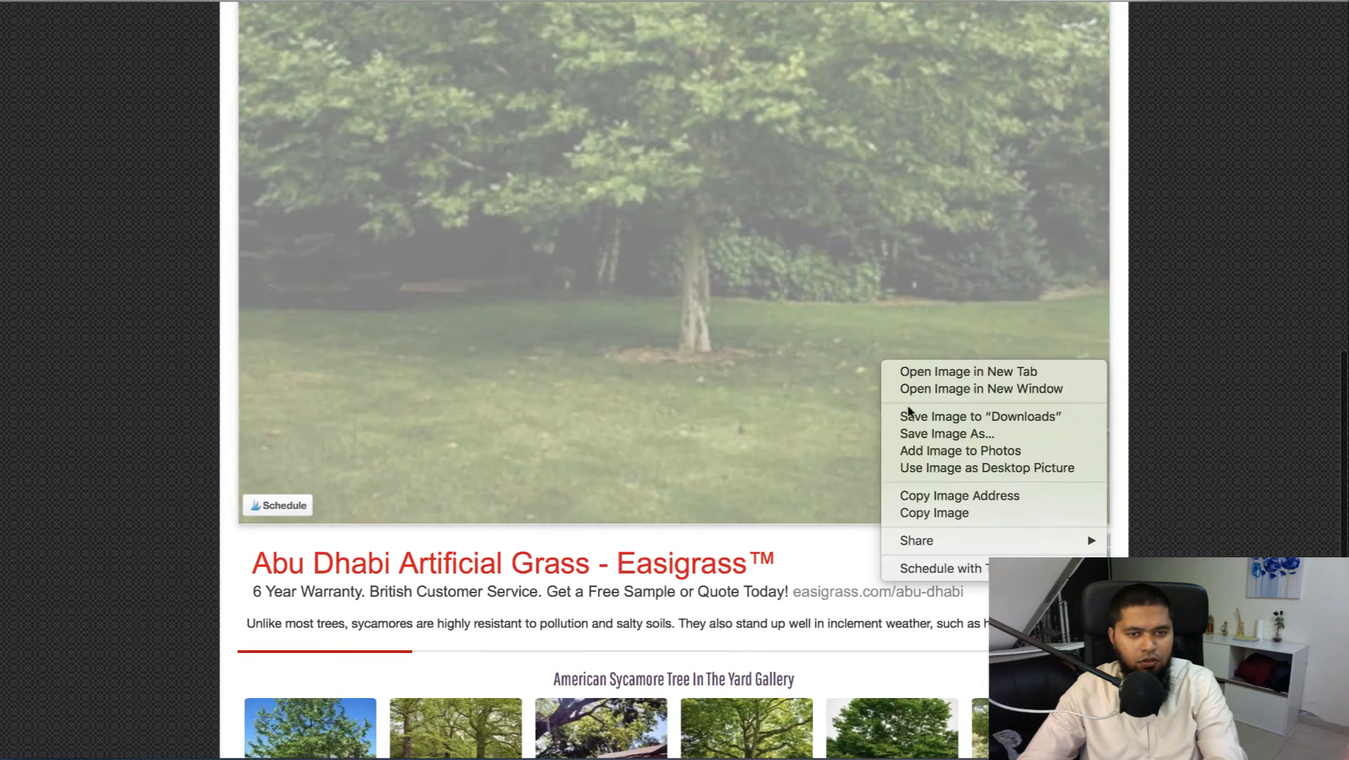
left_click(956, 497)
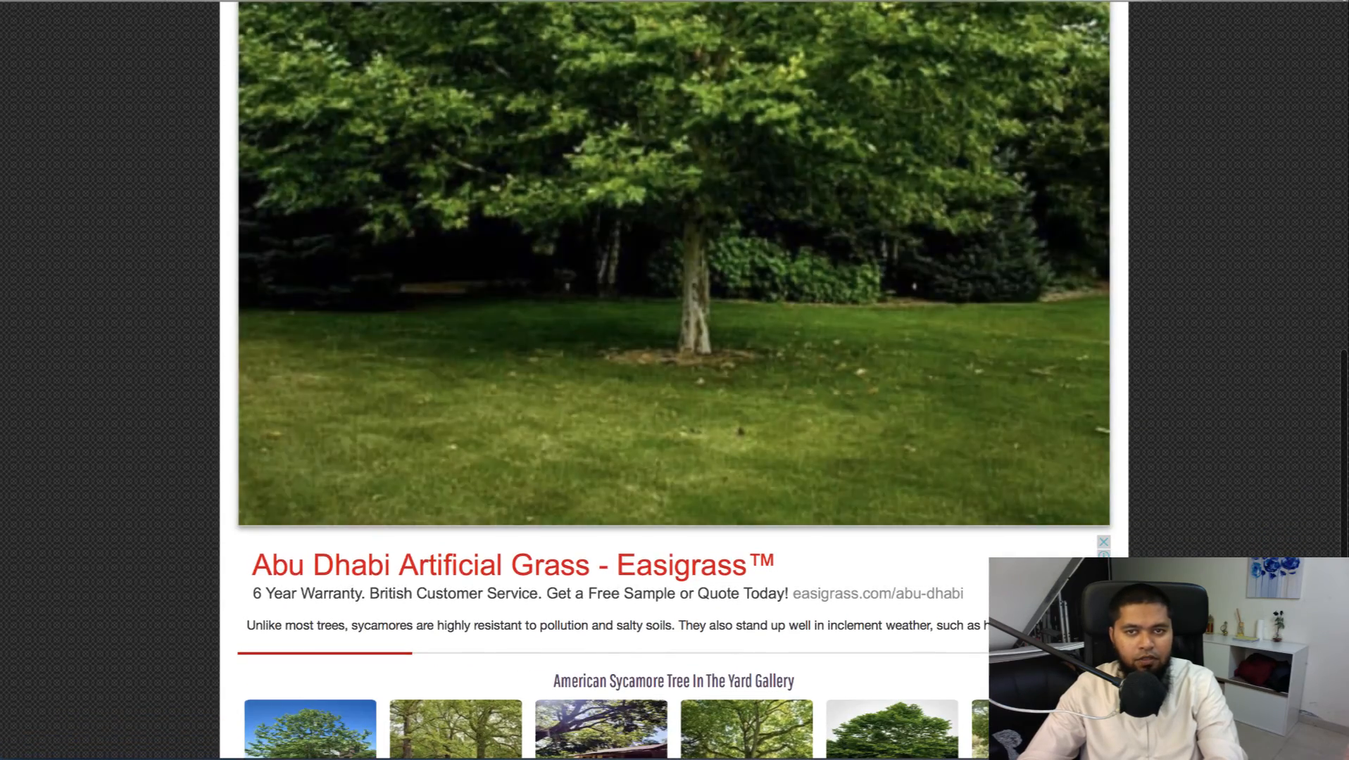
left_click(1343, 1)
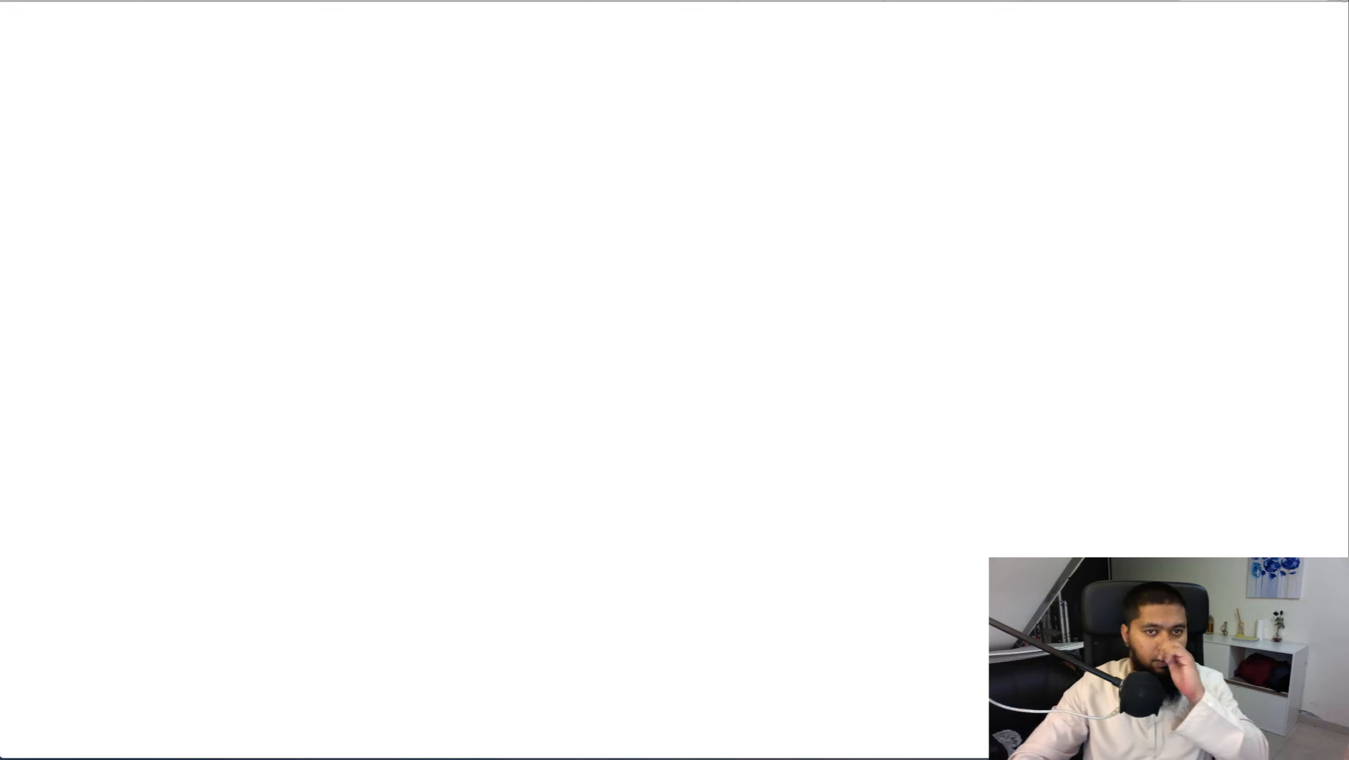
left_click(364, 2)
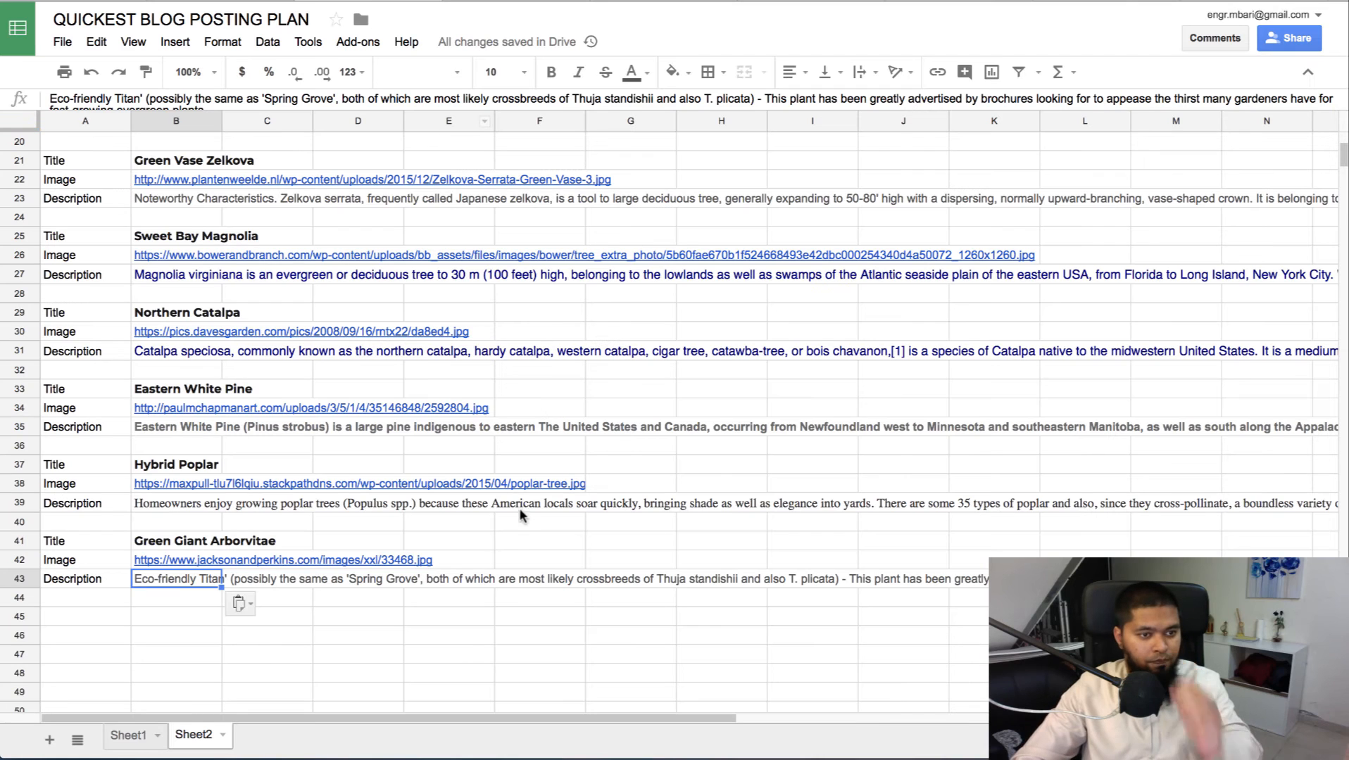
- Replace the American Sycamore image link in cell B10 with the copied Wearefound image address
scroll(646, 314, "up", 6)
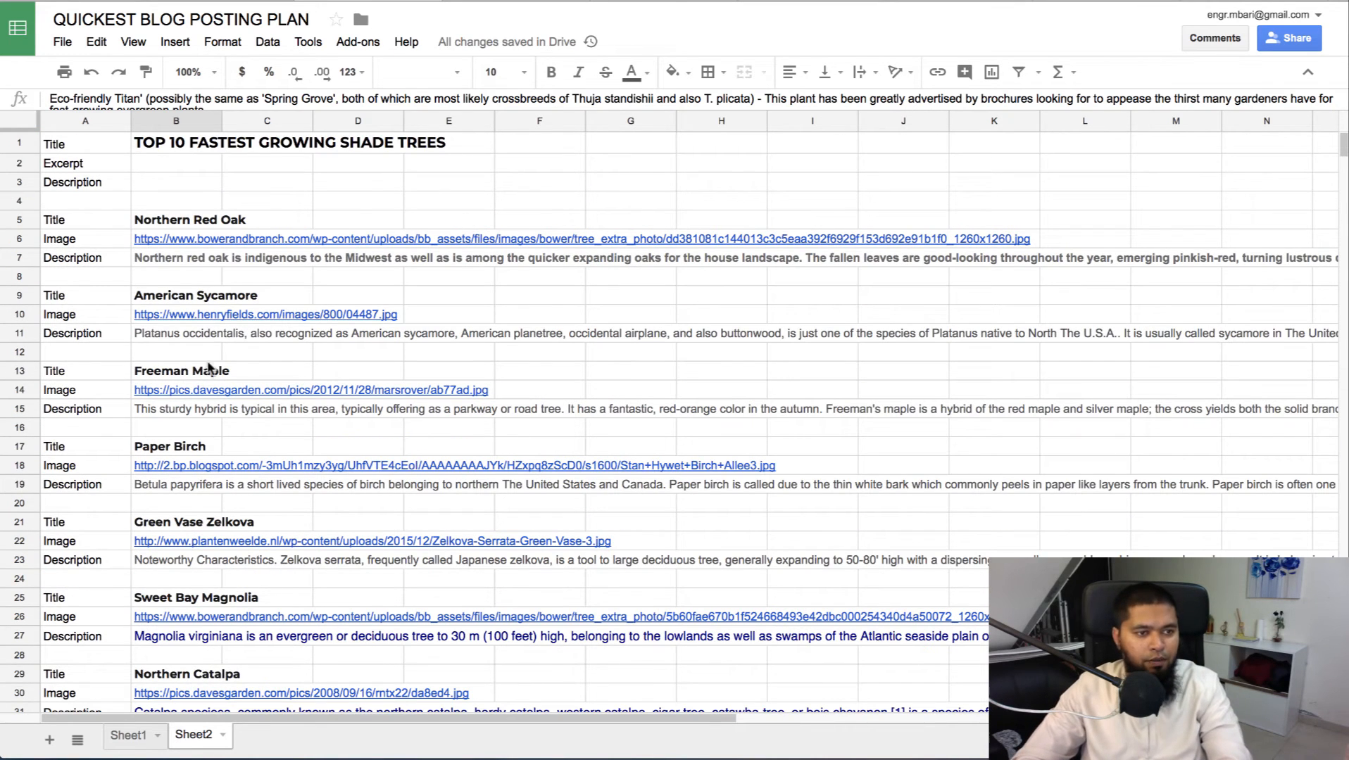
left_click(184, 321)
scroll(185, 321, "down", 1)
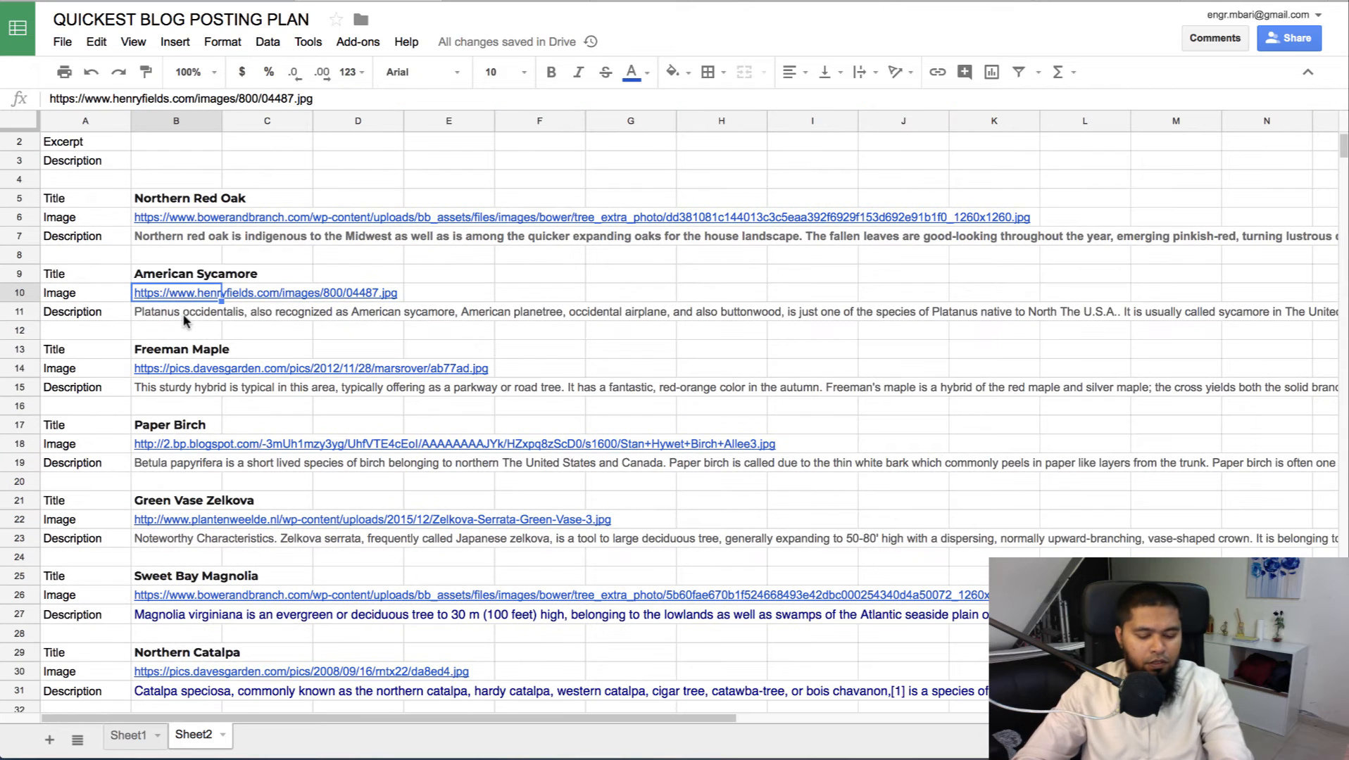
key("ctrl+v")
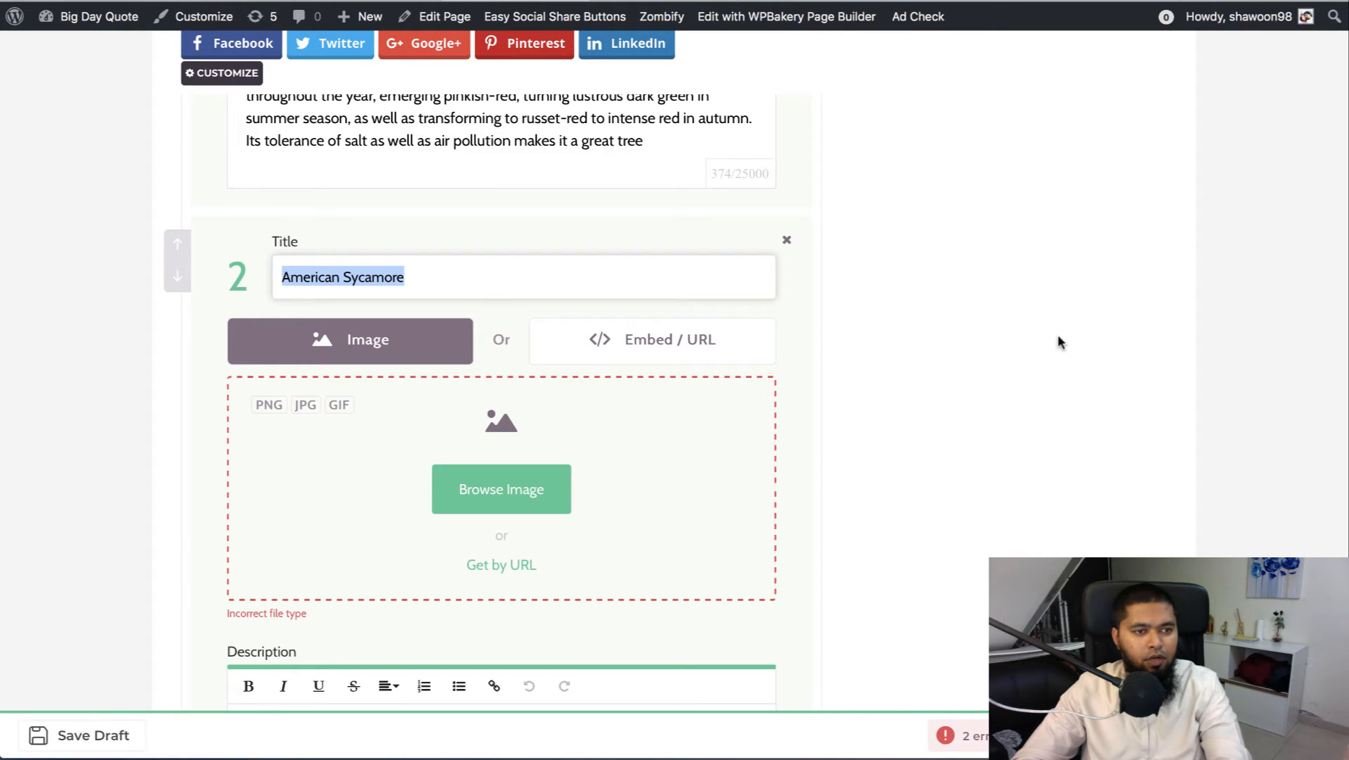
- Load item 2's image in the list post from the Wearefound American-Sycamore-Tree-In-The-Yard-700x931.jpg URL and check the picture
left_click(1026, 339)
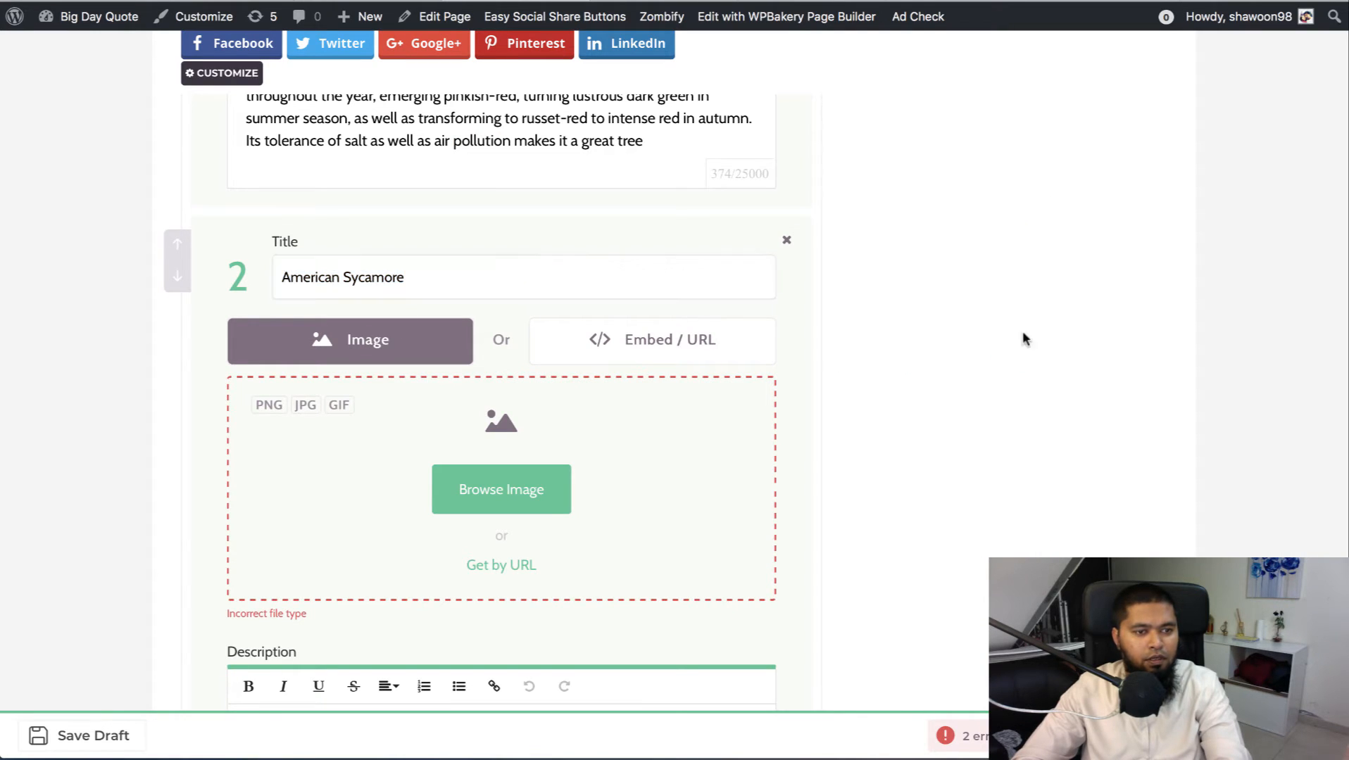
left_click(497, 565)
key("ctrl+v")
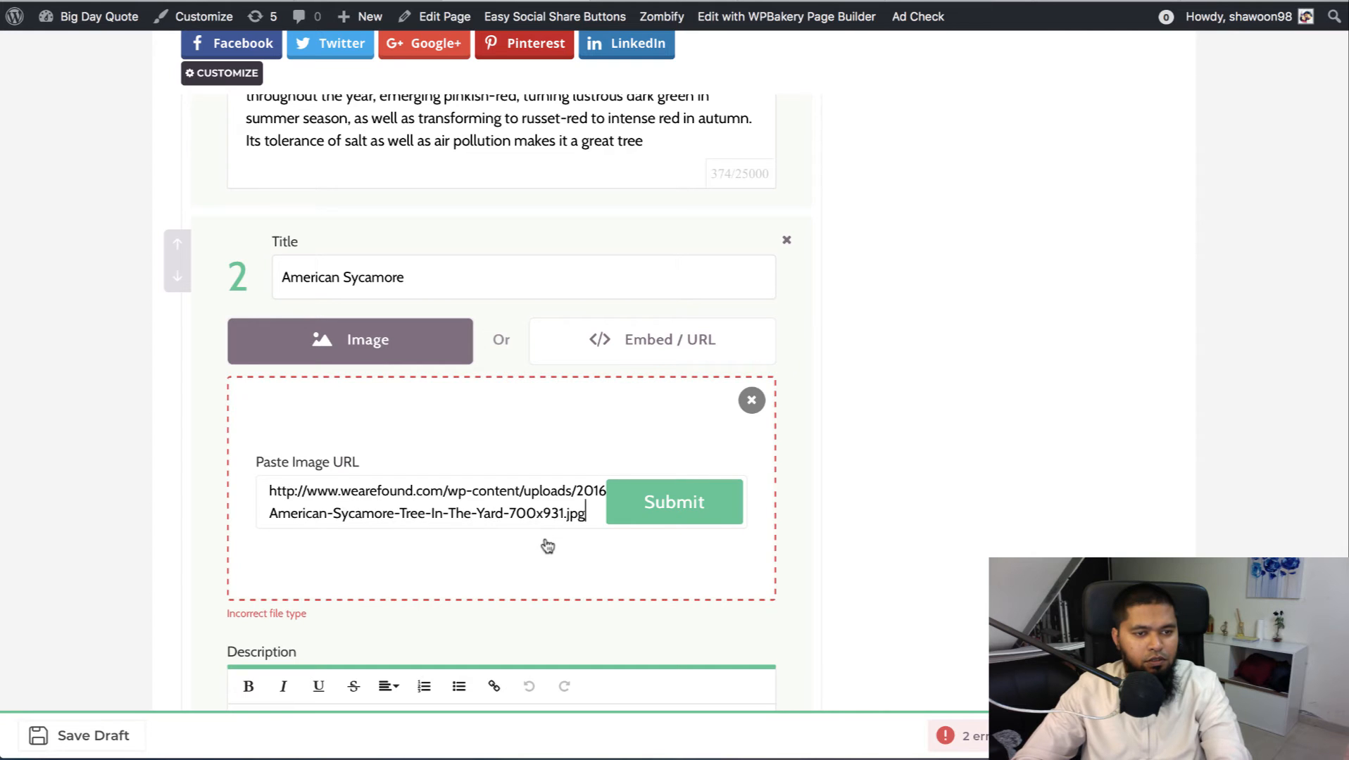
left_click(688, 505)
scroll(990, 459, "down", 5)
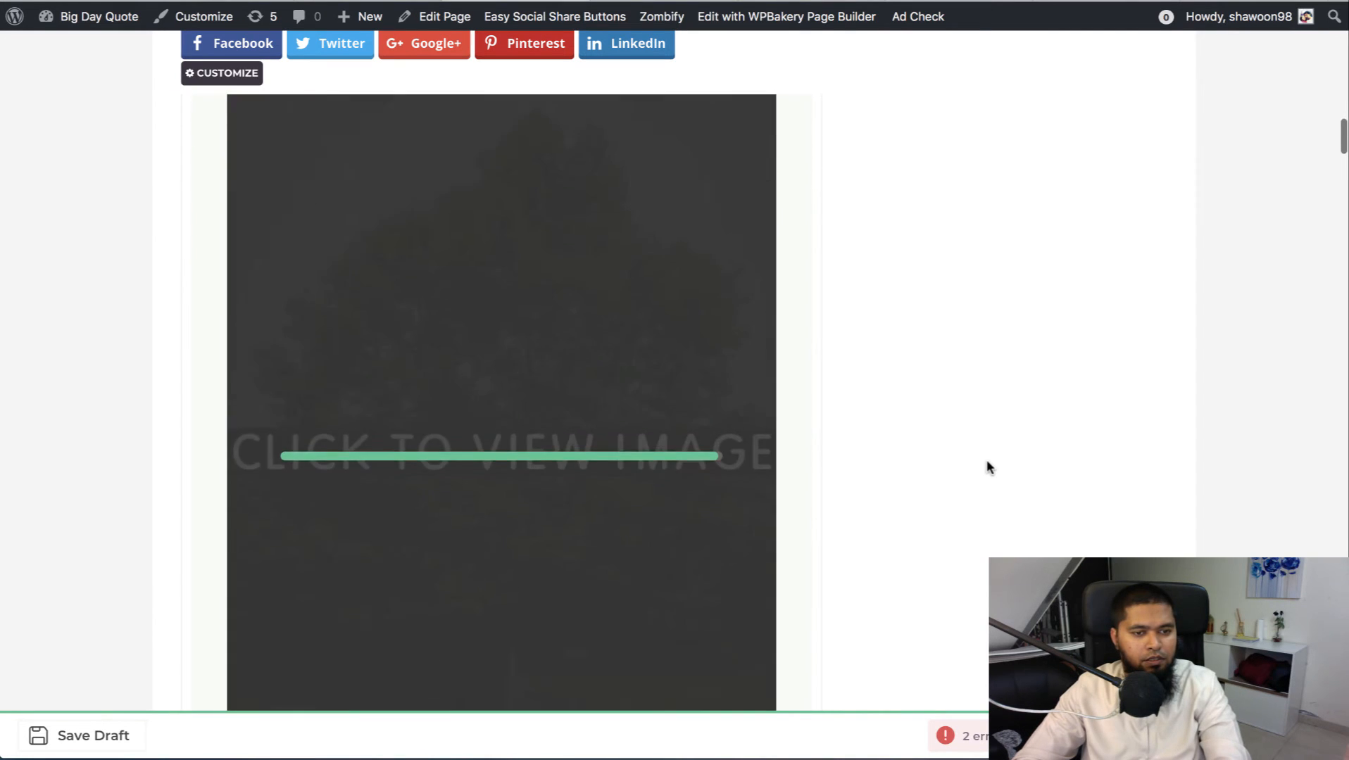
scroll(990, 467, "down", 1)
scroll(689, 364, "up", 5)
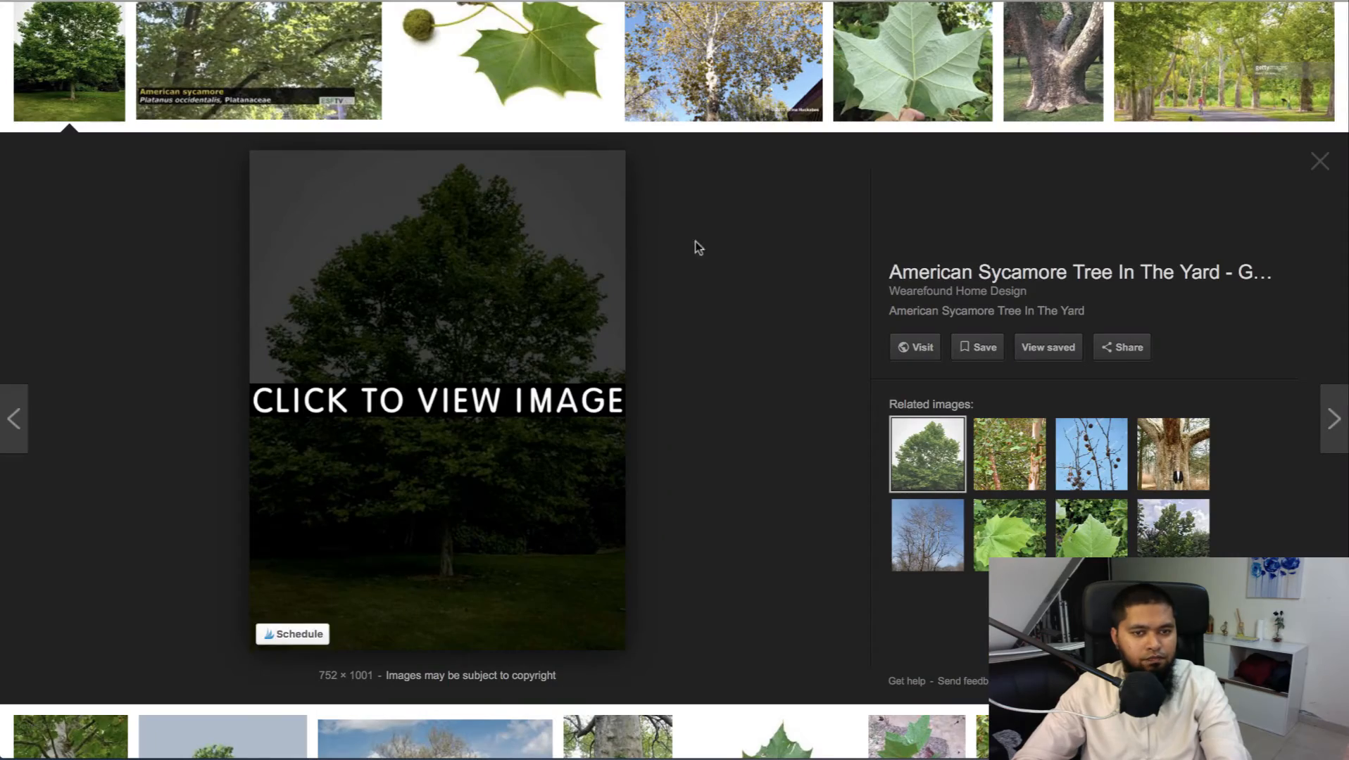
- Copy the image address of the Hott Tree Farm sycamore photo and paste it as the American Sycamore image link in B10
scroll(738, 288, "down", 8)
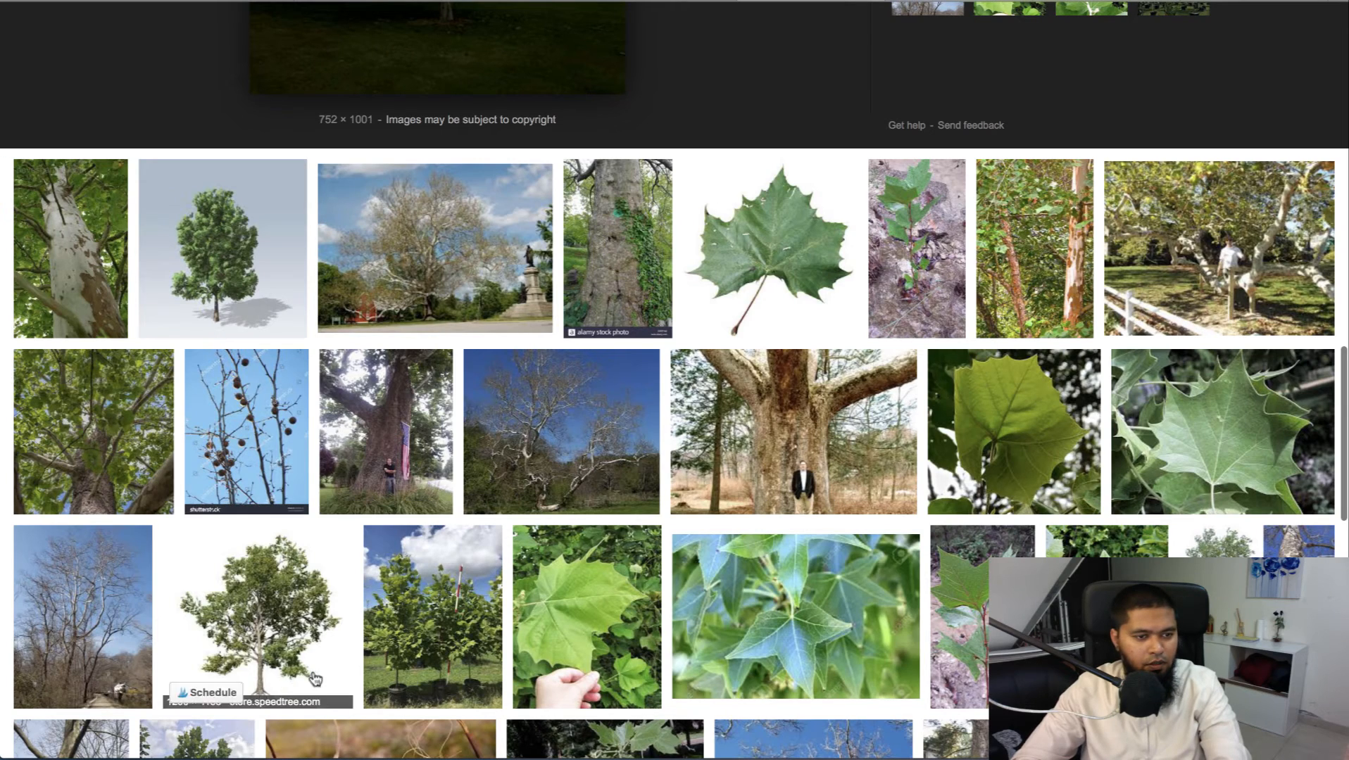
left_click(407, 606)
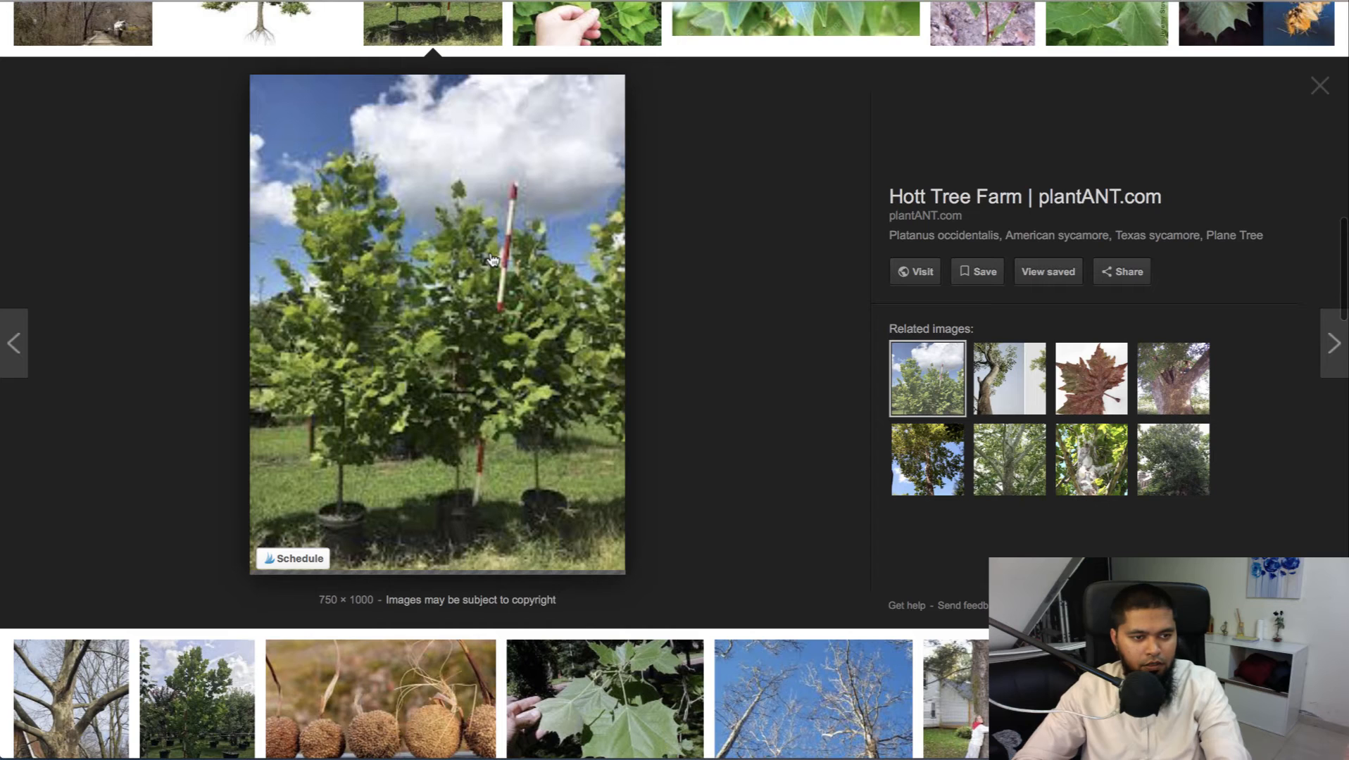
right_click(490, 259)
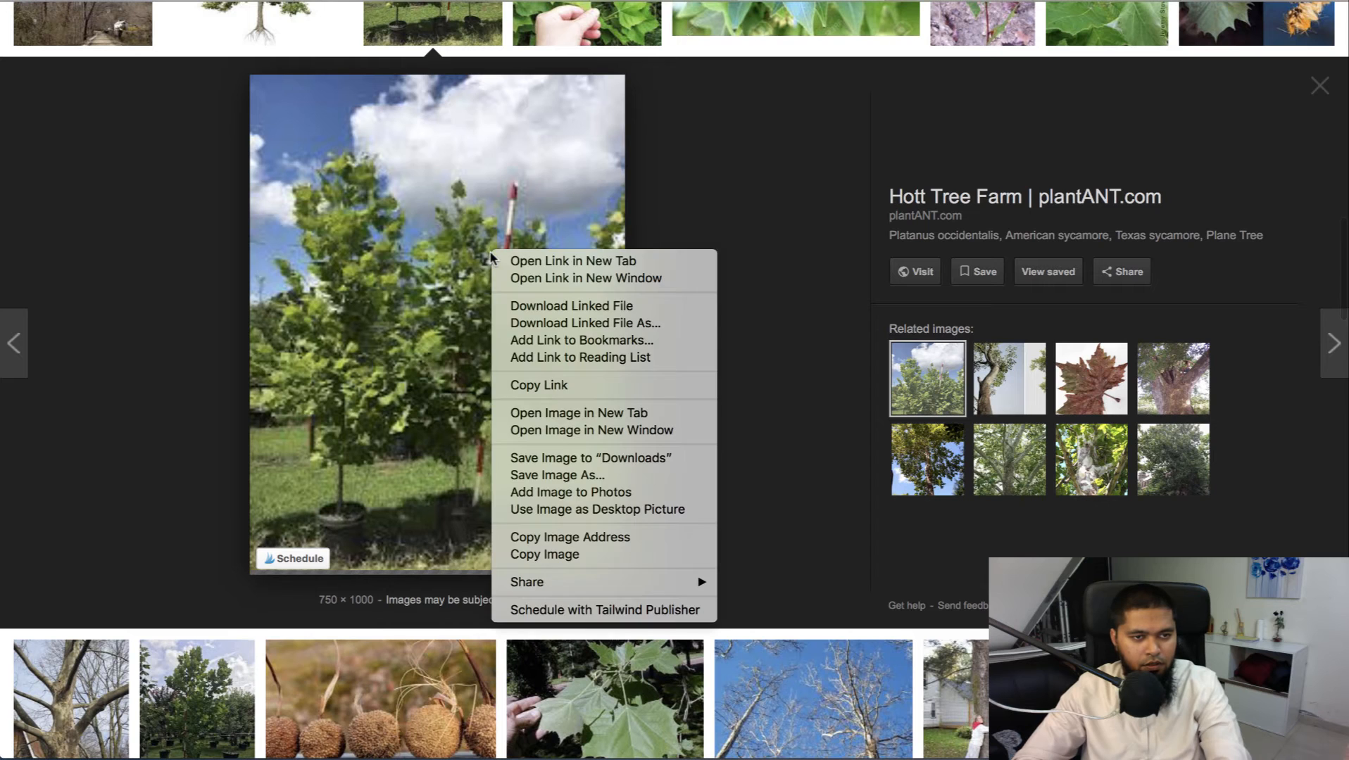
left_click(546, 539)
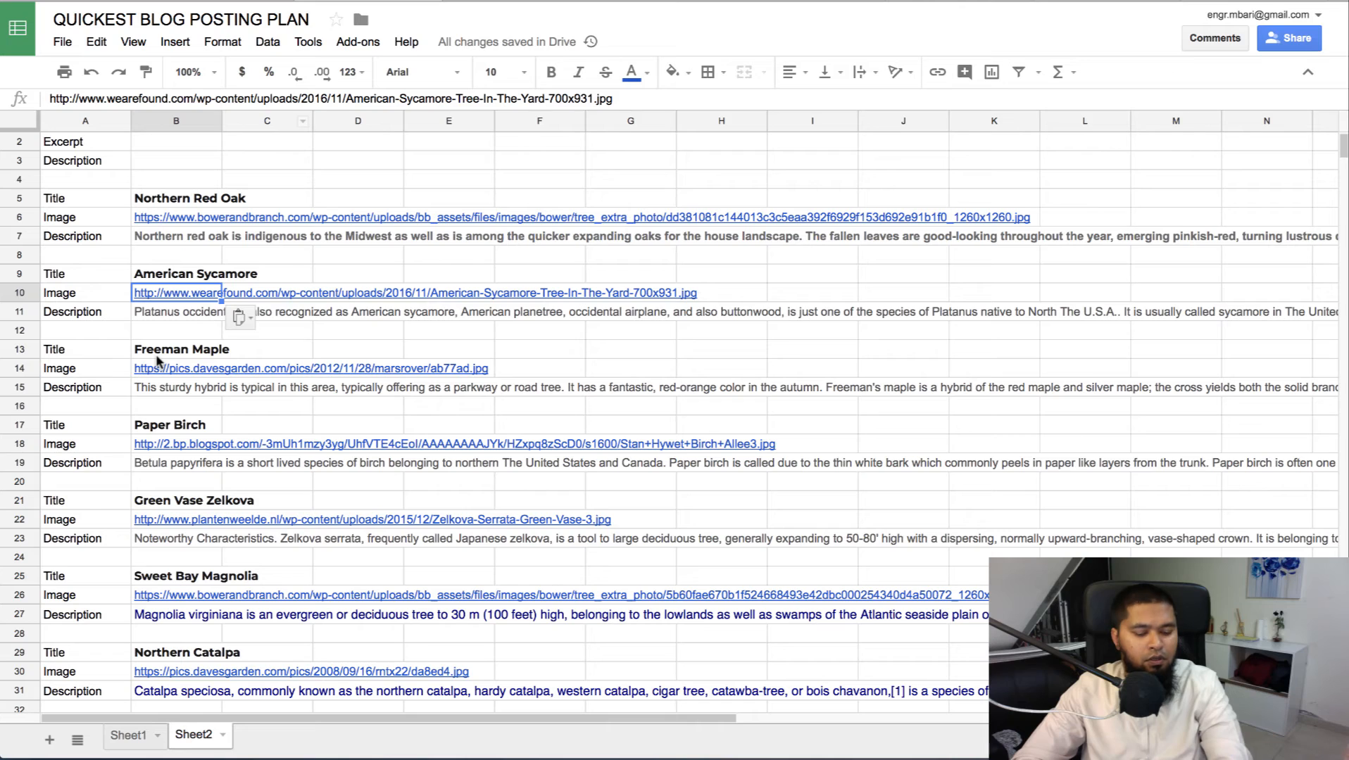
key("ctrl+v")
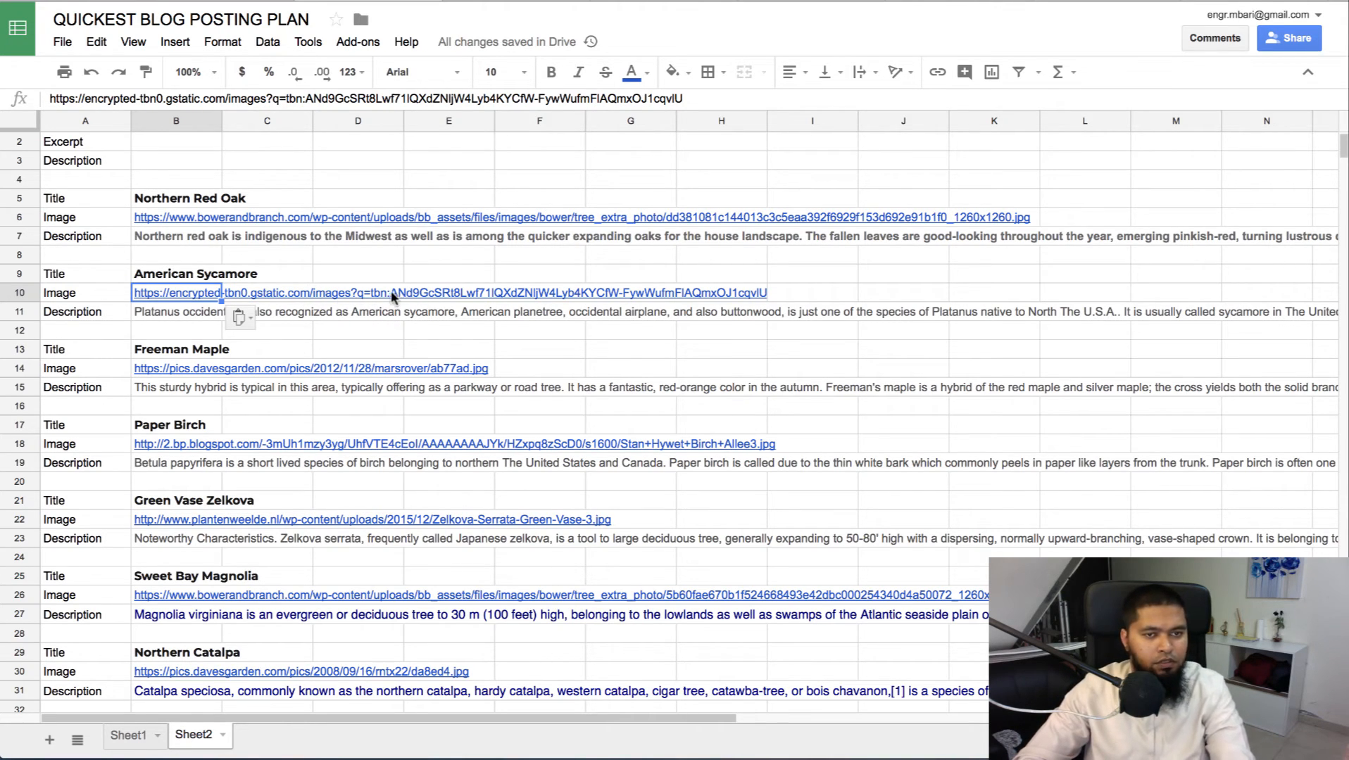
left_click(328, 295)
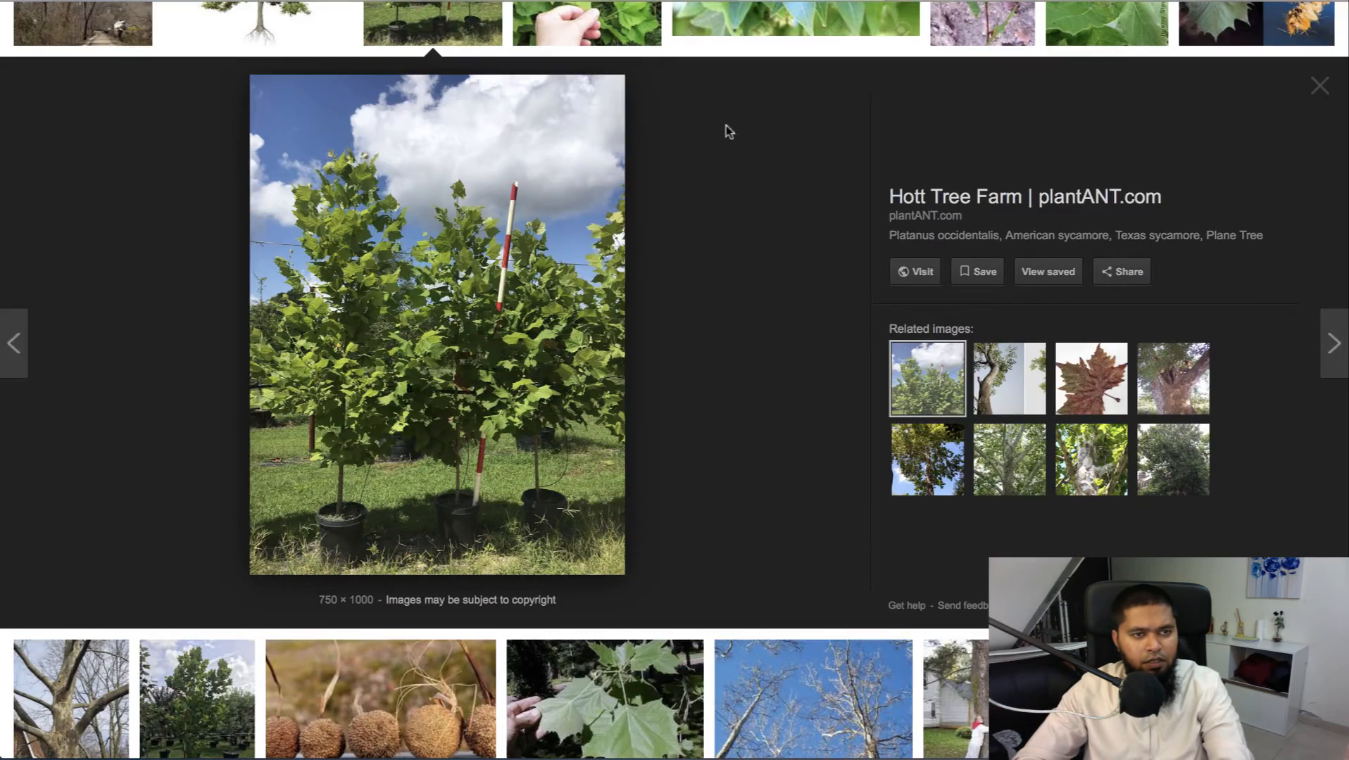
- Browse further American Sycamore image results, previewing the Lafayette Sycamore, Chicago Botanic Garden and Wearefound photos
scroll(691, 257, "up", 1)
scroll(692, 257, "down", 8)
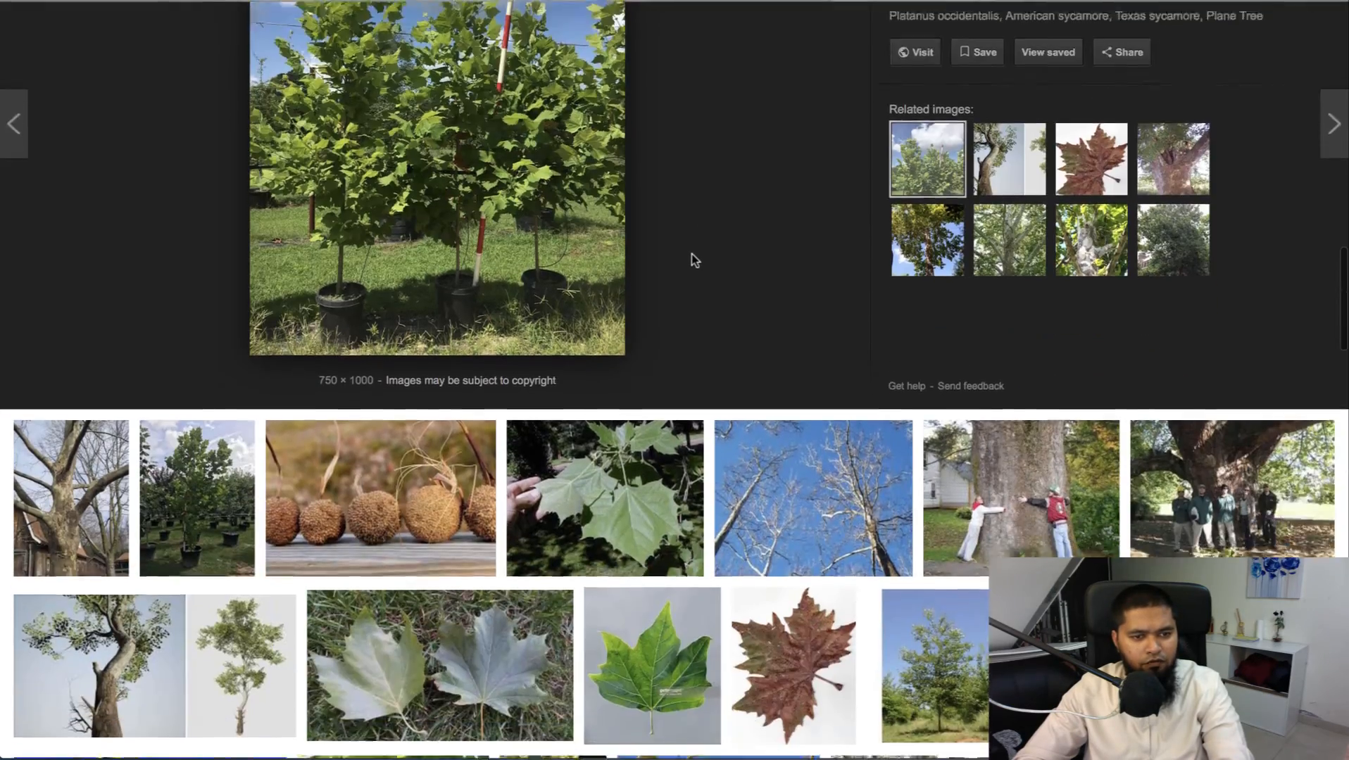
scroll(691, 259, "down", 3)
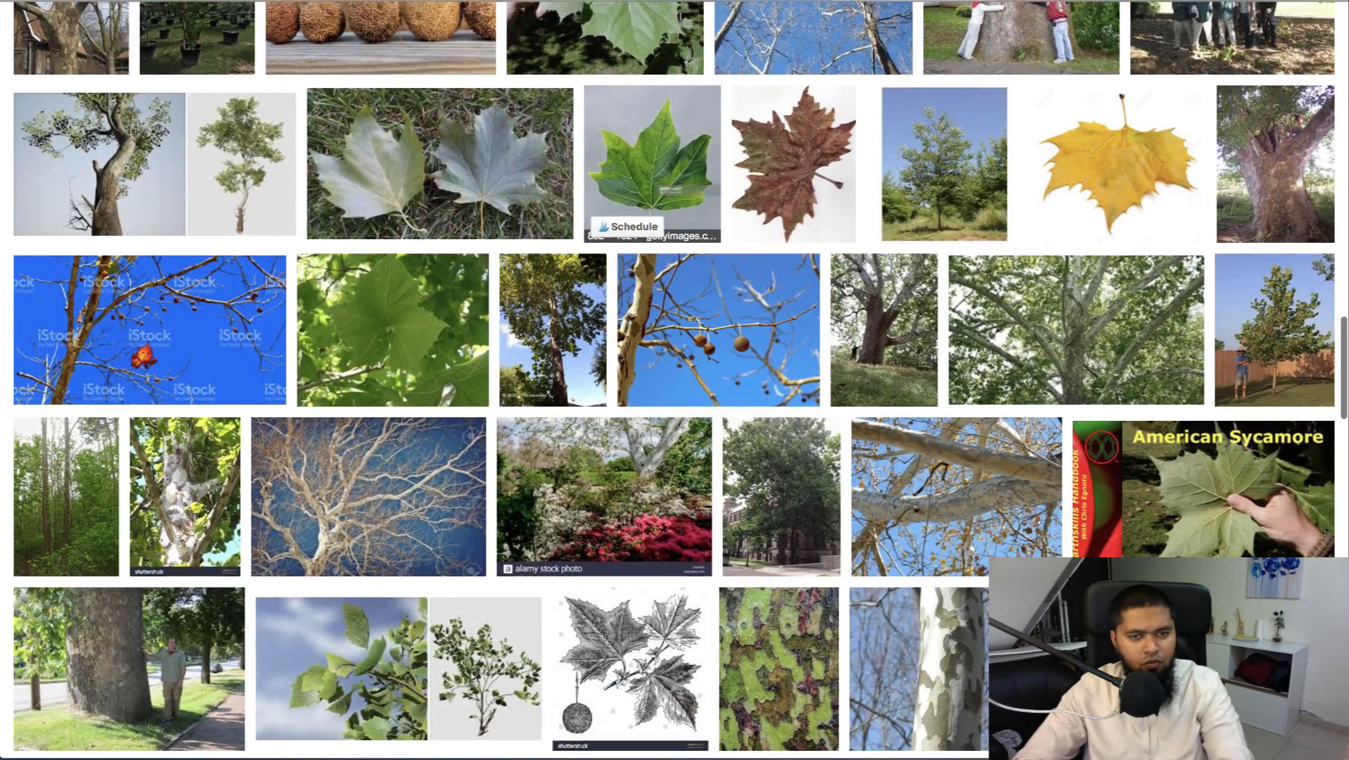
left_click(884, 308)
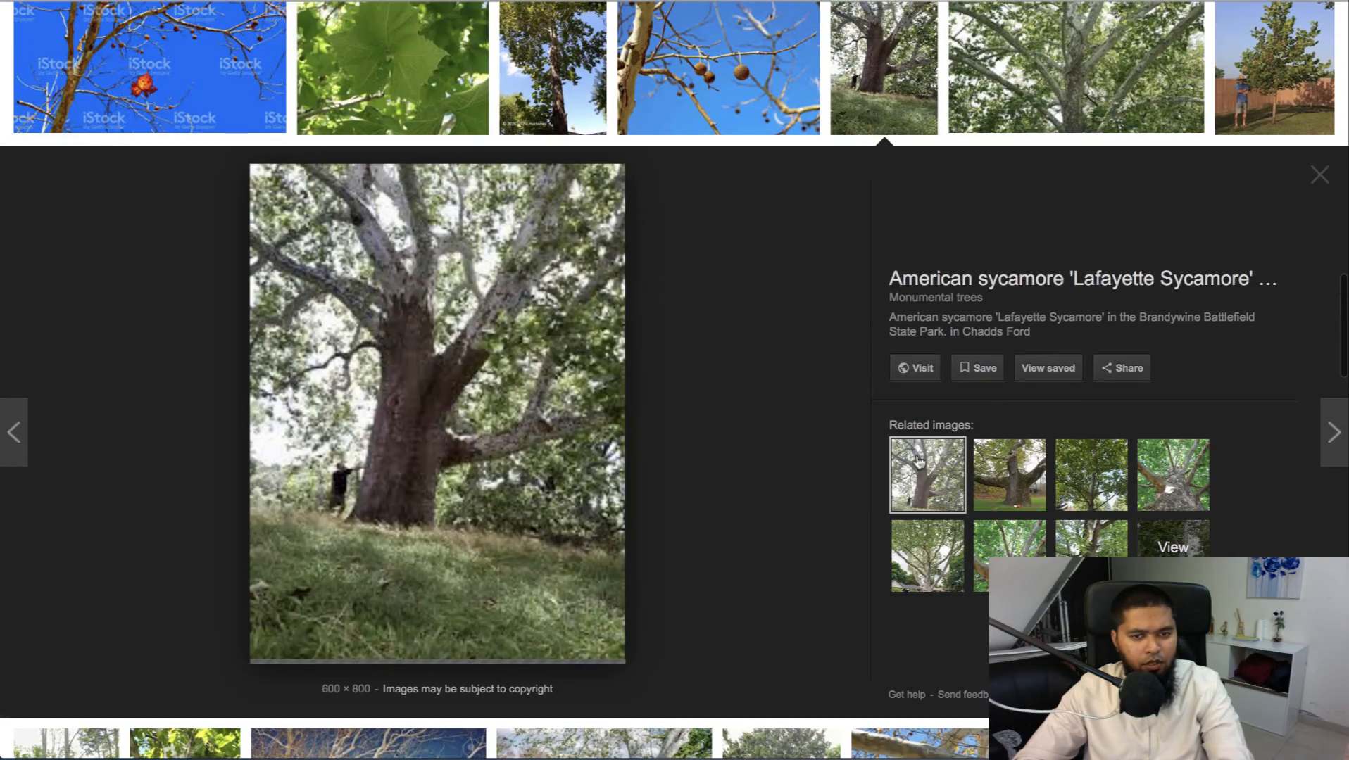
left_click(1074, 471)
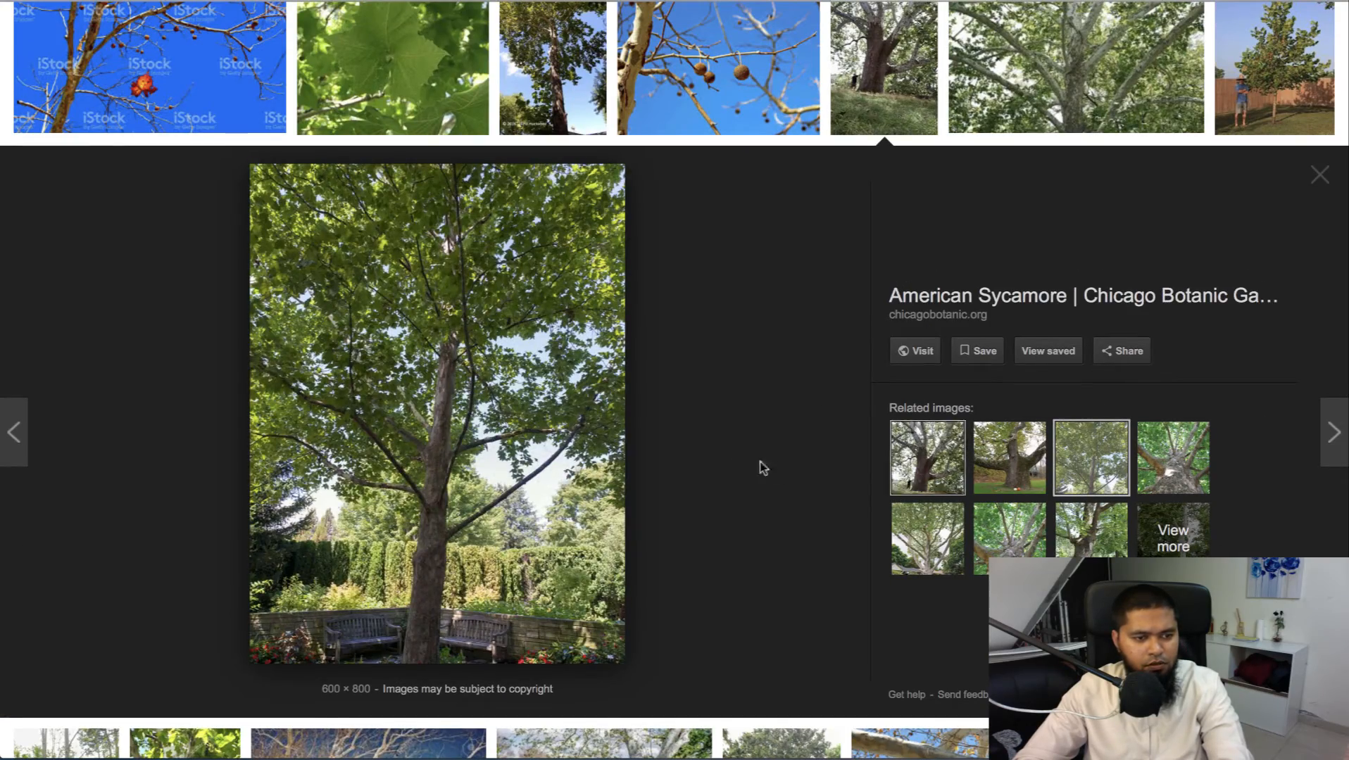
scroll(773, 358, "up", 18)
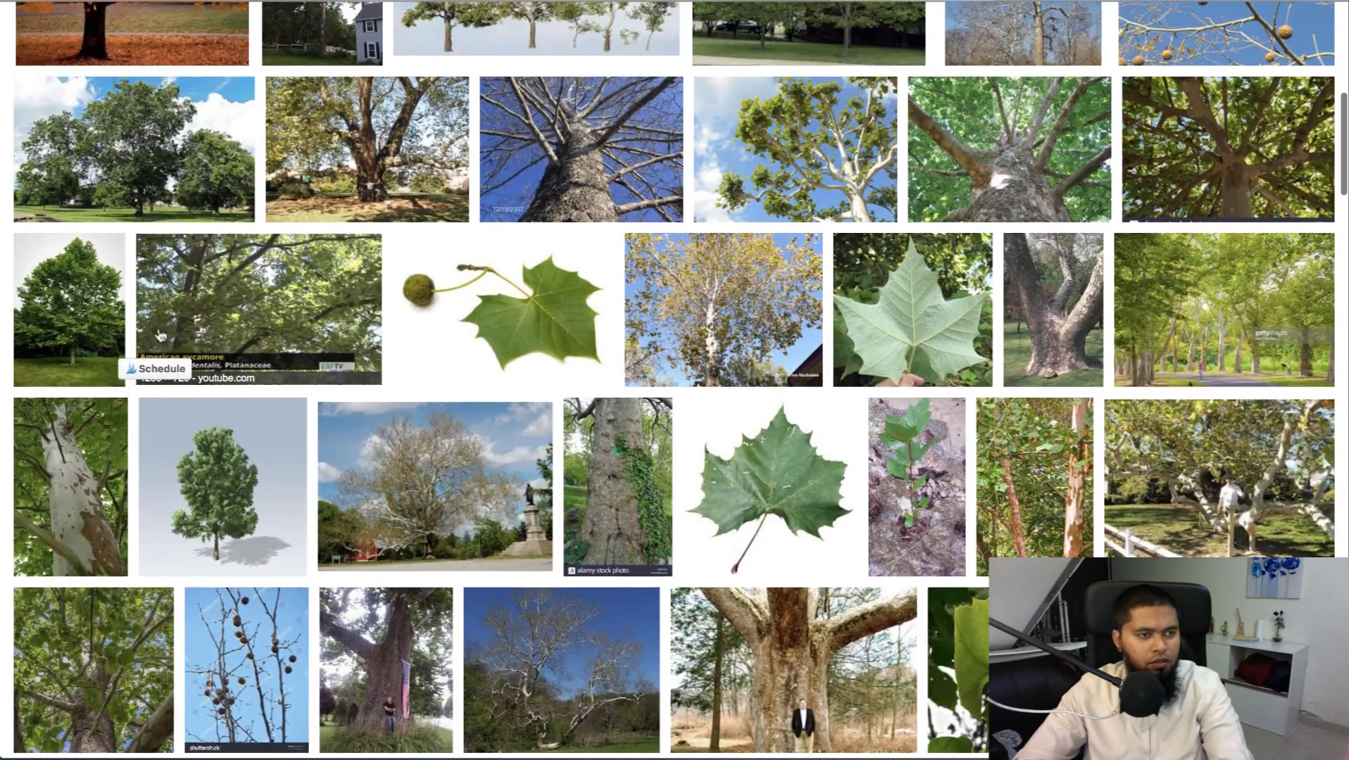
left_click(77, 295)
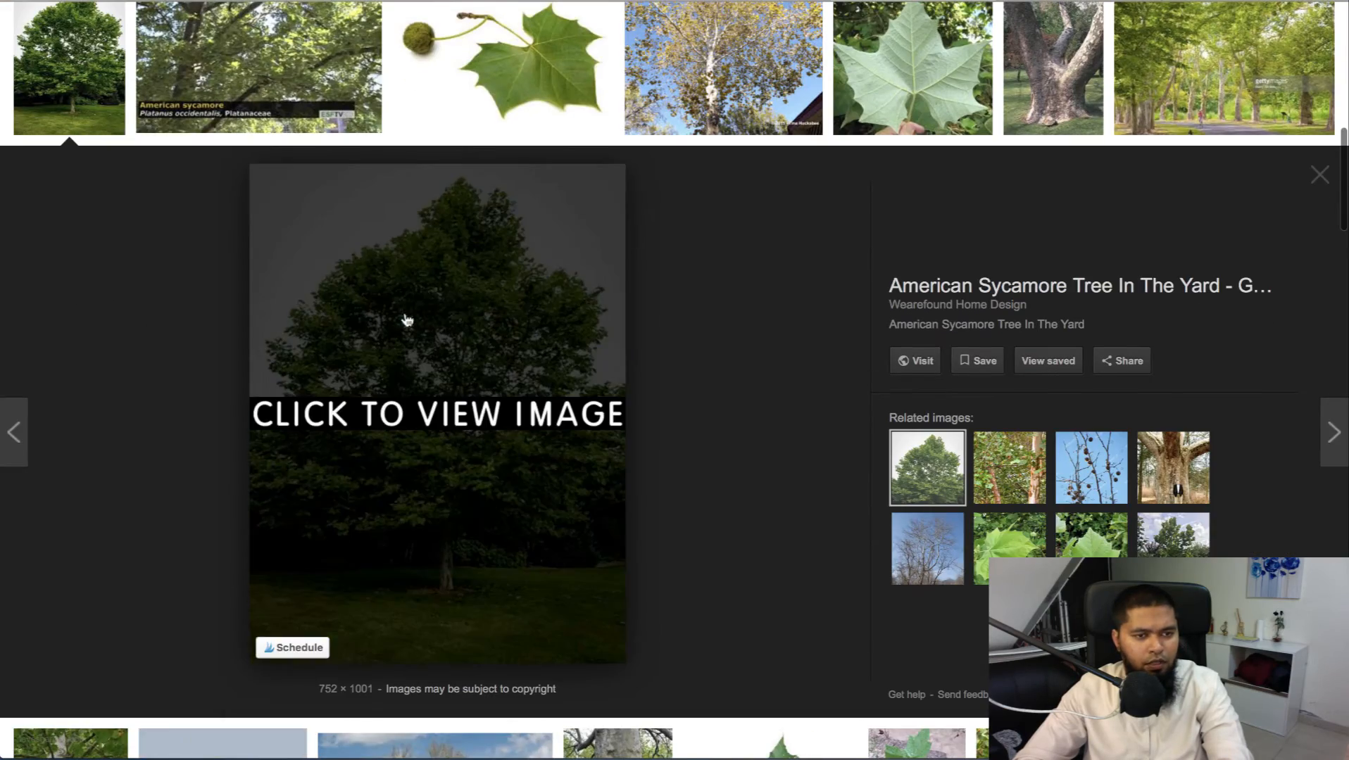
scroll(768, 269, "up", 10)
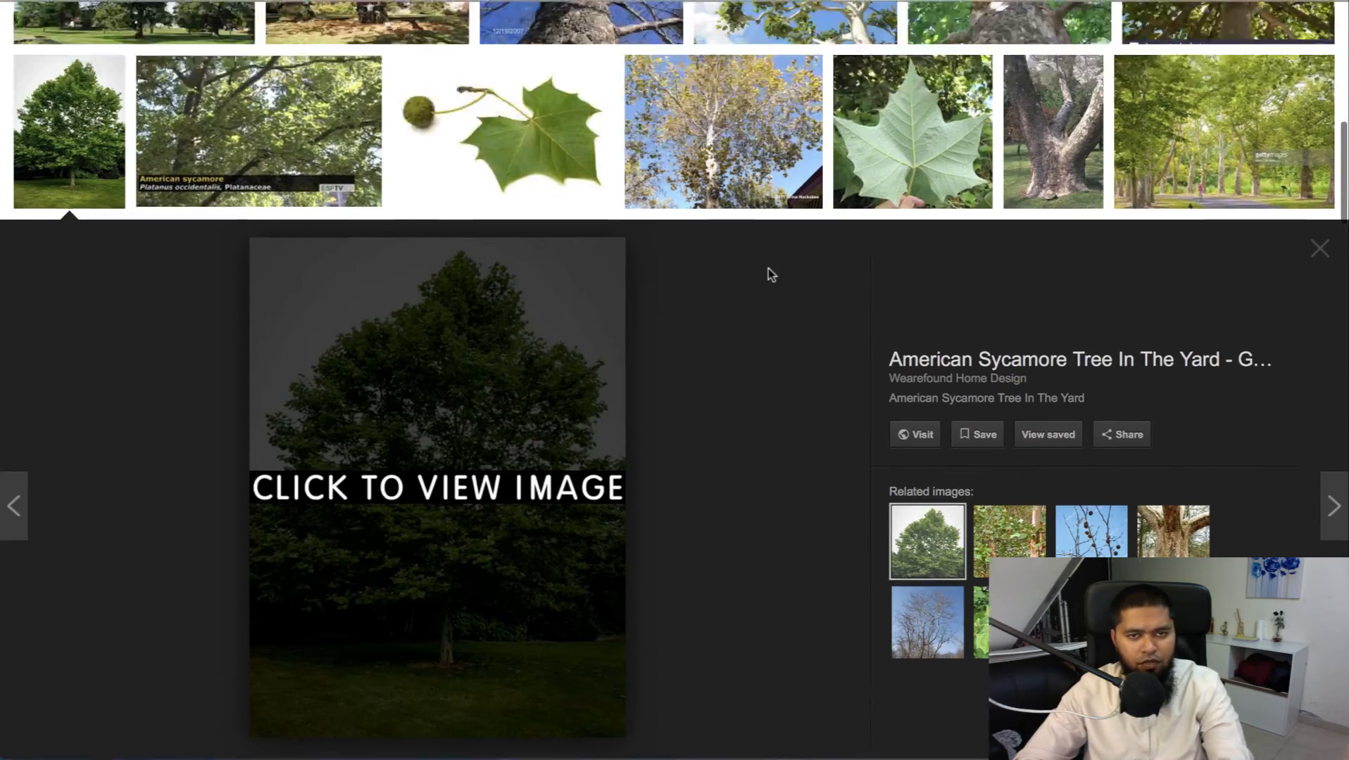
scroll(770, 273, "down", 1)
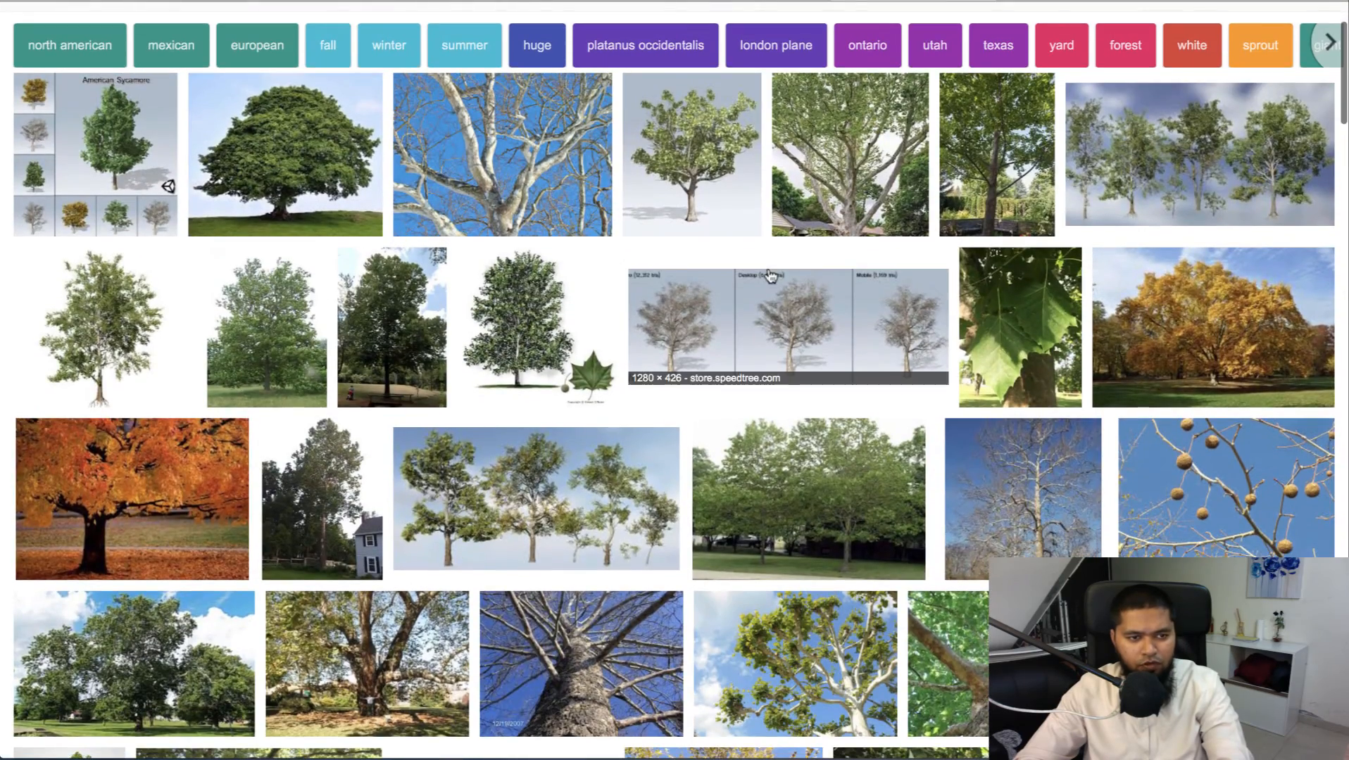
- Open the Minnesota Seasons sycamore result, choose the related Wikimedia Pinus resinosa photo and copy its image address
left_click(296, 483)
scroll(556, 342, "up", 3)
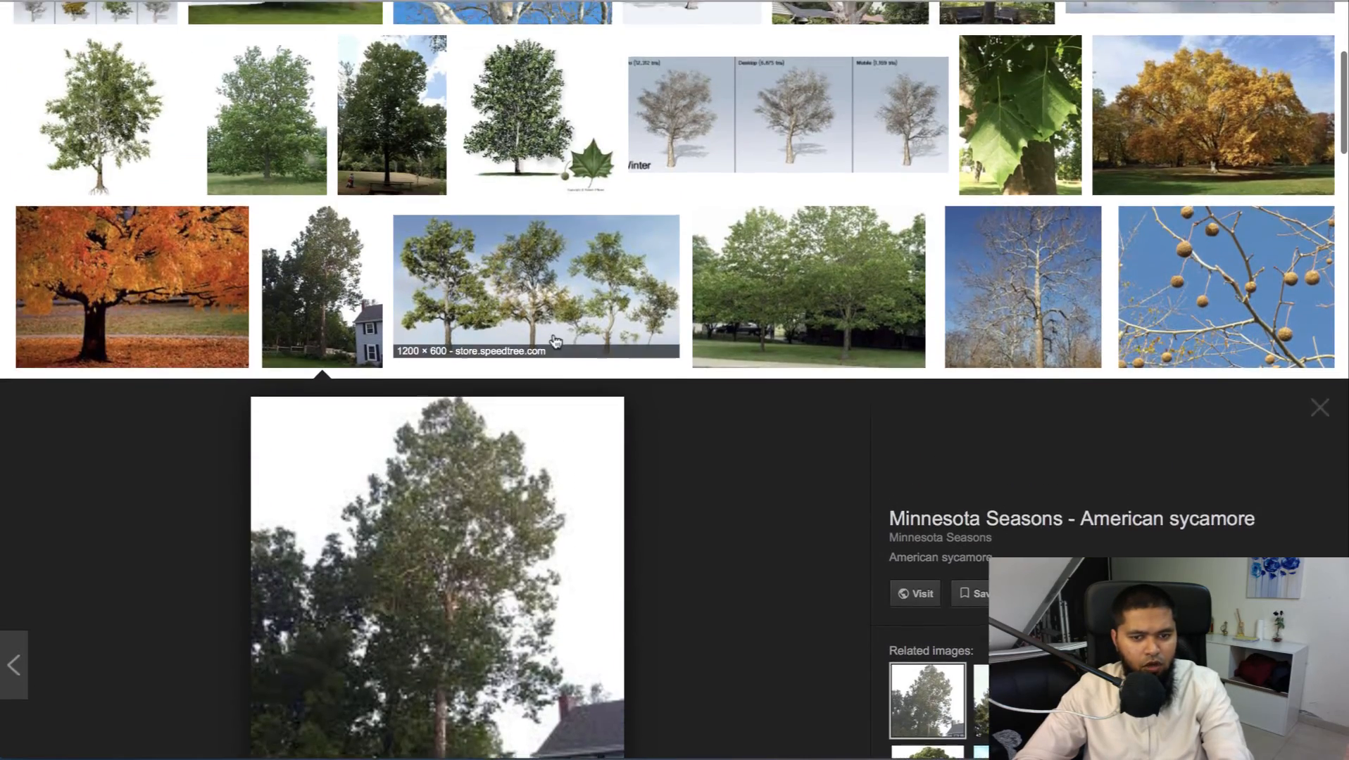
scroll(556, 342, "down", 1)
left_click(1009, 657)
scroll(697, 469, "down", 3)
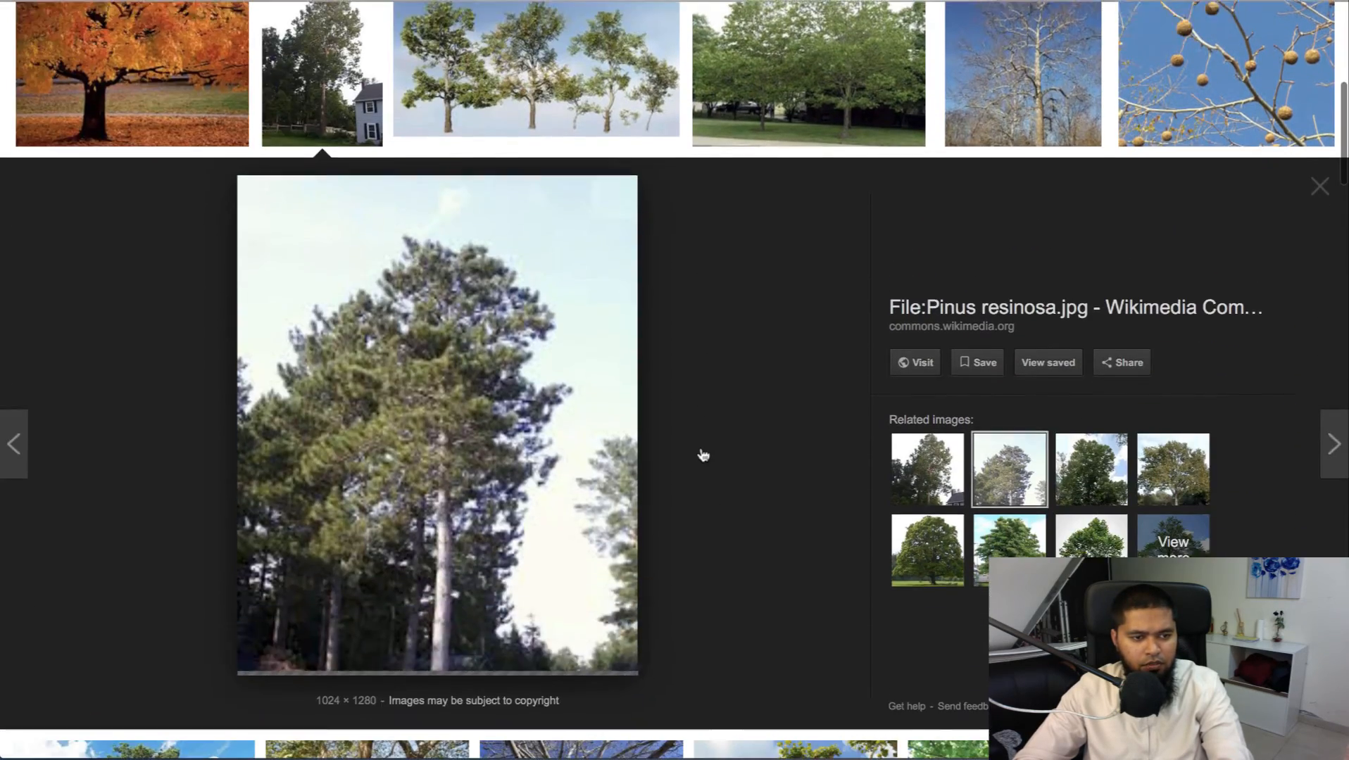
right_click(446, 326)
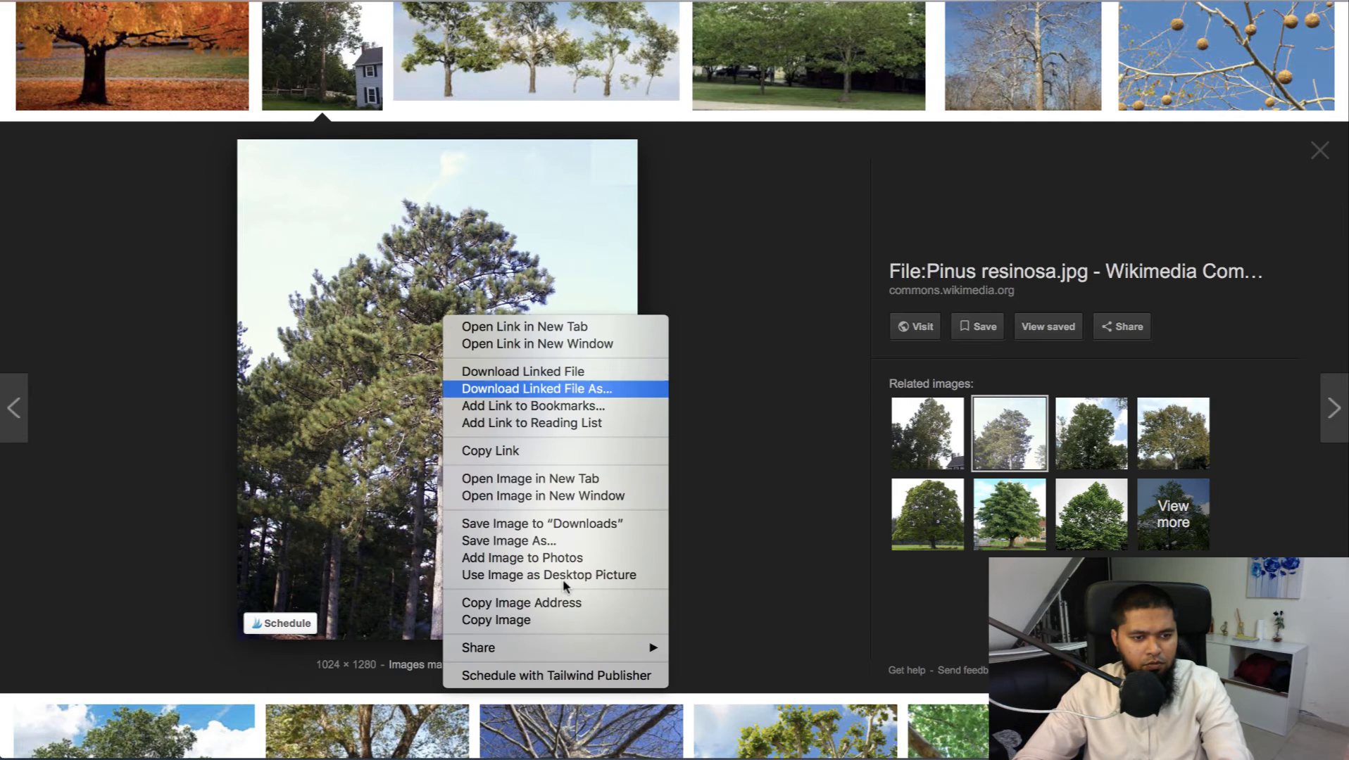
left_click(530, 602)
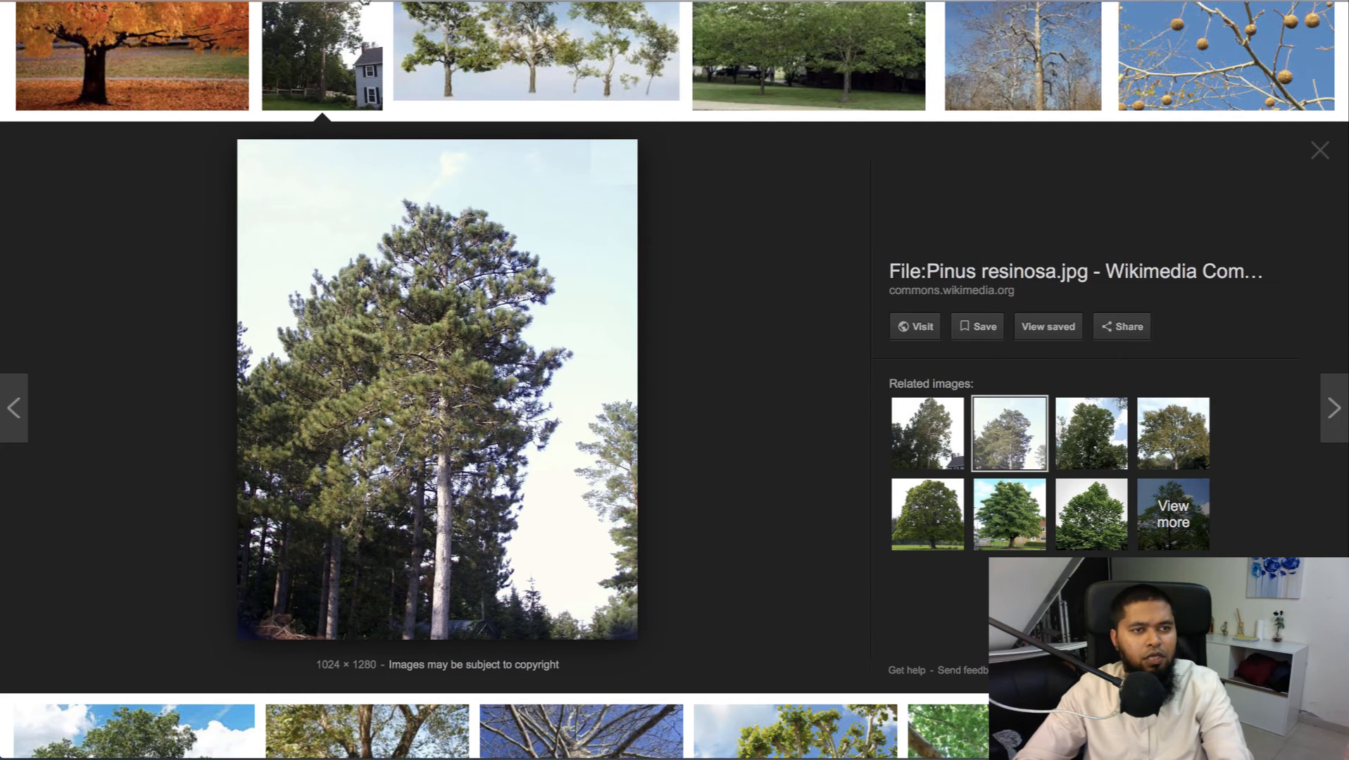
- Switch to the spreadsheet and replace the American Sycamore image link in B10 with the copied Wikimedia Pinus_resinosa.jpg address
left_click(406, 1)
left_click(211, 297)
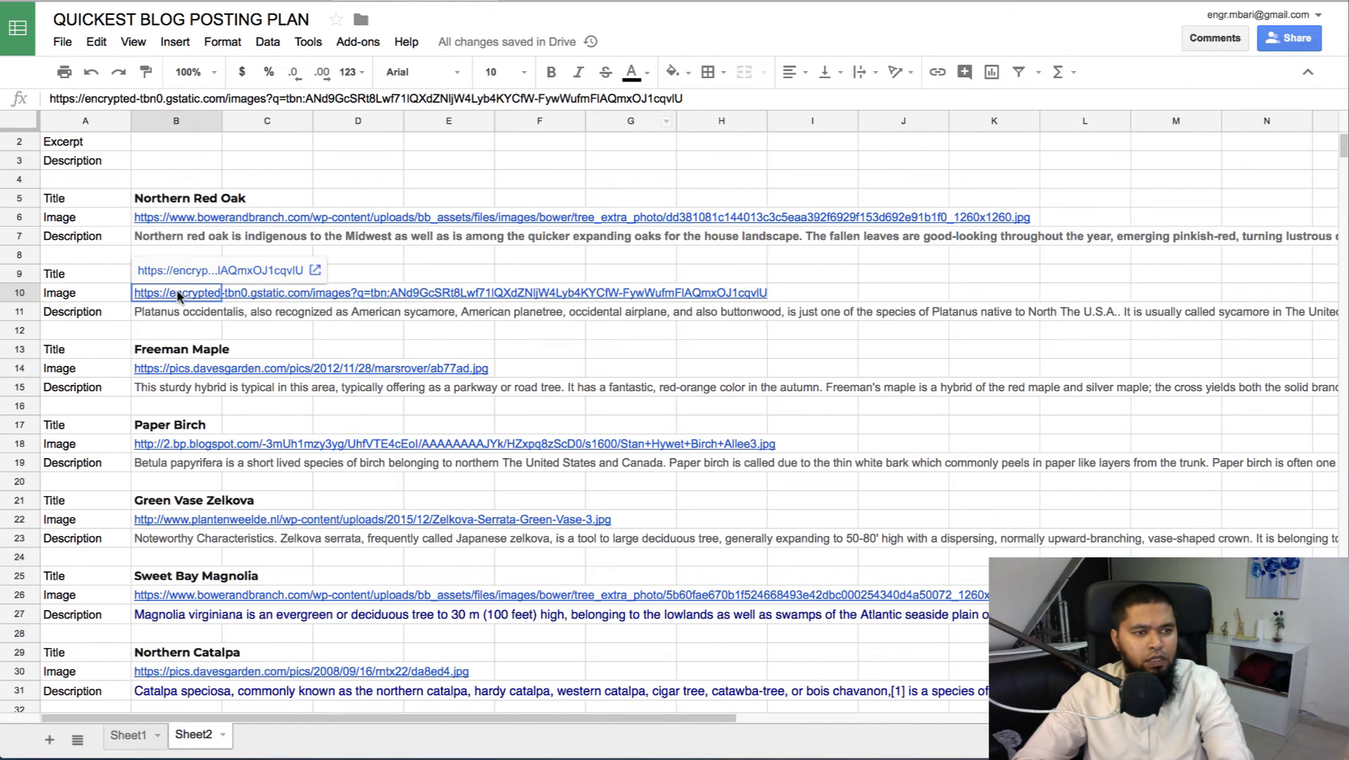
key("ctrl+v")
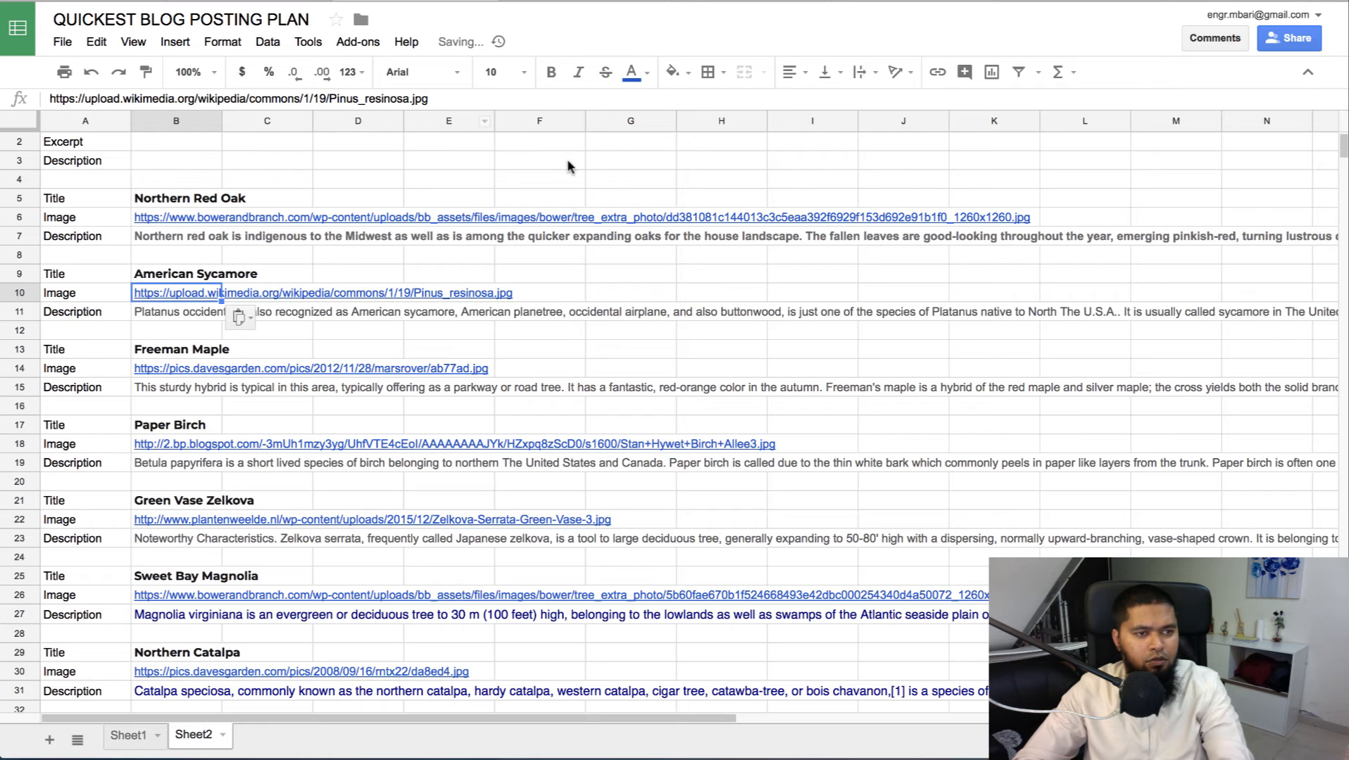
- Return to the WordPress list post and remove the "Click to view image" picture from item 2, American Sycamore
left_click(582, 1)
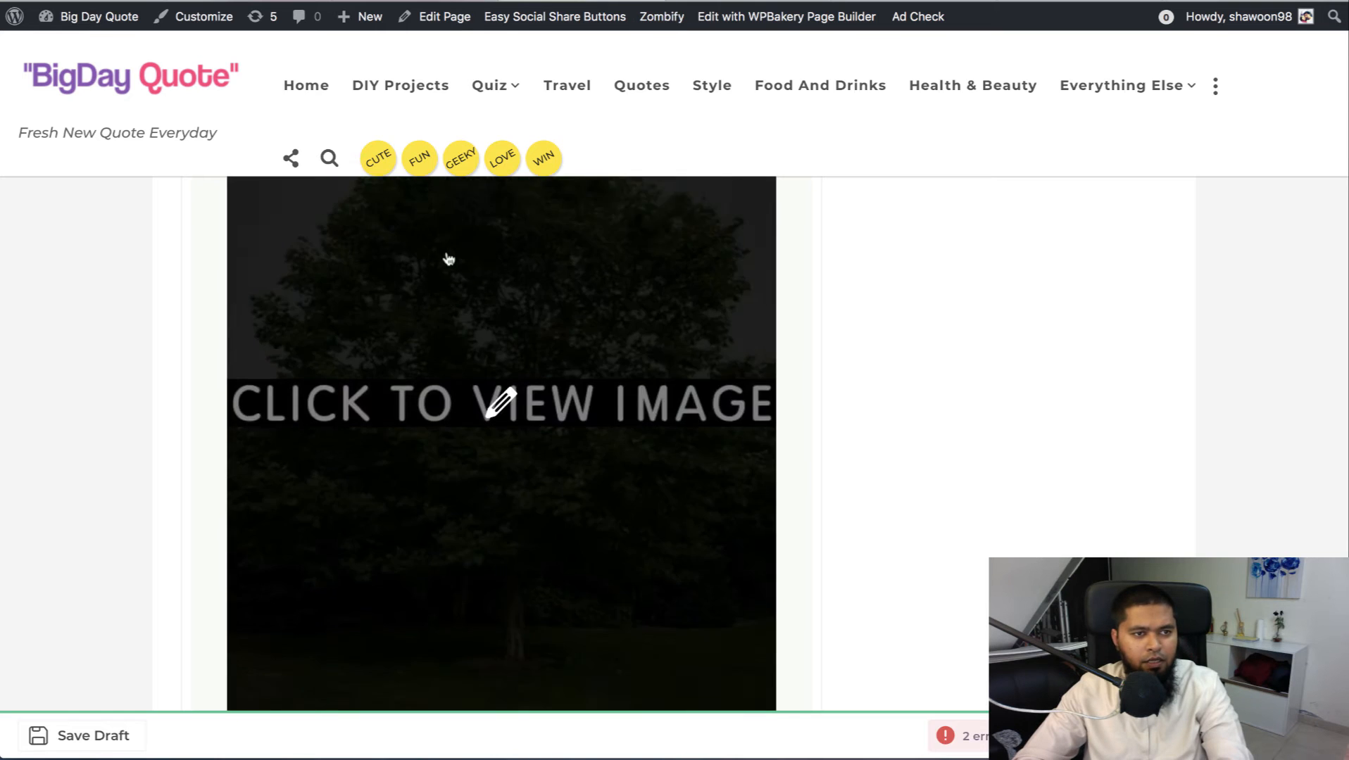
scroll(446, 255, "up", 6)
scroll(446, 251, "down", 10)
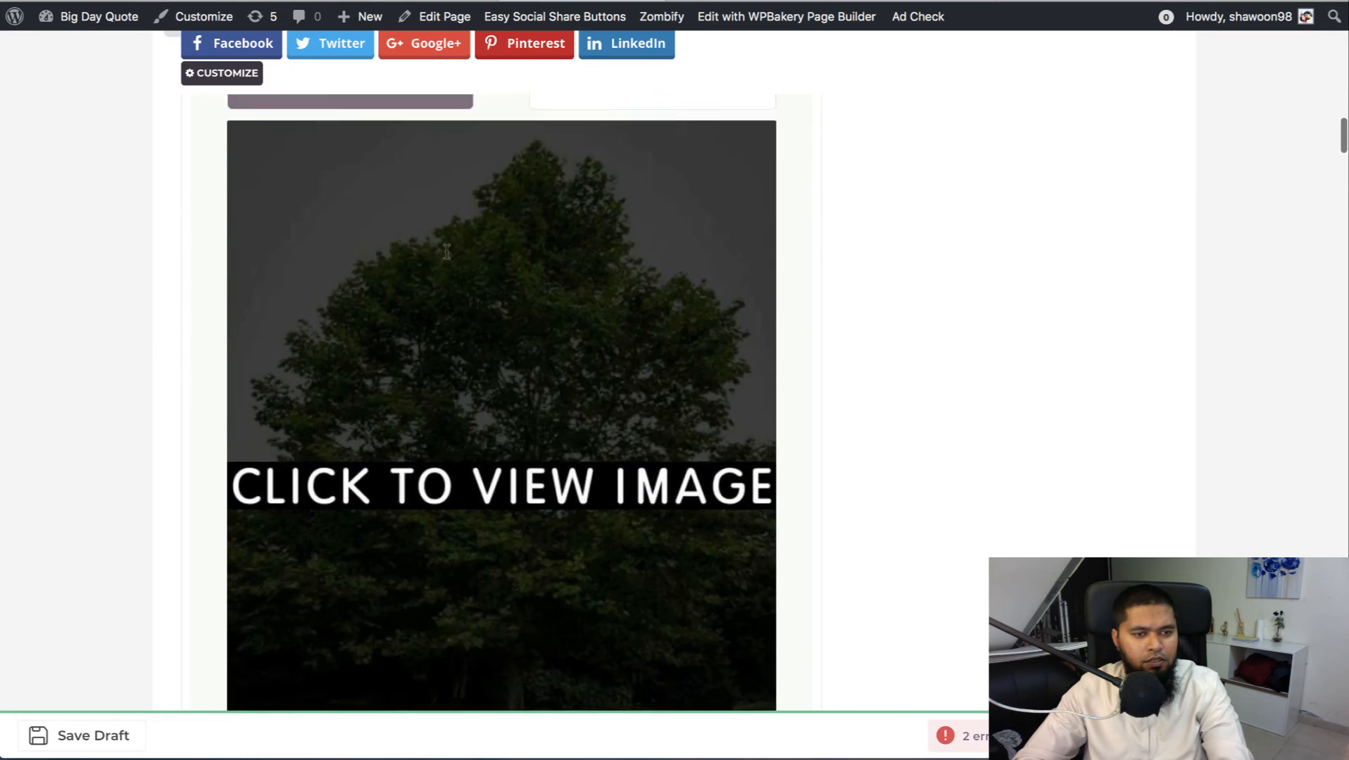
scroll(446, 251, "up", 4)
scroll(447, 251, "up", 3)
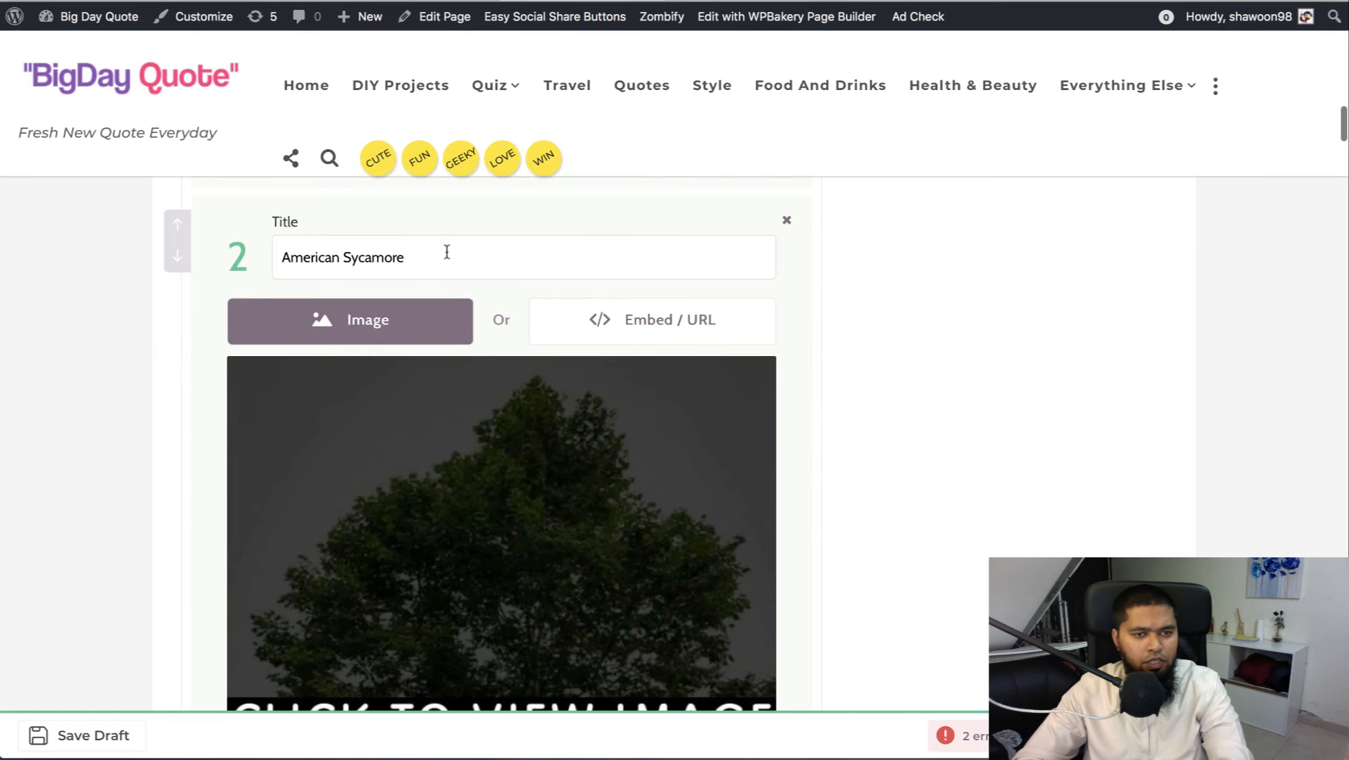
left_click(751, 381)
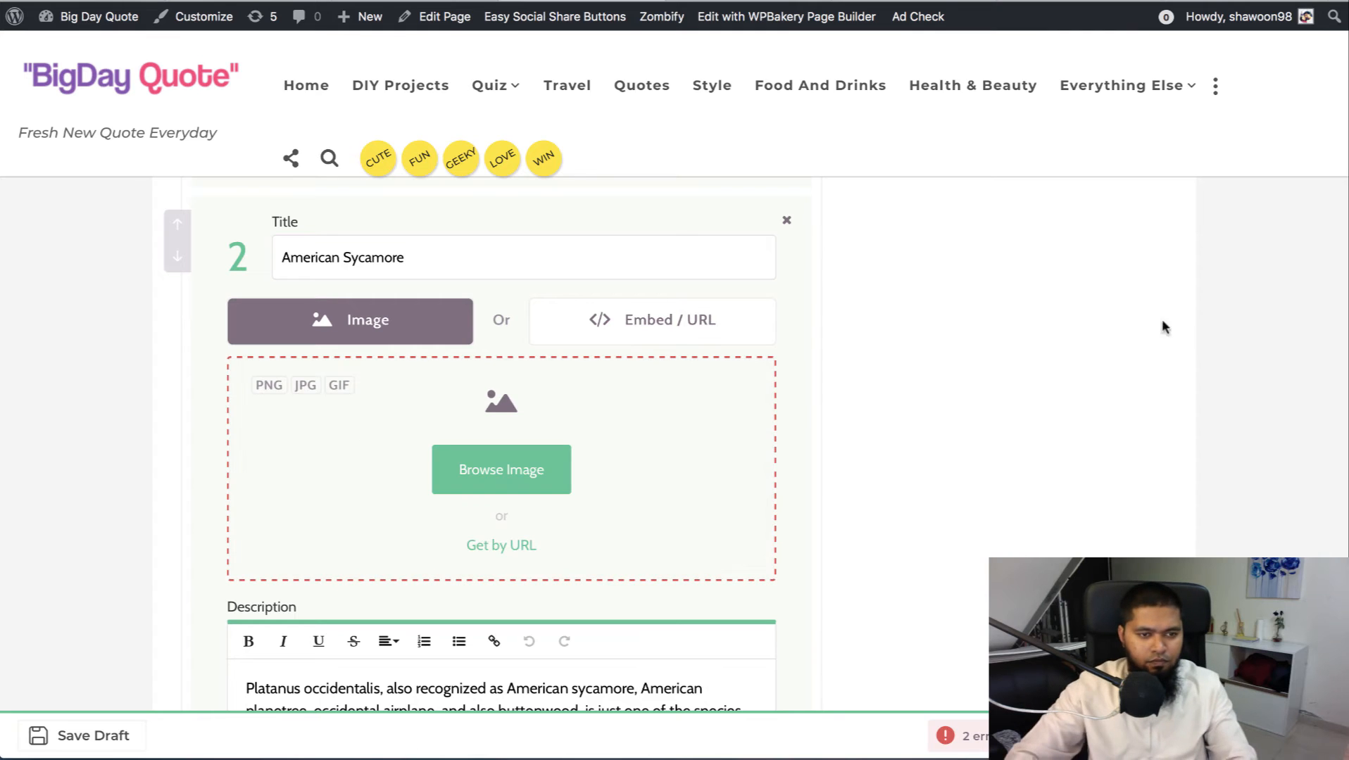
- Load item 2's image by URL from the copied Wikimedia Pinus_resinosa.jpg address
left_click(497, 546)
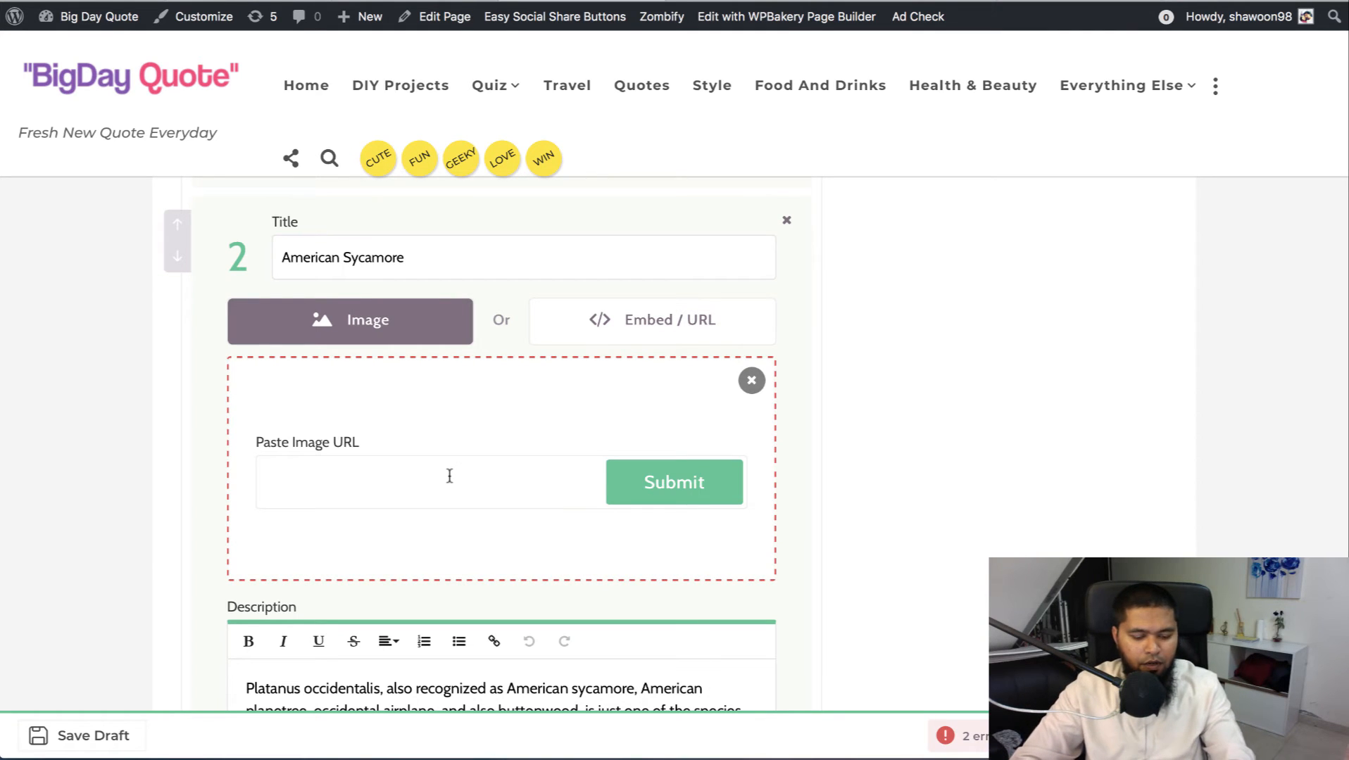
key("super+v")
scroll(486, 535, "down", 4)
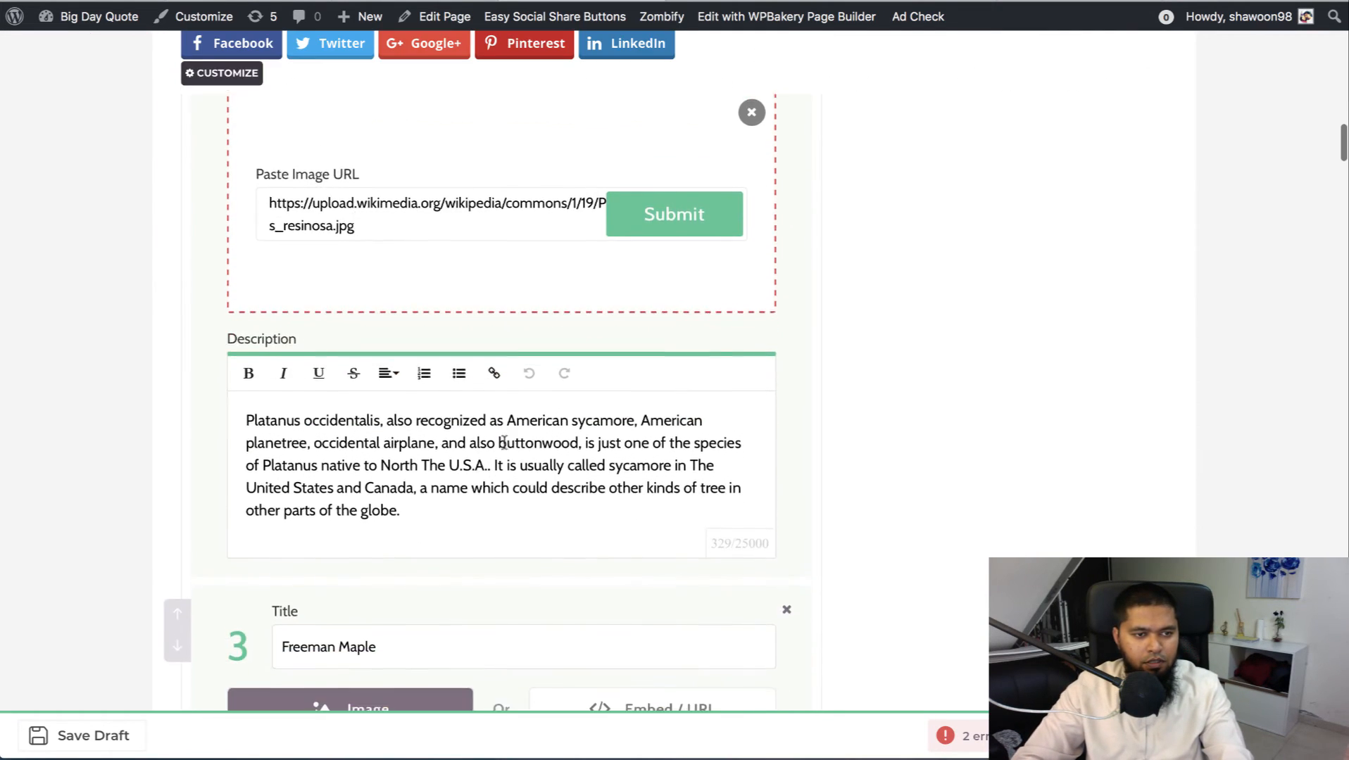
left_click(674, 211)
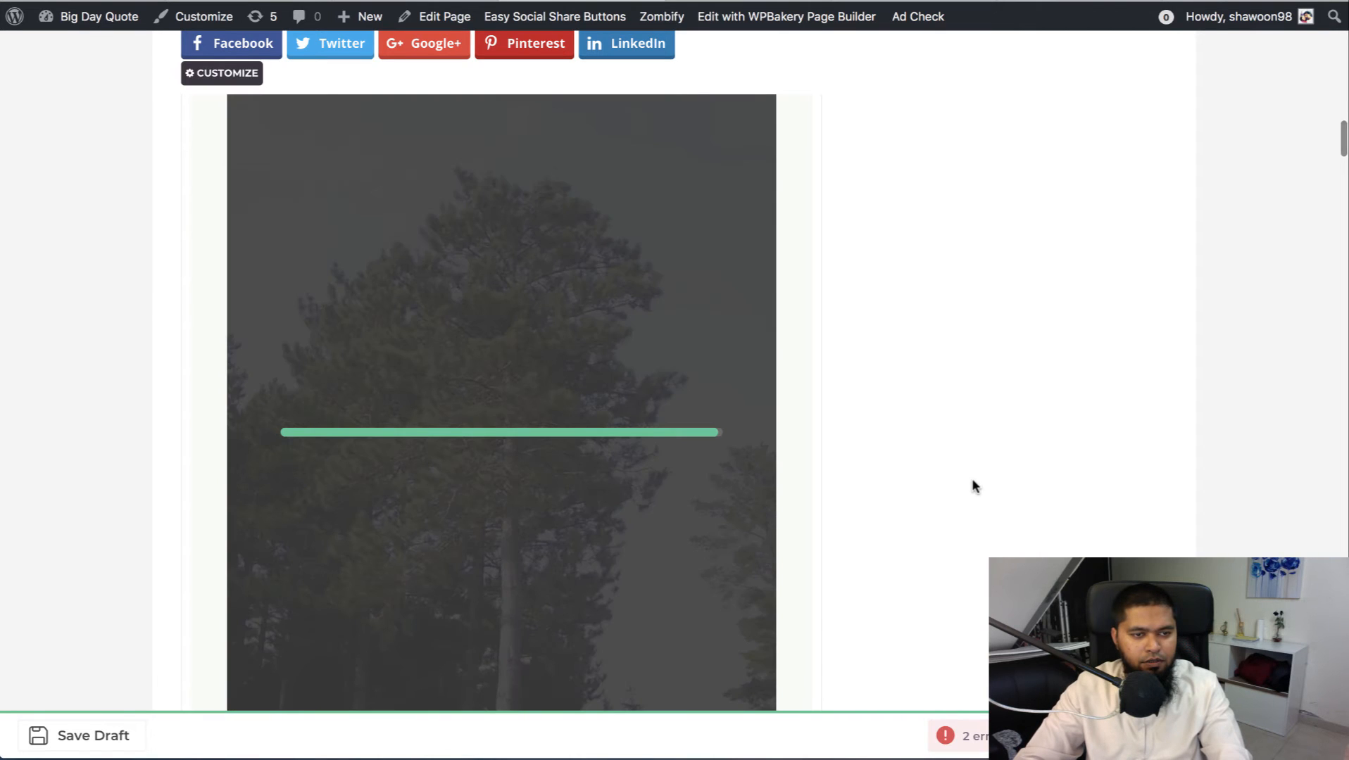
scroll(971, 478, "down", 8)
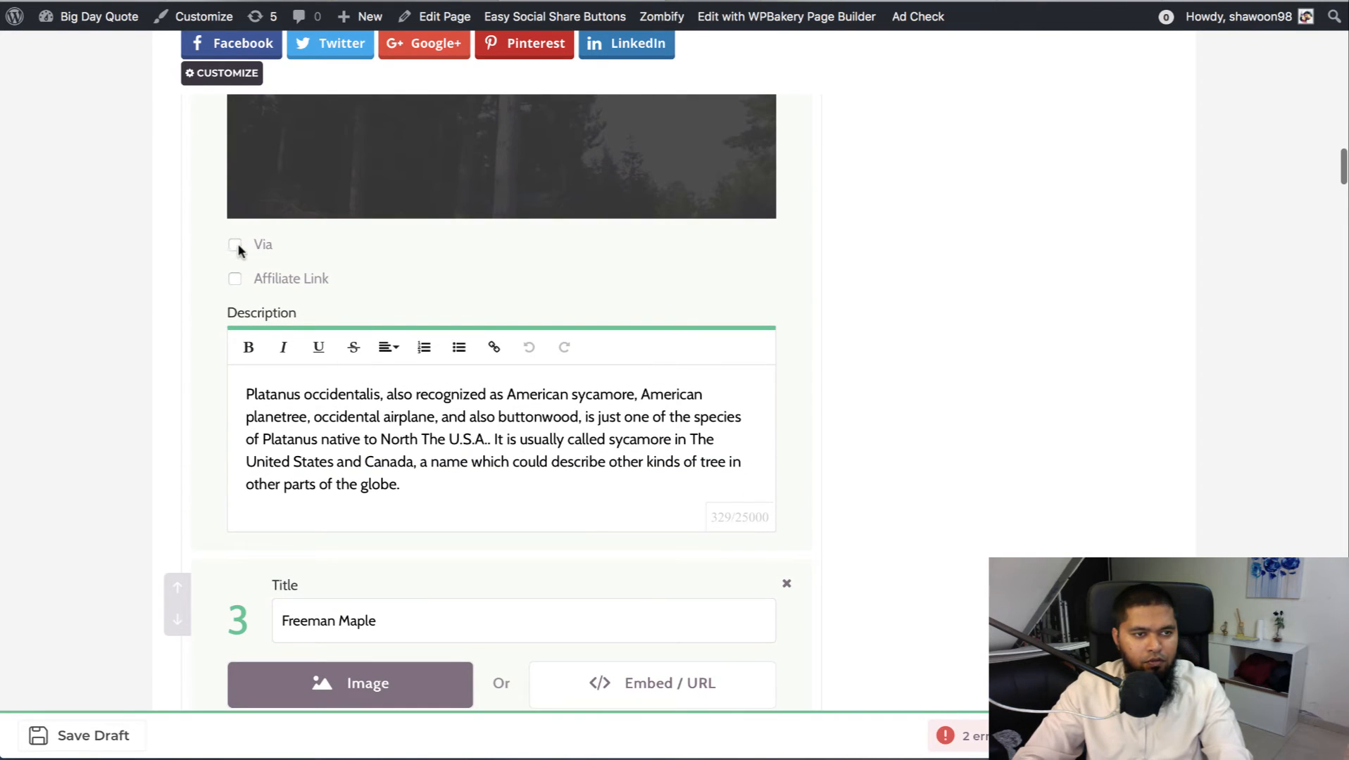
- Turn on Via for item 2, American Sycamore, and set its source URL to the copied Wikimedia Pinus_resinosa.jpg address
left_click(235, 245)
left_click_drag(567, 350, 232, 344)
key("ctrl+v")
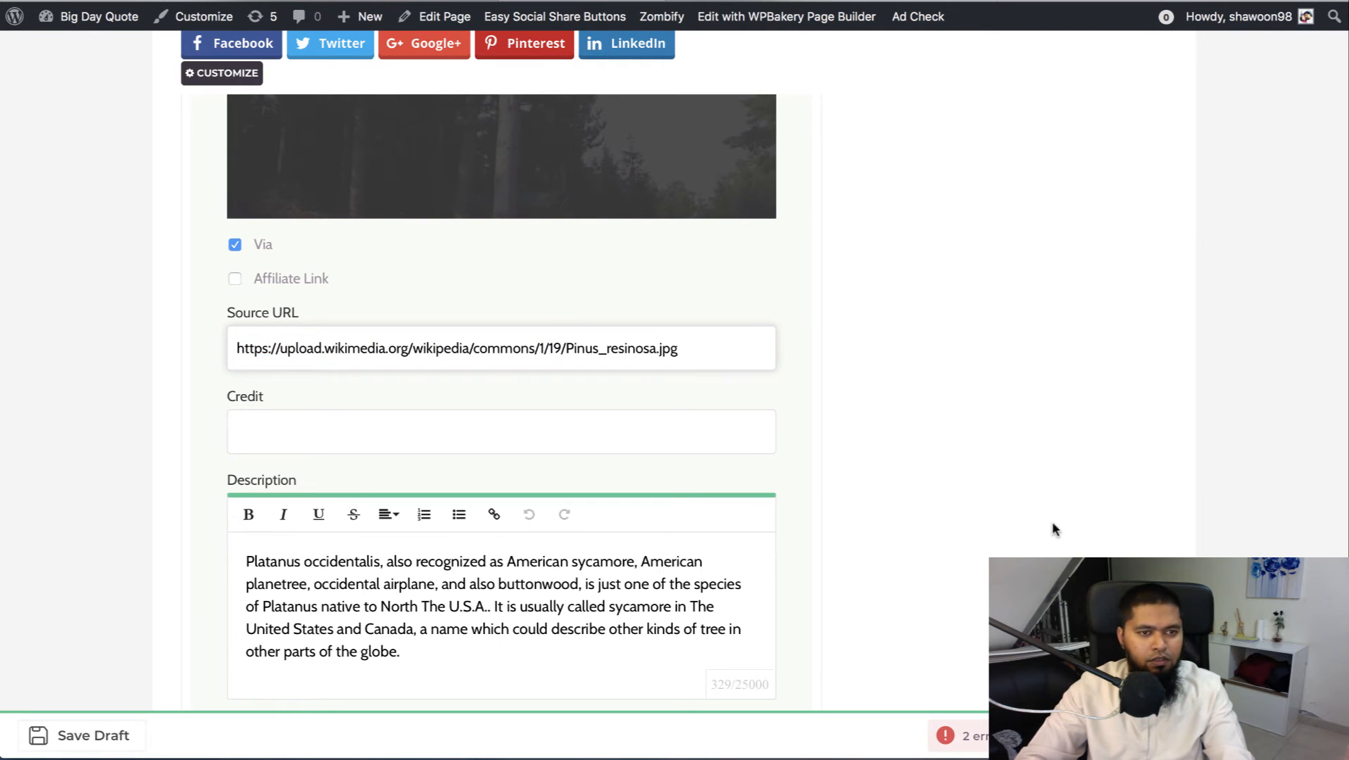
- Go to item 9, the entry missing an image, and copy its title, Hybrid Poplar
scroll(1051, 525, "down", 5)
scroll(1052, 525, "down", 15)
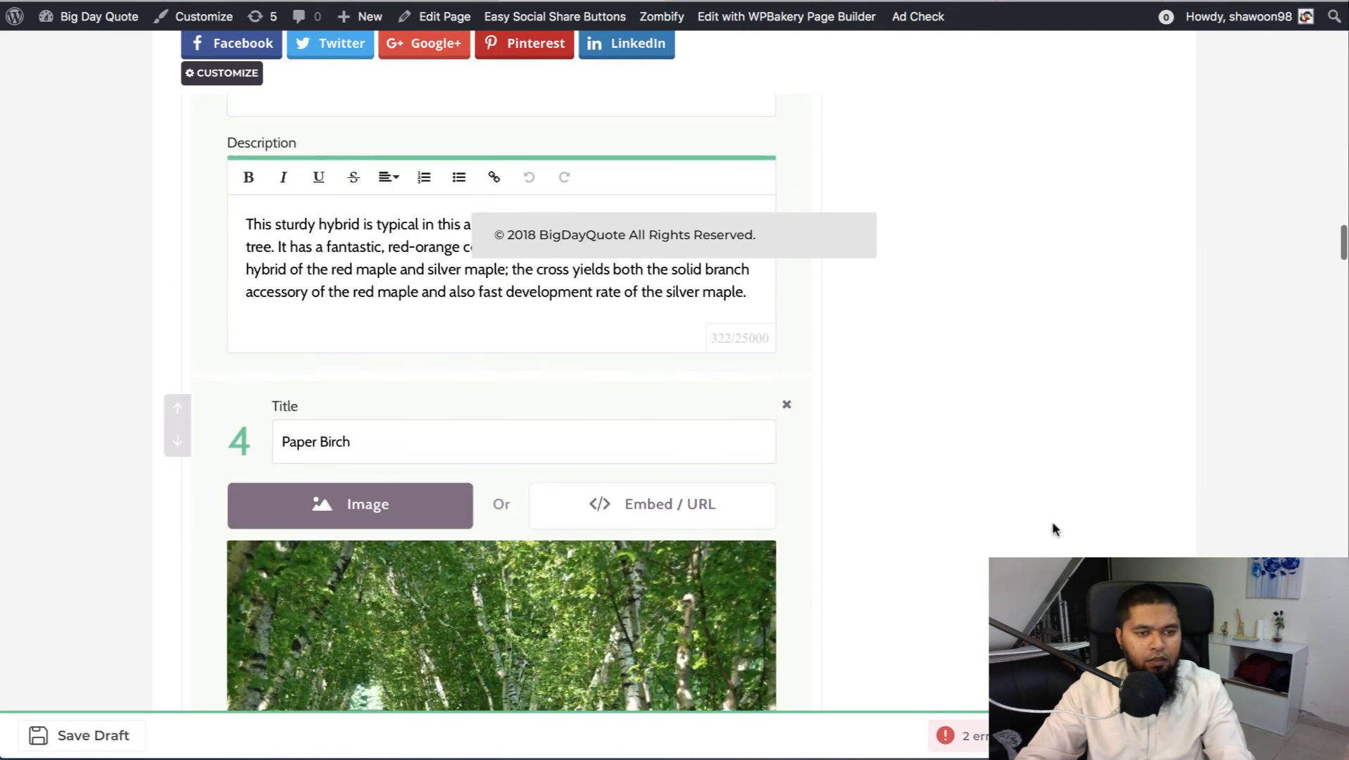
scroll(1052, 528, "down", 15)
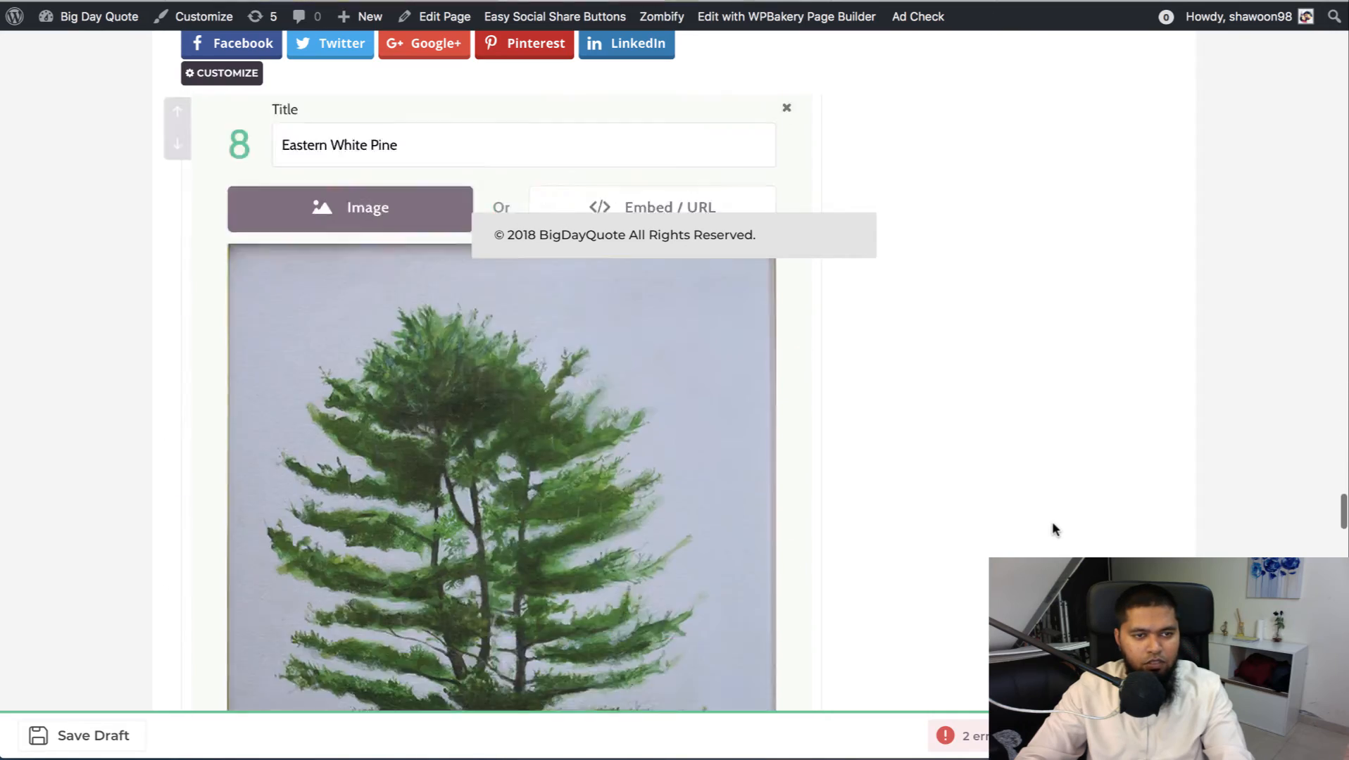
scroll(1052, 523, "down", 4)
scroll(1051, 524, "up", 5)
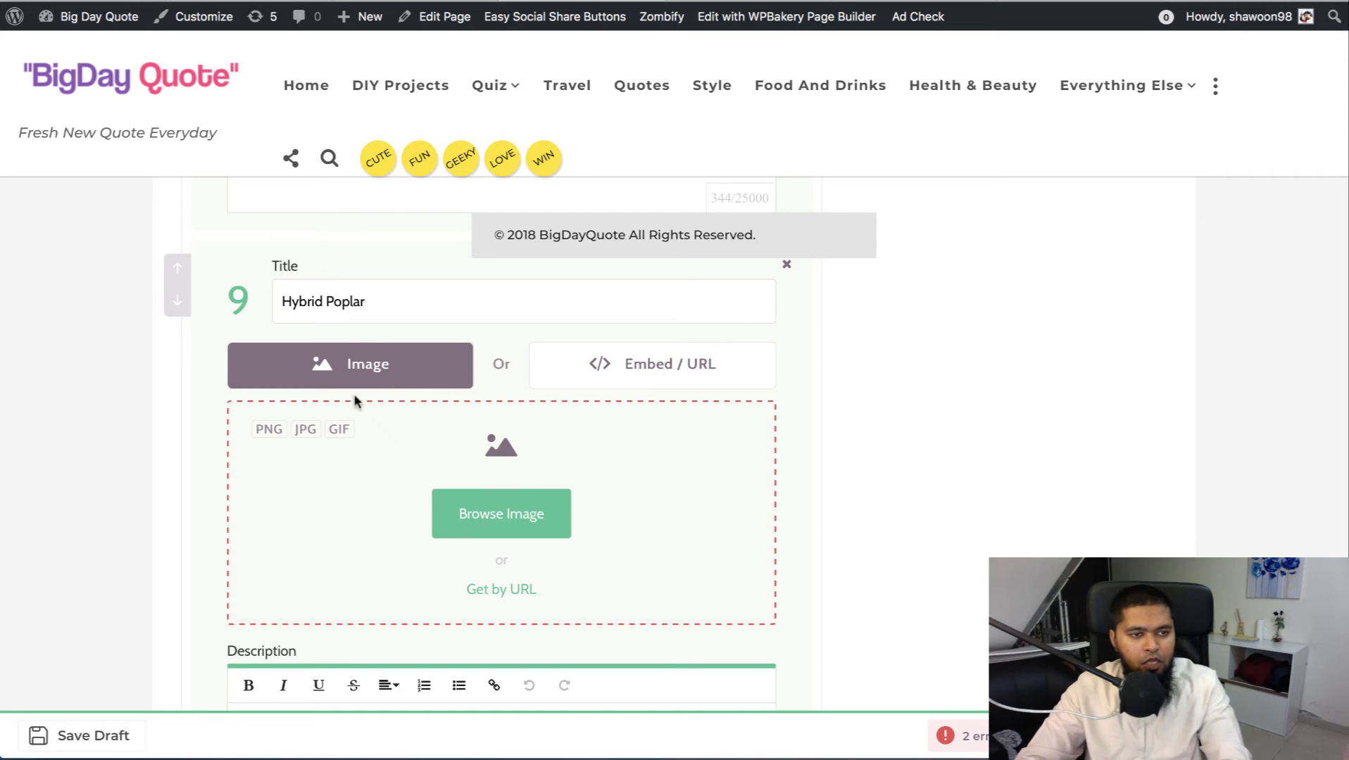
left_click_drag(314, 301, 265, 298)
left_click_drag(384, 303, 385, 303)
key("ctrl+c")
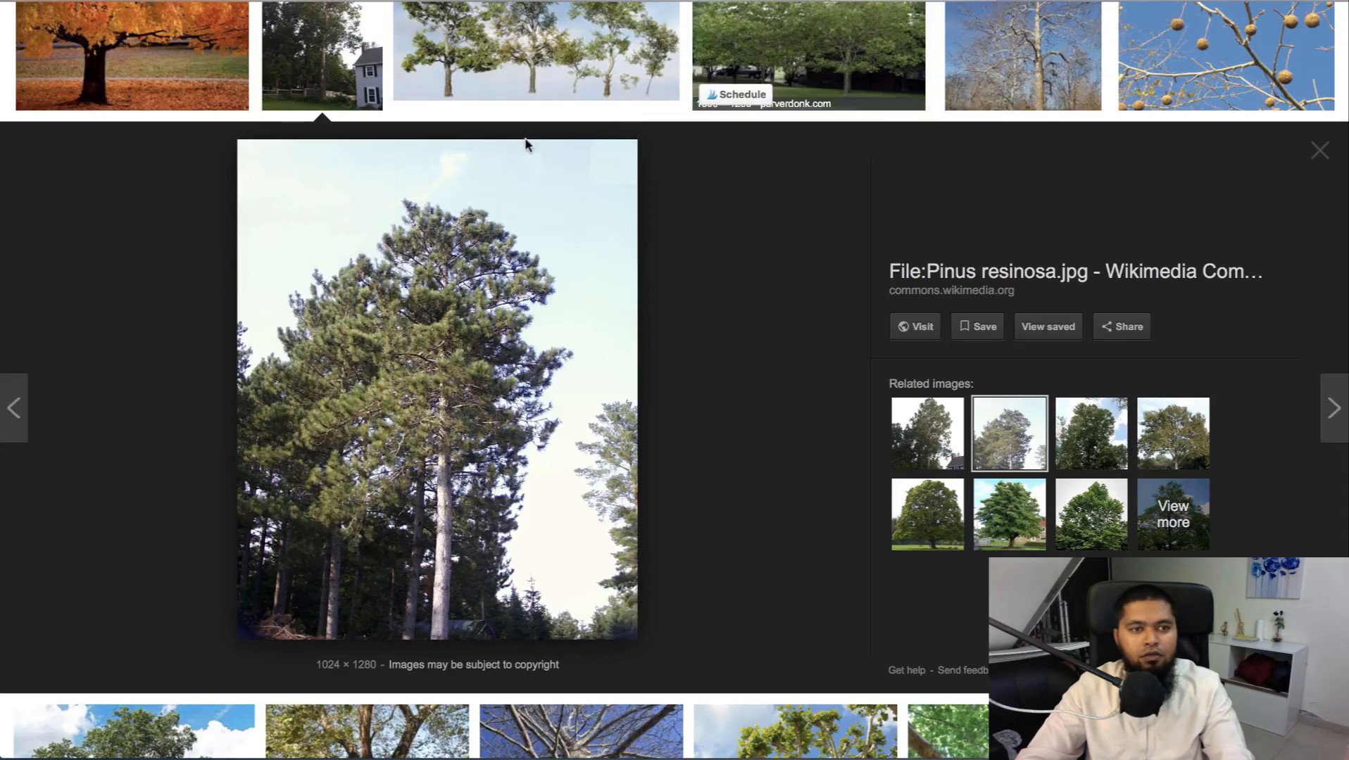
- Switch to the Google image results and replace the American Sycamore search with Hybrid Poplar
left_click(527, 142)
left_click_drag(280, 40, 151, 40)
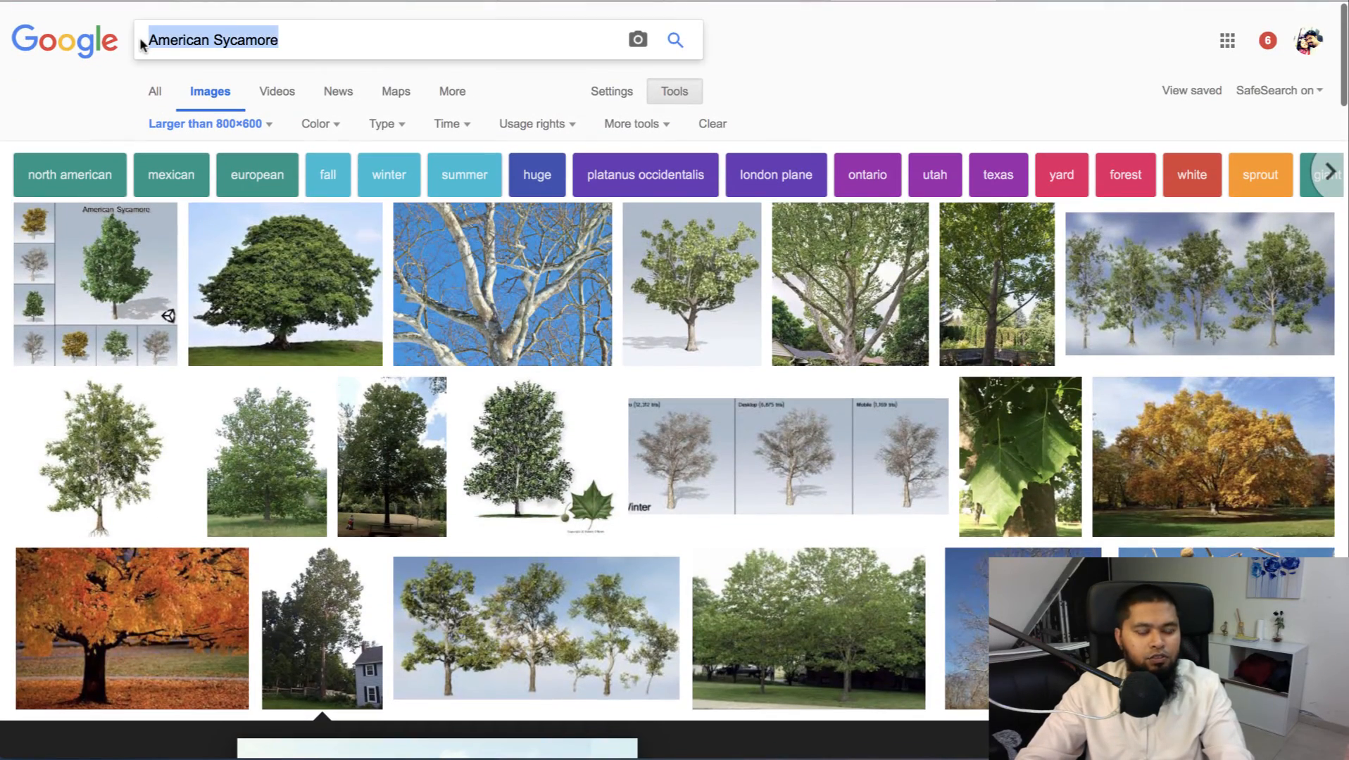
key("ctrl+v")
key("Return")
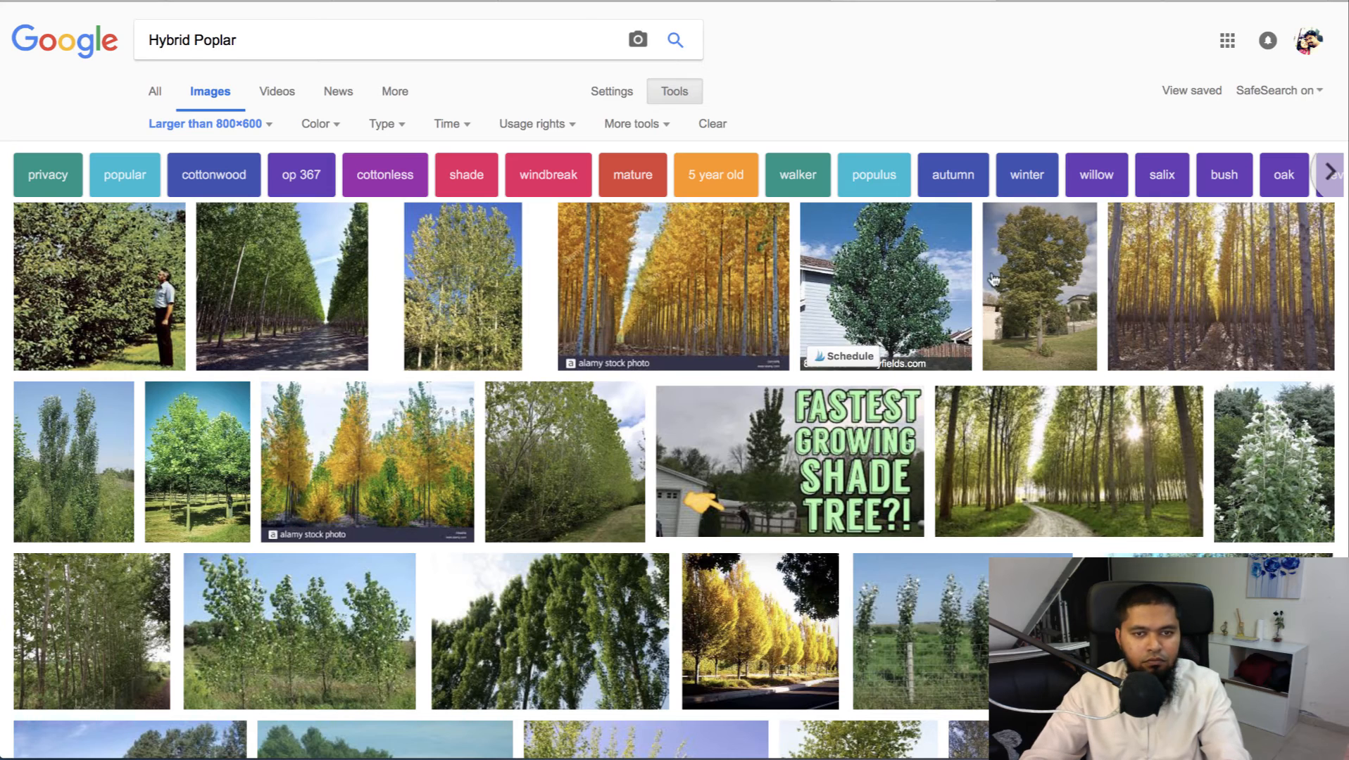
- Copy the Gardening Know How poplar photo's image address and paste it as the Hybrid Poplar image link in spreadsheet cell B38
left_click(1054, 286)
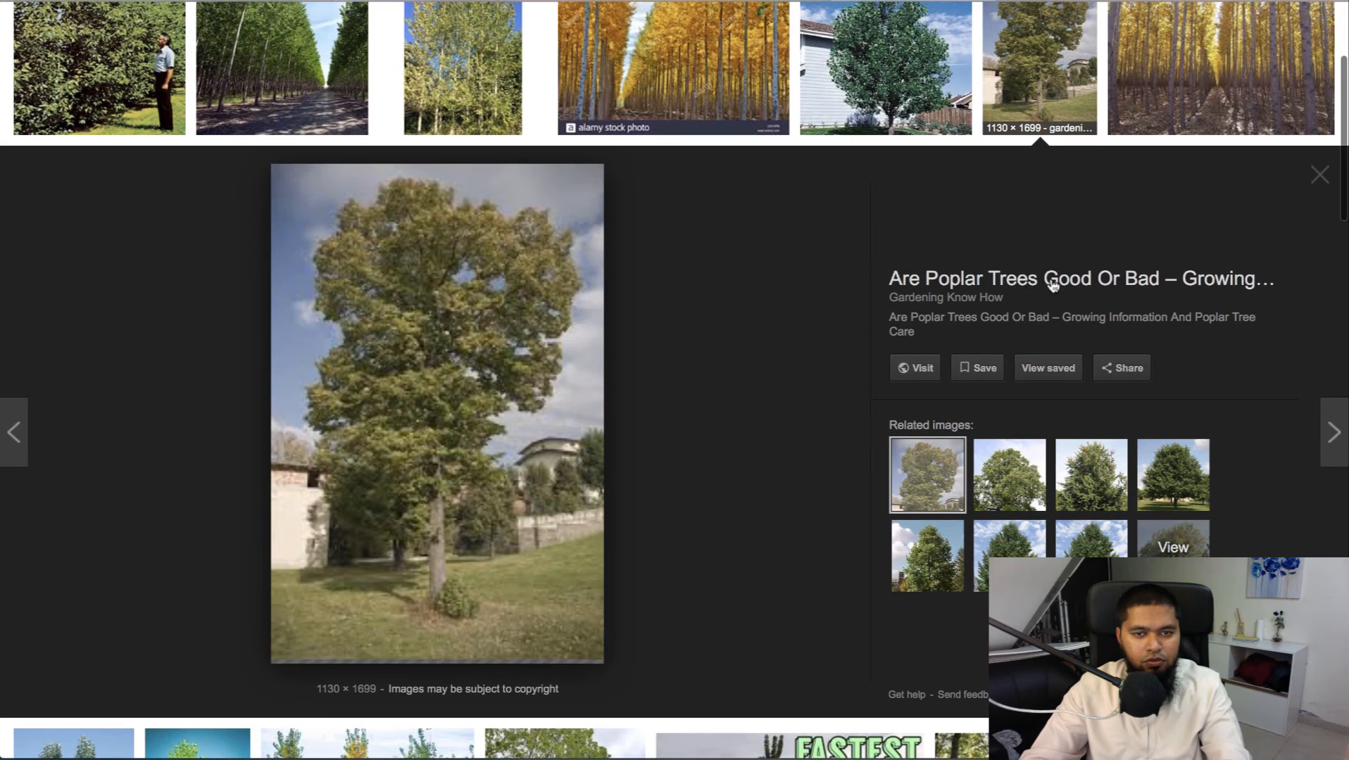
right_click(426, 380)
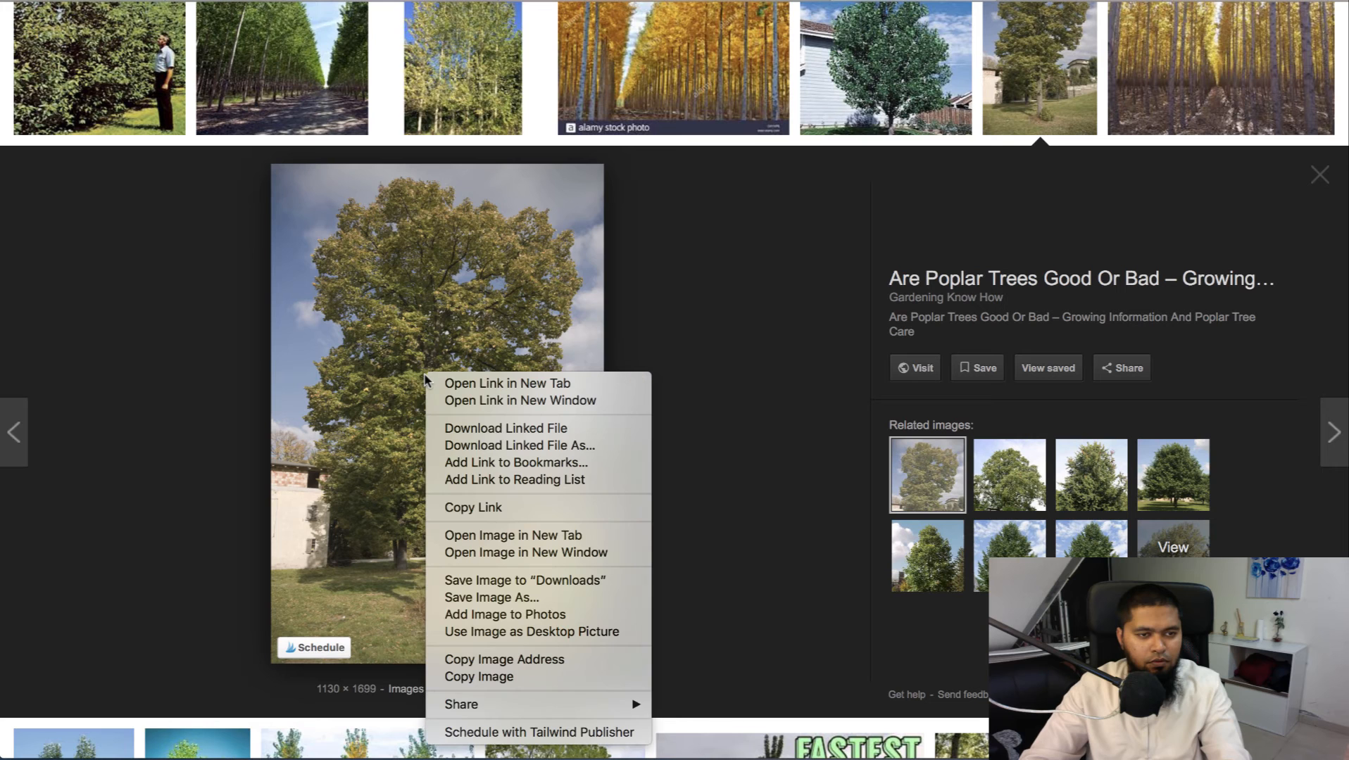
left_click(454, 662)
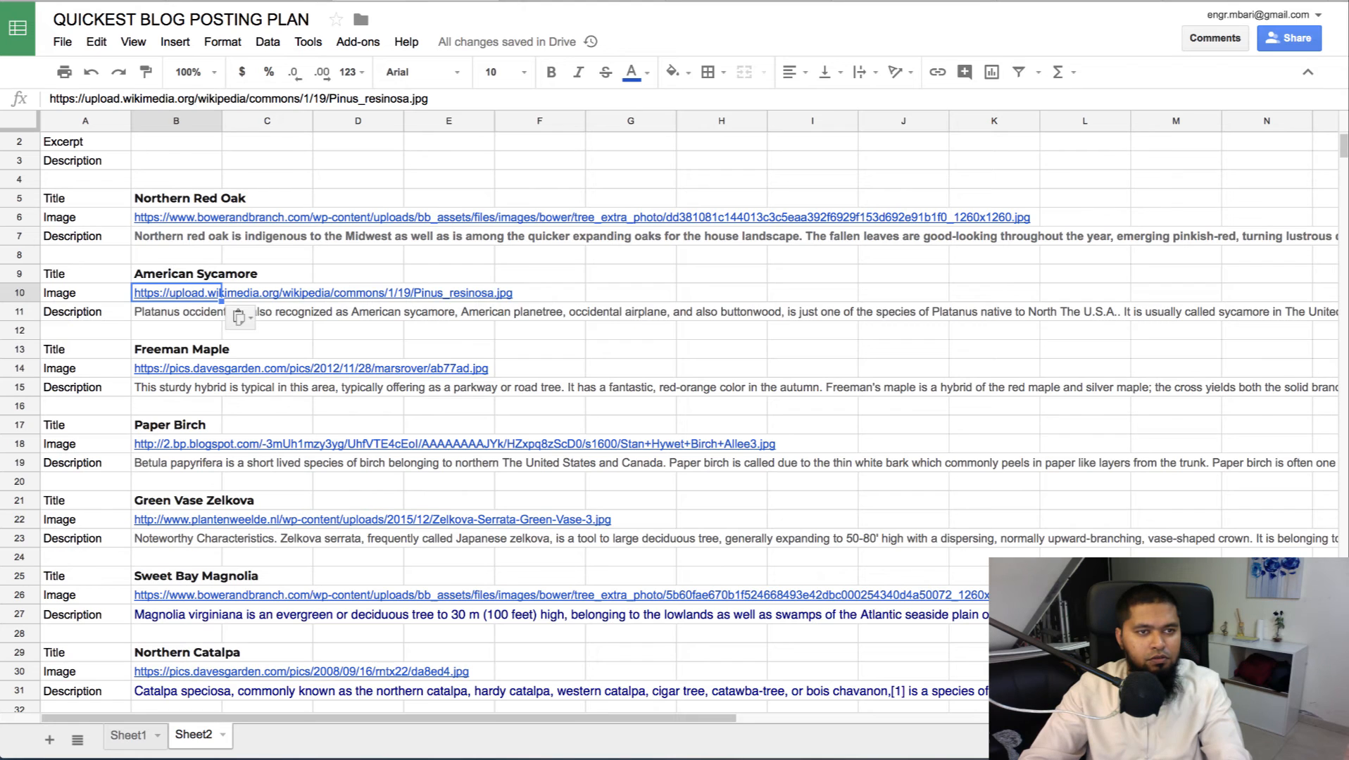
scroll(197, 389, "down", 6)
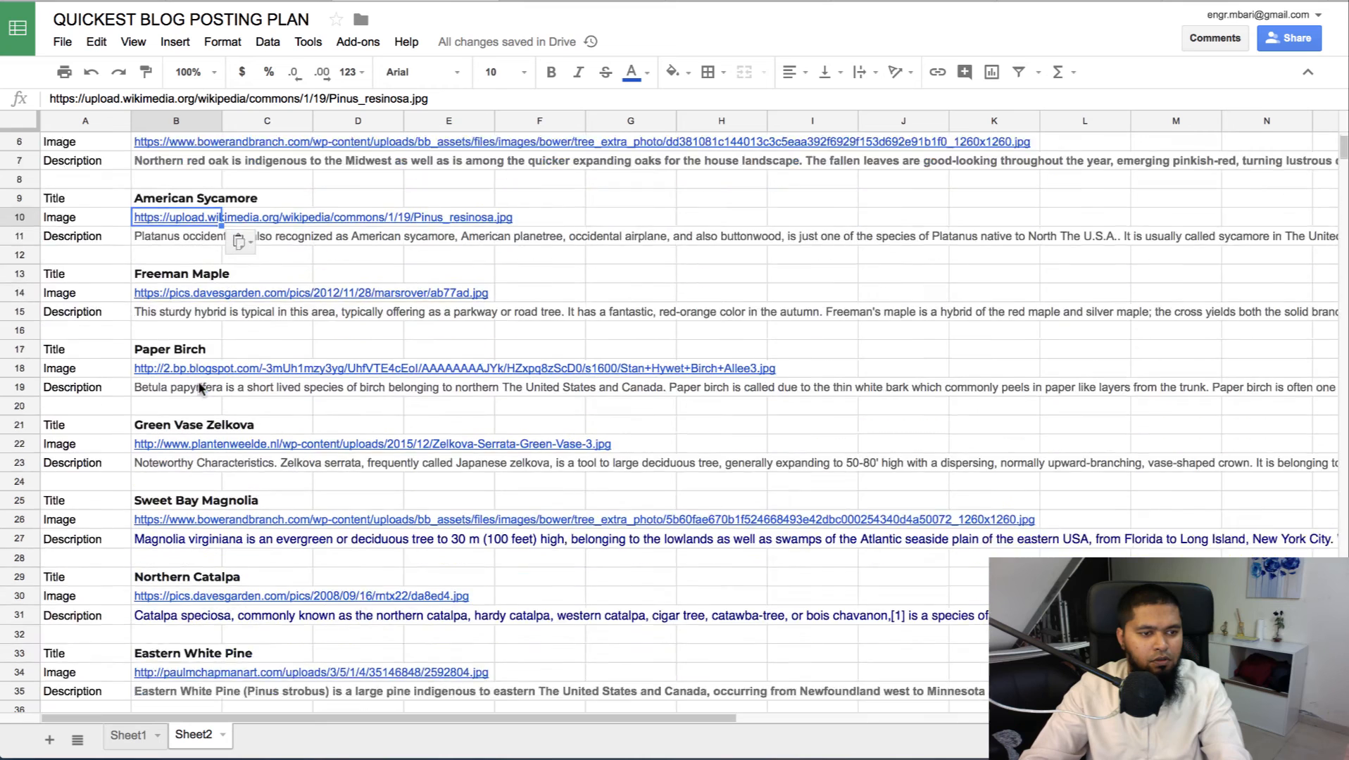
left_click(171, 503)
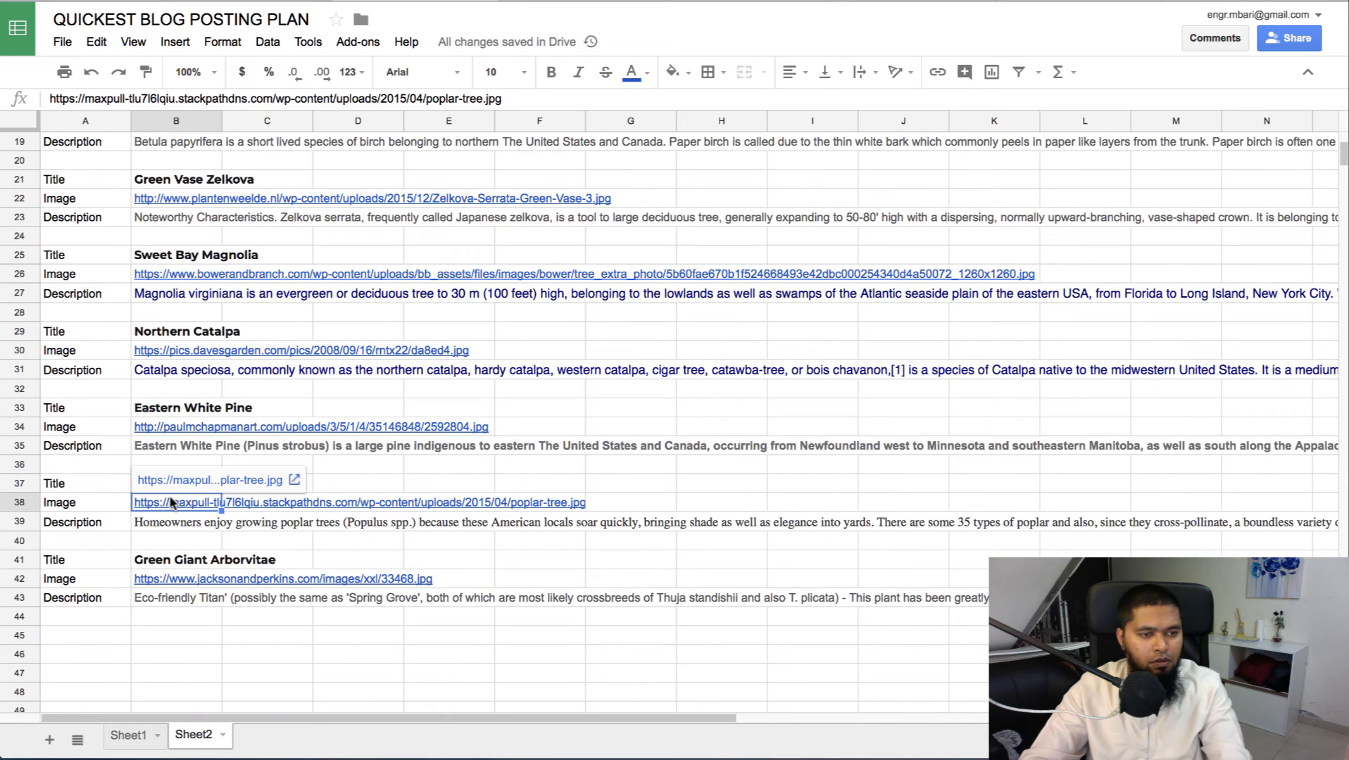
key("ctrl+v")
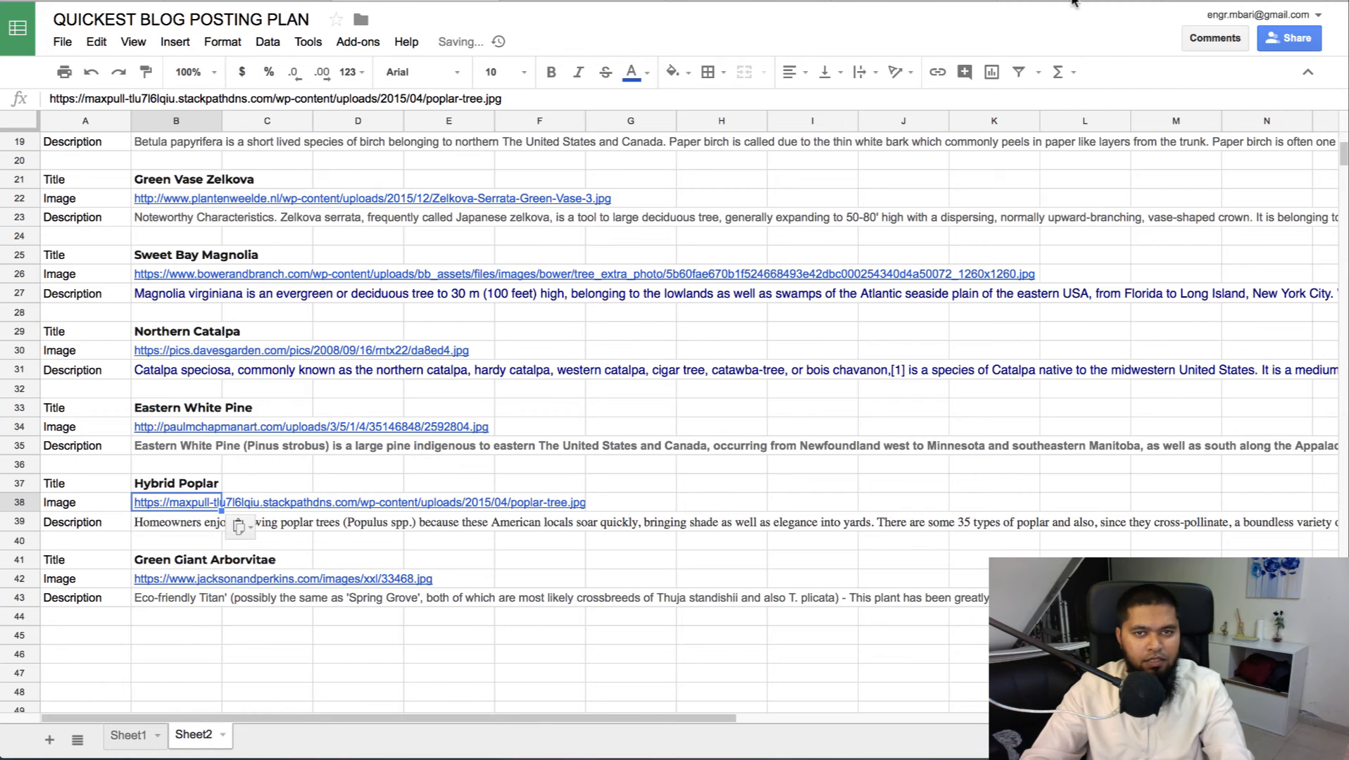
- Return to the Hybrid Poplar image results and open The Tree Center's photo of a row of yellow poplars
left_click(1072, 1)
left_click(965, 2)
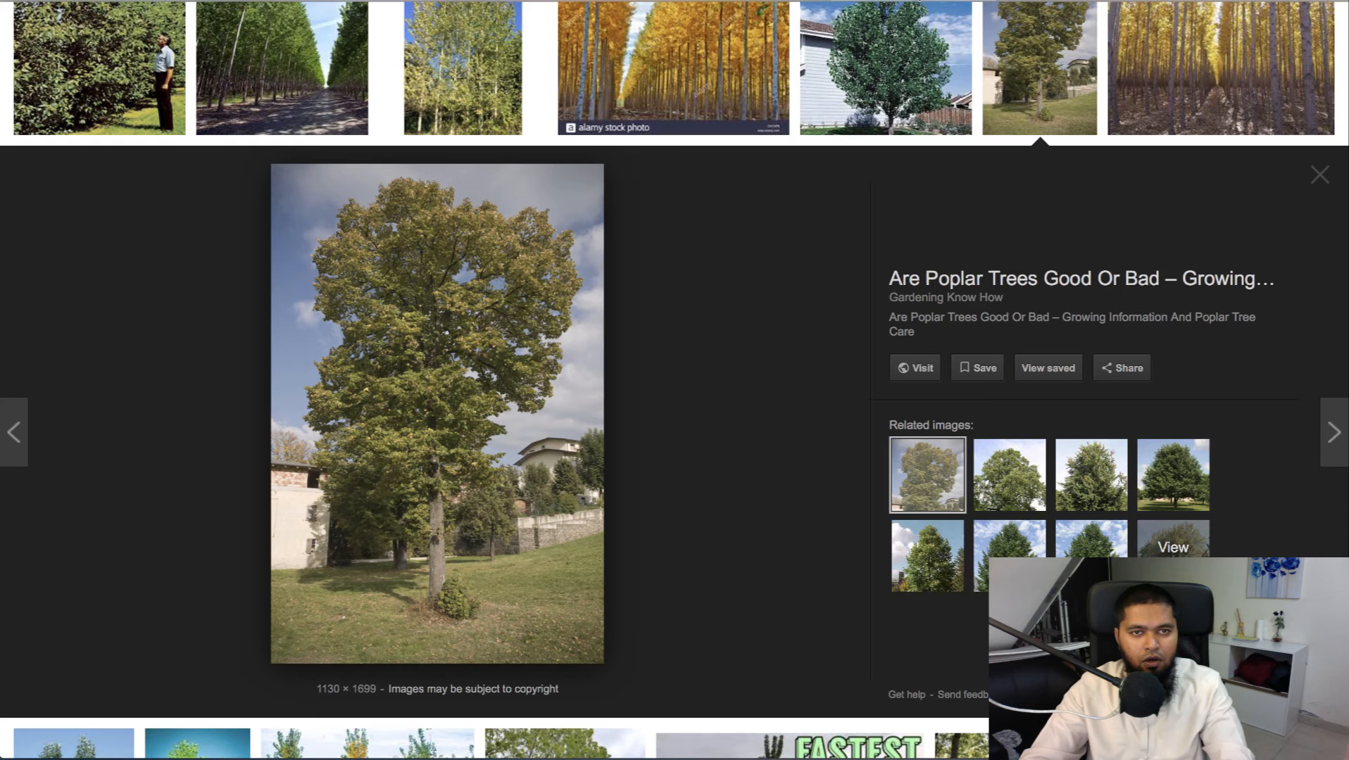
left_click(1007, 497)
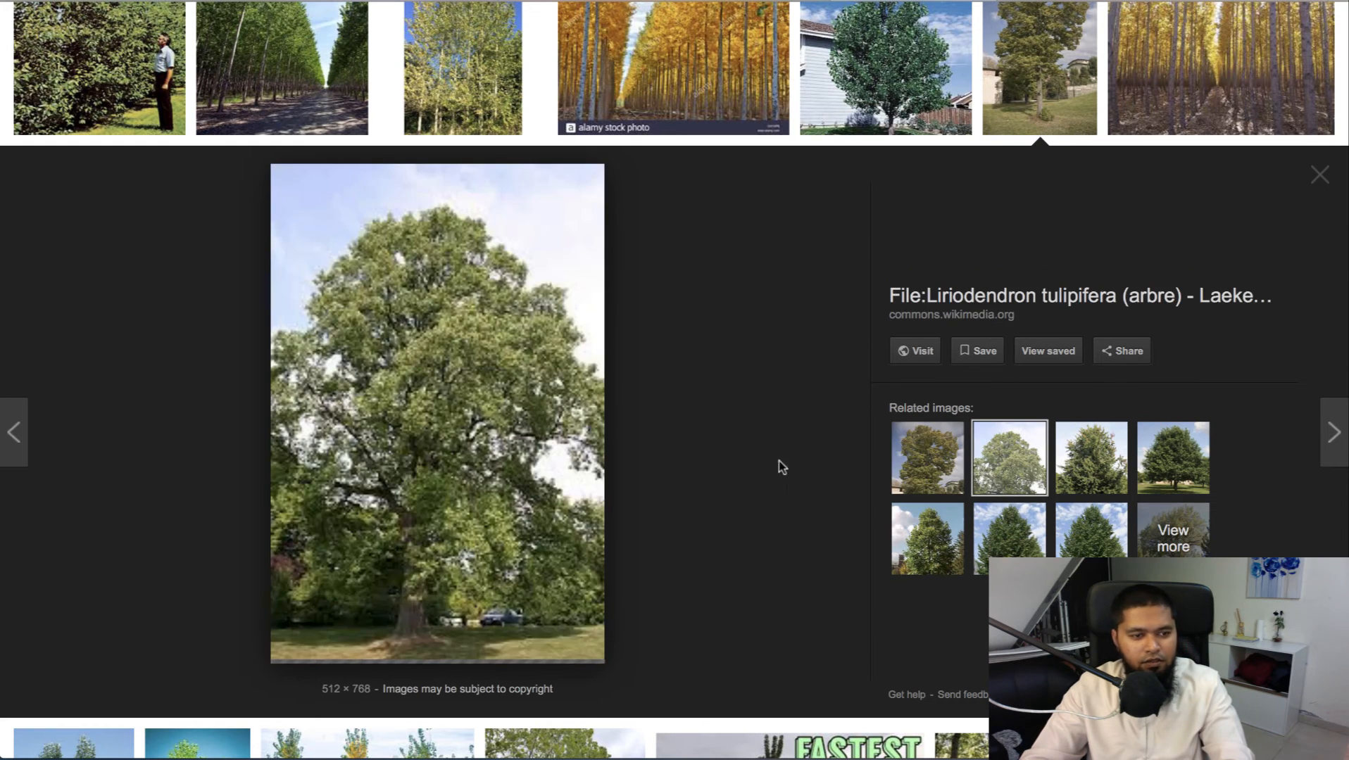
scroll(672, 429, "down", 7)
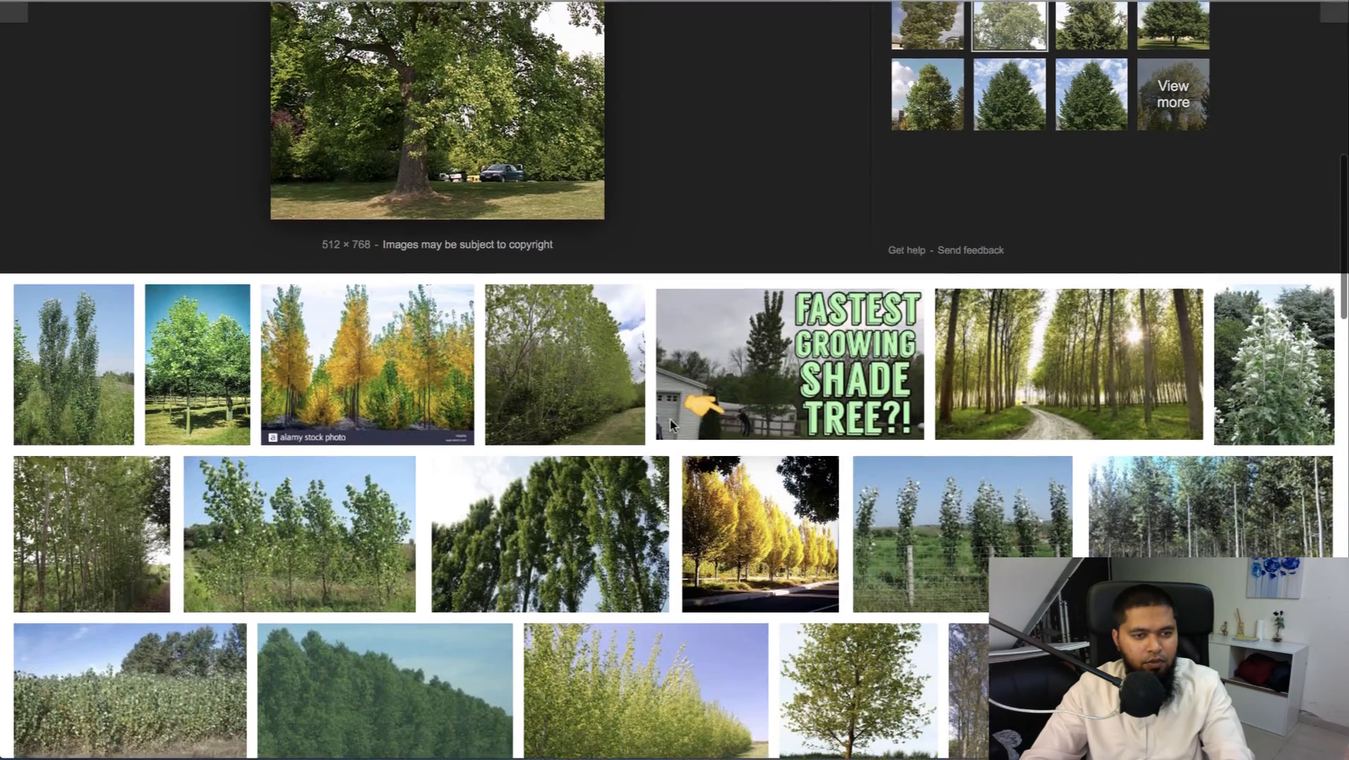
left_click(789, 496)
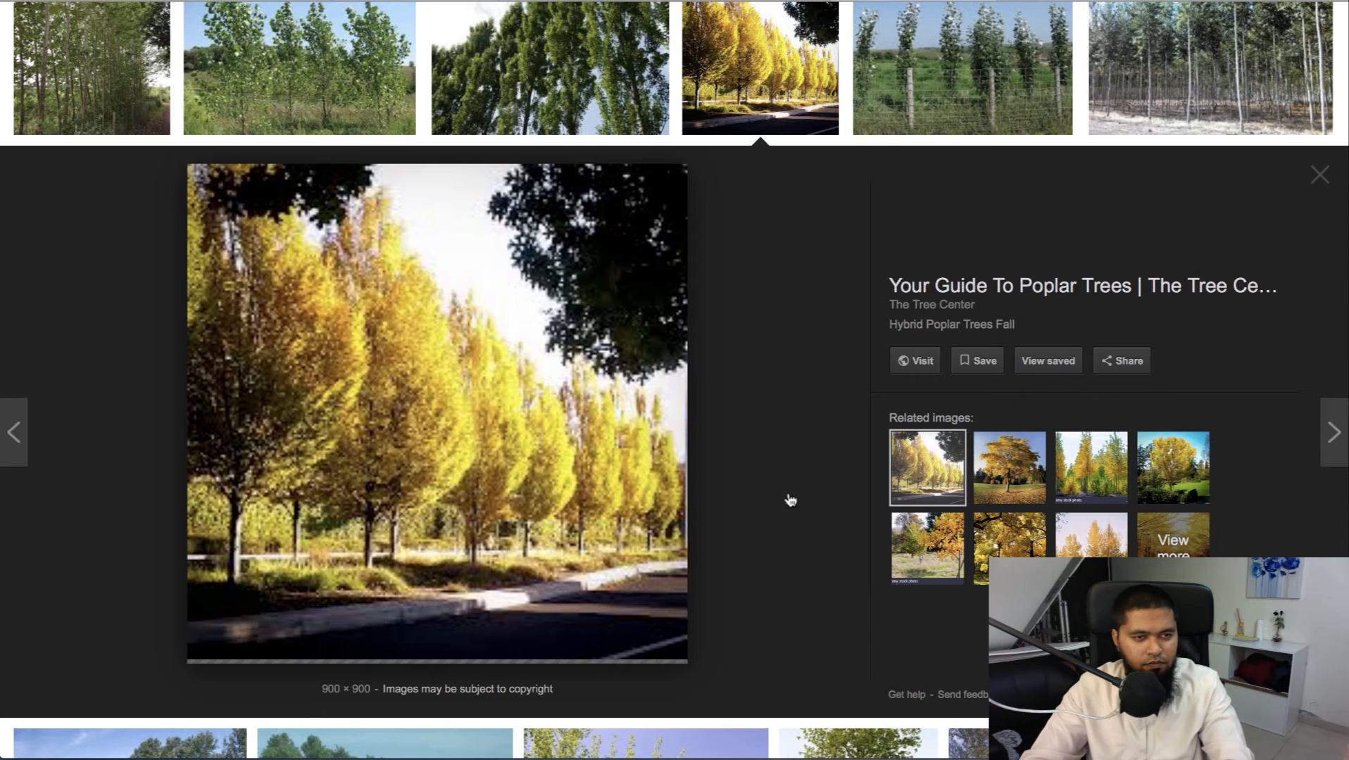
- Try to paste The Tree Center photo's copied image address into spreadsheet cell B38, and undo the paste
right_click(515, 360)
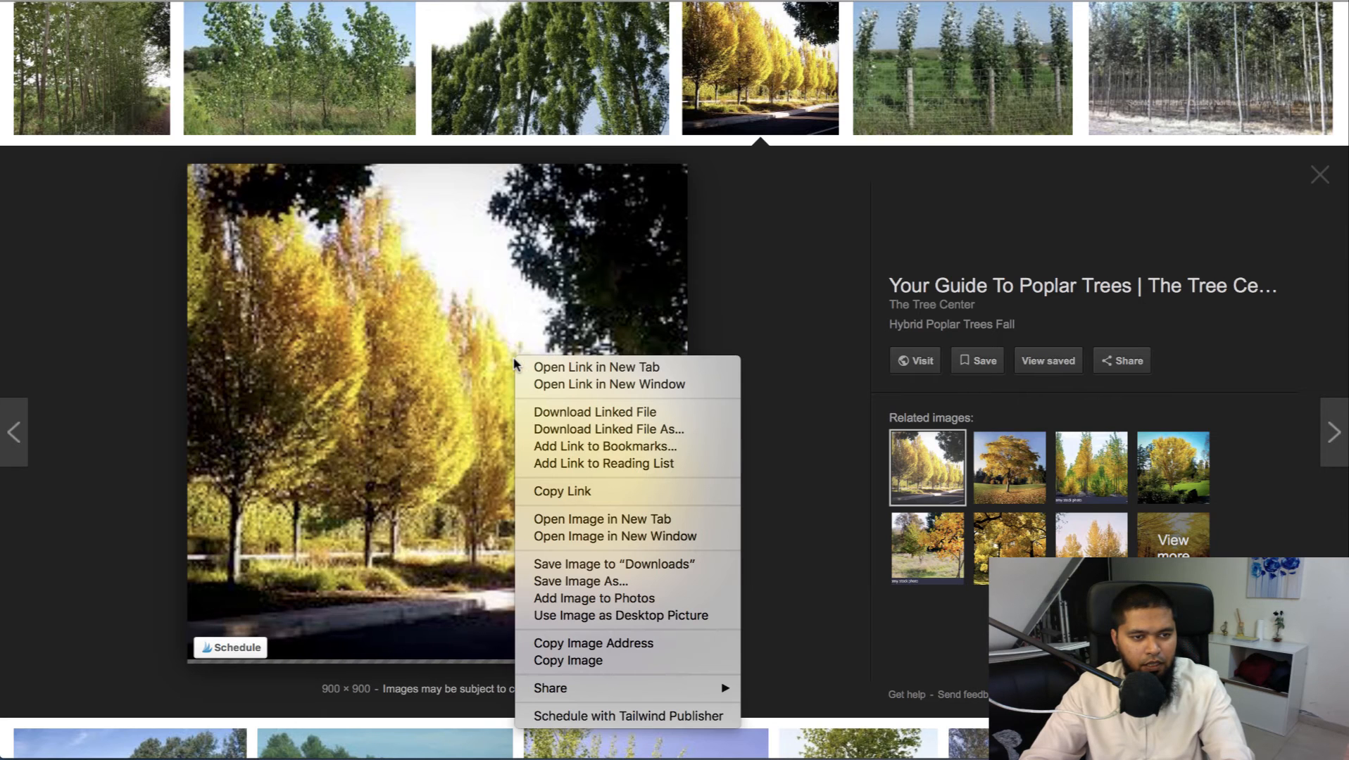
left_click(589, 647)
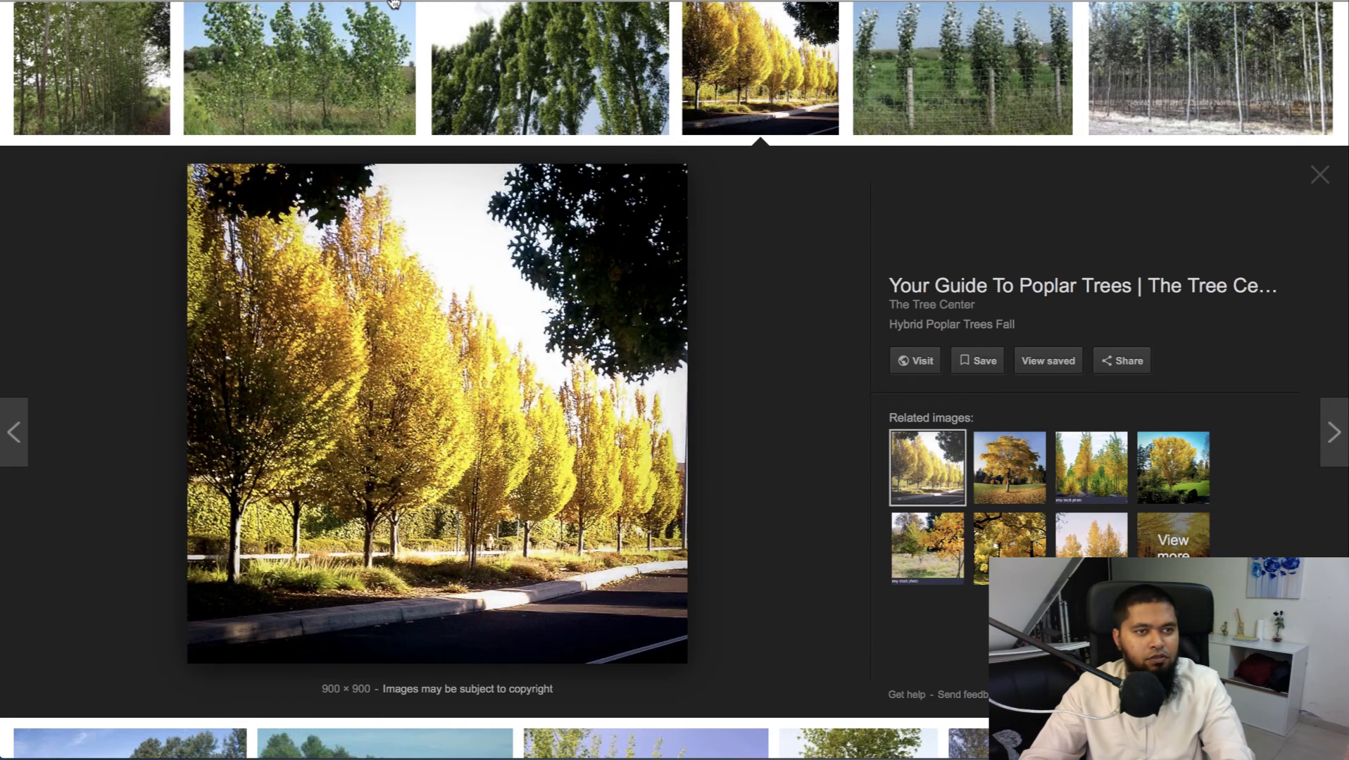
left_click(393, 2)
key("ctrl+v")
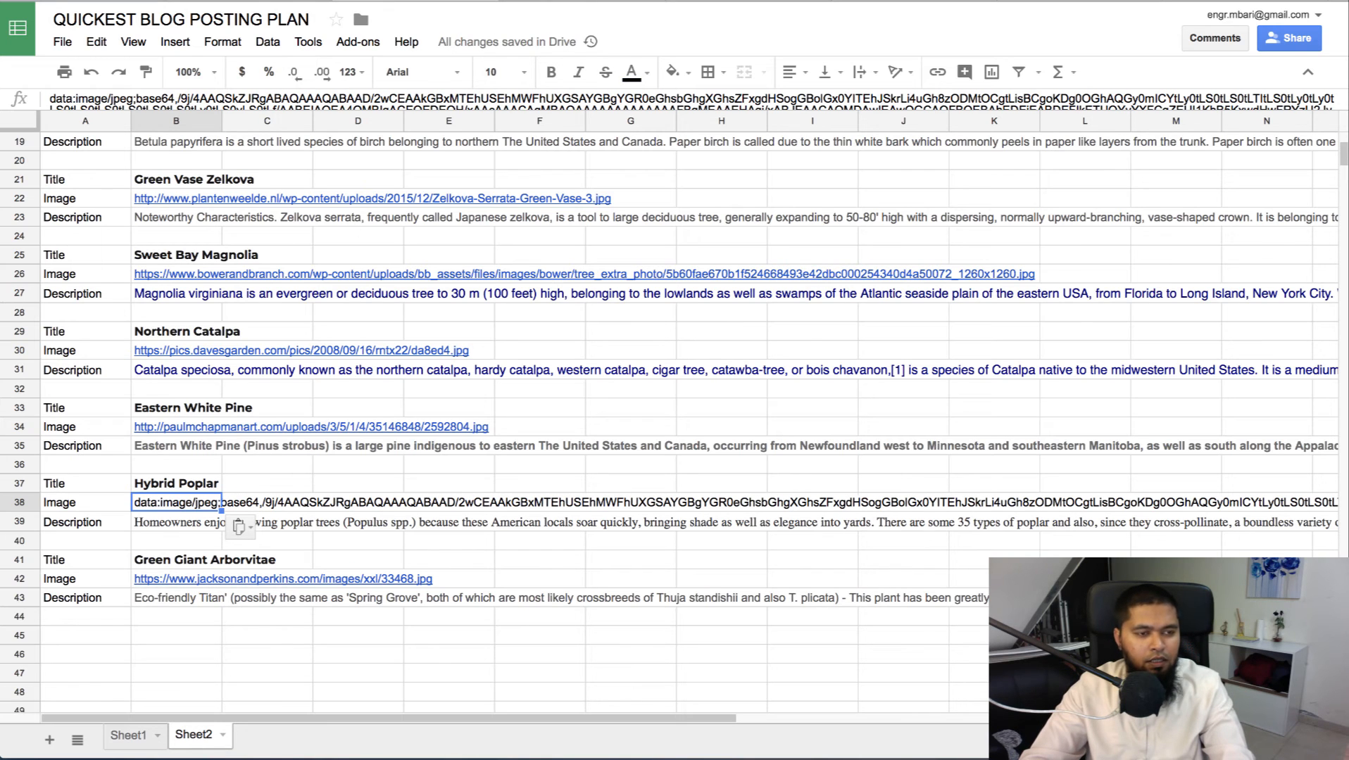
key("ctrl+z")
- Copy The Tree Center photo's image address again and replace the Hybrid Poplar link in B38 with the hybrid-poplar-fall-colors.jpg address
left_click(1059, 2)
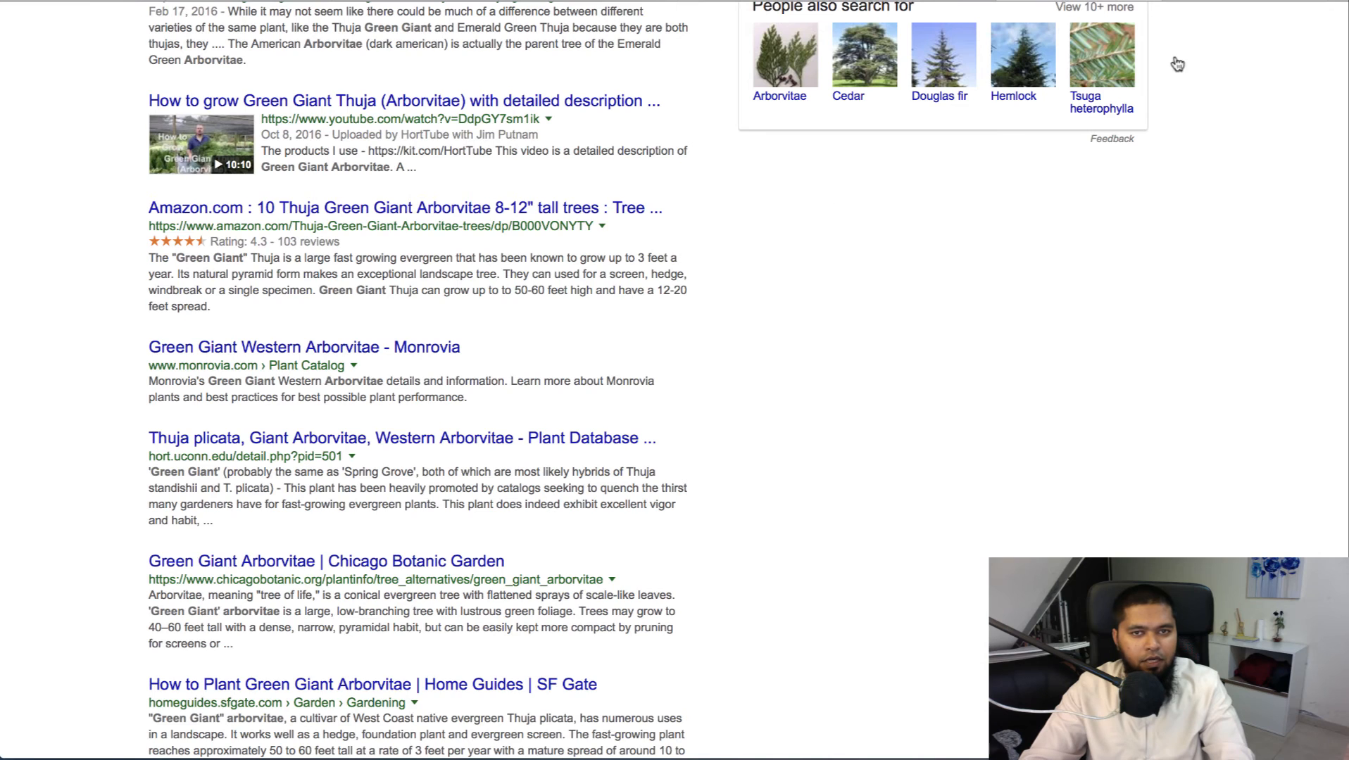
left_click(1244, 2)
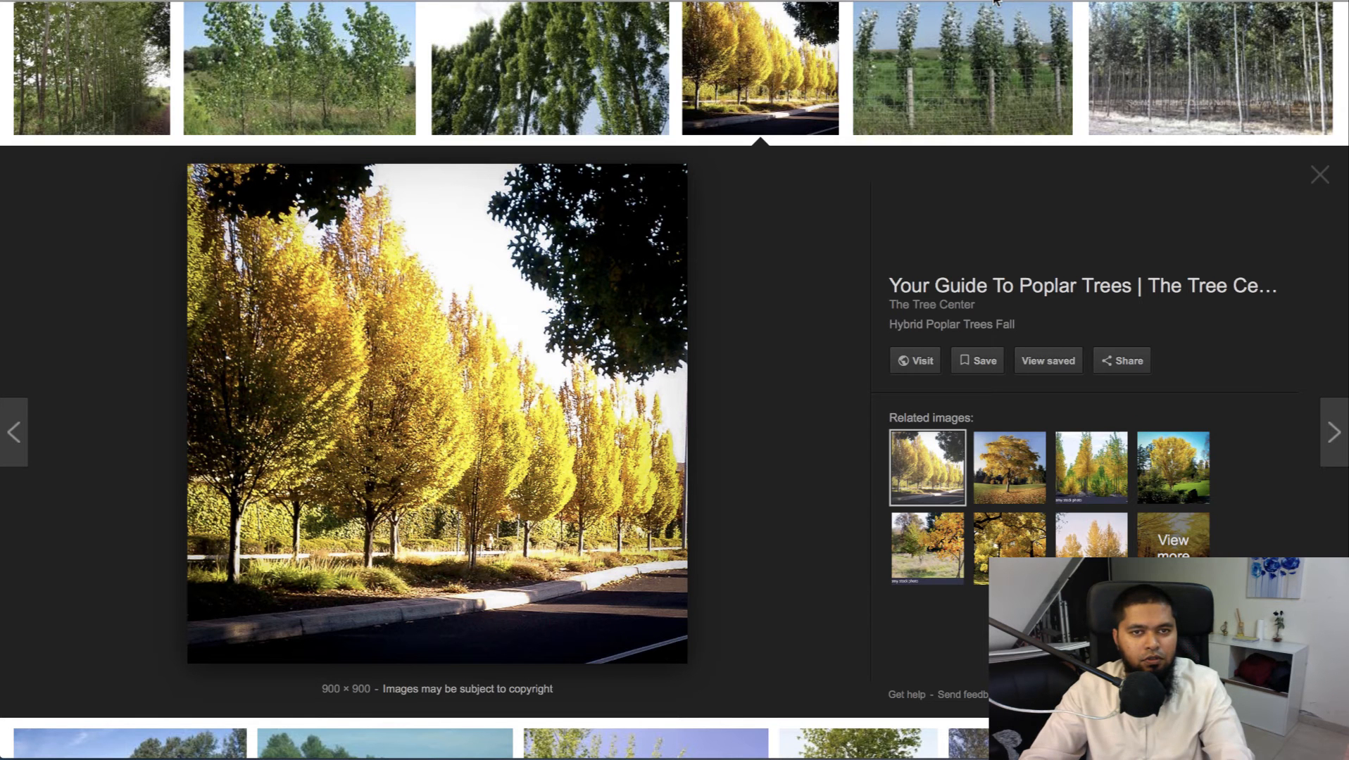
right_click(571, 256)
key("Return")
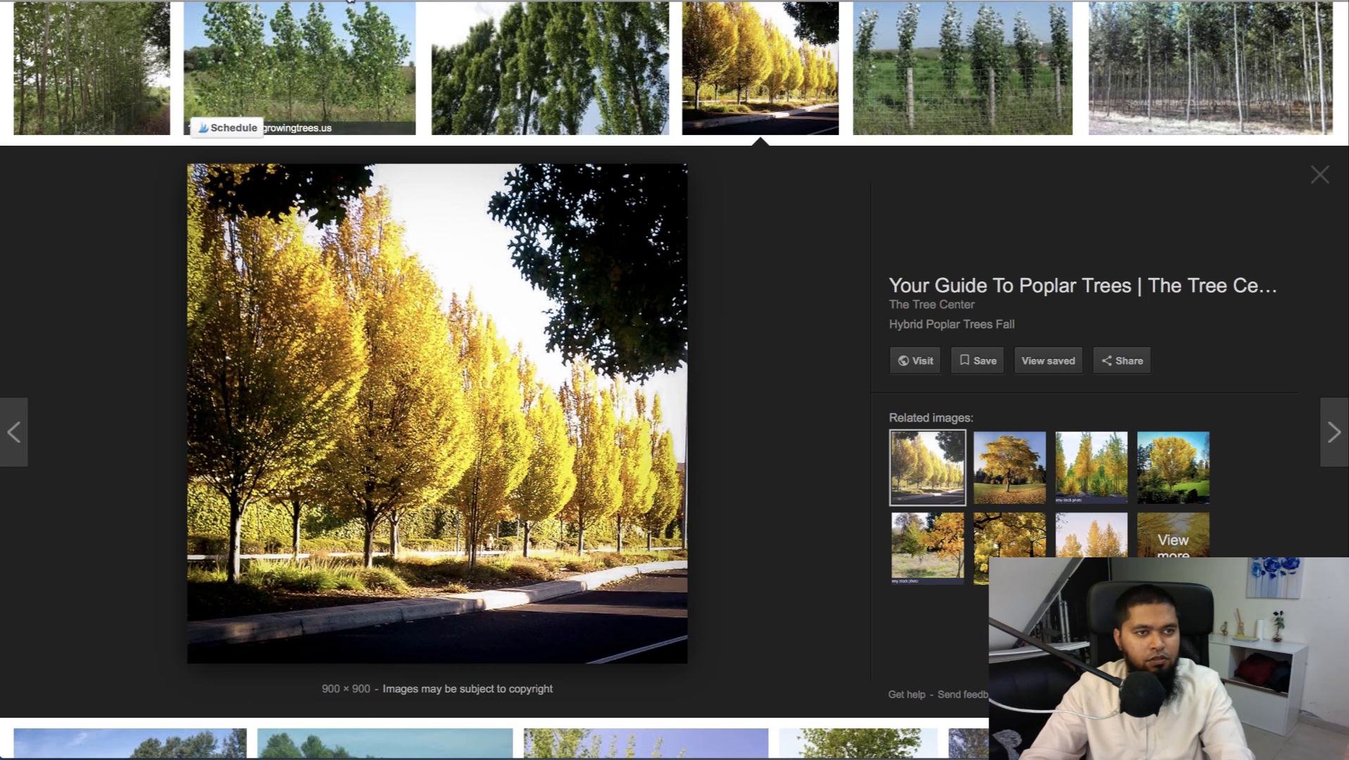
left_click(444, 2)
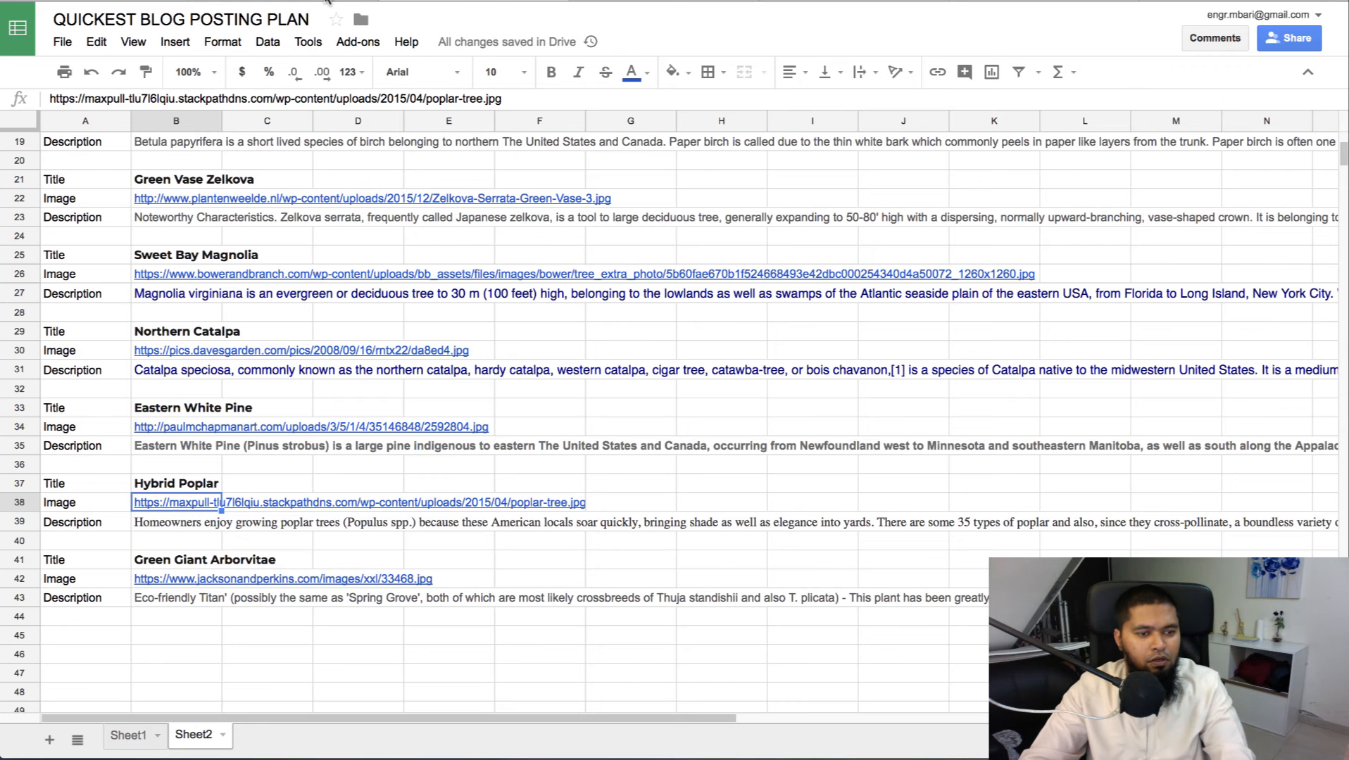
key("ctrl+v")
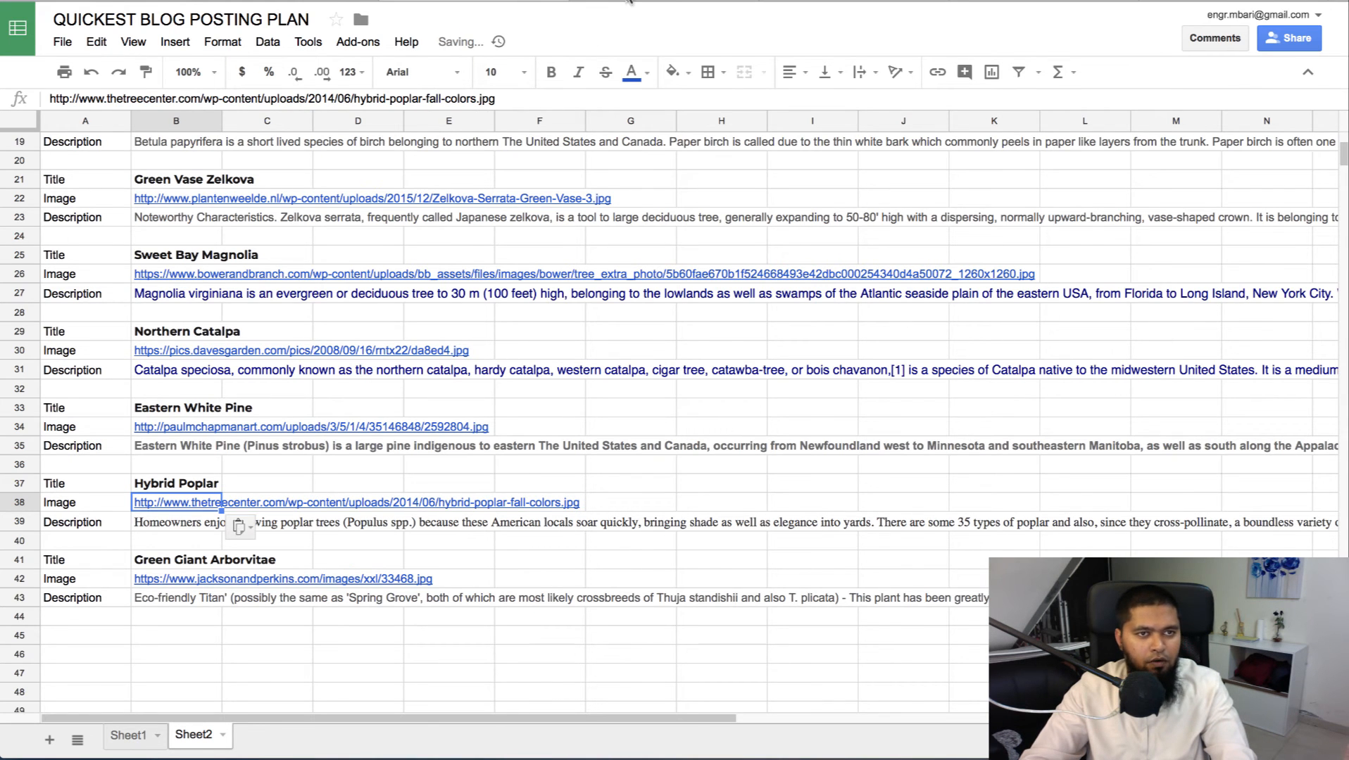
- Return to the WordPress list post and load item 9's image by URL from the copied hybrid-poplar-fall-colors.jpg address
left_click(628, 2)
left_click(495, 592)
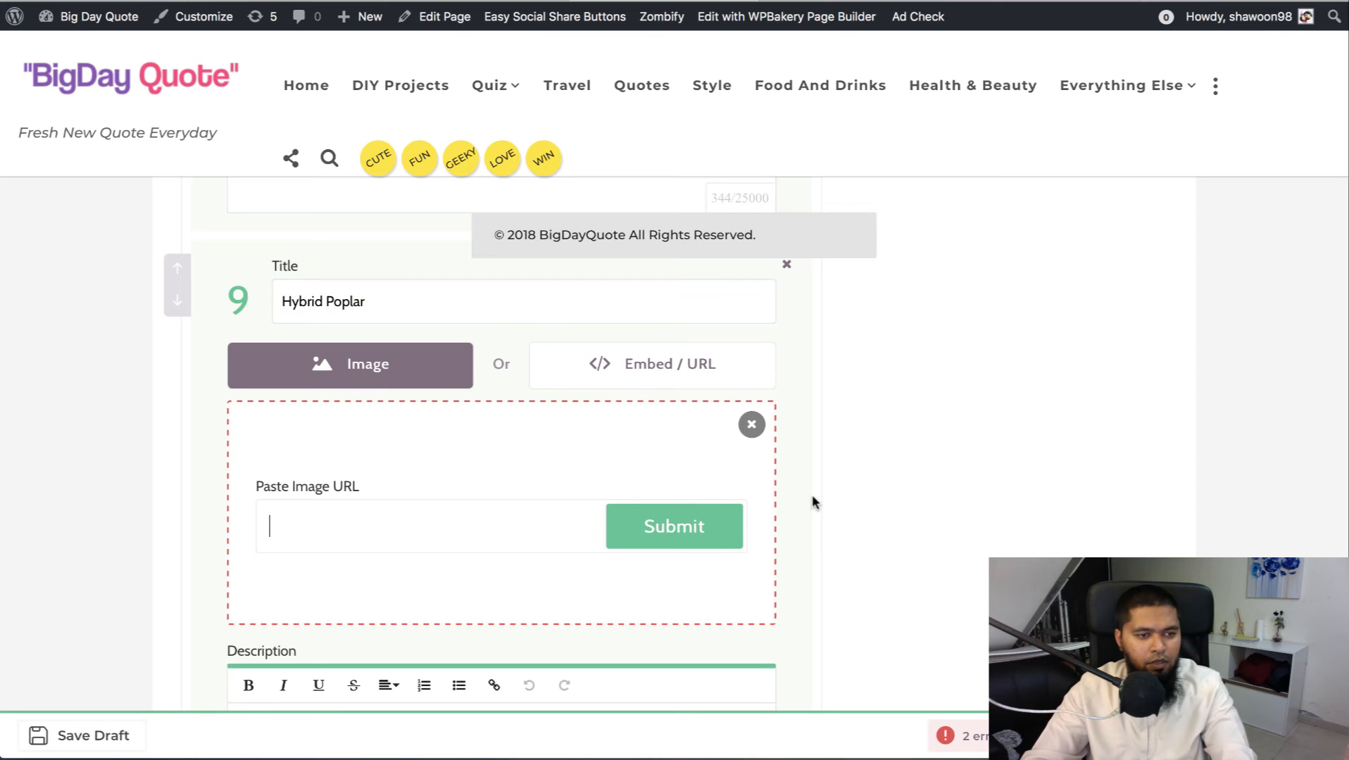
key("ctrl+v")
scroll(844, 487, "down", 3)
left_click(675, 362)
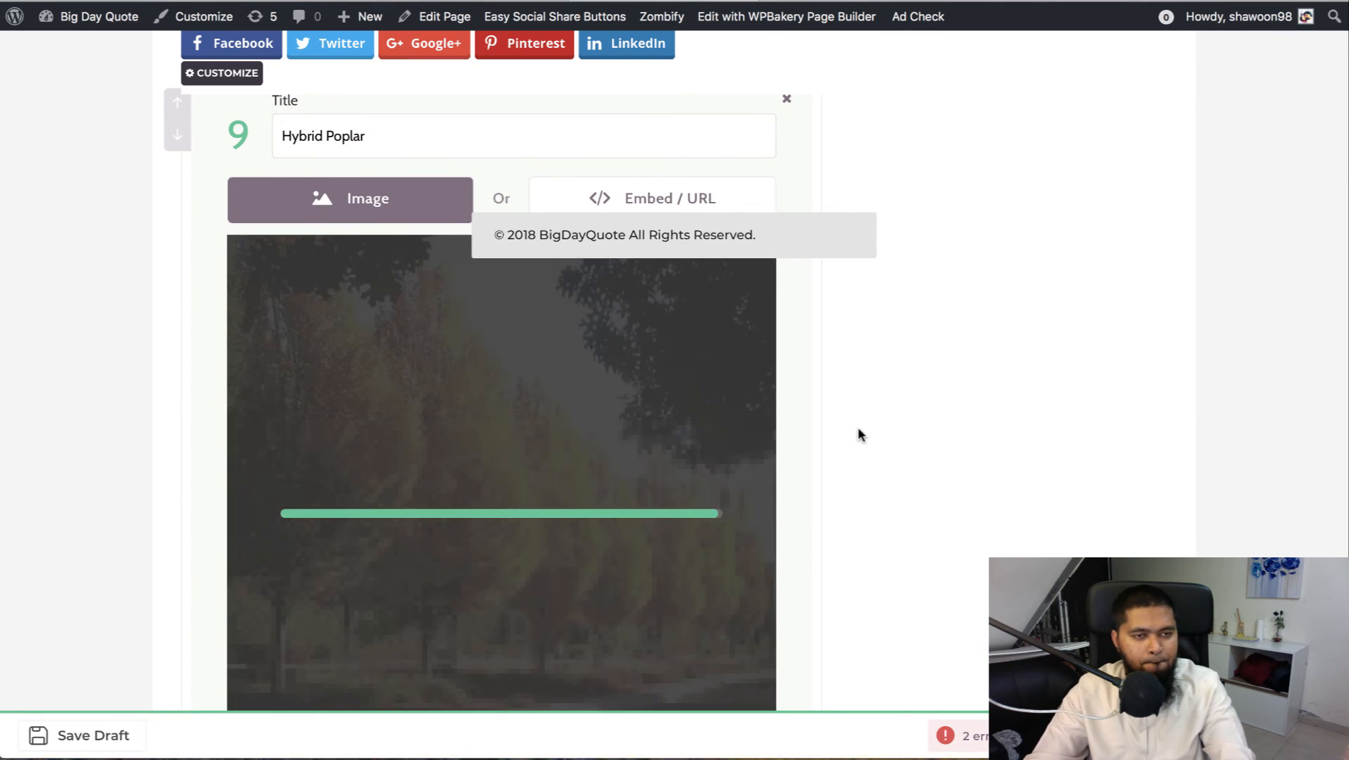
- Turn on Via for item 9, Hybrid Poplar, and replace its source URL with the thetreecenter.com hybrid-poplar-fall-colors.jpg address
scroll(858, 429, "down", 4)
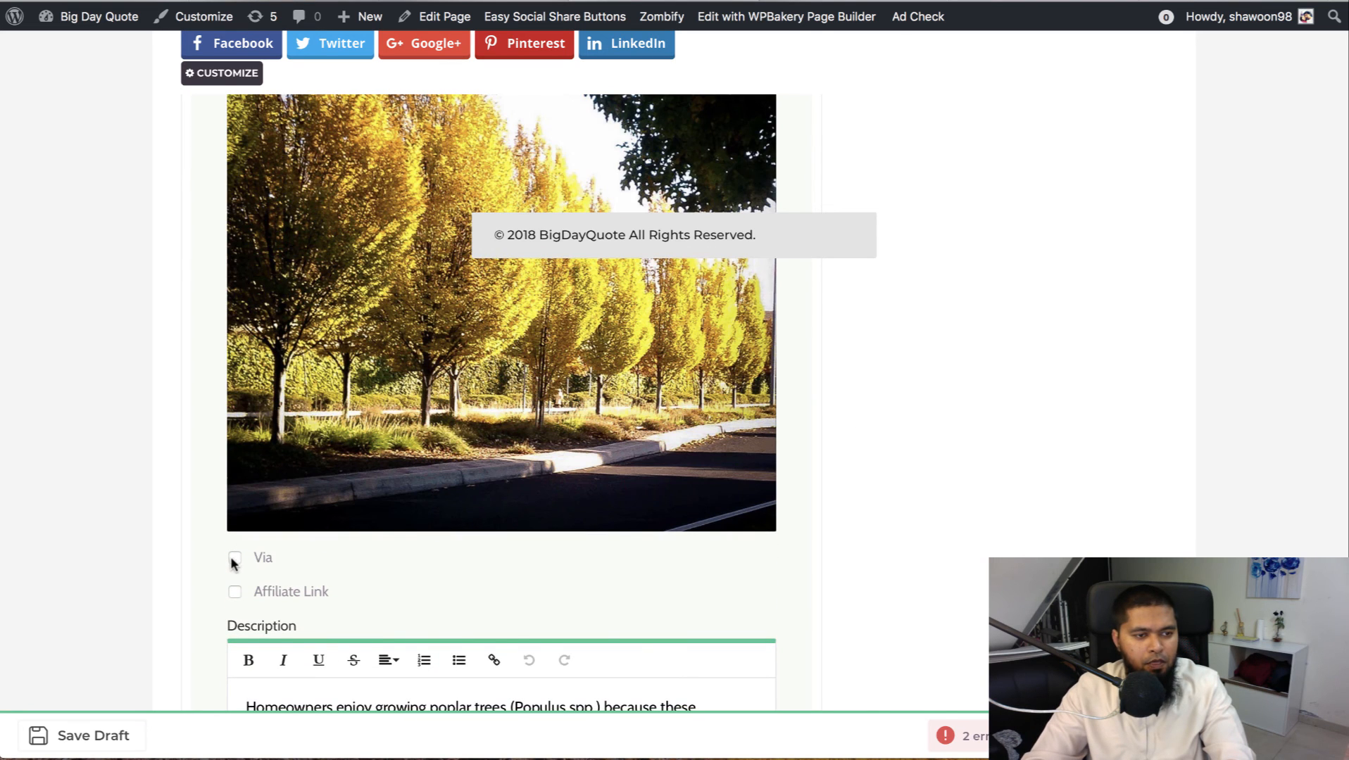
left_click(235, 558)
left_click(328, 661)
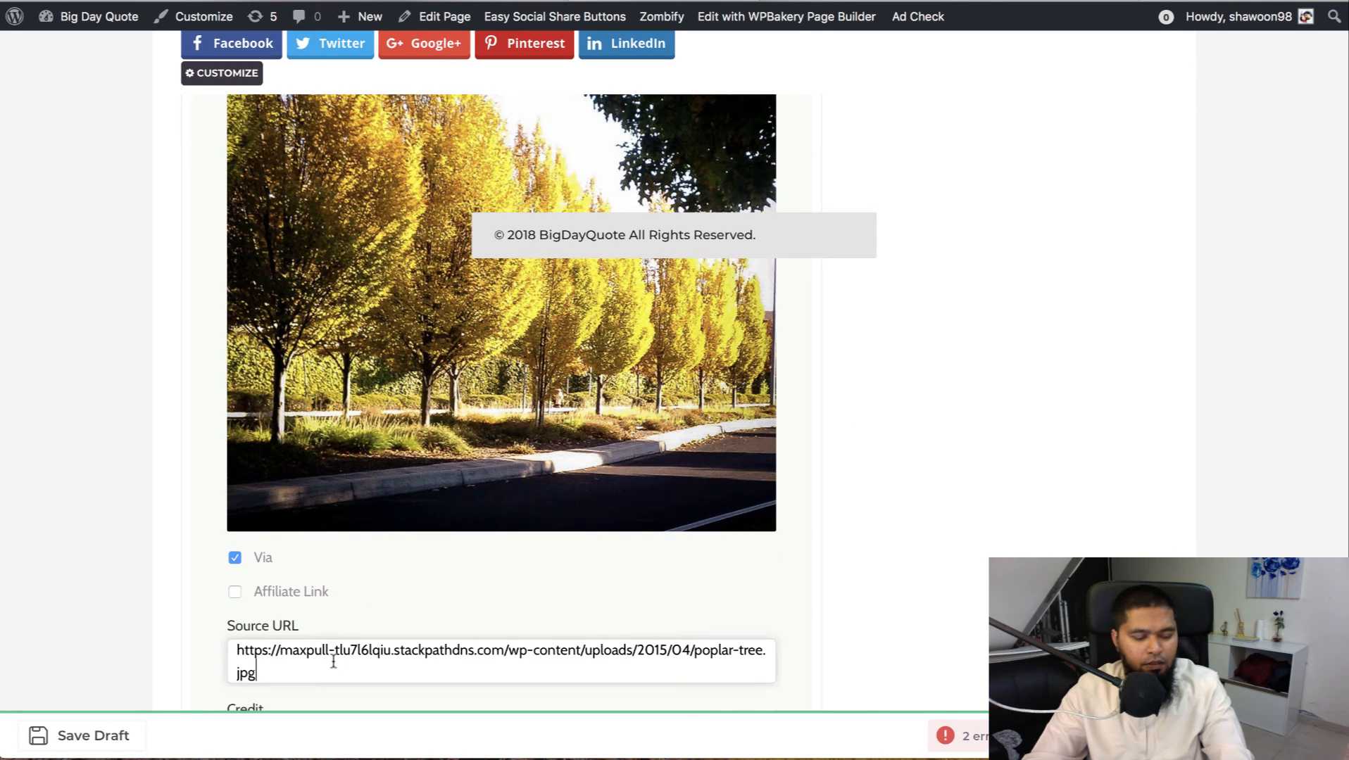
key("super+a")
key("super+v")
scroll(948, 494, "down", 10)
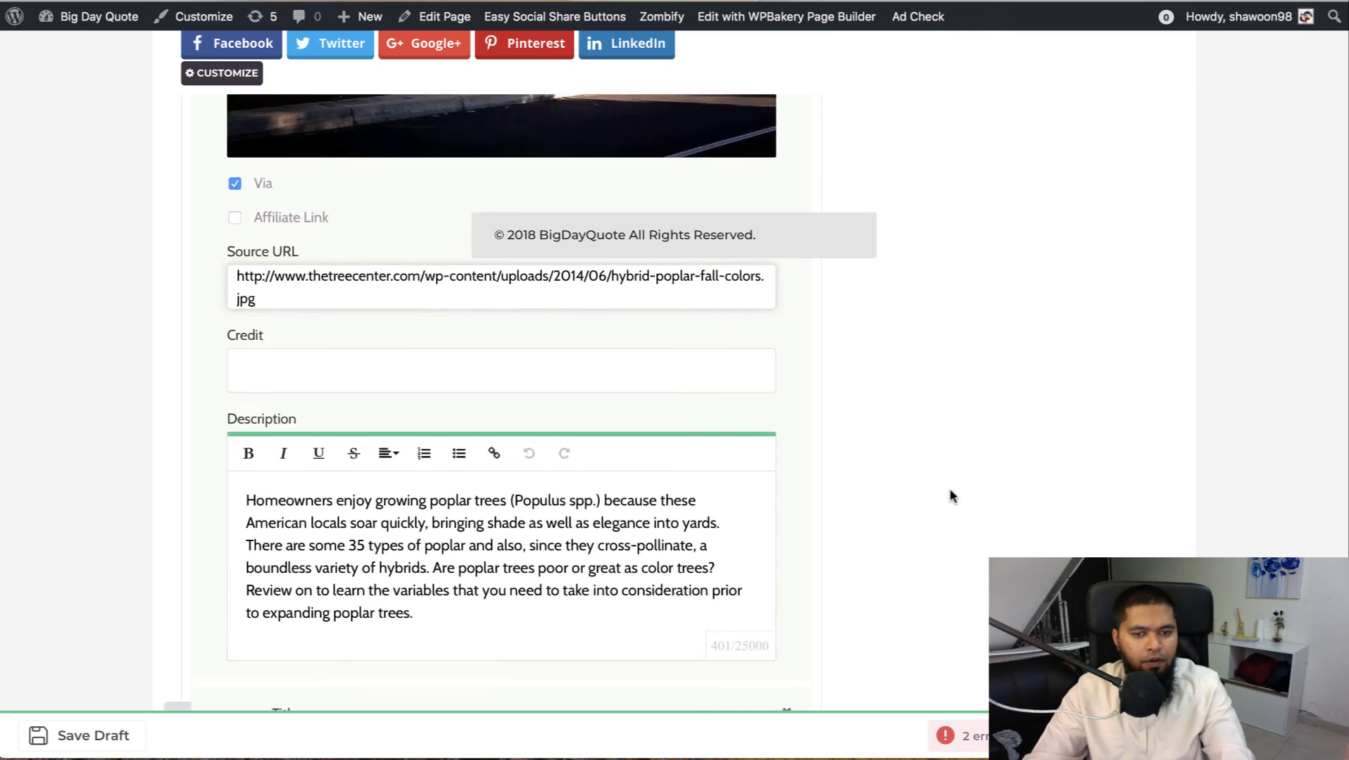
scroll(948, 498, "down", 2)
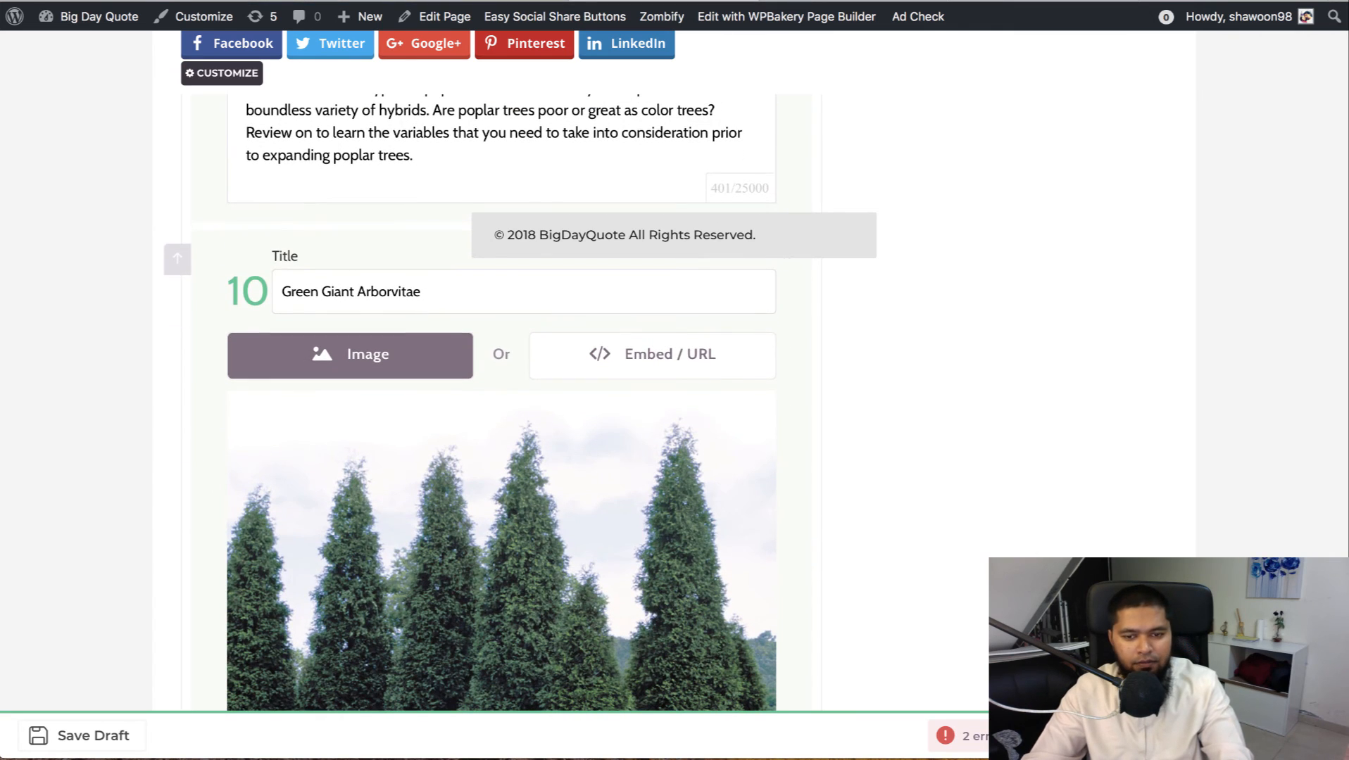
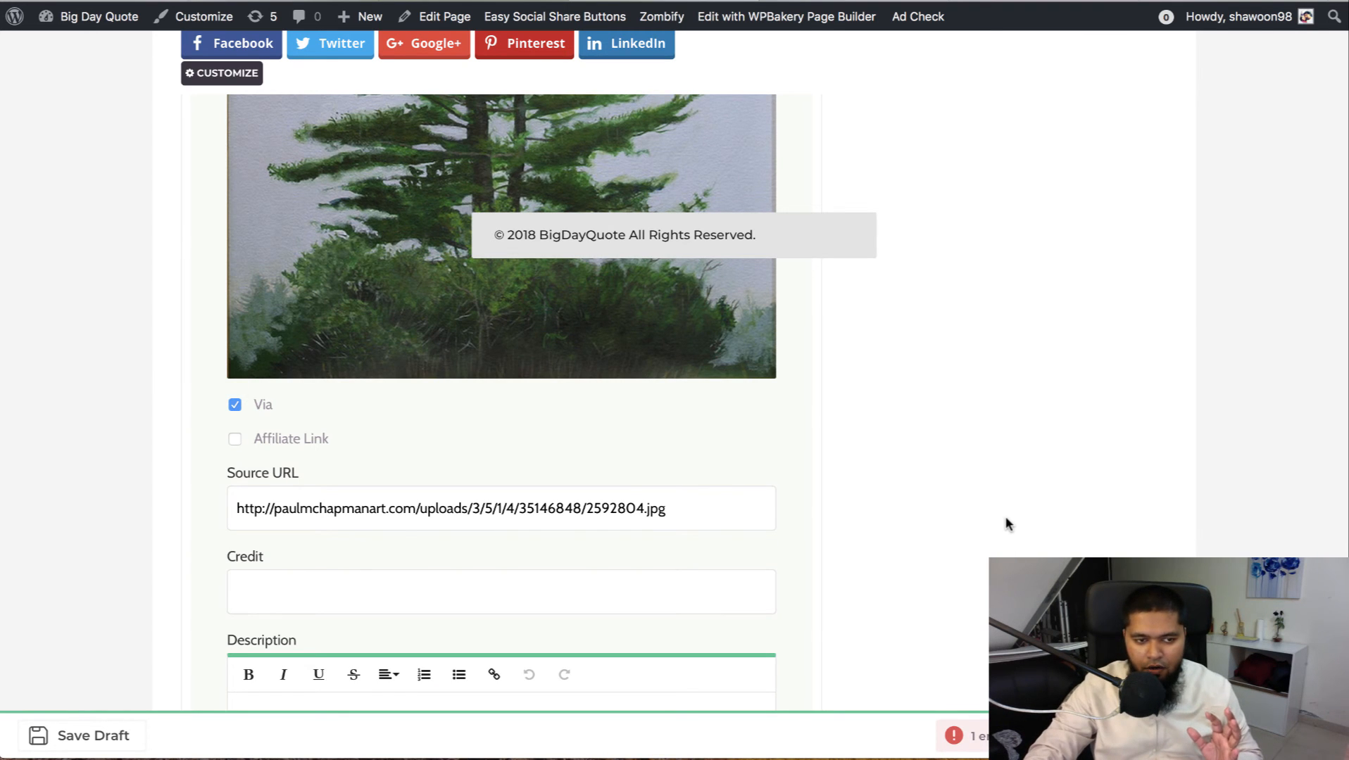
- Check item 9's image area for the remaining error, and bring up the Tree Center poplar photo on its own
scroll(1006, 525, "down", 15)
scroll(1006, 524, "up", 8)
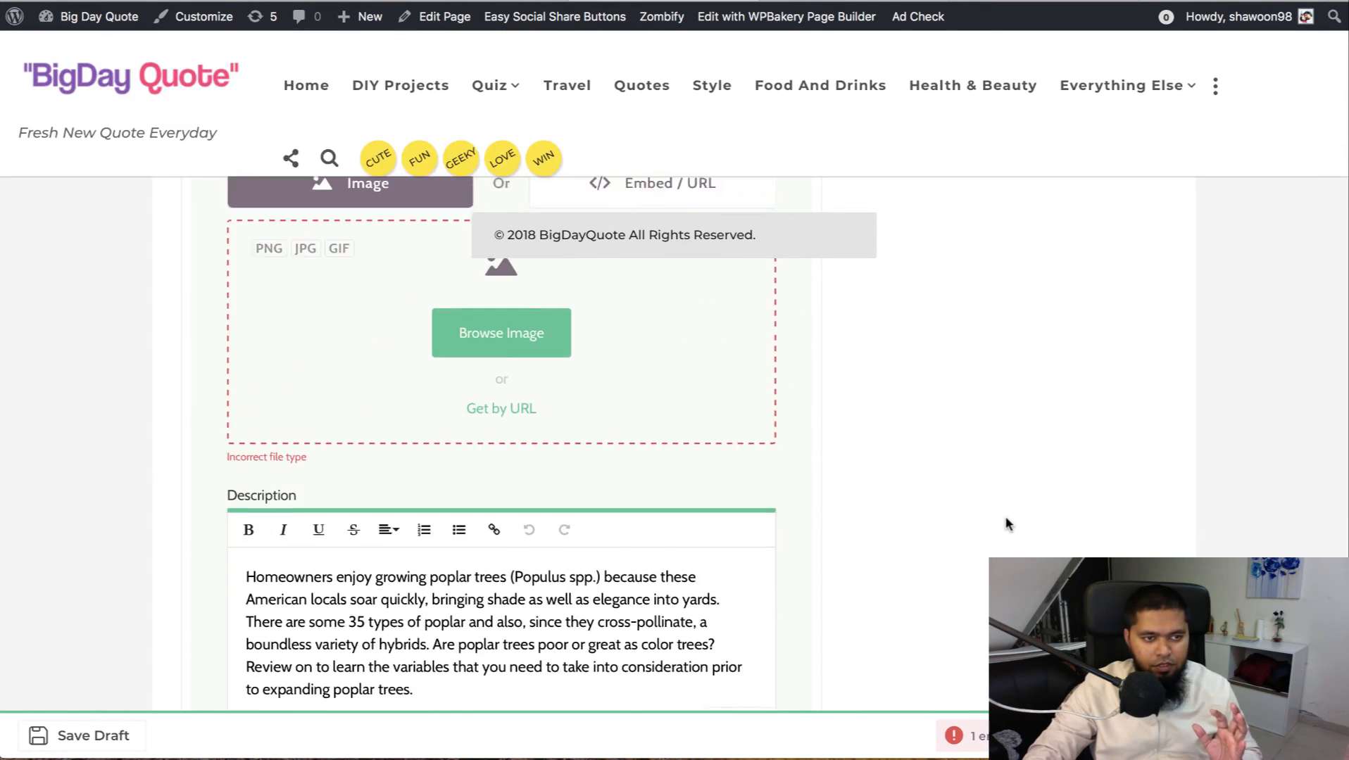
scroll(1006, 521, "up", 2)
scroll(696, 523, "up", 1)
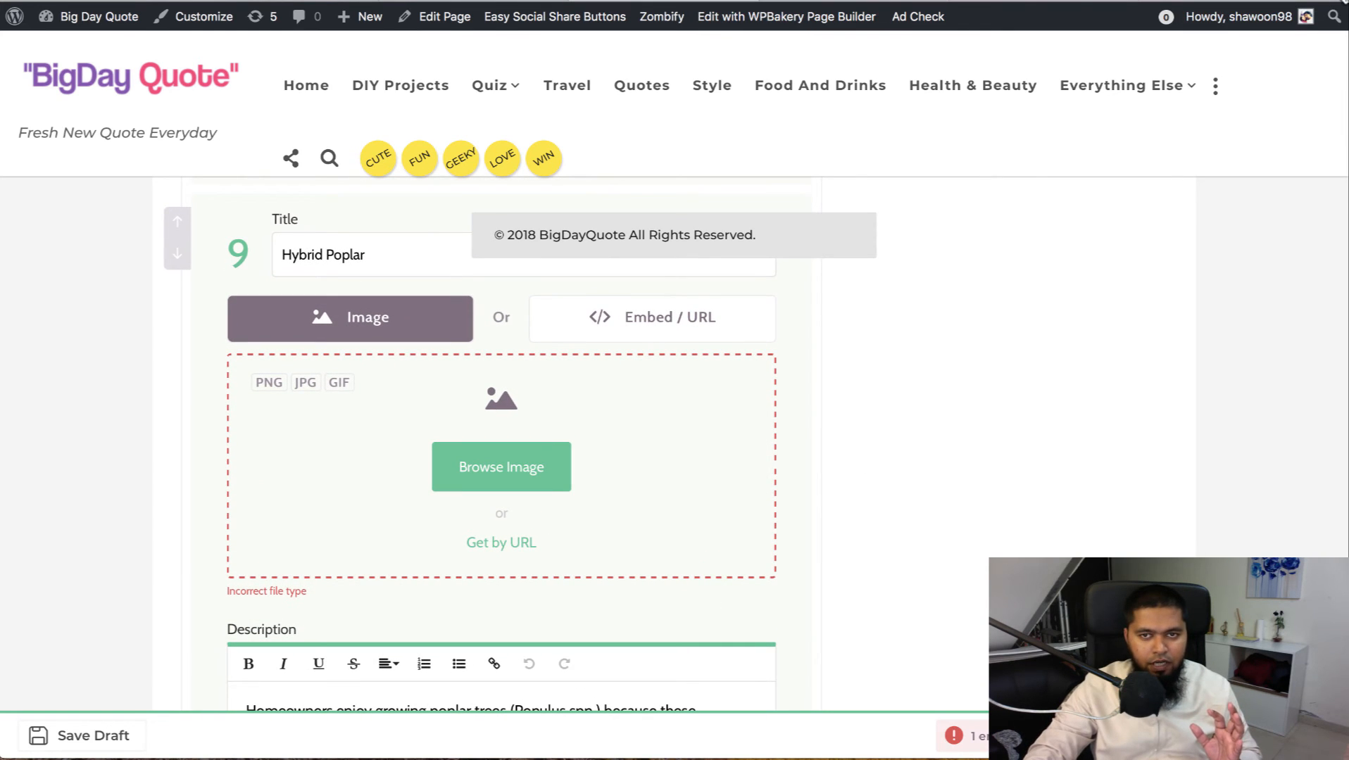
left_click(1343, 2)
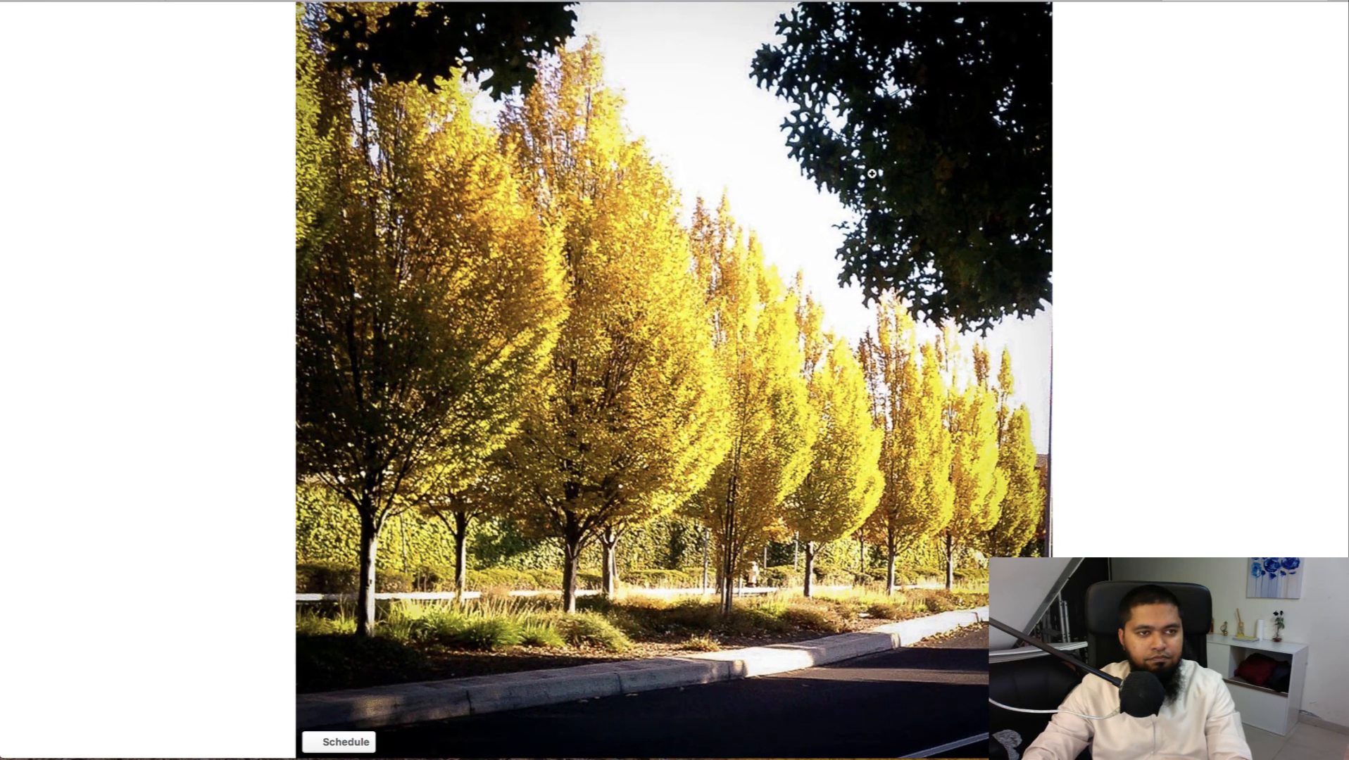
- Return to the hybrid poplar image results, try other related photos, and open The Living Urn's Hybrid Poplar picture
key("super+l")
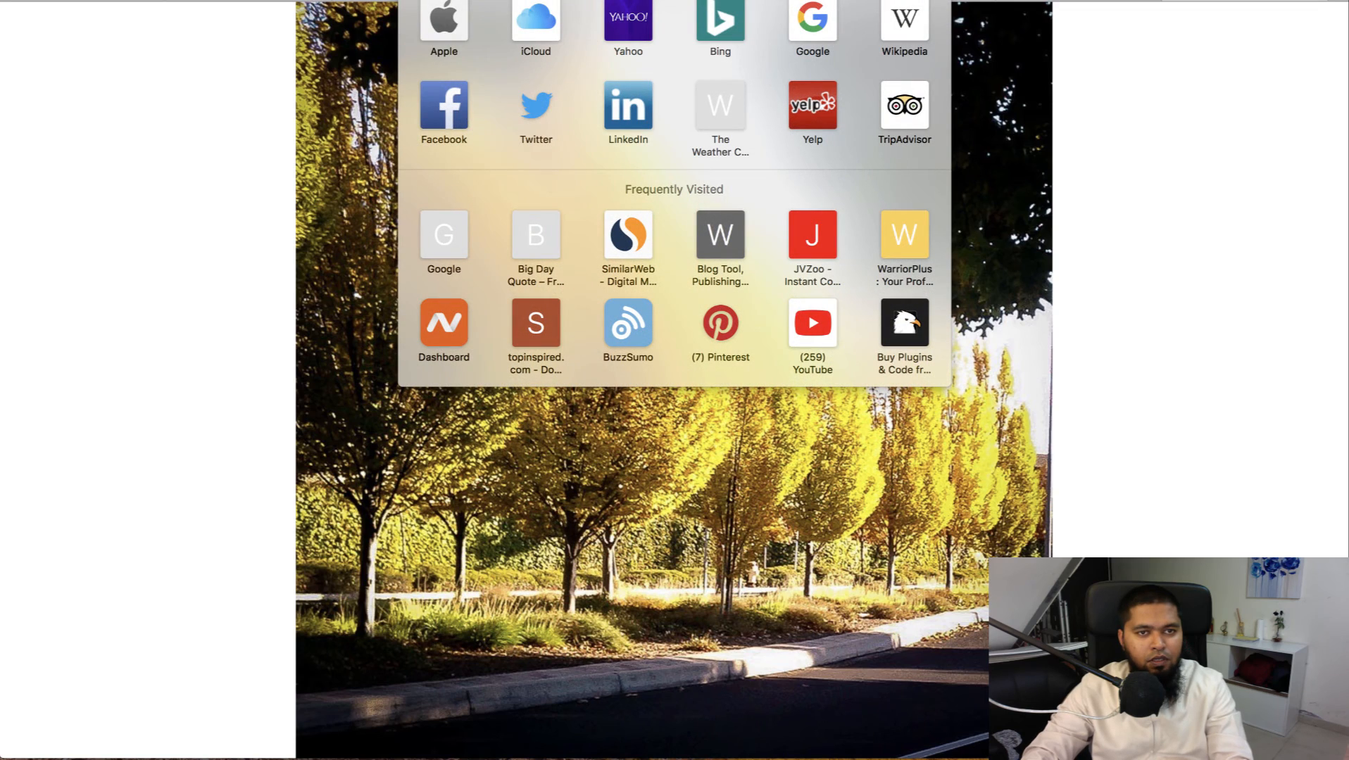
left_click(1111, 2)
left_click(915, 1)
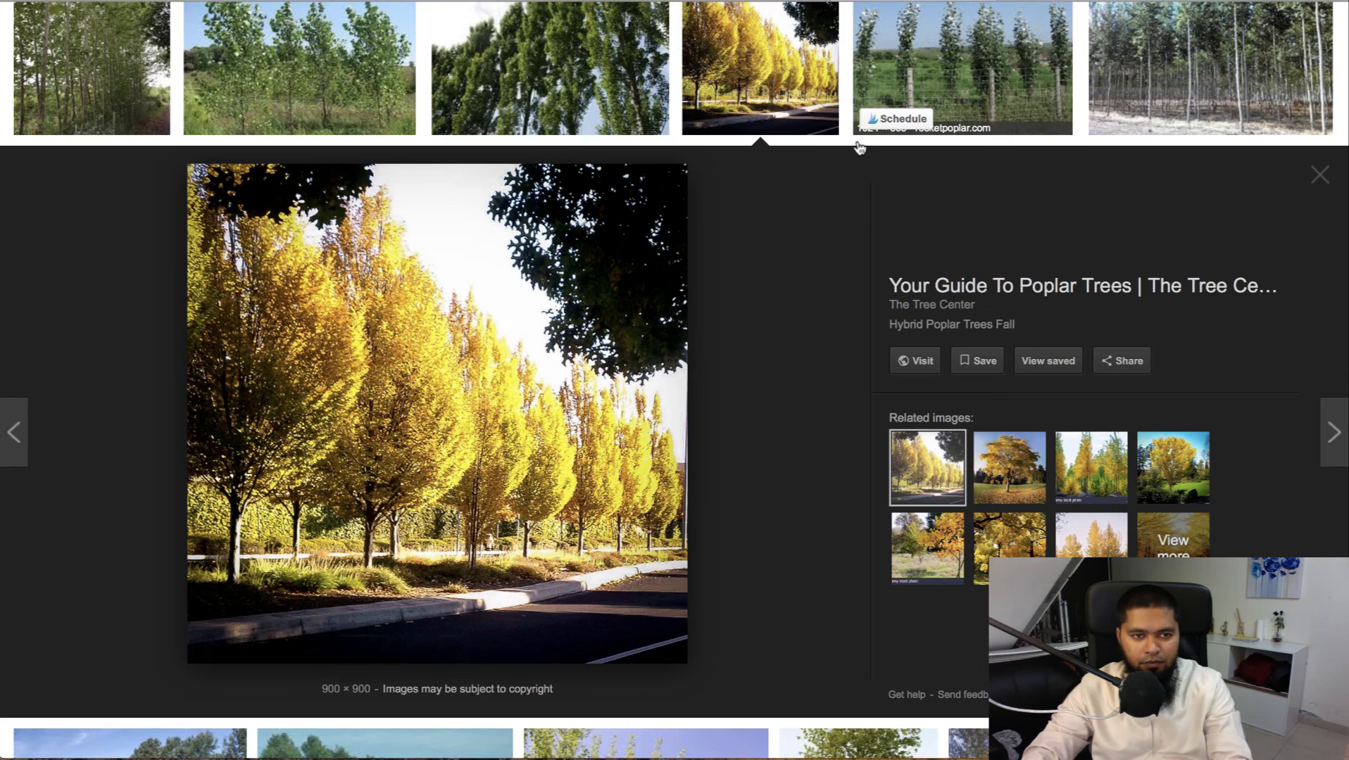
left_click(1018, 476)
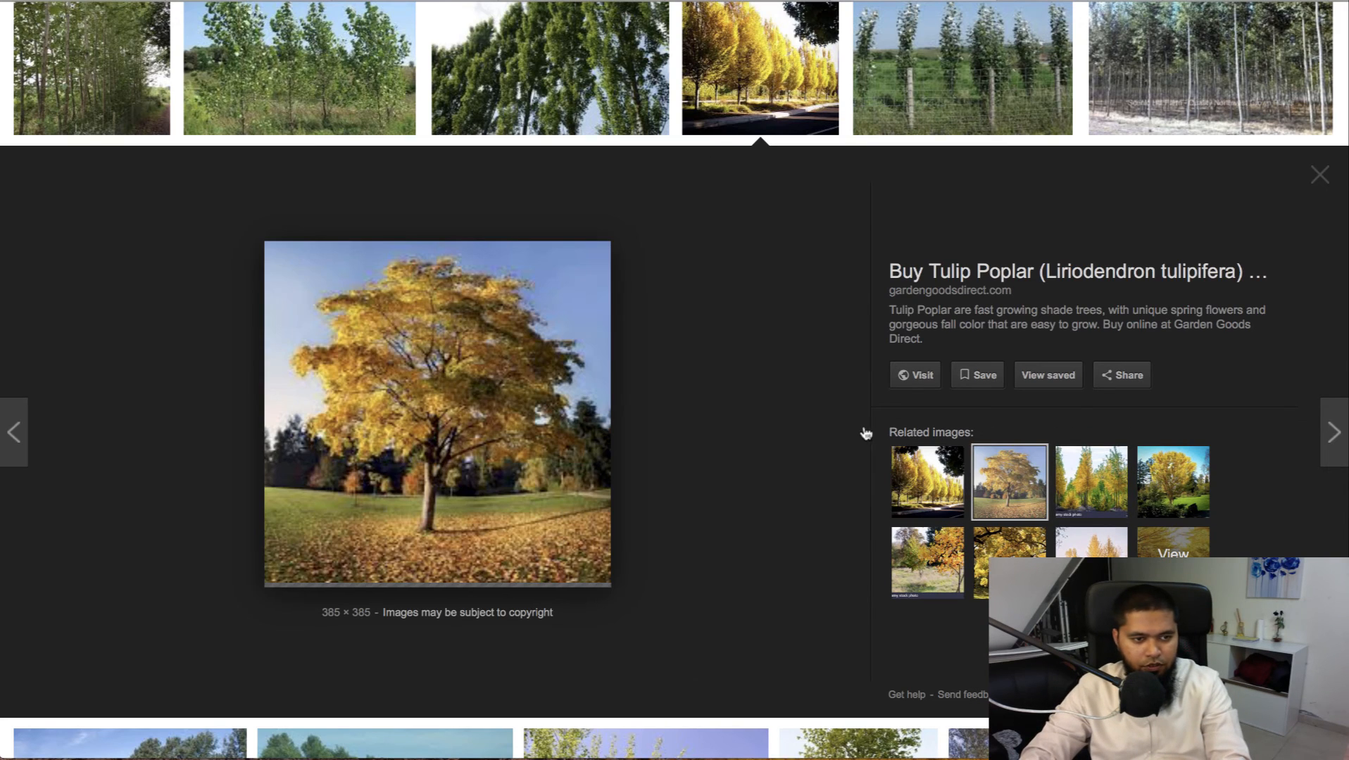
left_click(1112, 470)
scroll(748, 406, "down", 6)
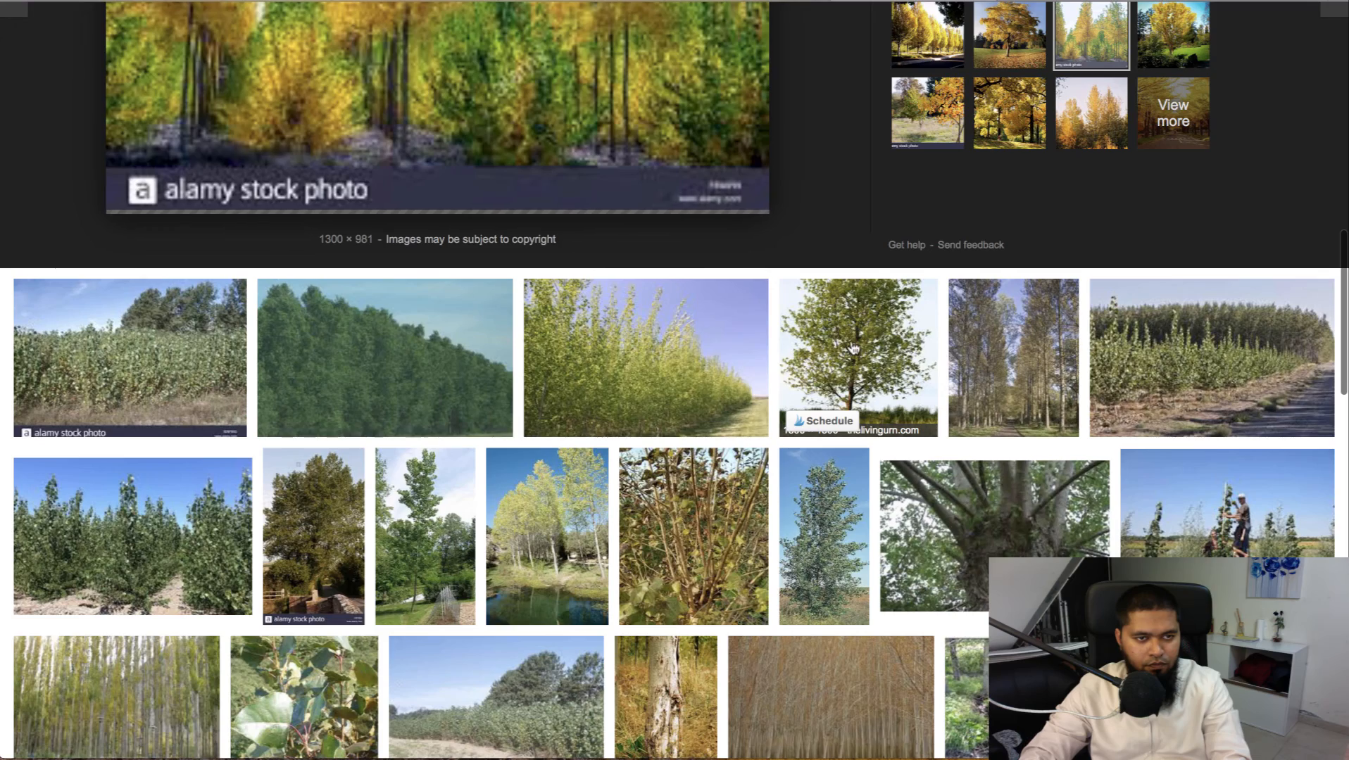
left_click(852, 345)
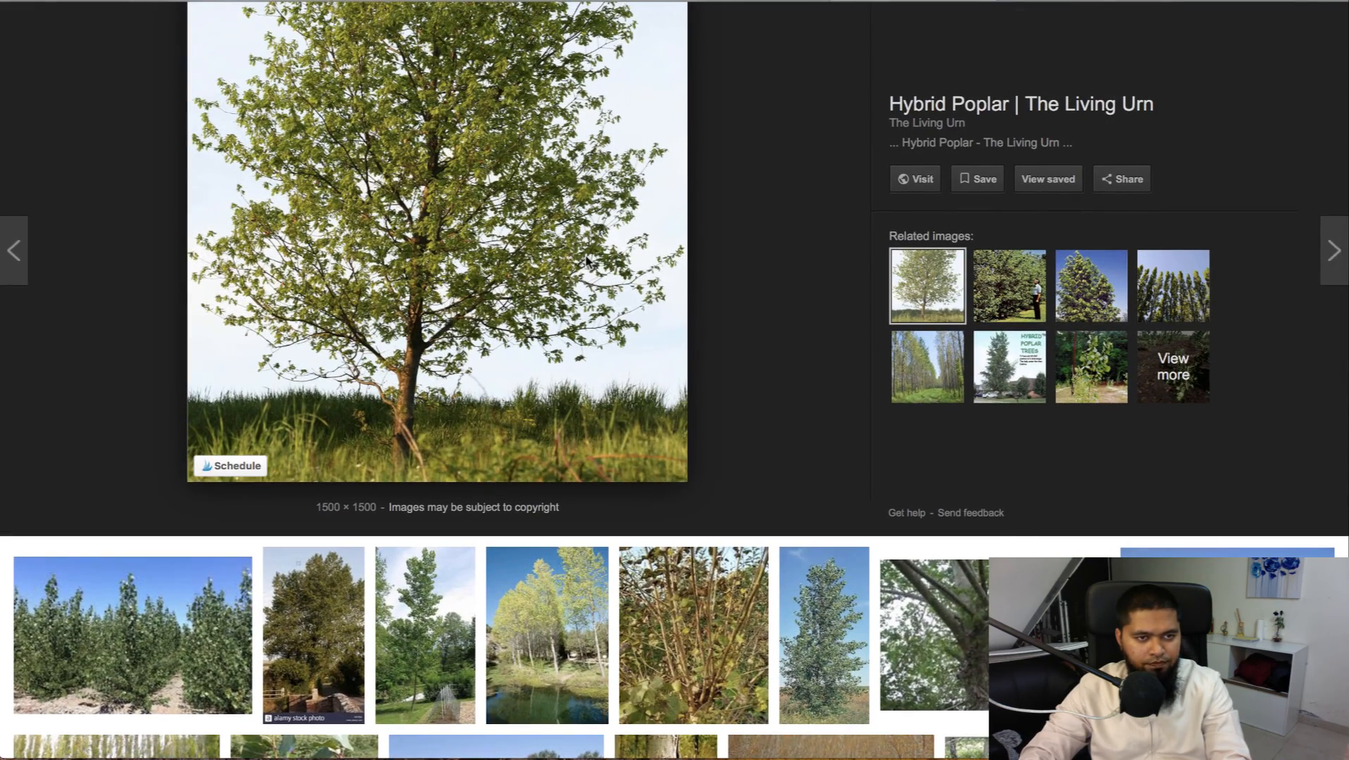
- Copy The Living Urn photo's image address and replace the Hybrid Poplar link in B38 of the blog posting plan sheet with it
right_click(486, 224)
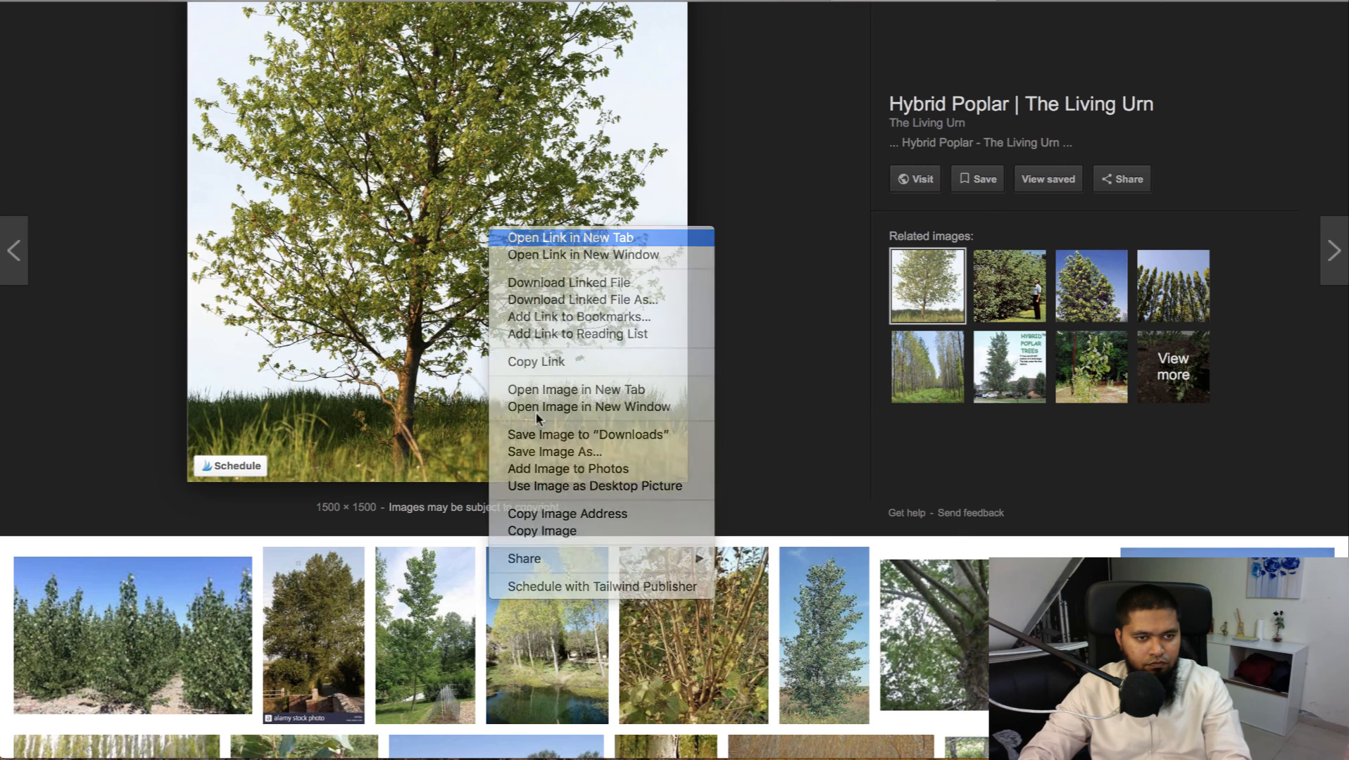
key("Escape")
right_click(541, 402)
left_click(638, 687)
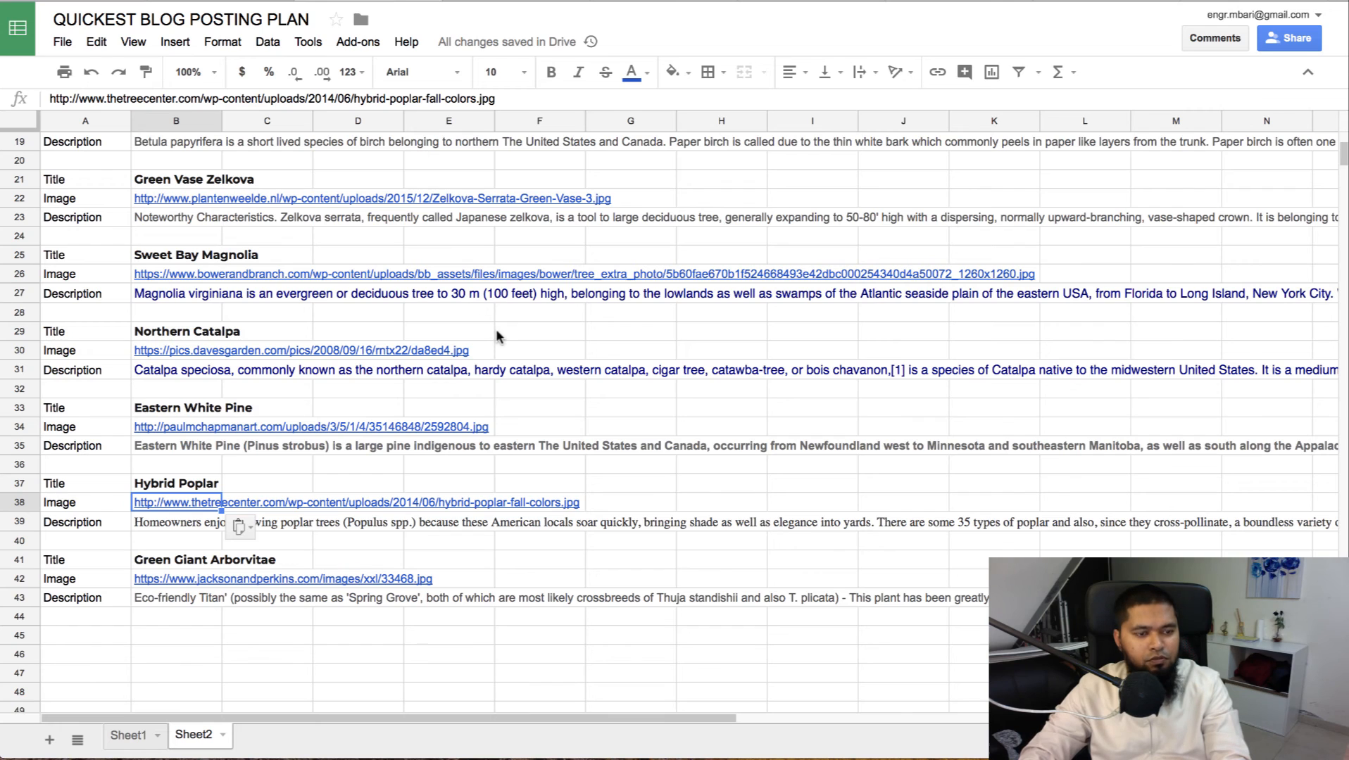
key("ctrl+v")
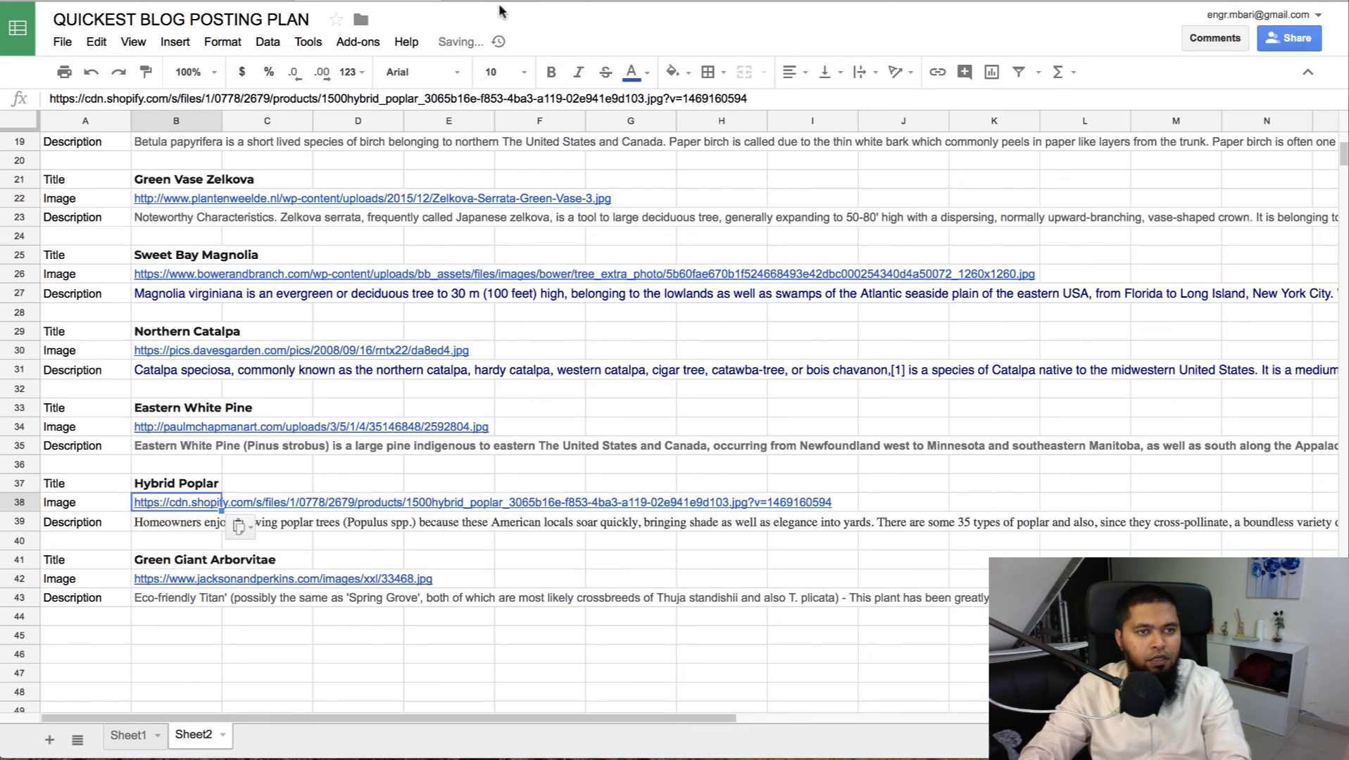
- Return to the WordPress list post and load item 9's image by URL from the copied 1500hybrid_poplar address
left_click(519, 1)
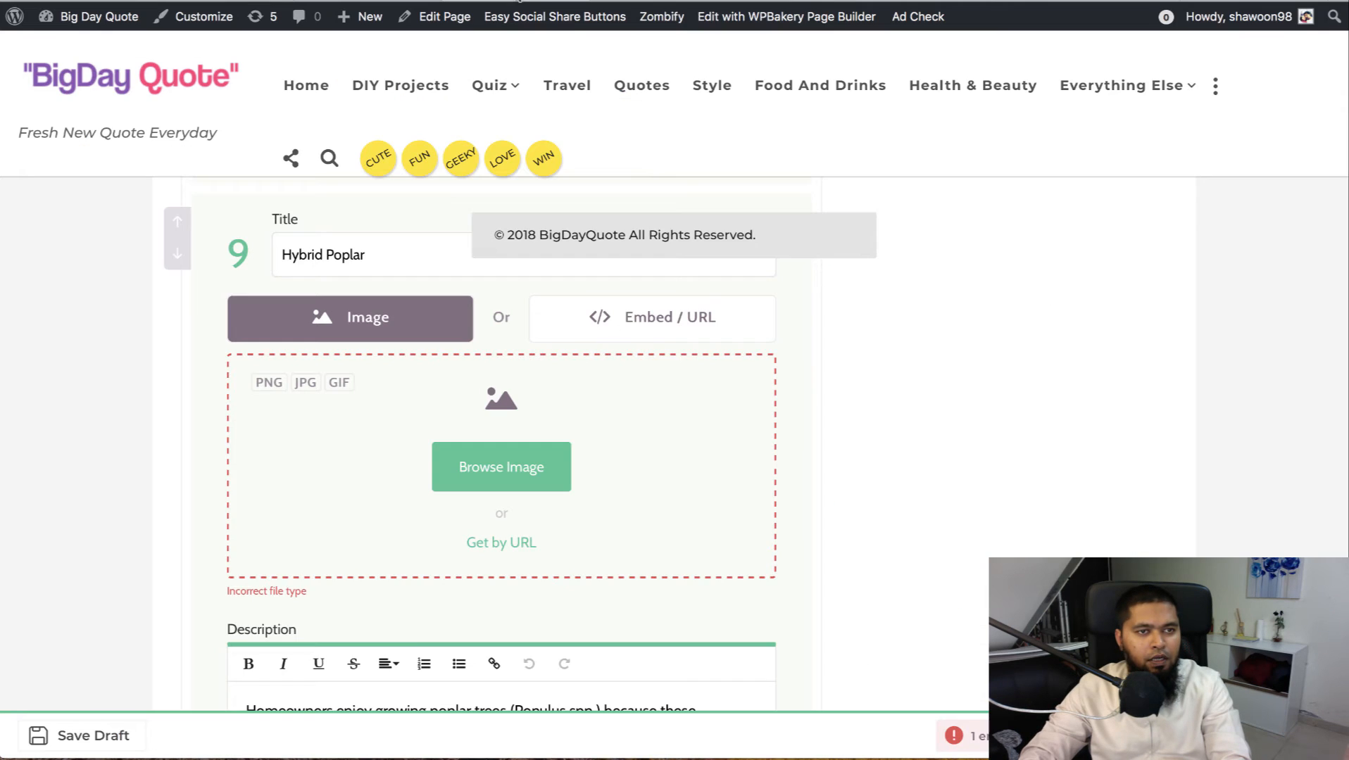
left_click(506, 555)
key("ctrl+v")
left_click(693, 495)
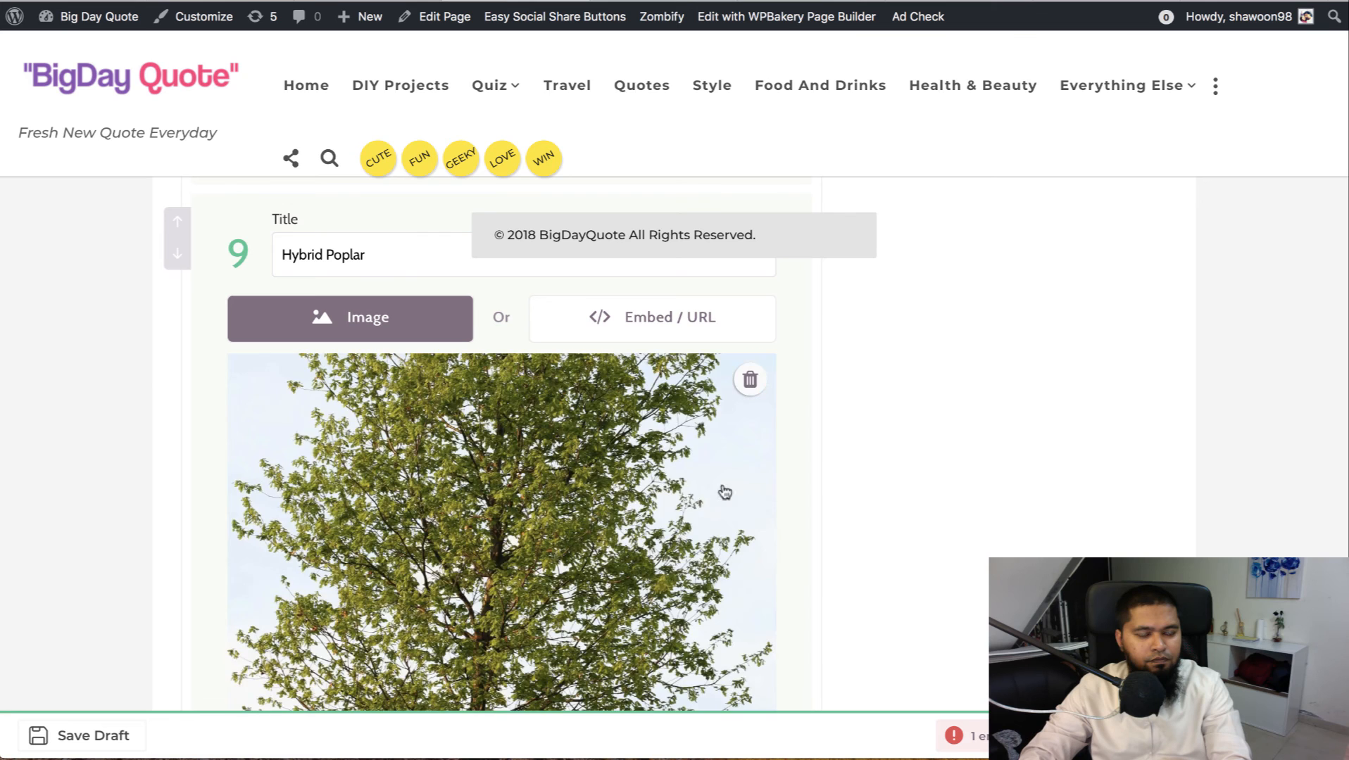
- Turn on Via for item 9, Hybrid Poplar, and replace its source URL with the copied cdn.shopify.com image address
scroll(965, 472, "down", 10)
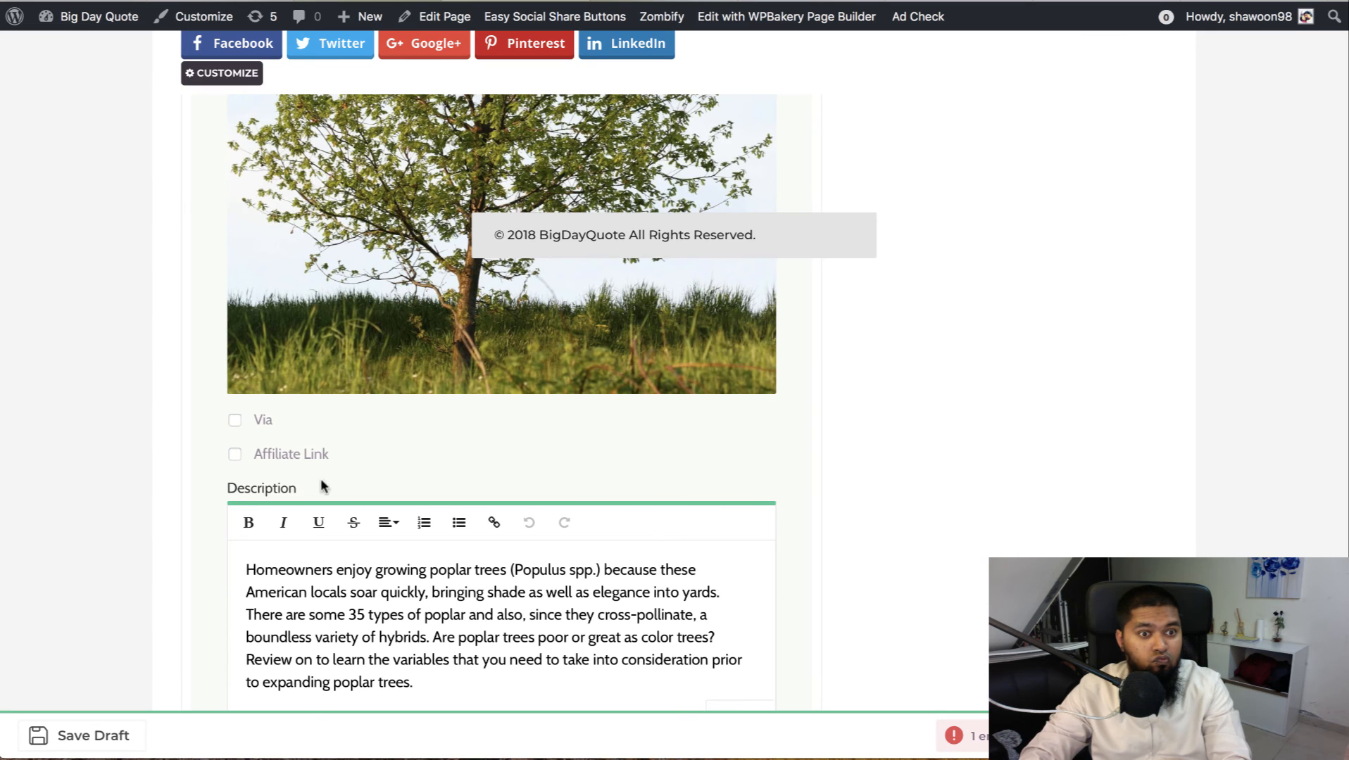
left_click(236, 423)
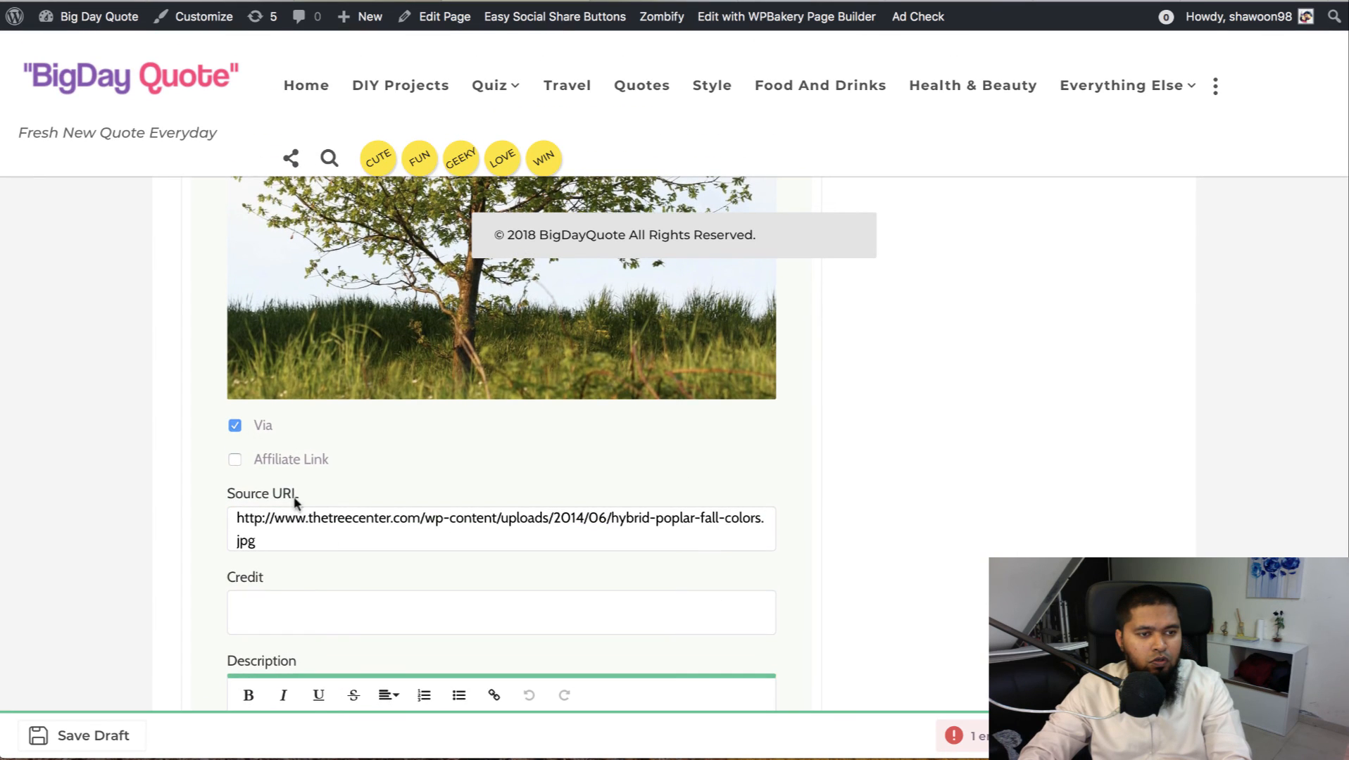
triple_click(327, 535)
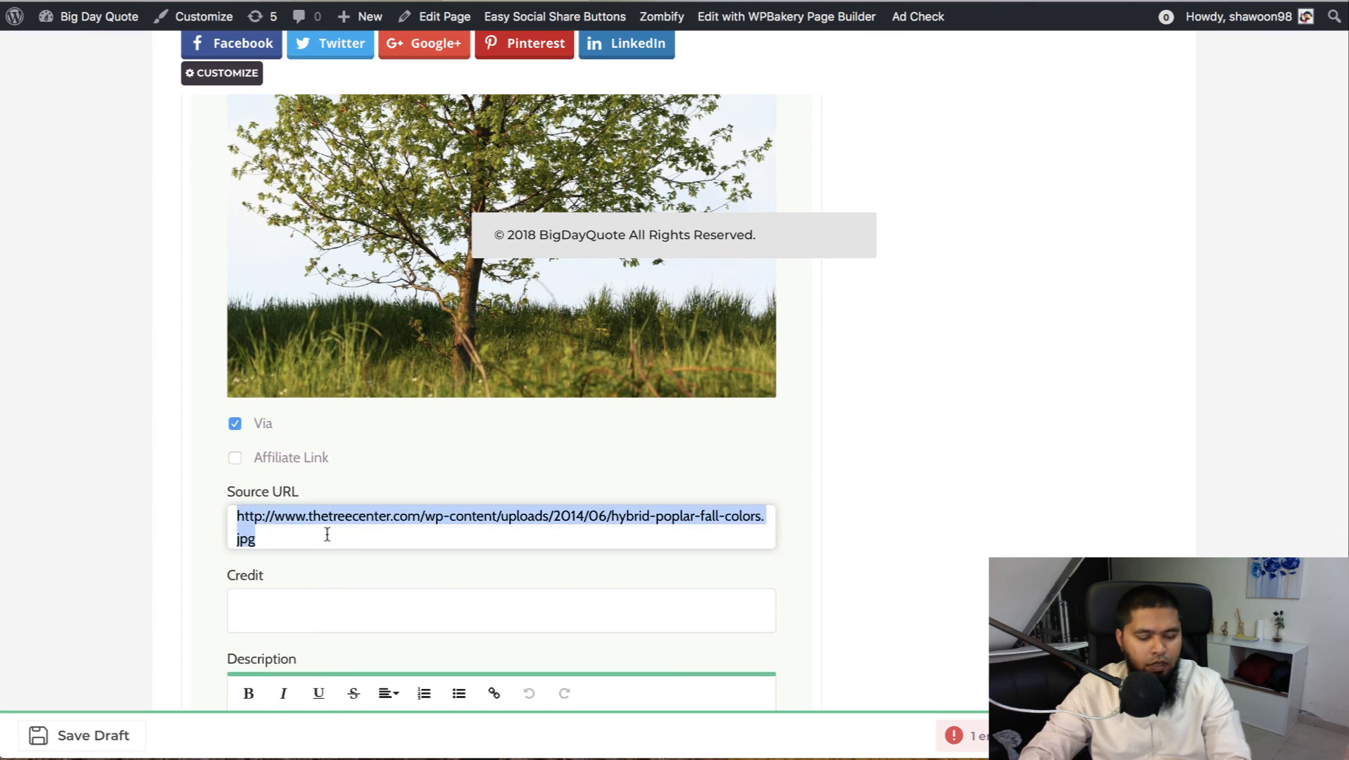
key("super+v")
- Publish the shade trees list post and dismiss the share message
left_click(997, 515)
scroll(997, 514, "up", 5)
scroll(997, 514, "down", 7)
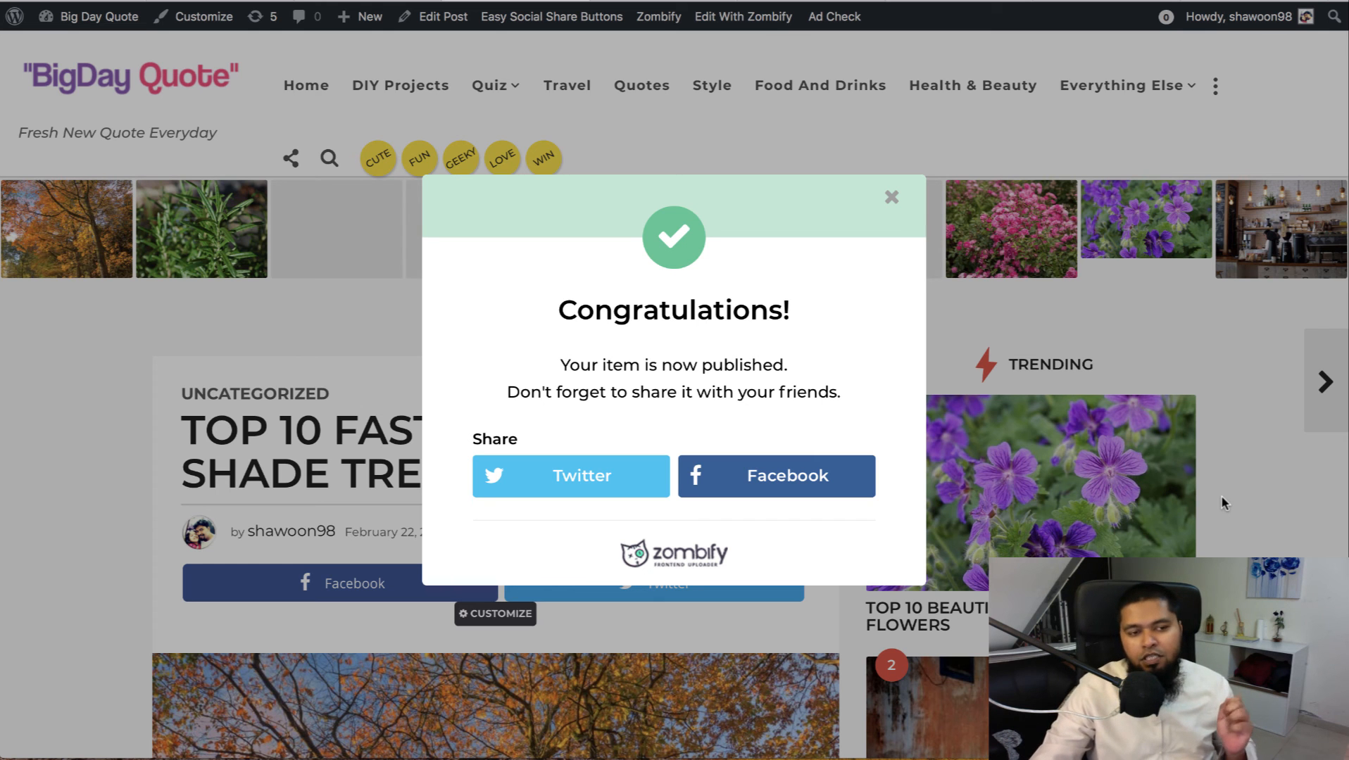
left_click(889, 201)
- Review the images, credits and descriptions of the published post from Northern Red Oak to Sweet Bay Magnolia
scroll(592, 365, "down", 18)
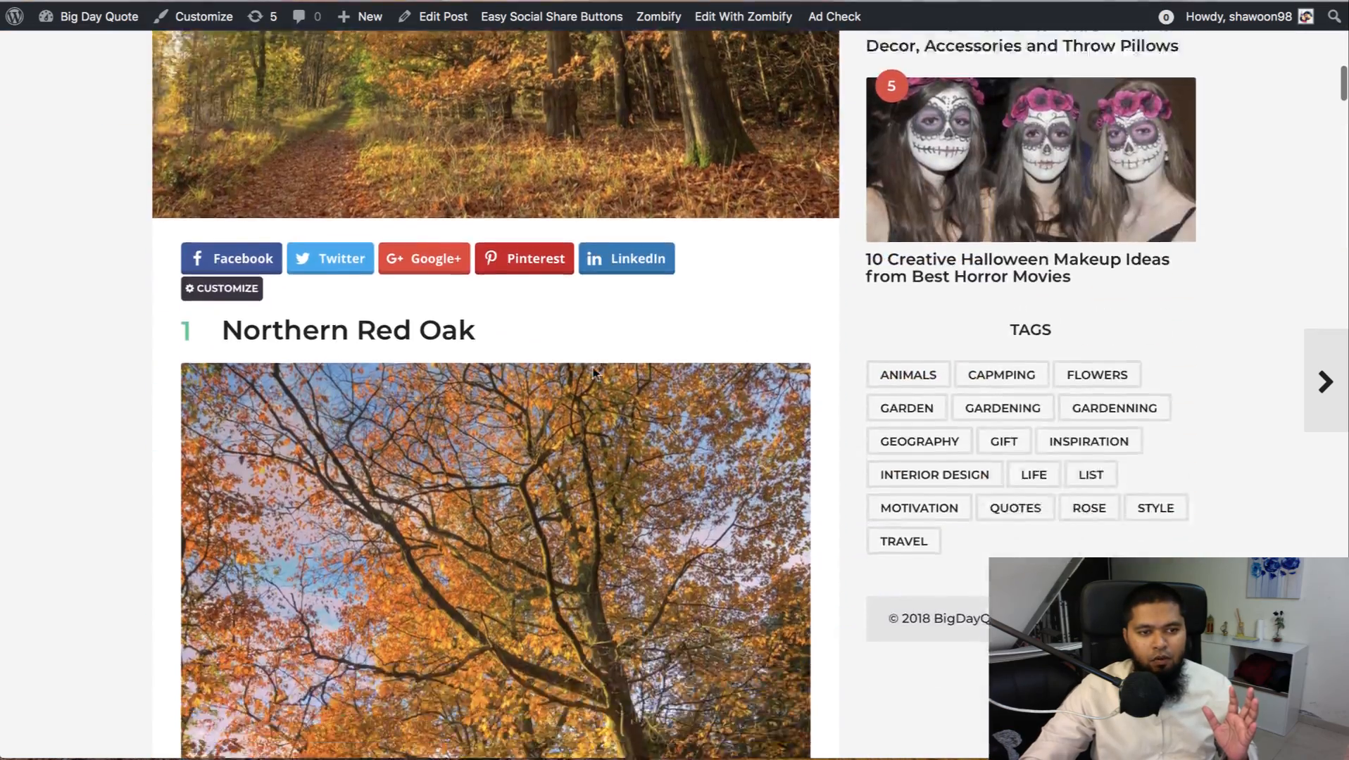
scroll(592, 373, "down", 10)
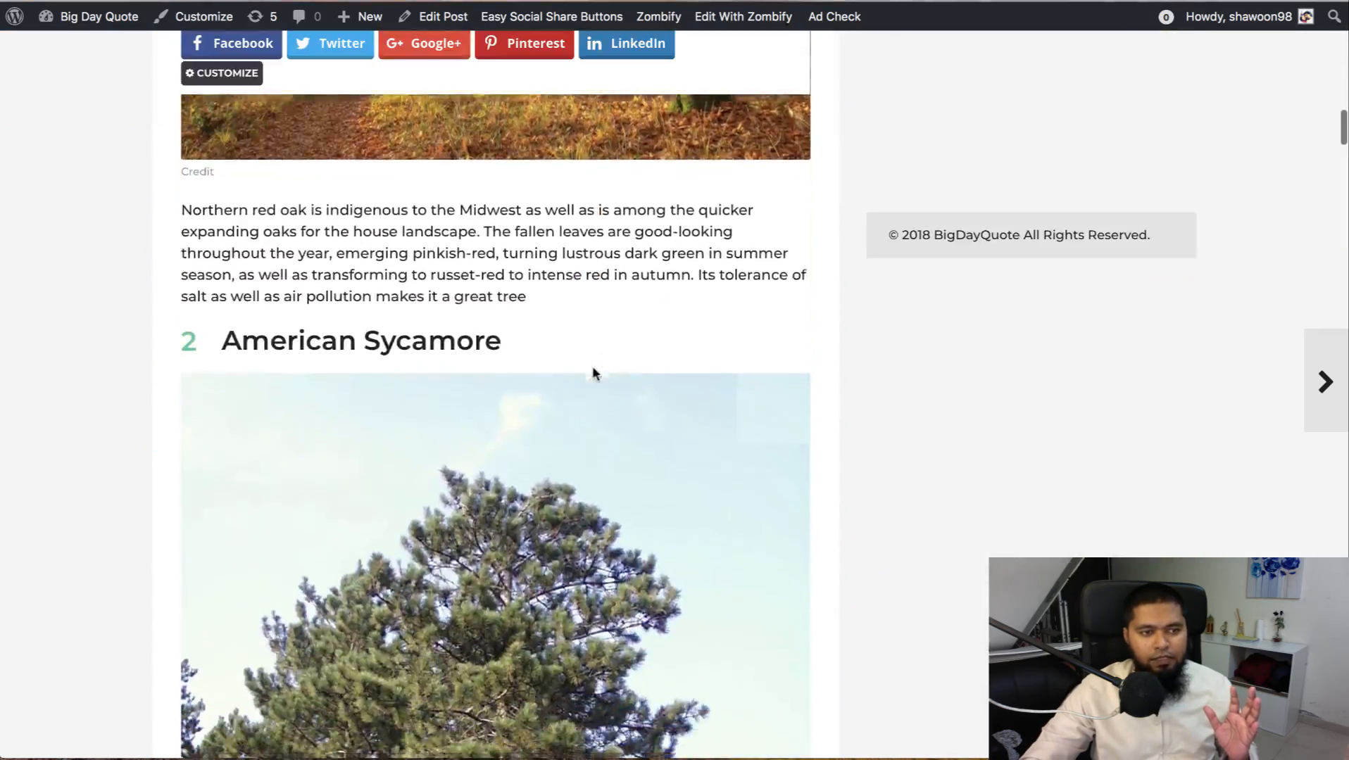
scroll(386, 277, "down", 12)
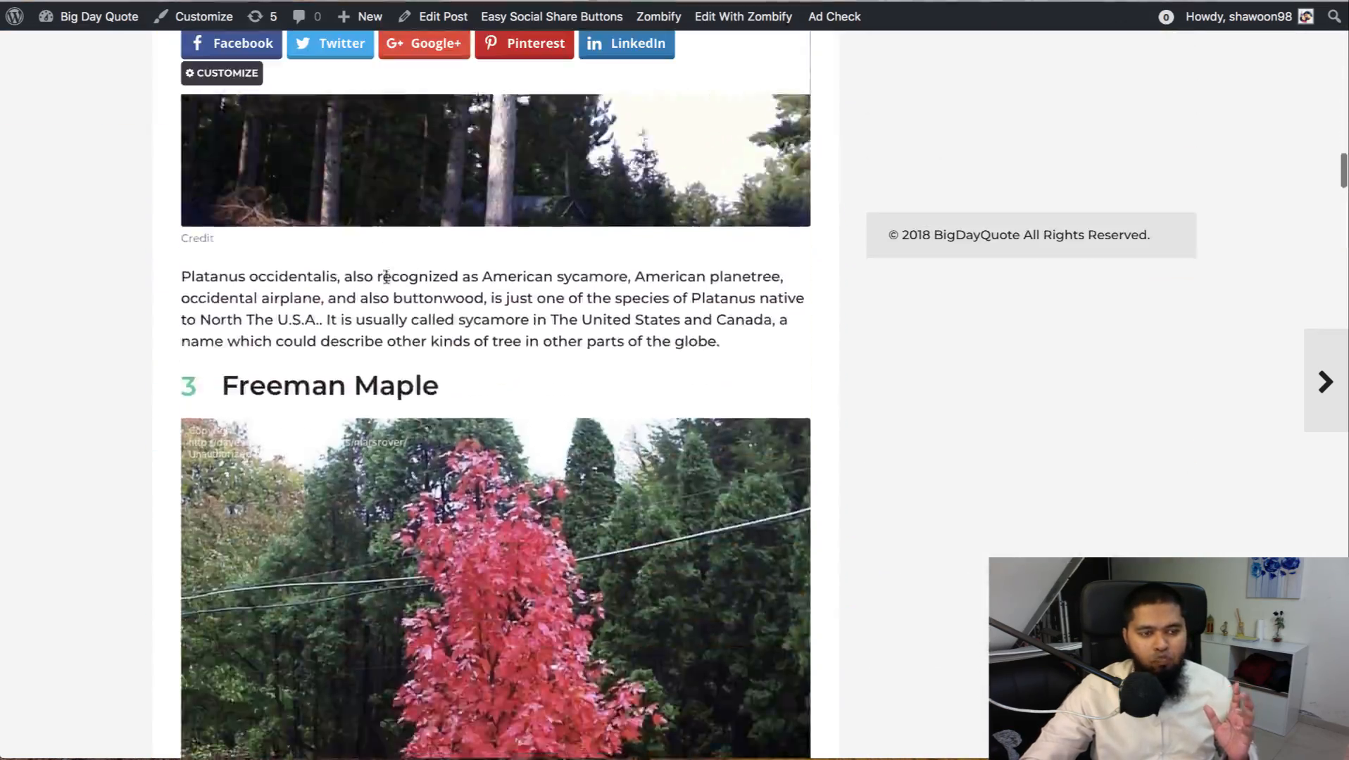
scroll(386, 277, "down", 10)
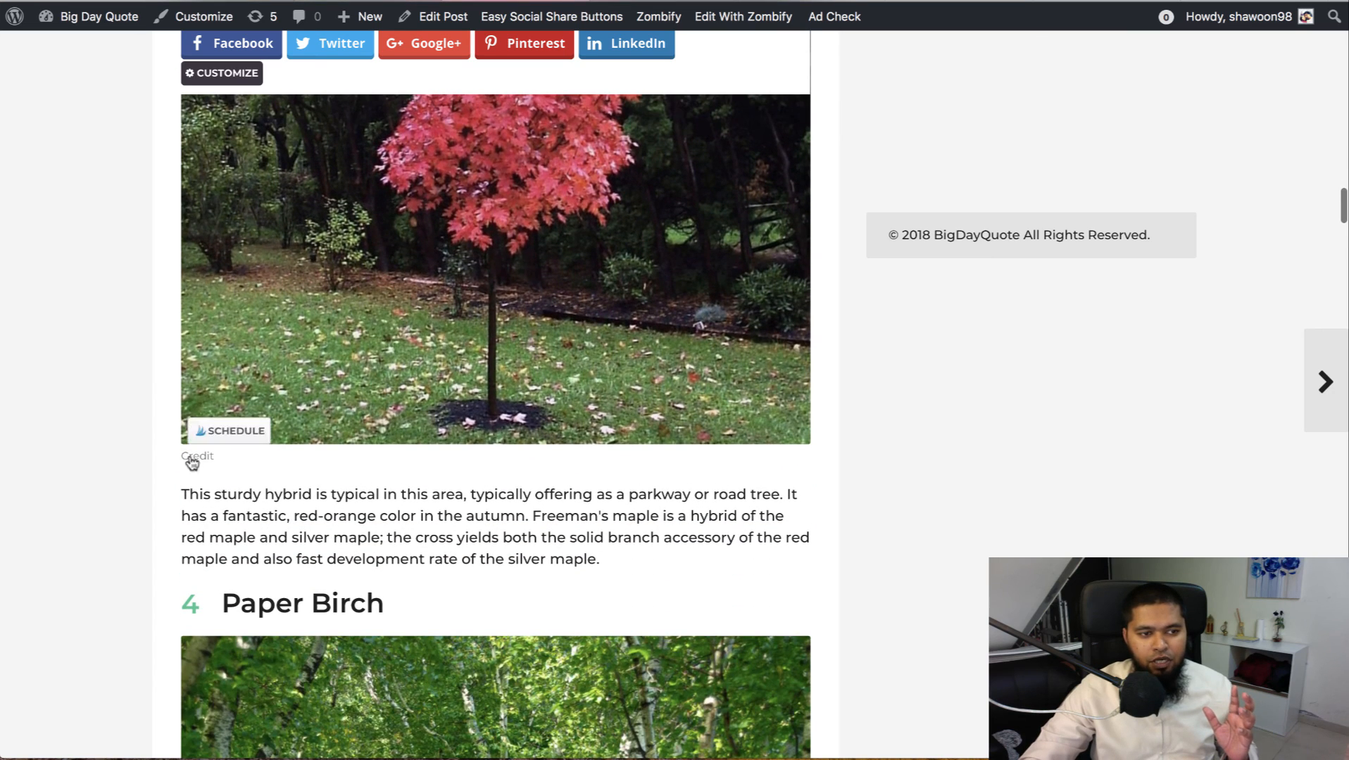
scroll(421, 378, "down", 8)
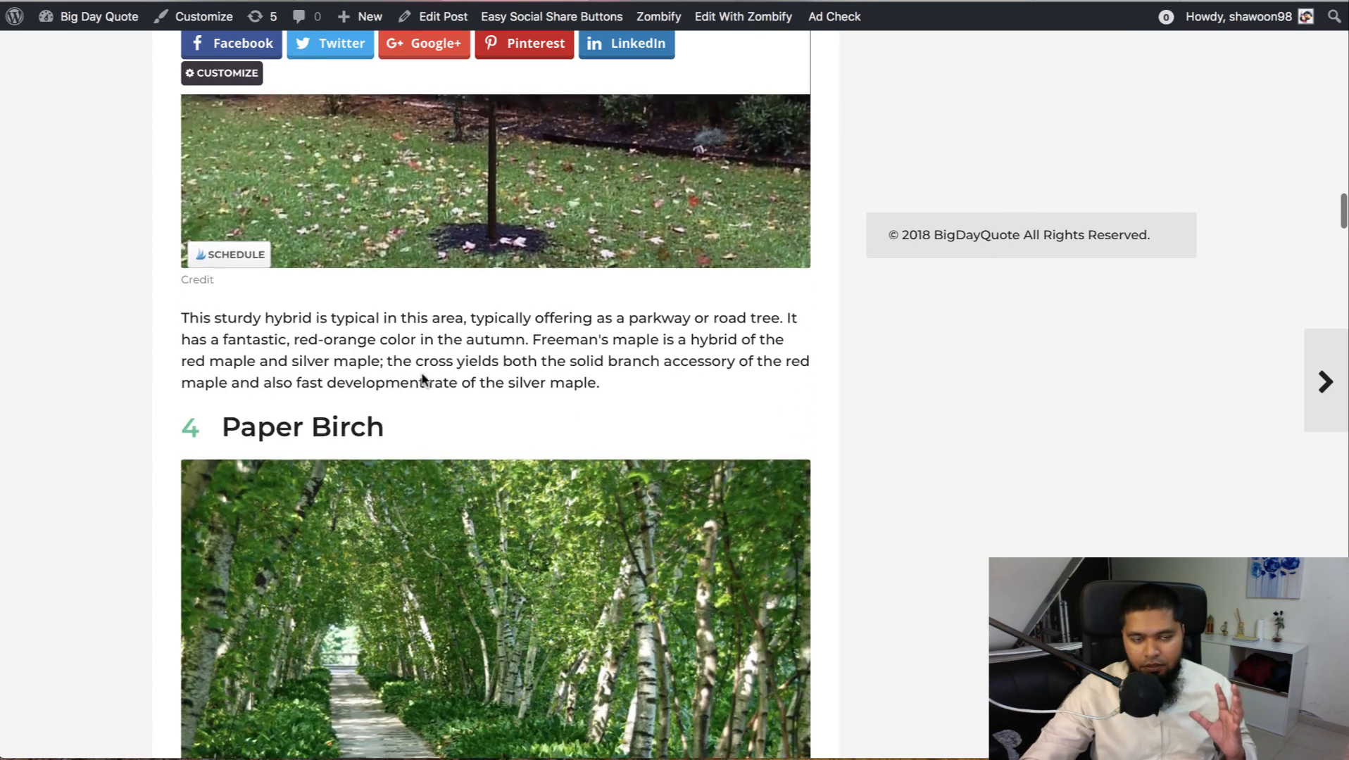
scroll(422, 379, "down", 10)
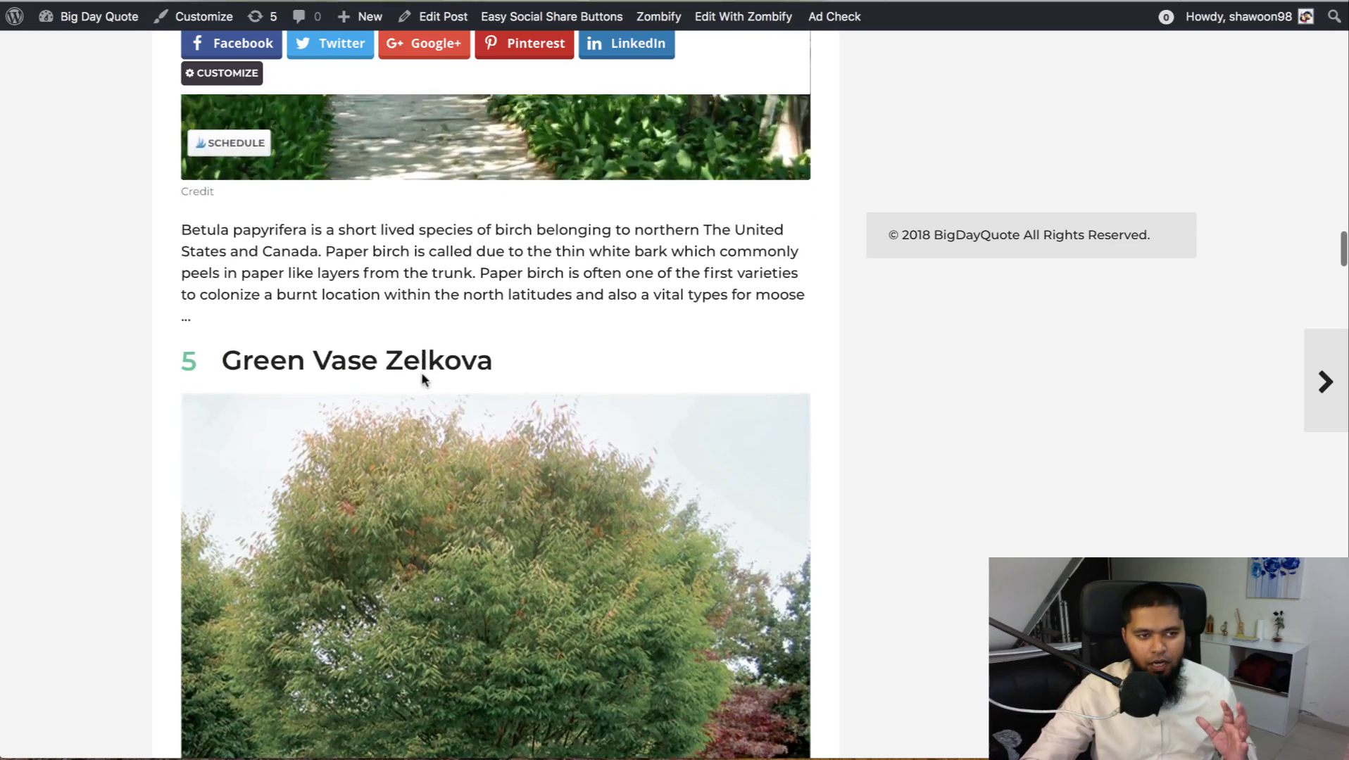
scroll(422, 374, "down", 6)
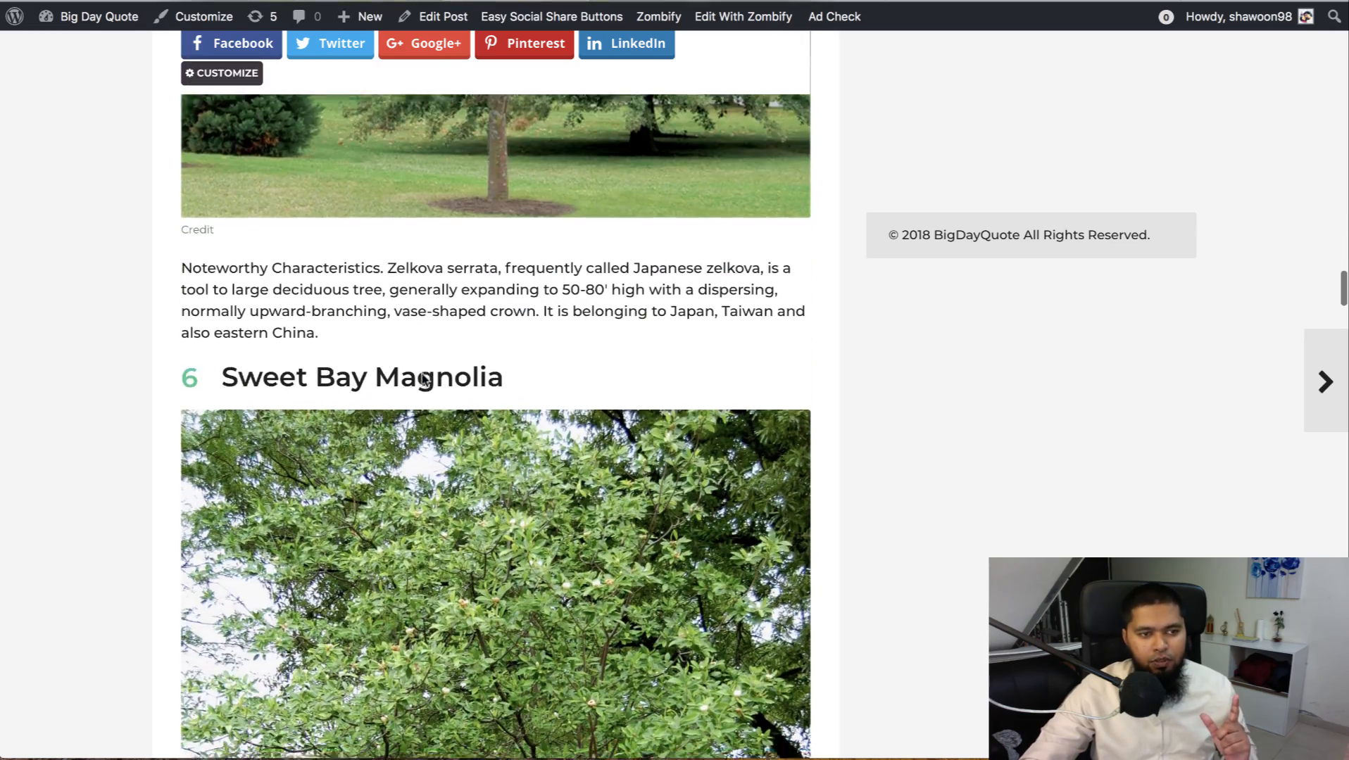
- Examine the Green Vase Zelkova description above item 6, highlighting part of its text
scroll(421, 374, "up", 3)
scroll(422, 374, "down", 1)
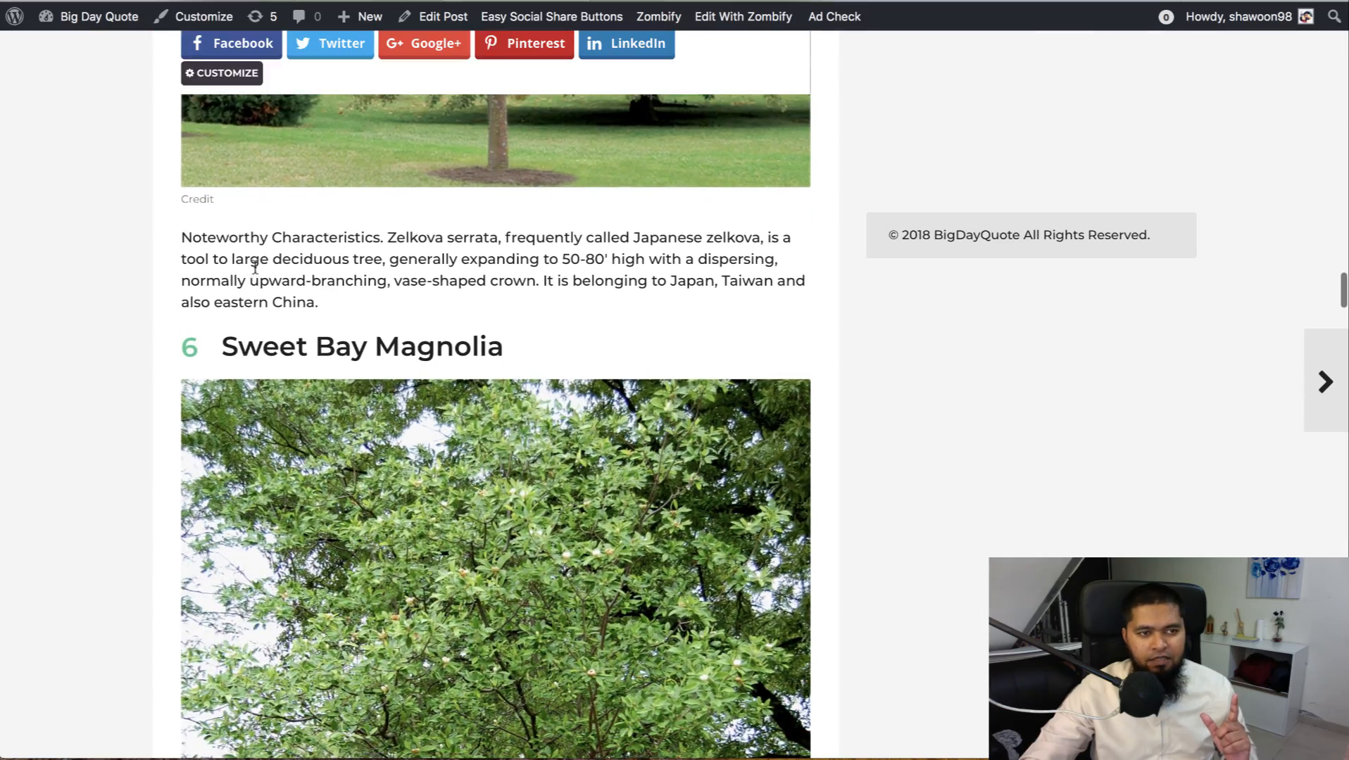
scroll(346, 275, "down", 1)
scroll(435, 261, "up", 1)
scroll(435, 261, "down", 1)
left_click_drag(435, 259, 542, 297)
scroll(546, 271, "up", 1)
scroll(547, 271, "down", 1)
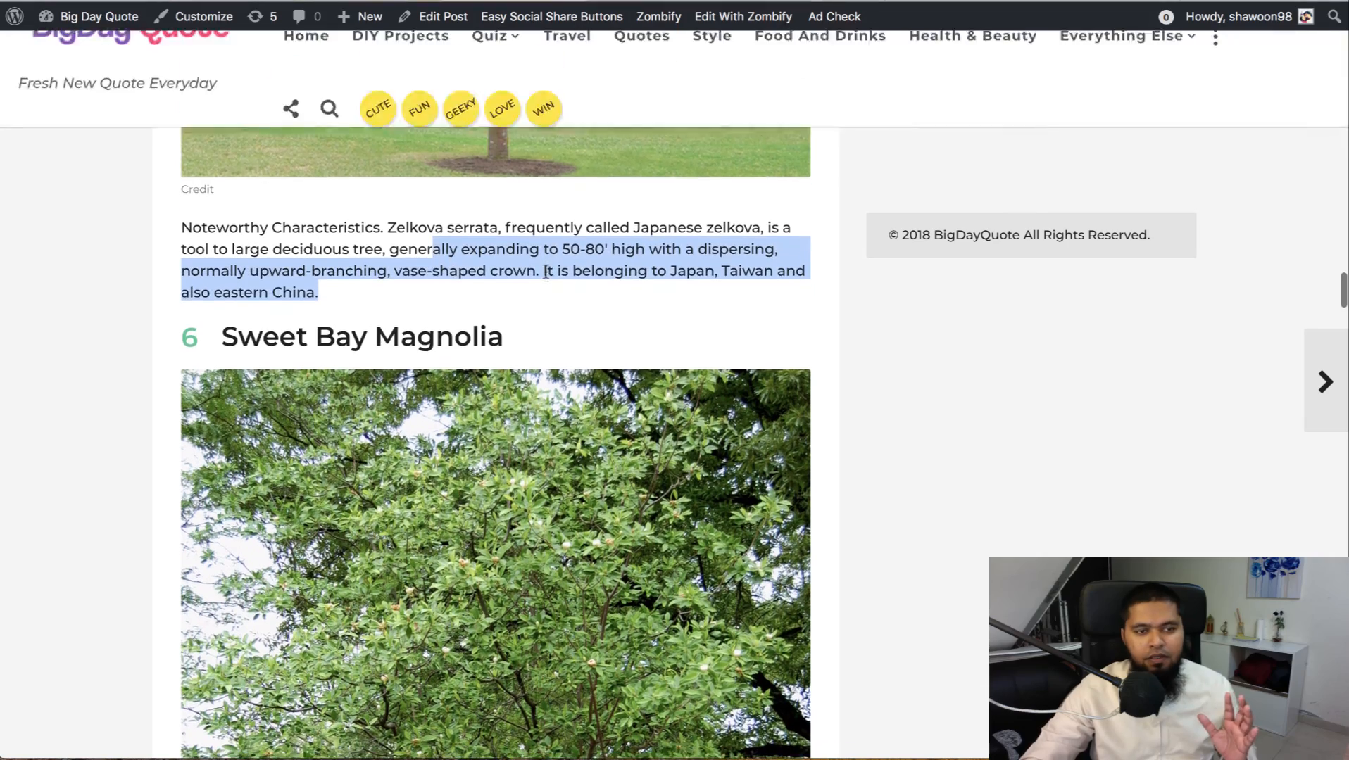
left_click(546, 271)
- Go back to the start of the published post and check how its first items run together on one page
scroll(546, 272, "up", 20)
scroll(545, 271, "up", 10)
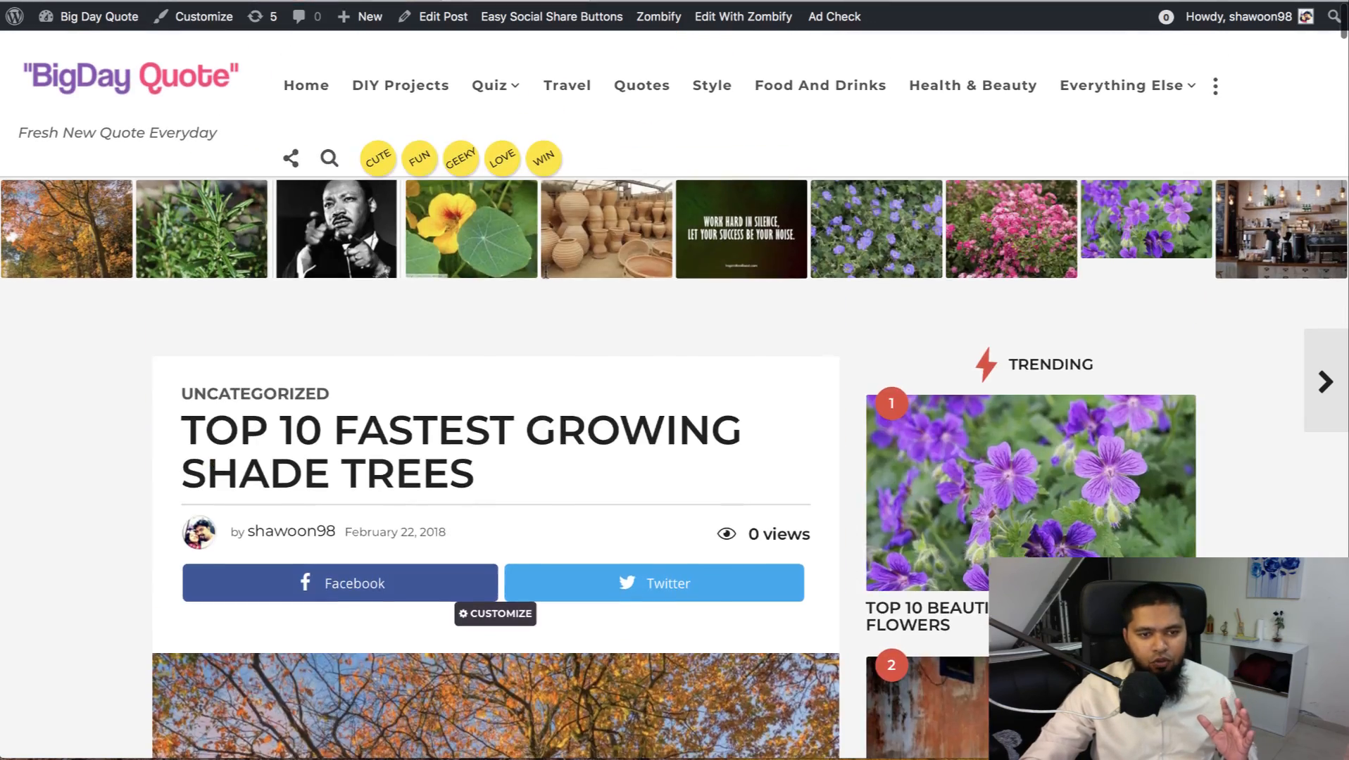
scroll(547, 274, "down", 15)
scroll(548, 279, "down", 10)
scroll(548, 279, "up", 20)
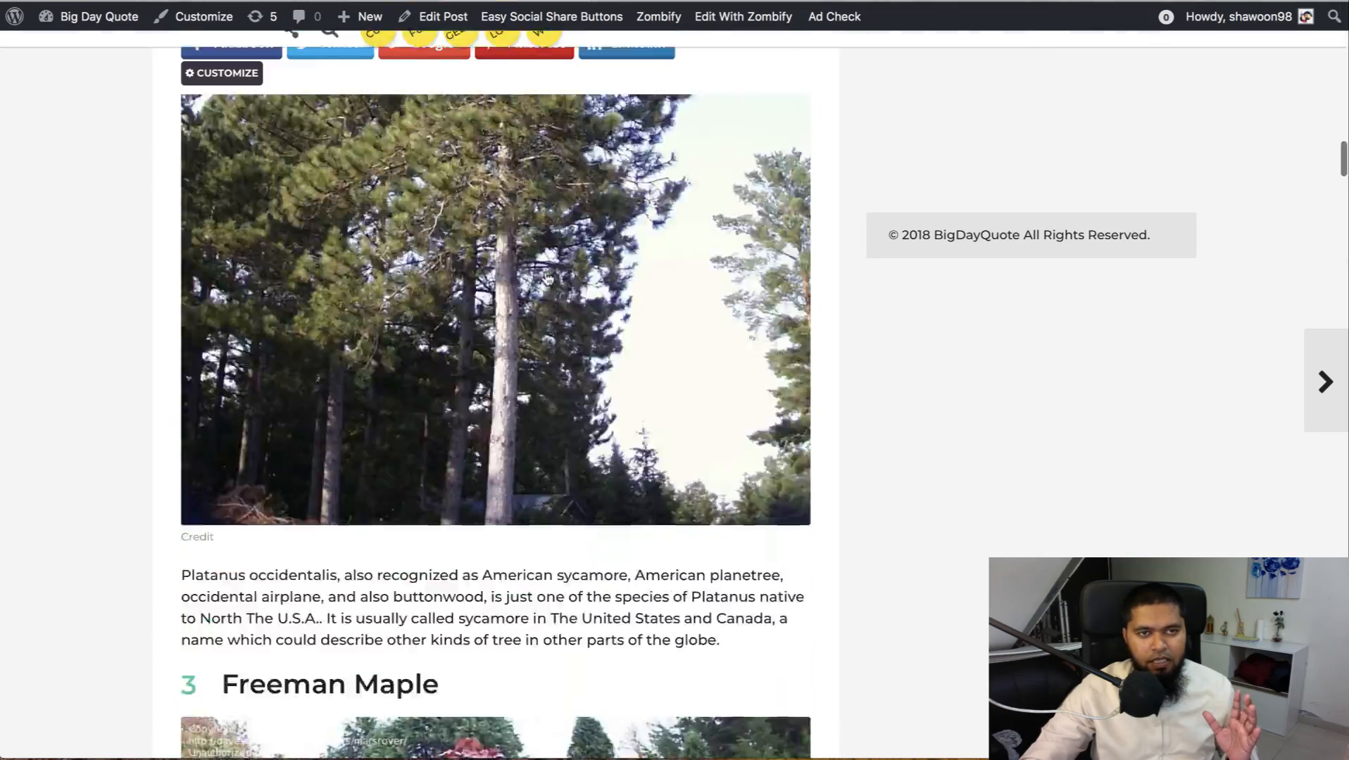
scroll(588, 129, "down", 2)
- Open the published post for editing with Zombify and set its items per page to 1
left_click(722, 20)
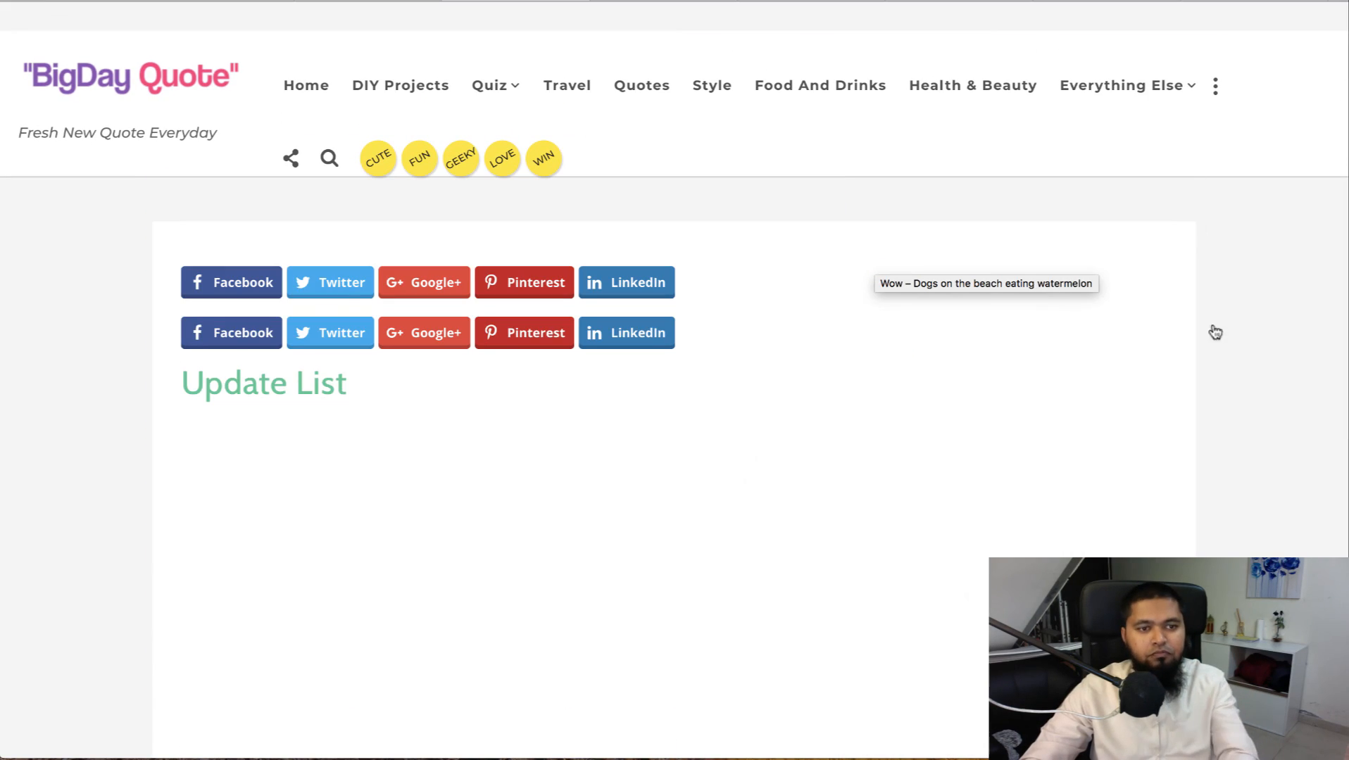
scroll(1224, 367, "down", 5)
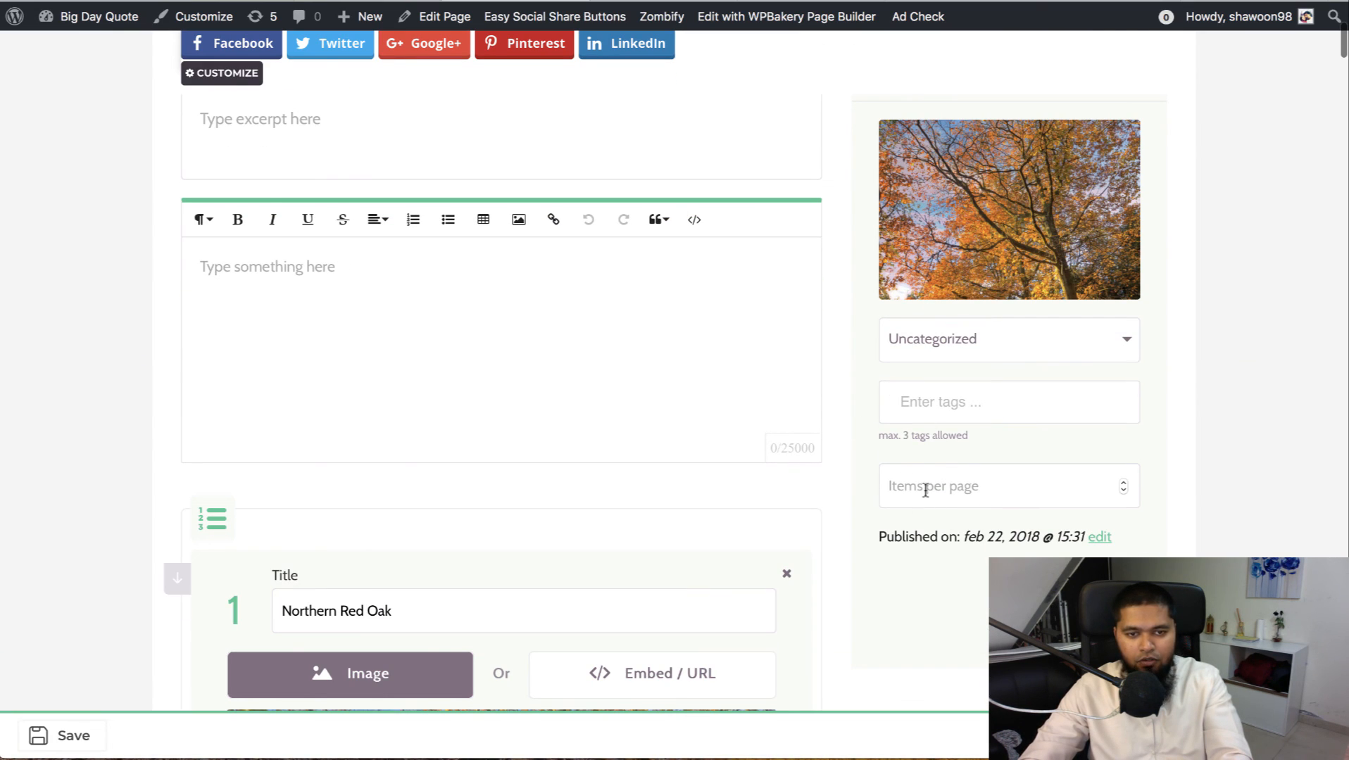
left_click(1125, 485)
type("1")
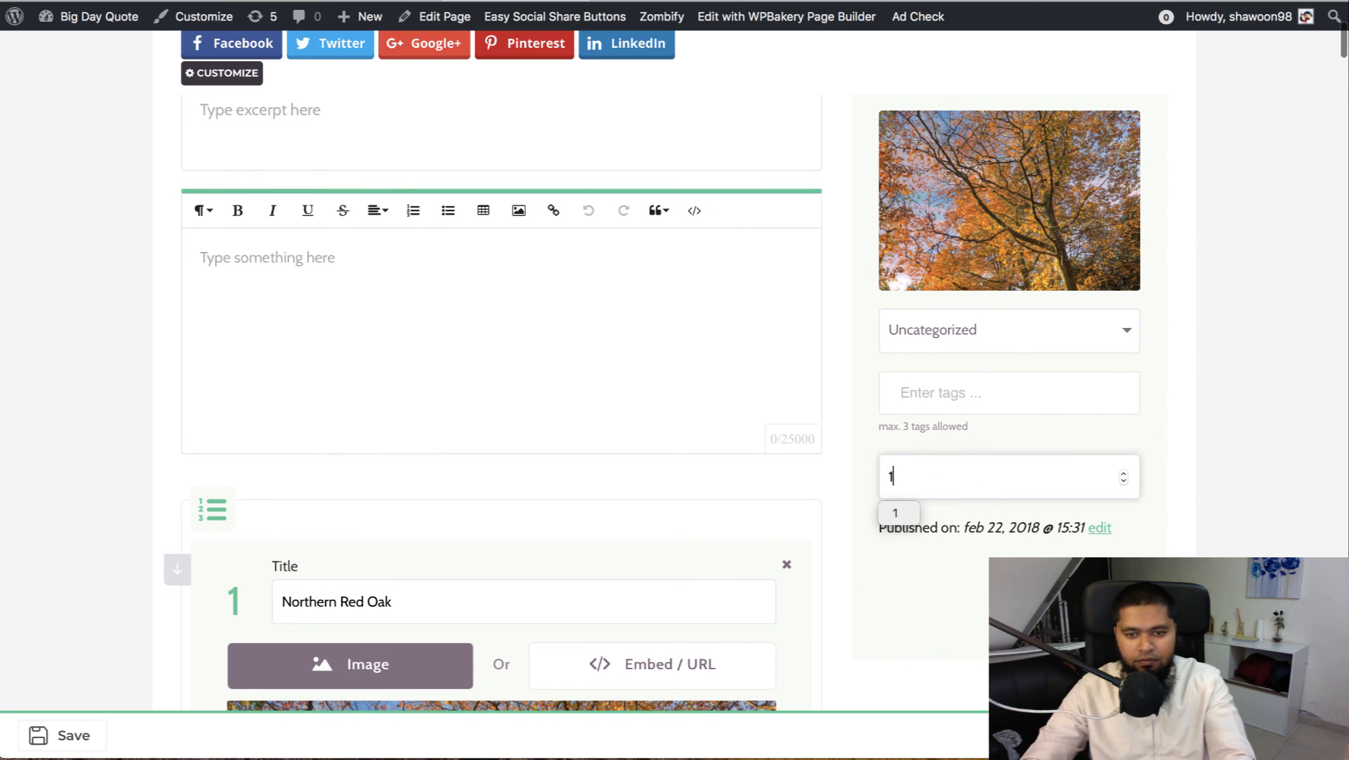
- Add the Garden category to the post and look through the remaining categories
left_click(985, 337)
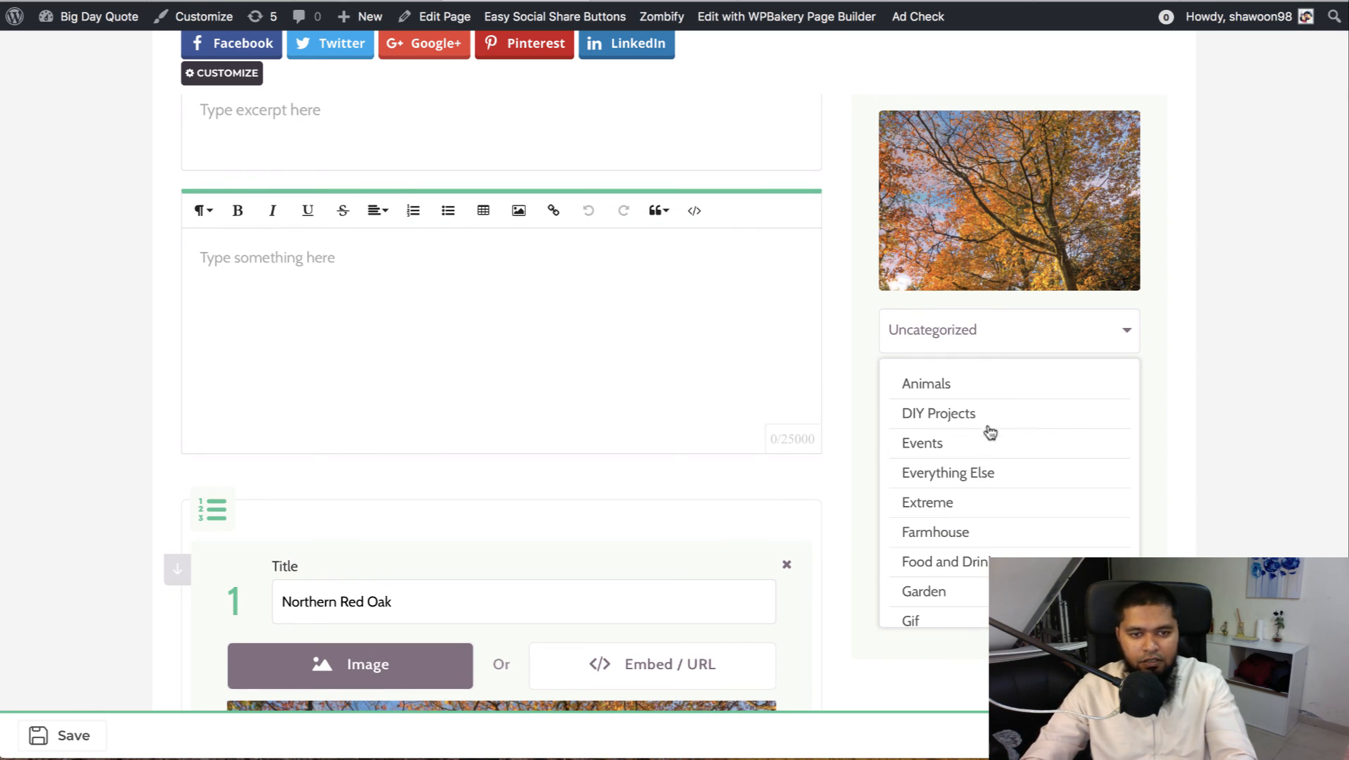
left_click(920, 595)
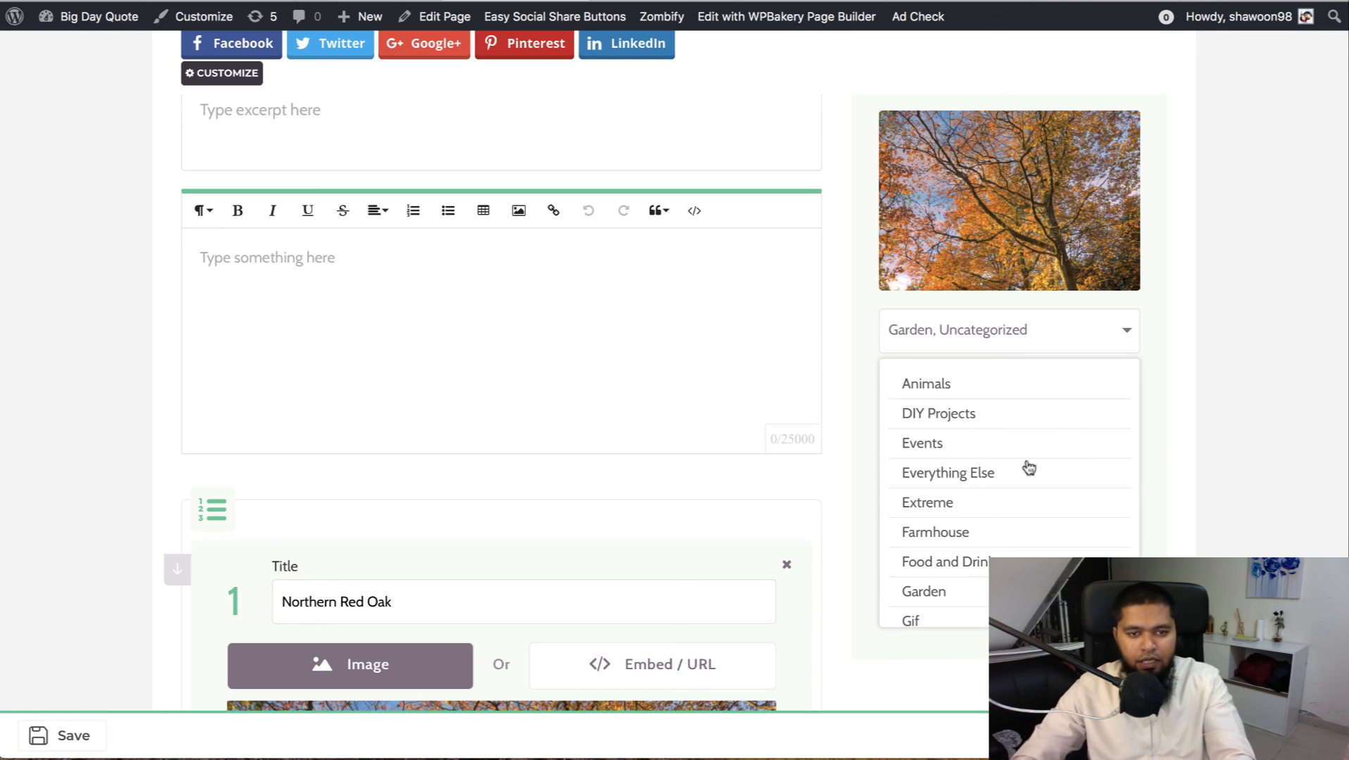
scroll(995, 457, "down", 3)
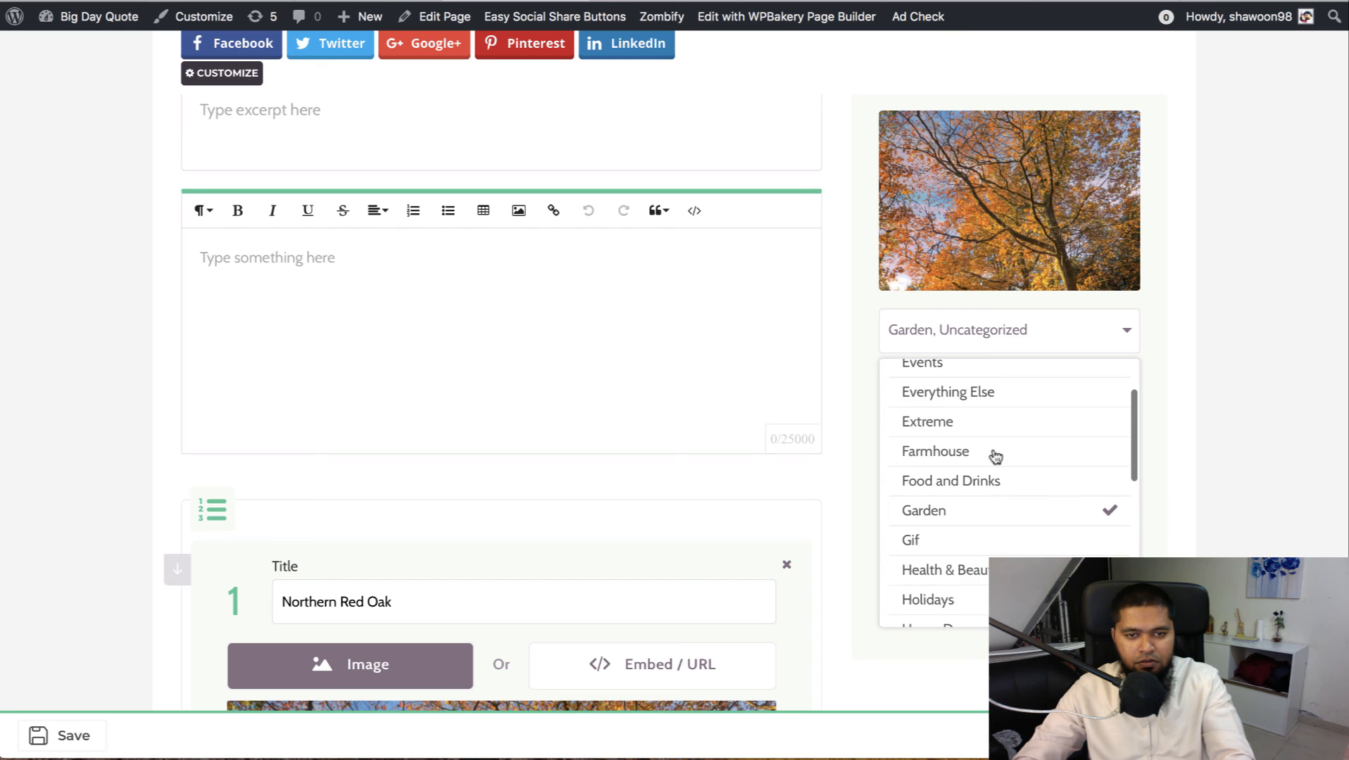
scroll(995, 457, "down", 3)
scroll(995, 457, "up", 3)
scroll(995, 456, "down", 6)
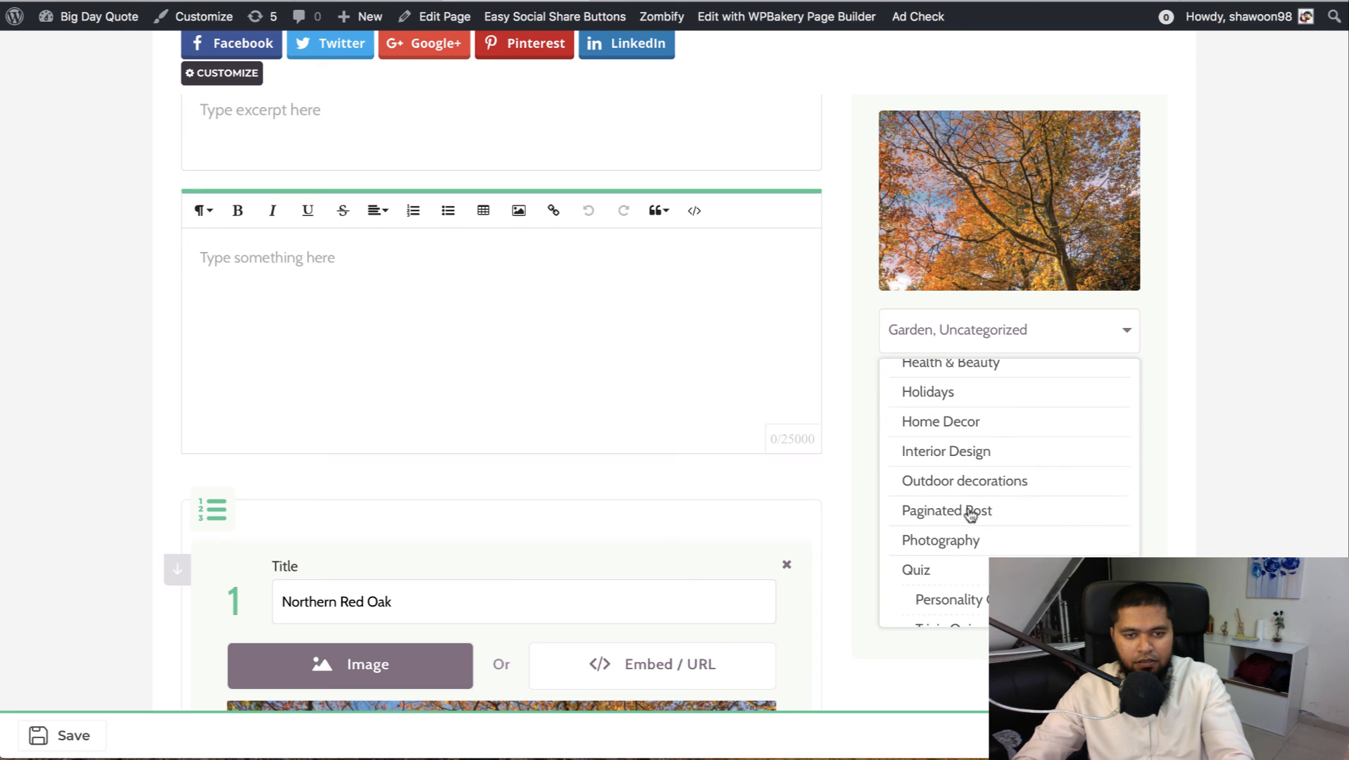
scroll(972, 514, "down", 3)
scroll(984, 457, "down", 4)
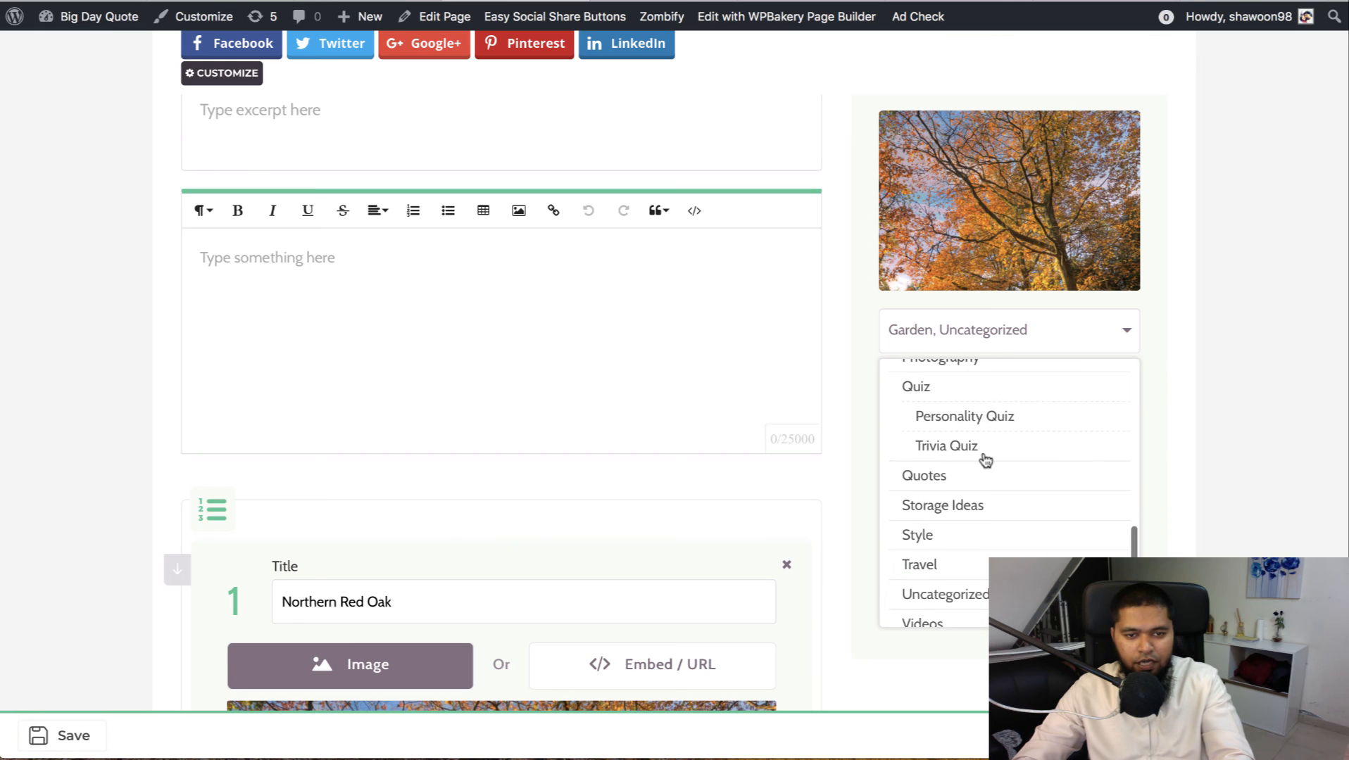
scroll(999, 471, "up", 10)
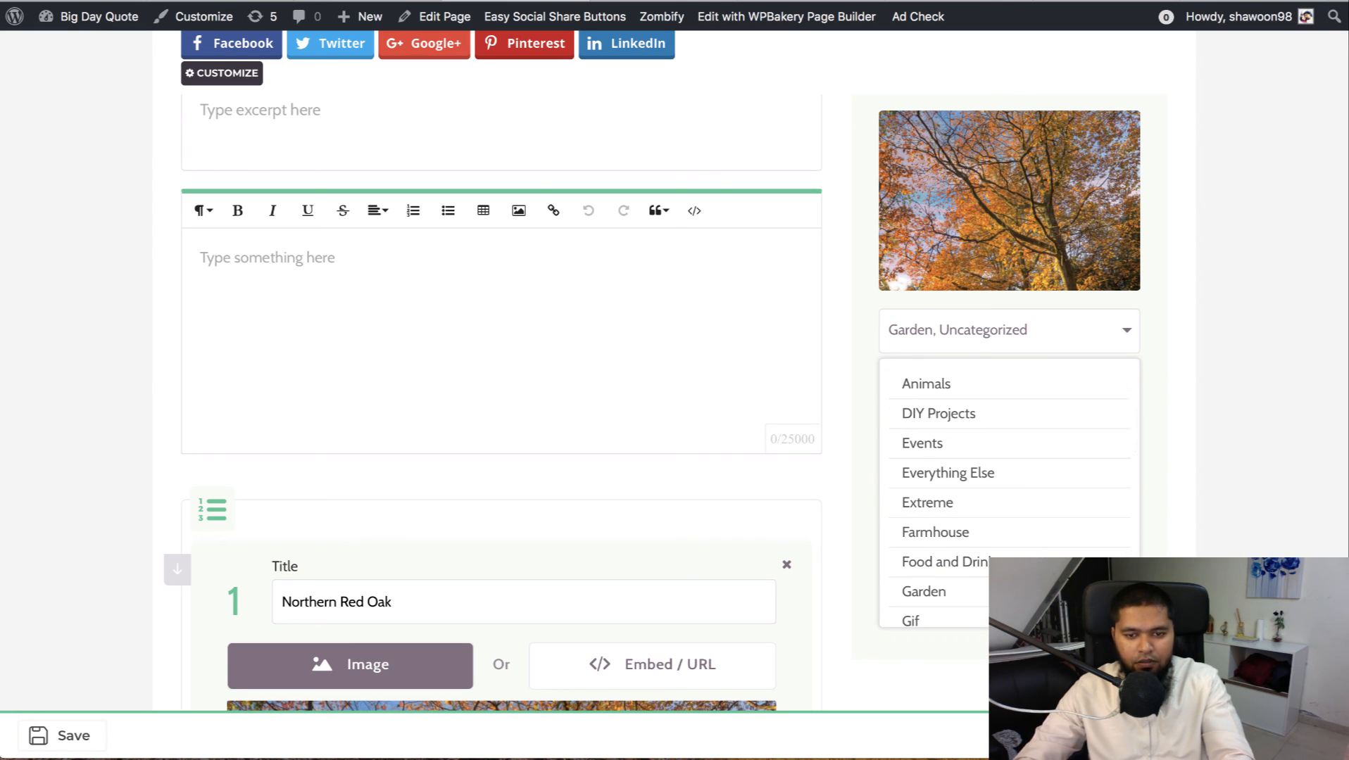
- Save the updated post, dismiss the share message, and check the page navigation below Northern Red Oak
left_click(1236, 466)
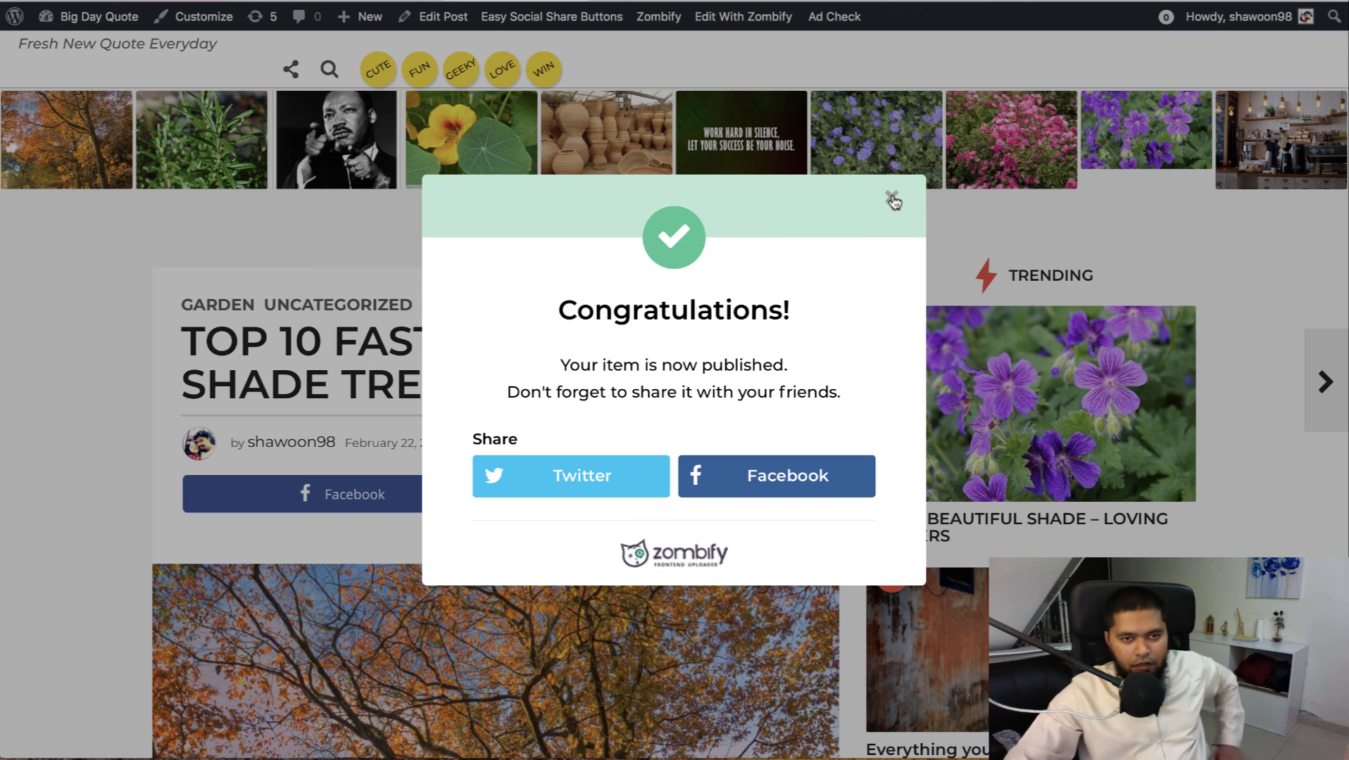
left_click(893, 201)
scroll(500, 389, "down", 15)
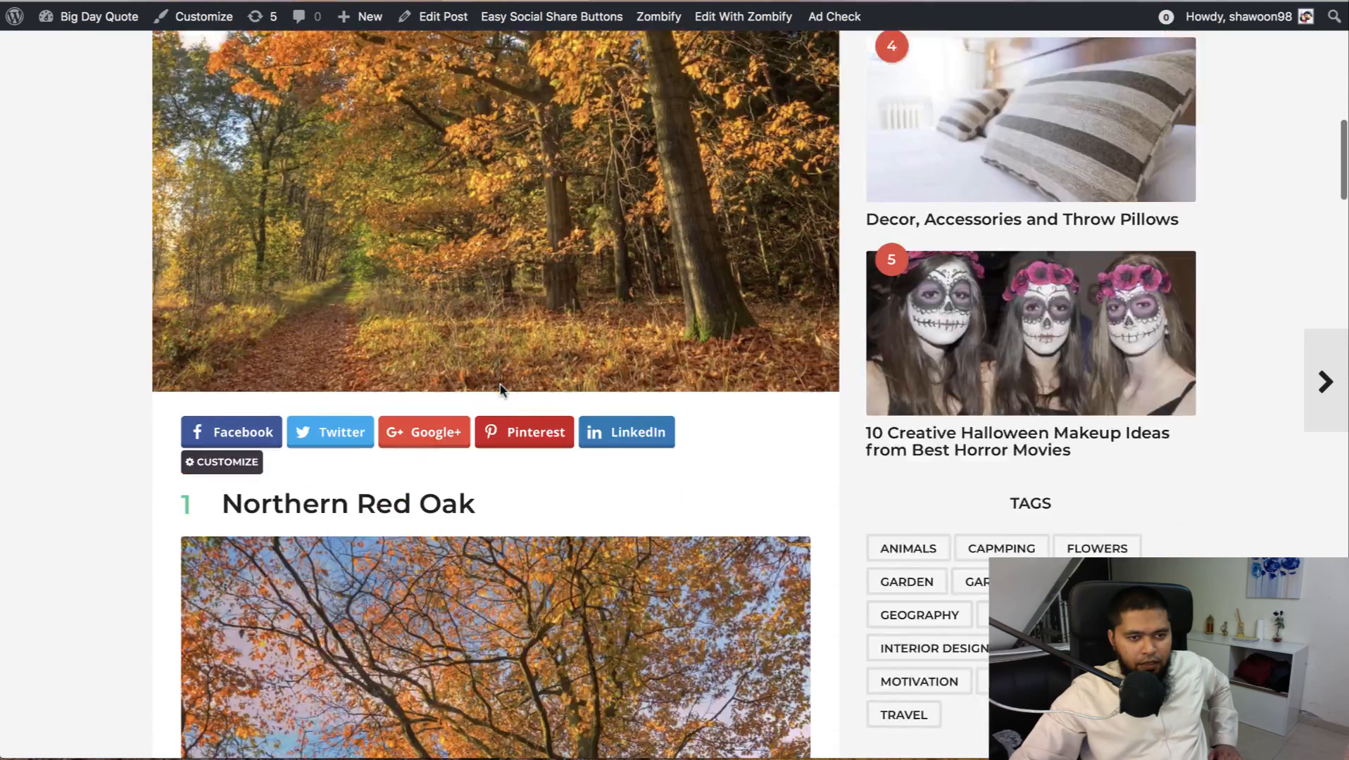
scroll(500, 389, "down", 12)
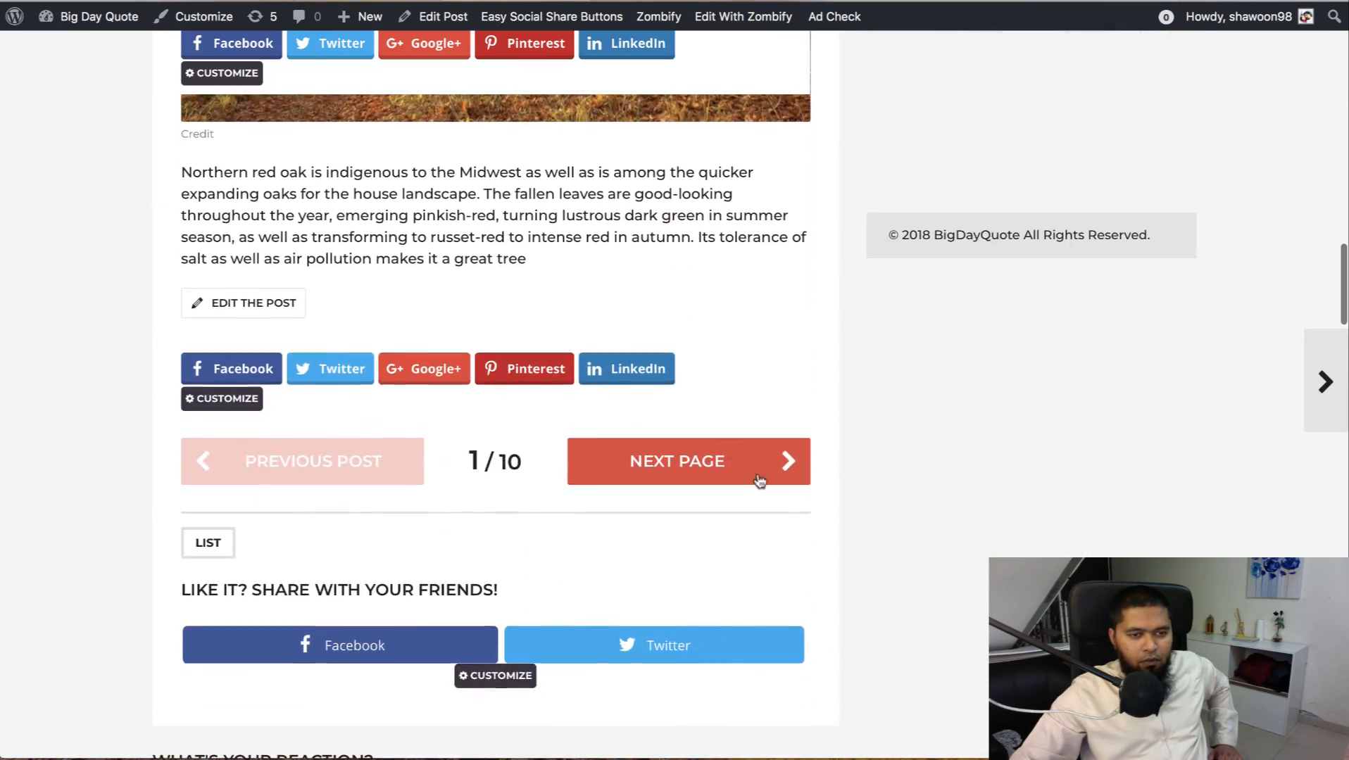